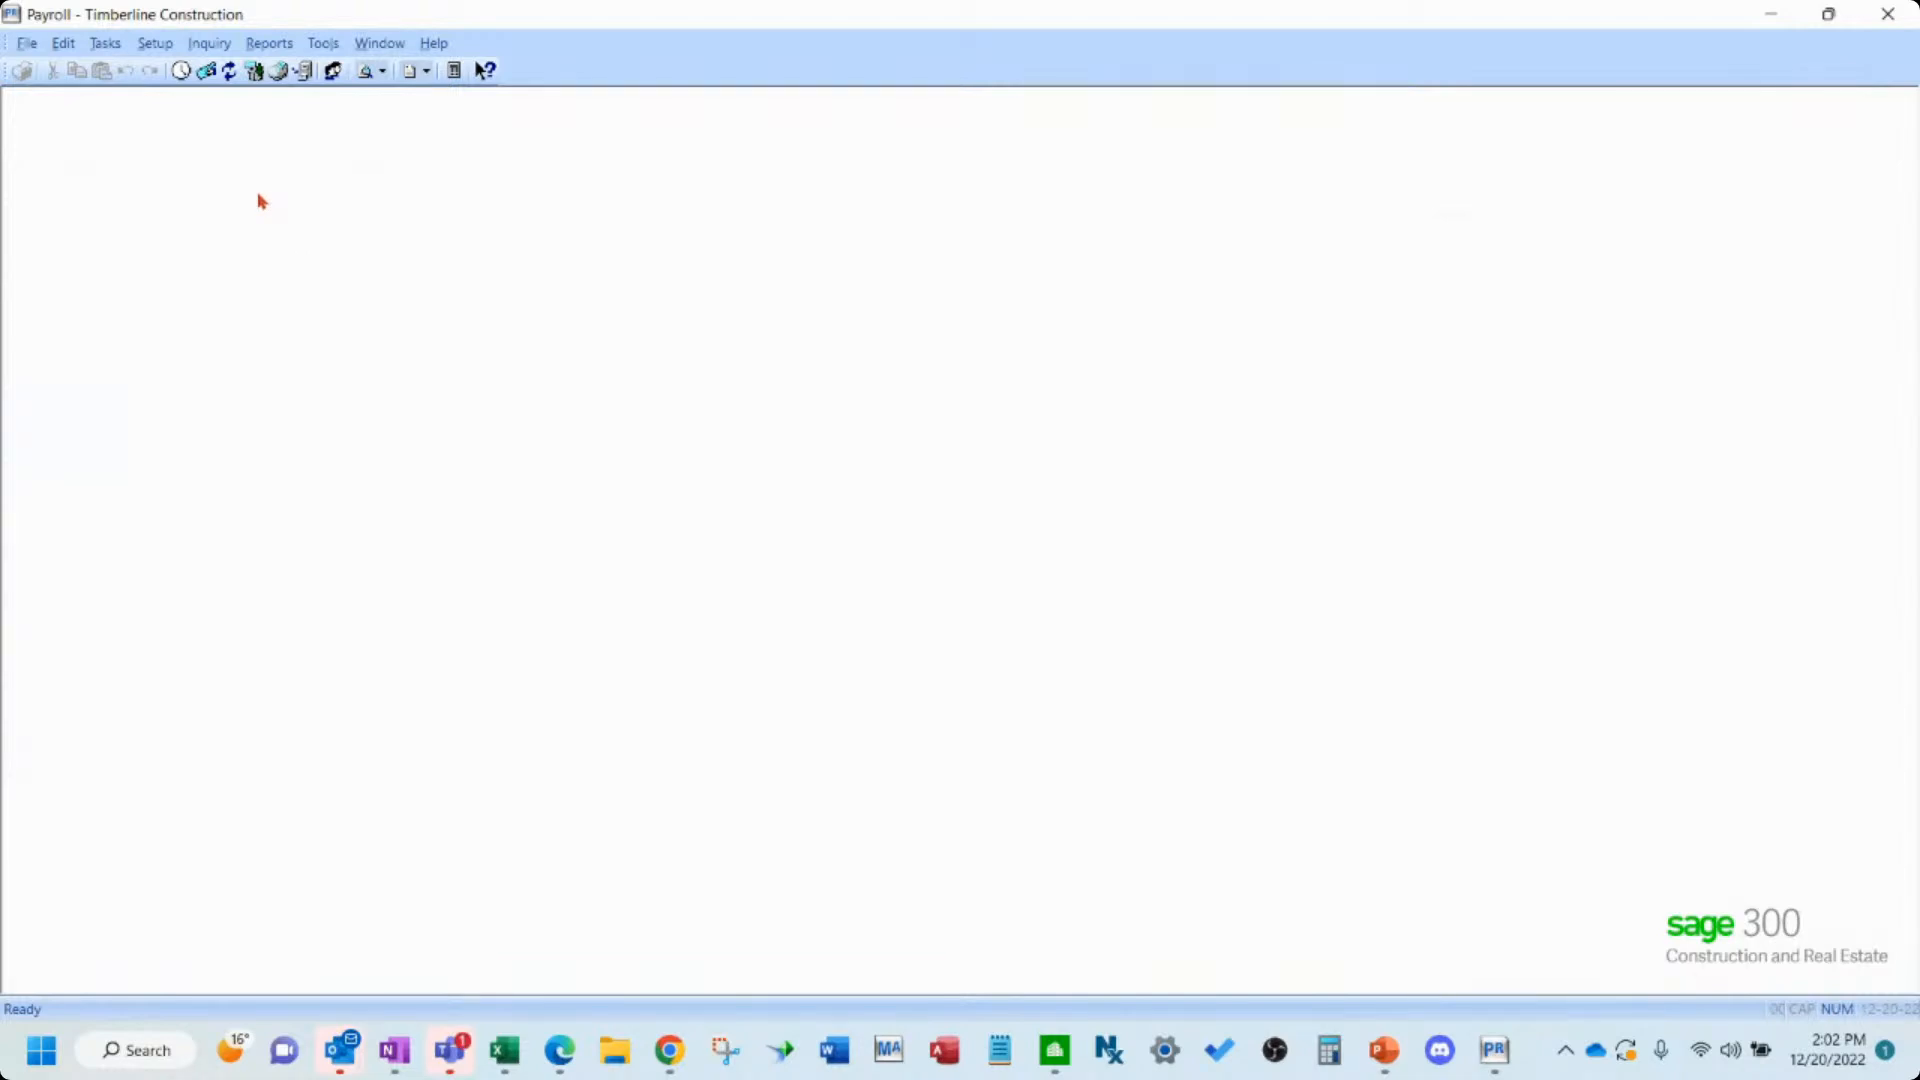
- Open the payroll company settings and review the default ACA settings, then close both dialogs
{"action": "left_click", "coordinate": [24, 45]}
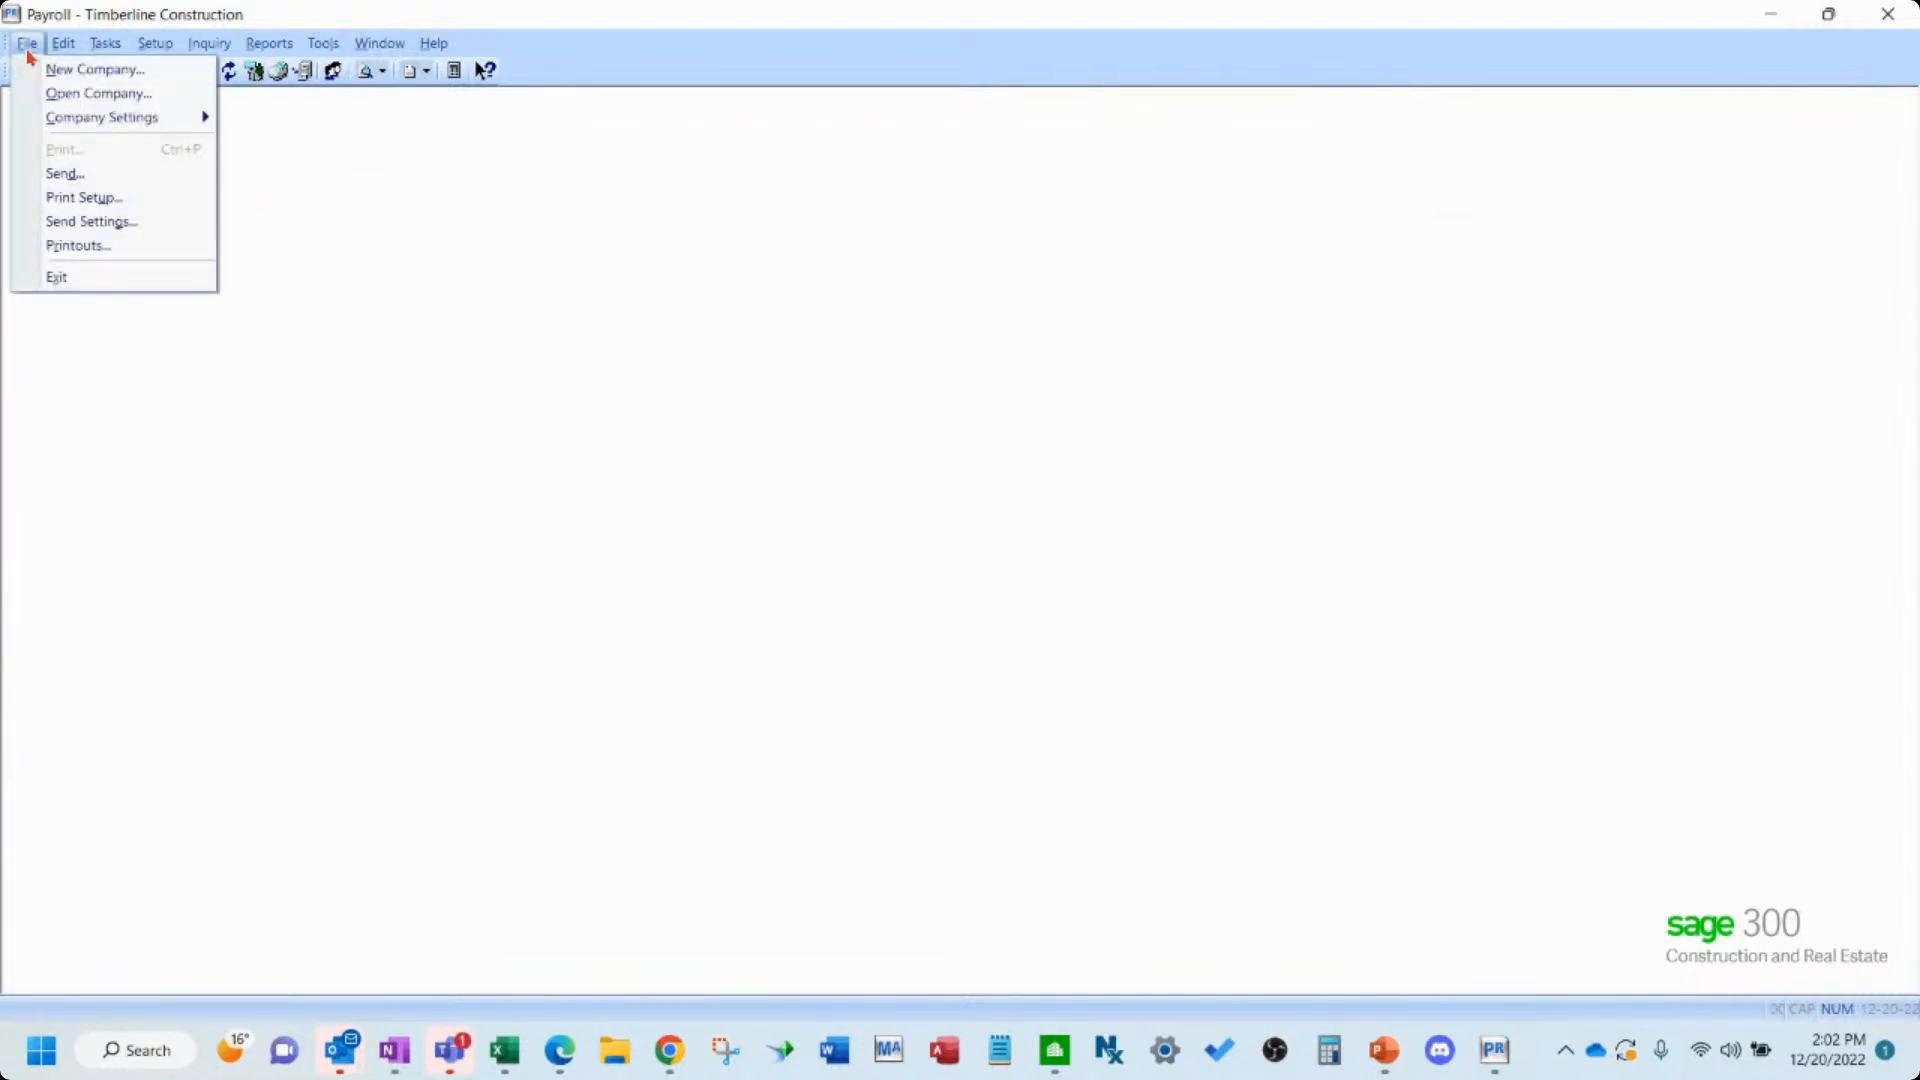
{"action": "mouse_move", "coordinate": [62, 128]}
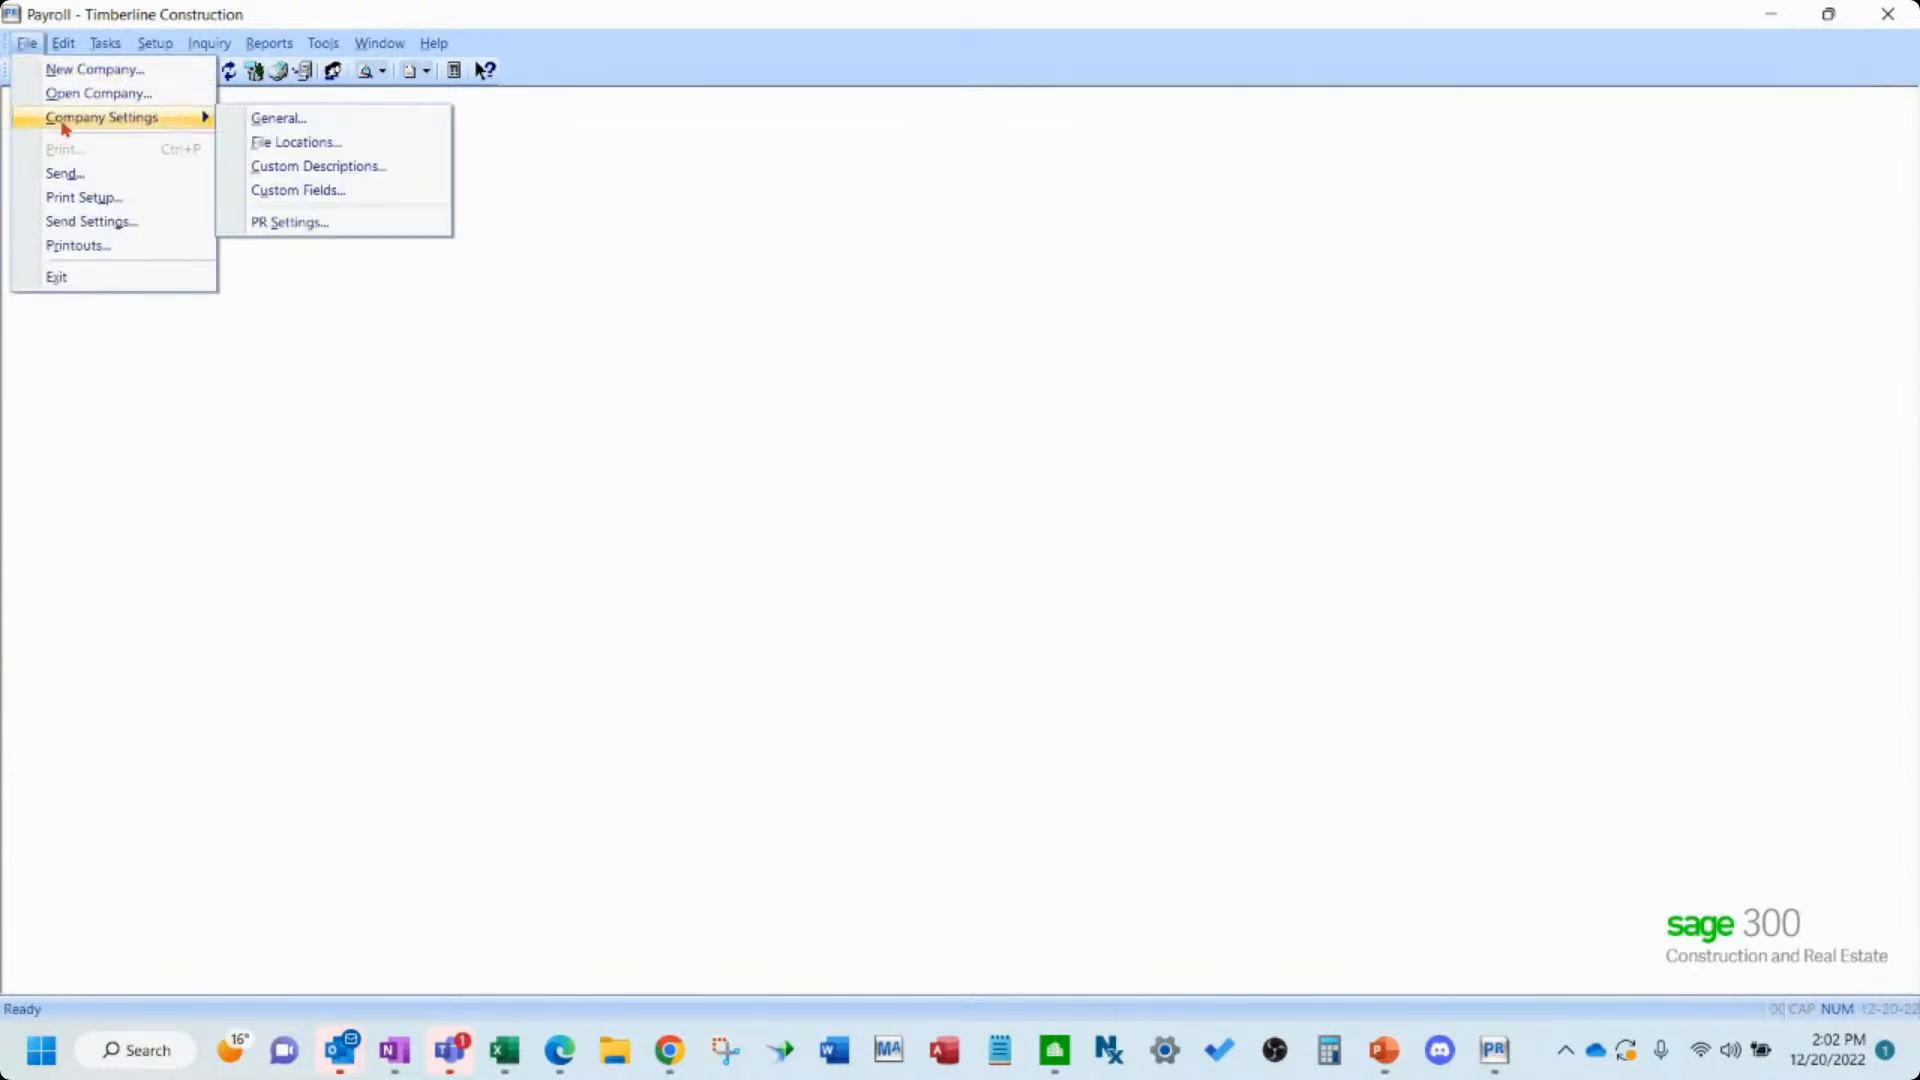
{"action": "left_click", "coordinate": [280, 221]}
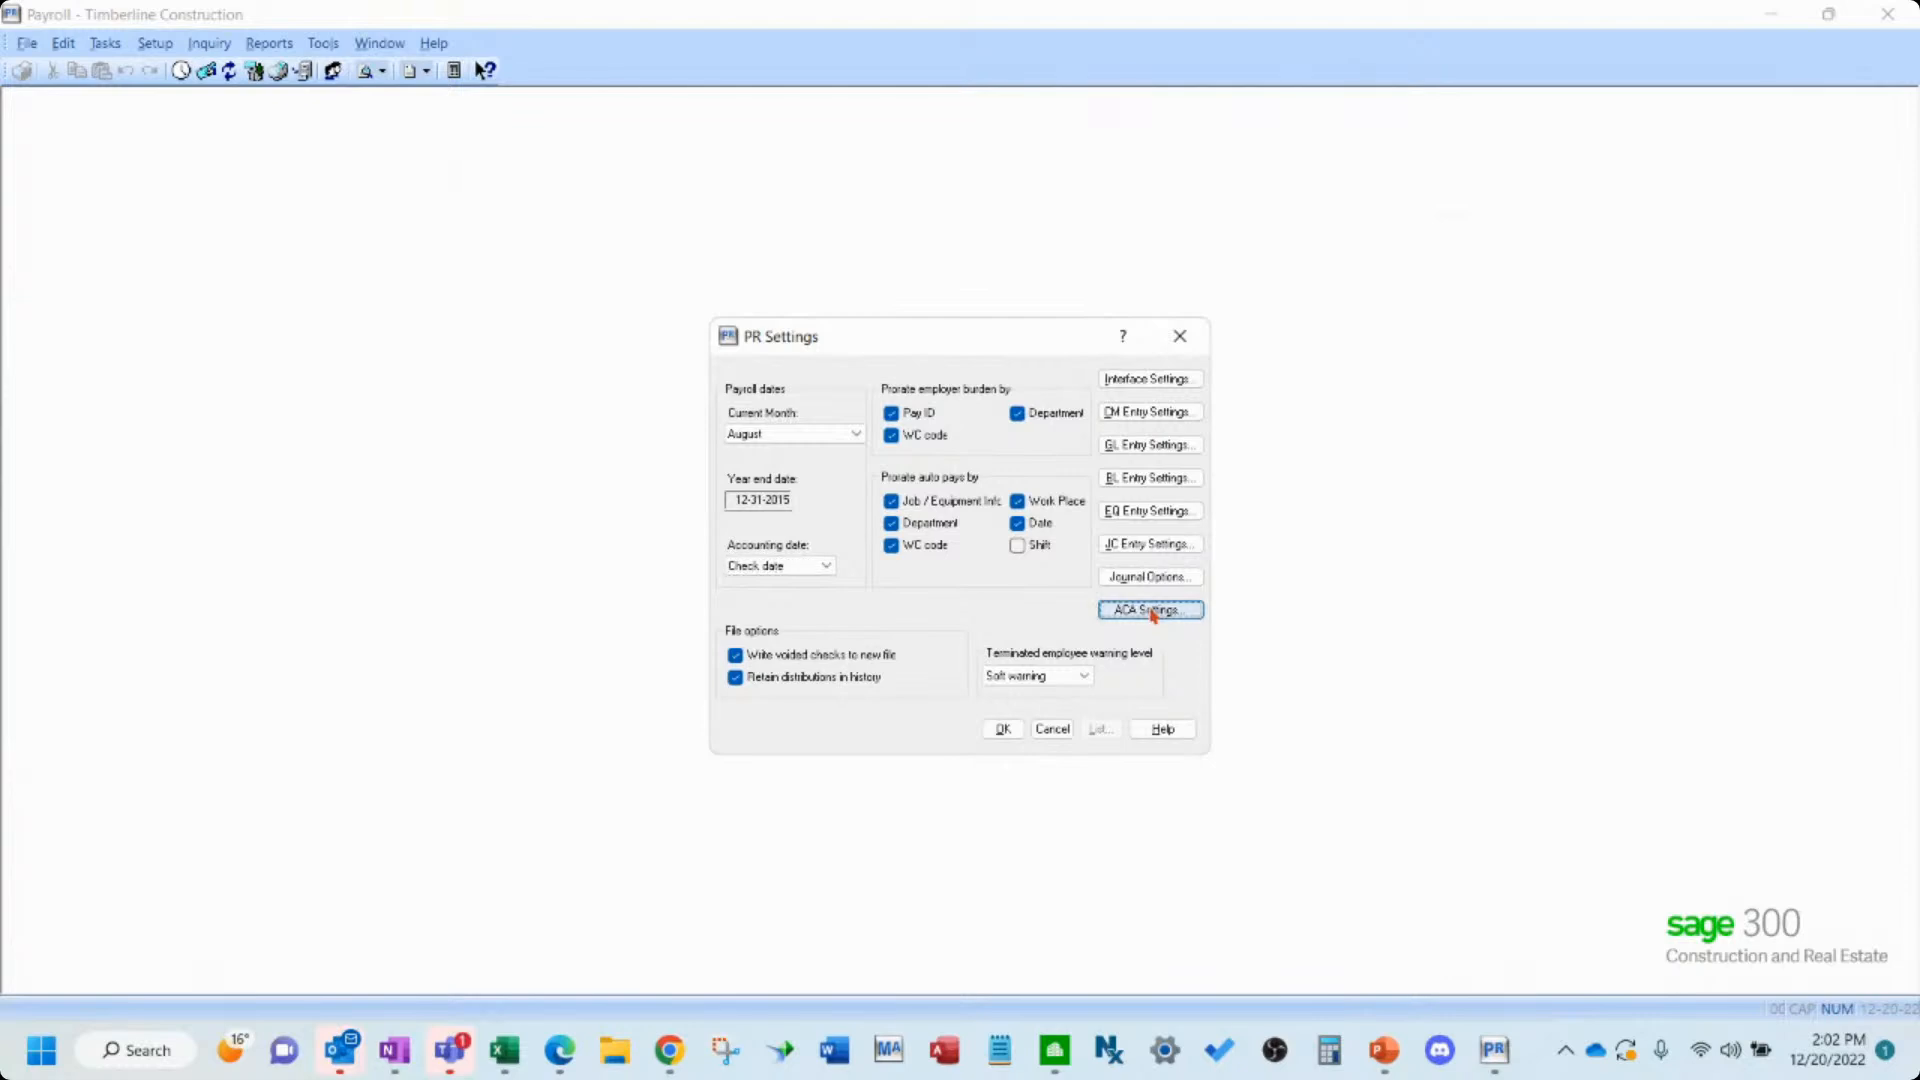
{"action": "left_click", "coordinate": [1152, 612]}
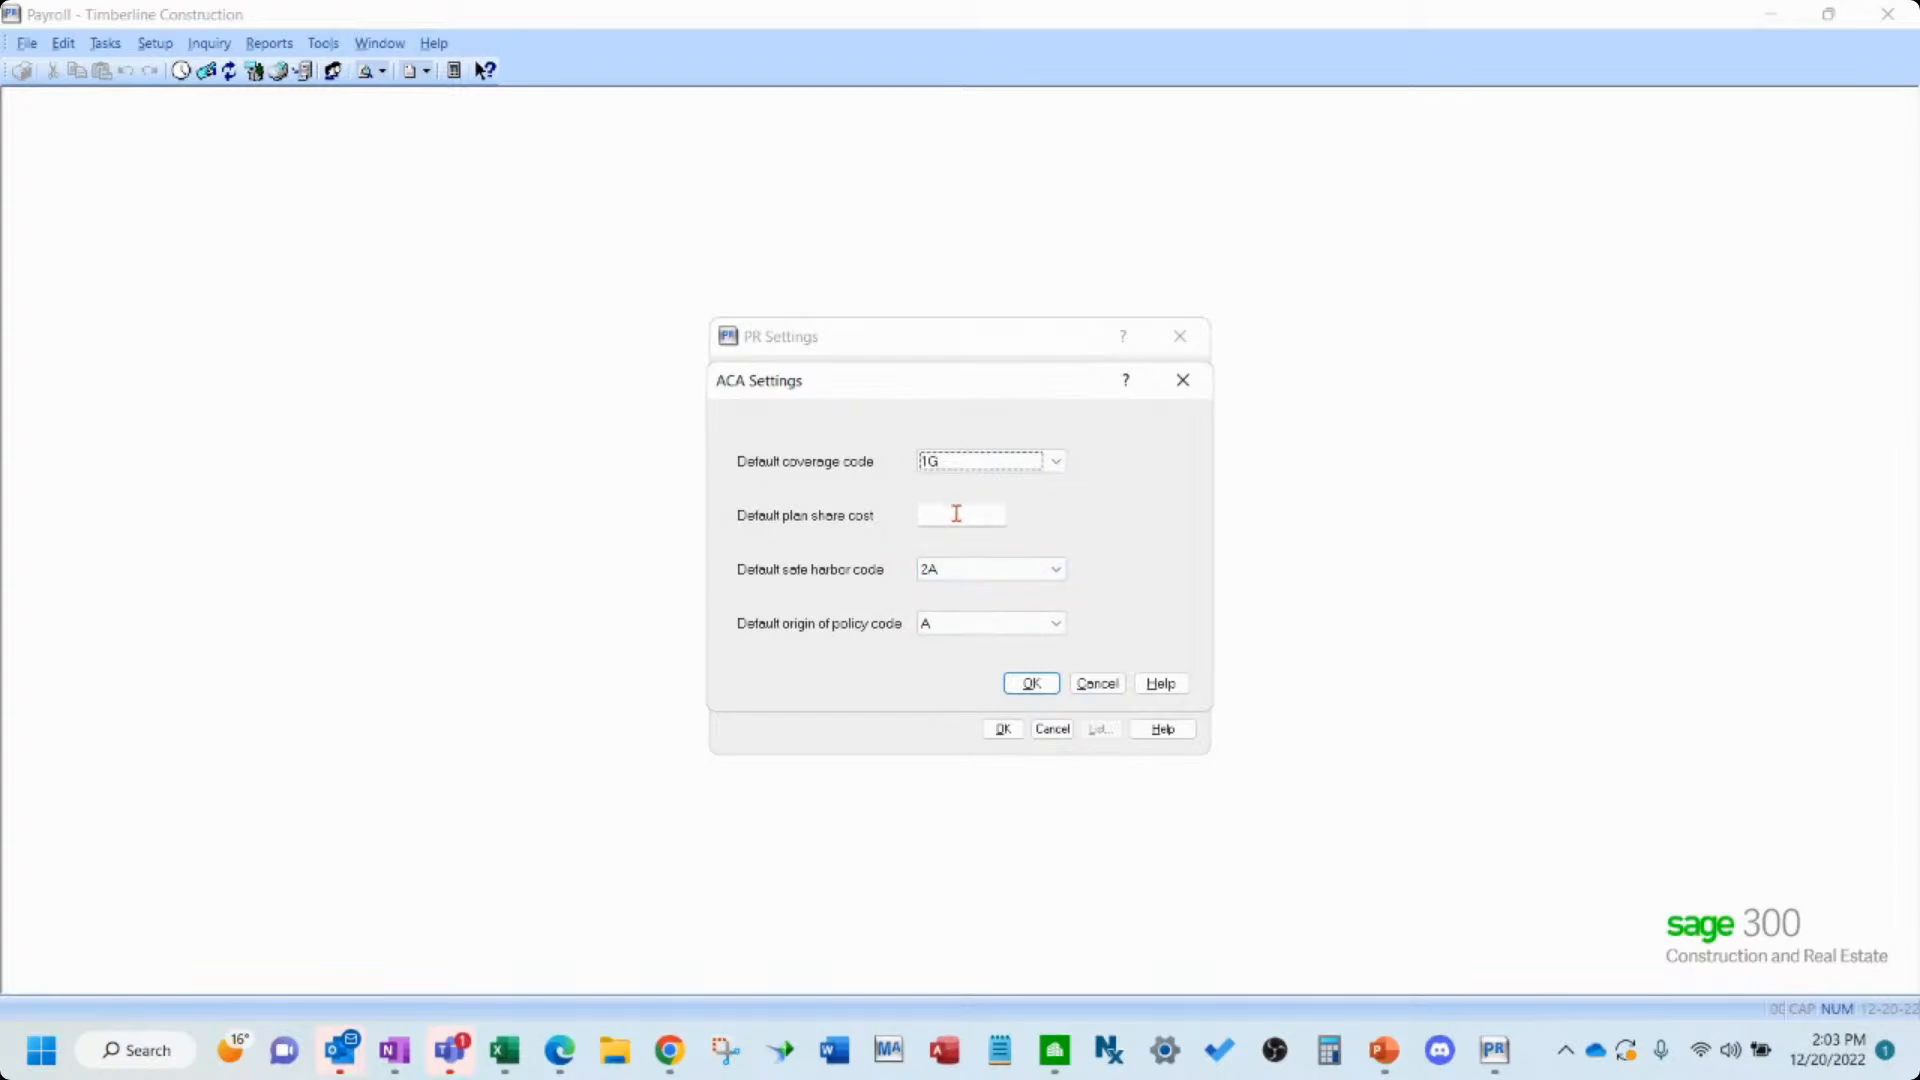
{"action": "left_click", "coordinate": [956, 513]}
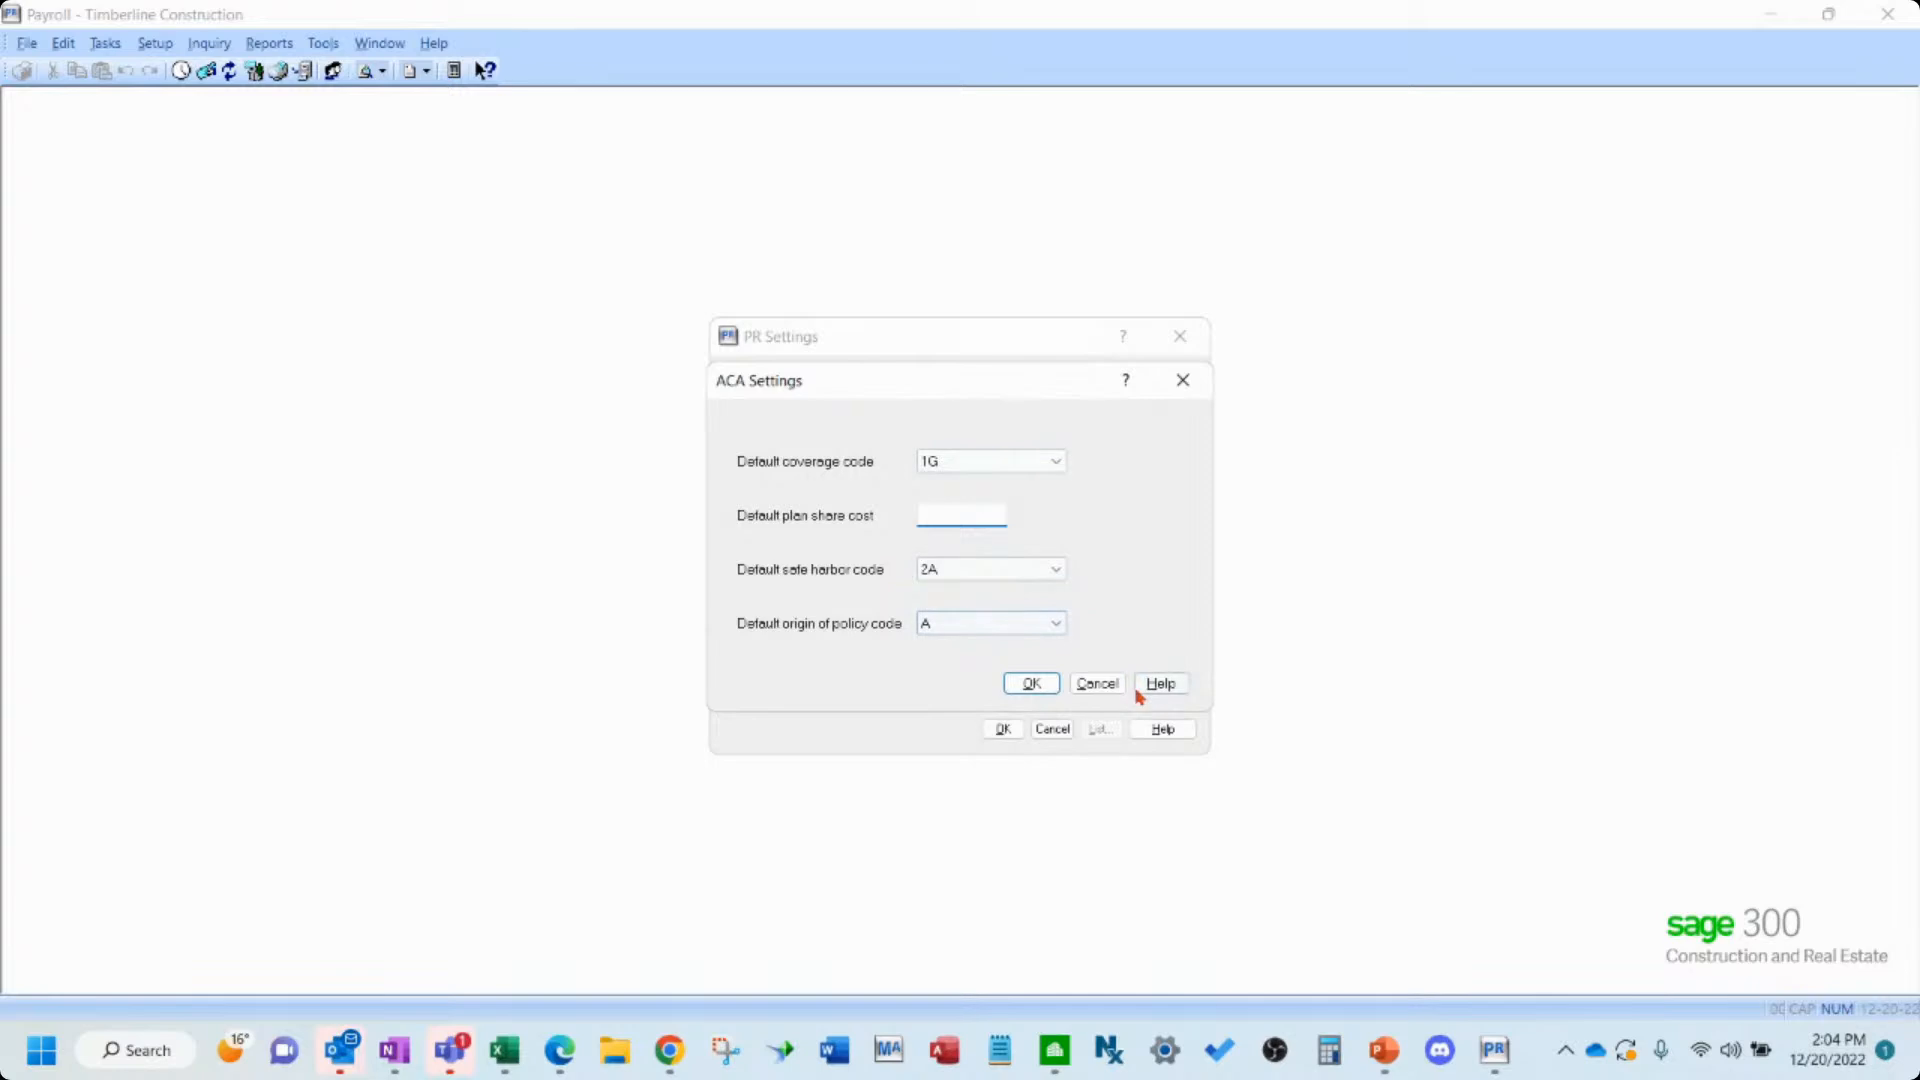
{"action": "left_click", "coordinate": [1038, 683]}
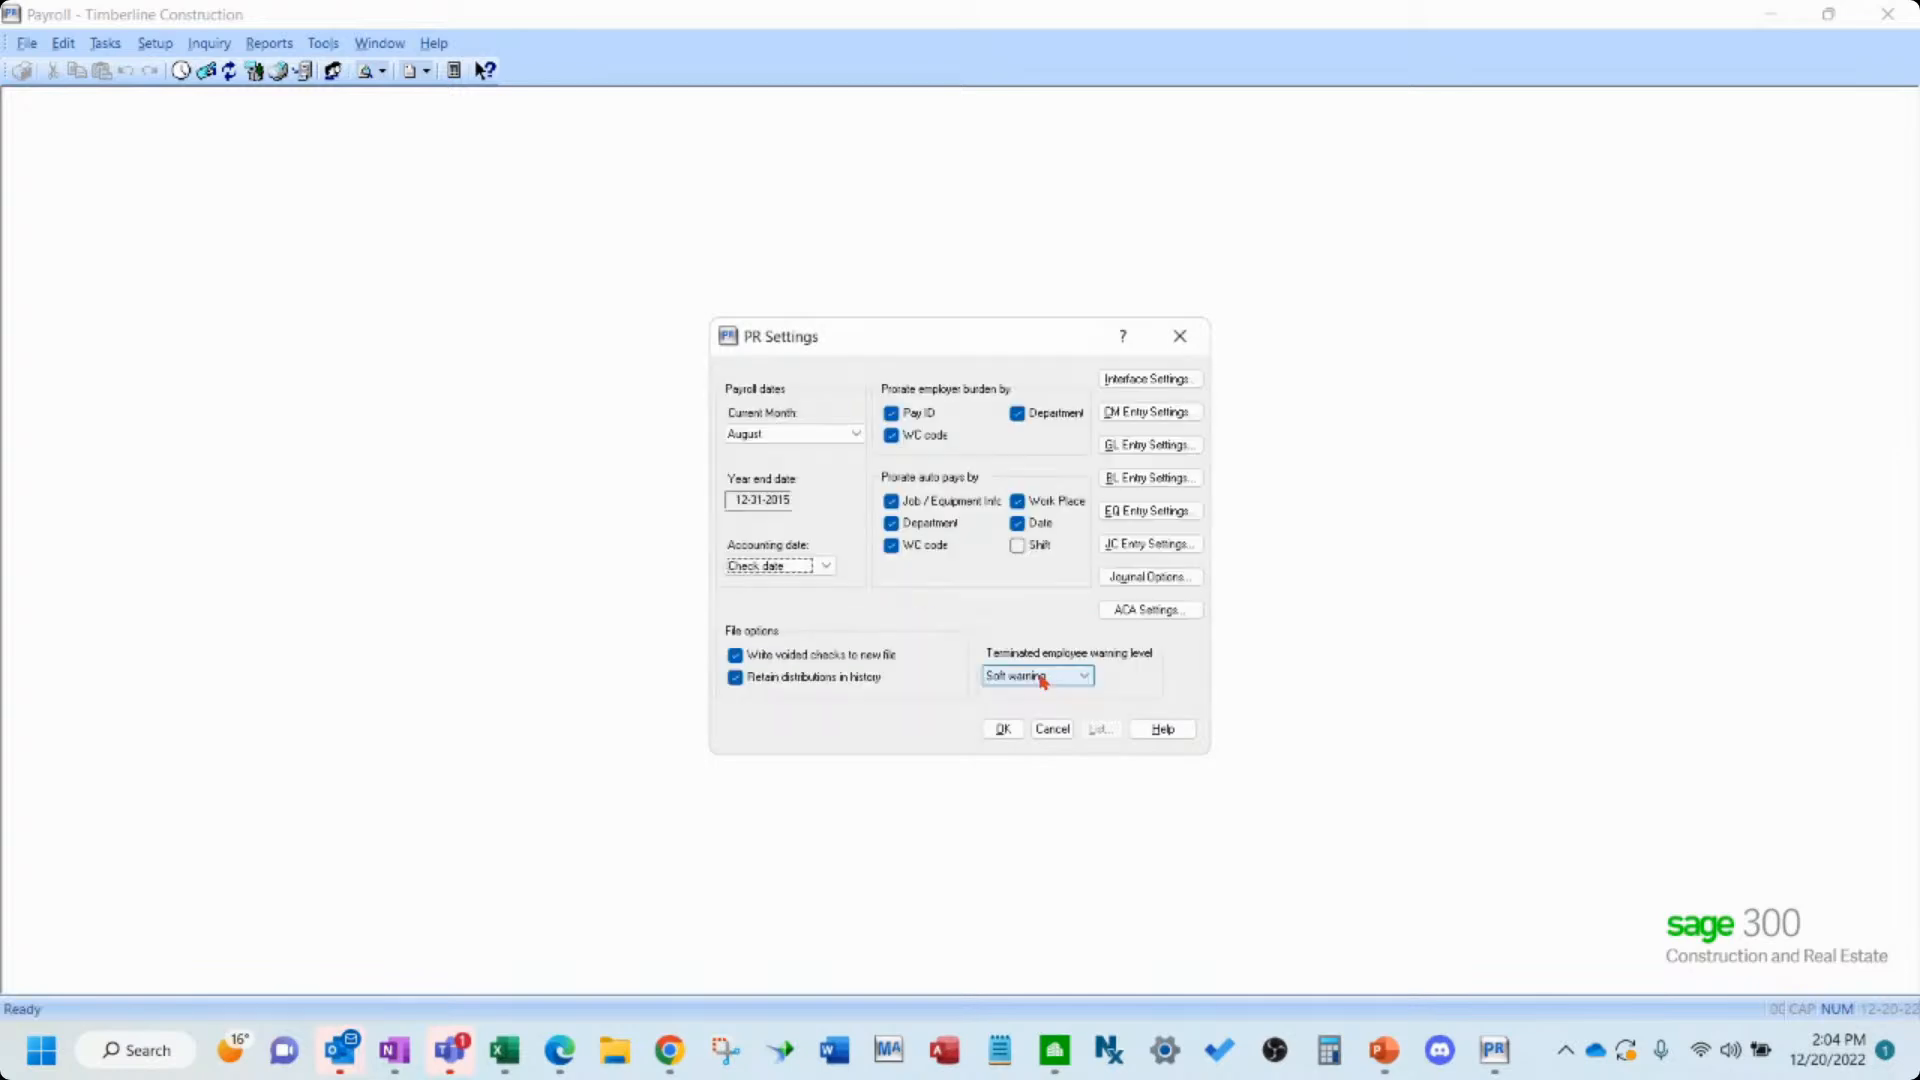
{"action": "left_click", "coordinate": [1003, 730]}
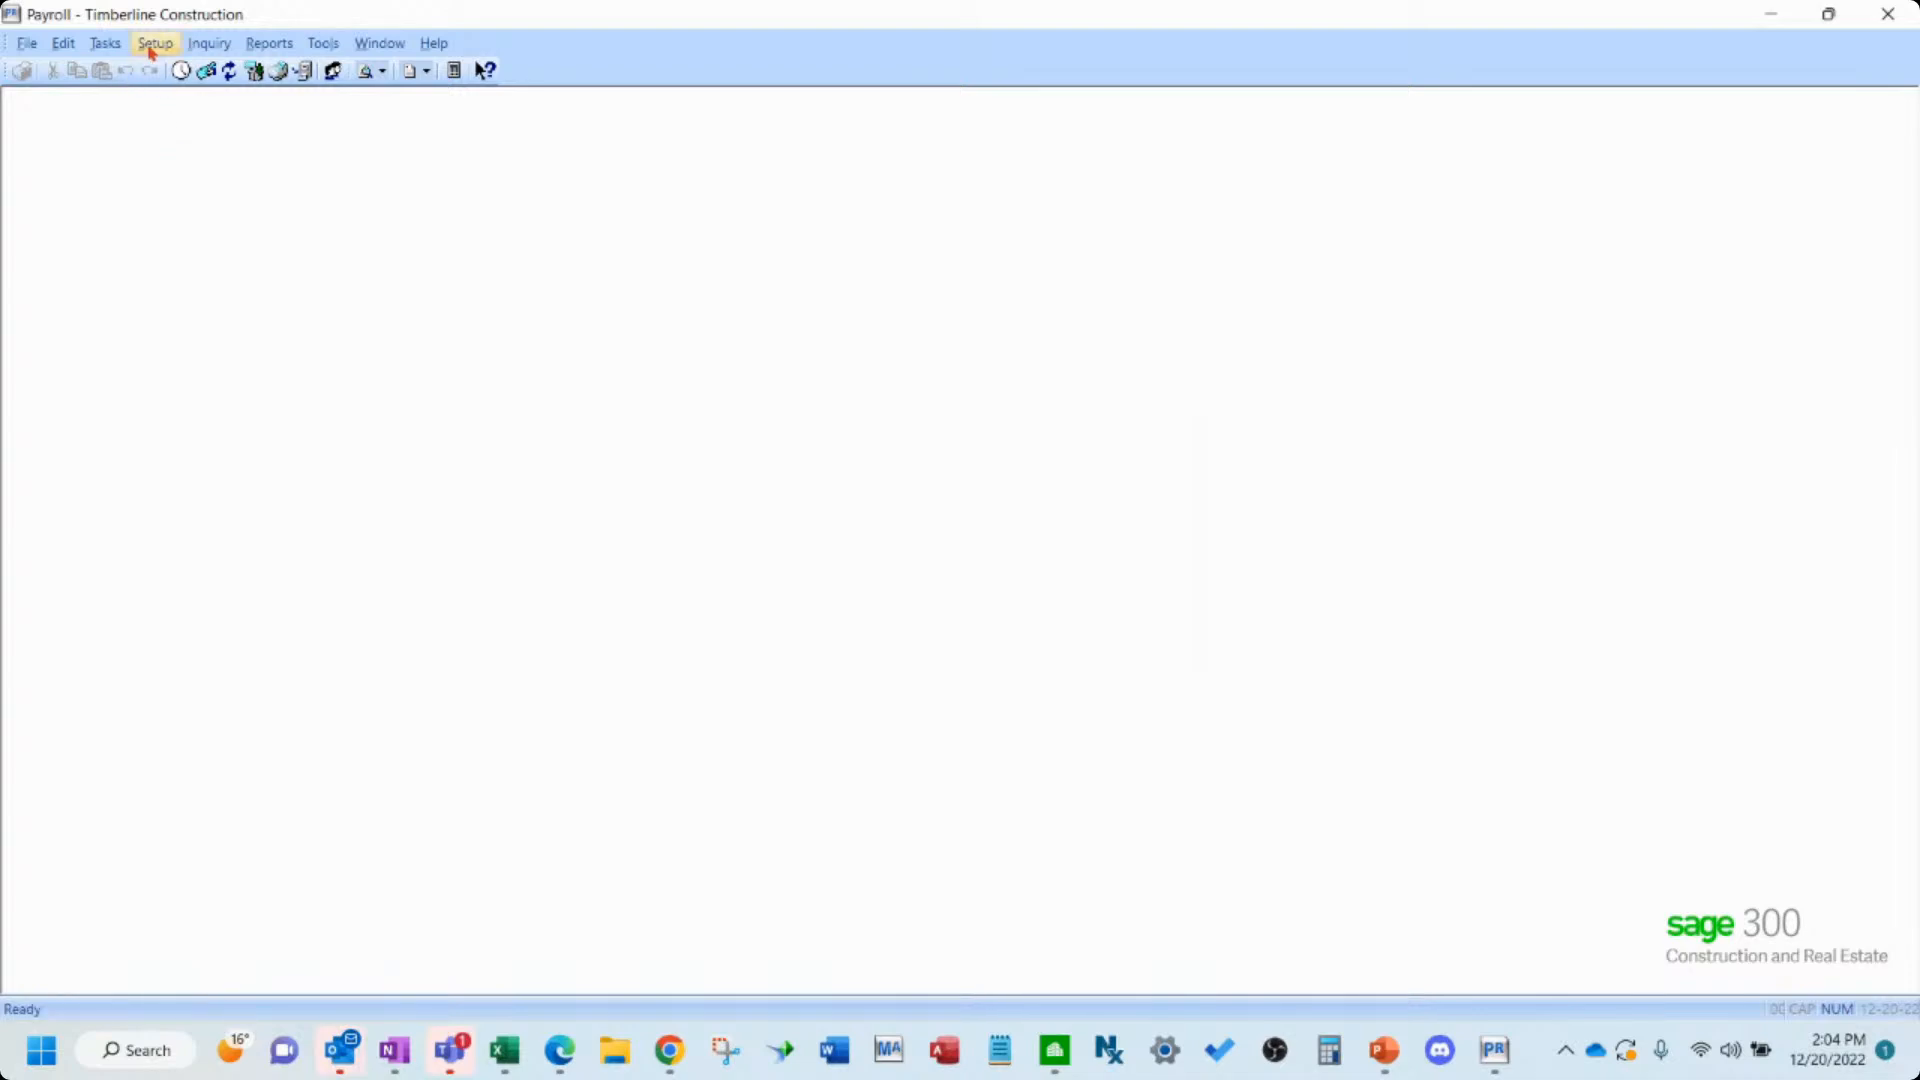
- Open Employee Setup and load an employee record from the employee list
{"action": "left_click", "coordinate": [152, 48]}
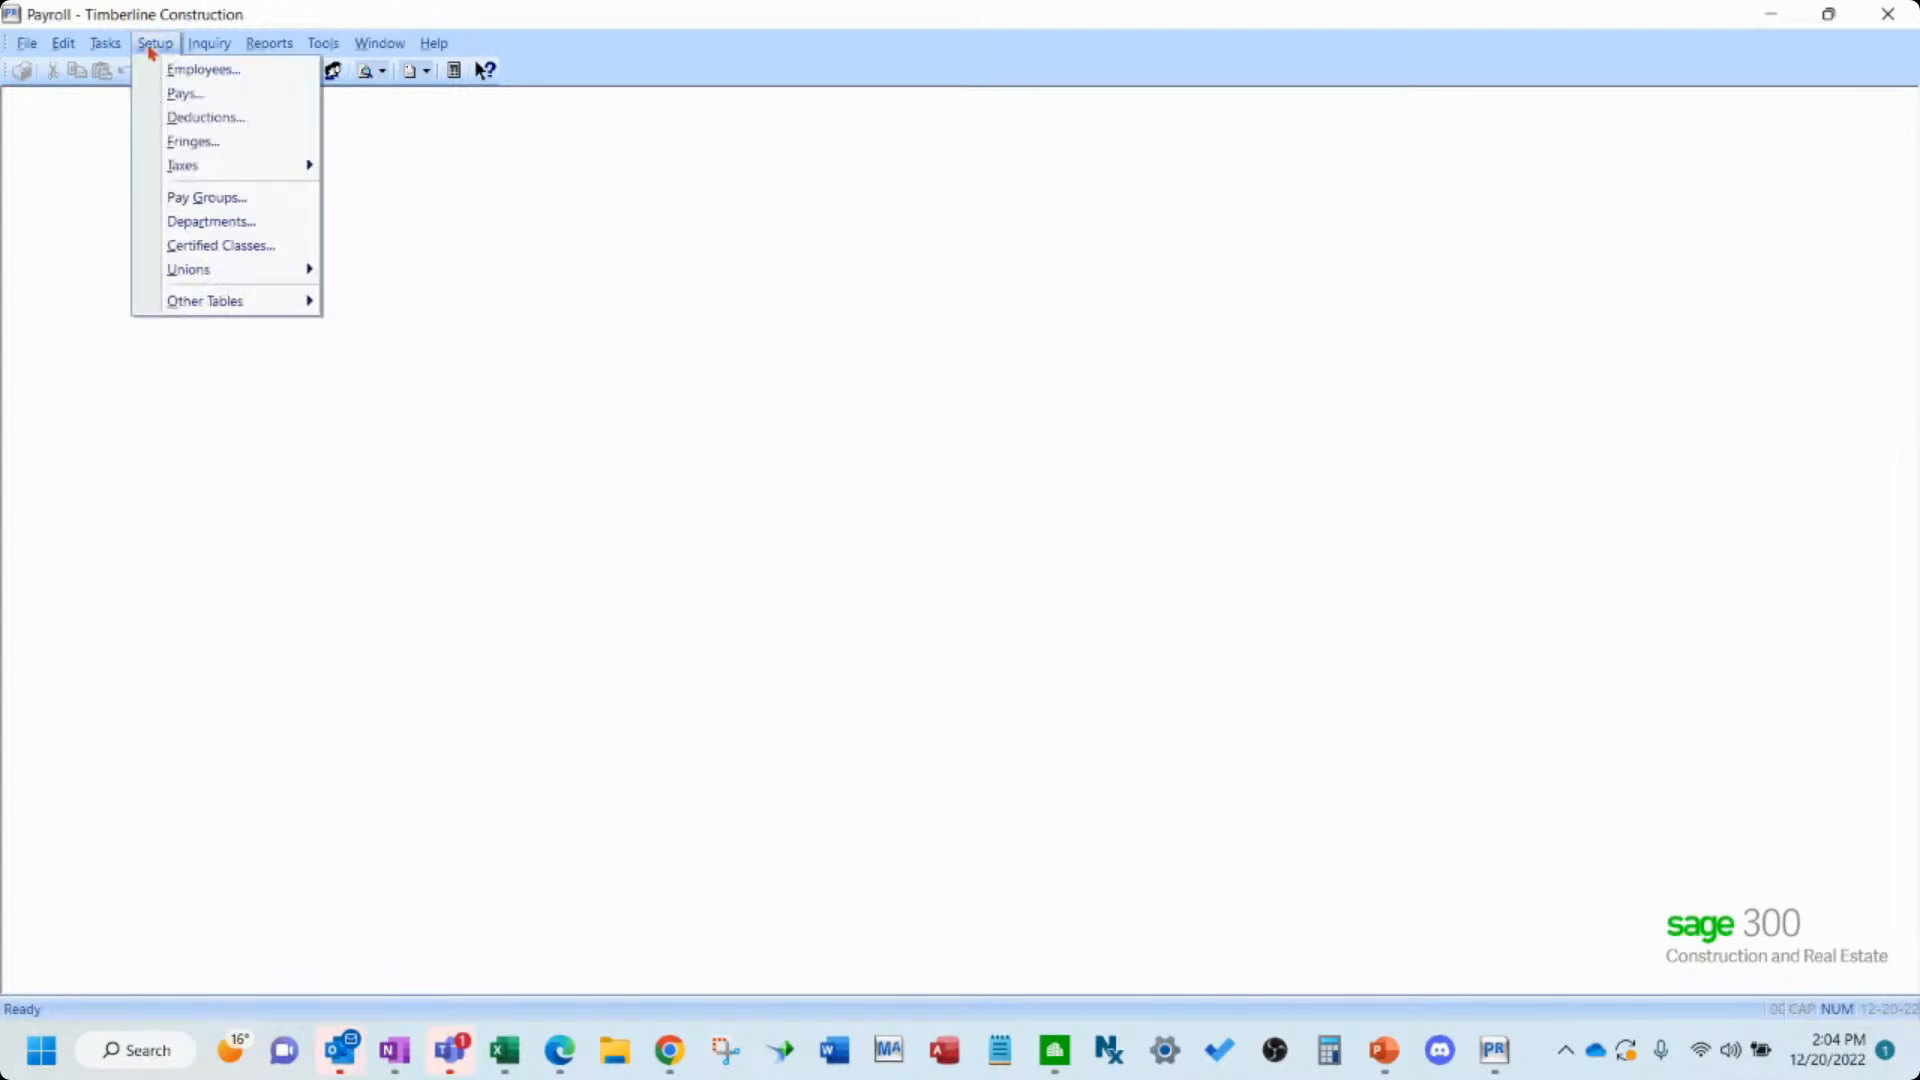
{"action": "left_click", "coordinate": [254, 78]}
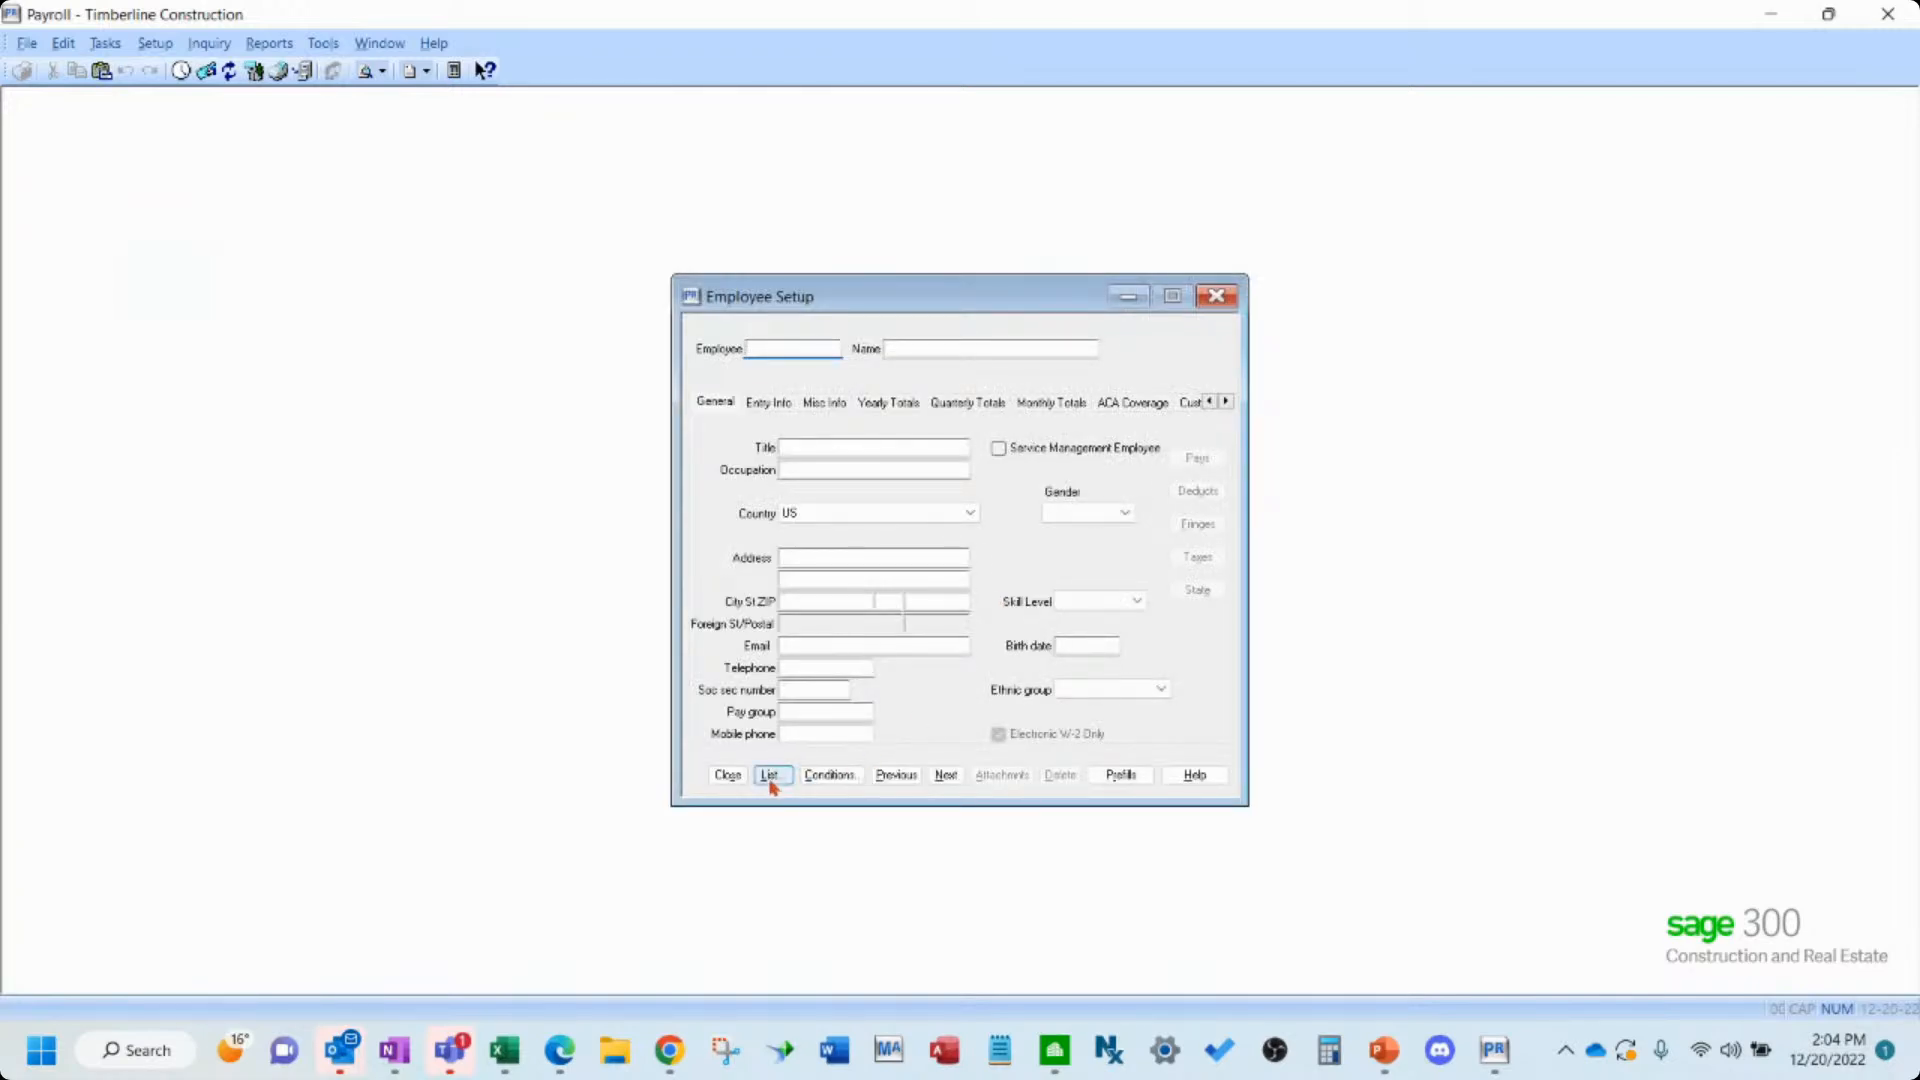
{"action": "left_click", "coordinate": [772, 777]}
{"action": "left_click_drag", "start_coordinate": [1109, 484], "coordinate": [1096, 668]}
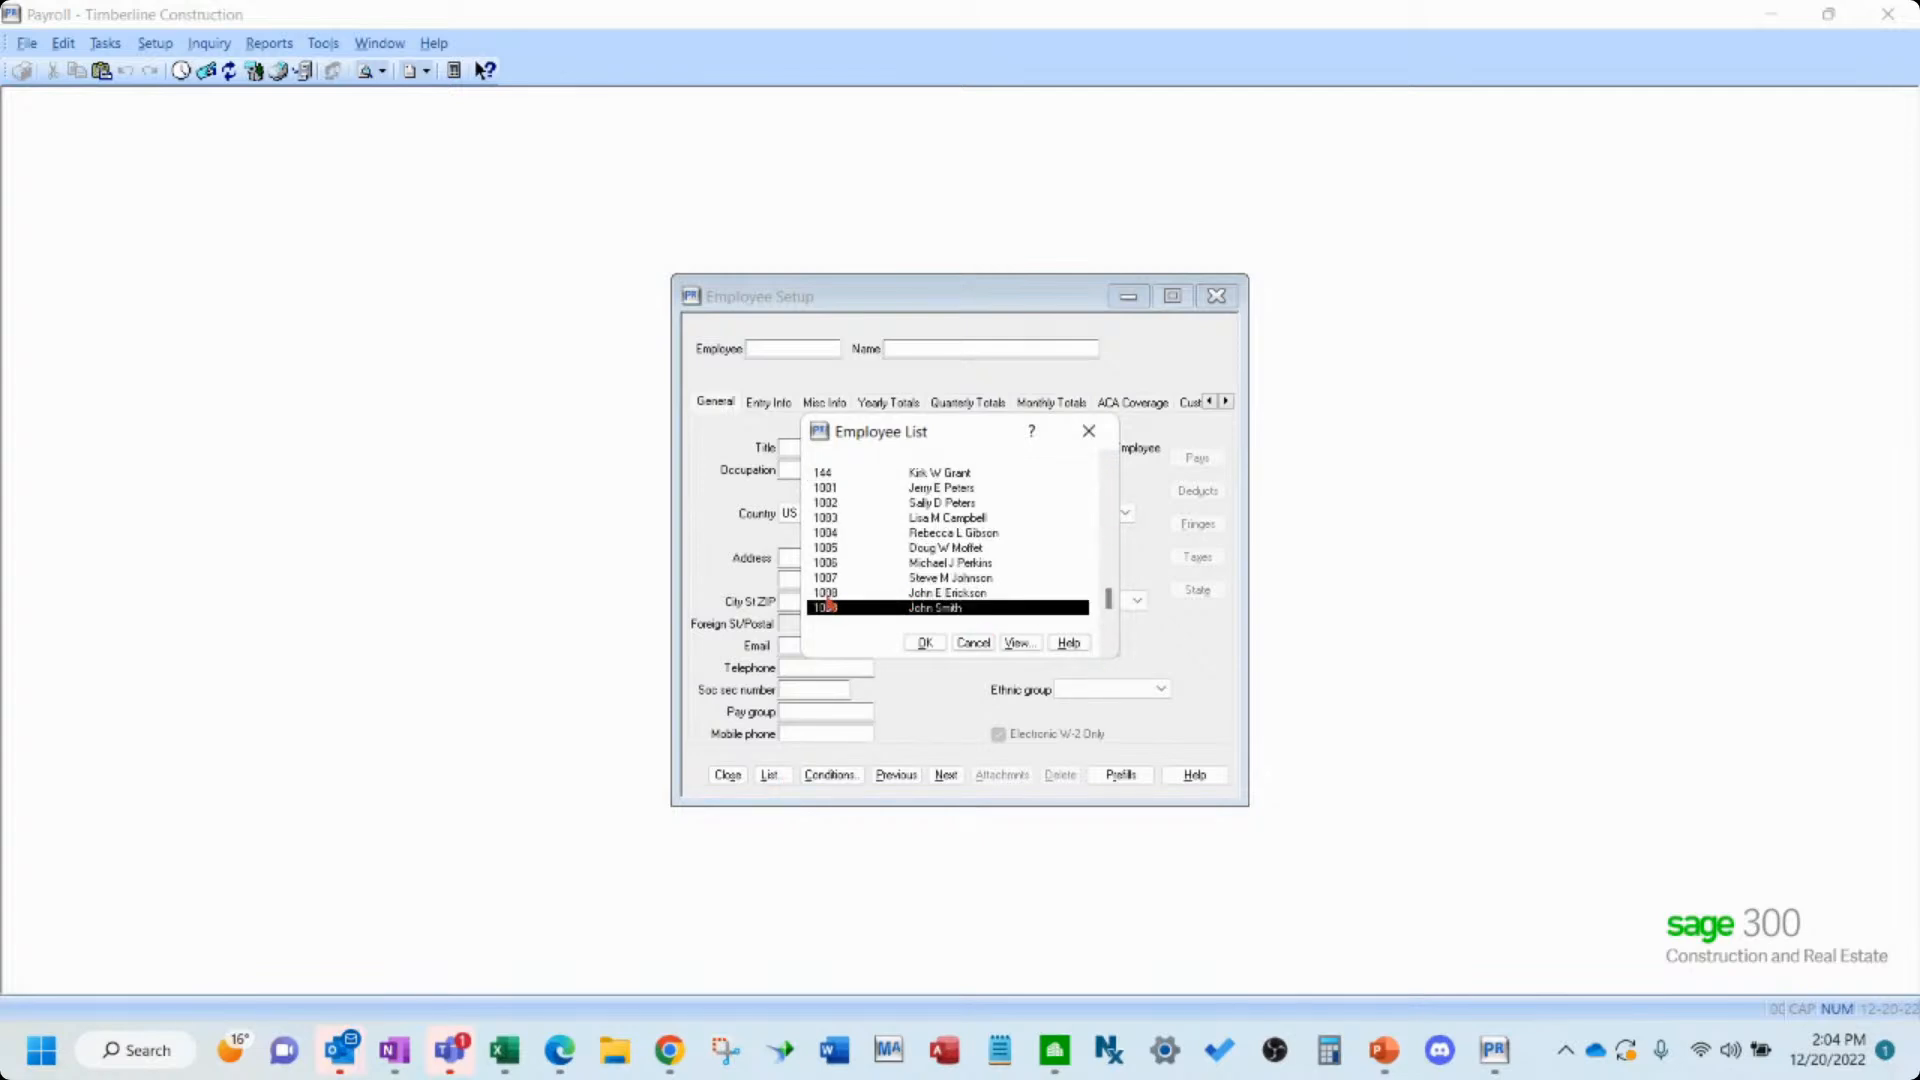
{"action": "double_click", "coordinate": [840, 578]}
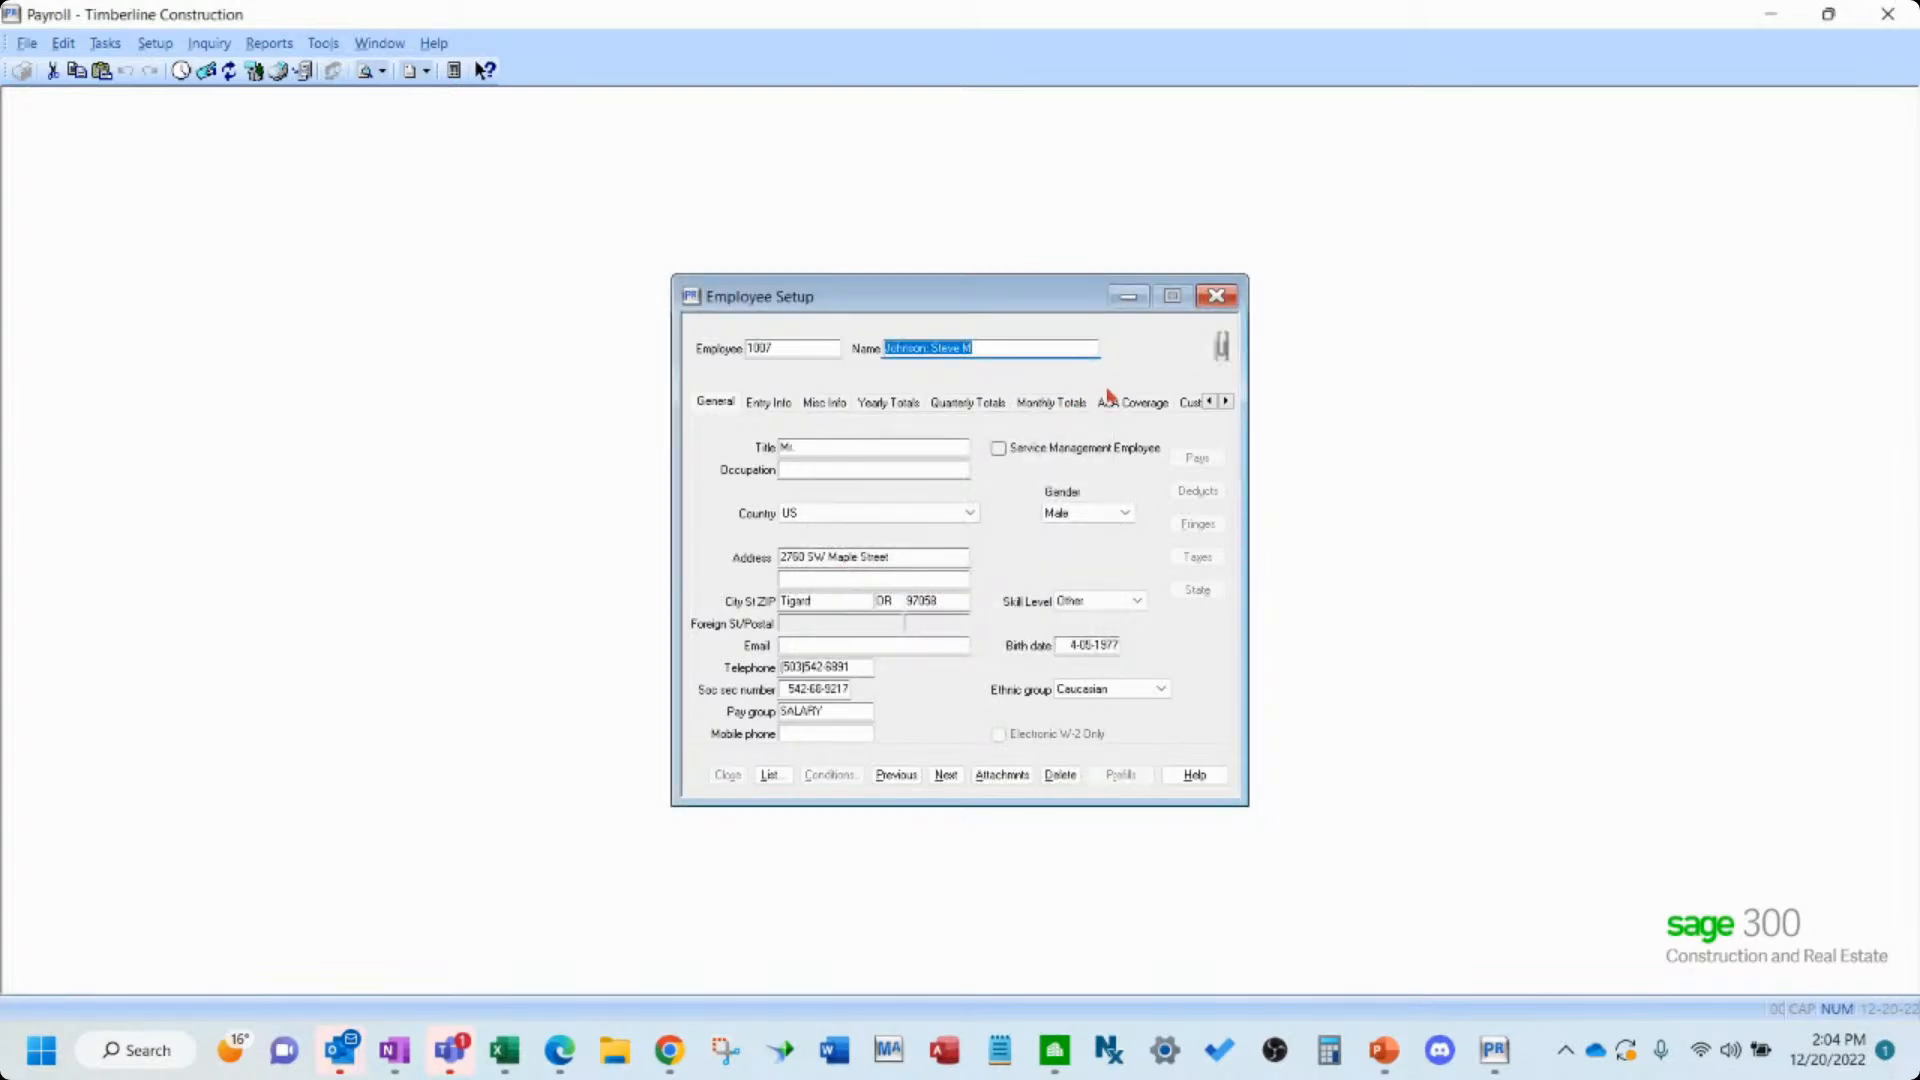
- Examine the employee's ACA Coverage options for exempt status and coverage code, then save the record
{"action": "left_click", "coordinate": [1136, 406]}
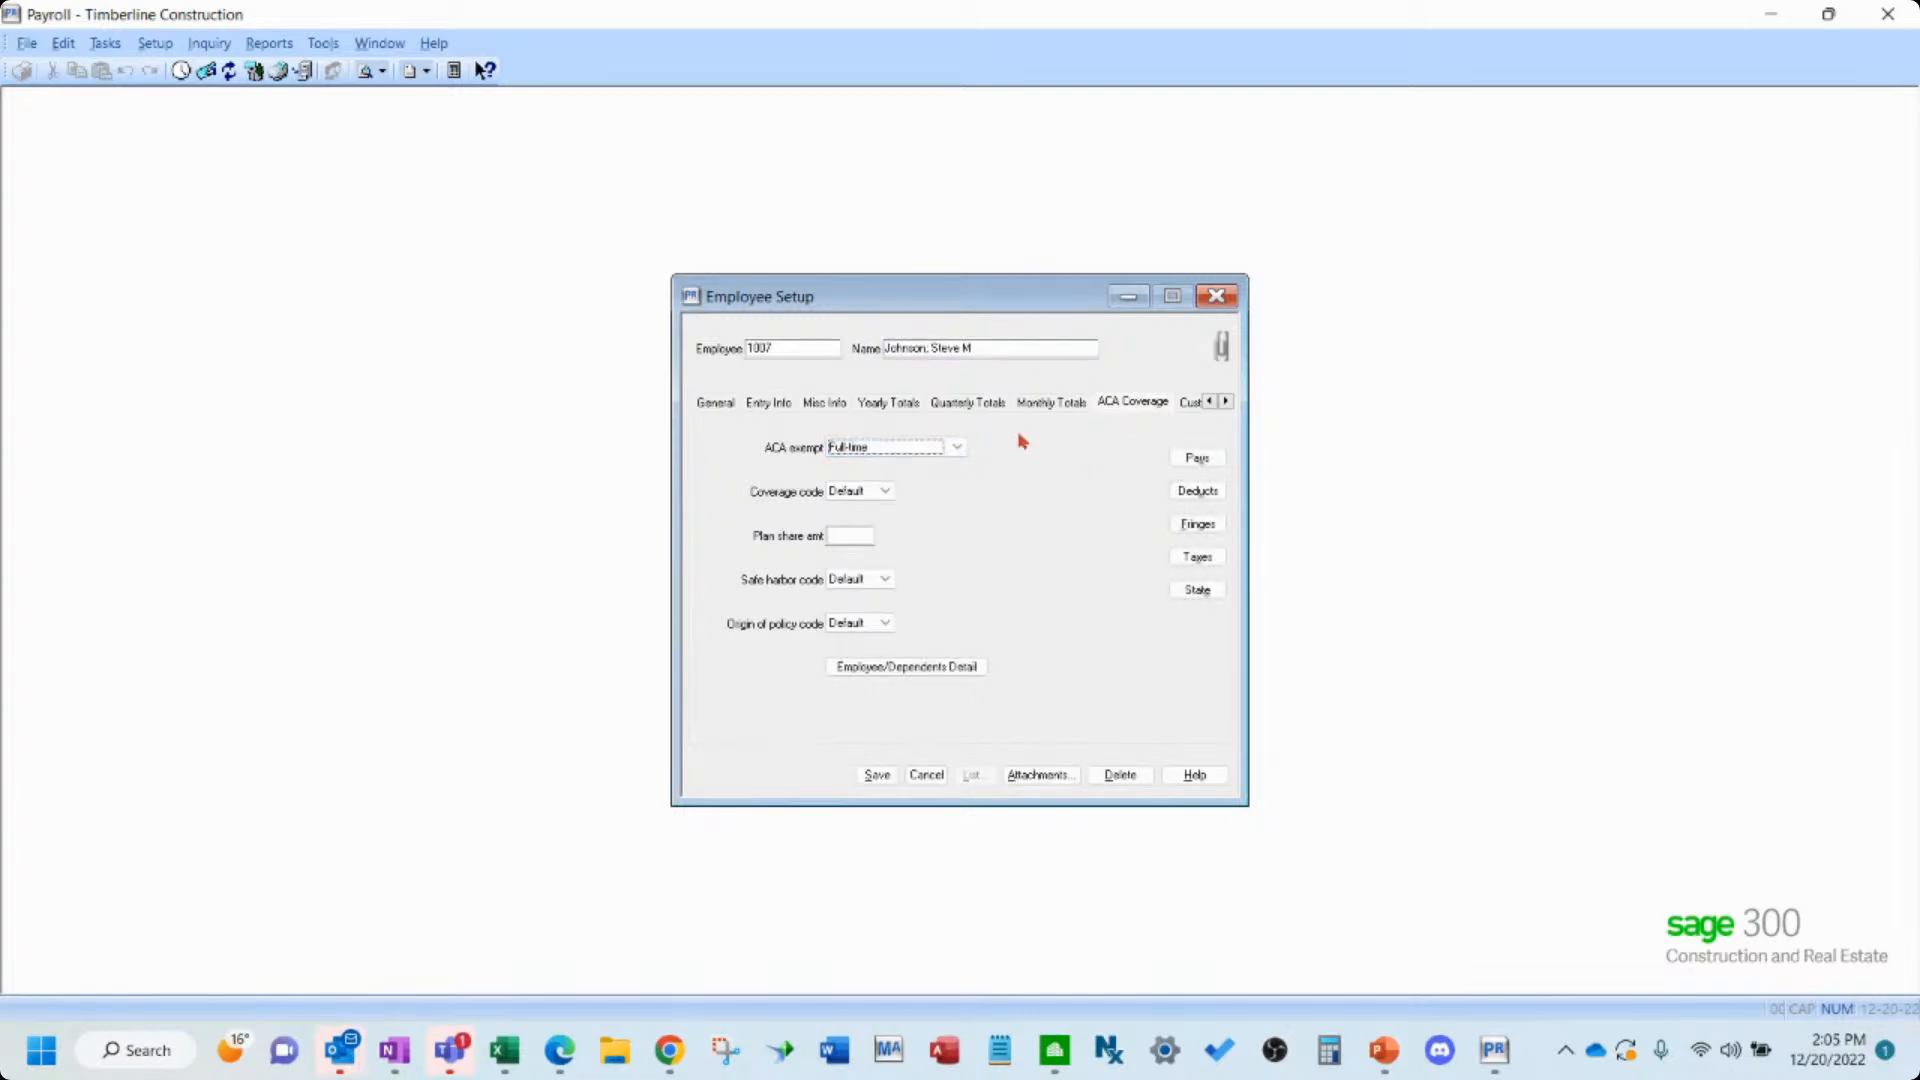
{"action": "left_click", "coordinate": [962, 448]}
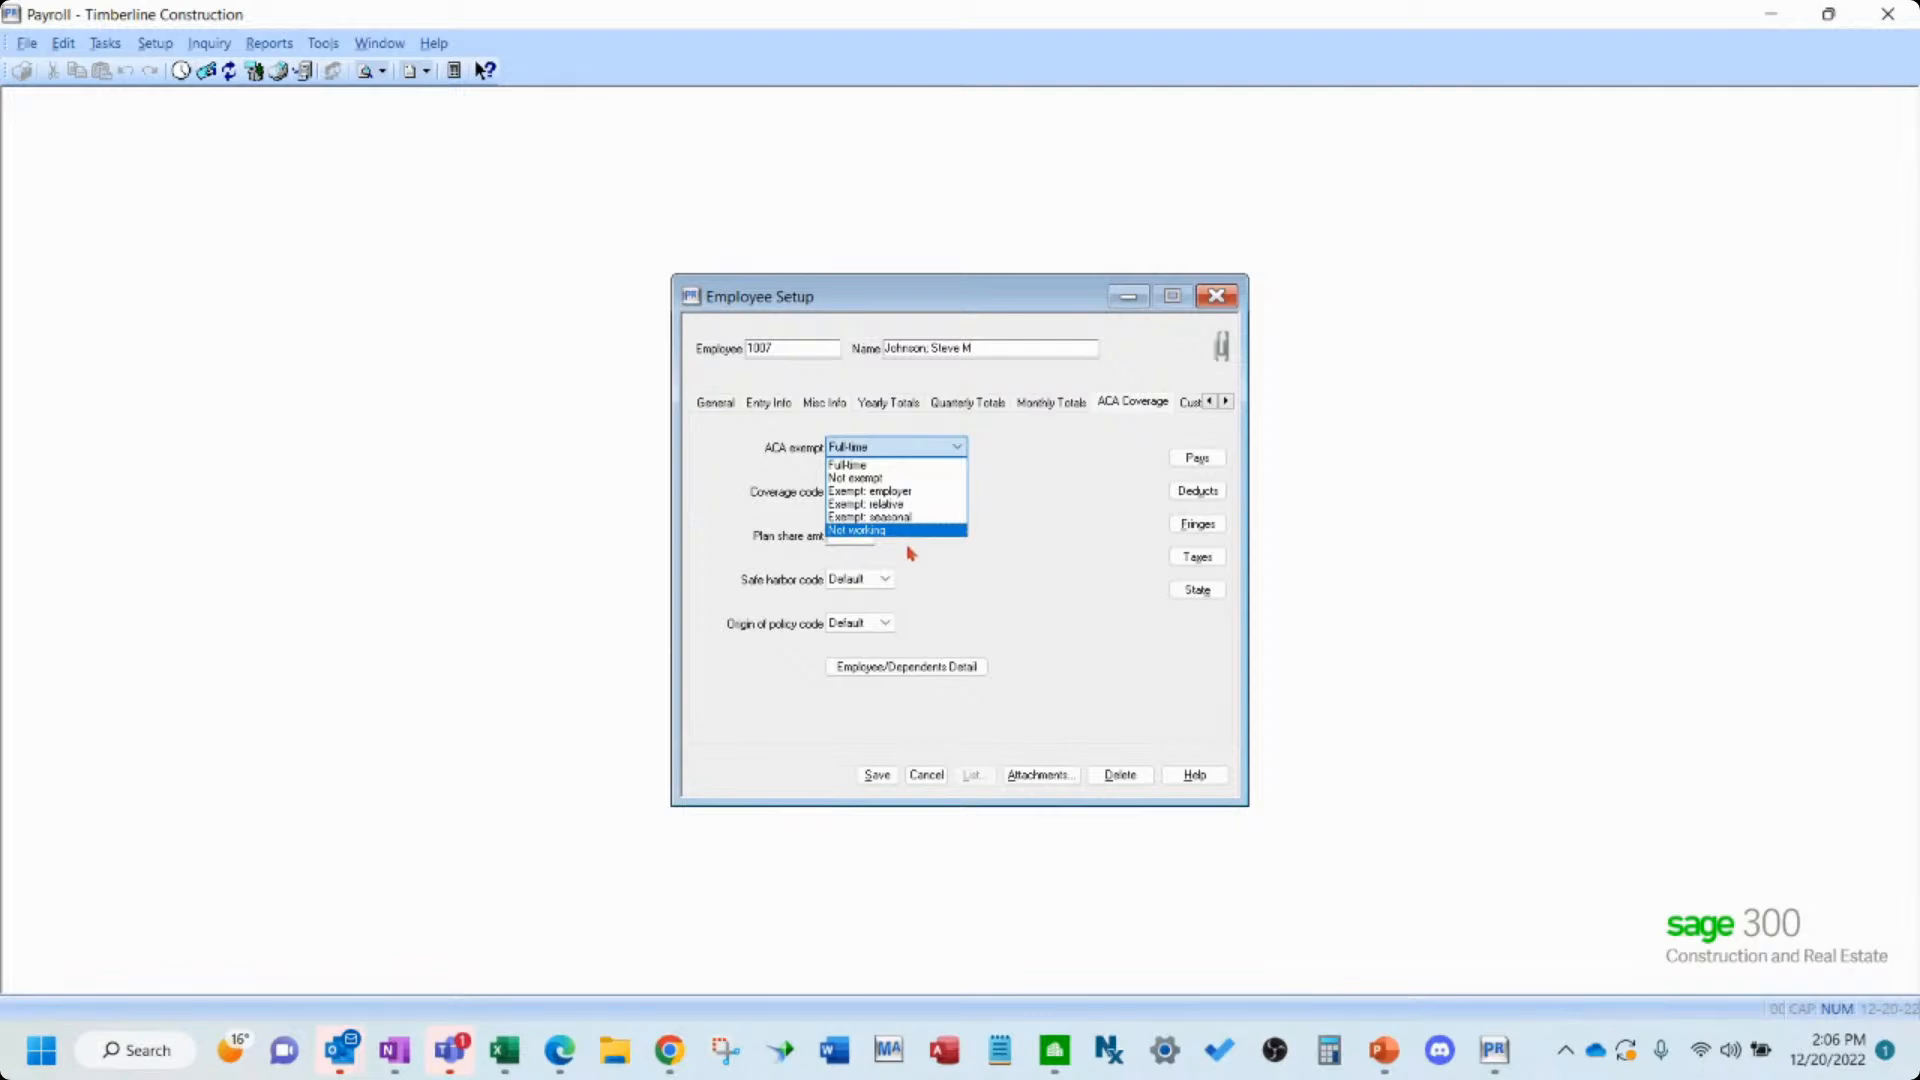
{"action": "left_click", "coordinate": [1008, 496]}
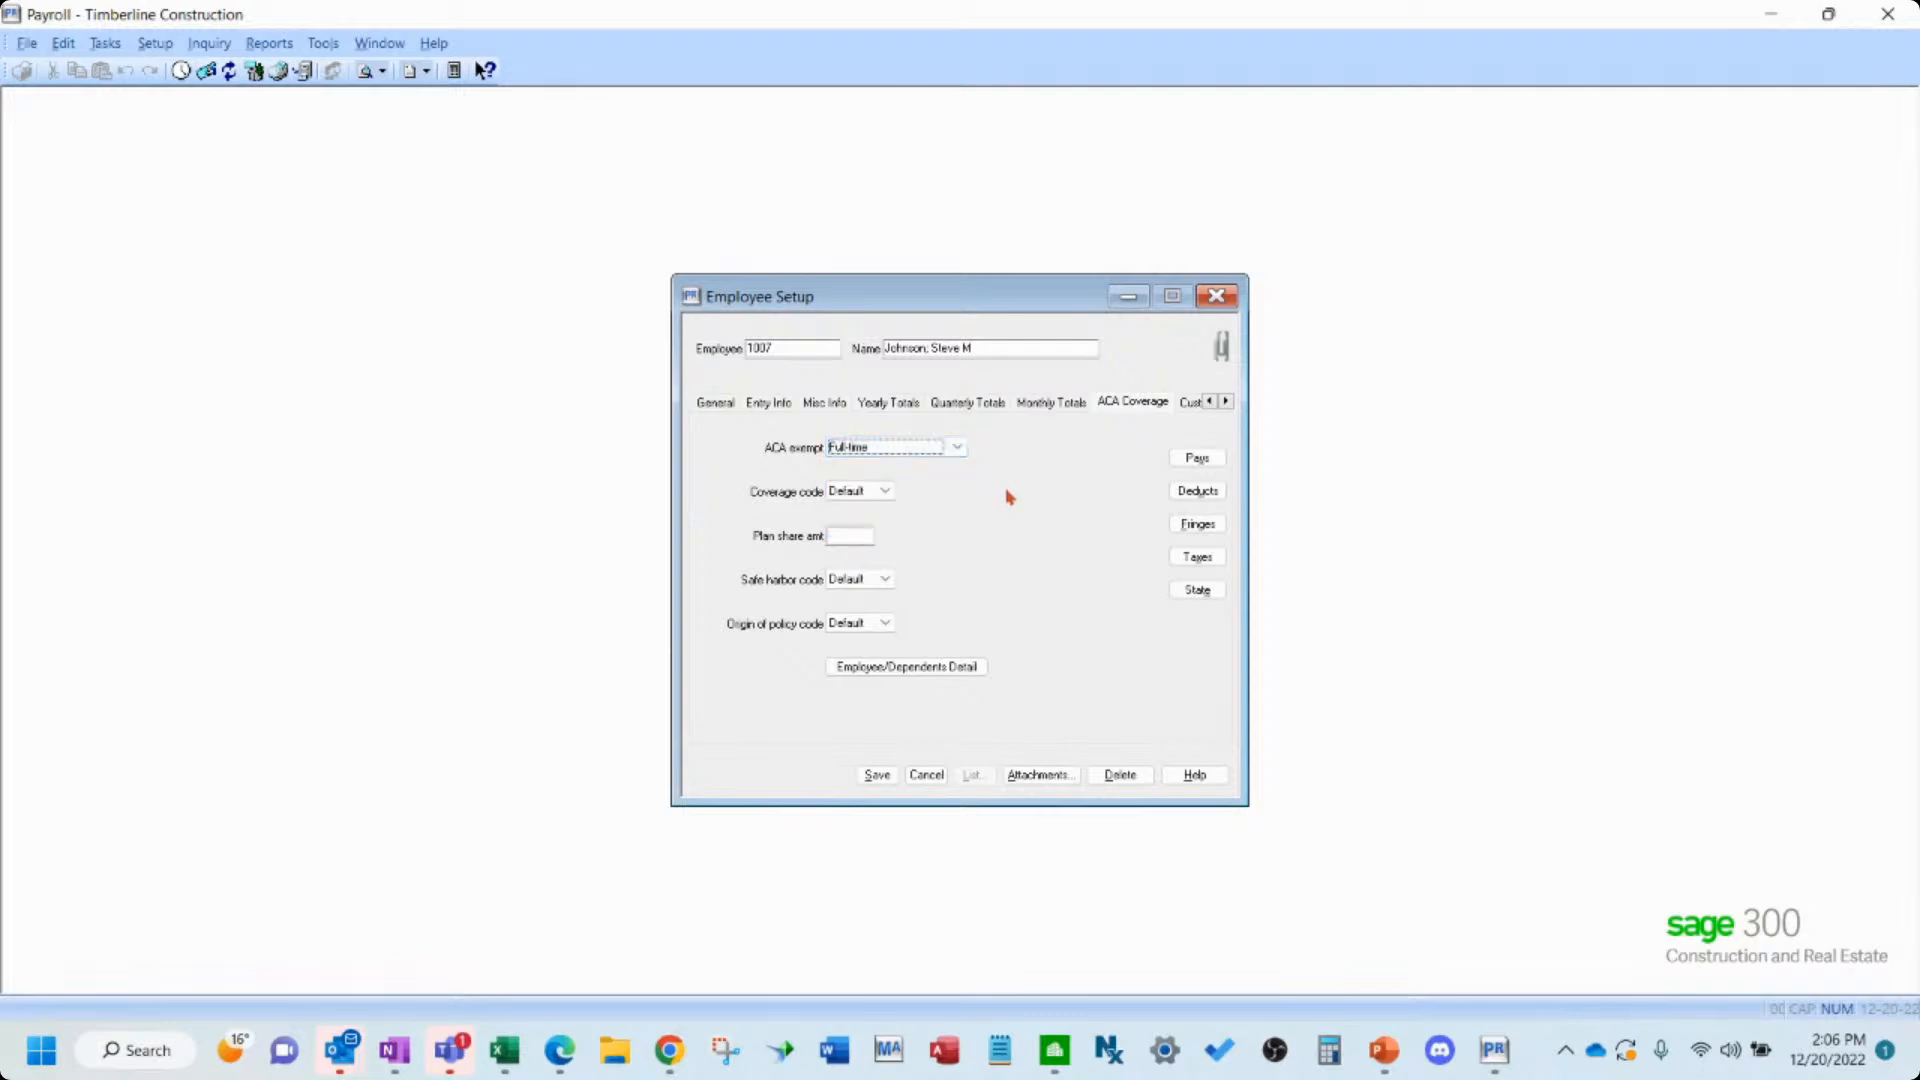
{"action": "left_click", "coordinate": [885, 491]}
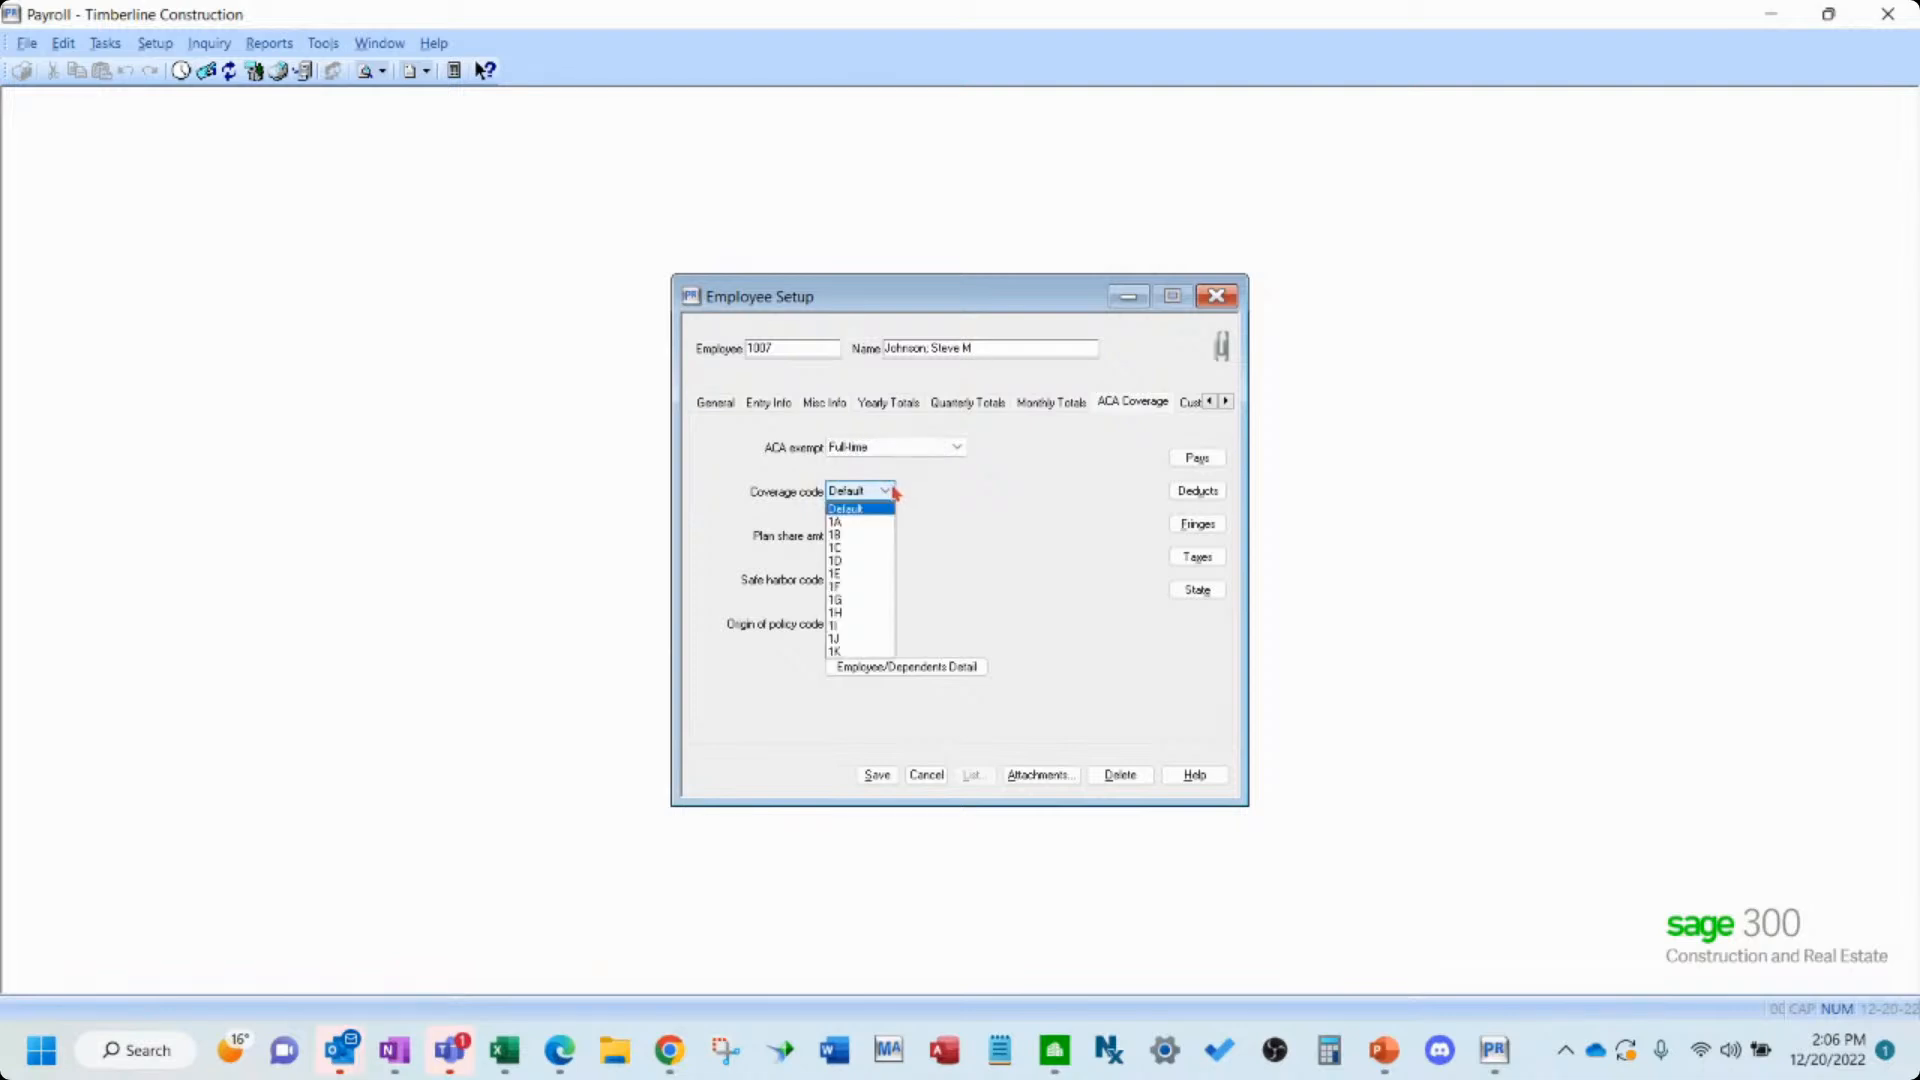
{"action": "left_click", "coordinate": [893, 489]}
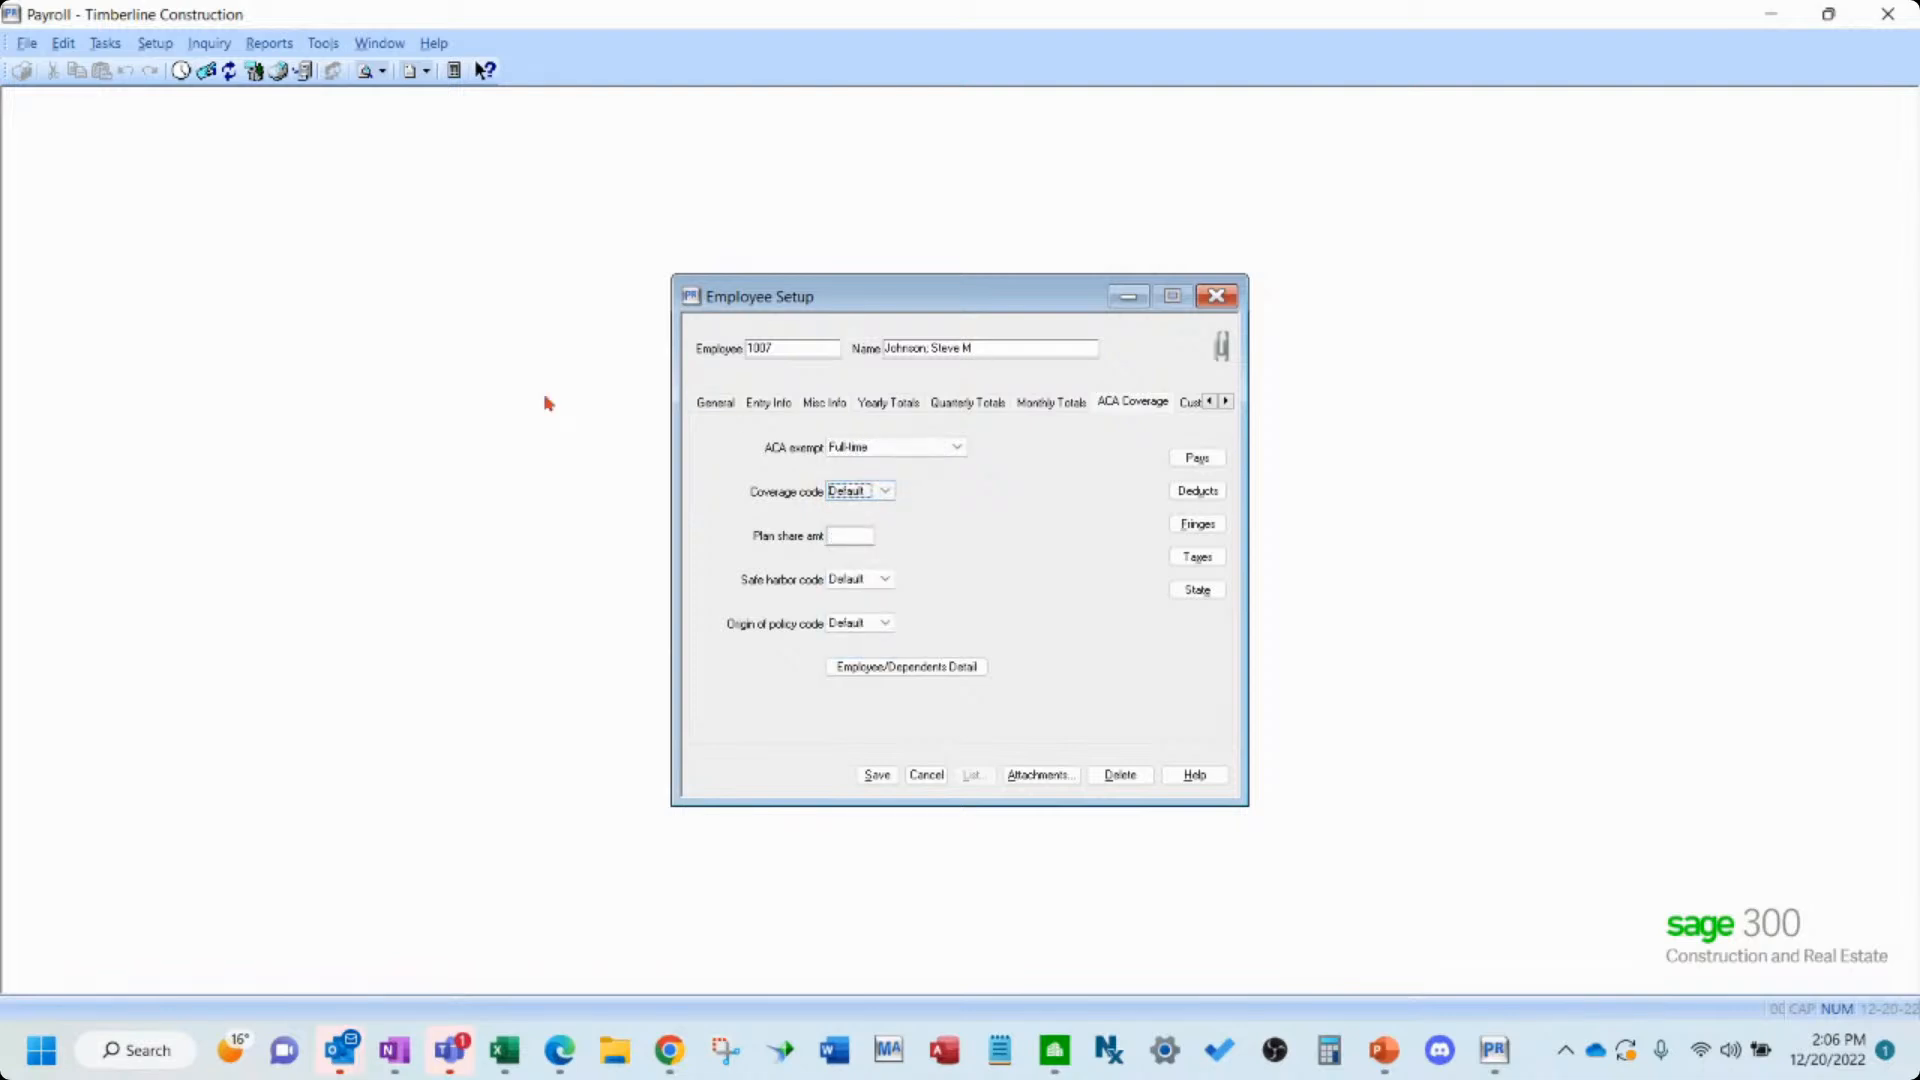
{"action": "left_click", "coordinate": [886, 491]}
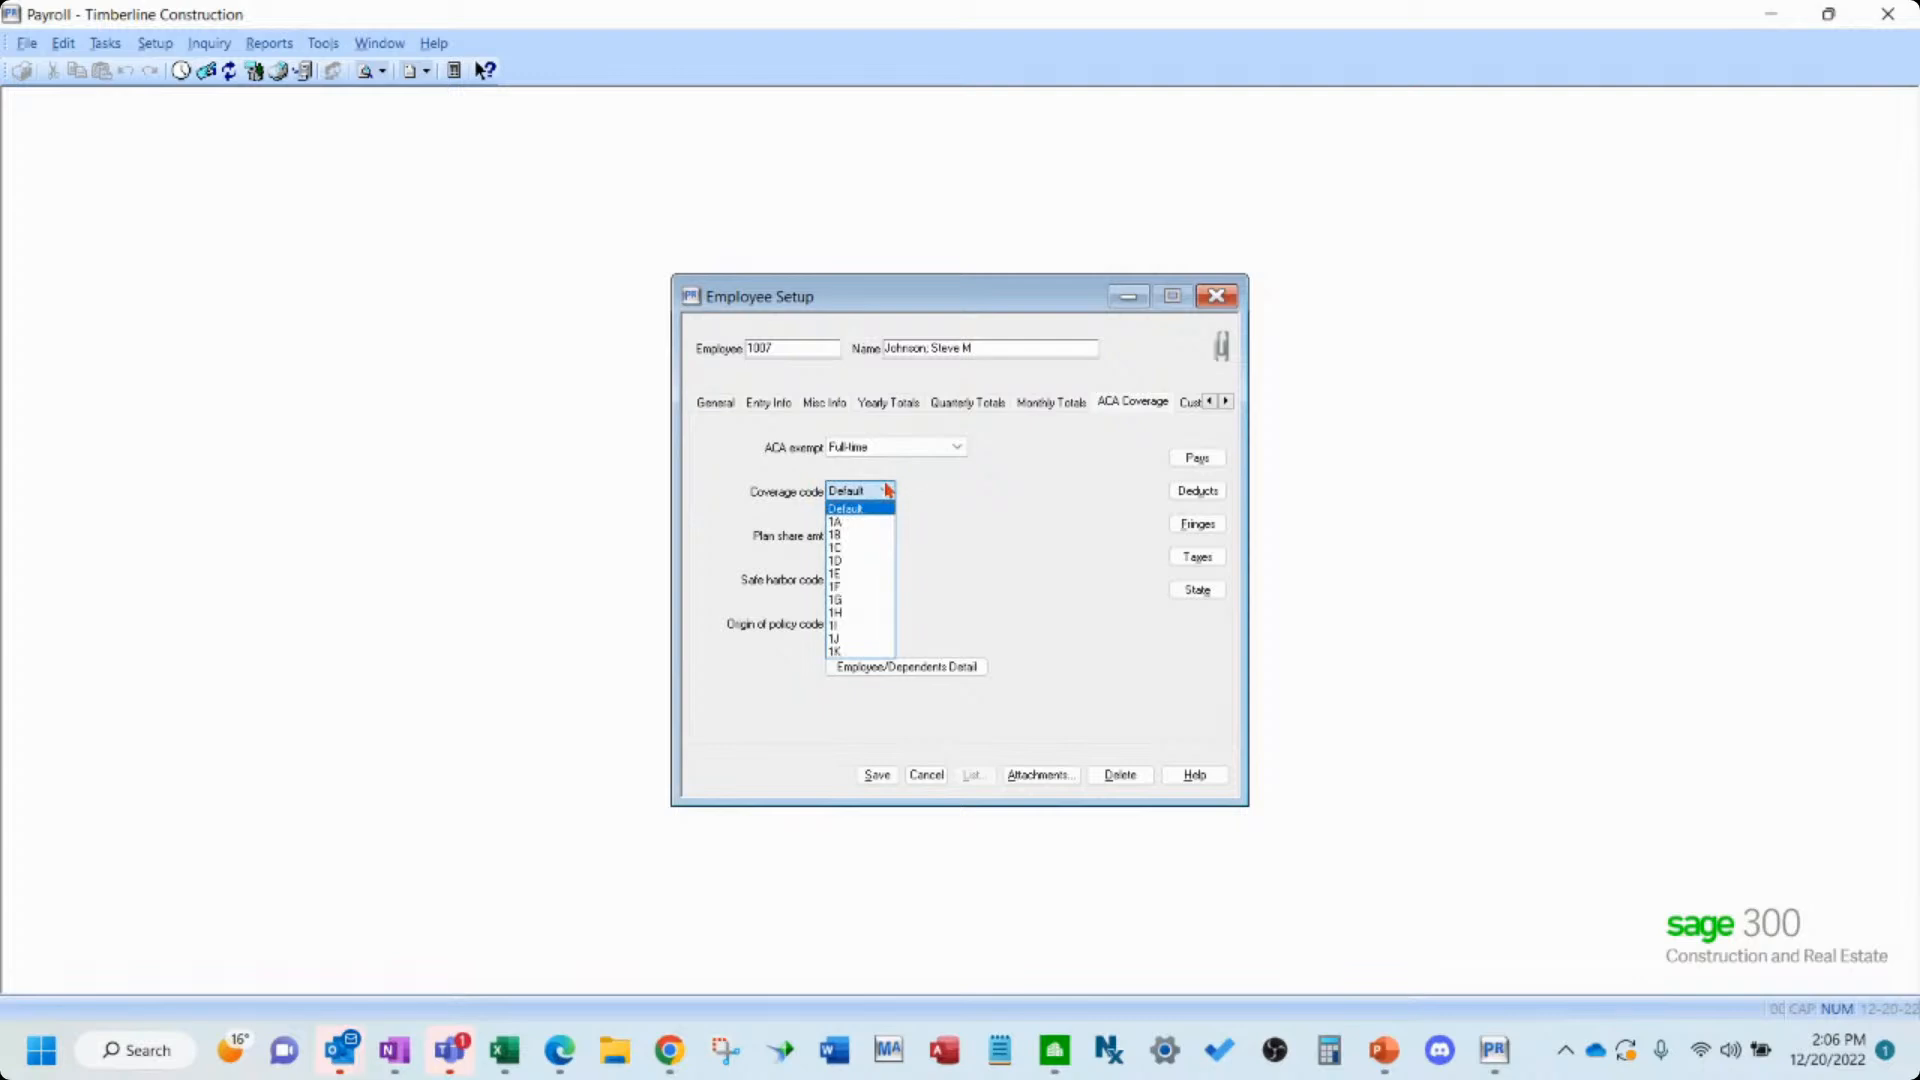
{"action": "left_click", "coordinate": [978, 574]}
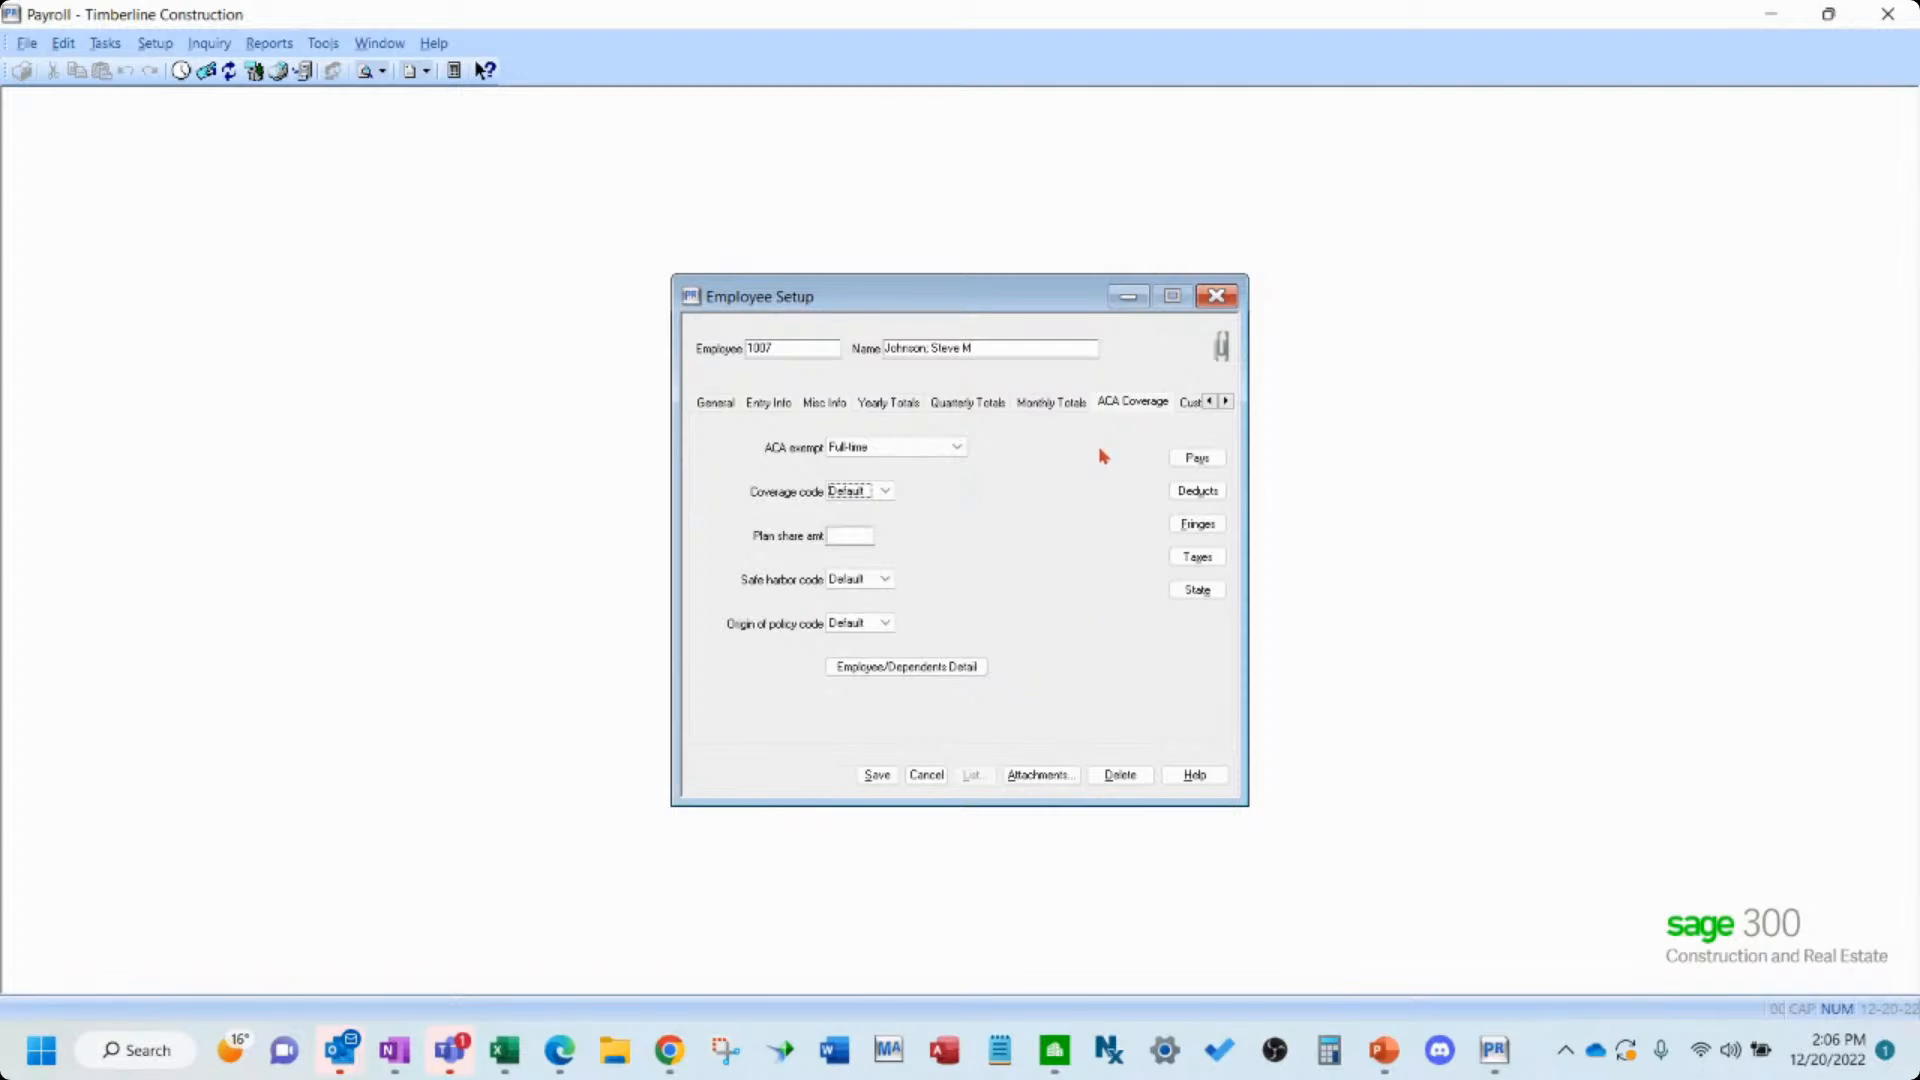
{"action": "left_click", "coordinate": [956, 447]}
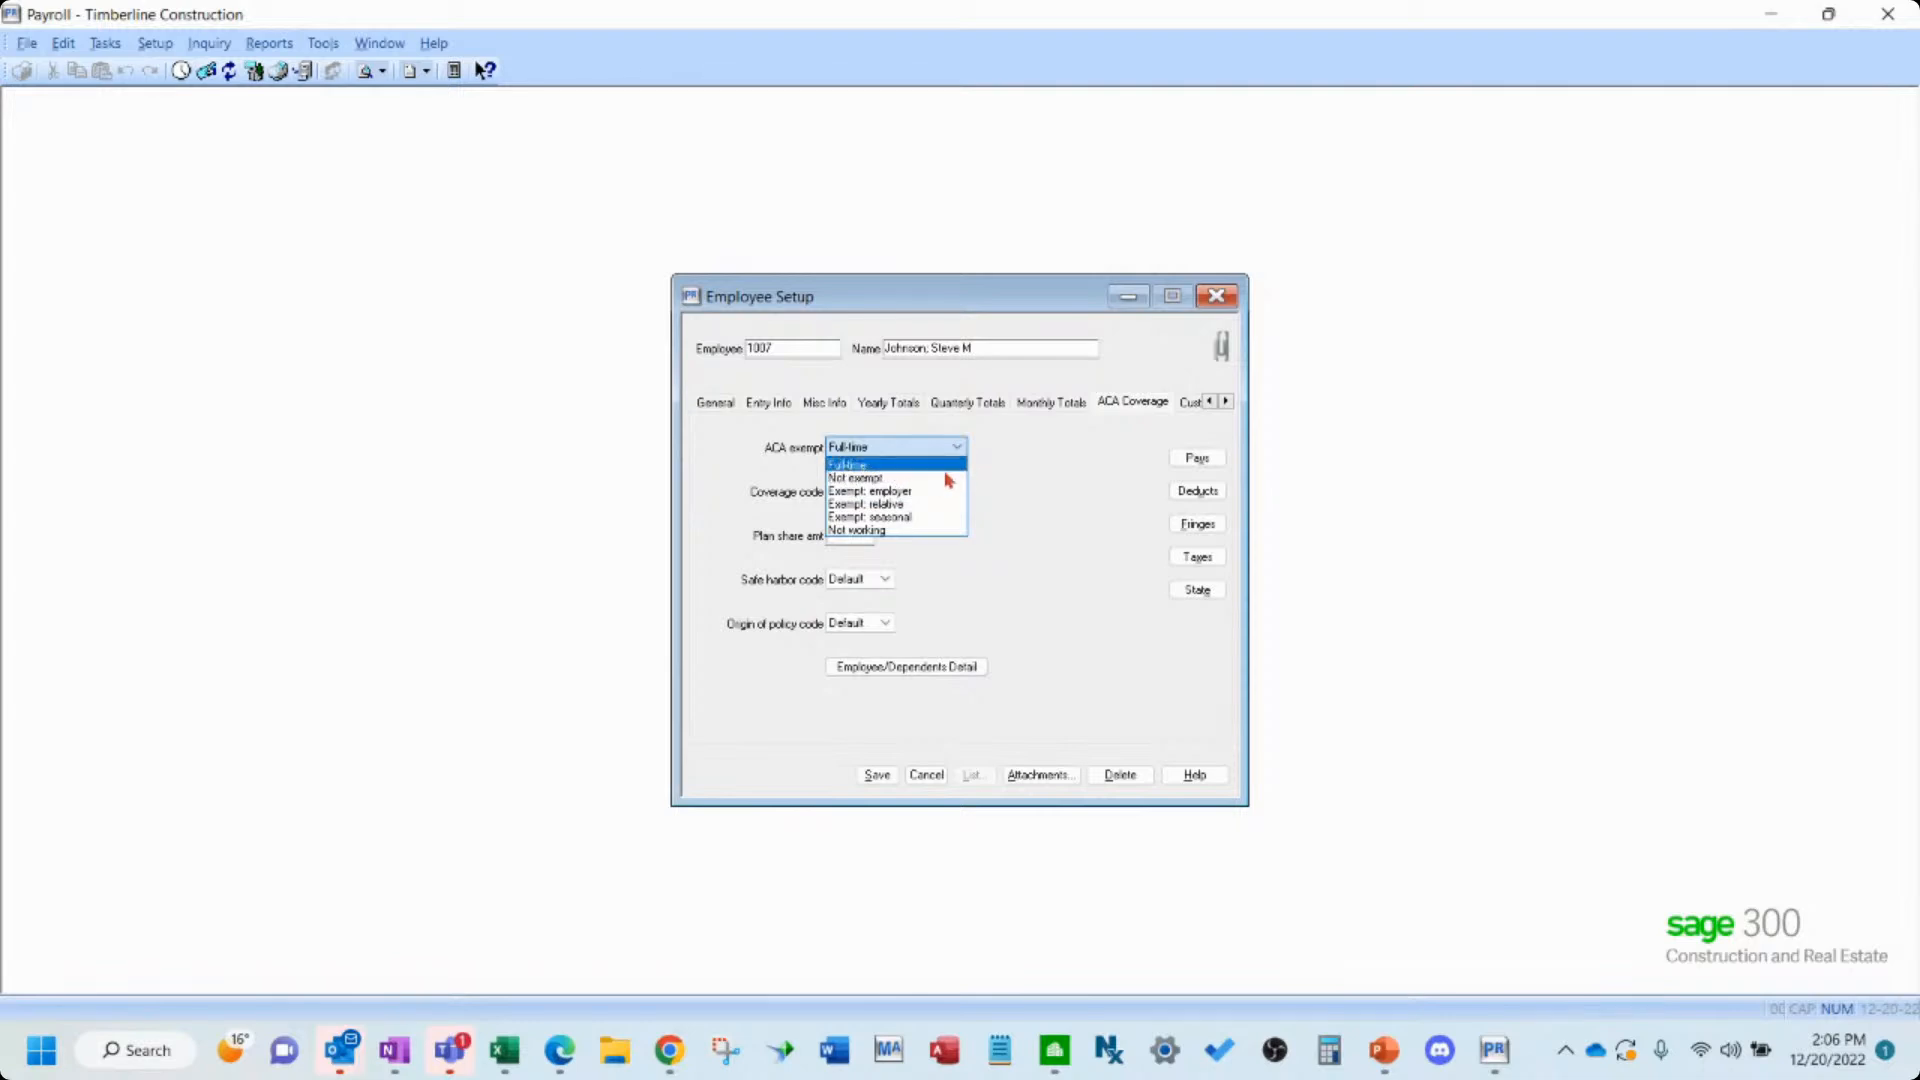
{"action": "left_click", "coordinate": [1086, 480]}
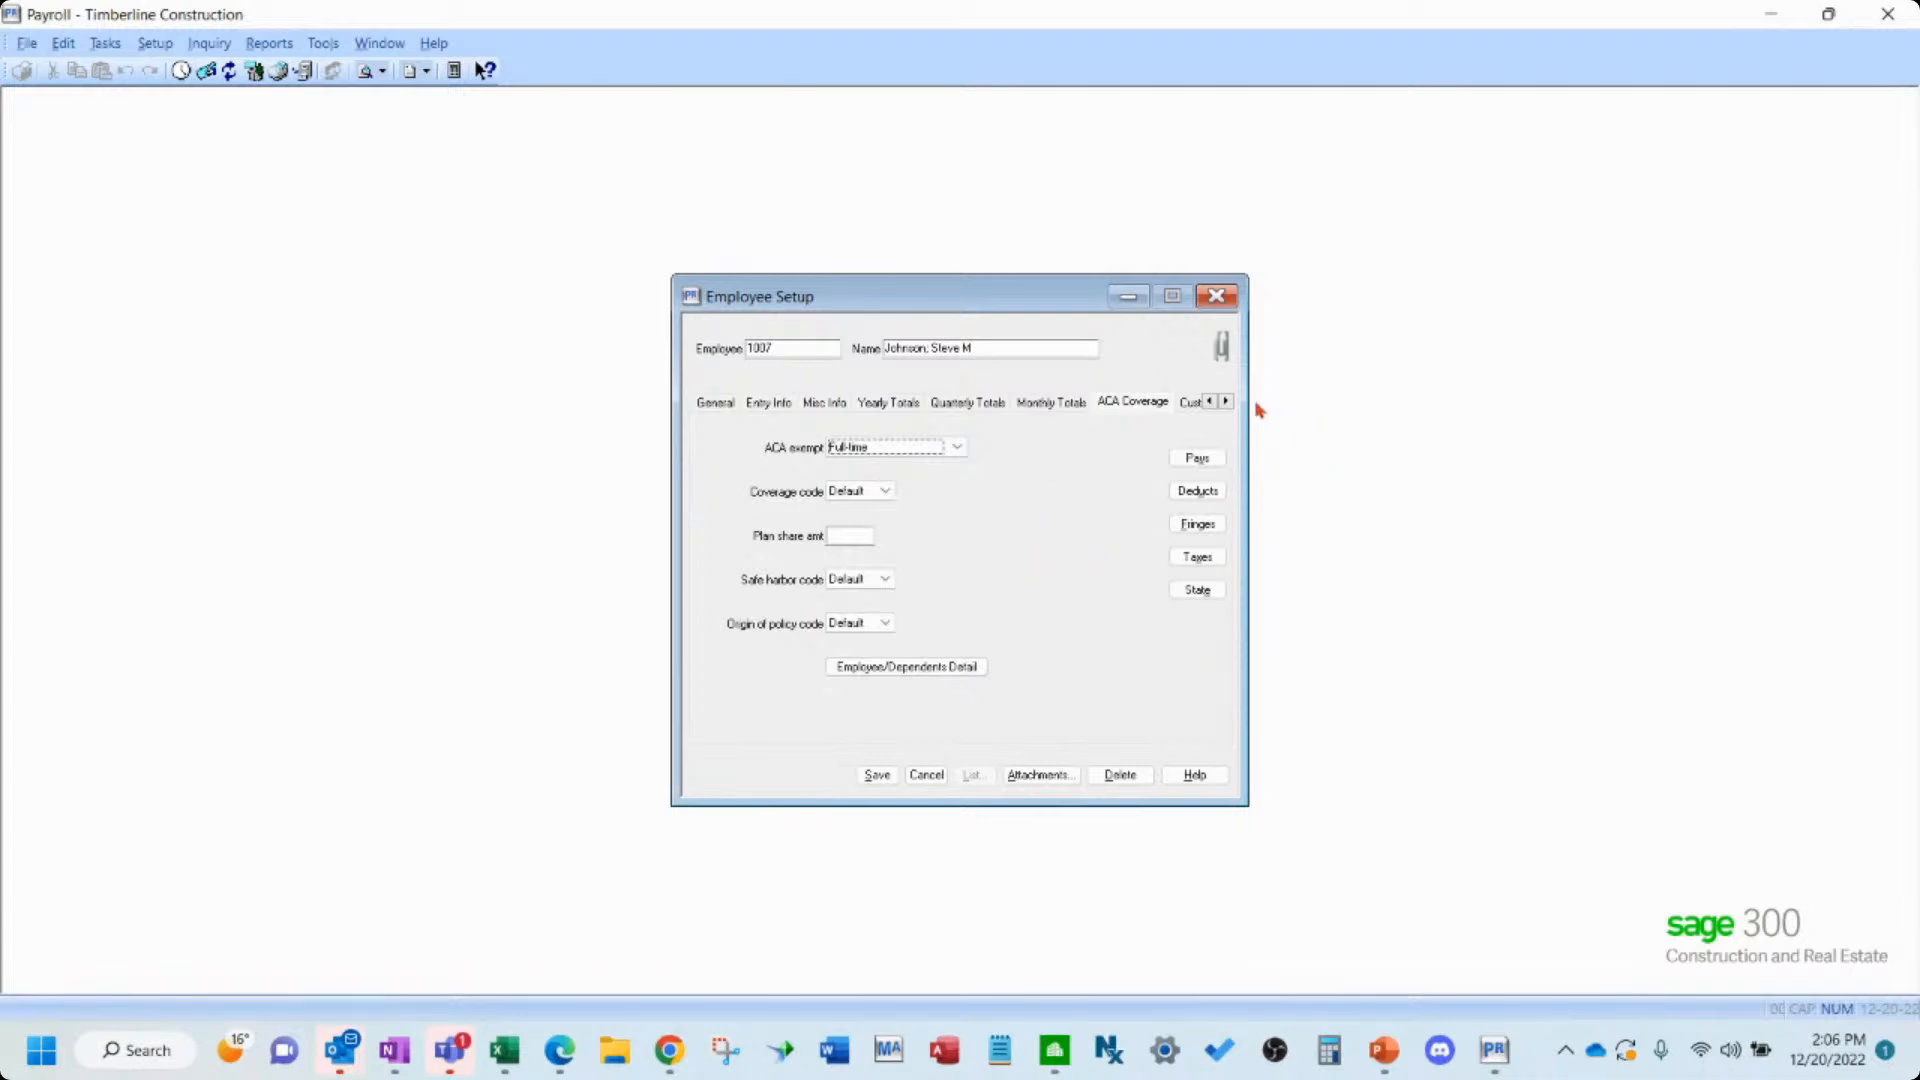
{"action": "left_click", "coordinate": [1226, 402]}
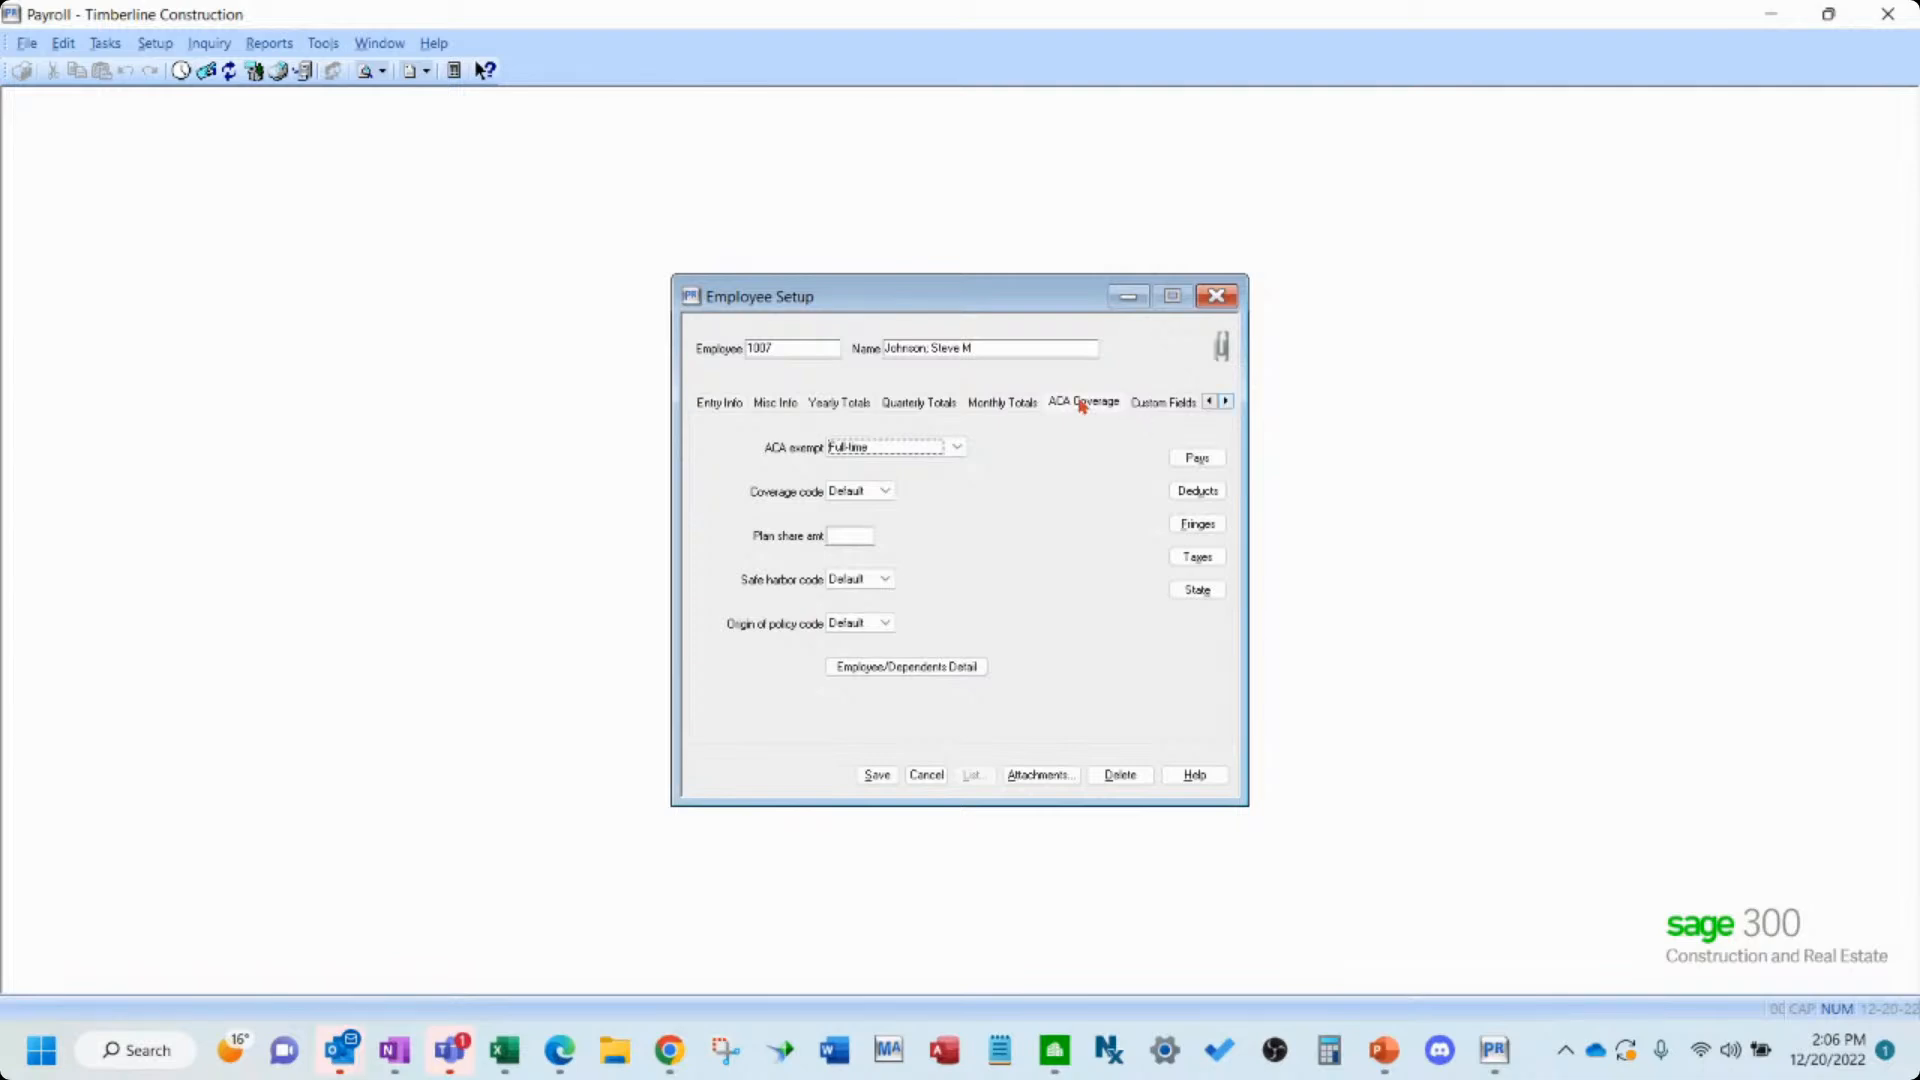
{"action": "left_click", "coordinate": [870, 768]}
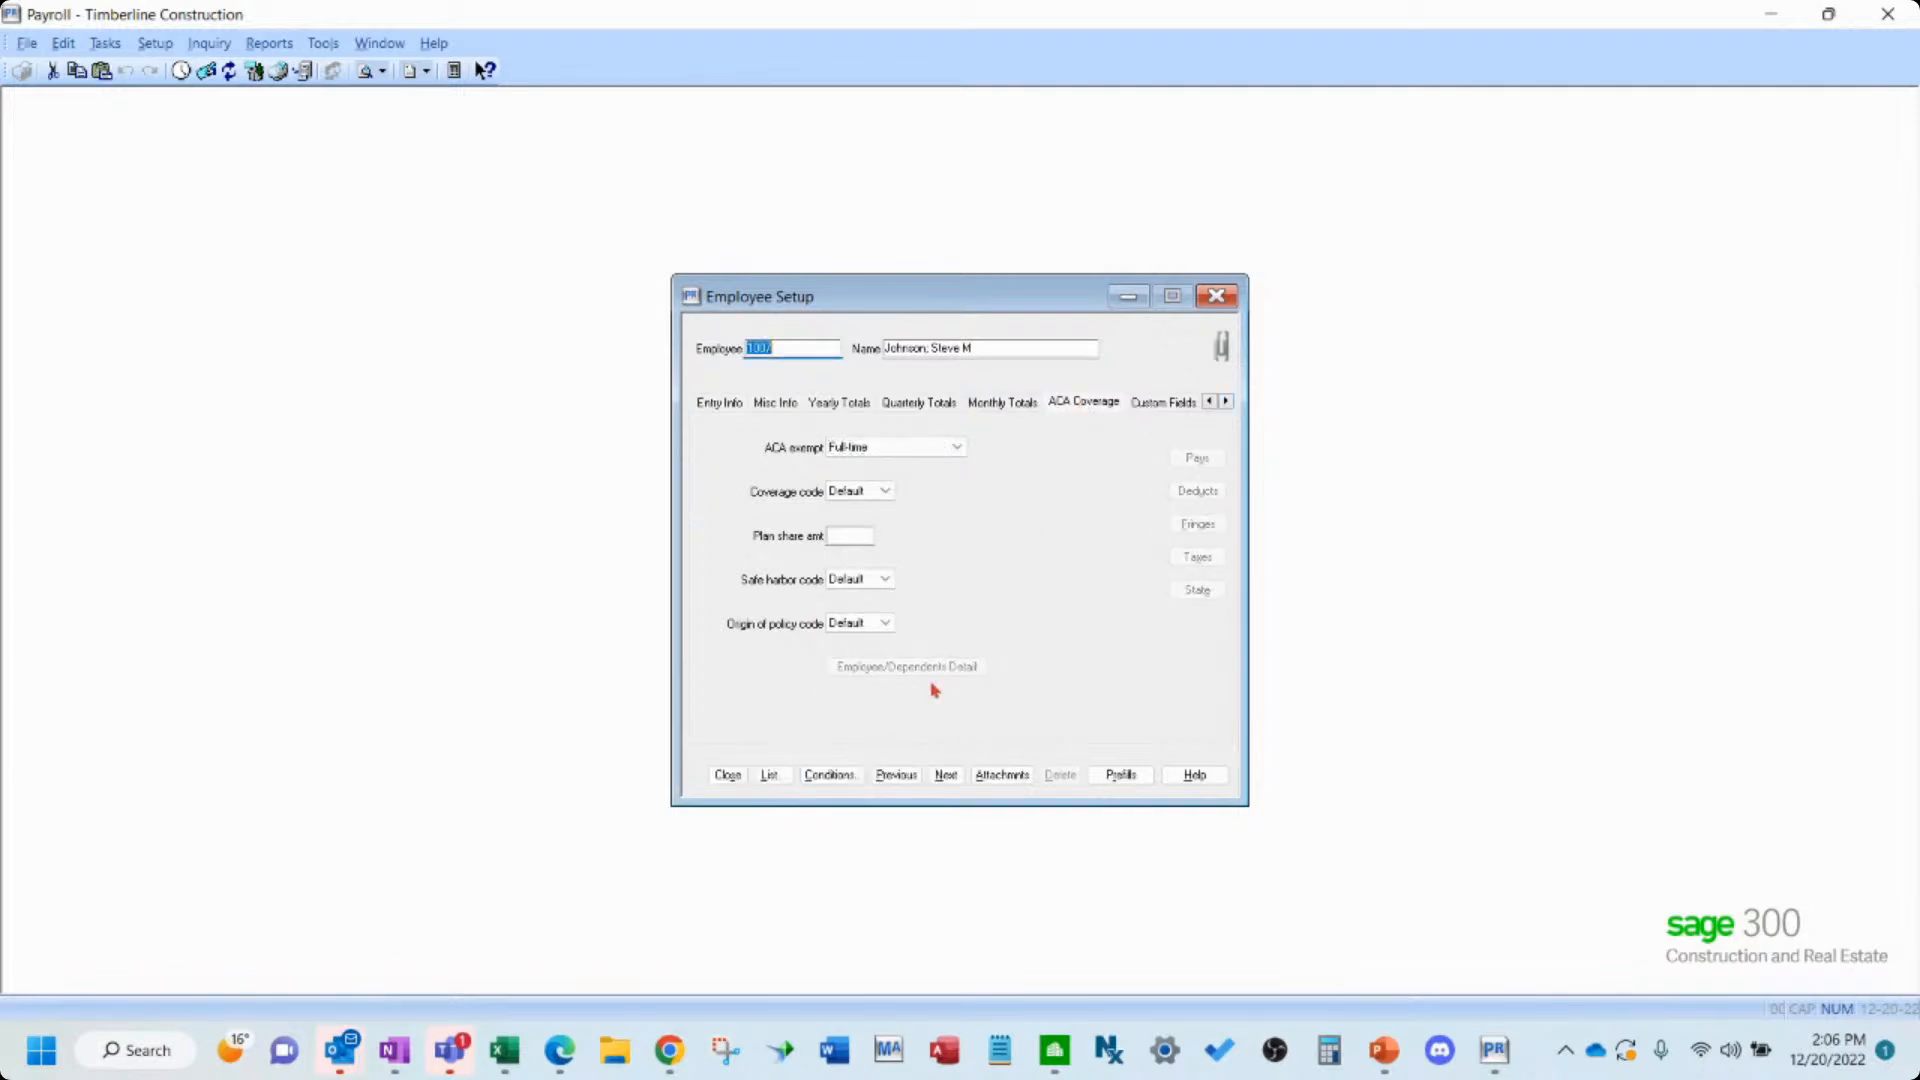
- Load another employee from the list to view its ACA Coverage settings, then close Employee Setup
{"action": "left_click", "coordinate": [769, 775]}
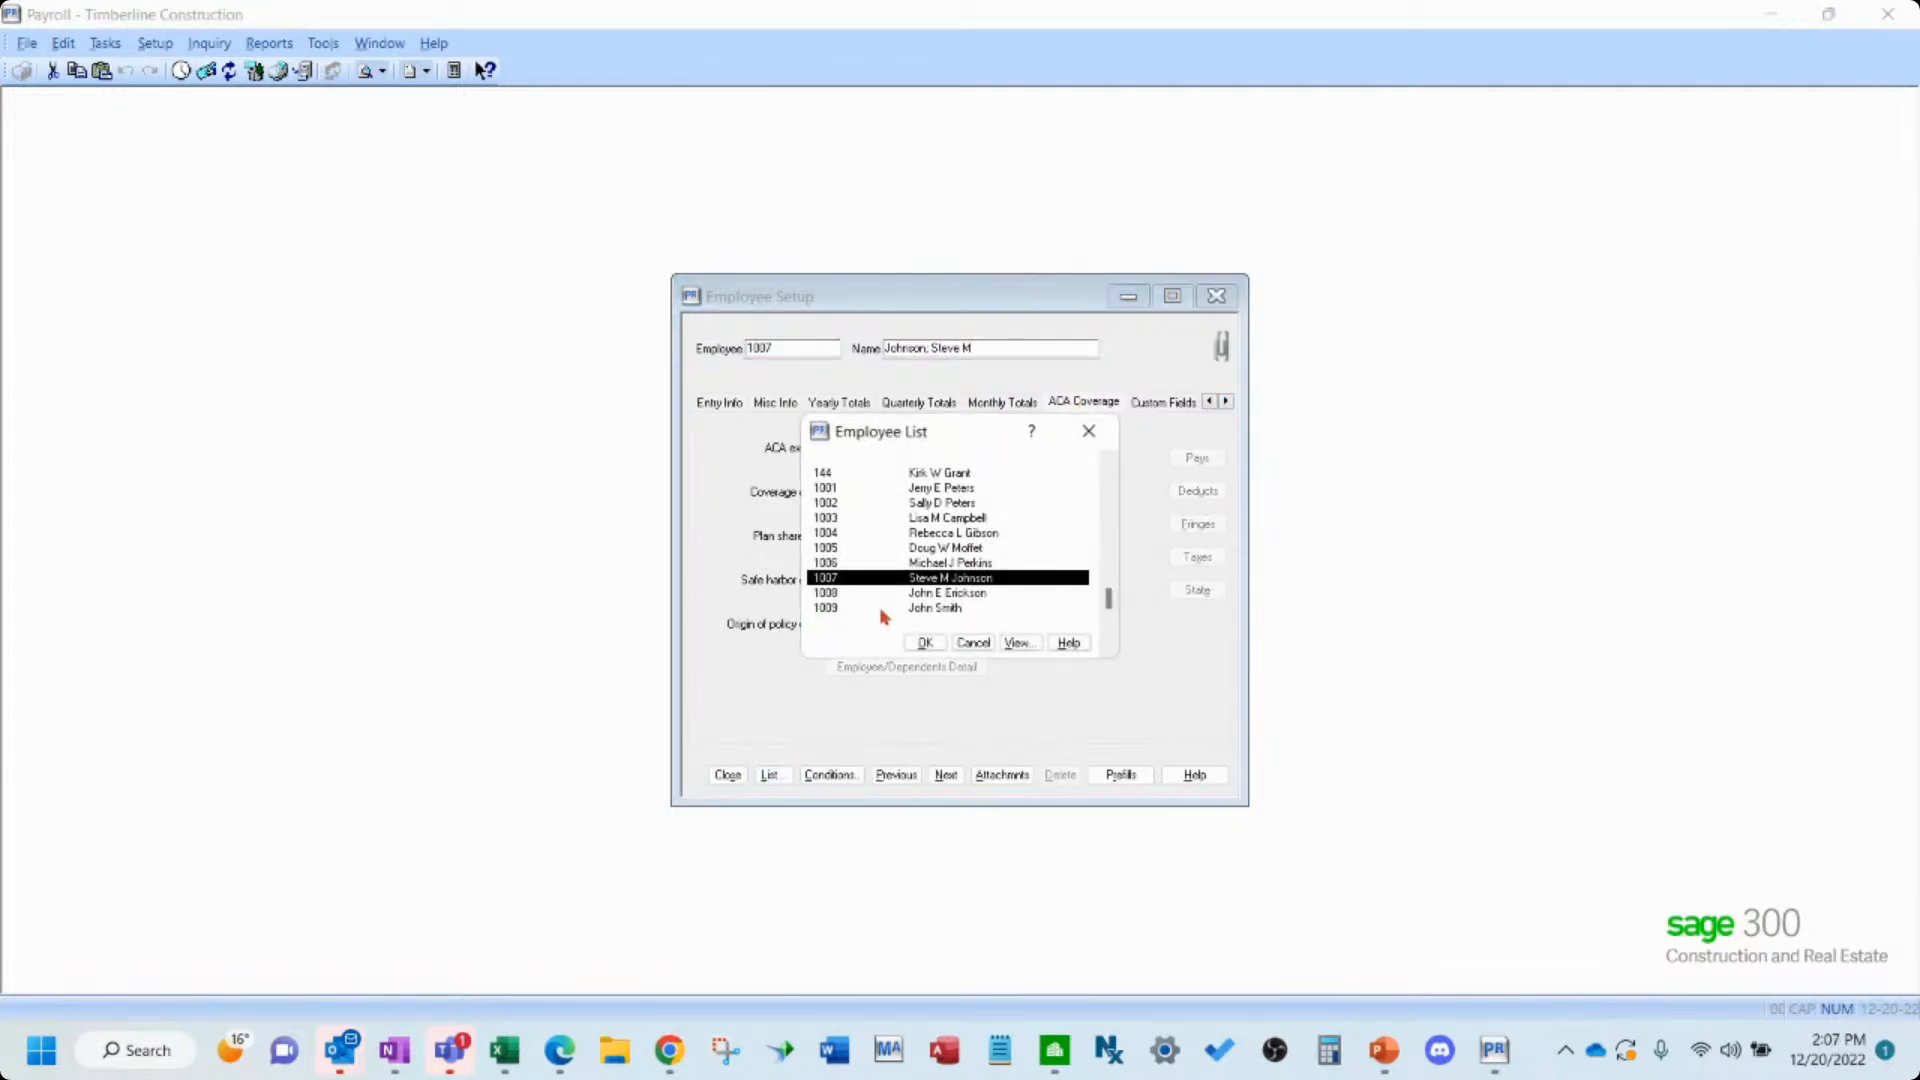
{"action": "double_click", "coordinate": [882, 607]}
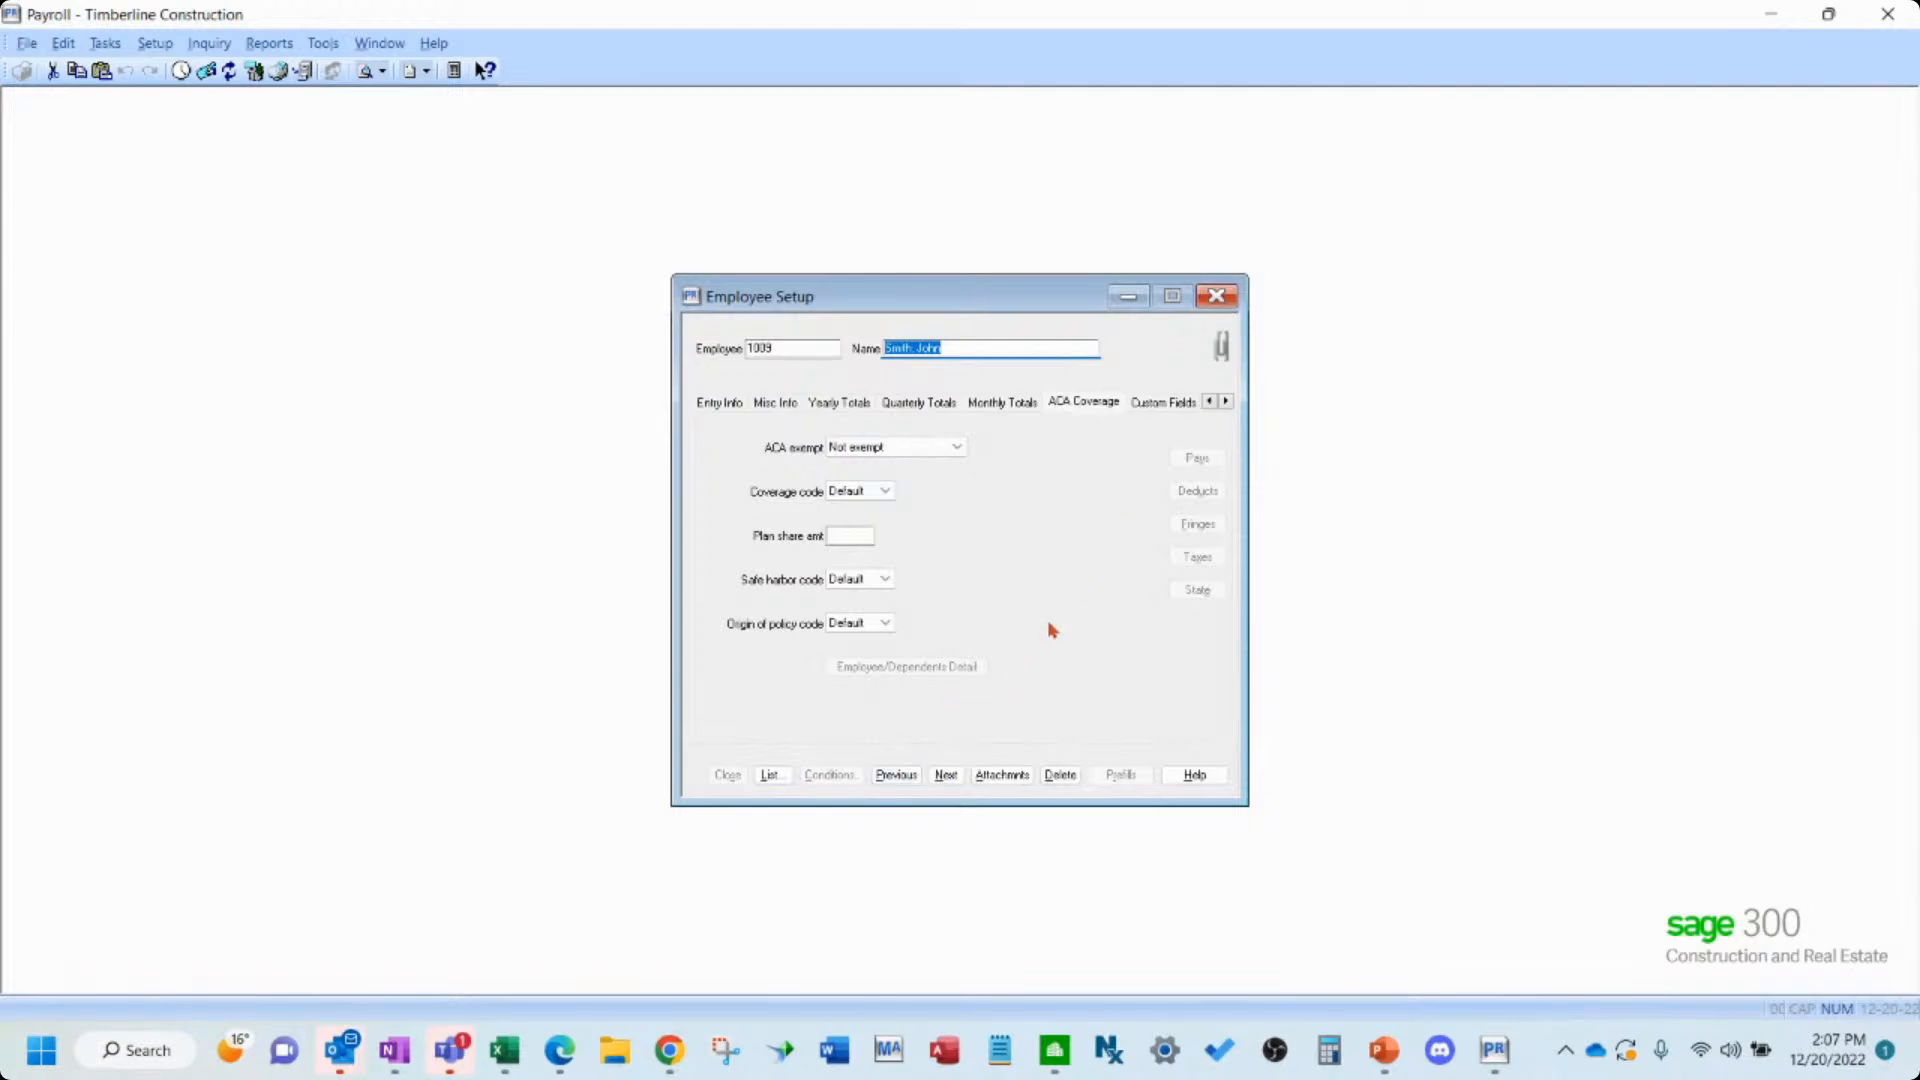
{"action": "key", "text": "Tab"}
{"action": "key", "text": "Tab"}
{"action": "left_click", "coordinate": [874, 777]}
{"action": "left_click", "coordinate": [1215, 298]}
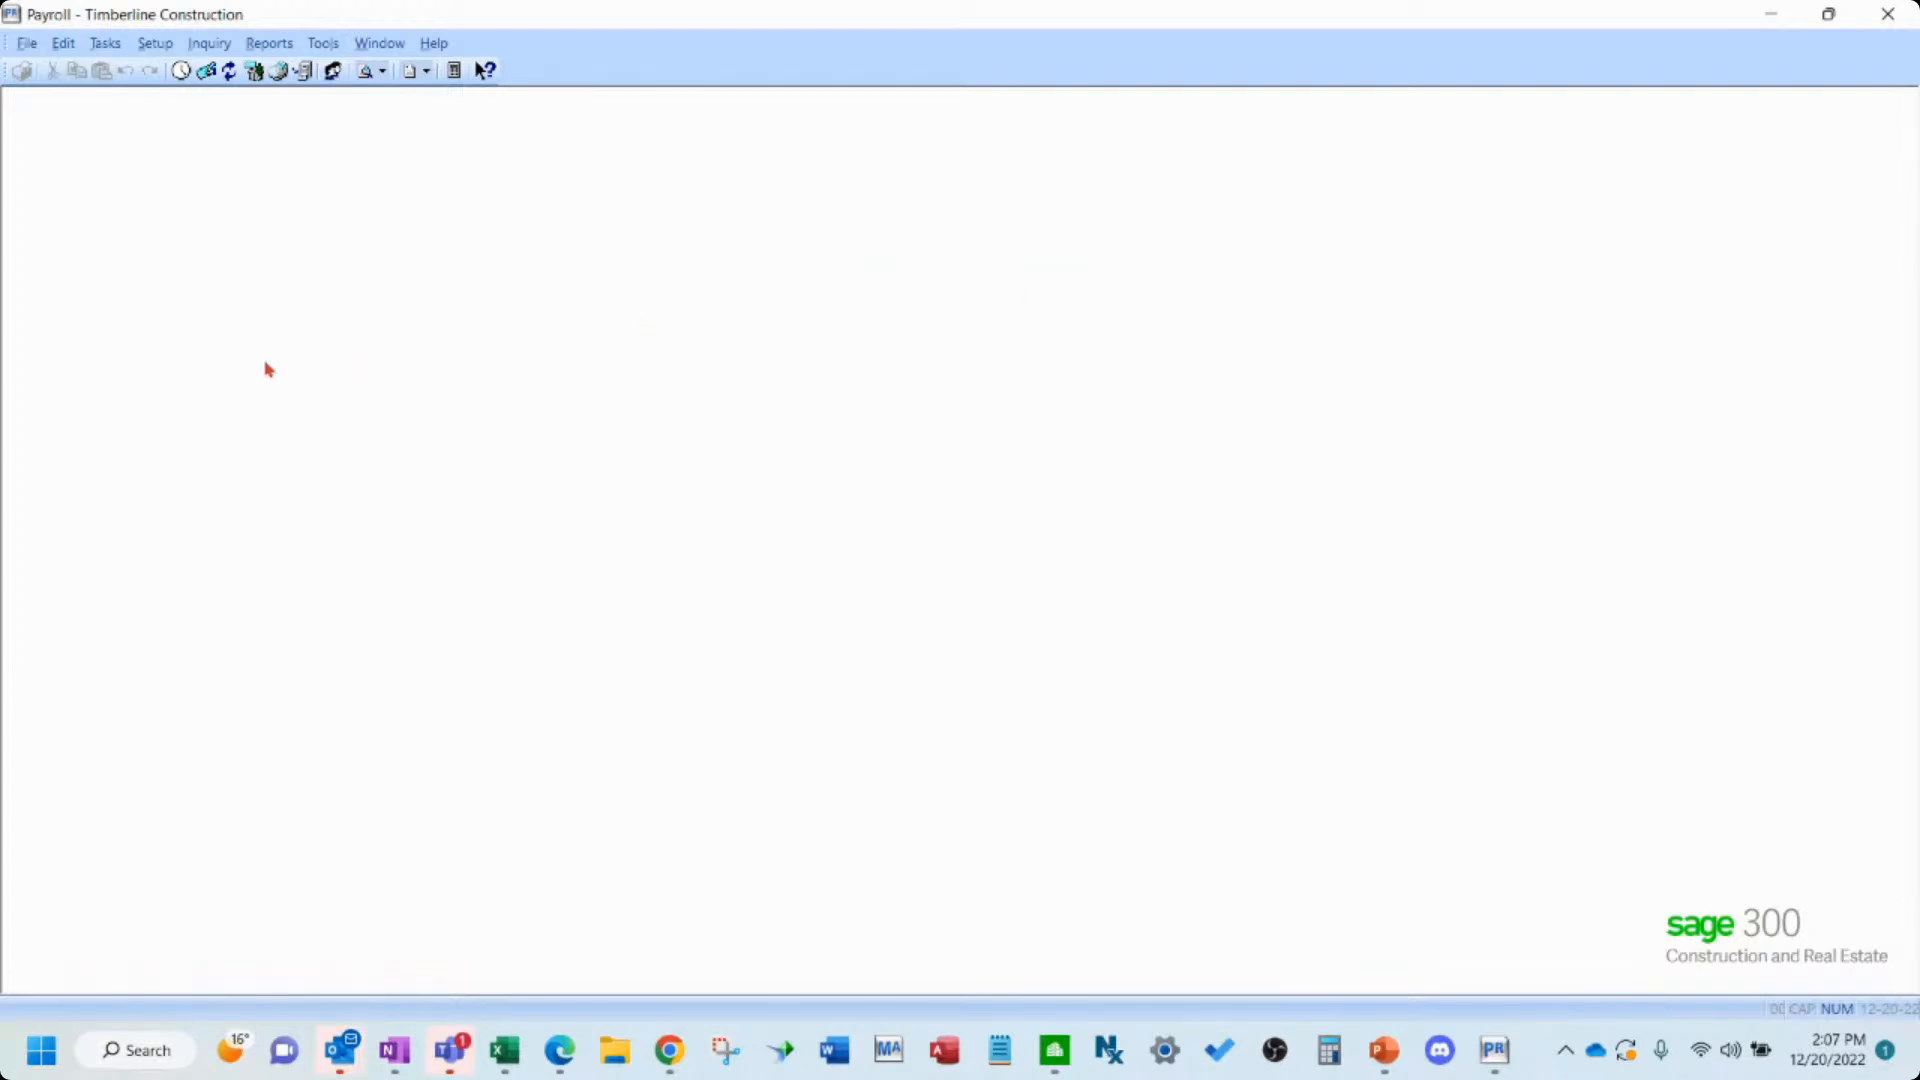
- Open the ACA Daily Time Entry by Month report using the PR Transactions (current) data file
{"action": "left_click", "coordinate": [290, 50]}
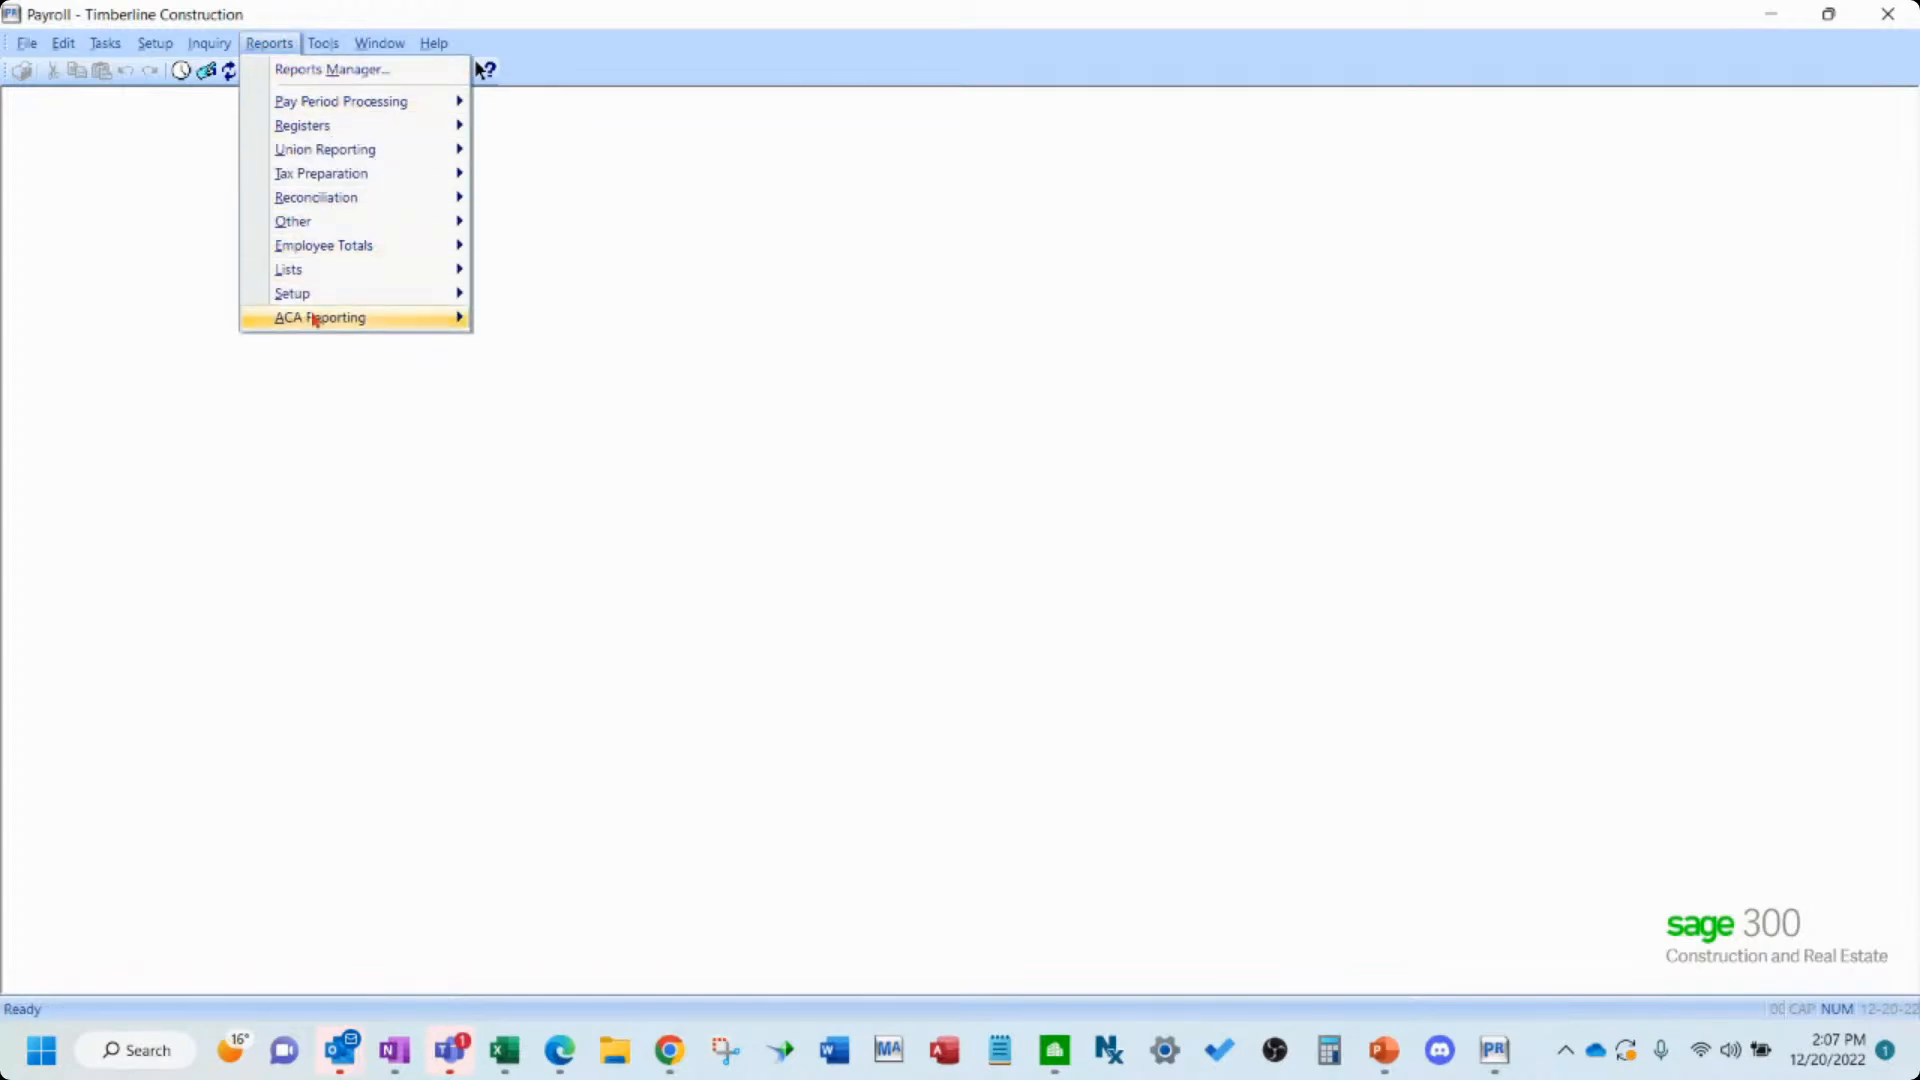
{"action": "mouse_move", "coordinate": [316, 318]}
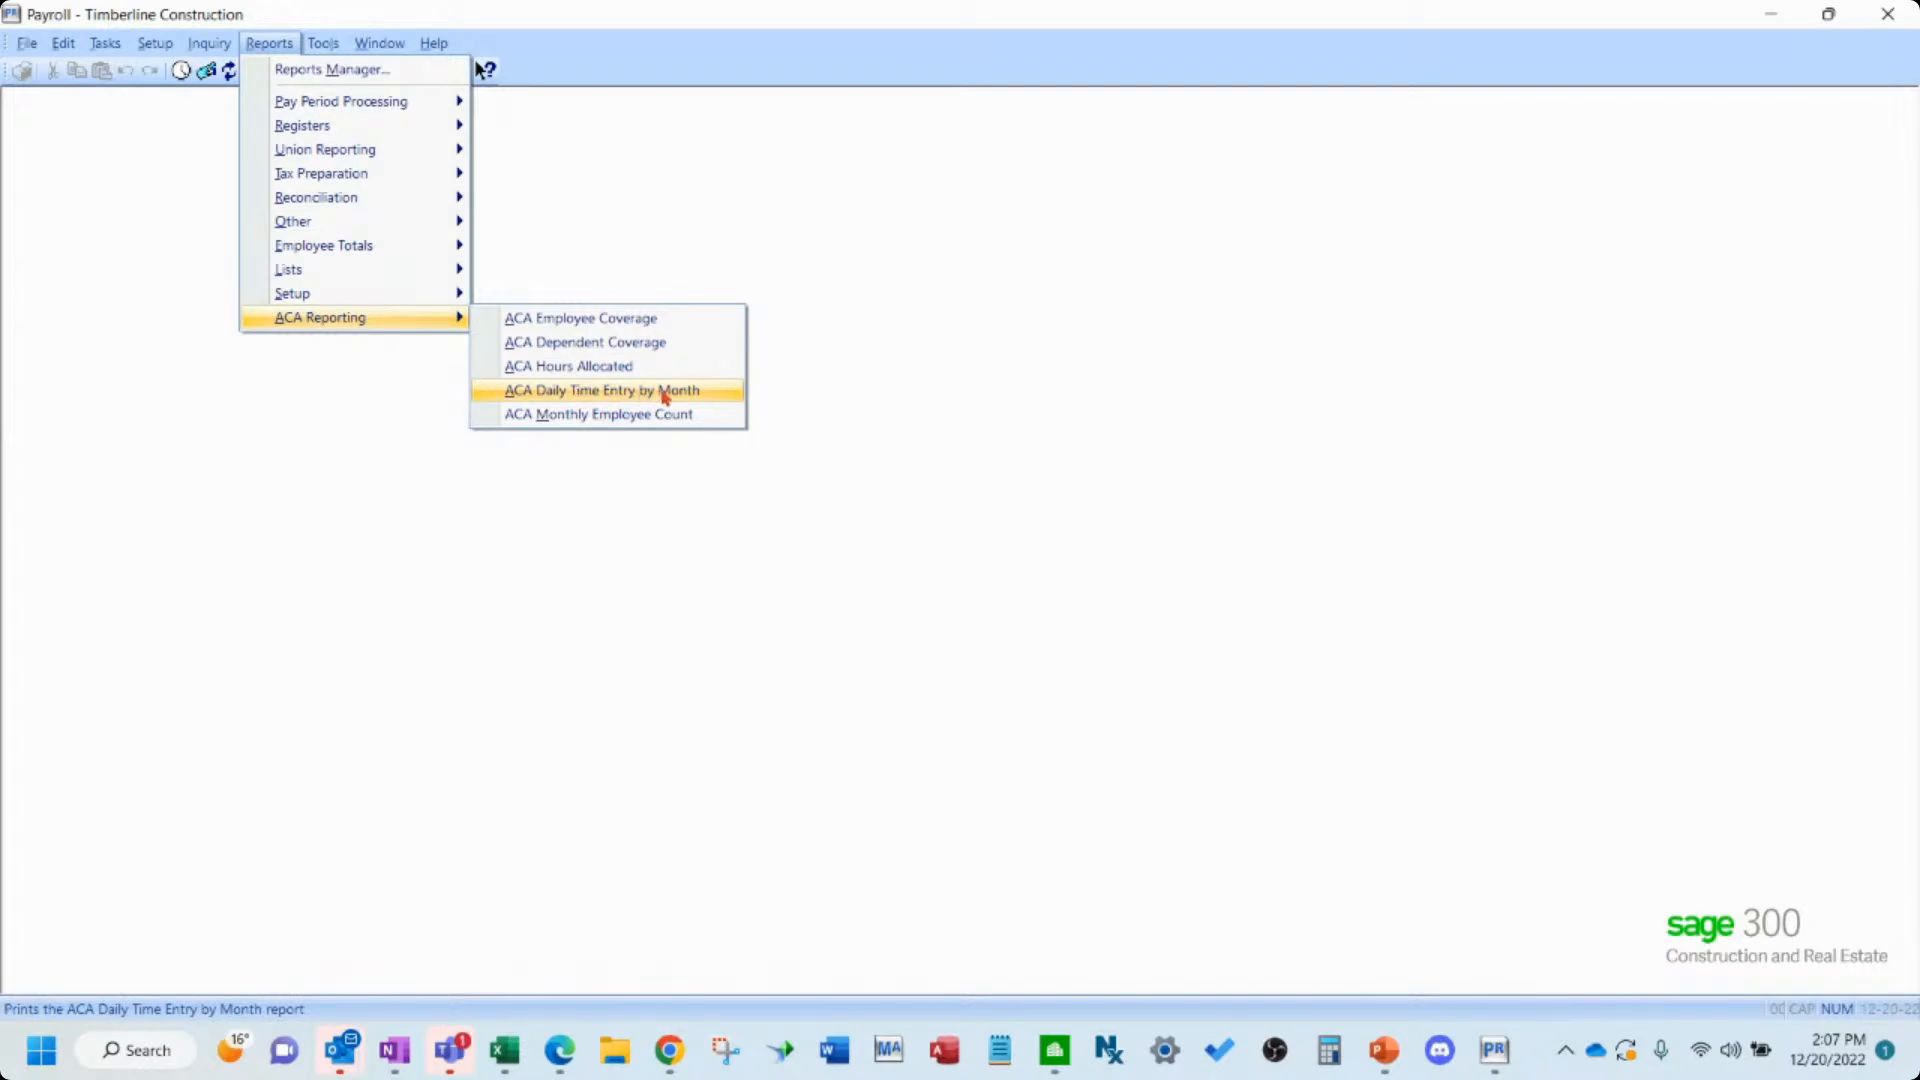
{"action": "left_click", "coordinate": [664, 394]}
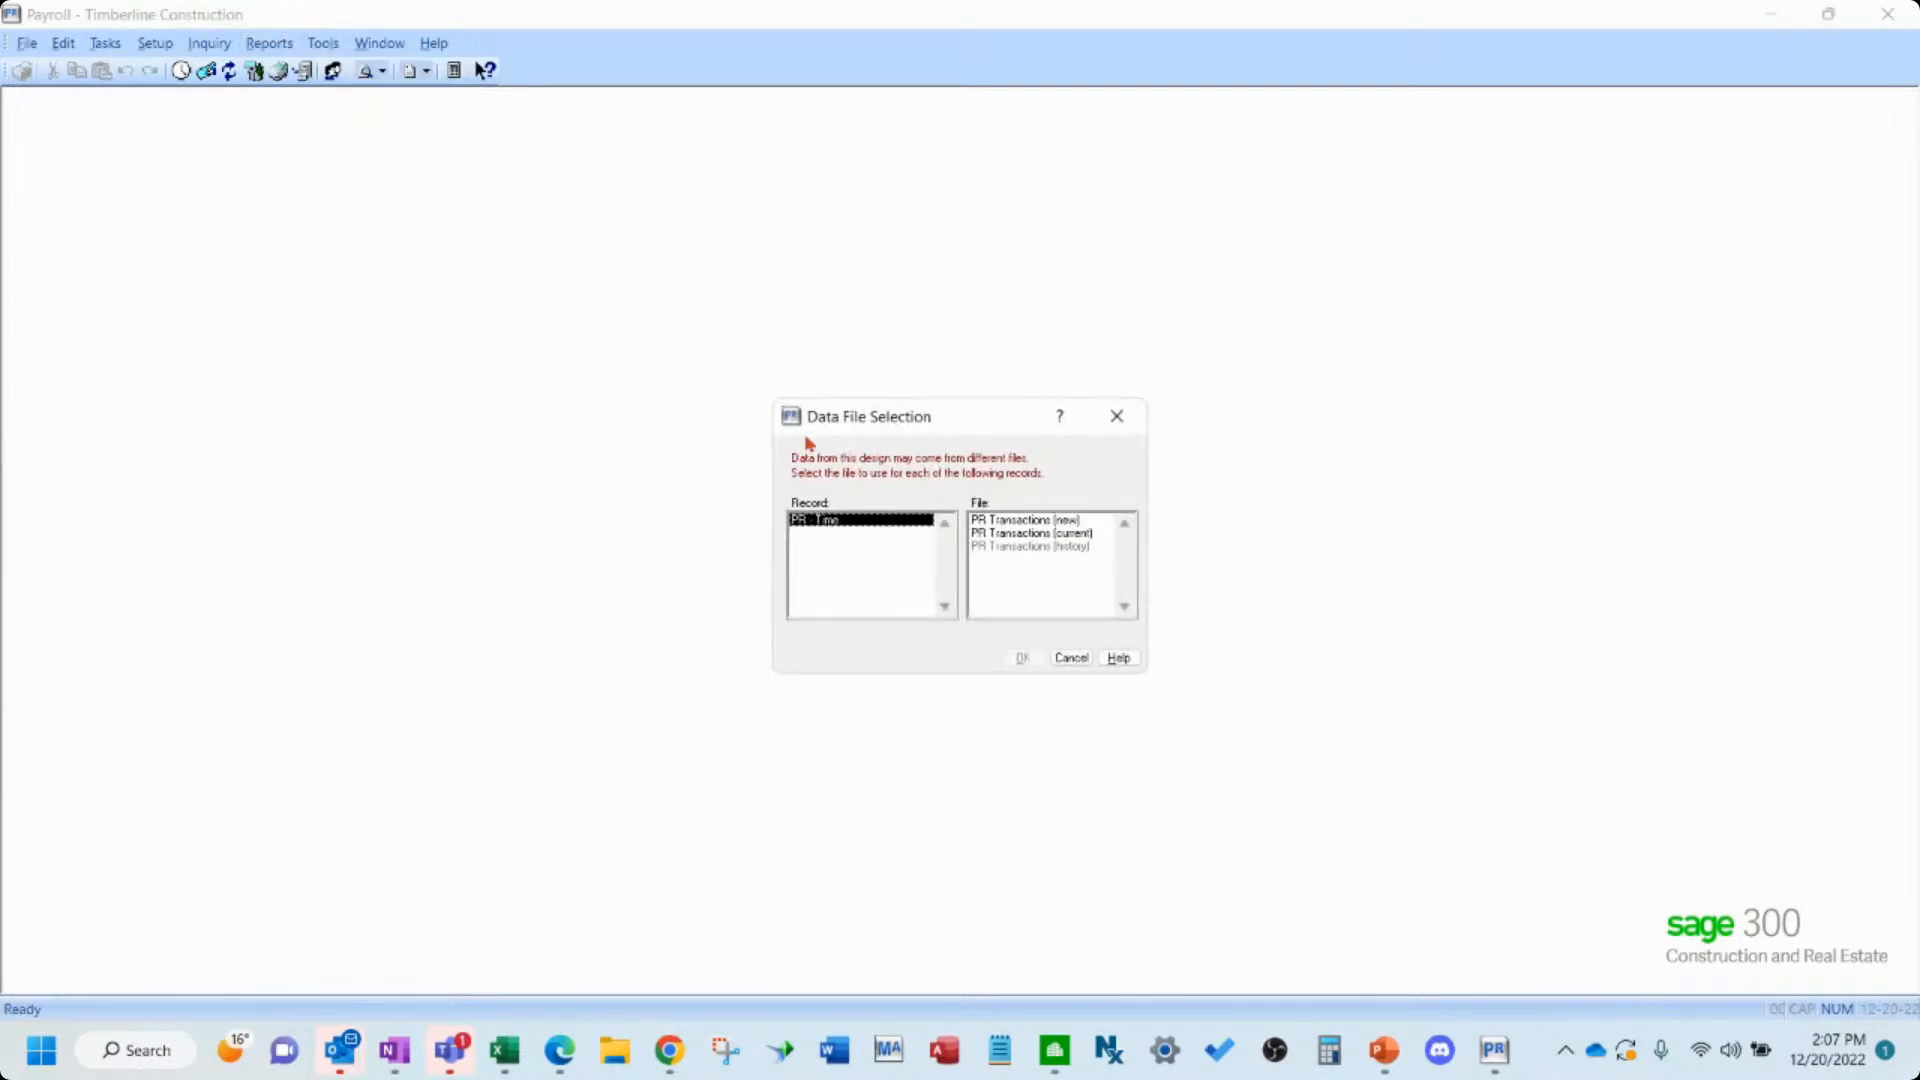
{"action": "left_click", "coordinate": [1037, 533]}
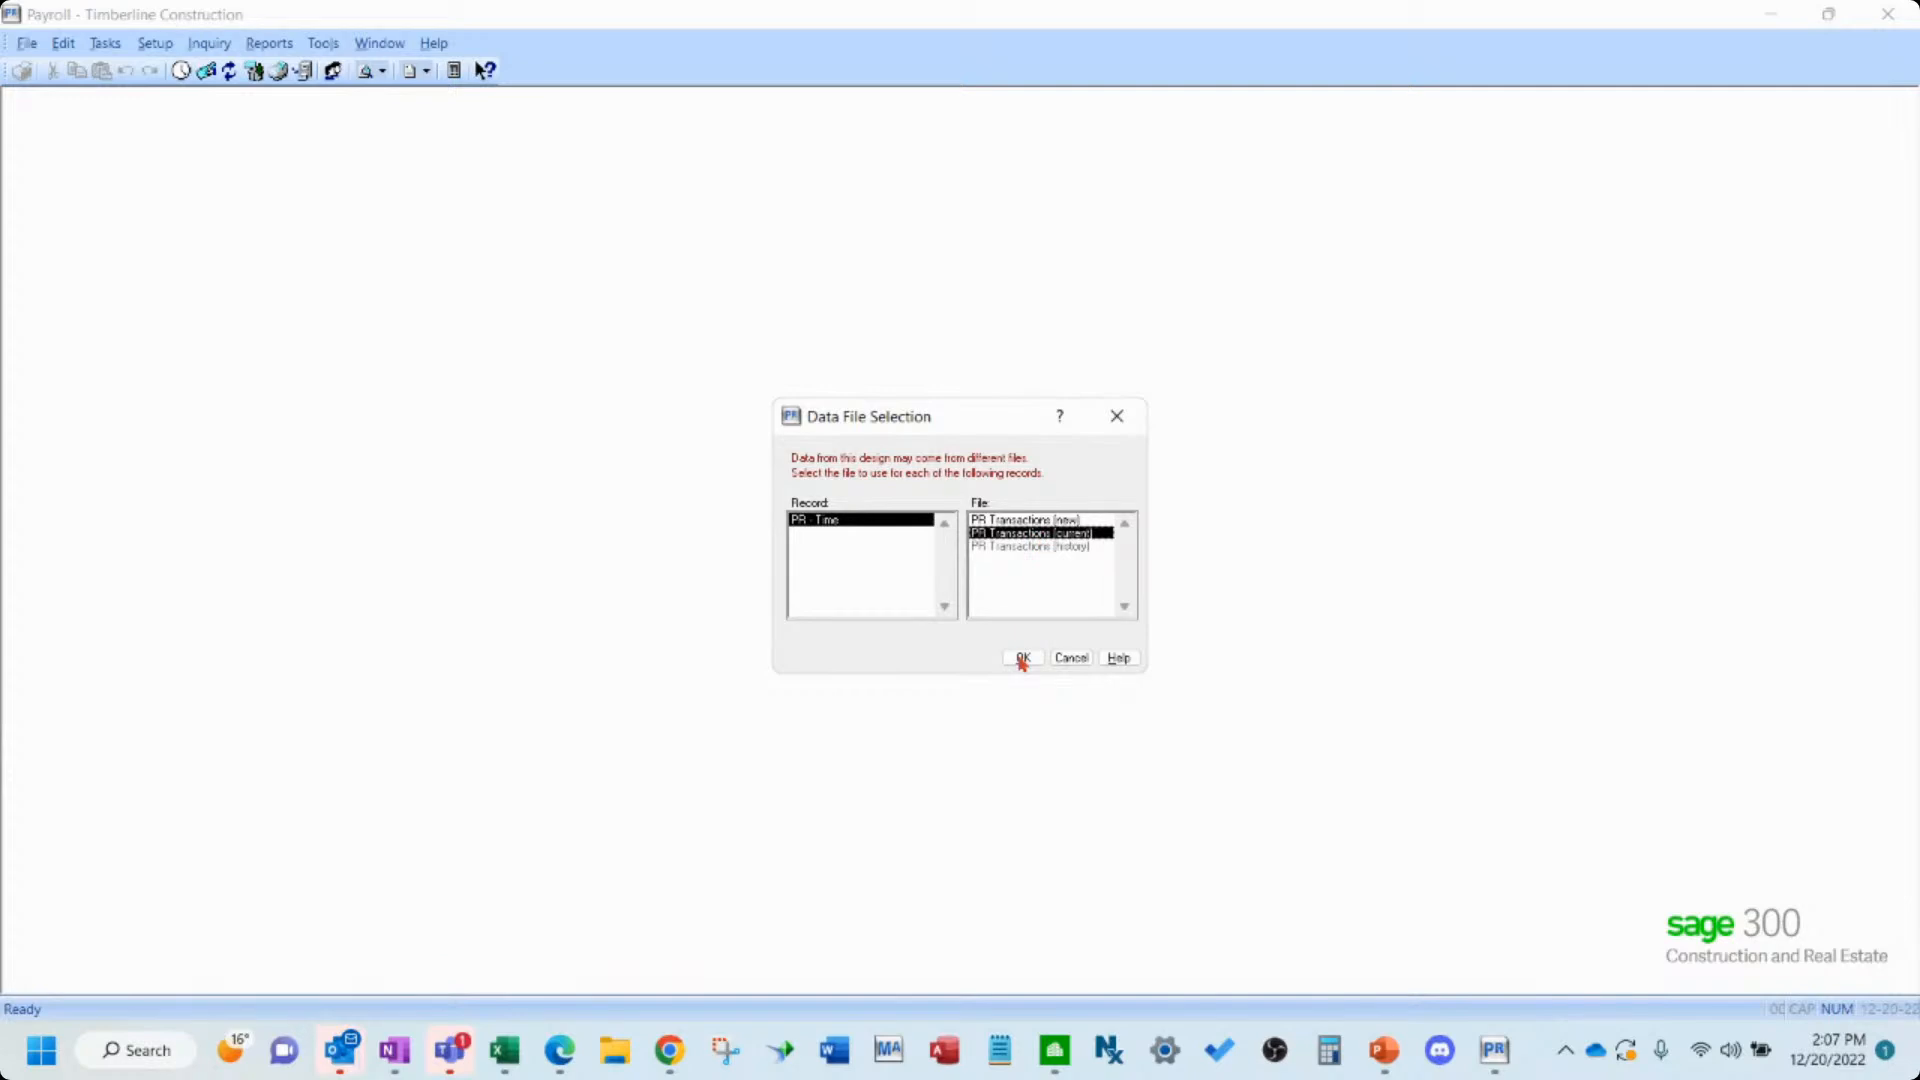
{"action": "left_click", "coordinate": [1021, 657]}
- Set the report's date range from 1-01-2015 to 12-31-2015
{"action": "key", "text": "Tab"}
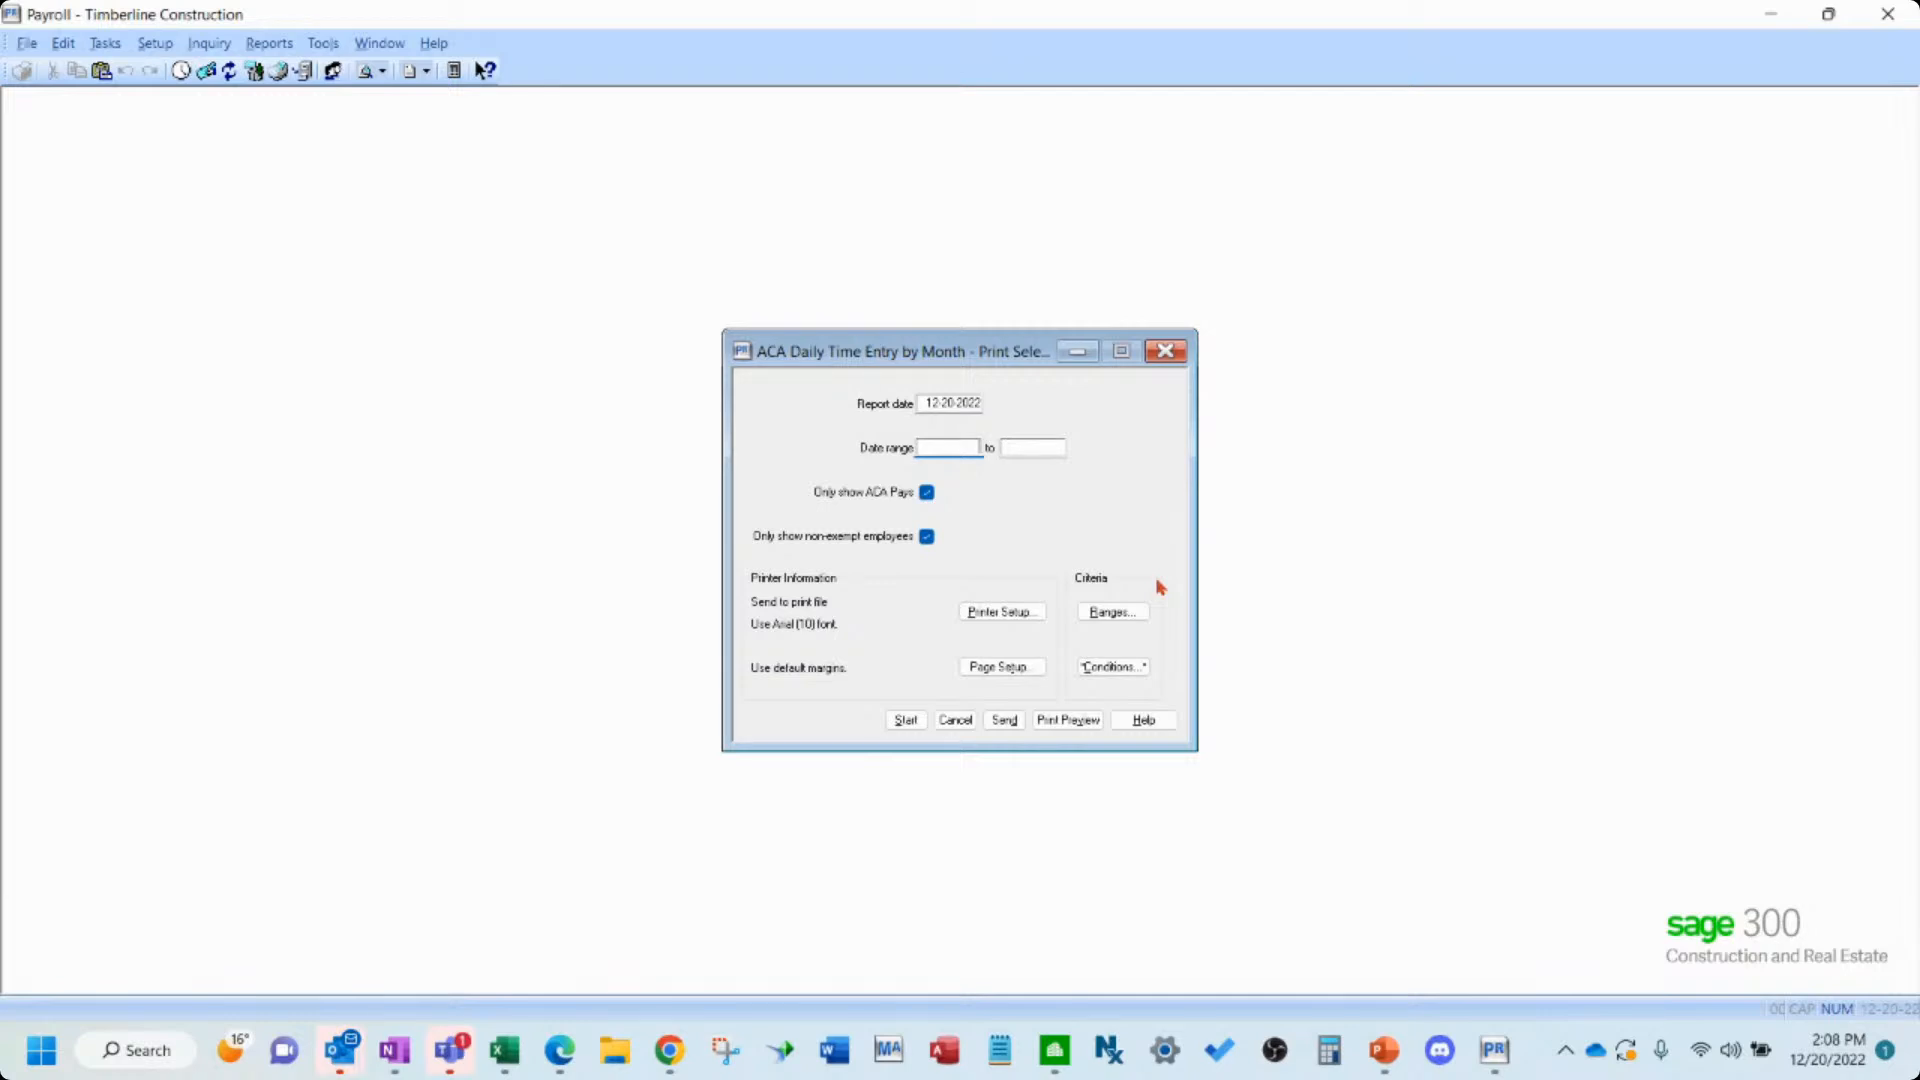
{"action": "type", "text": "1012015"}
{"action": "key", "text": "Tab"}
{"action": "type", "text": "12-31-2015"}
{"action": "key", "text": "Tab"}
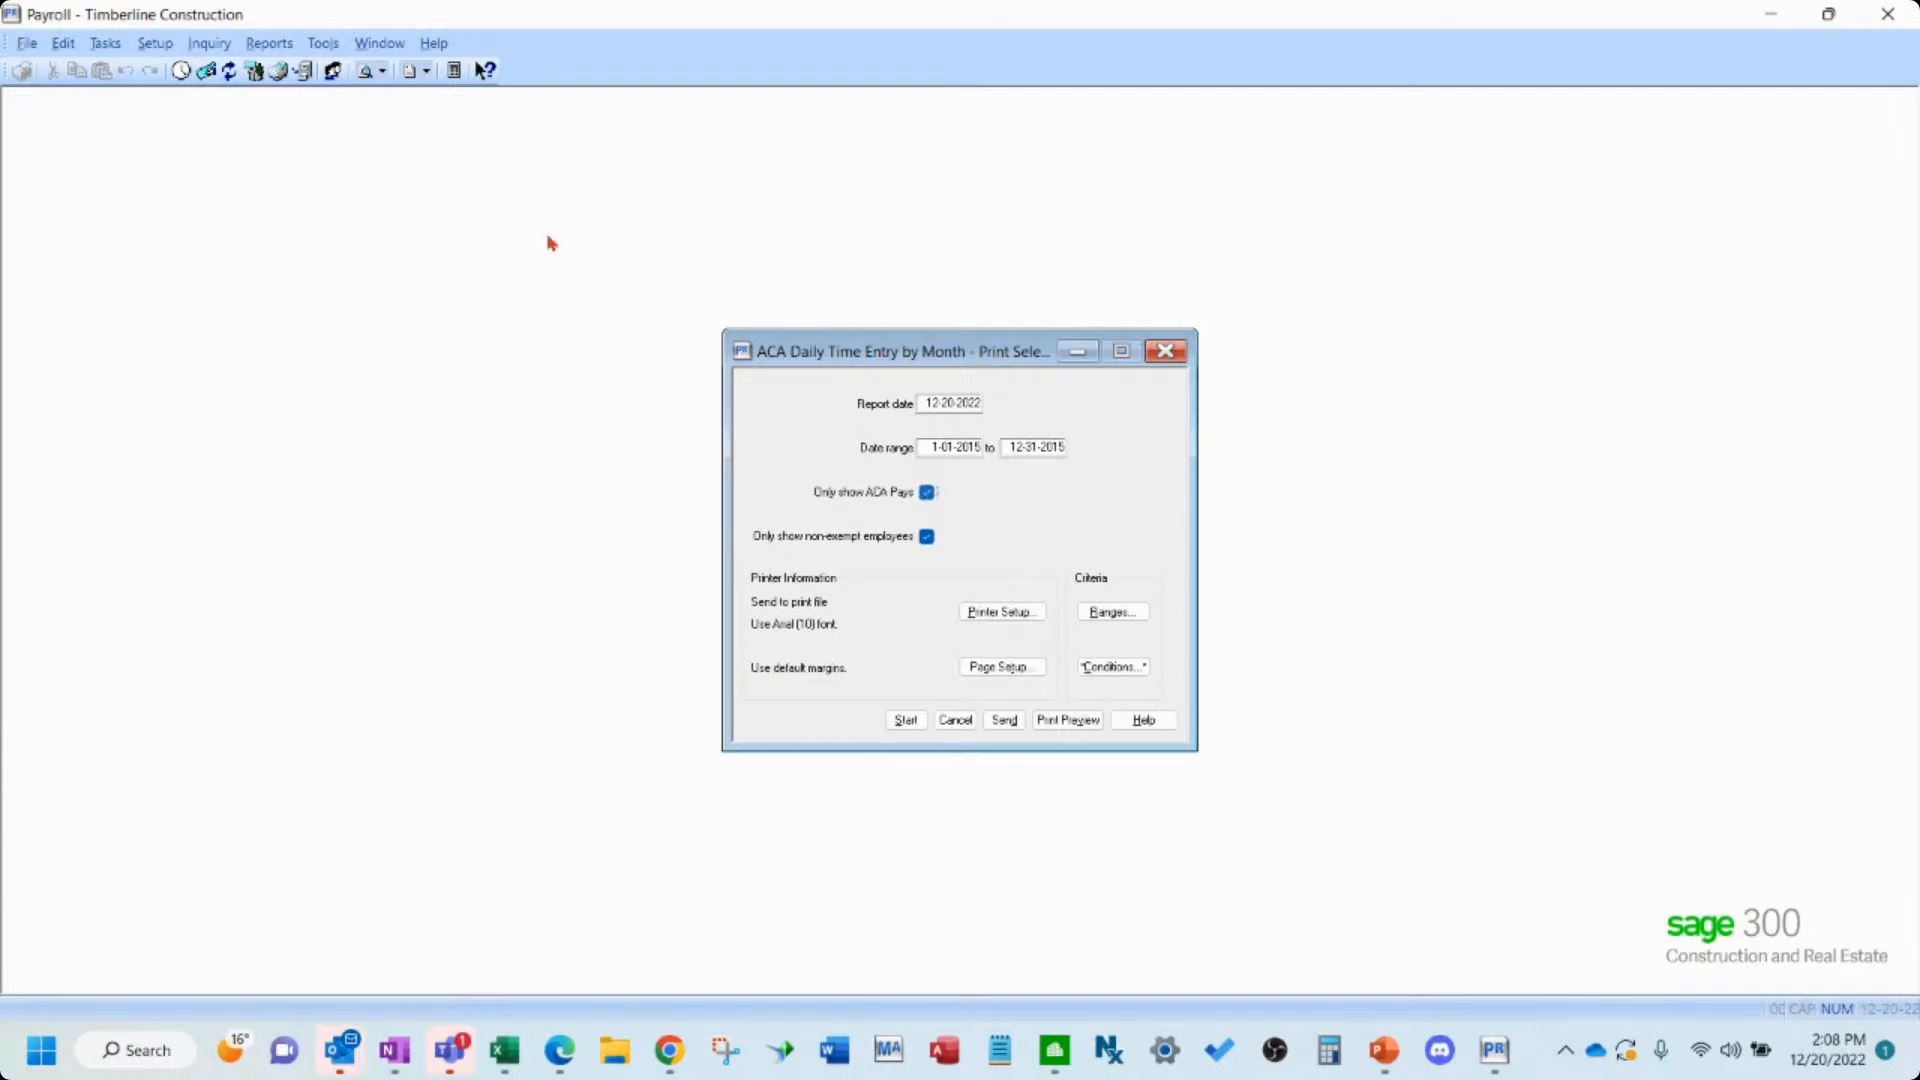
- Open Pay Setup and load the REG pay from the pay list to check its ACA hours setting
{"action": "left_click", "coordinate": [155, 45]}
{"action": "left_click", "coordinate": [185, 93]}
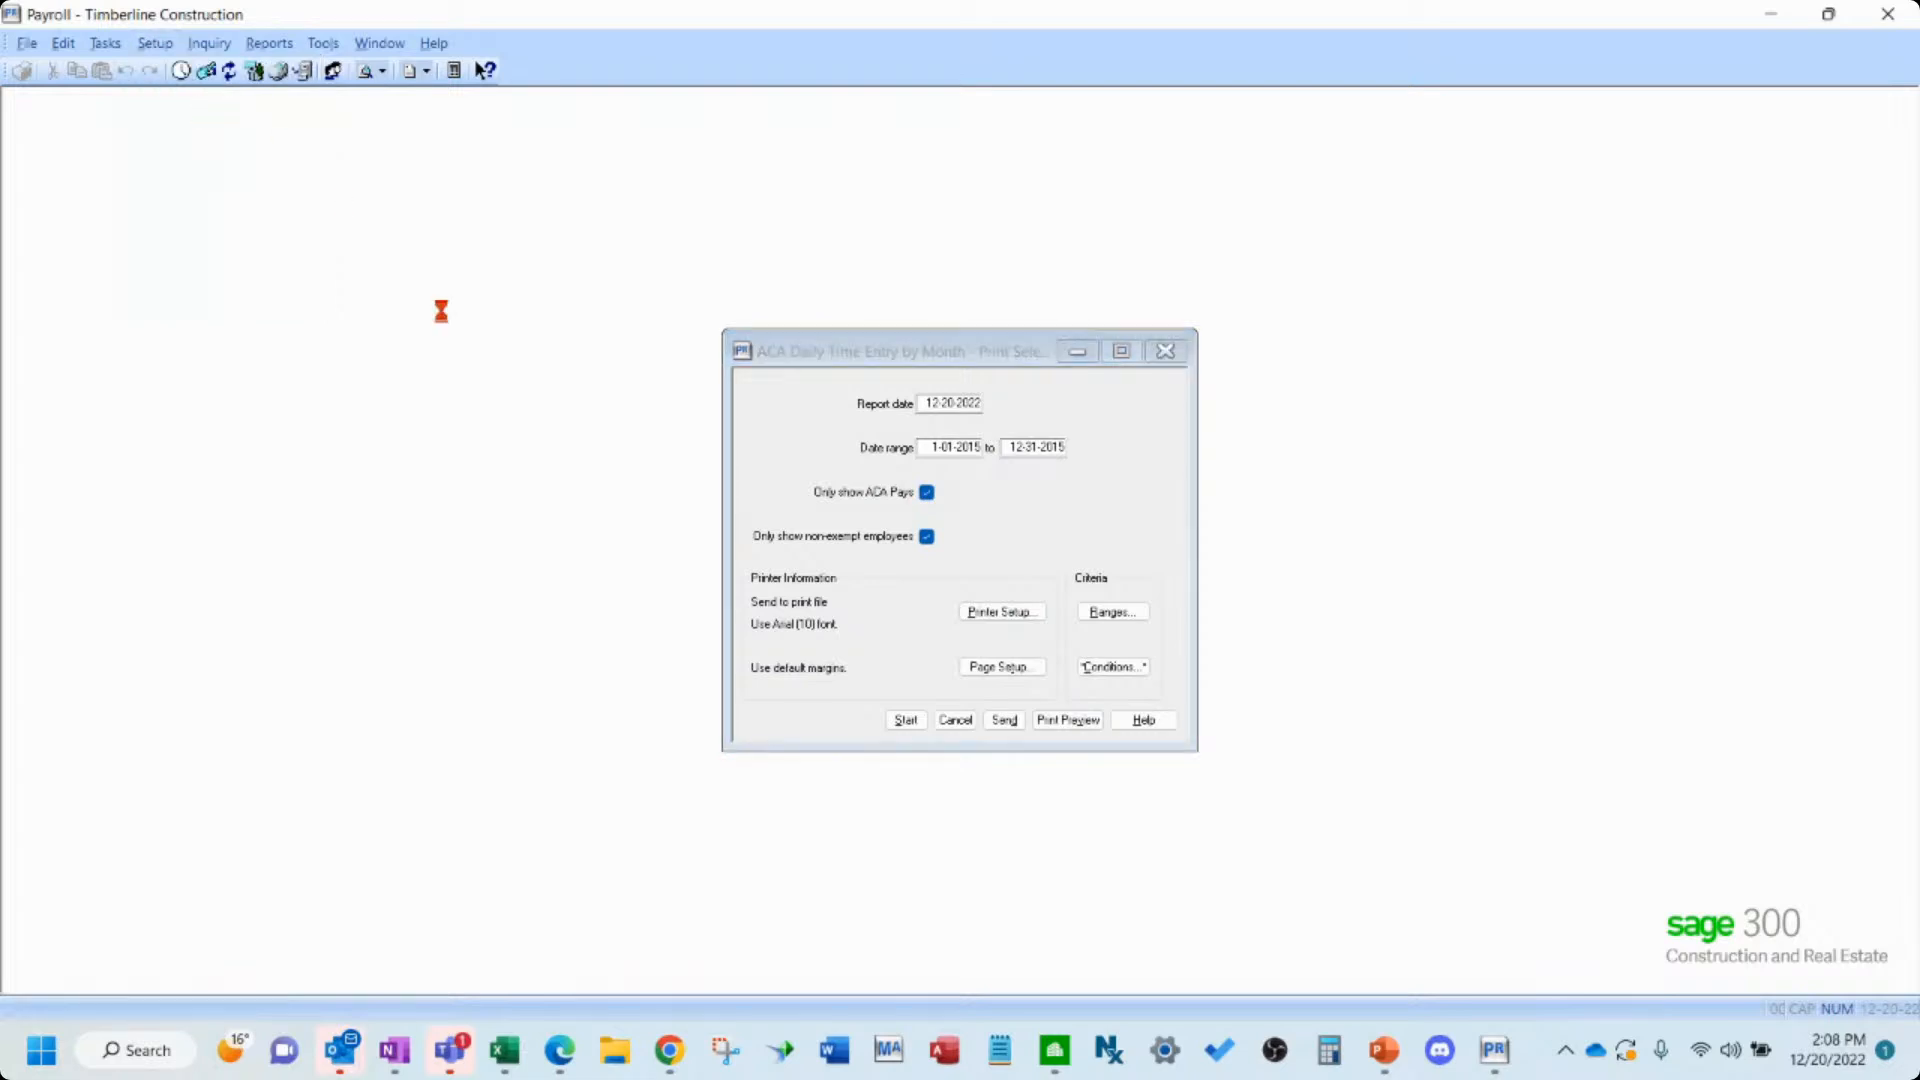
{"action": "left_click_drag", "start_coordinate": [165, 229], "coordinate": [215, 165]}
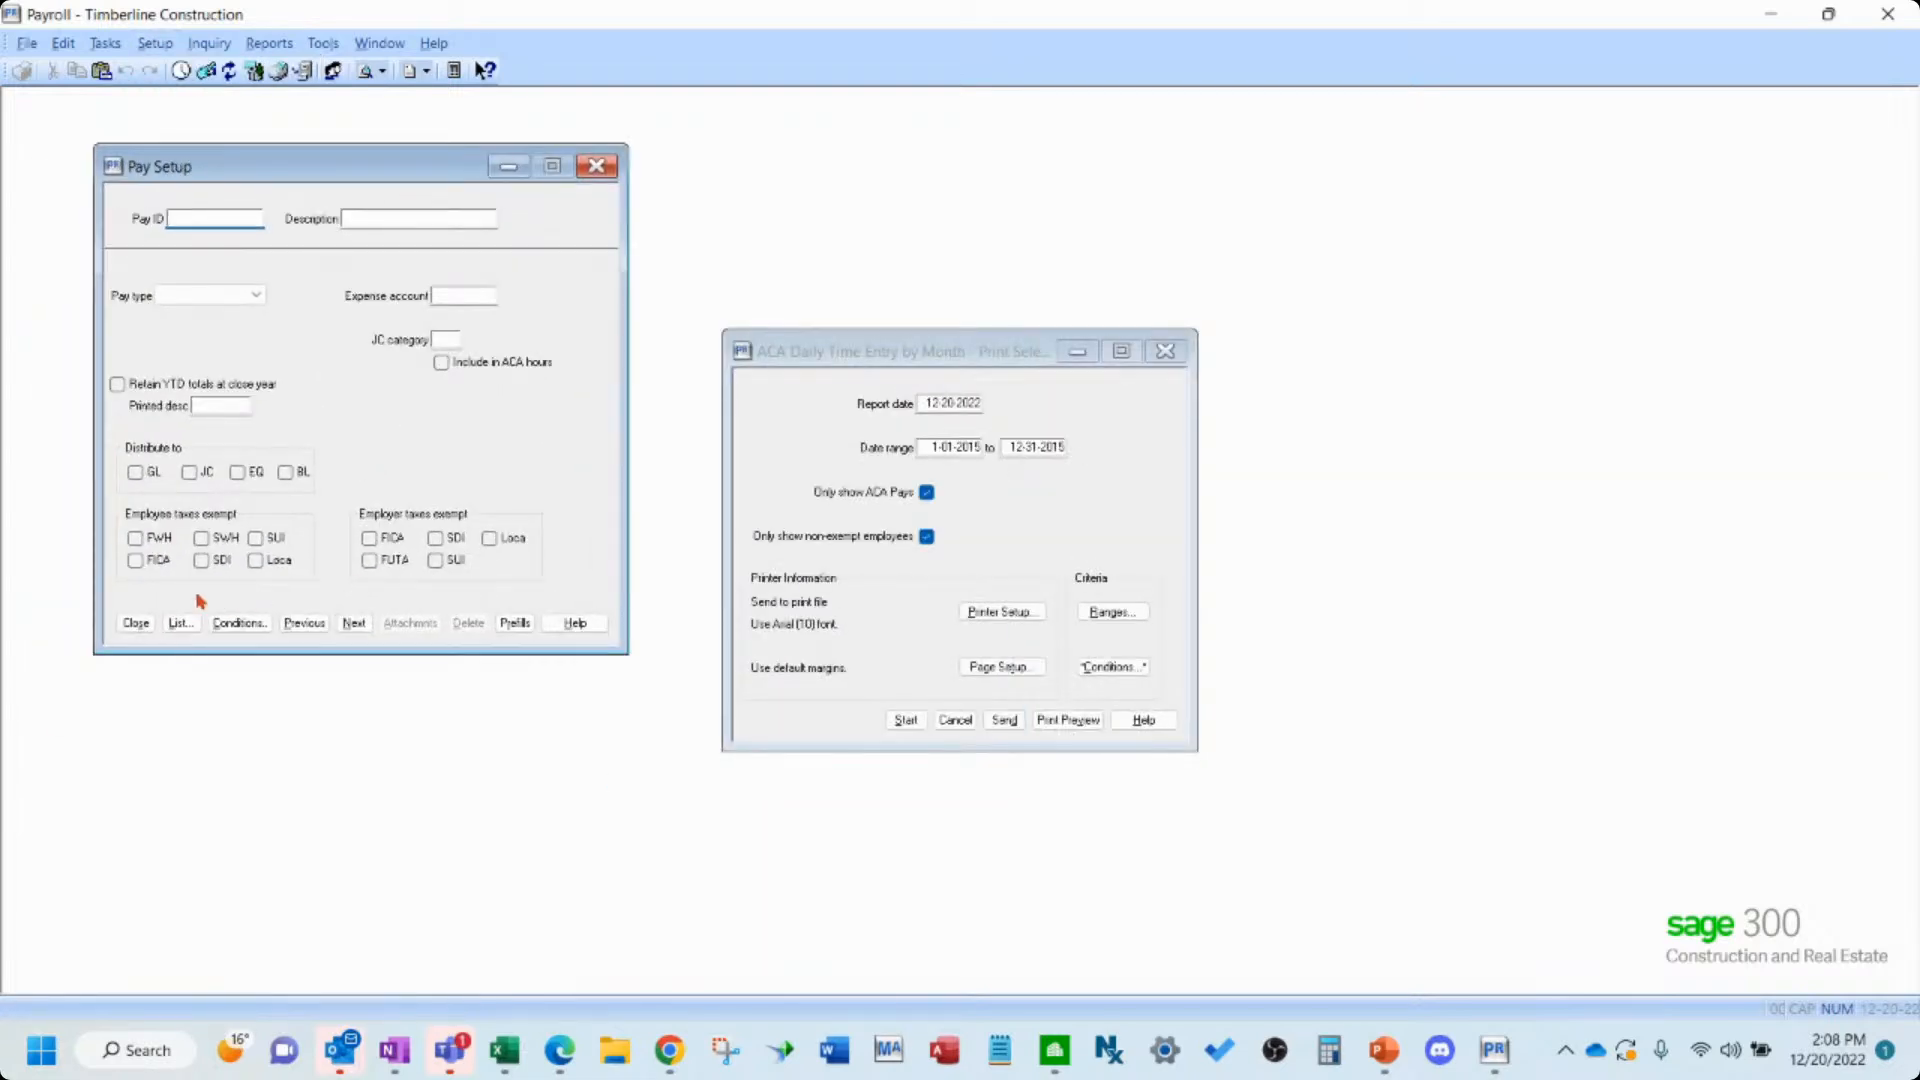
{"action": "left_click", "coordinate": [188, 623]}
{"action": "key", "text": "r"}
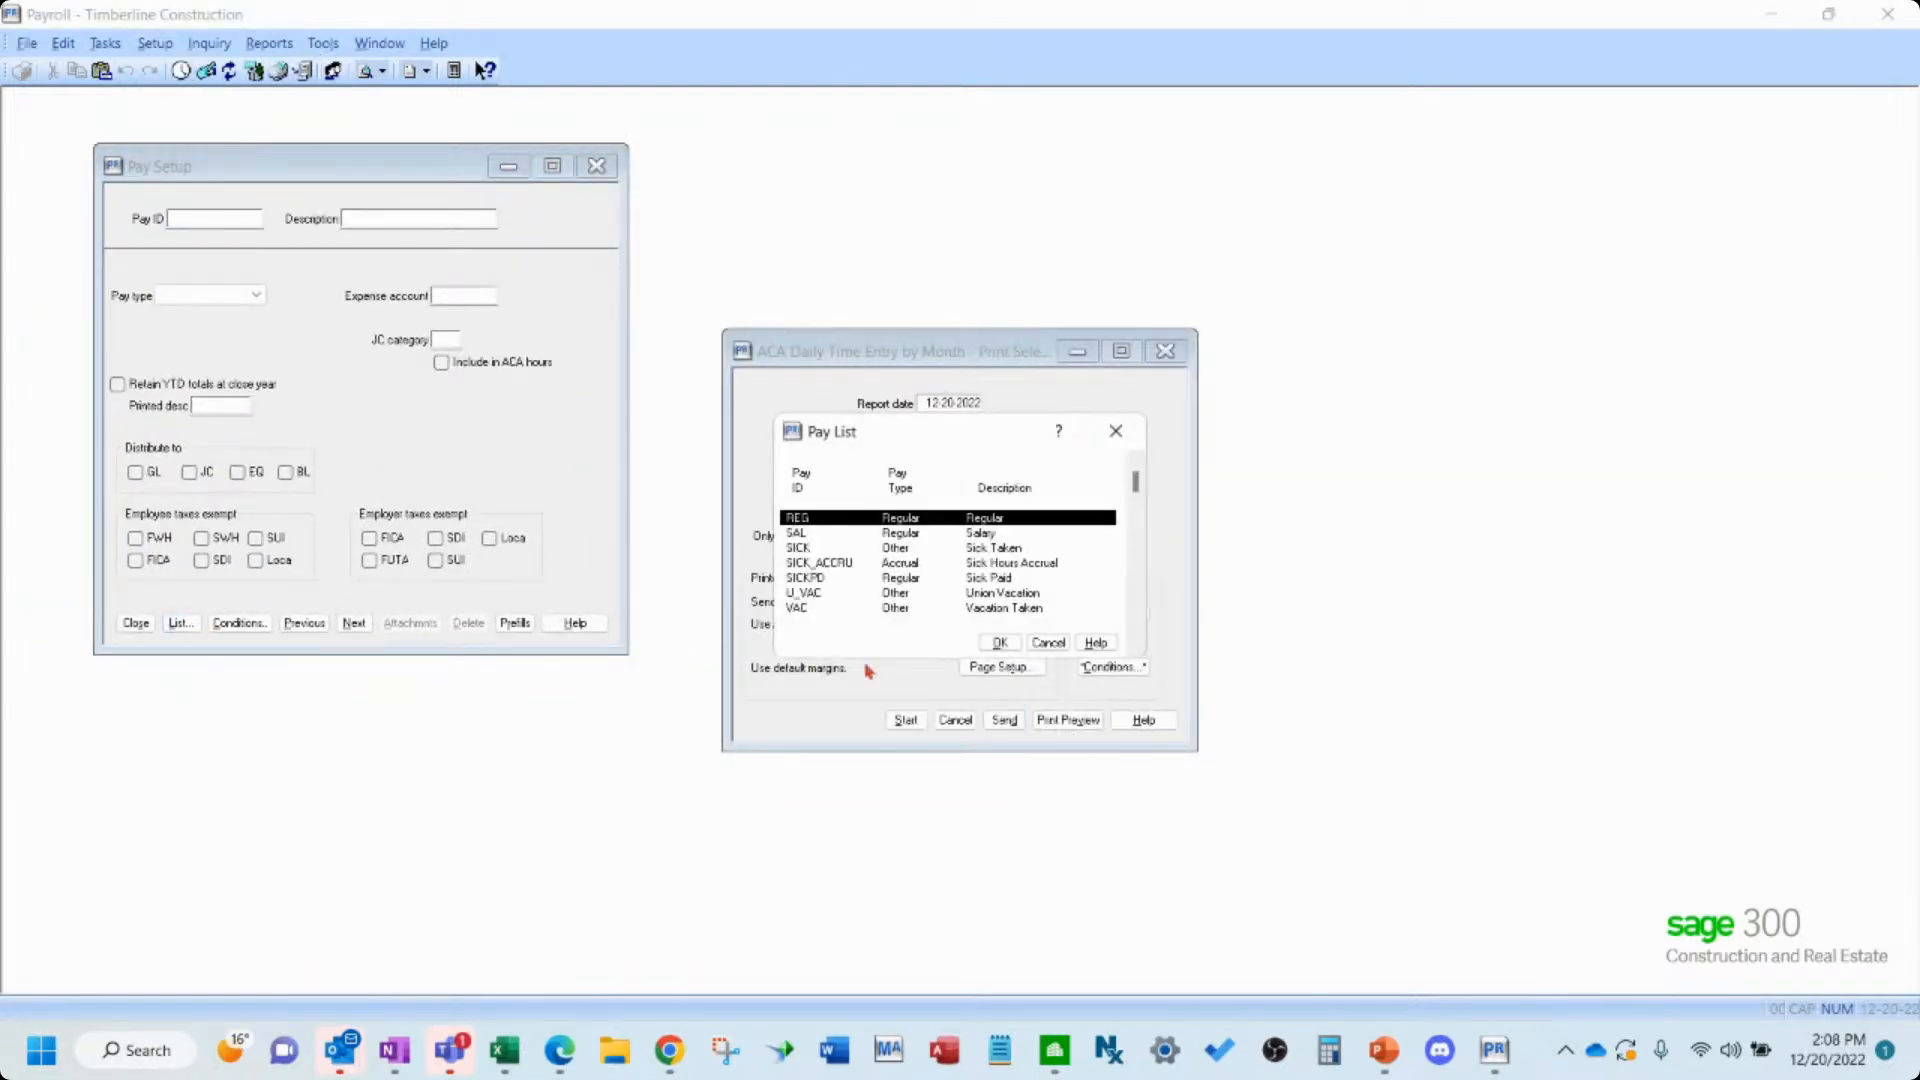
{"action": "double_click", "coordinate": [866, 523]}
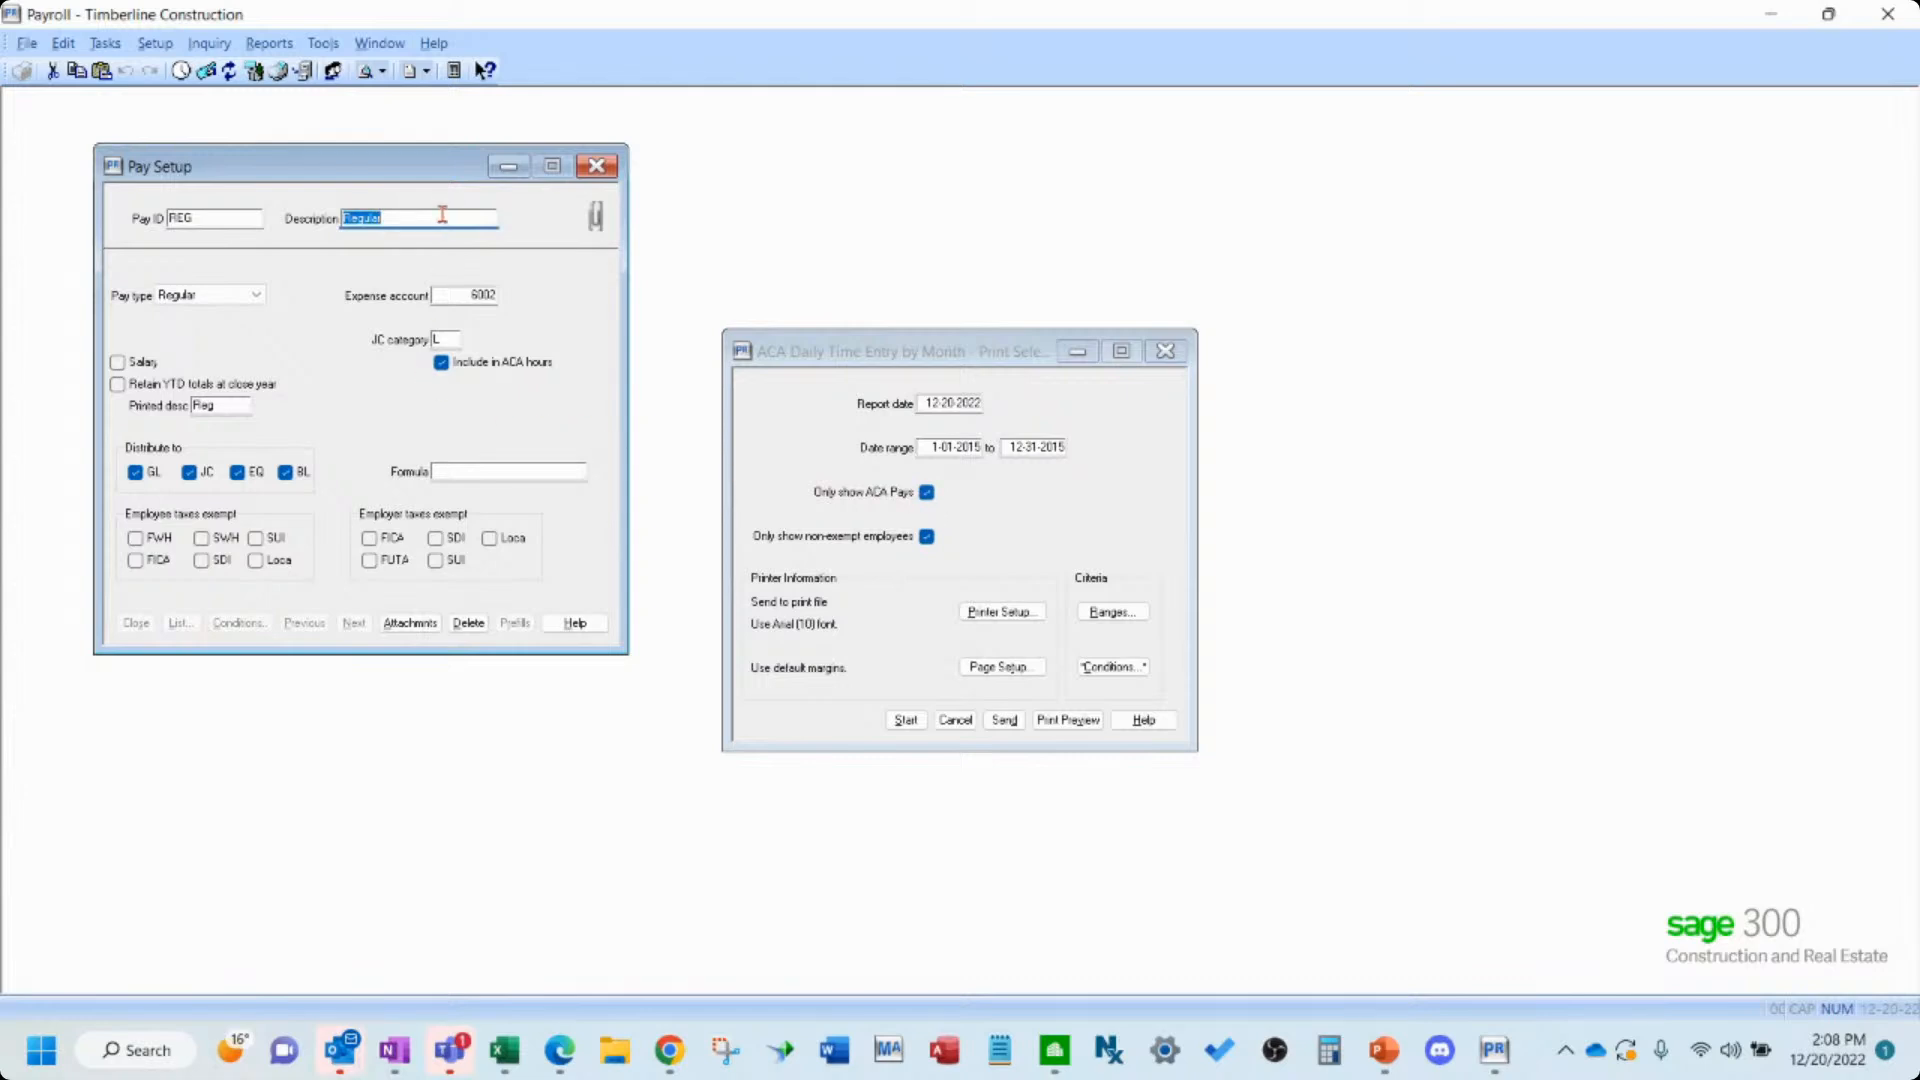
- Step through the other pays, checking each one's Include in ACA hours setting, ending on the SAL pay
{"action": "key", "text": "Tab"}
{"action": "key", "text": "Tab"}
{"action": "left_click", "coordinate": [256, 623]}
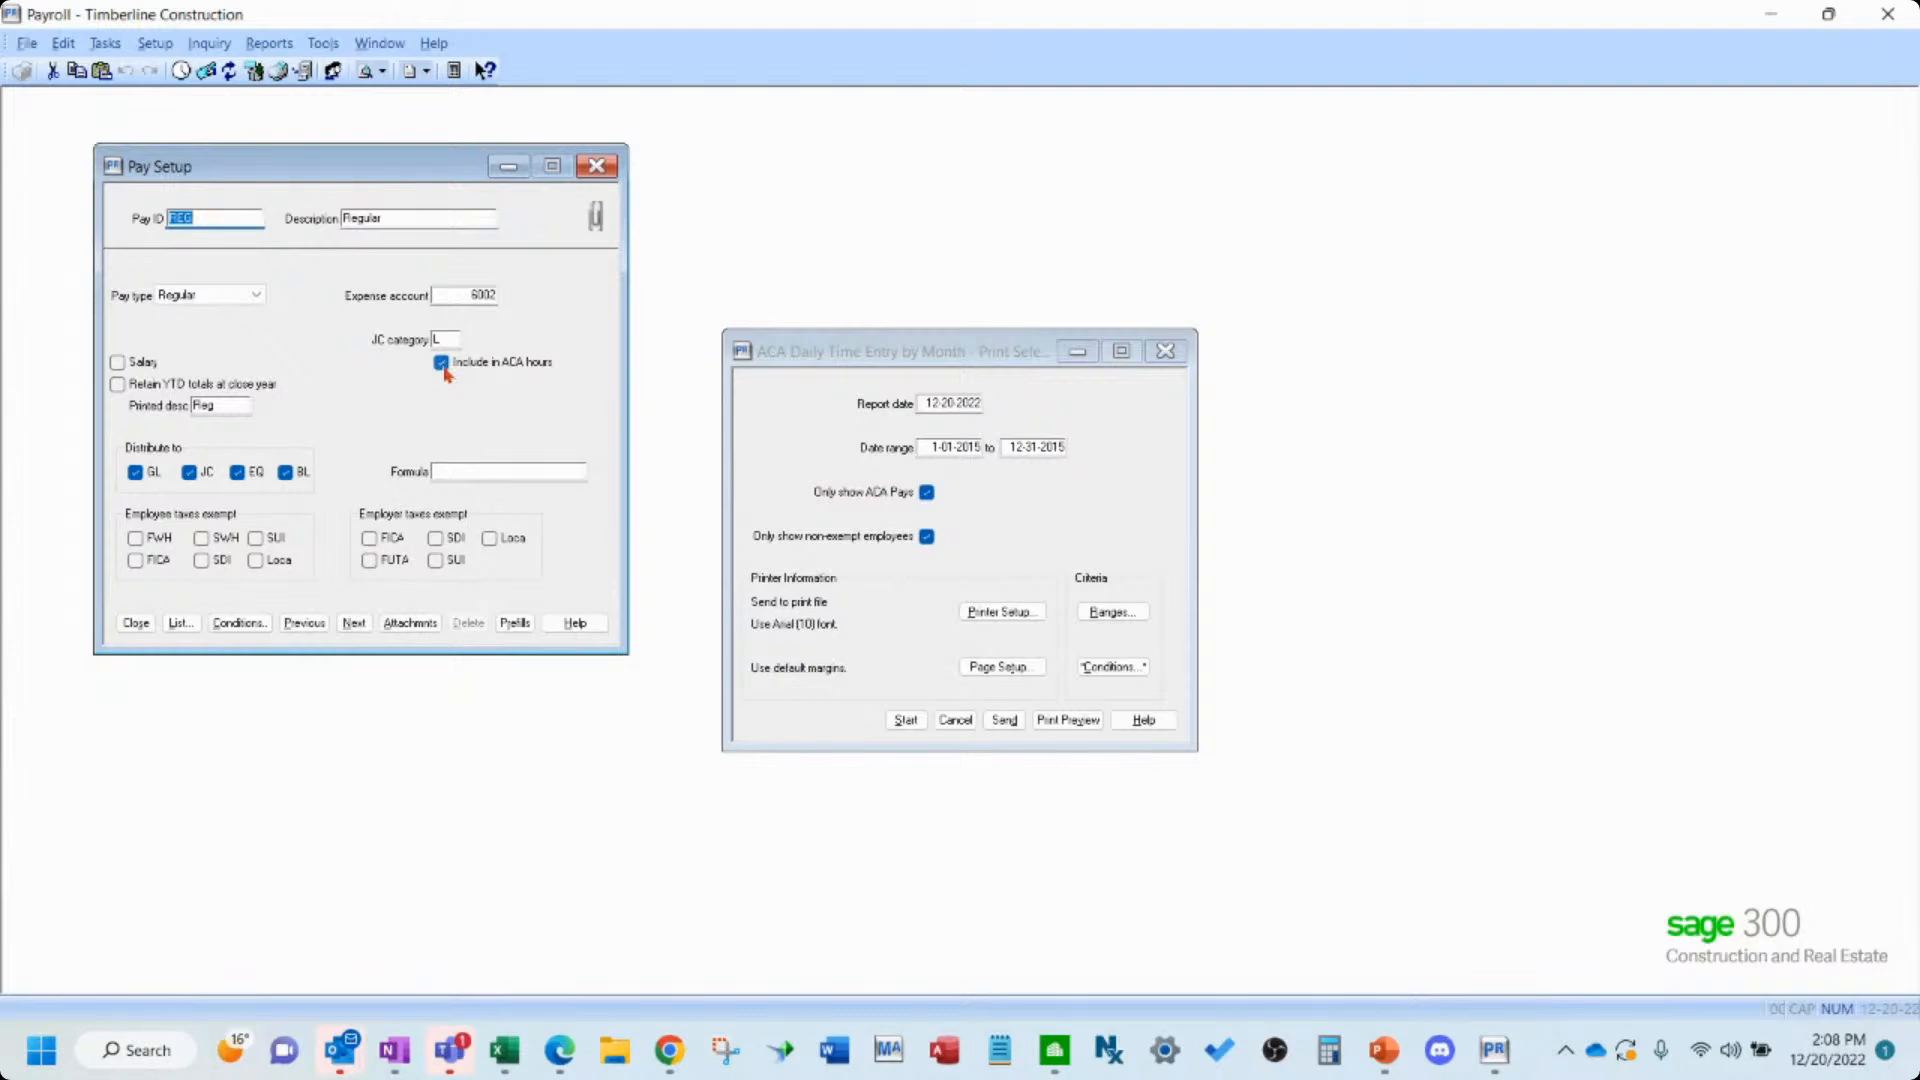
{"action": "left_click", "coordinate": [356, 624]}
{"action": "left_click", "coordinate": [356, 624]}
{"action": "left_click", "coordinate": [356, 624]}
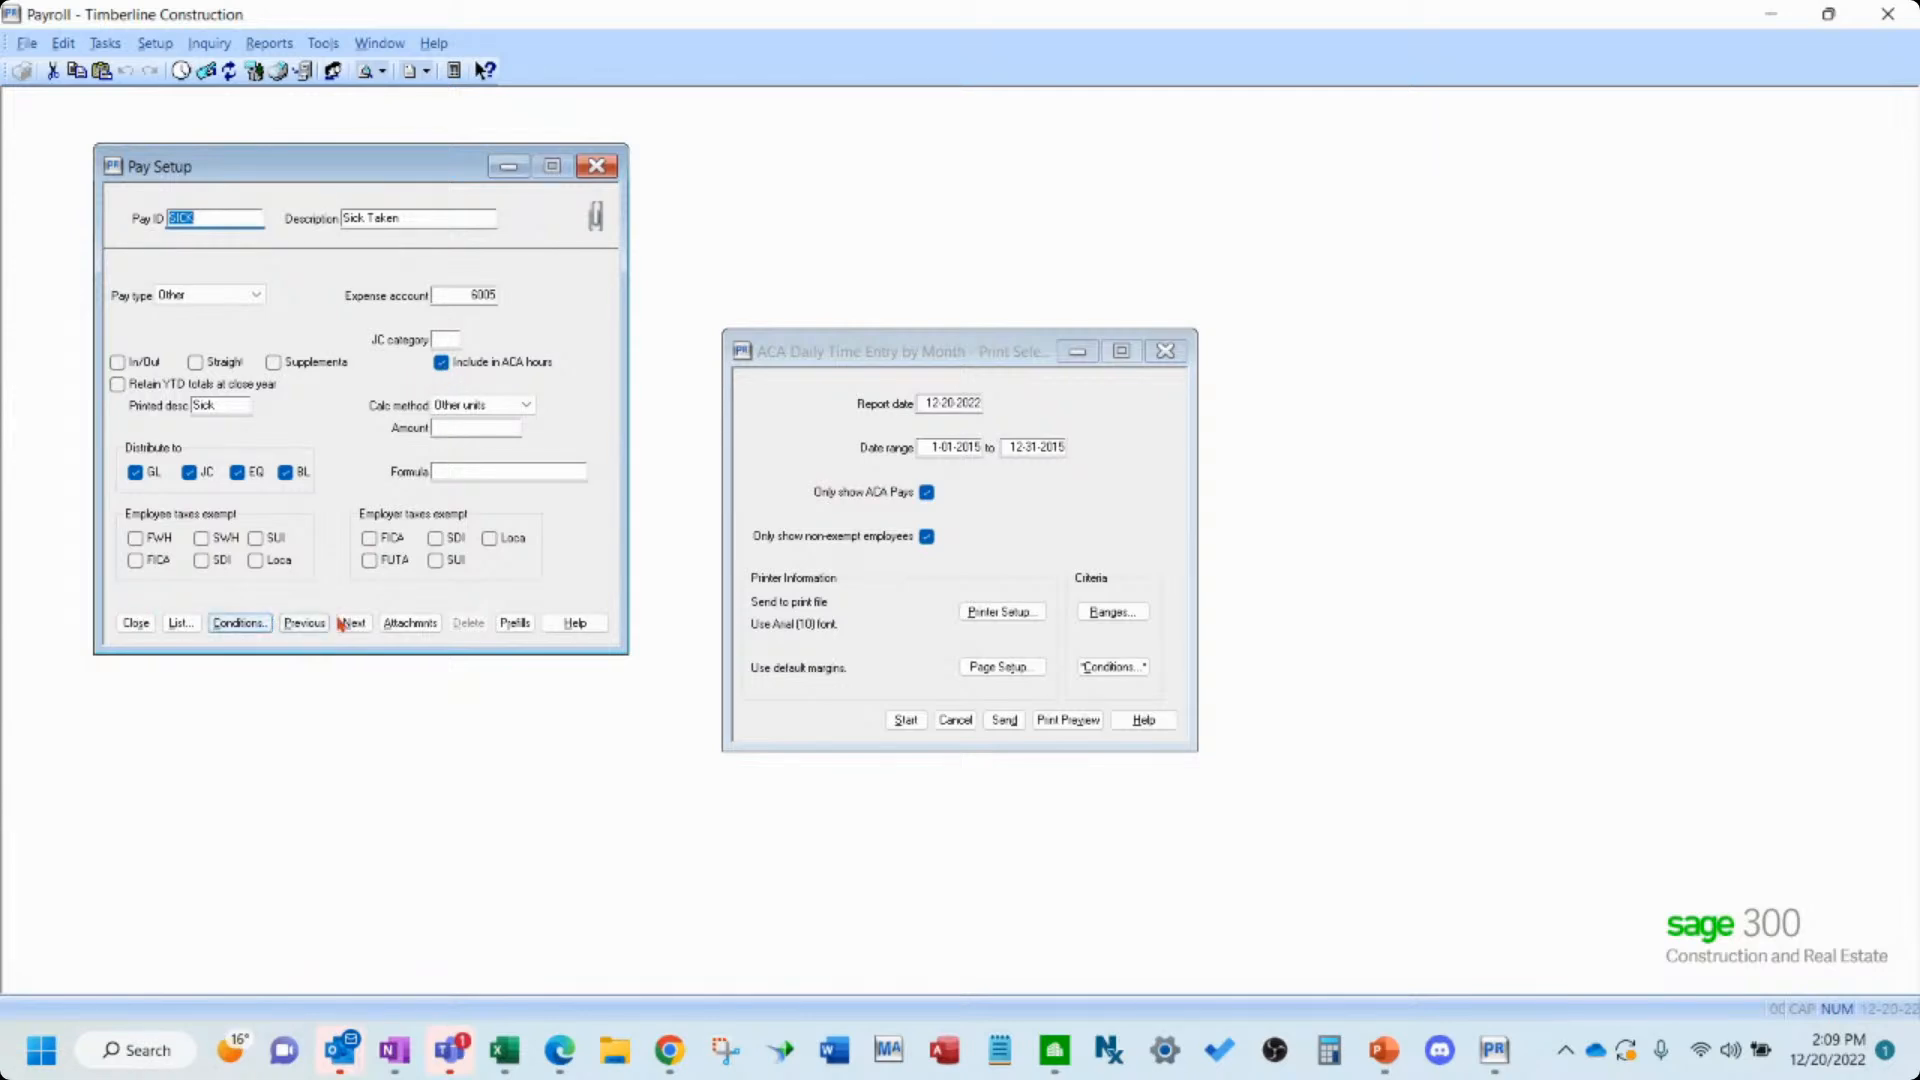
{"action": "left_click", "coordinate": [305, 623]}
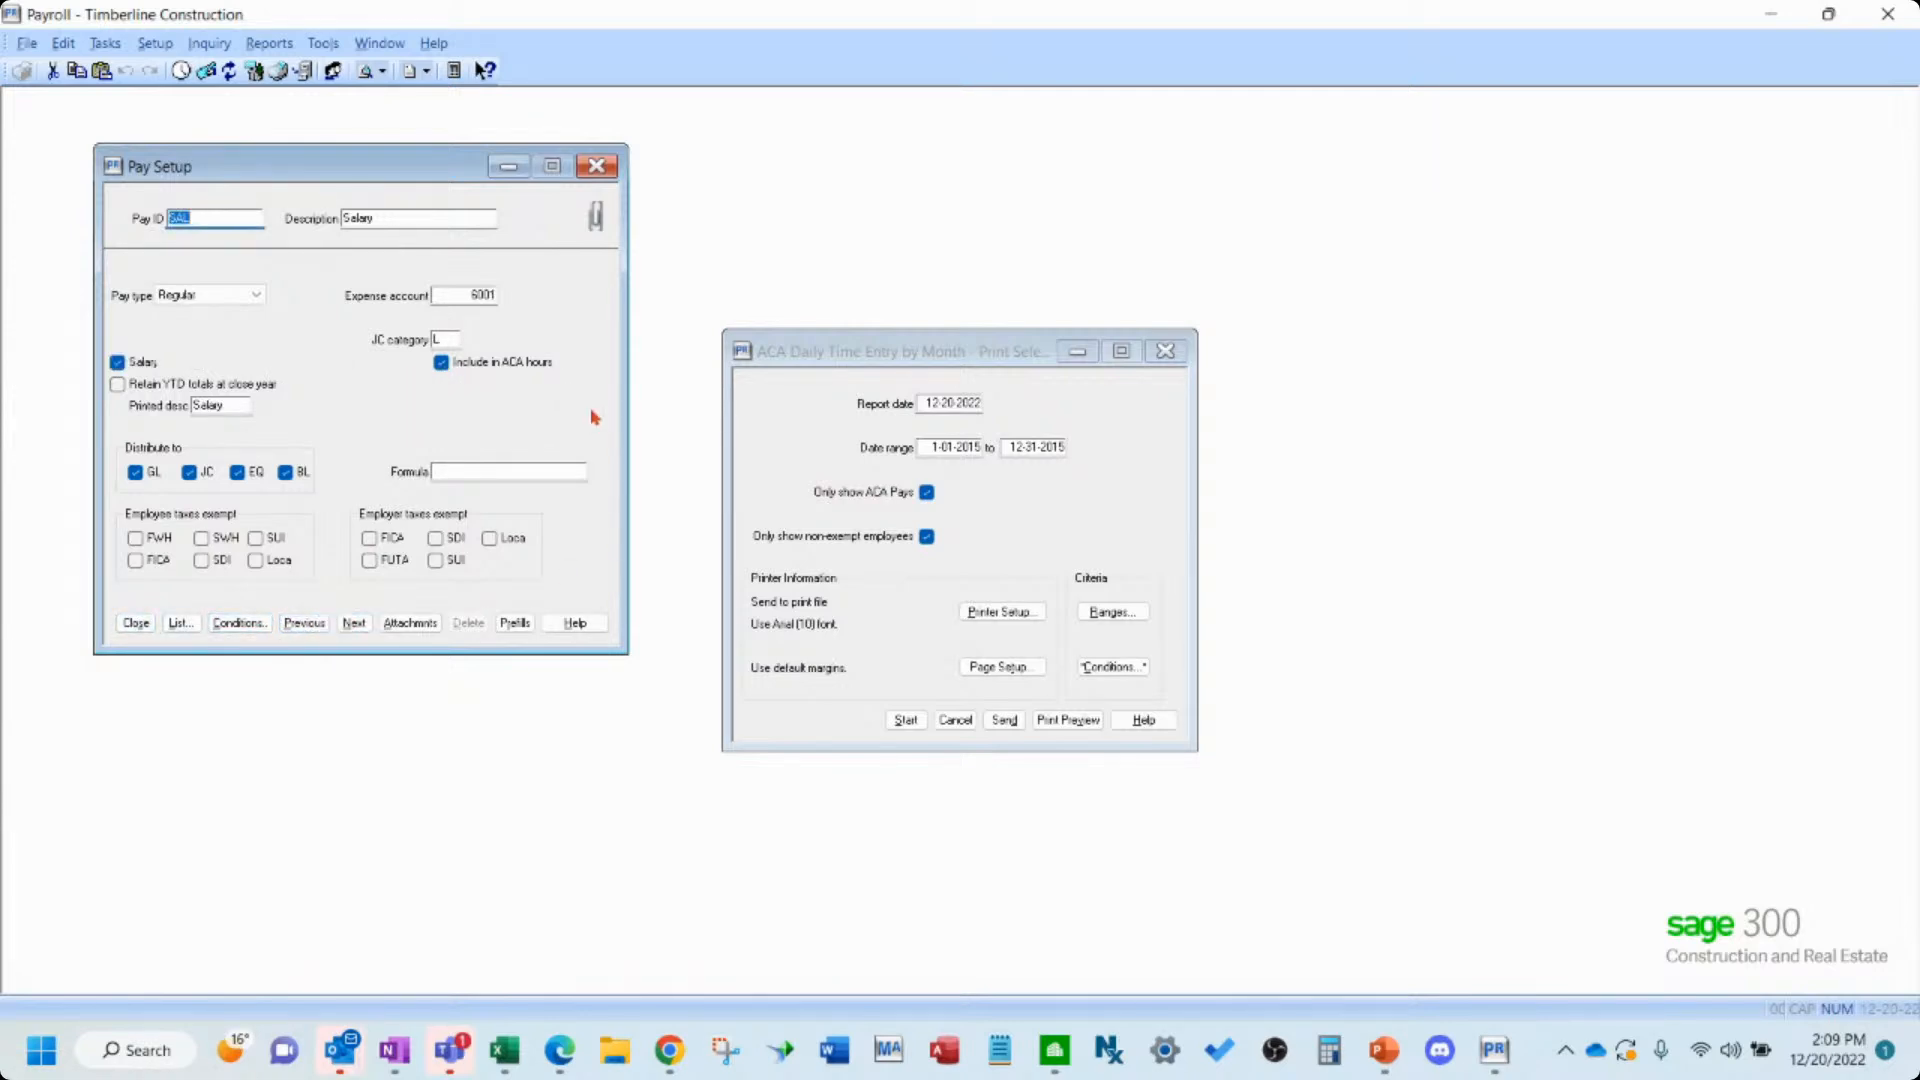
- Open Employee Setup, load the first employee and review the ACA exempt choices on the ACA Coverage tab
{"action": "left_click", "coordinate": [1026, 498]}
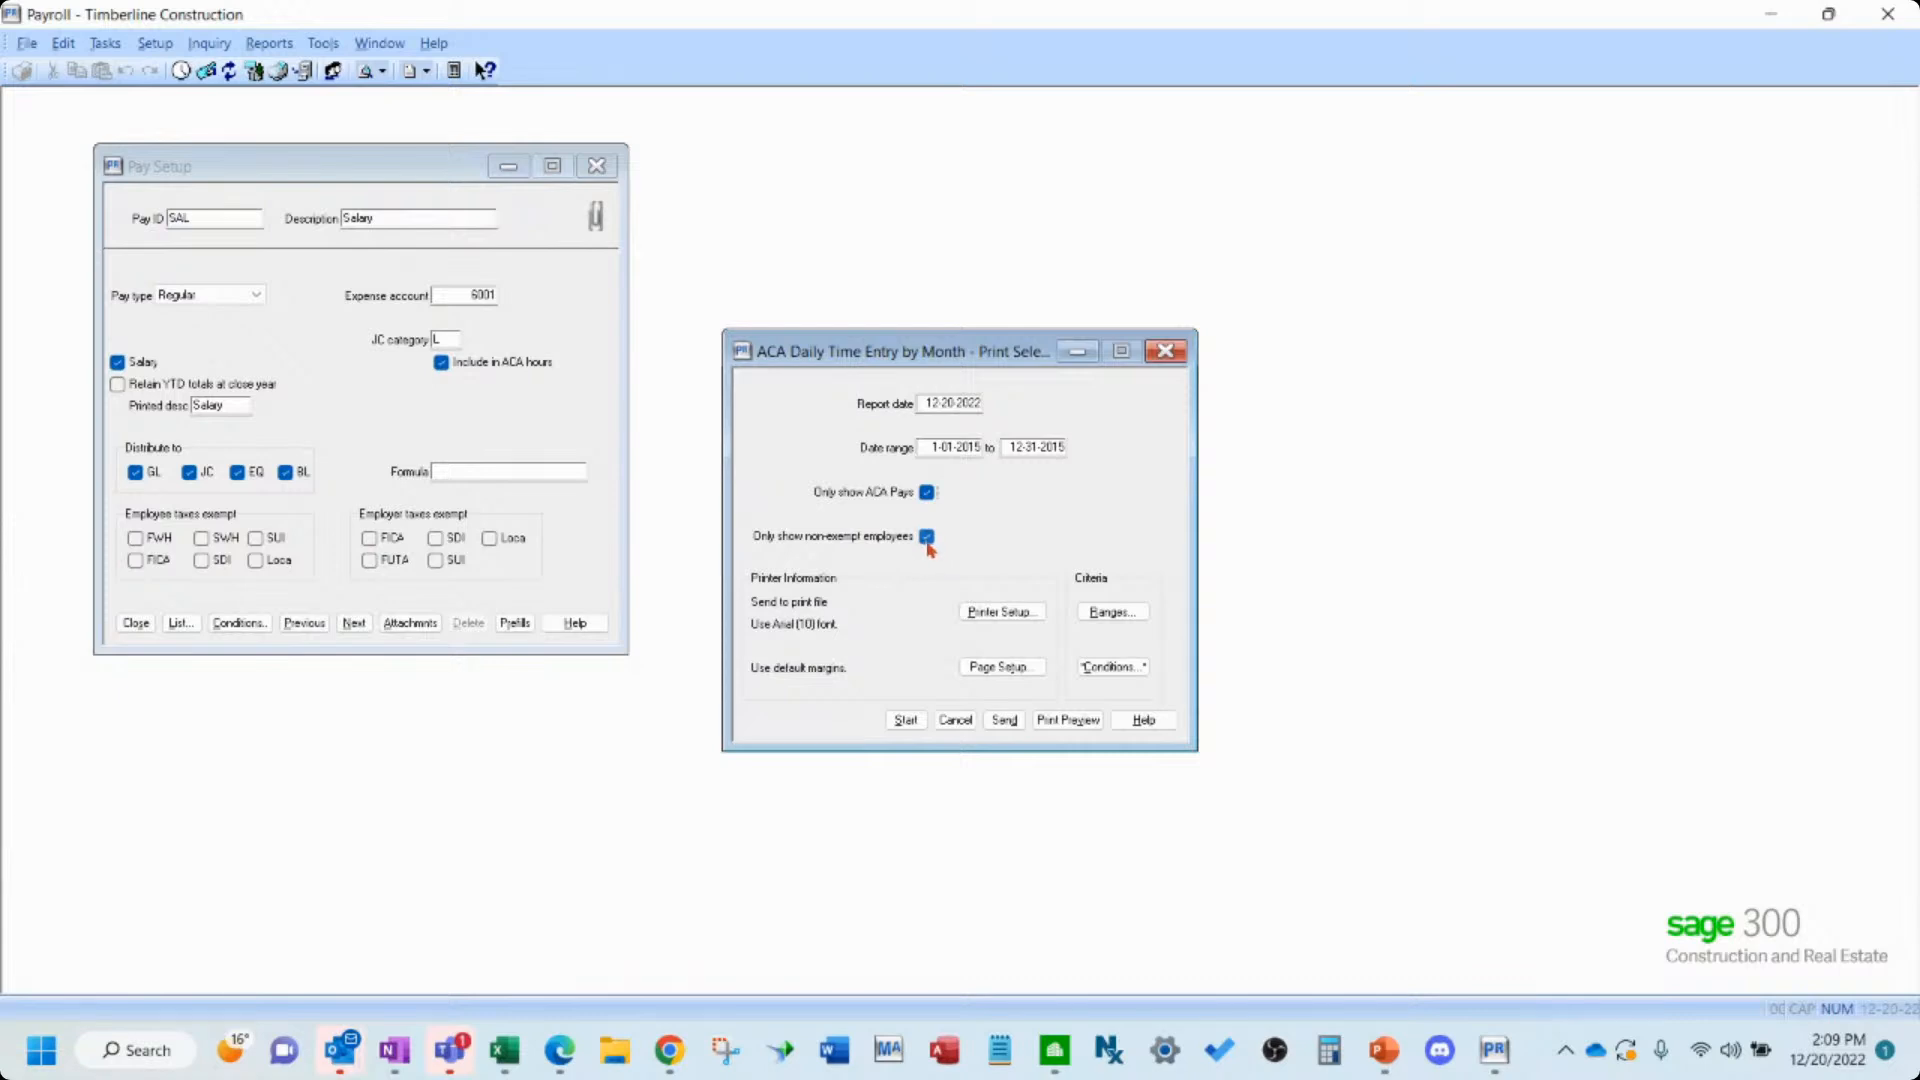
{"action": "left_click", "coordinate": [155, 43]}
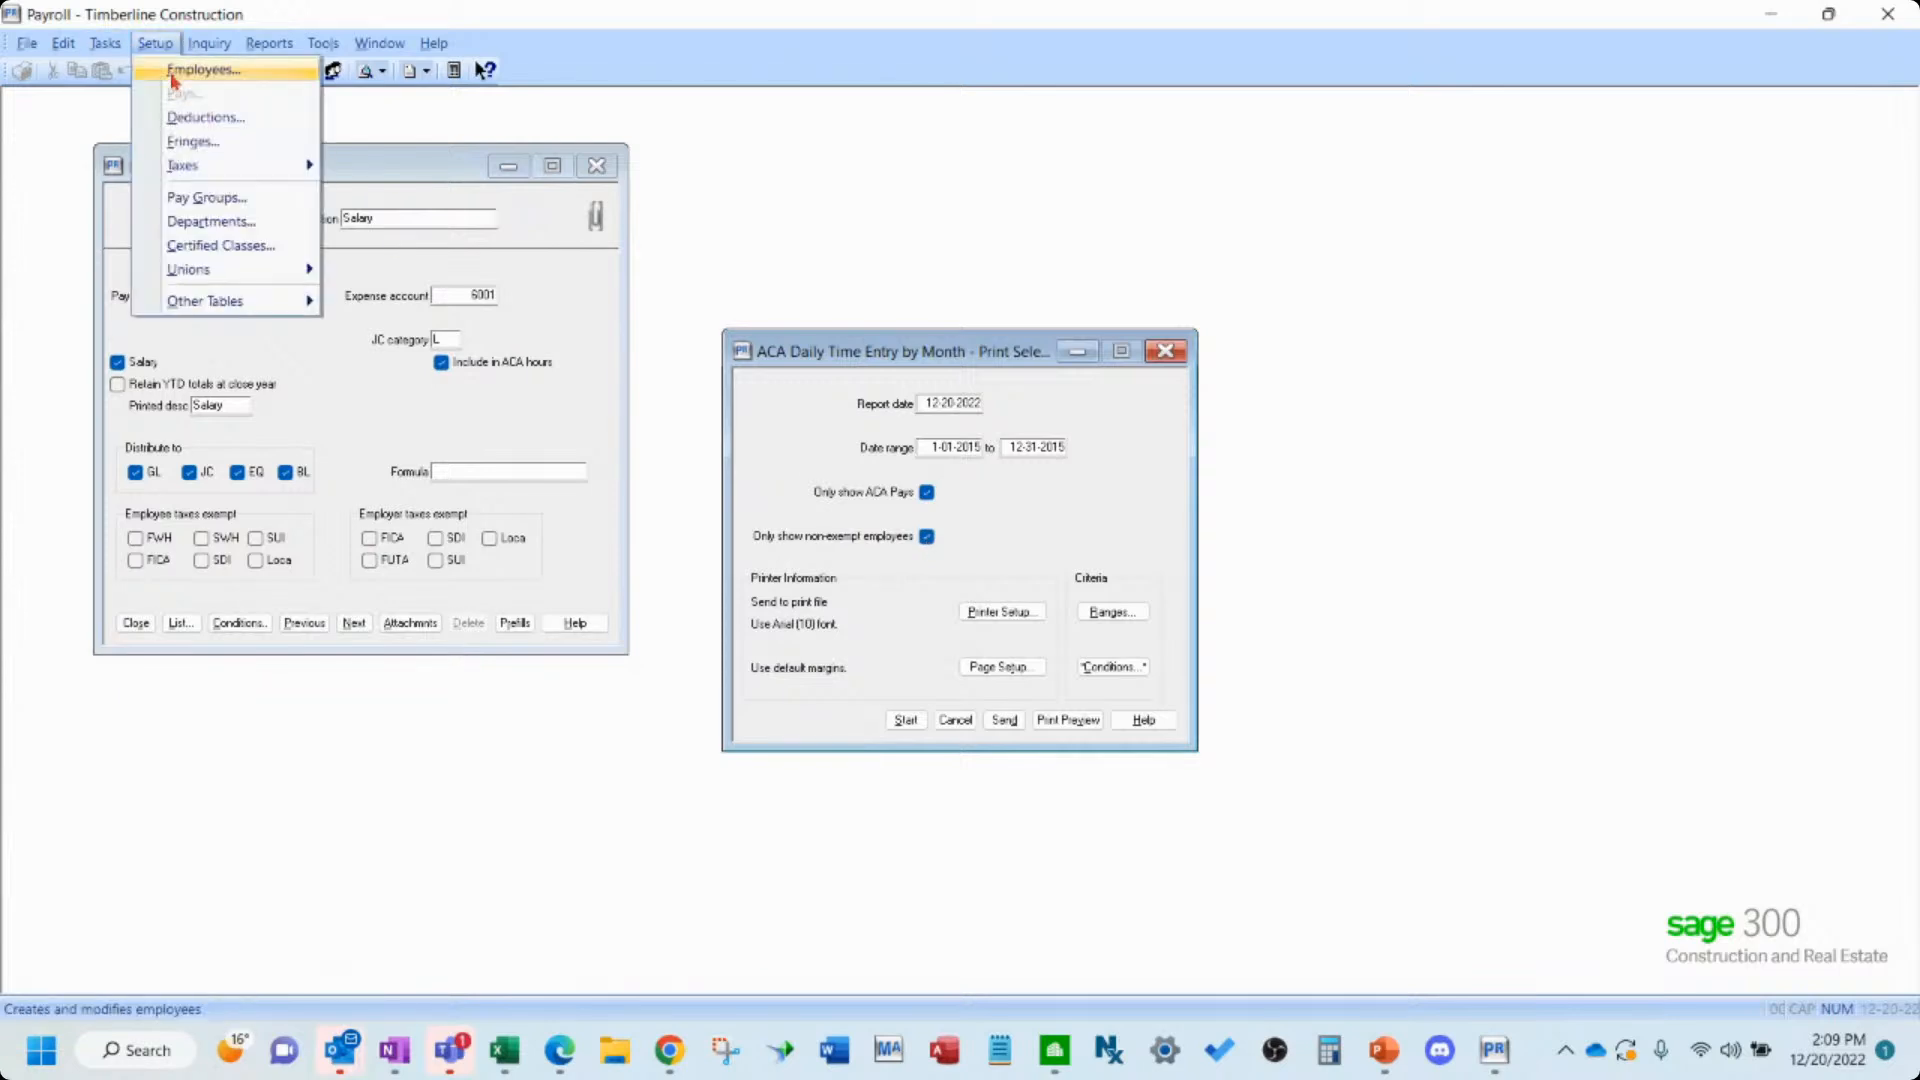
{"action": "left_click", "coordinate": [174, 72]}
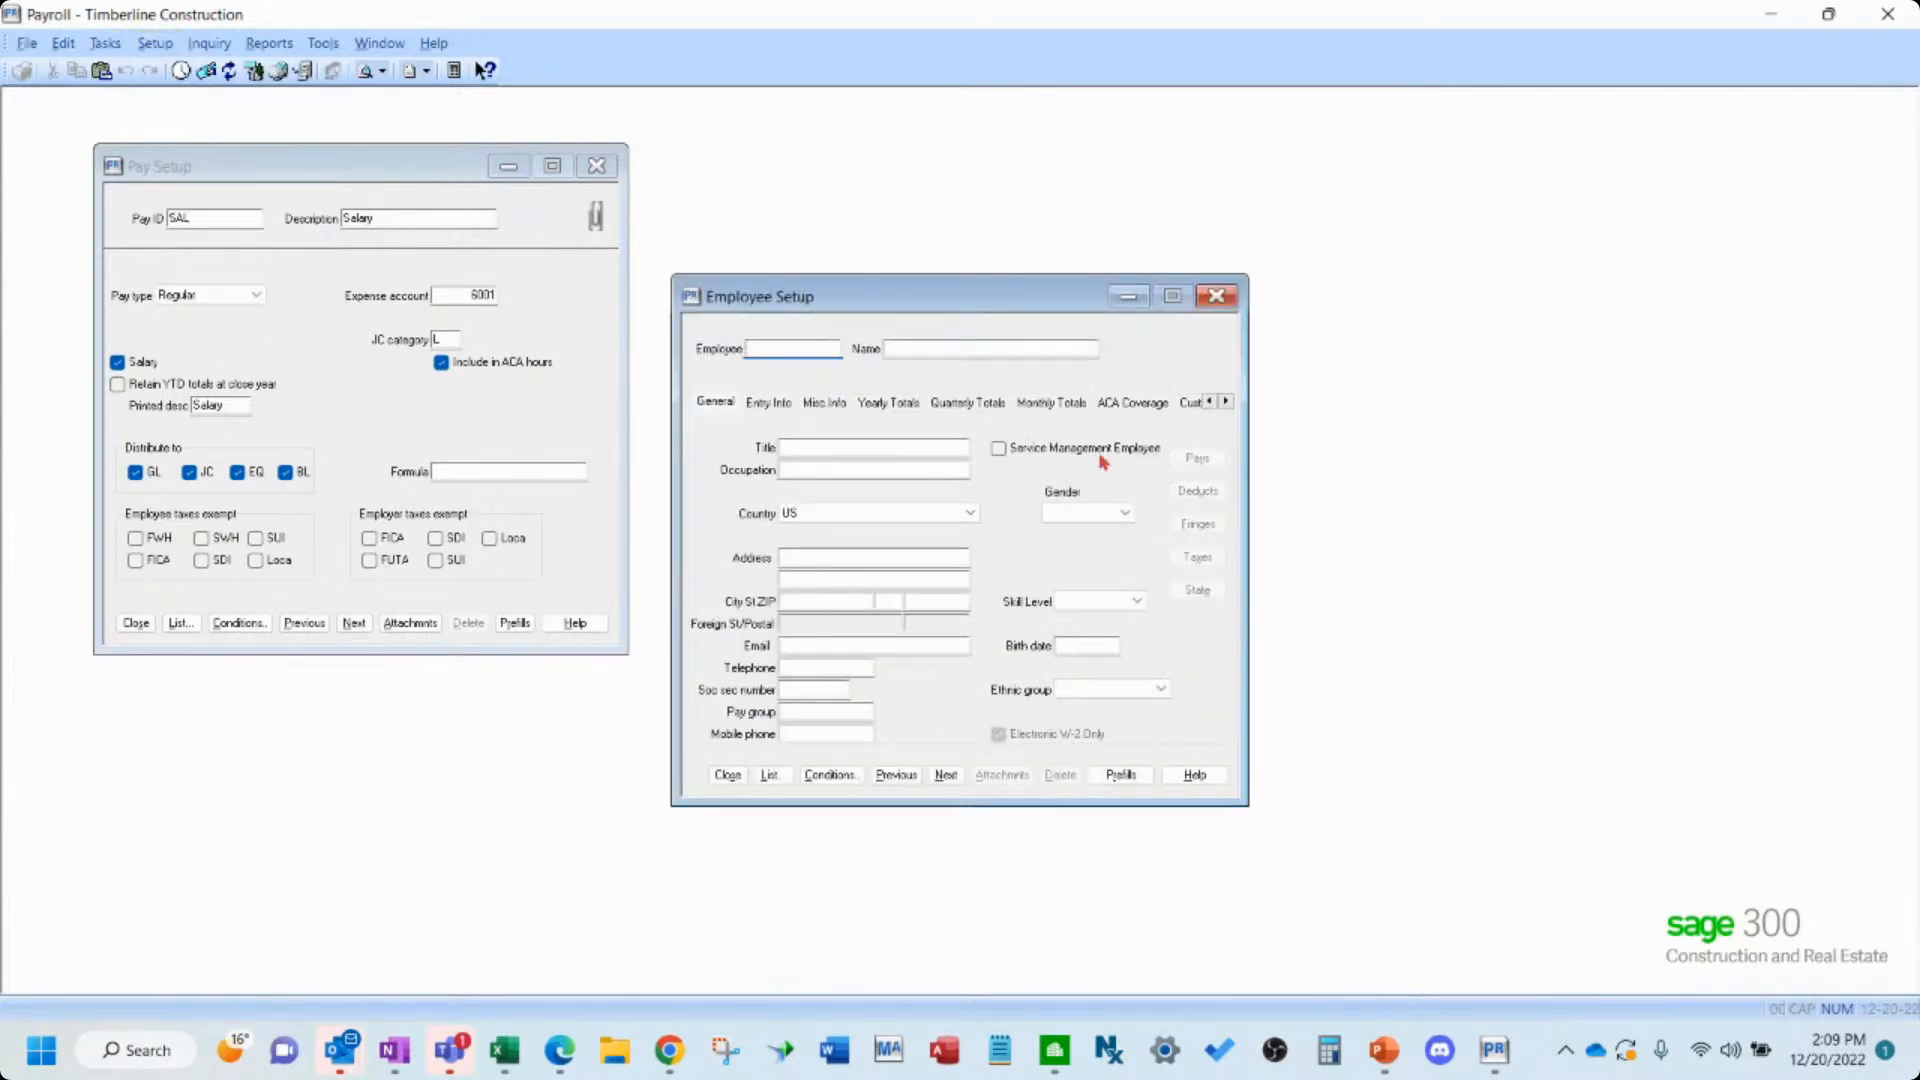
{"action": "left_click_drag", "start_coordinate": [924, 299], "coordinate": [1490, 231]}
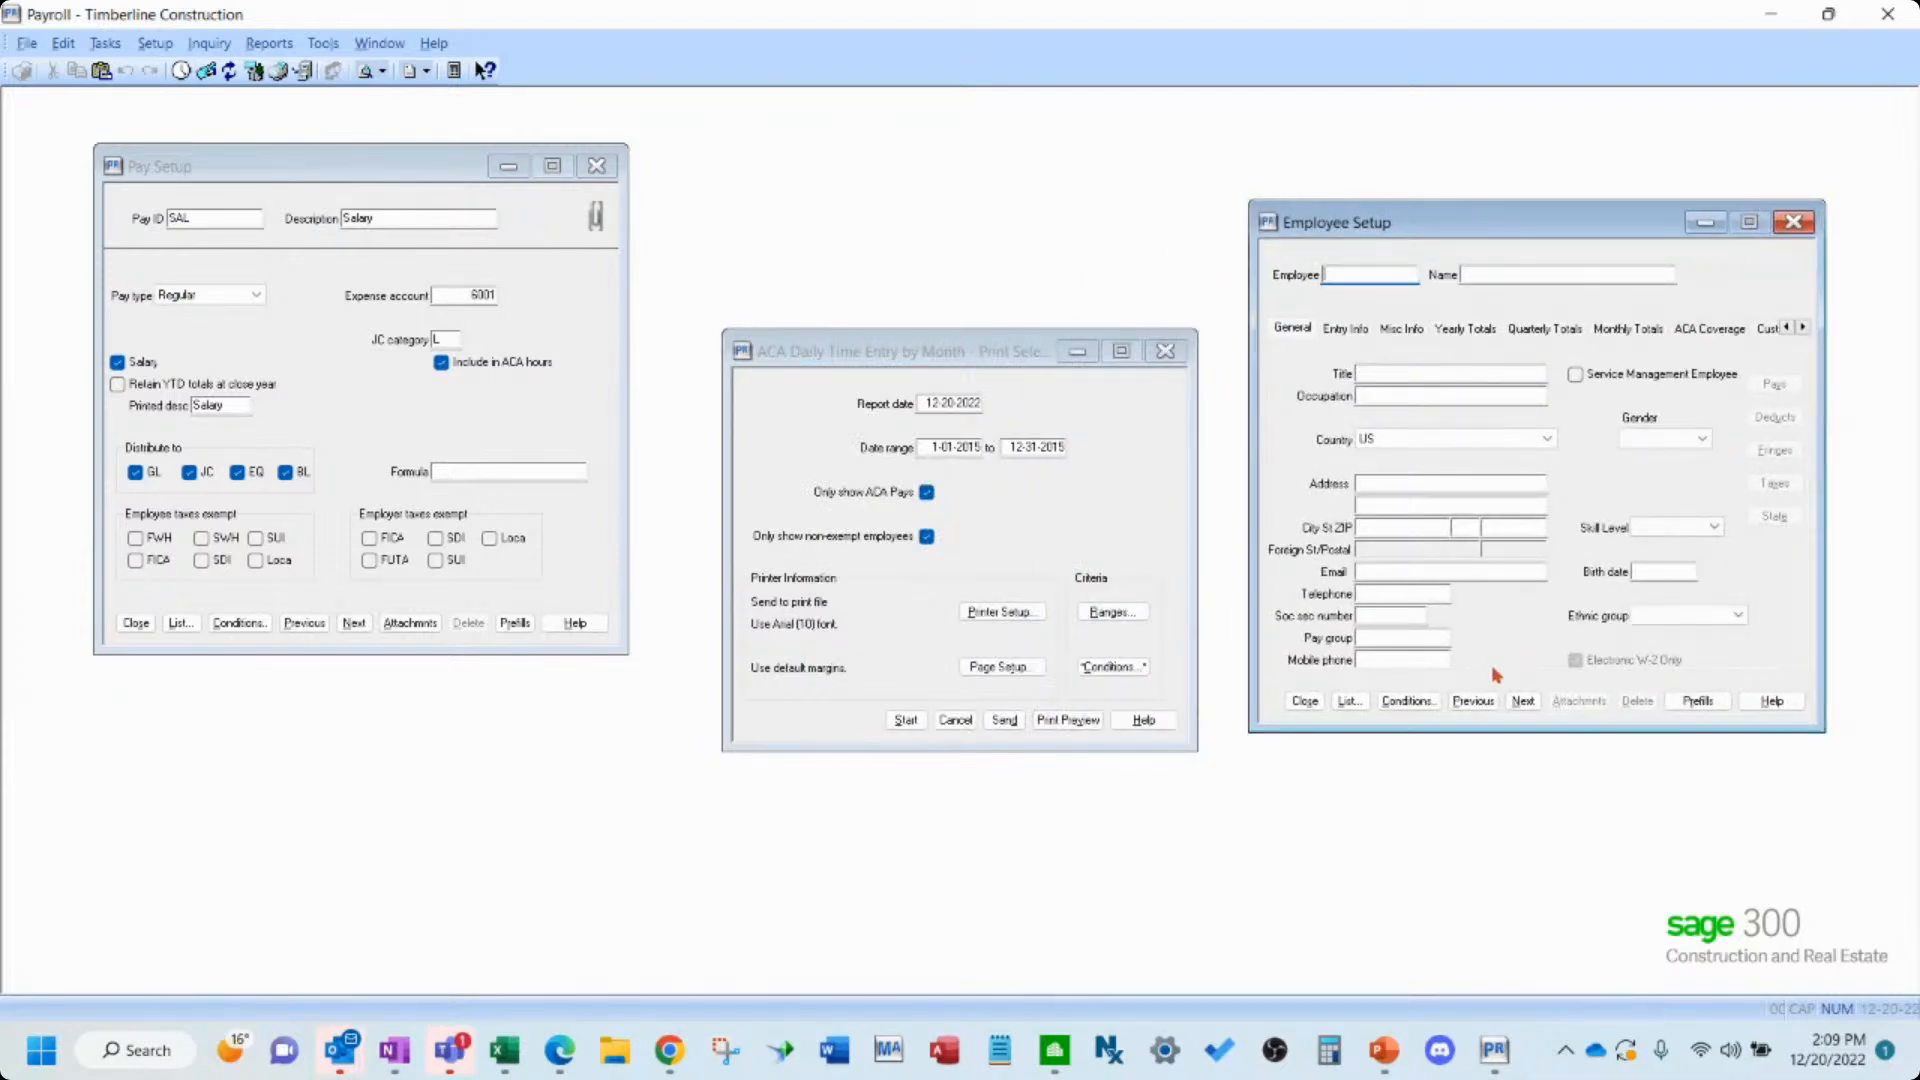
{"action": "left_click", "coordinate": [1522, 701]}
{"action": "key", "text": "Tab"}
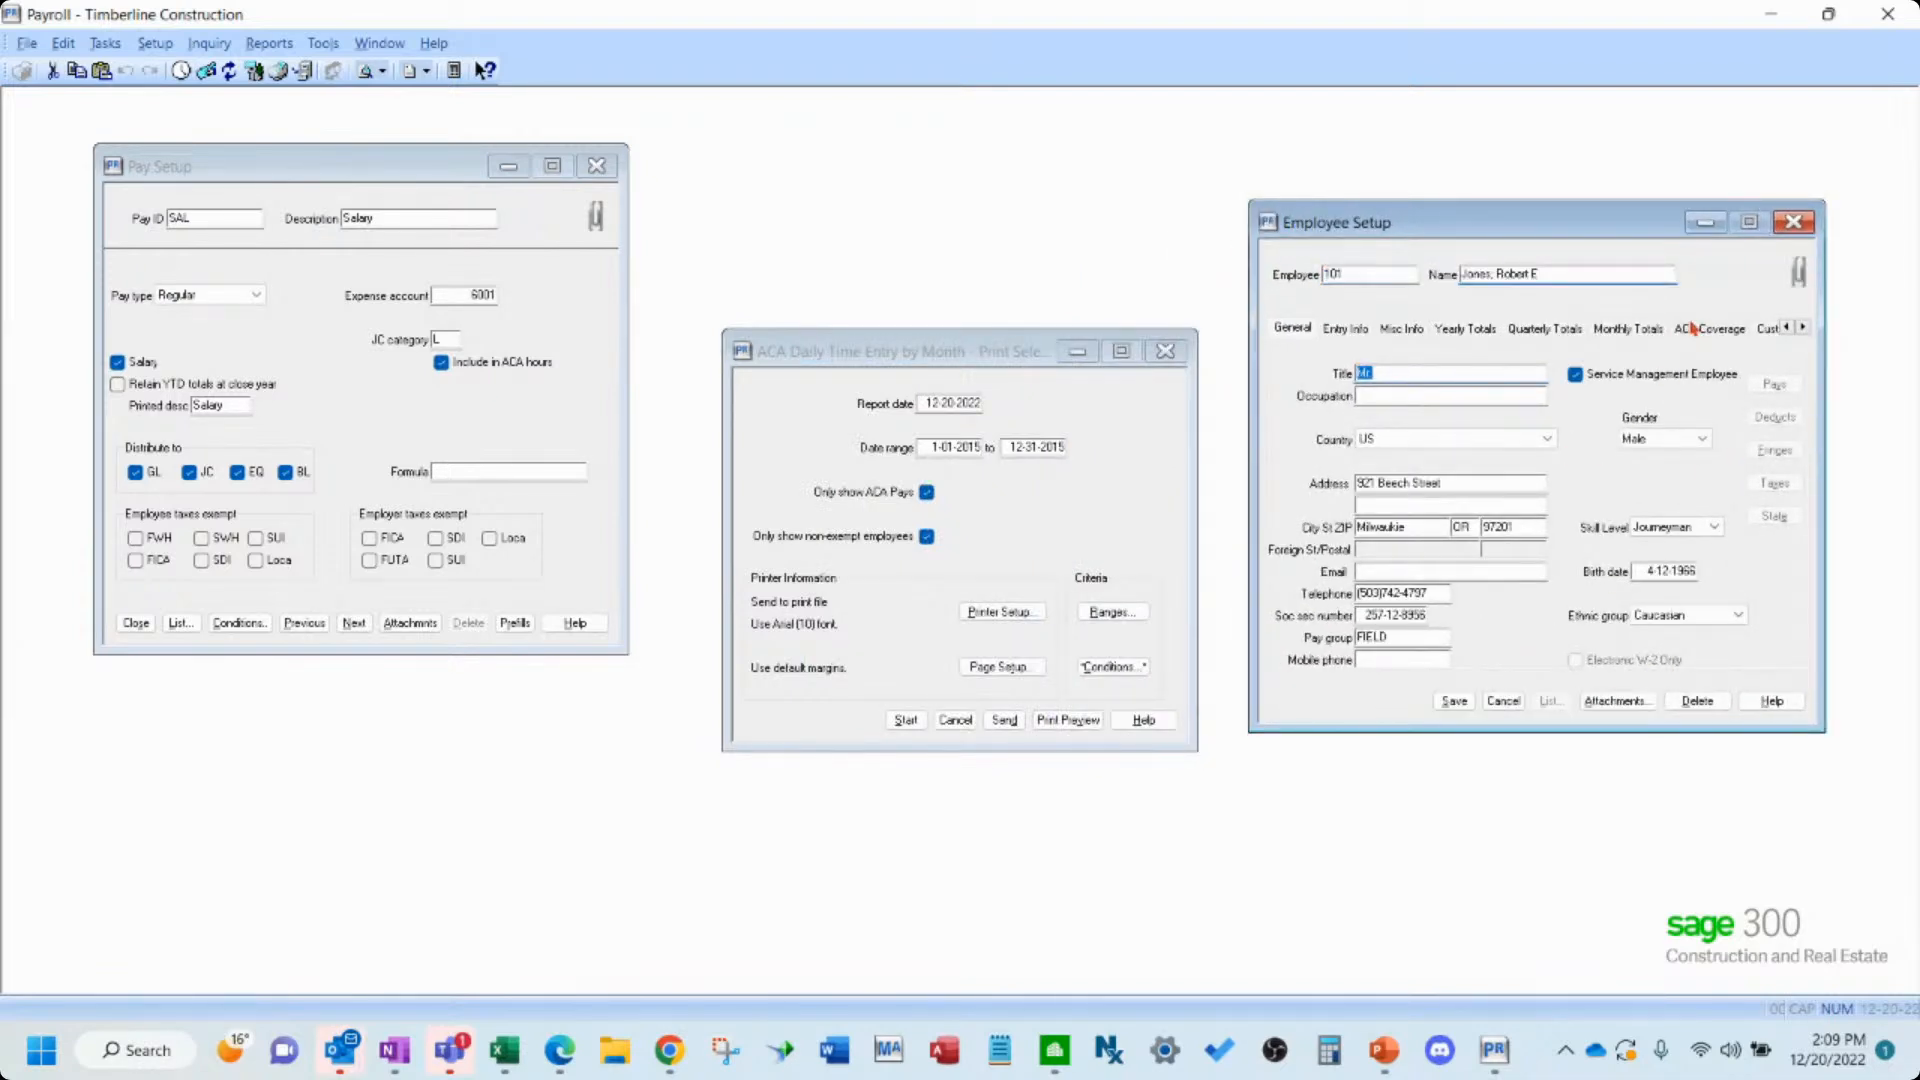
{"action": "left_click", "coordinate": [1688, 330]}
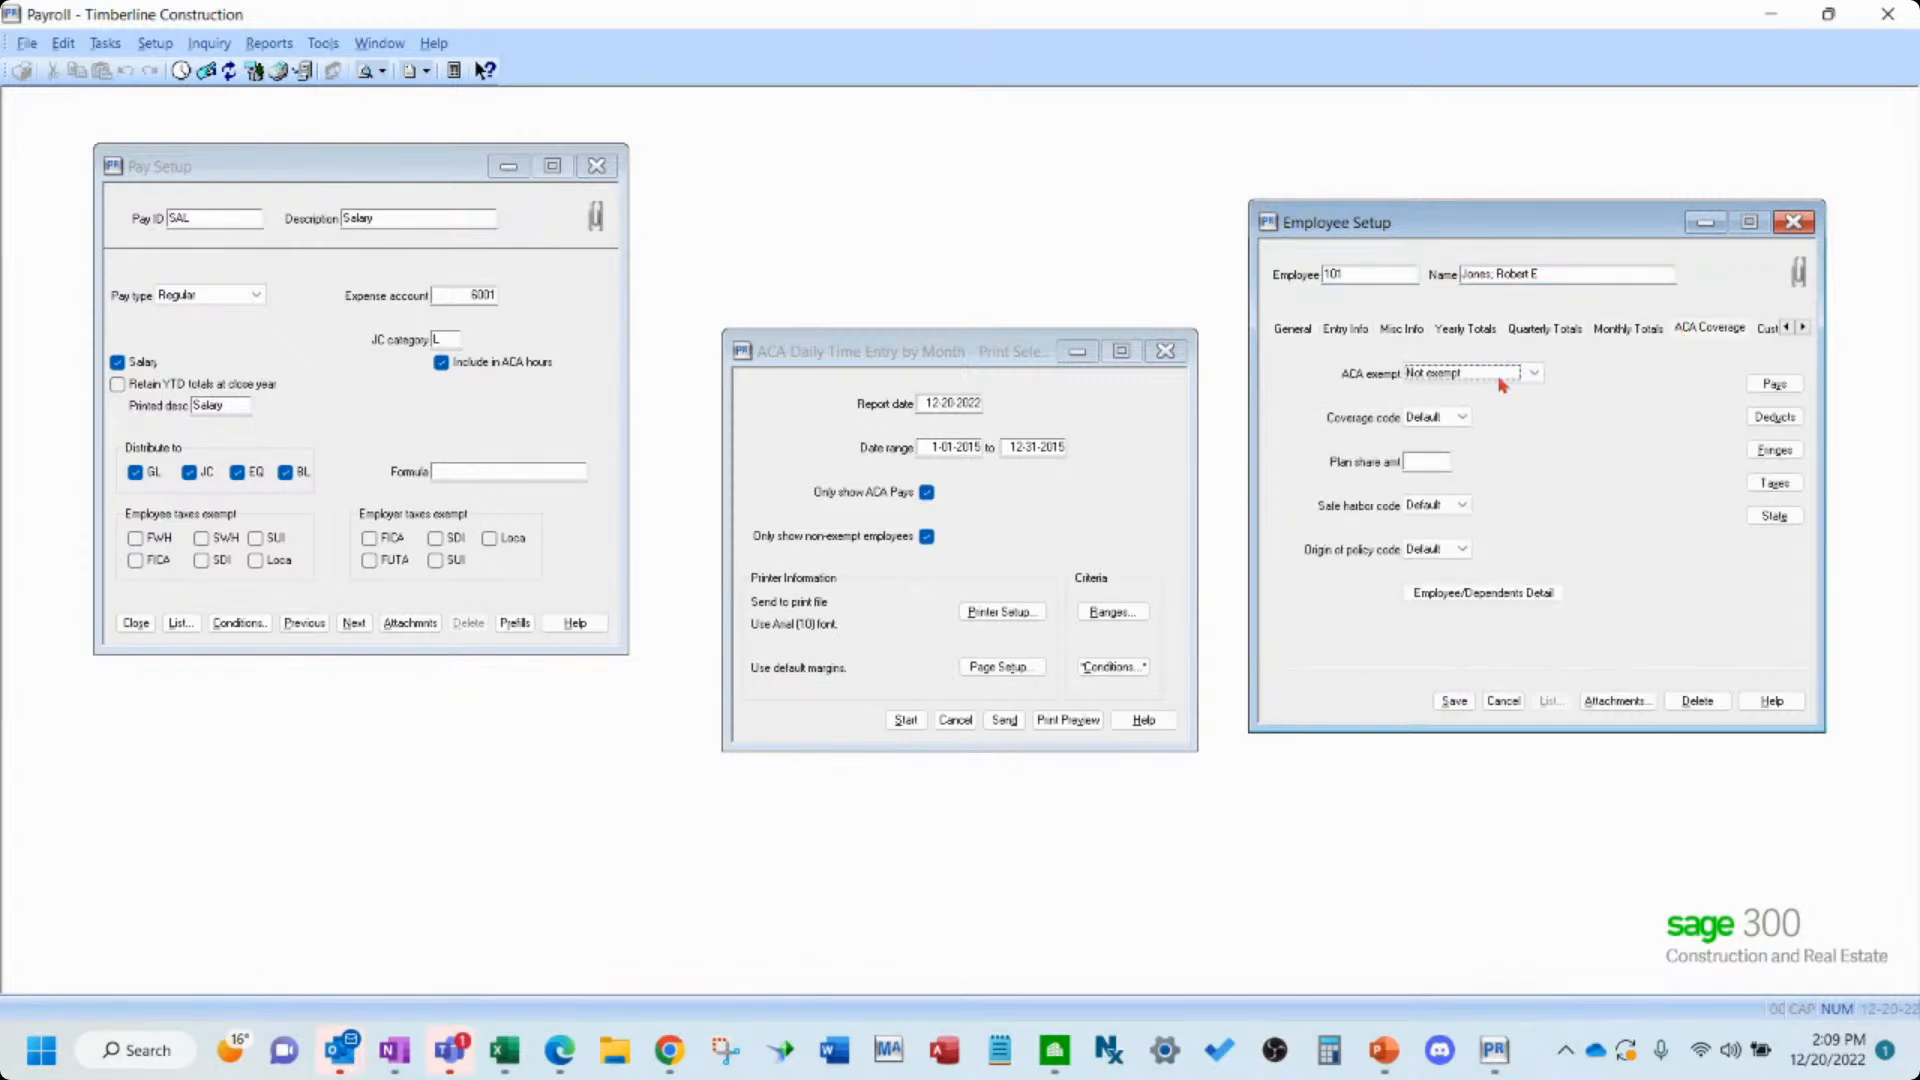
{"action": "left_click", "coordinate": [1534, 375]}
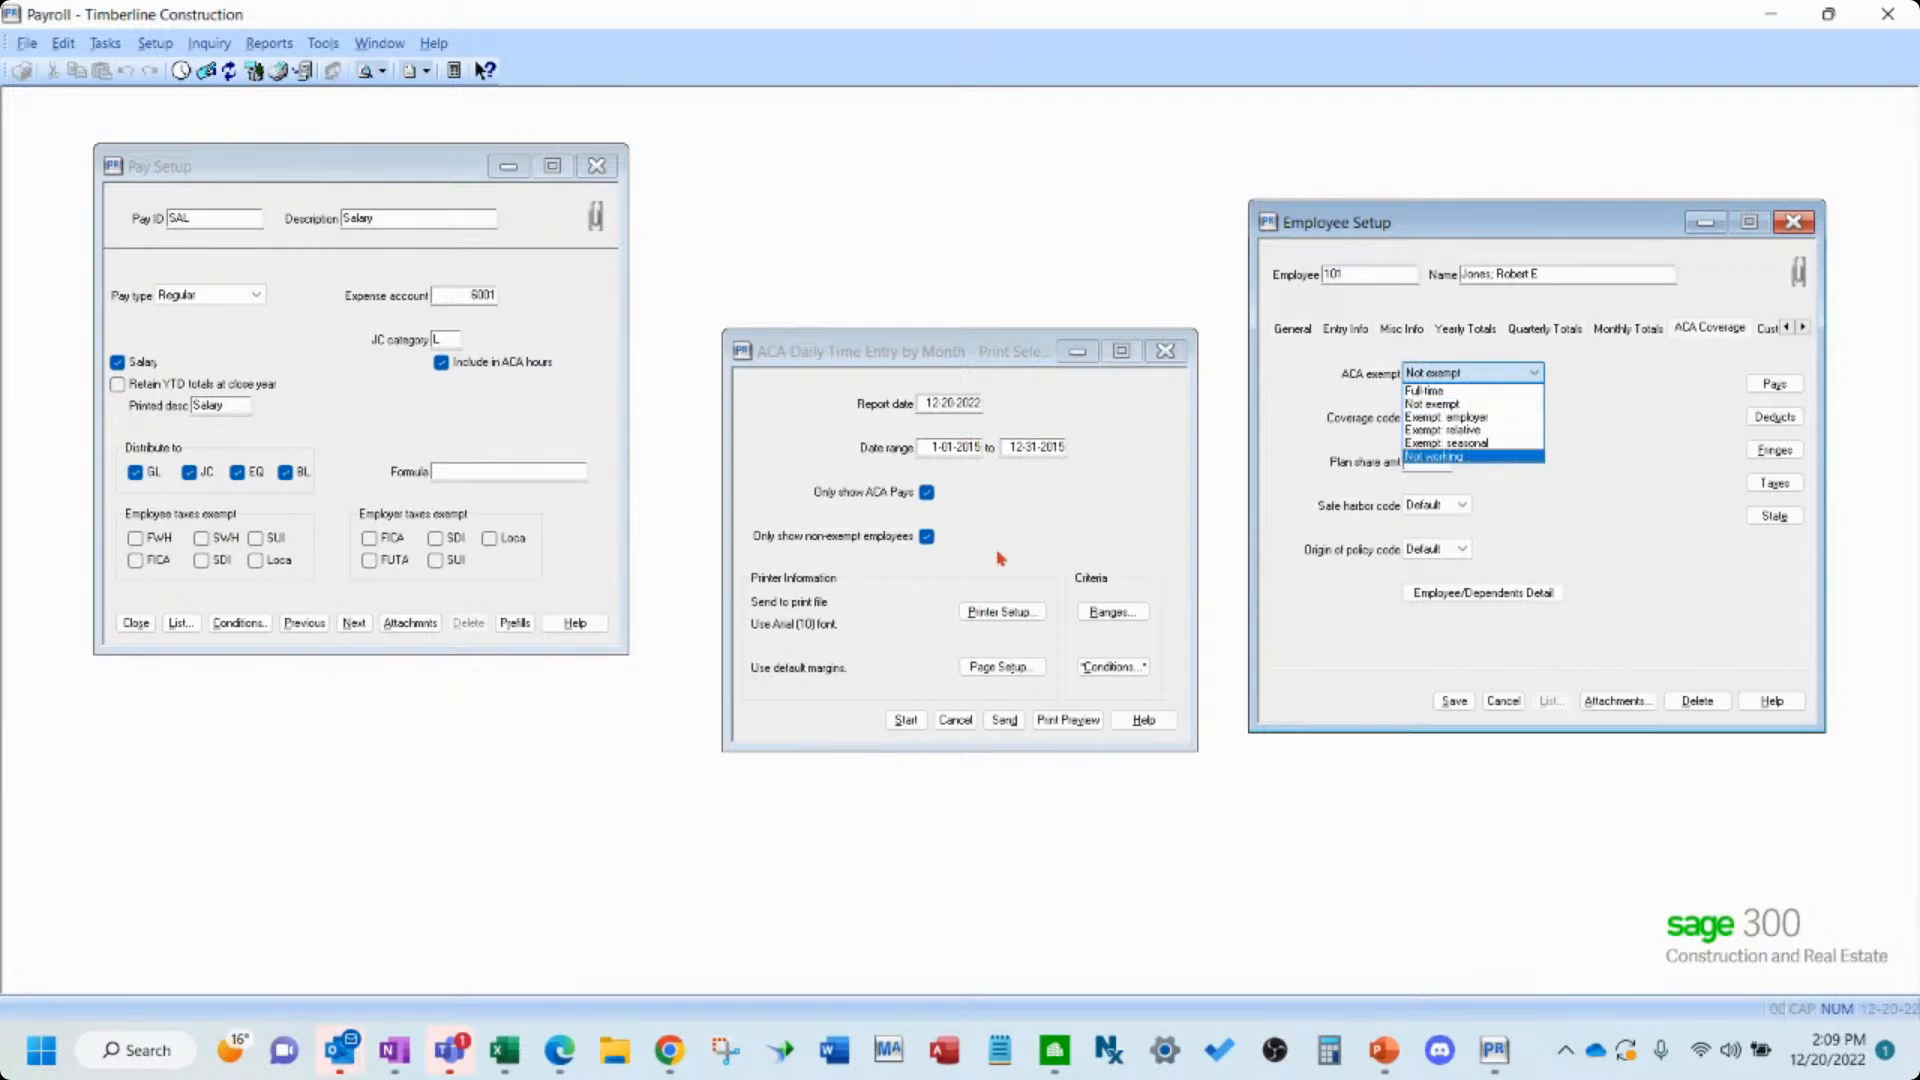
{"action": "left_click", "coordinate": [1604, 482]}
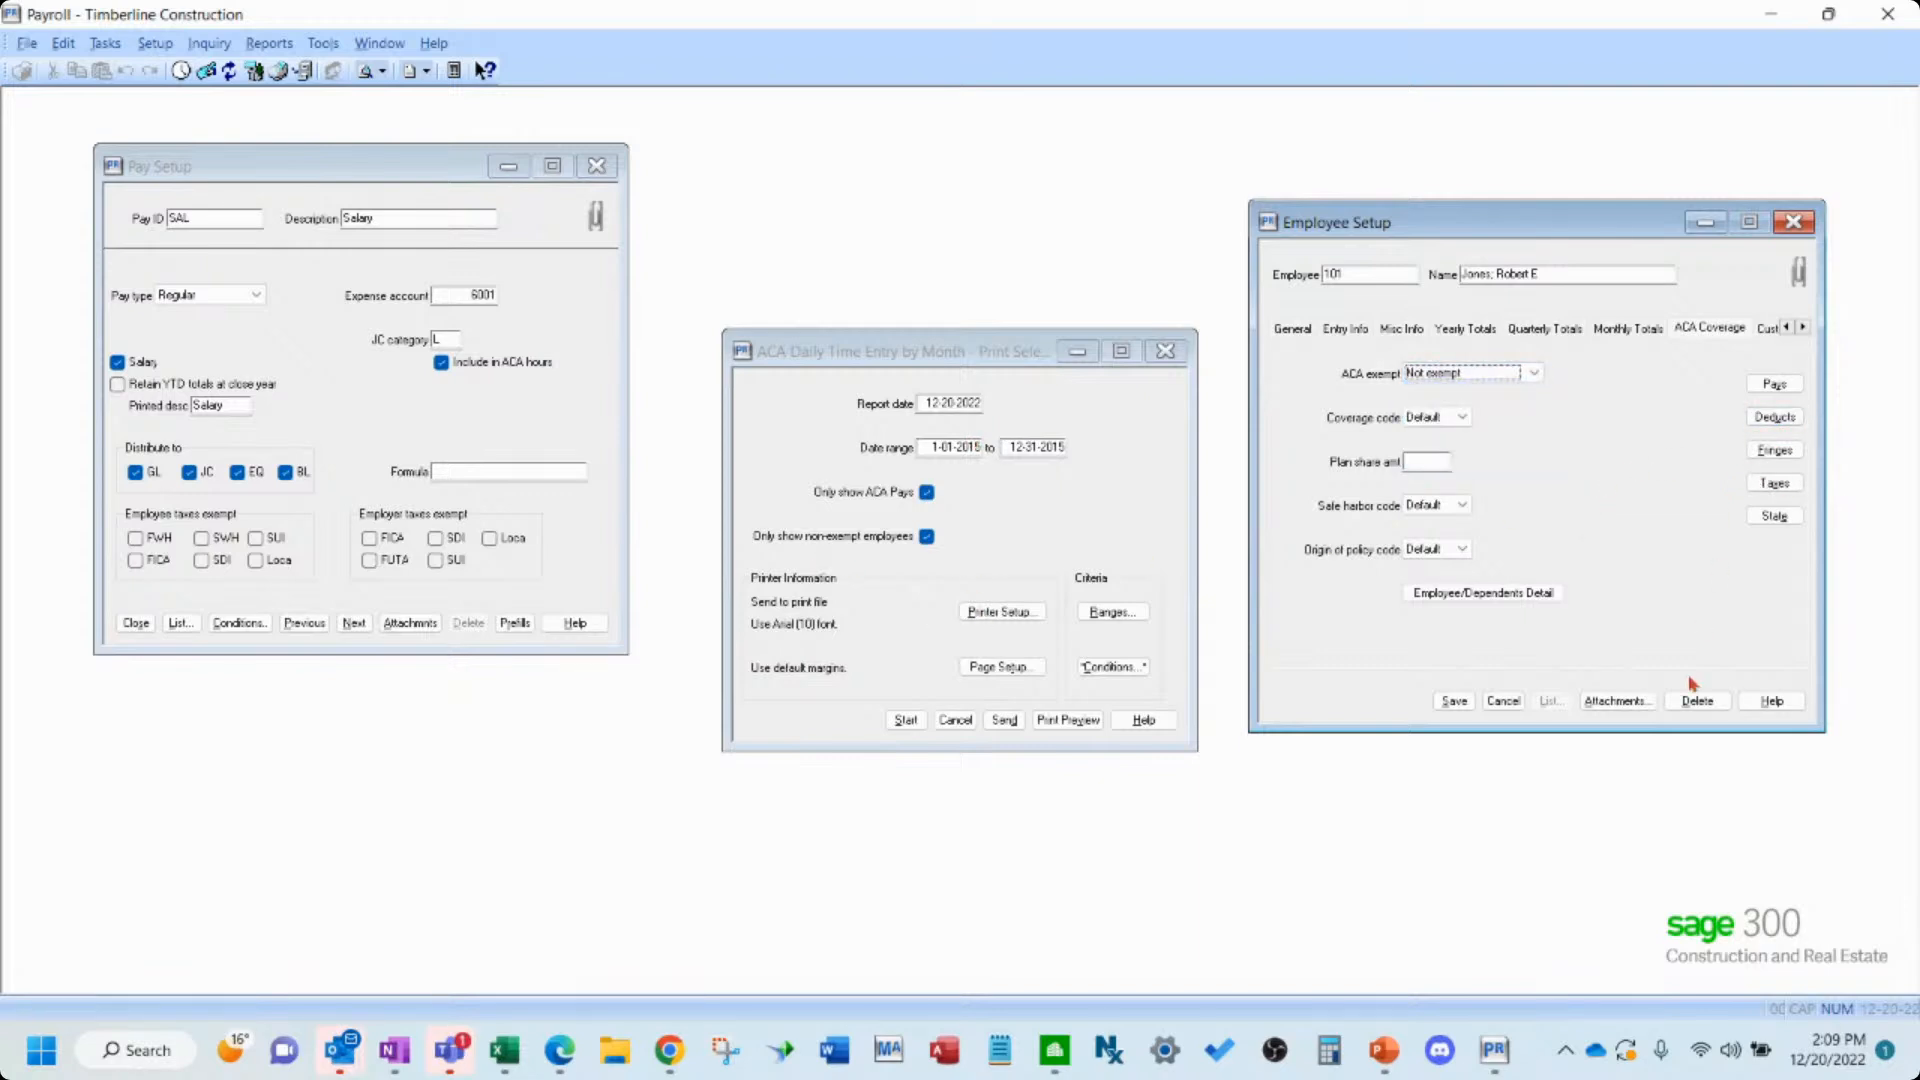
- Cancel the edit and load other employees, including one looked up by ID, to compare their ACA exempt status
{"action": "left_click", "coordinate": [1512, 703]}
{"action": "left_click", "coordinate": [1523, 701]}
{"action": "left_click", "coordinate": [1522, 703]}
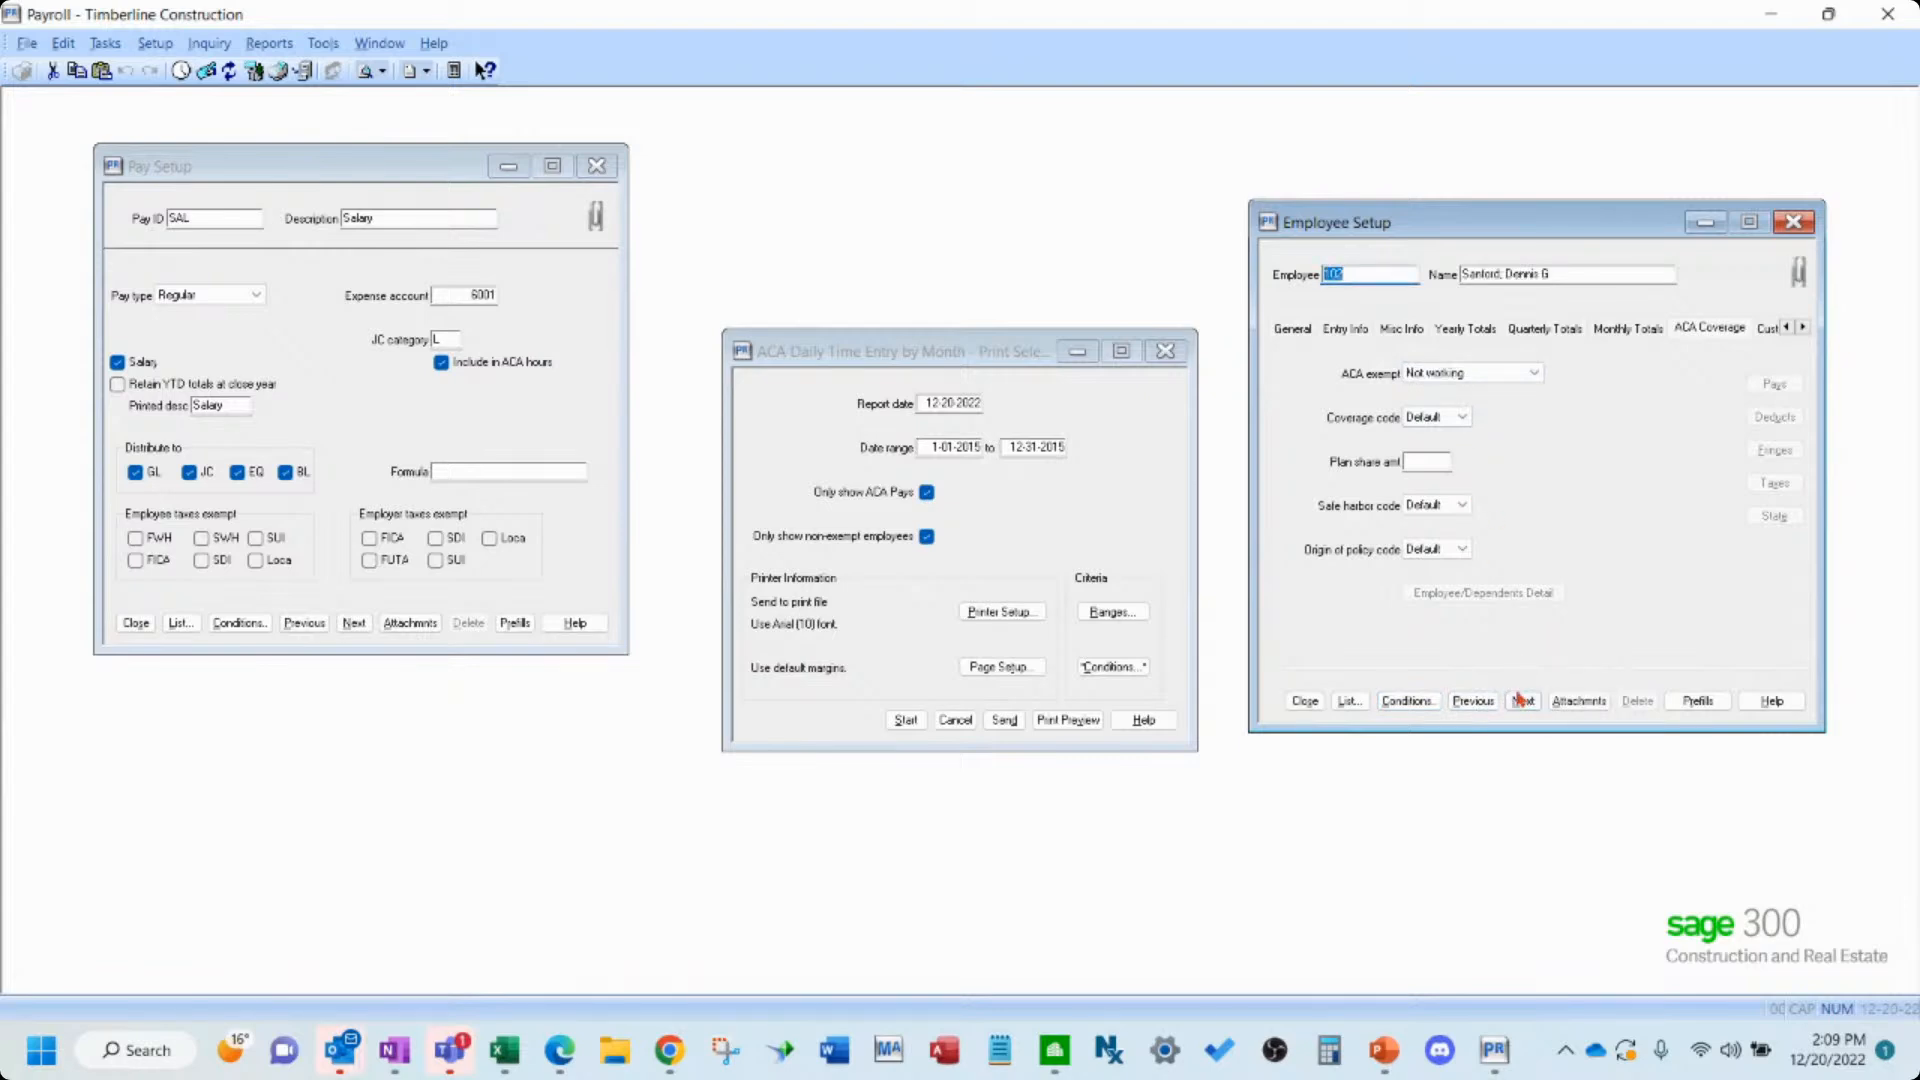
{"action": "left_click", "coordinate": [1522, 703]}
{"action": "type", "text": "9"}
{"action": "key", "text": "Tab"}
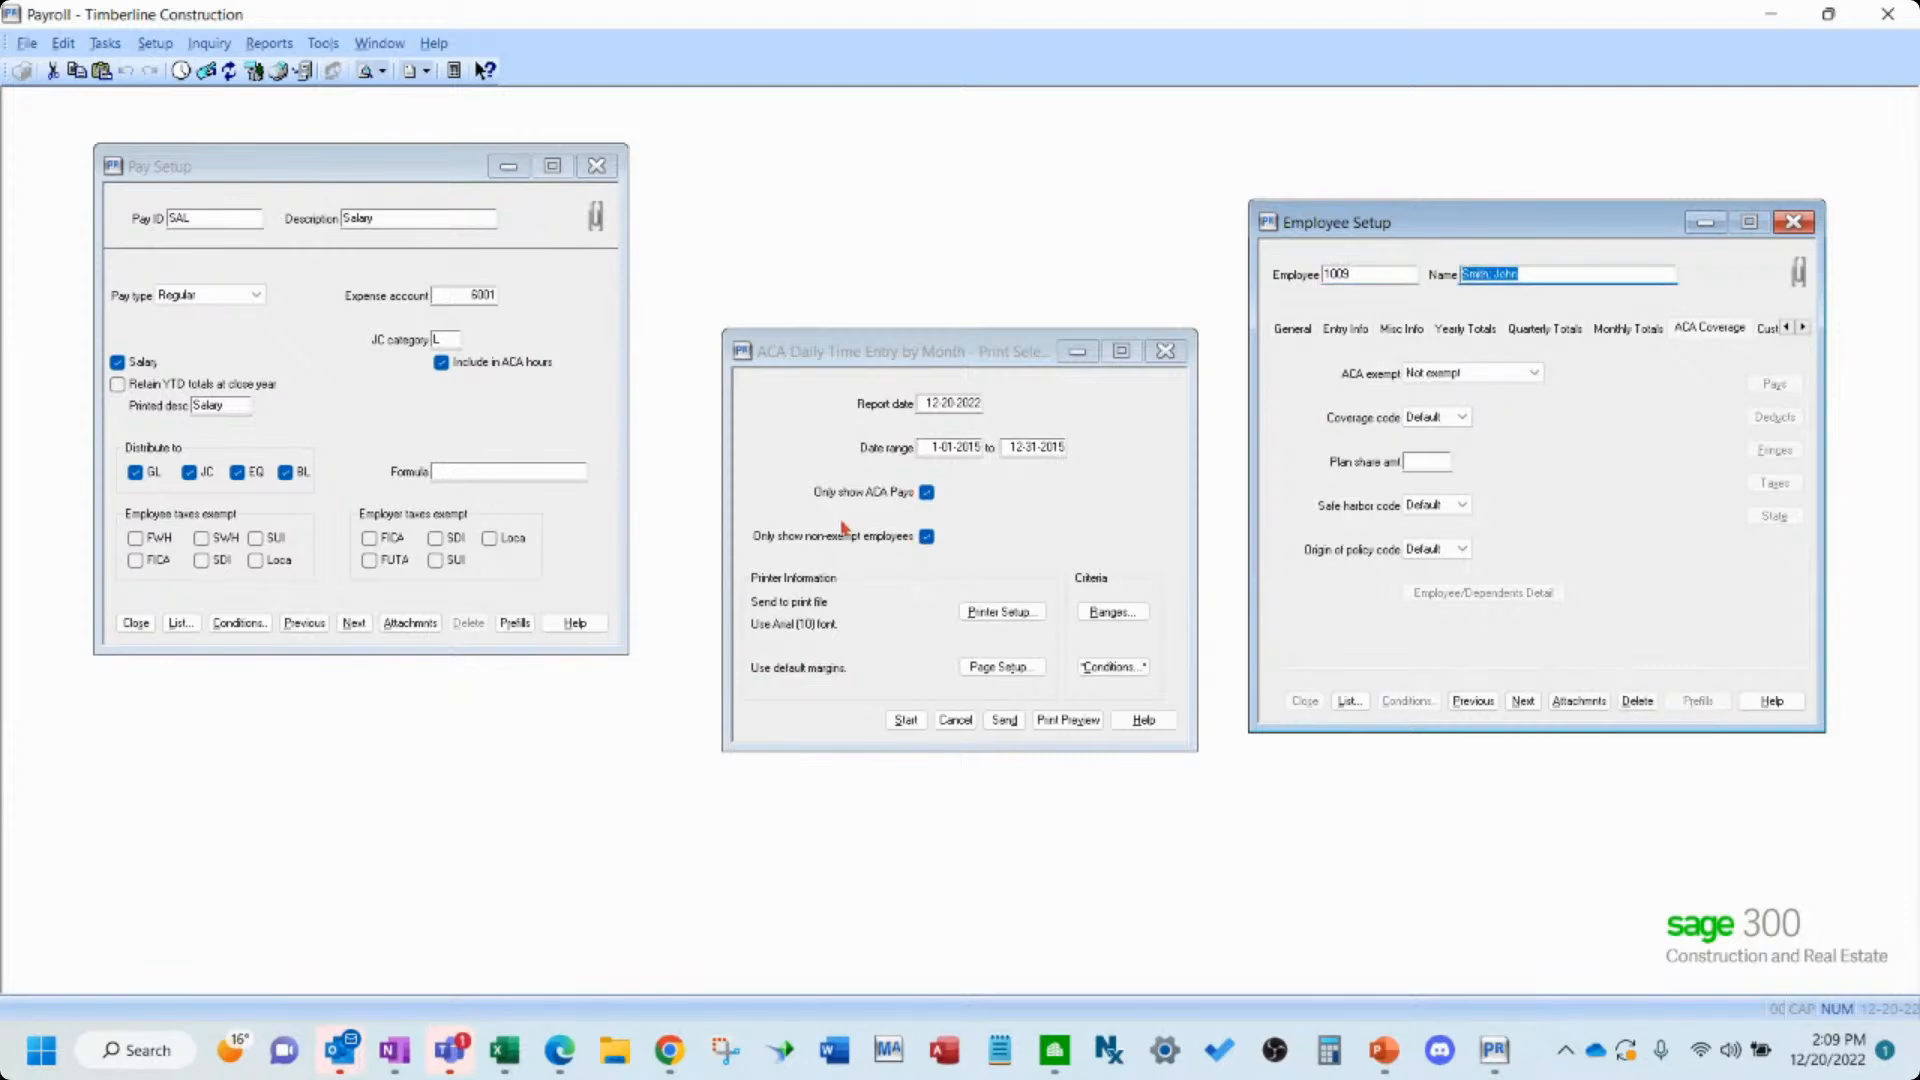
- Preview the ACA Daily Time Entry by Month report with both ACA filters on and scroll through it
{"action": "left_click", "coordinate": [1041, 542]}
{"action": "left_click", "coordinate": [1068, 719]}
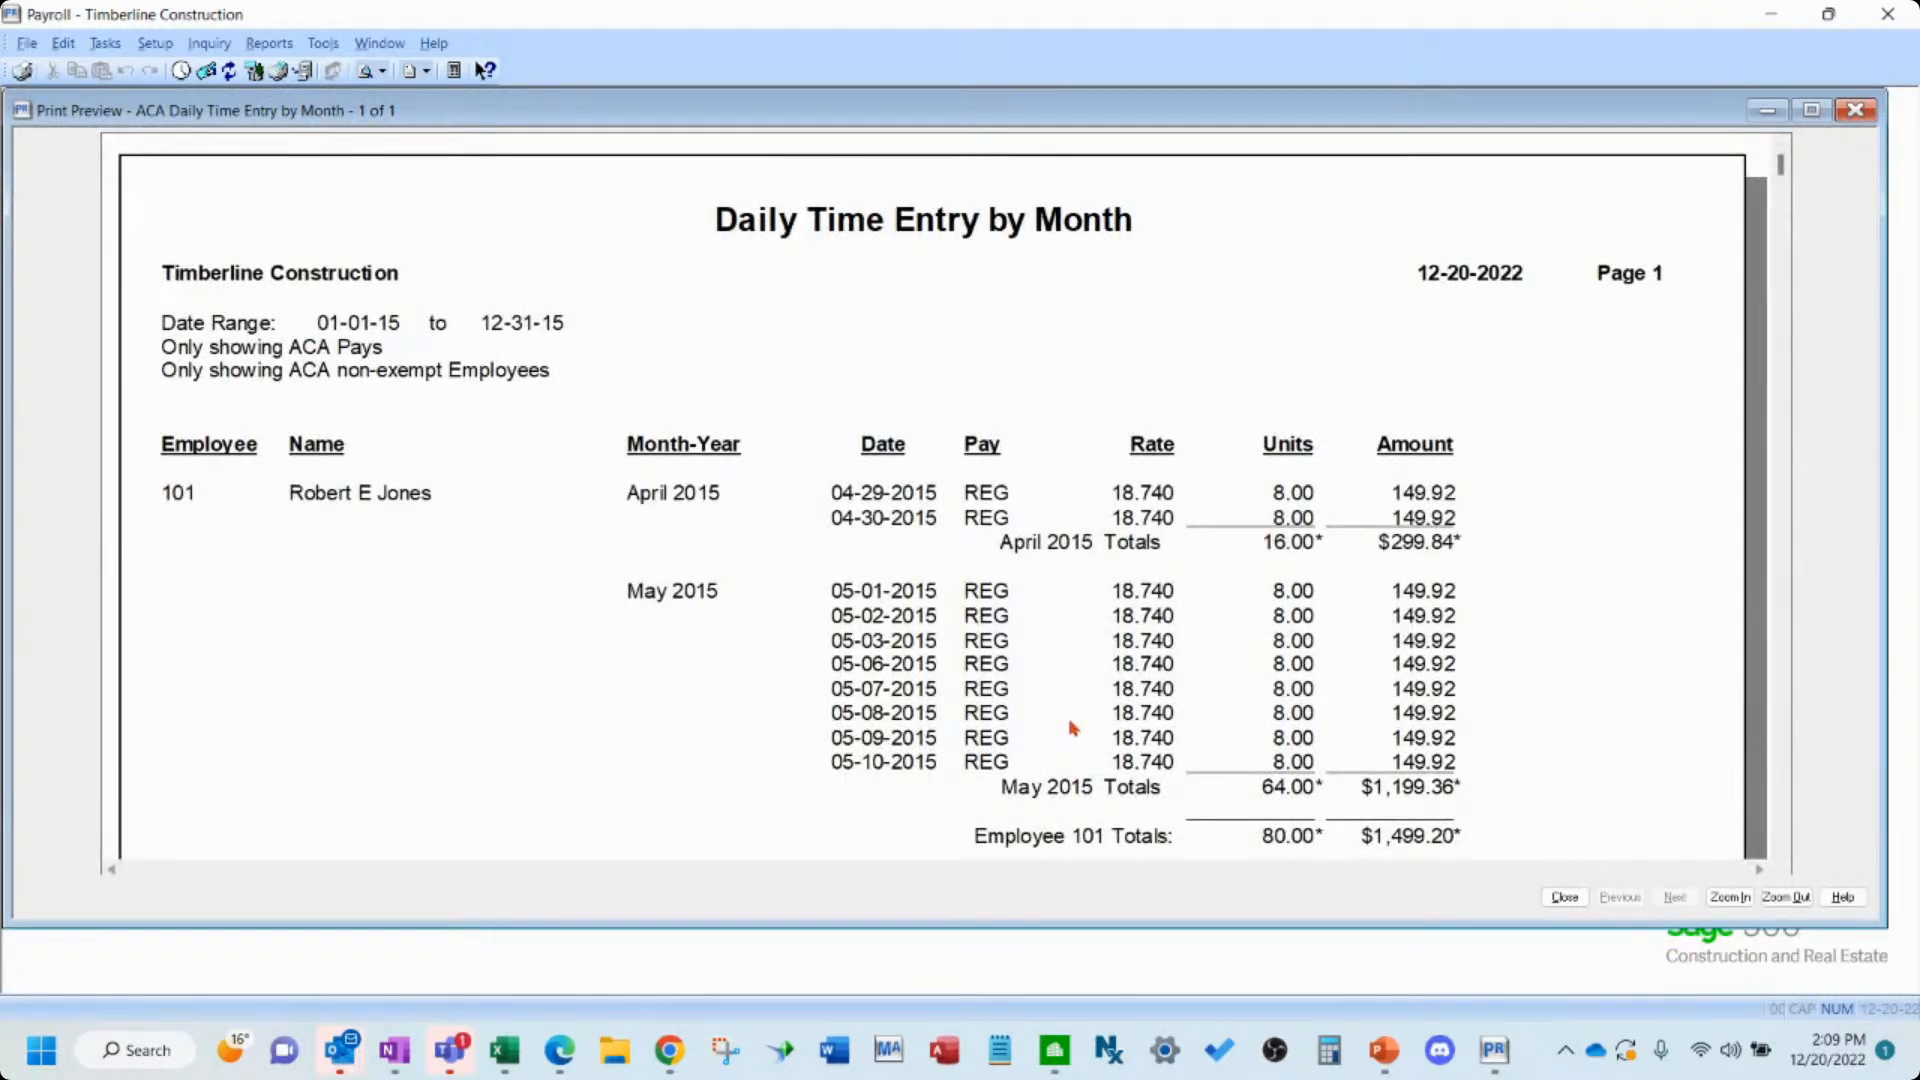
{"action": "scroll", "coordinate": [1072, 727], "scroll_direction": "down", "scroll_amount": 3}
{"action": "scroll", "coordinate": [1072, 727], "scroll_direction": "down", "scroll_amount": 3}
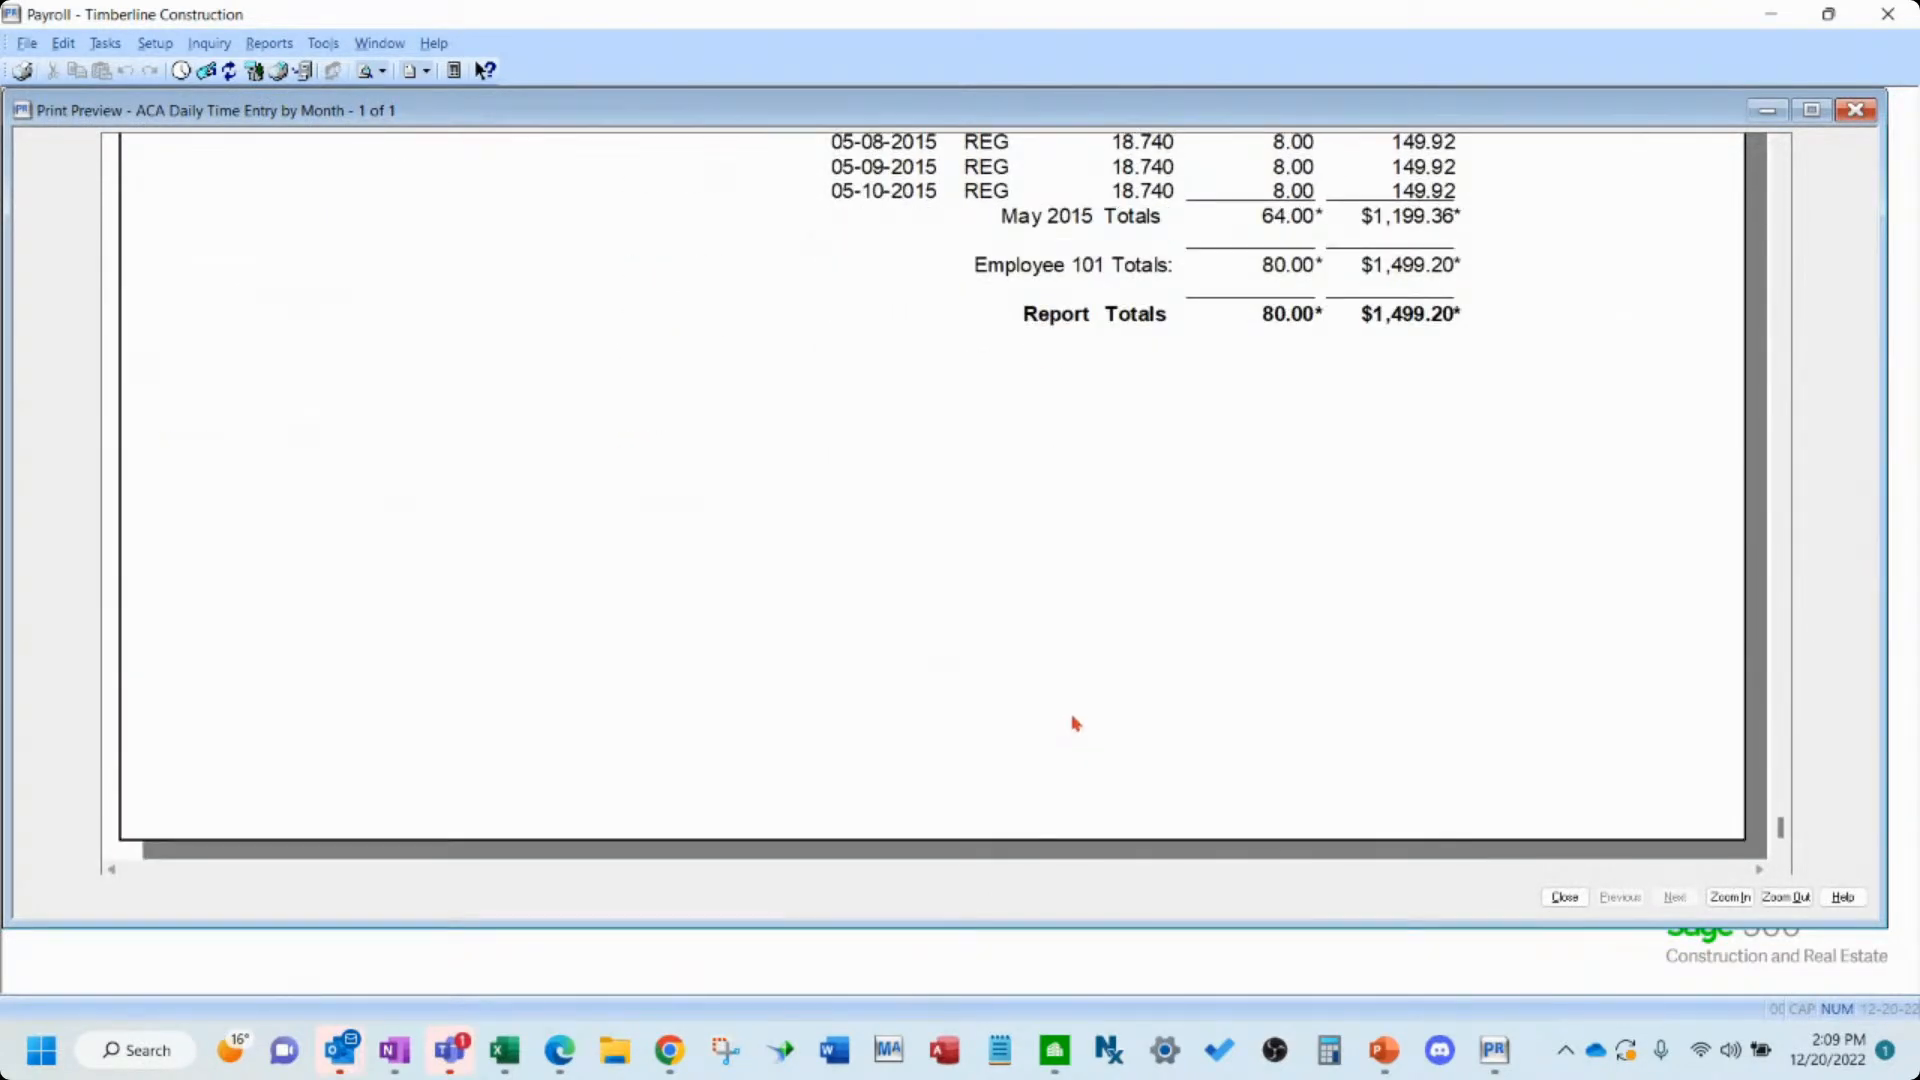
{"action": "scroll", "coordinate": [1075, 722], "scroll_direction": "up", "scroll_amount": 5}
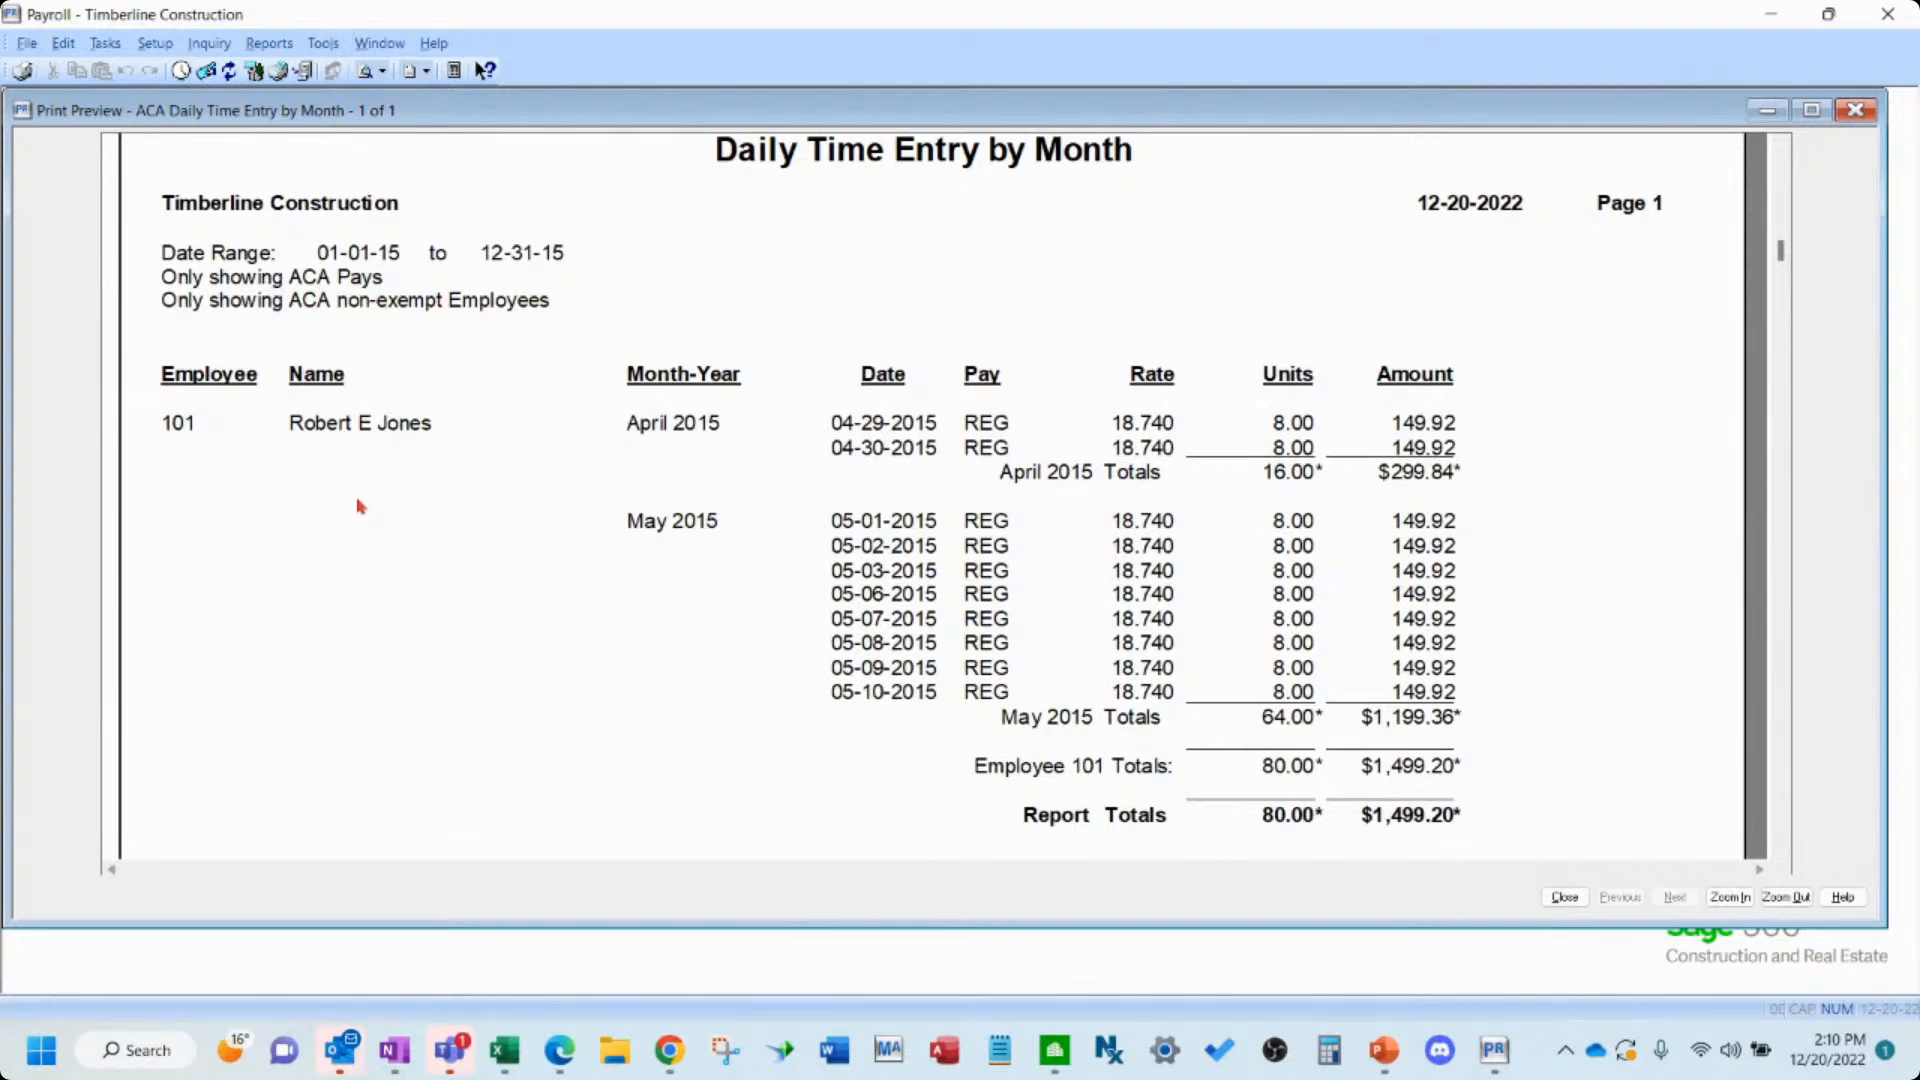
- Close the preview, turn off the ACA pays and non-exempt employees filters, and preview the report again
{"action": "left_click", "coordinate": [1563, 896]}
{"action": "left_click", "coordinate": [927, 536]}
{"action": "left_click", "coordinate": [927, 492]}
{"action": "left_click", "coordinate": [1061, 719]}
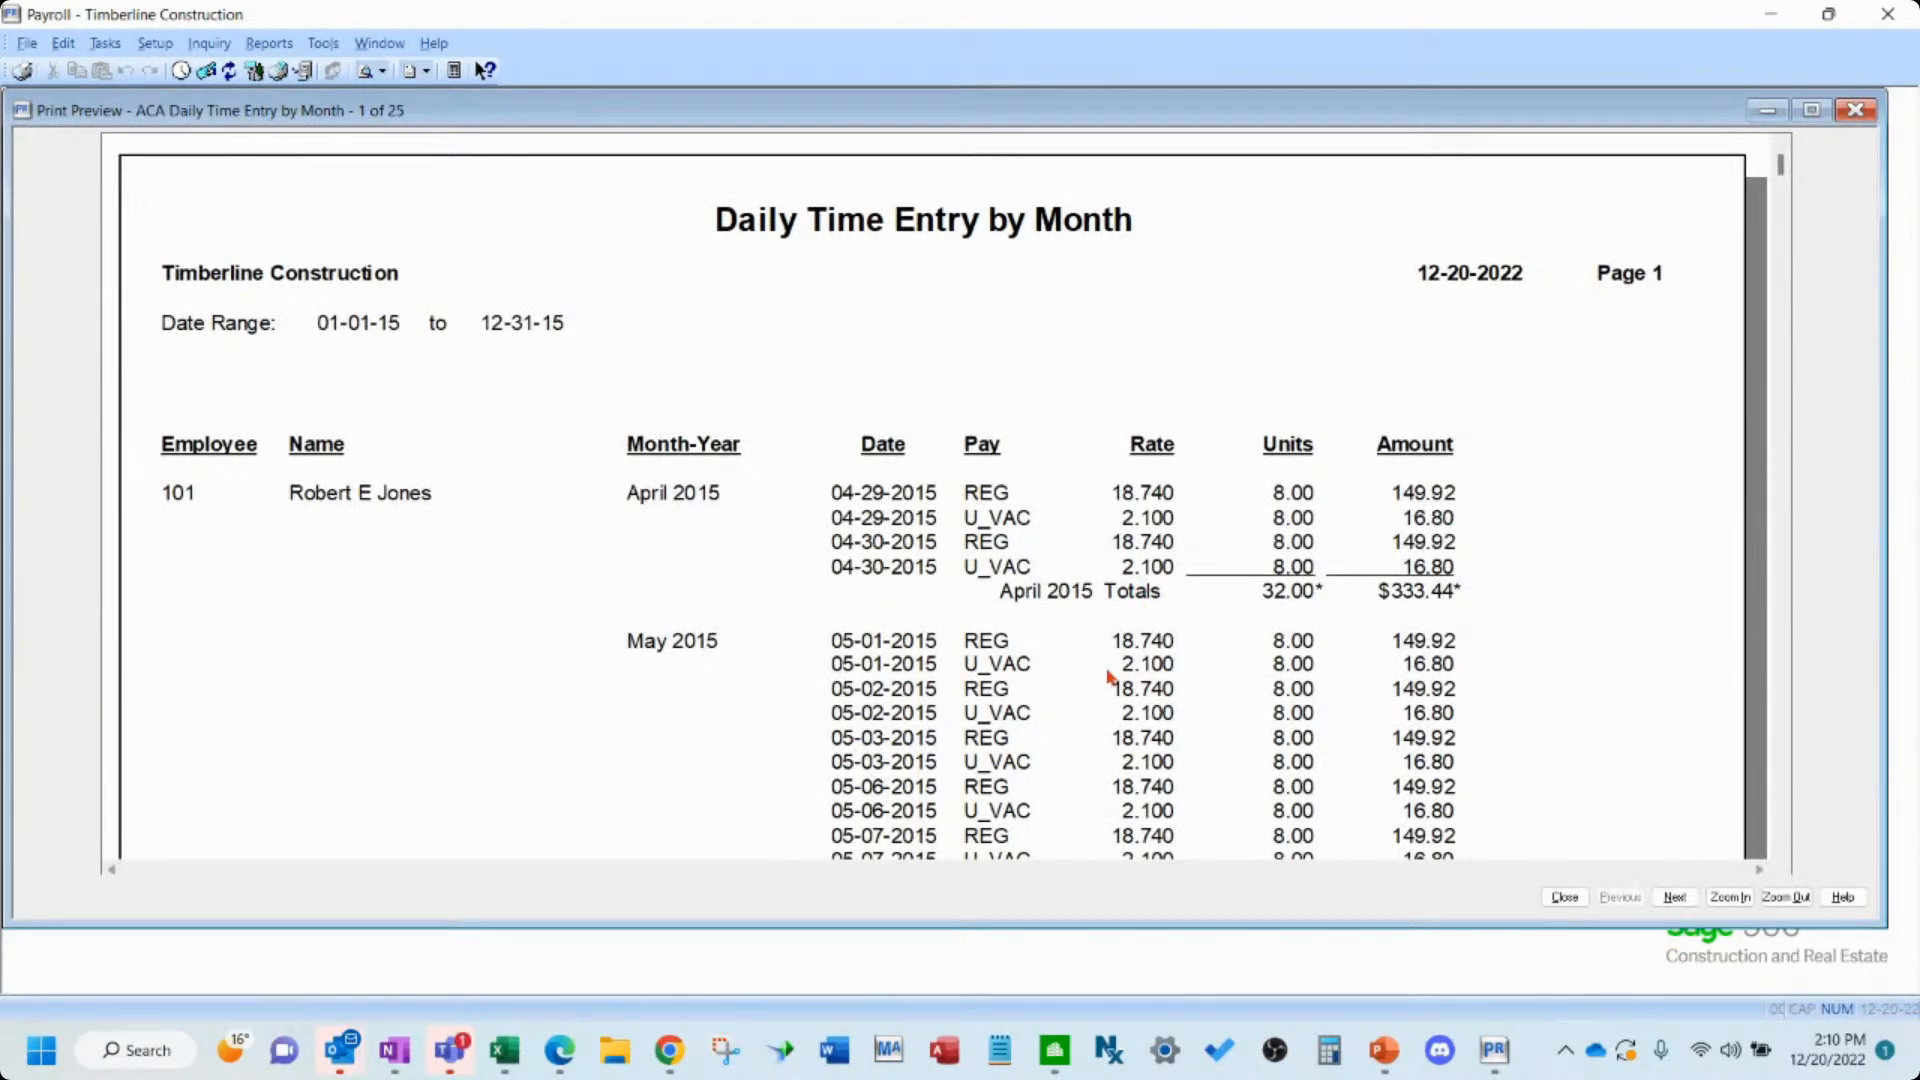
{"action": "scroll", "coordinate": [1108, 673], "scroll_direction": "down", "scroll_amount": 5}
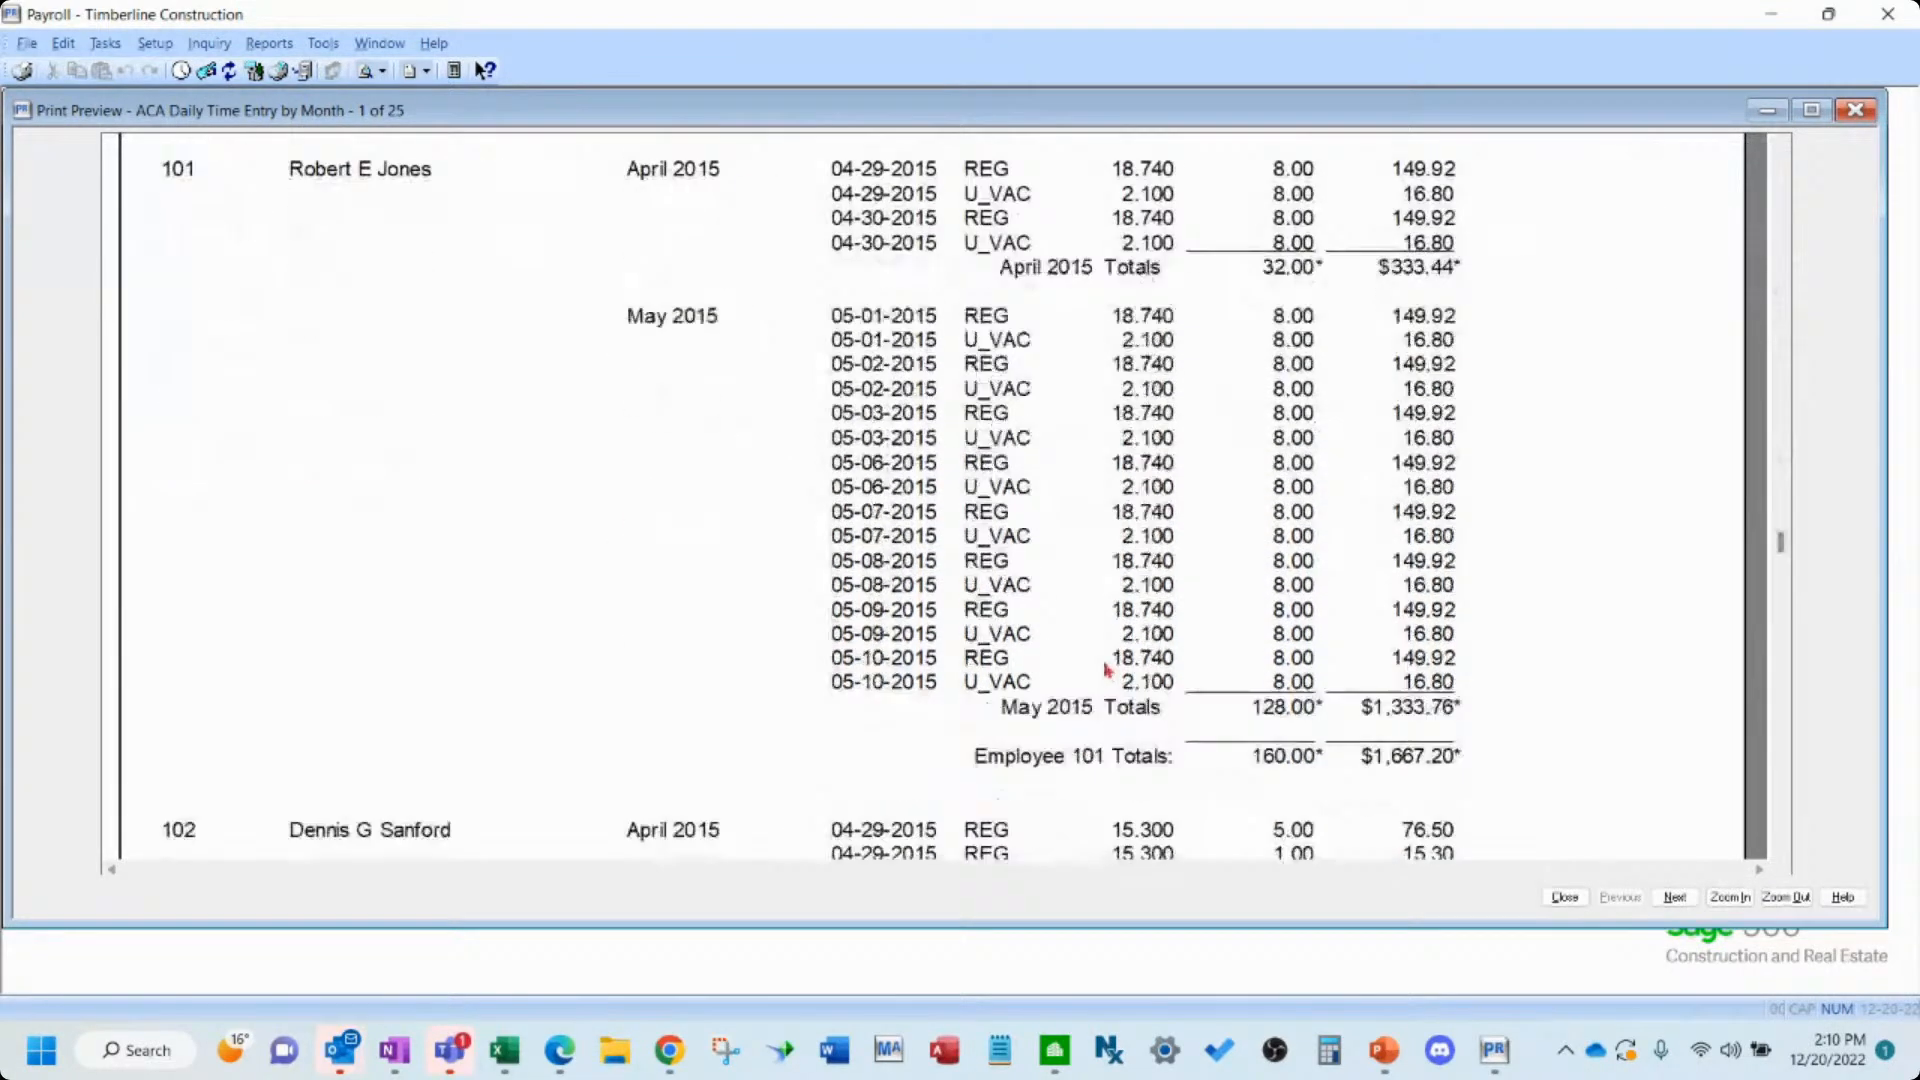
{"action": "scroll", "coordinate": [1013, 625], "scroll_direction": "down", "scroll_amount": 10}
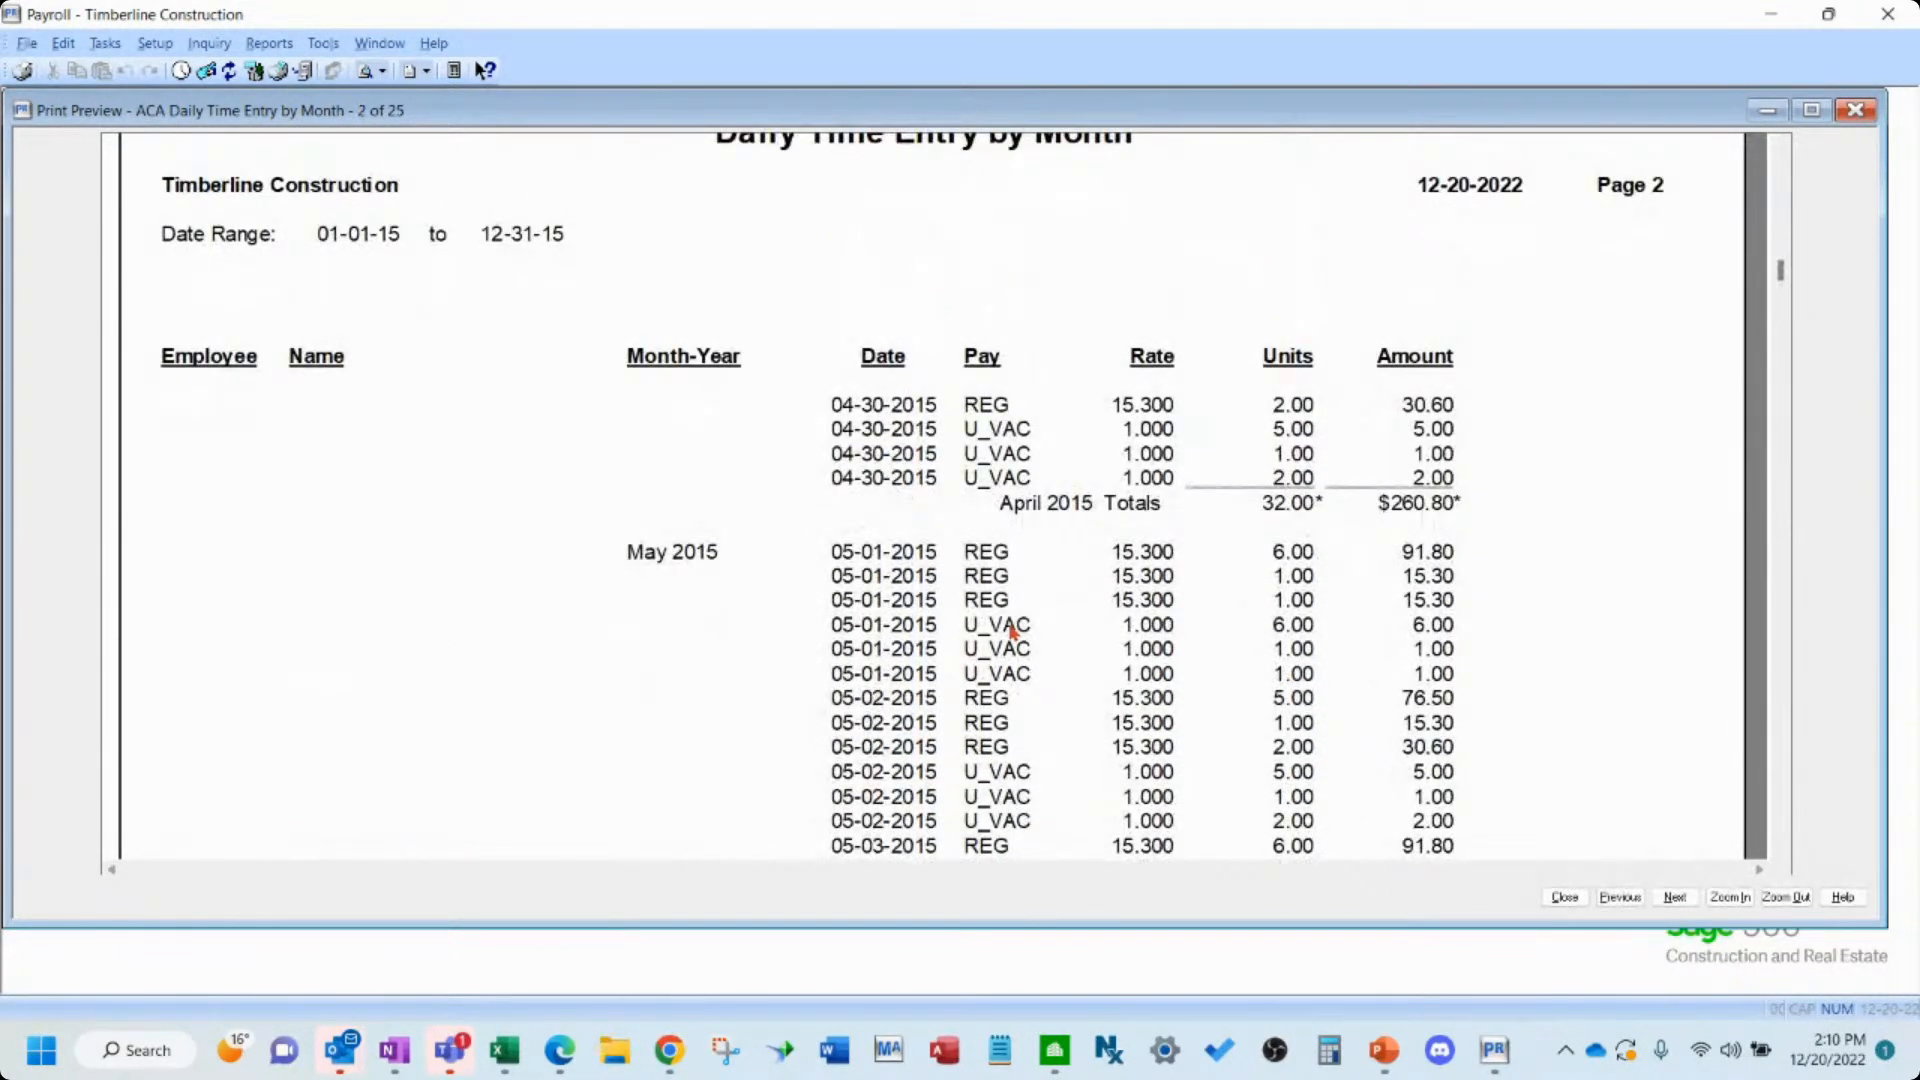
{"action": "scroll", "coordinate": [1013, 628], "scroll_direction": "down", "scroll_amount": 15}
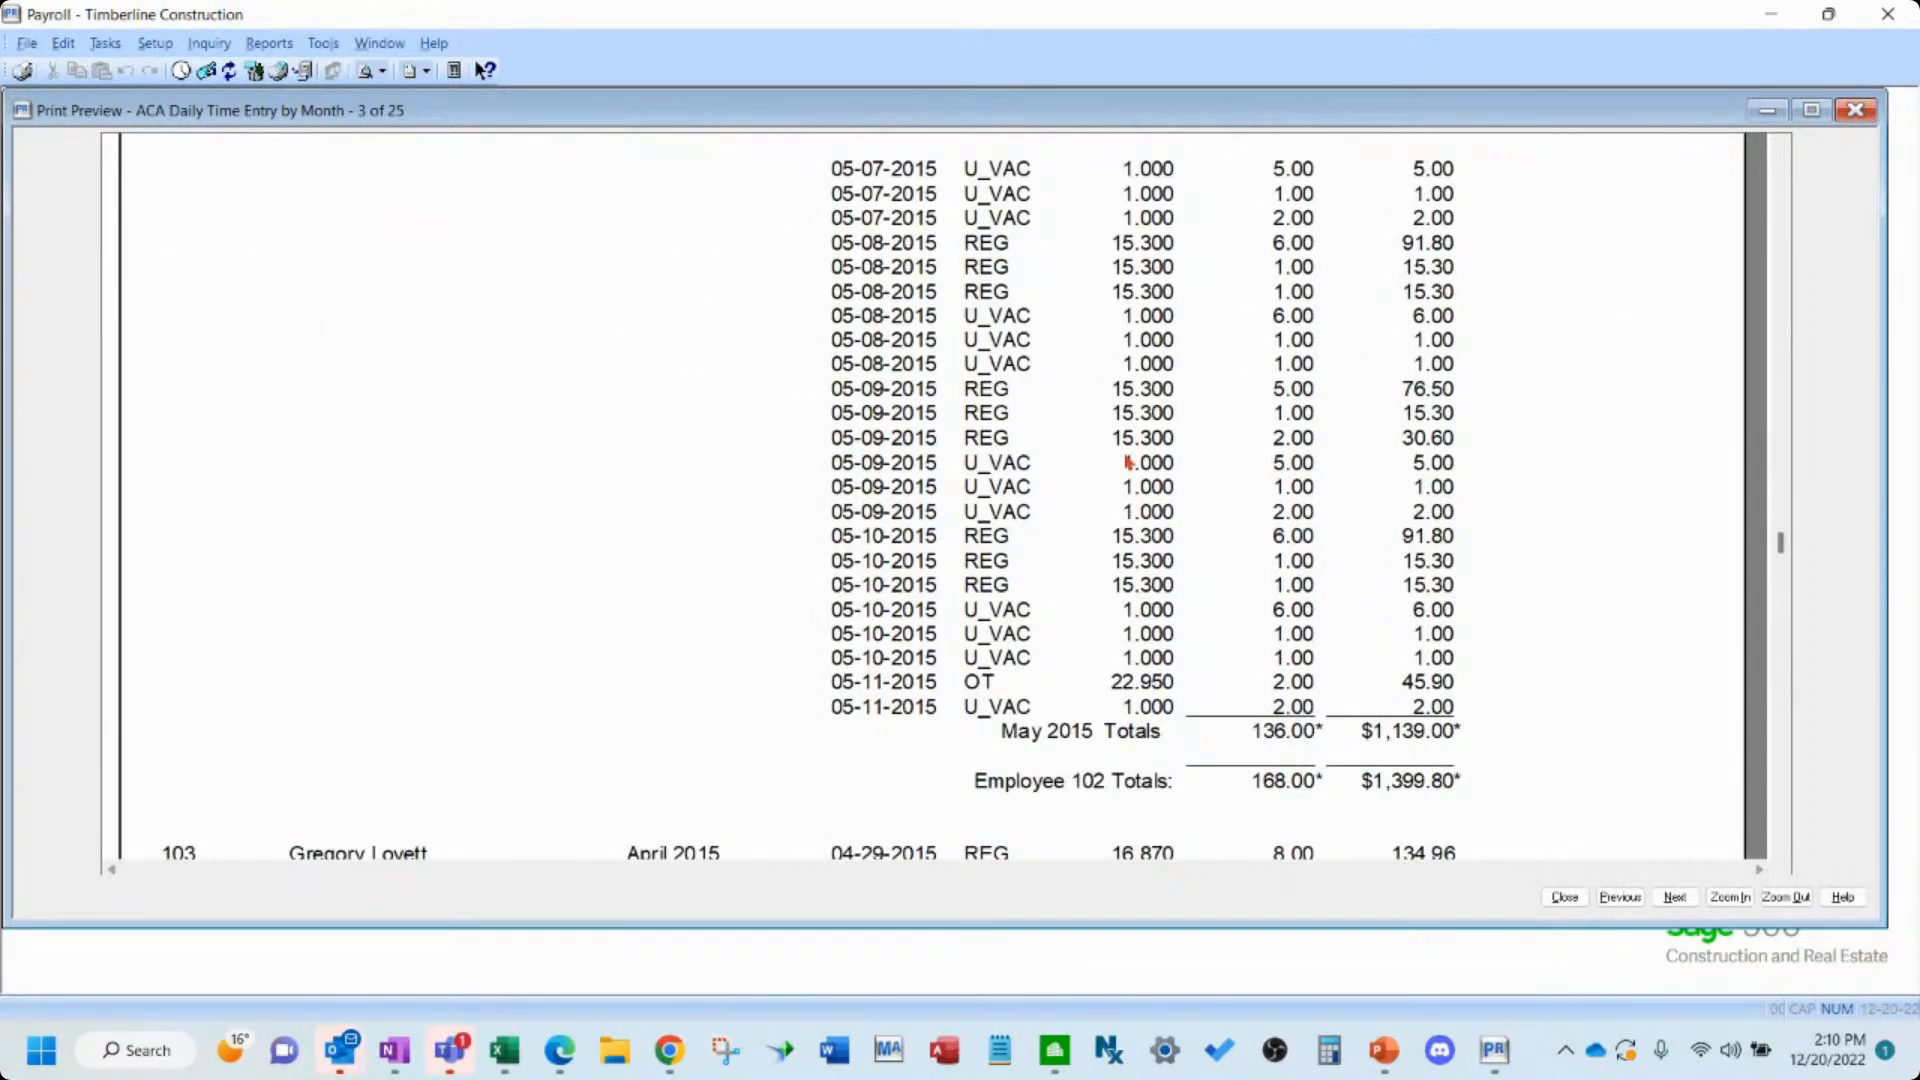
- Maximize the report preview and scroll through its pages down to the report totals
{"action": "left_click_drag", "start_coordinate": [1108, 113], "coordinate": [706, 262]}
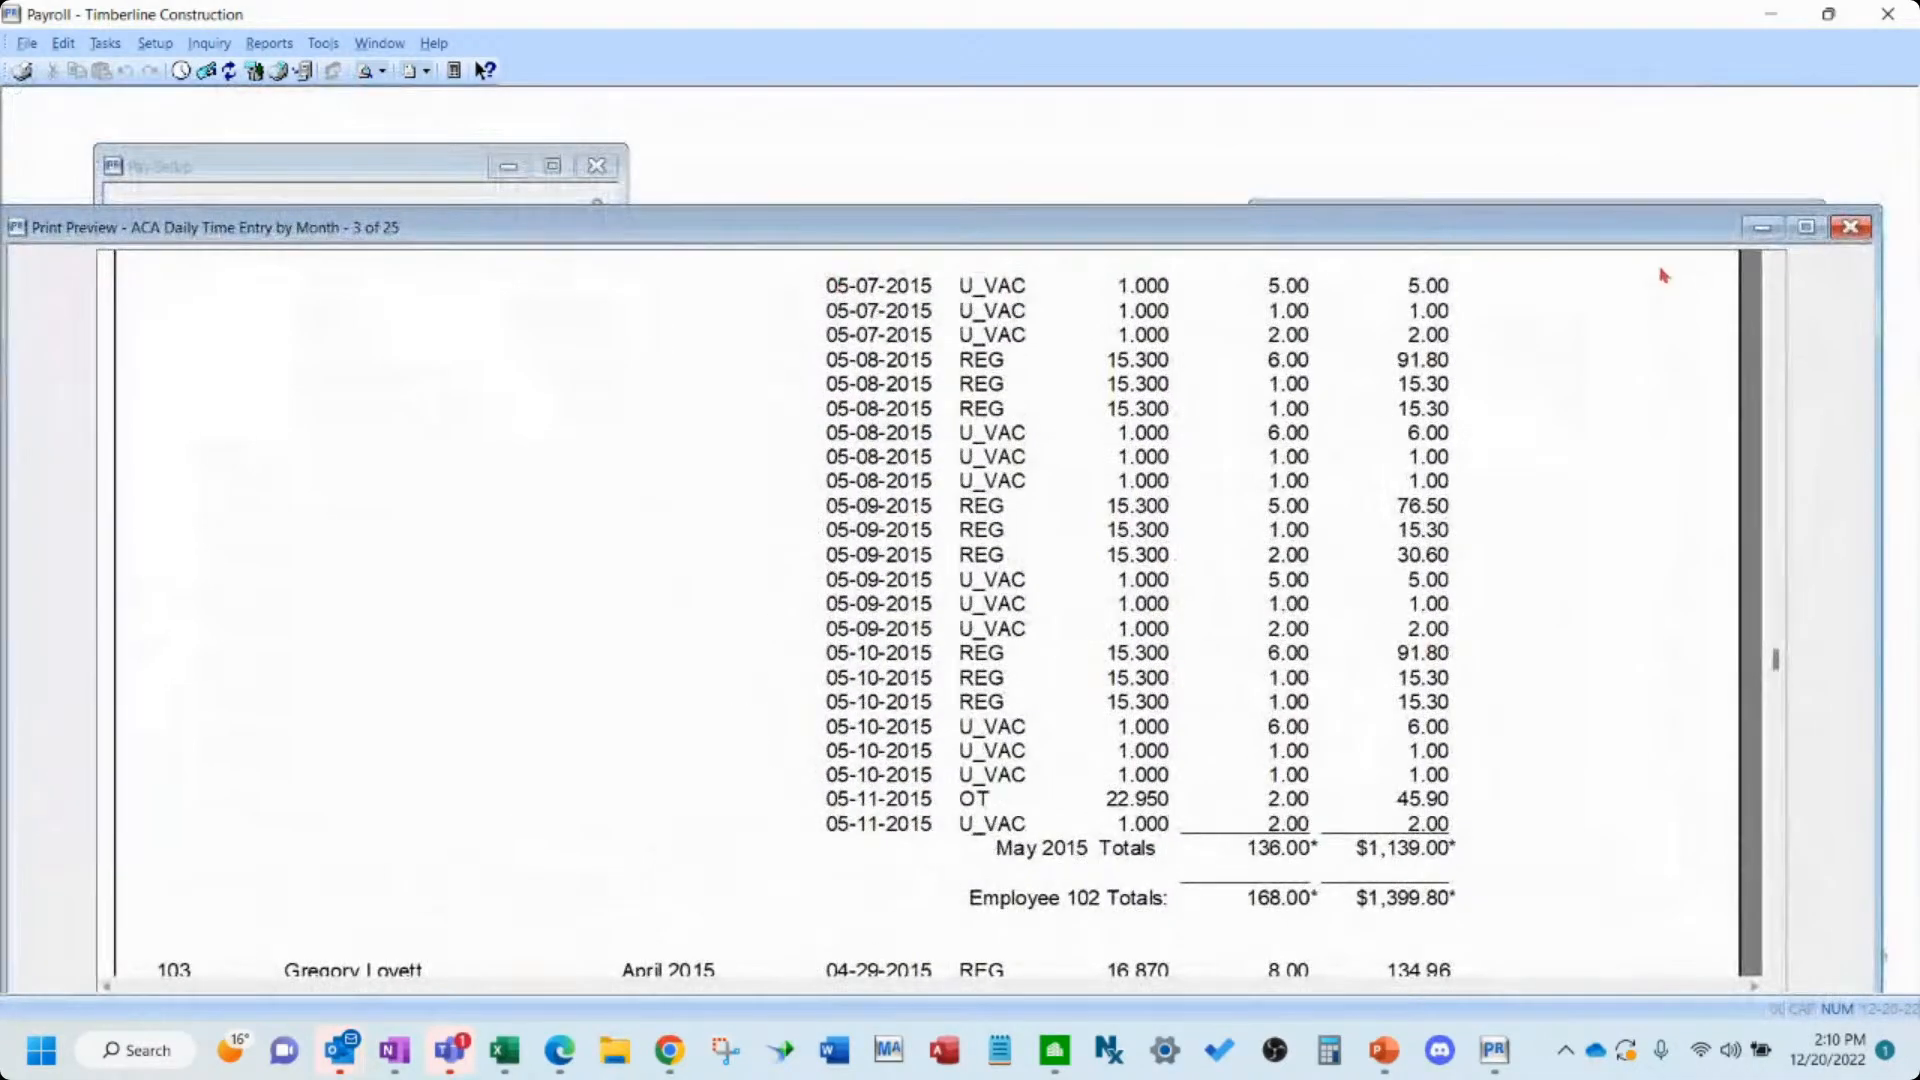
{"action": "left_click", "coordinate": [1822, 236]}
{"action": "scroll", "coordinate": [1079, 650], "scroll_direction": "down", "scroll_amount": 3}
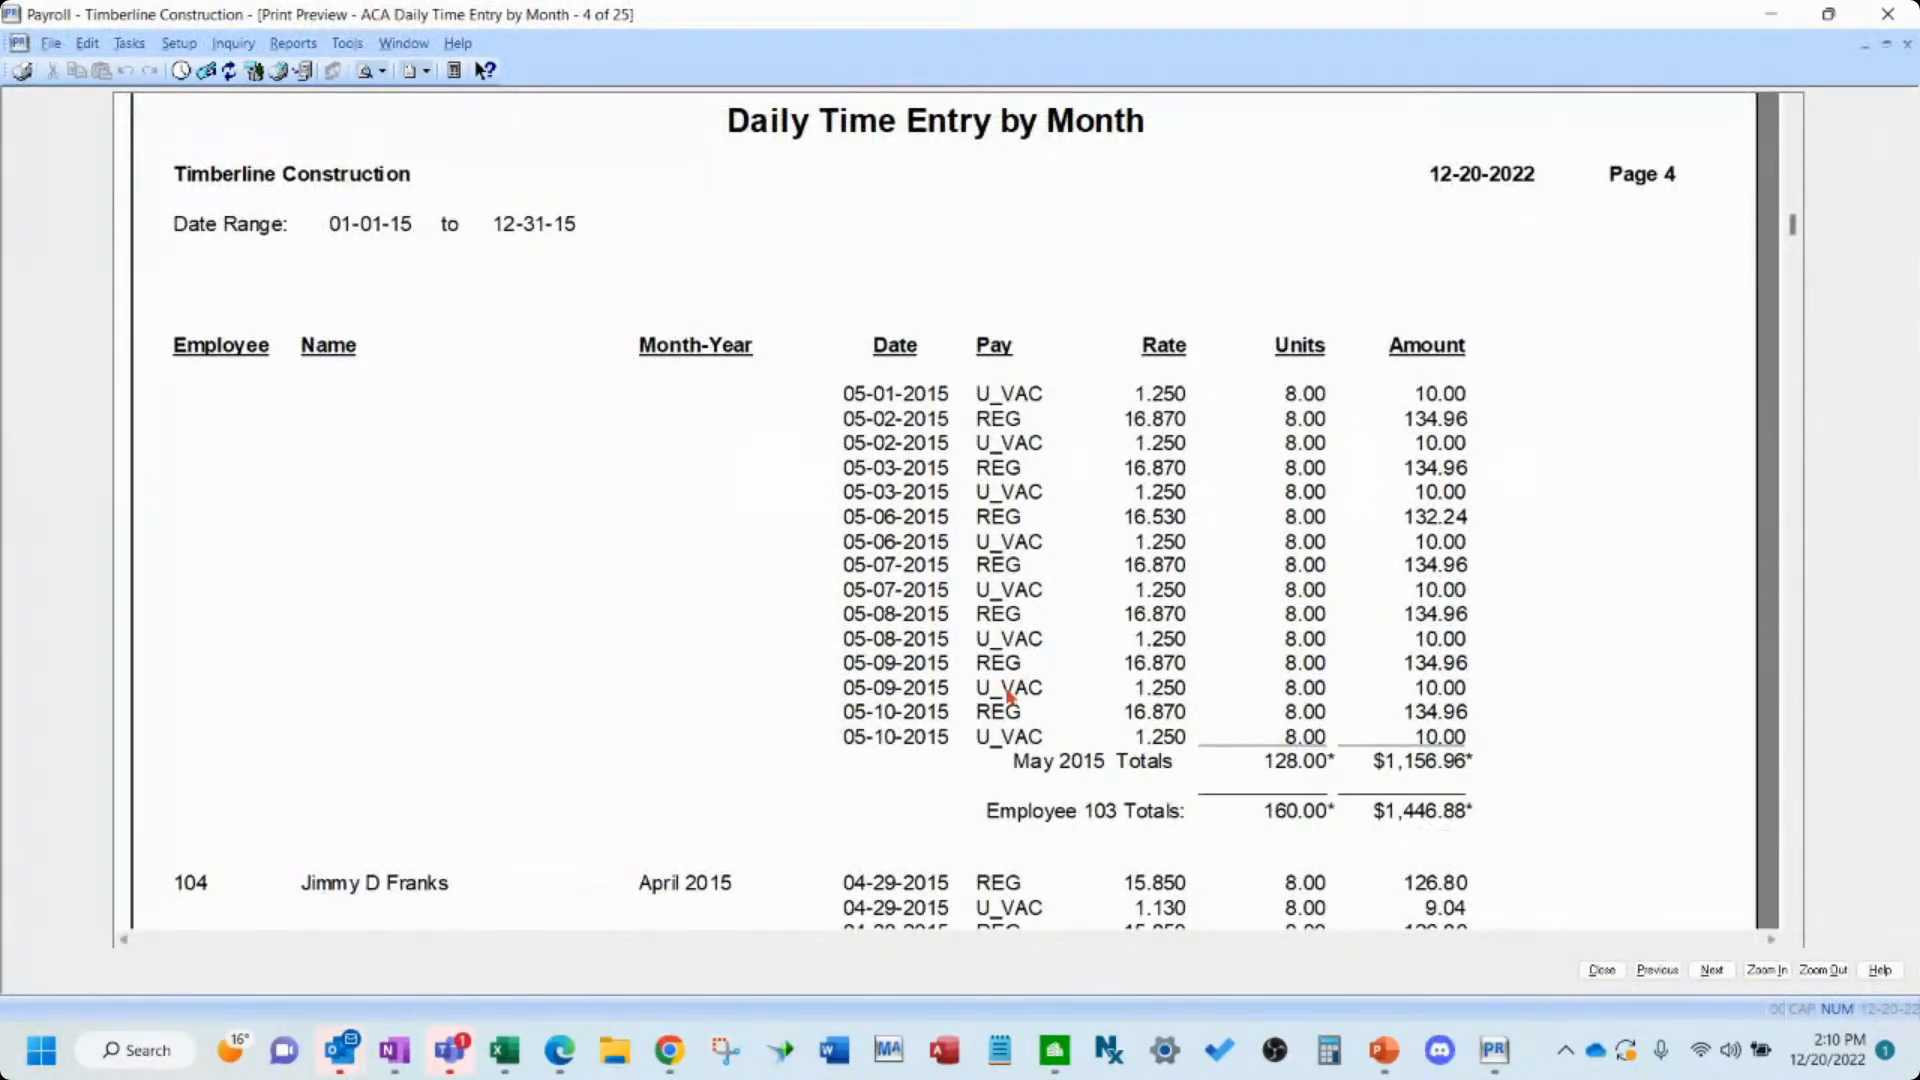
{"action": "scroll", "coordinate": [1008, 697], "scroll_direction": "down", "scroll_amount": 3}
{"action": "key", "text": "ctrl+End"}
{"action": "scroll", "coordinate": [1008, 697], "scroll_direction": "up", "scroll_amount": 10}
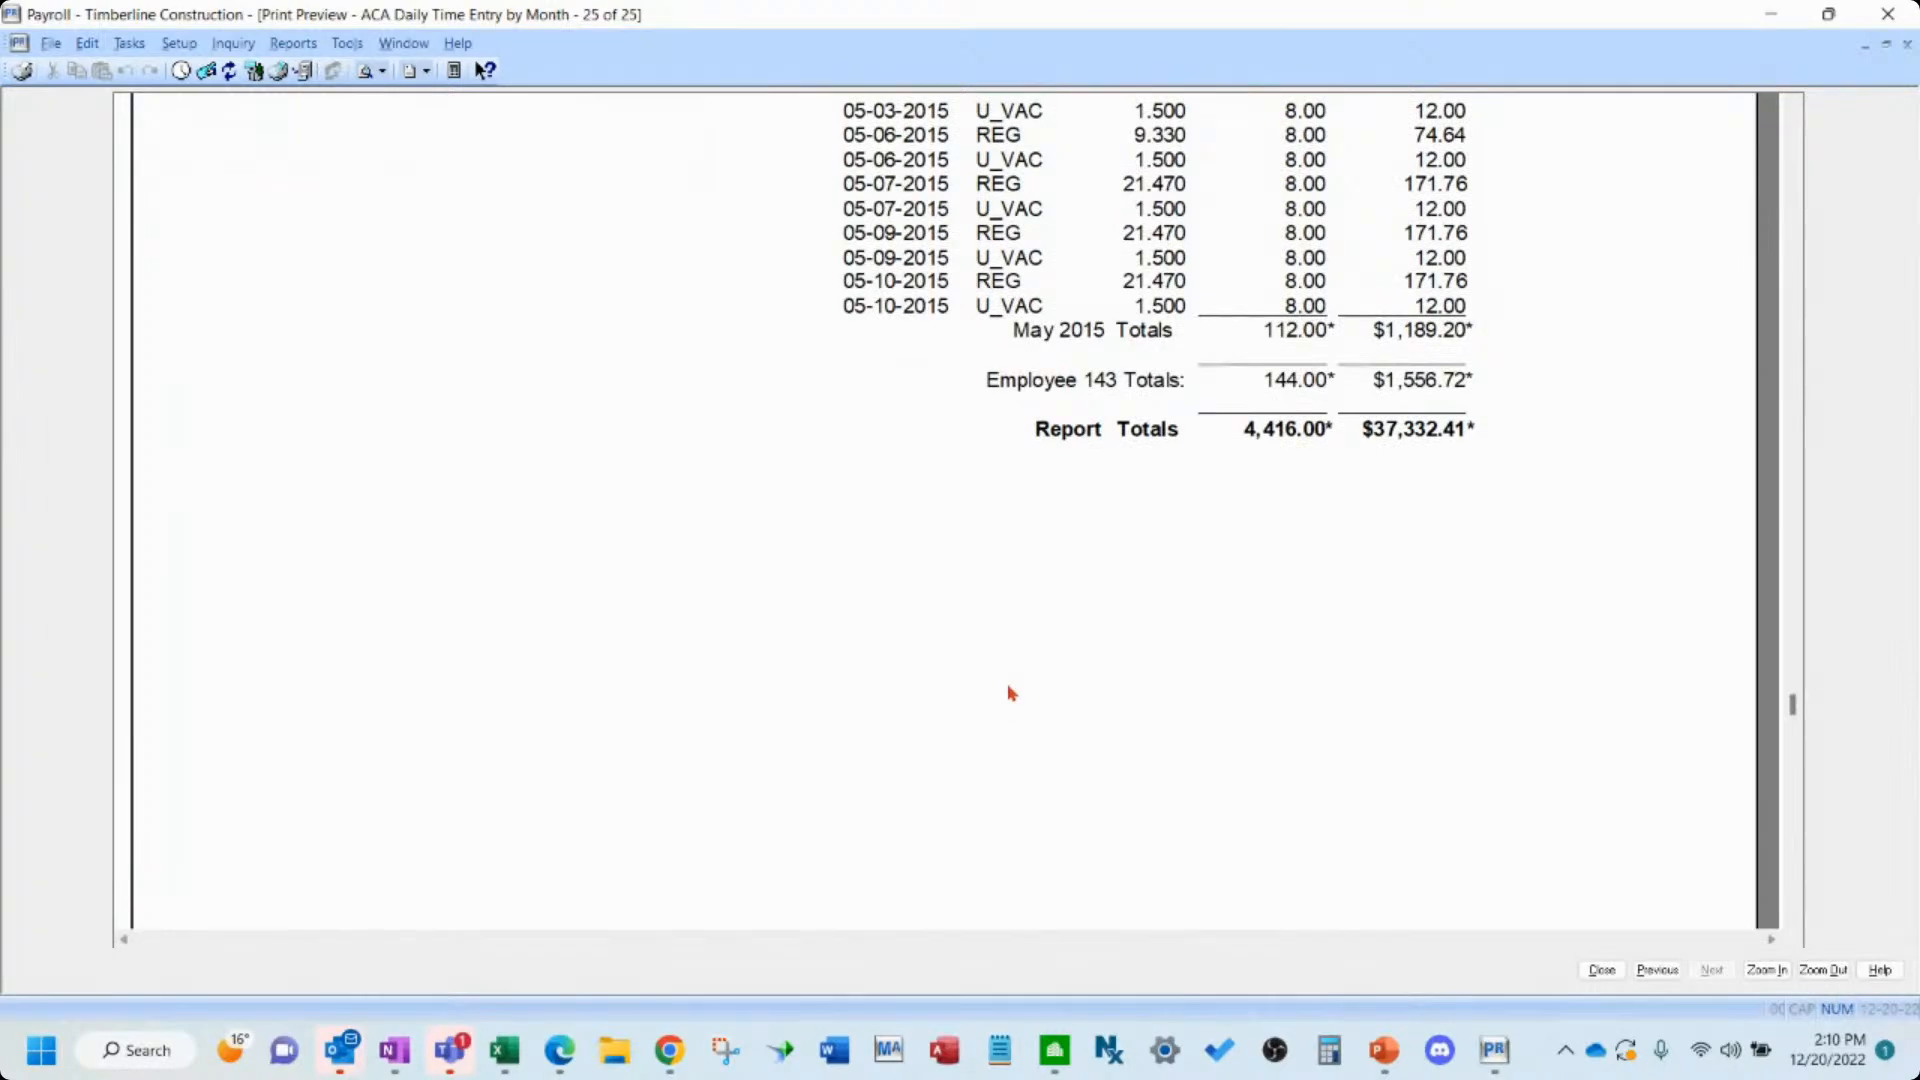
{"action": "scroll", "coordinate": [1012, 690], "scroll_direction": "up", "scroll_amount": 3}
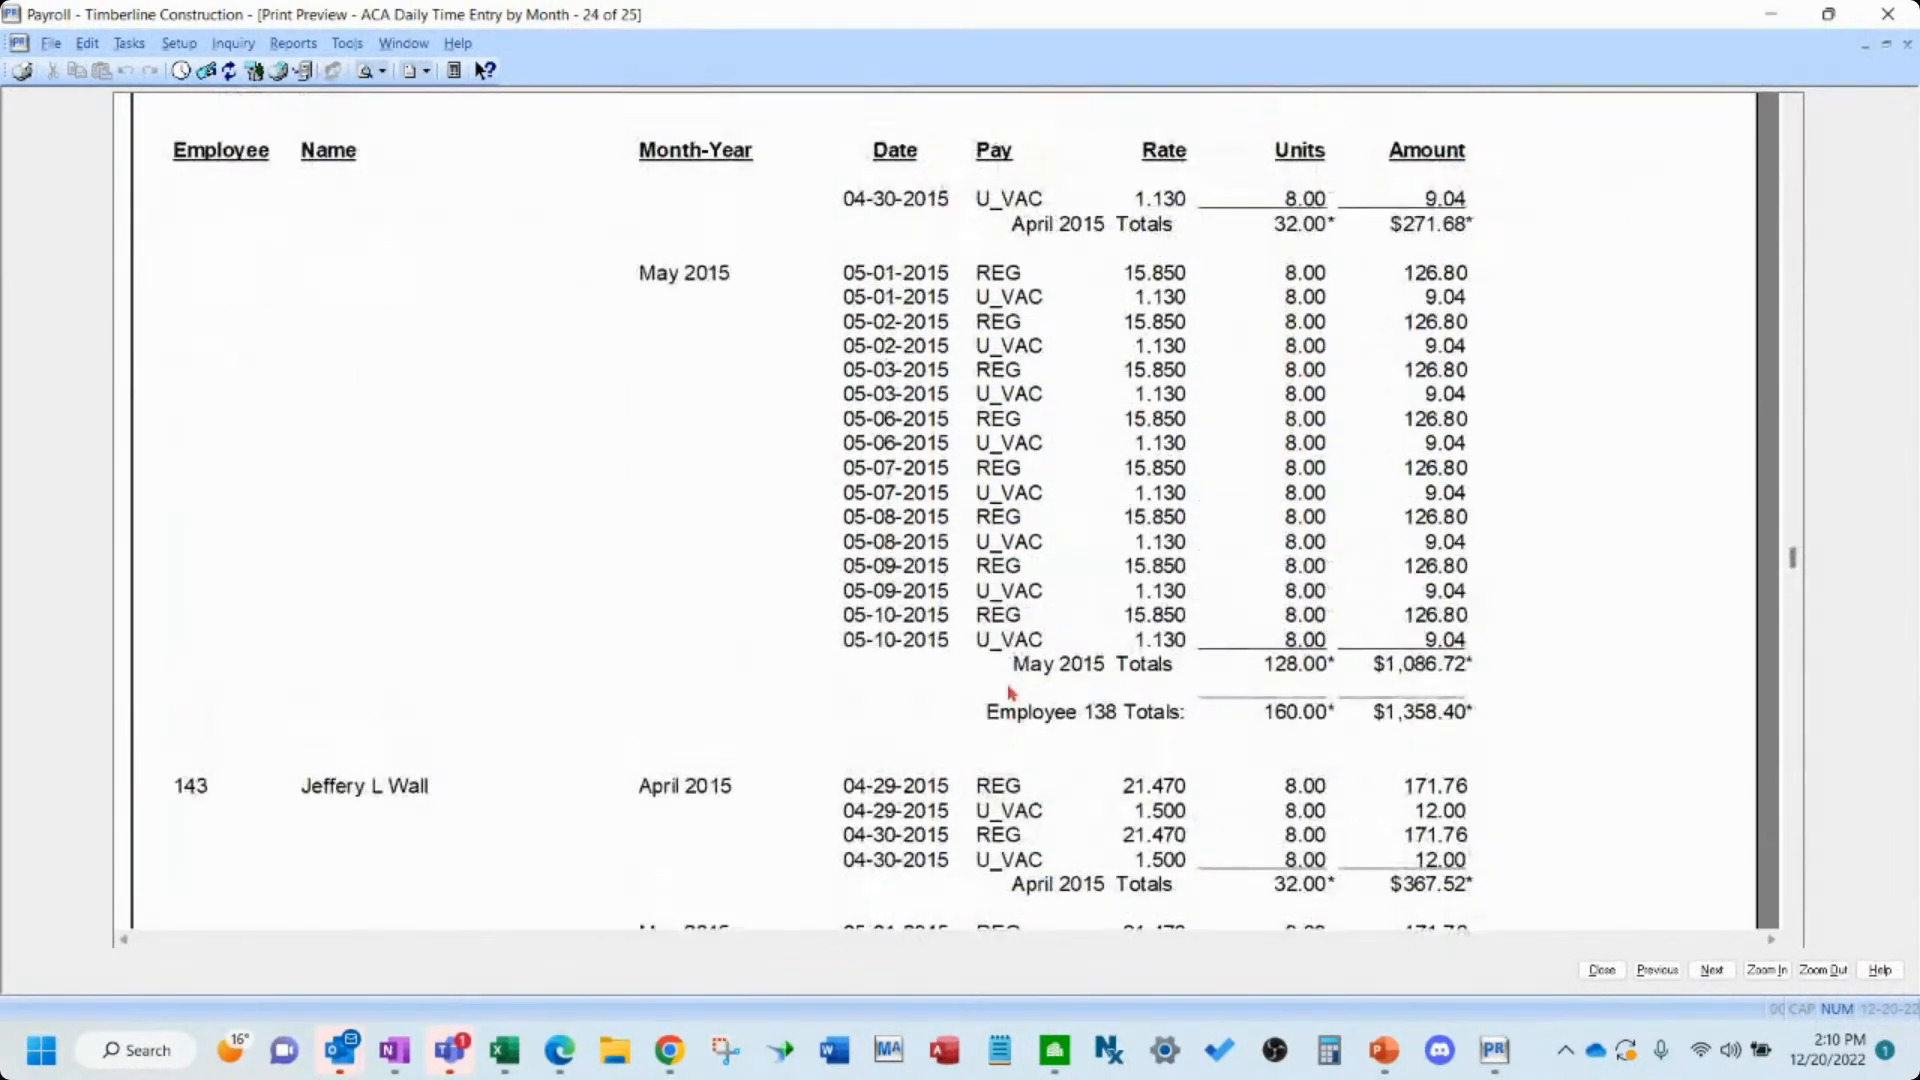
{"action": "scroll", "coordinate": [1015, 680], "scroll_direction": "up", "scroll_amount": 5}
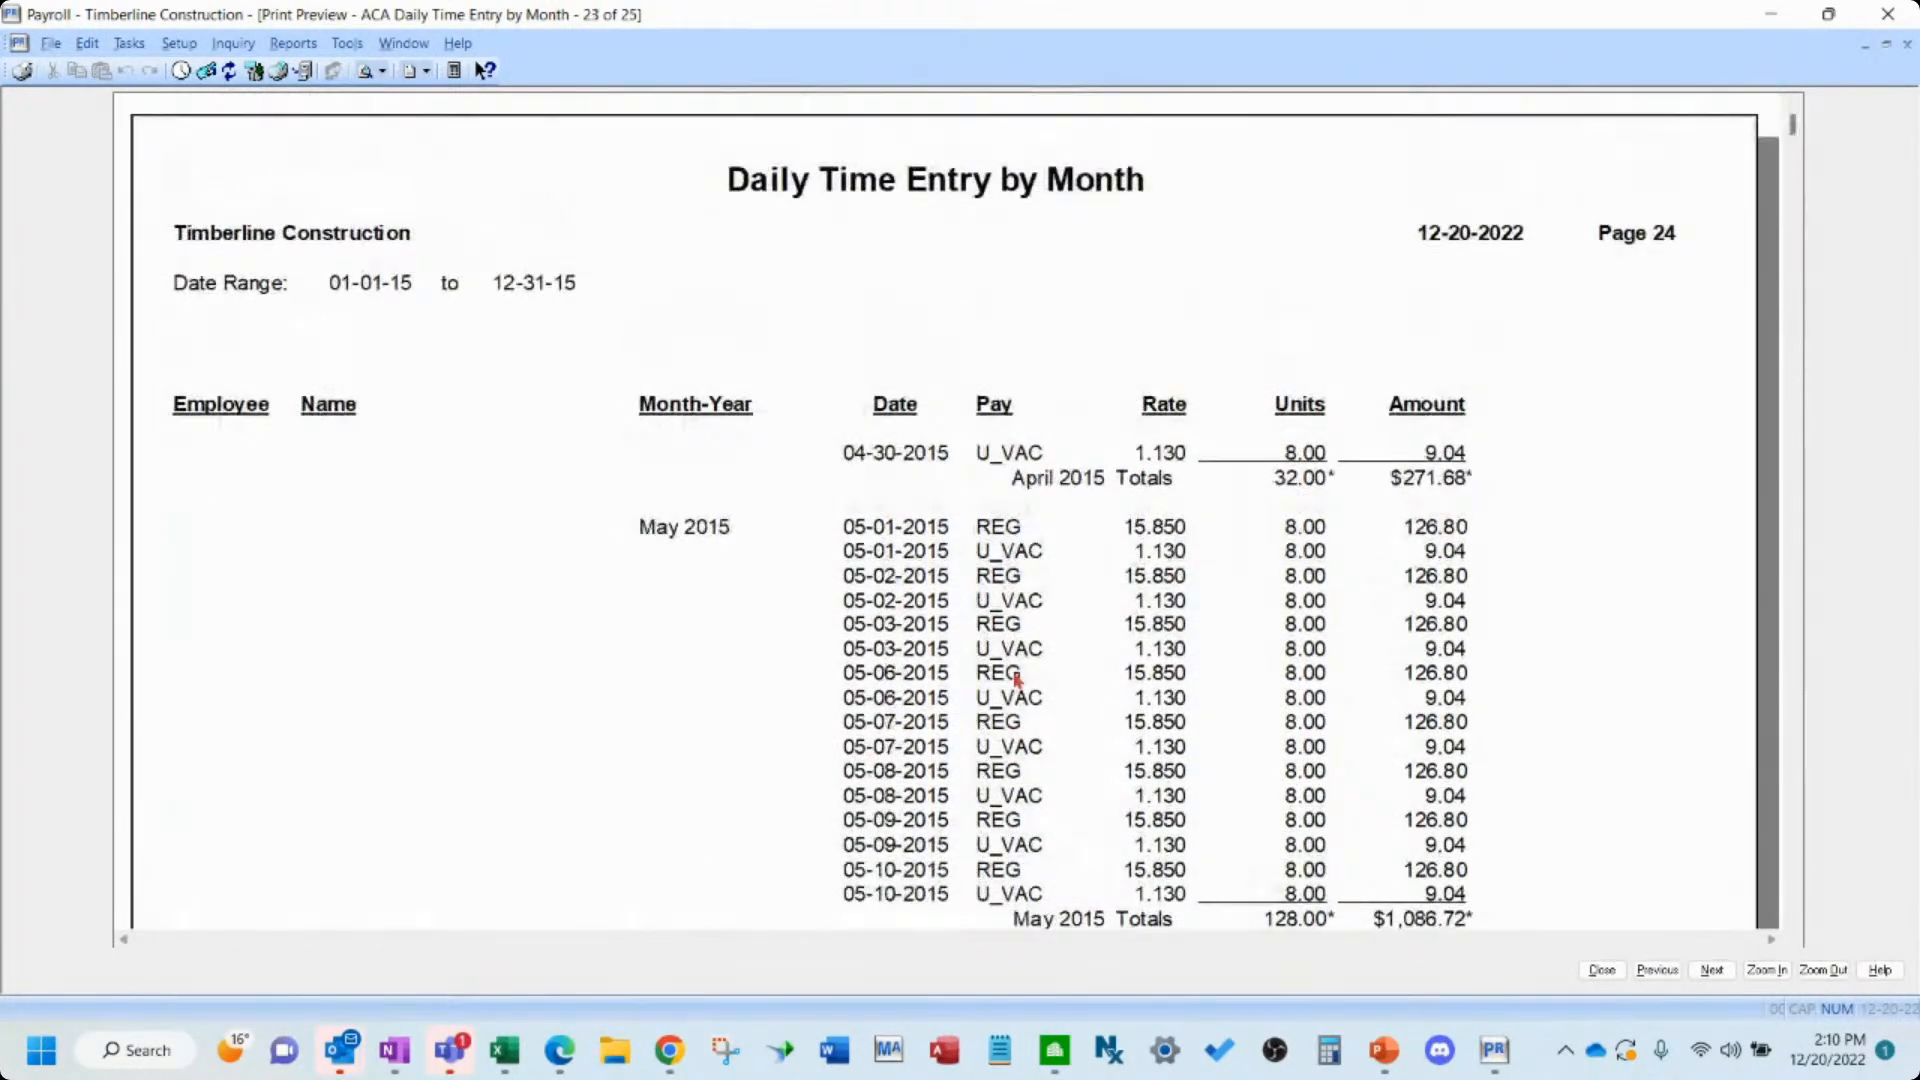
{"action": "scroll", "coordinate": [1017, 681], "scroll_direction": "up", "scroll_amount": 3}
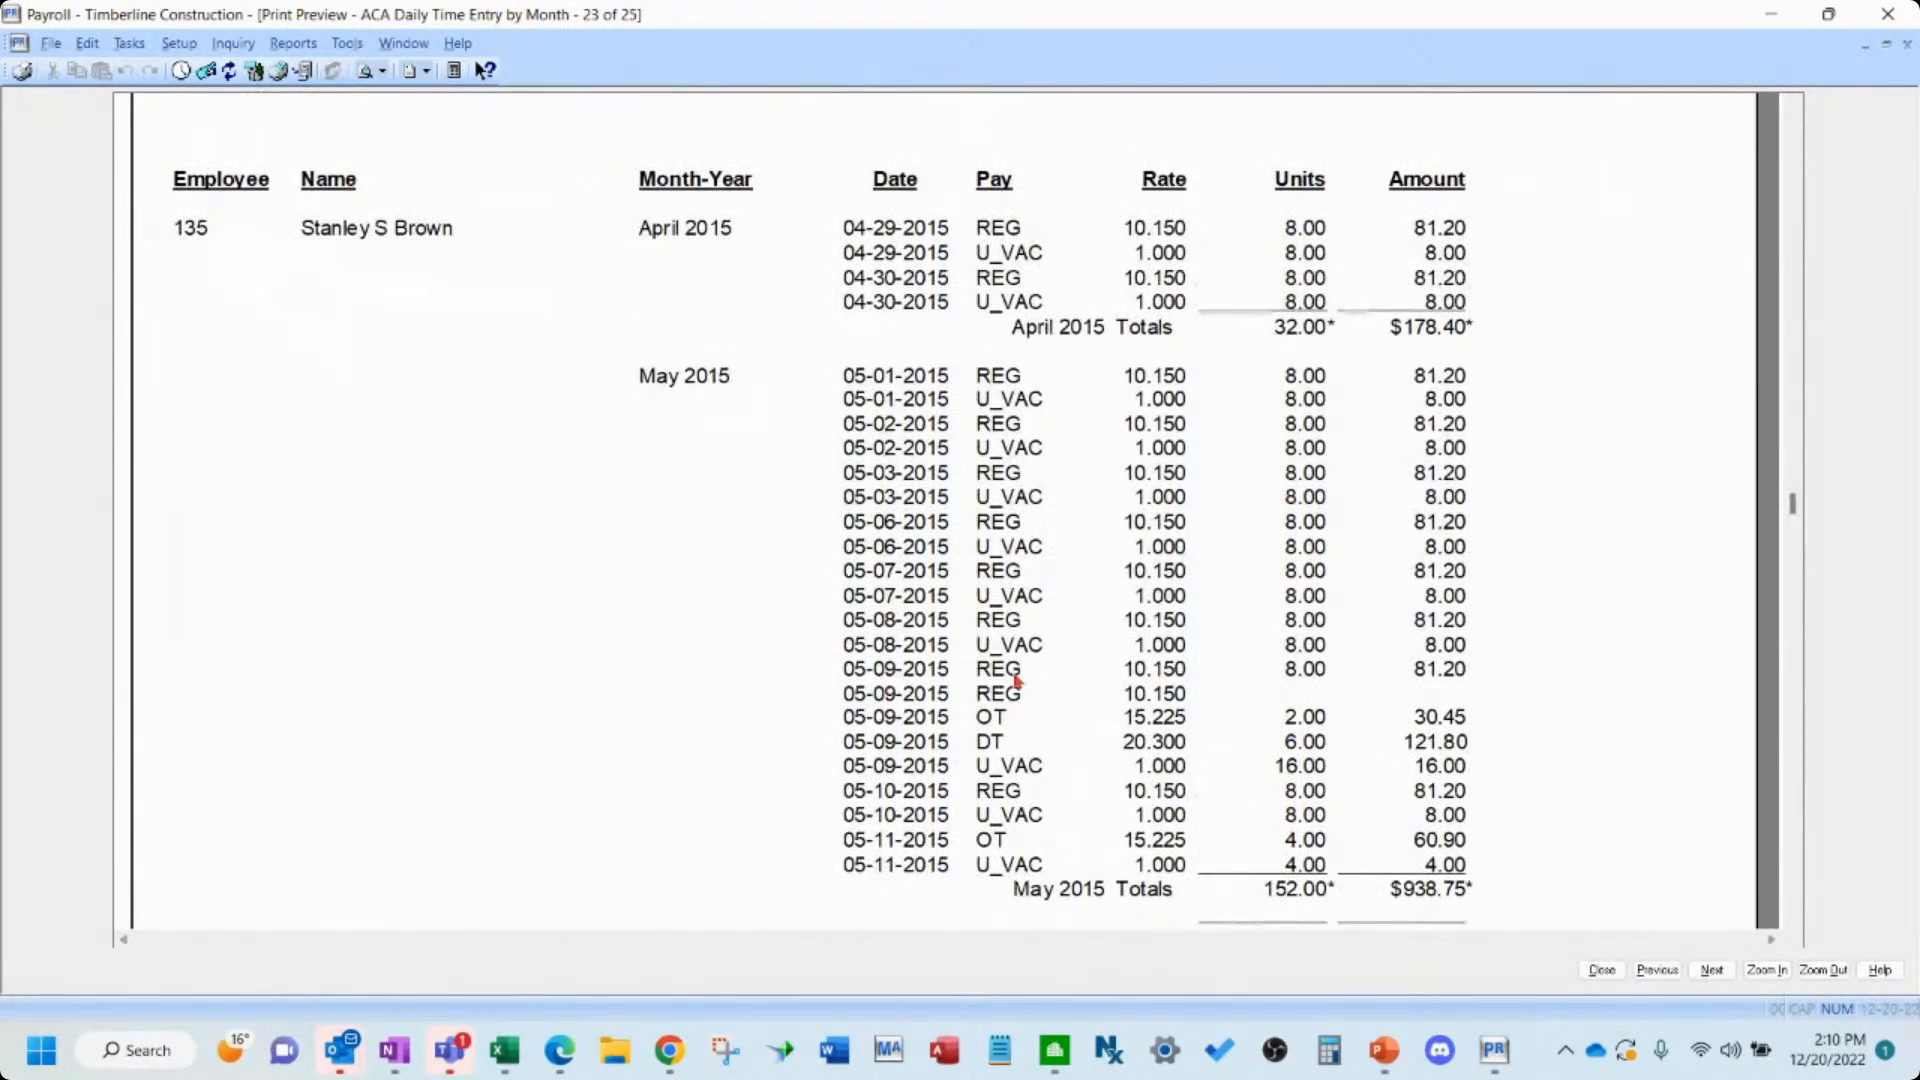
{"action": "scroll", "coordinate": [1017, 680], "scroll_direction": "down", "scroll_amount": 3}
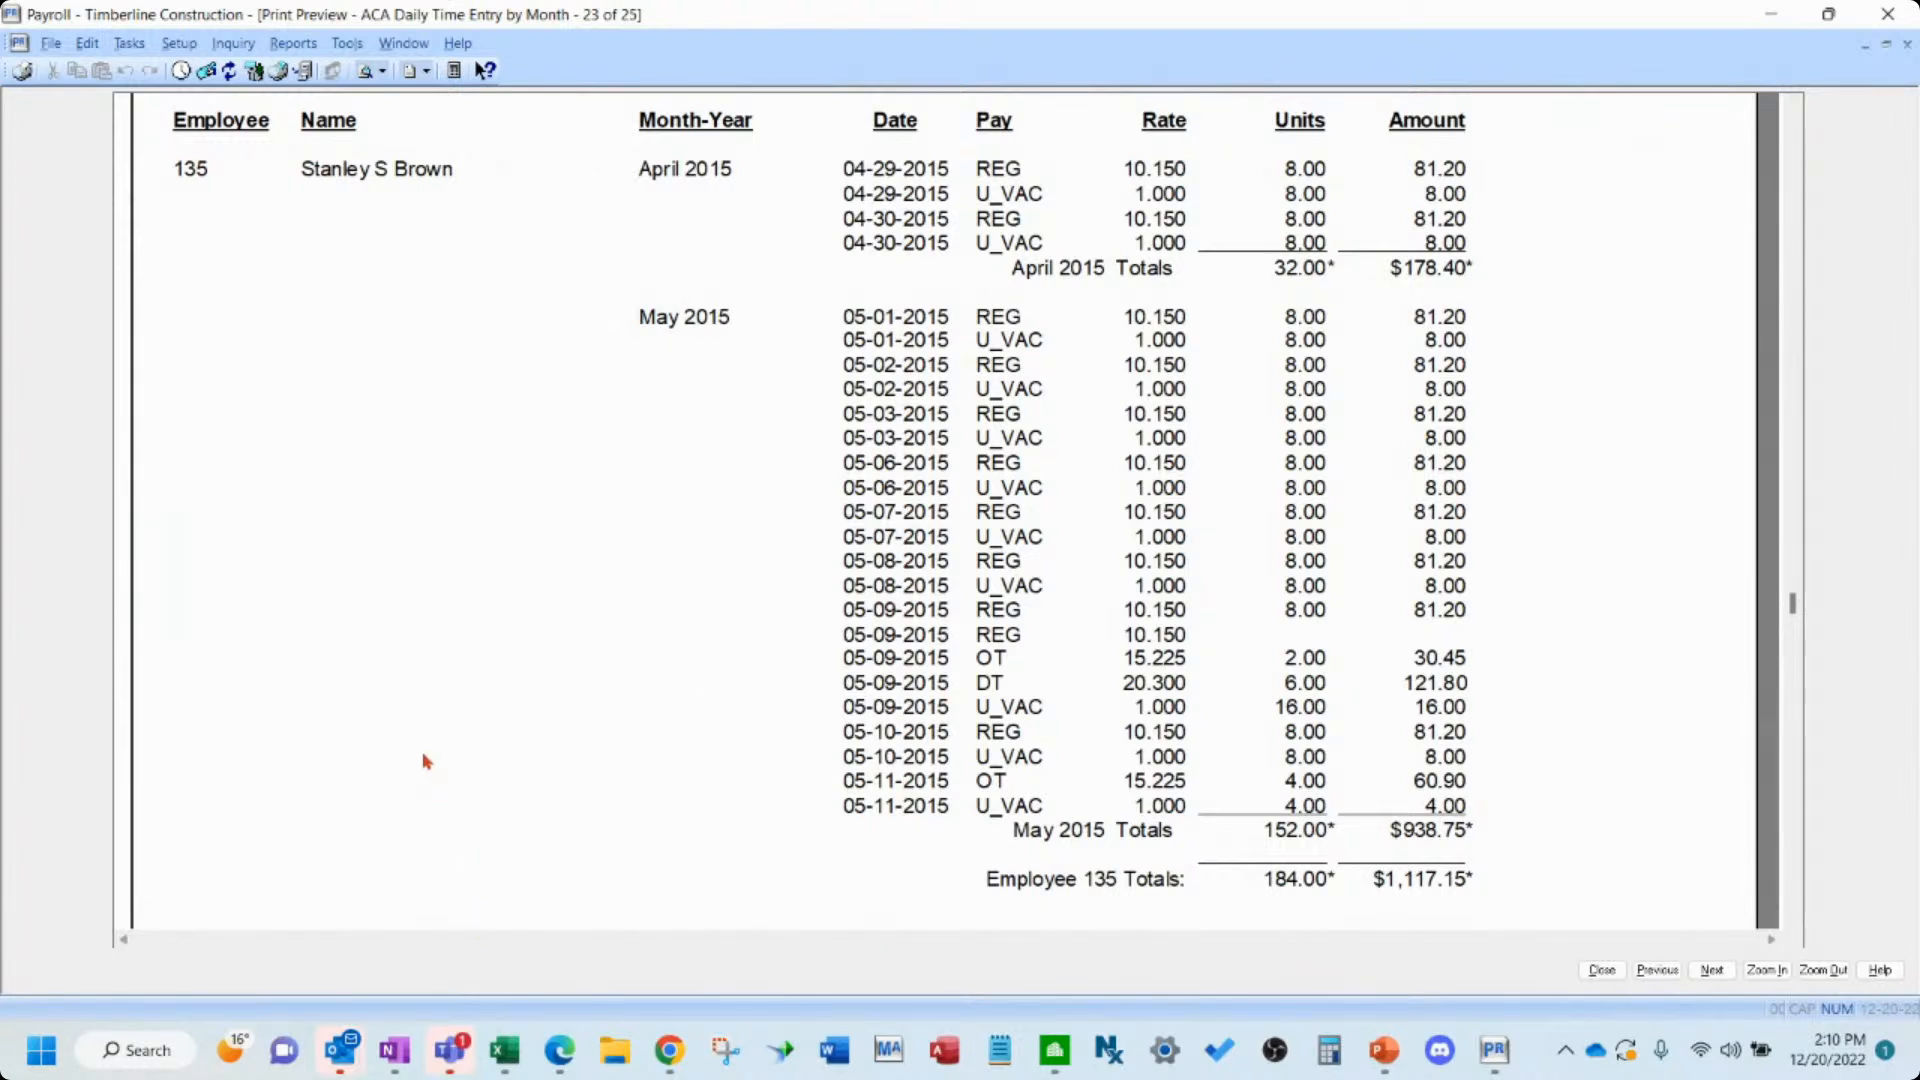
- Open the ACA Hours Allocated report options and cancel them
{"action": "left_click", "coordinate": [302, 48]}
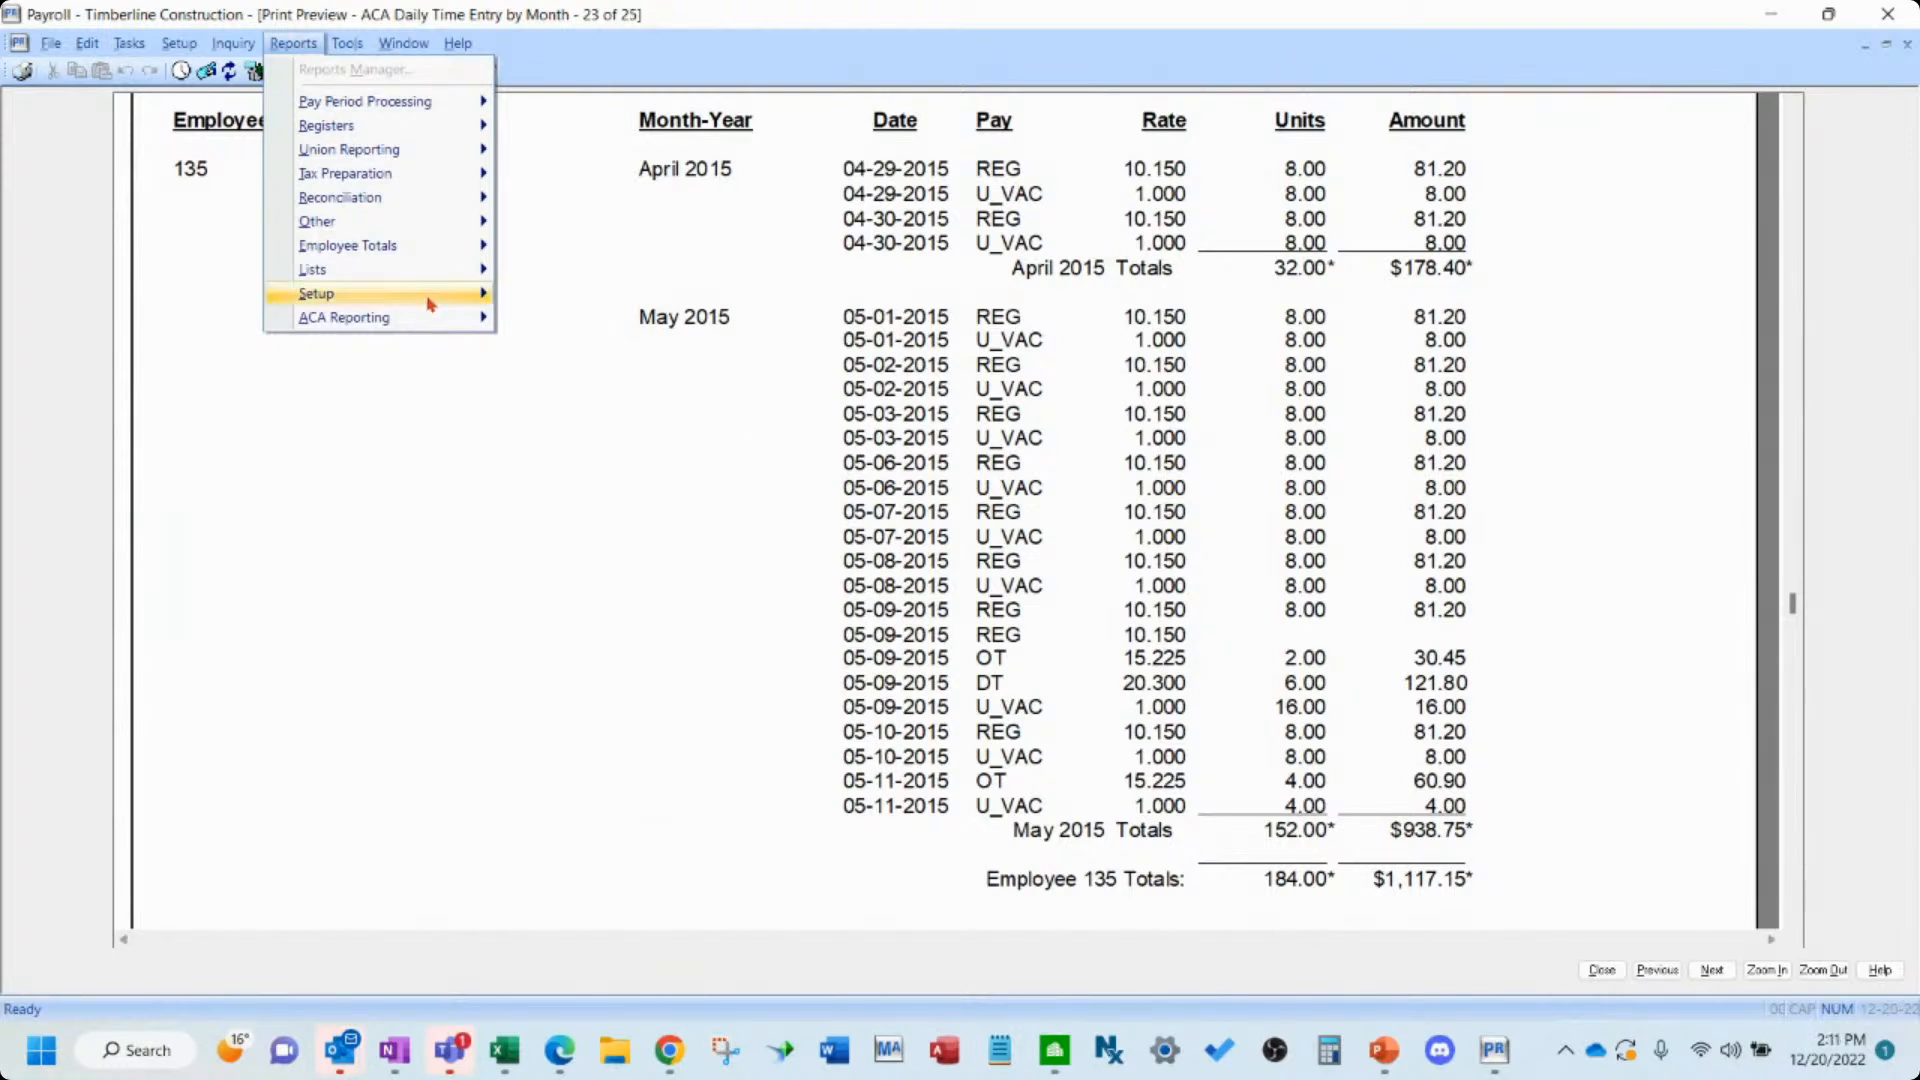
{"action": "mouse_move", "coordinate": [385, 320]}
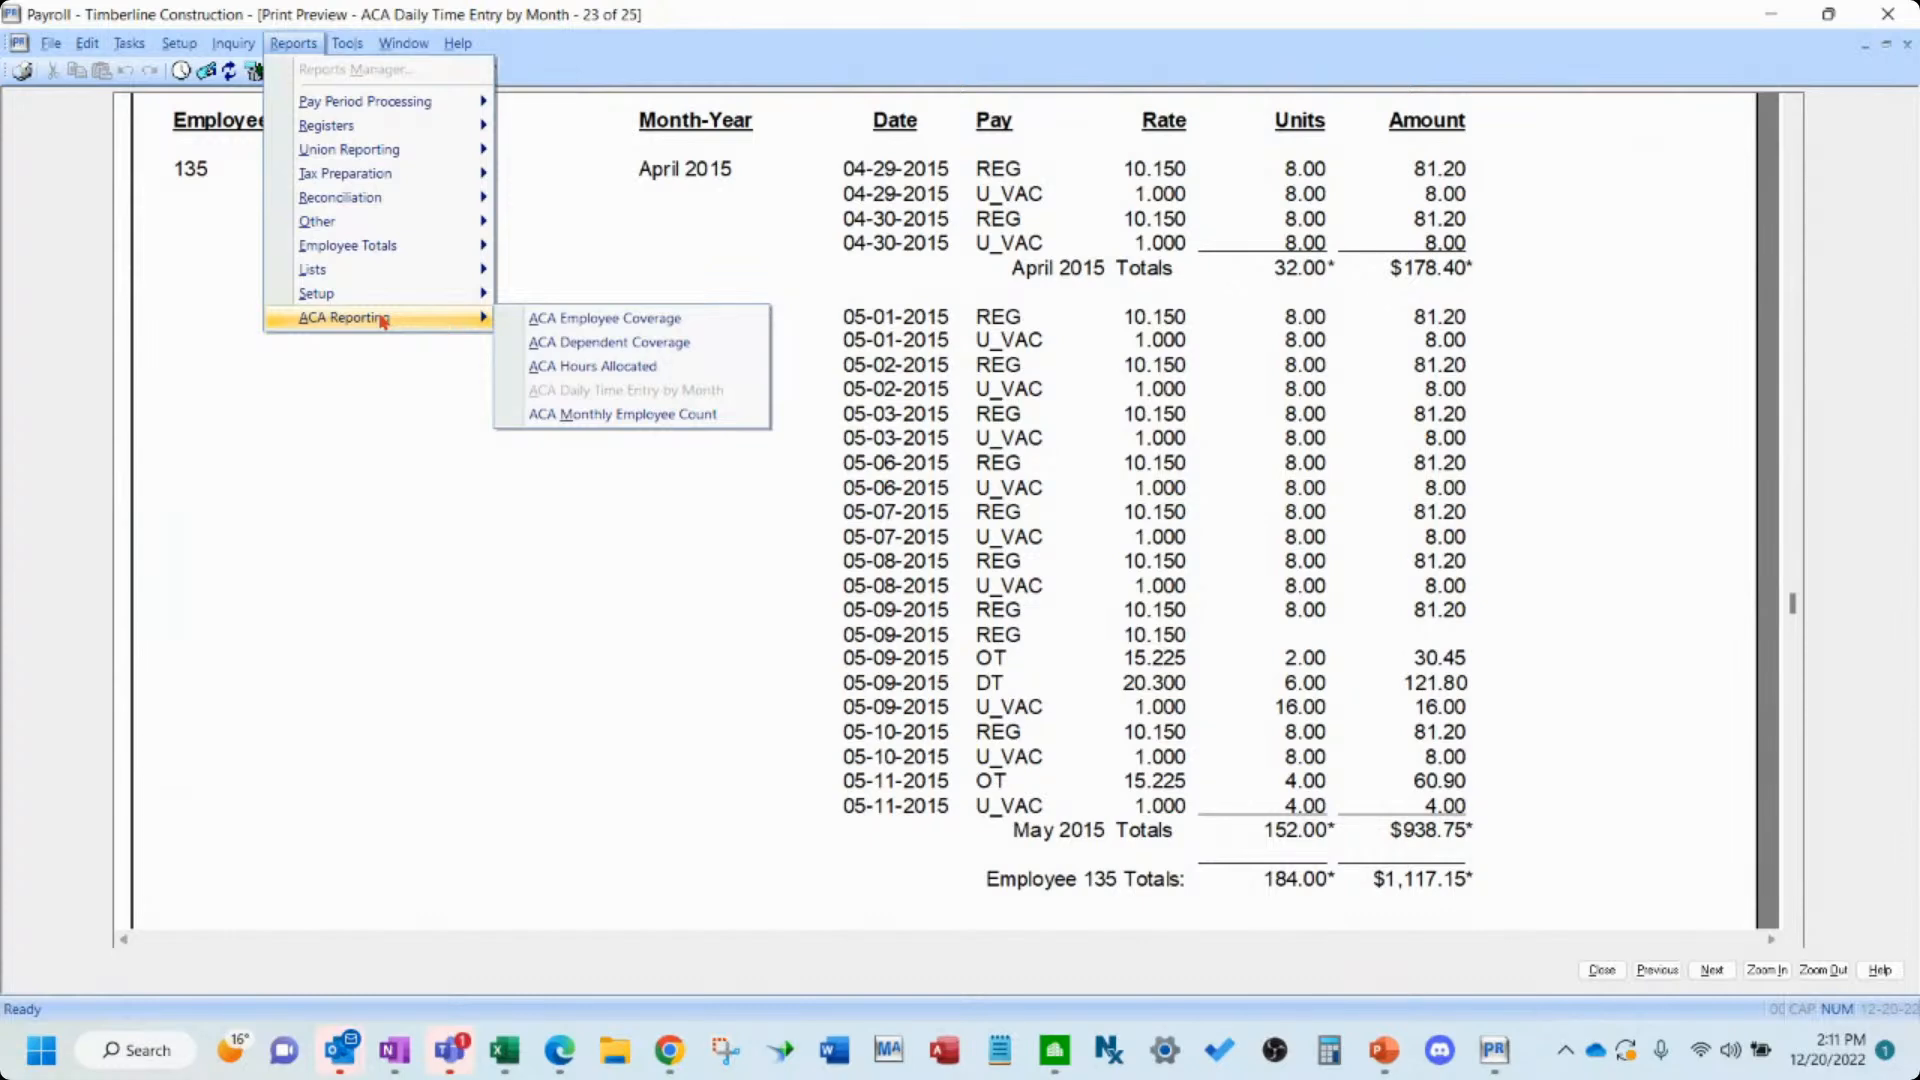
{"action": "left_click", "coordinate": [612, 370]}
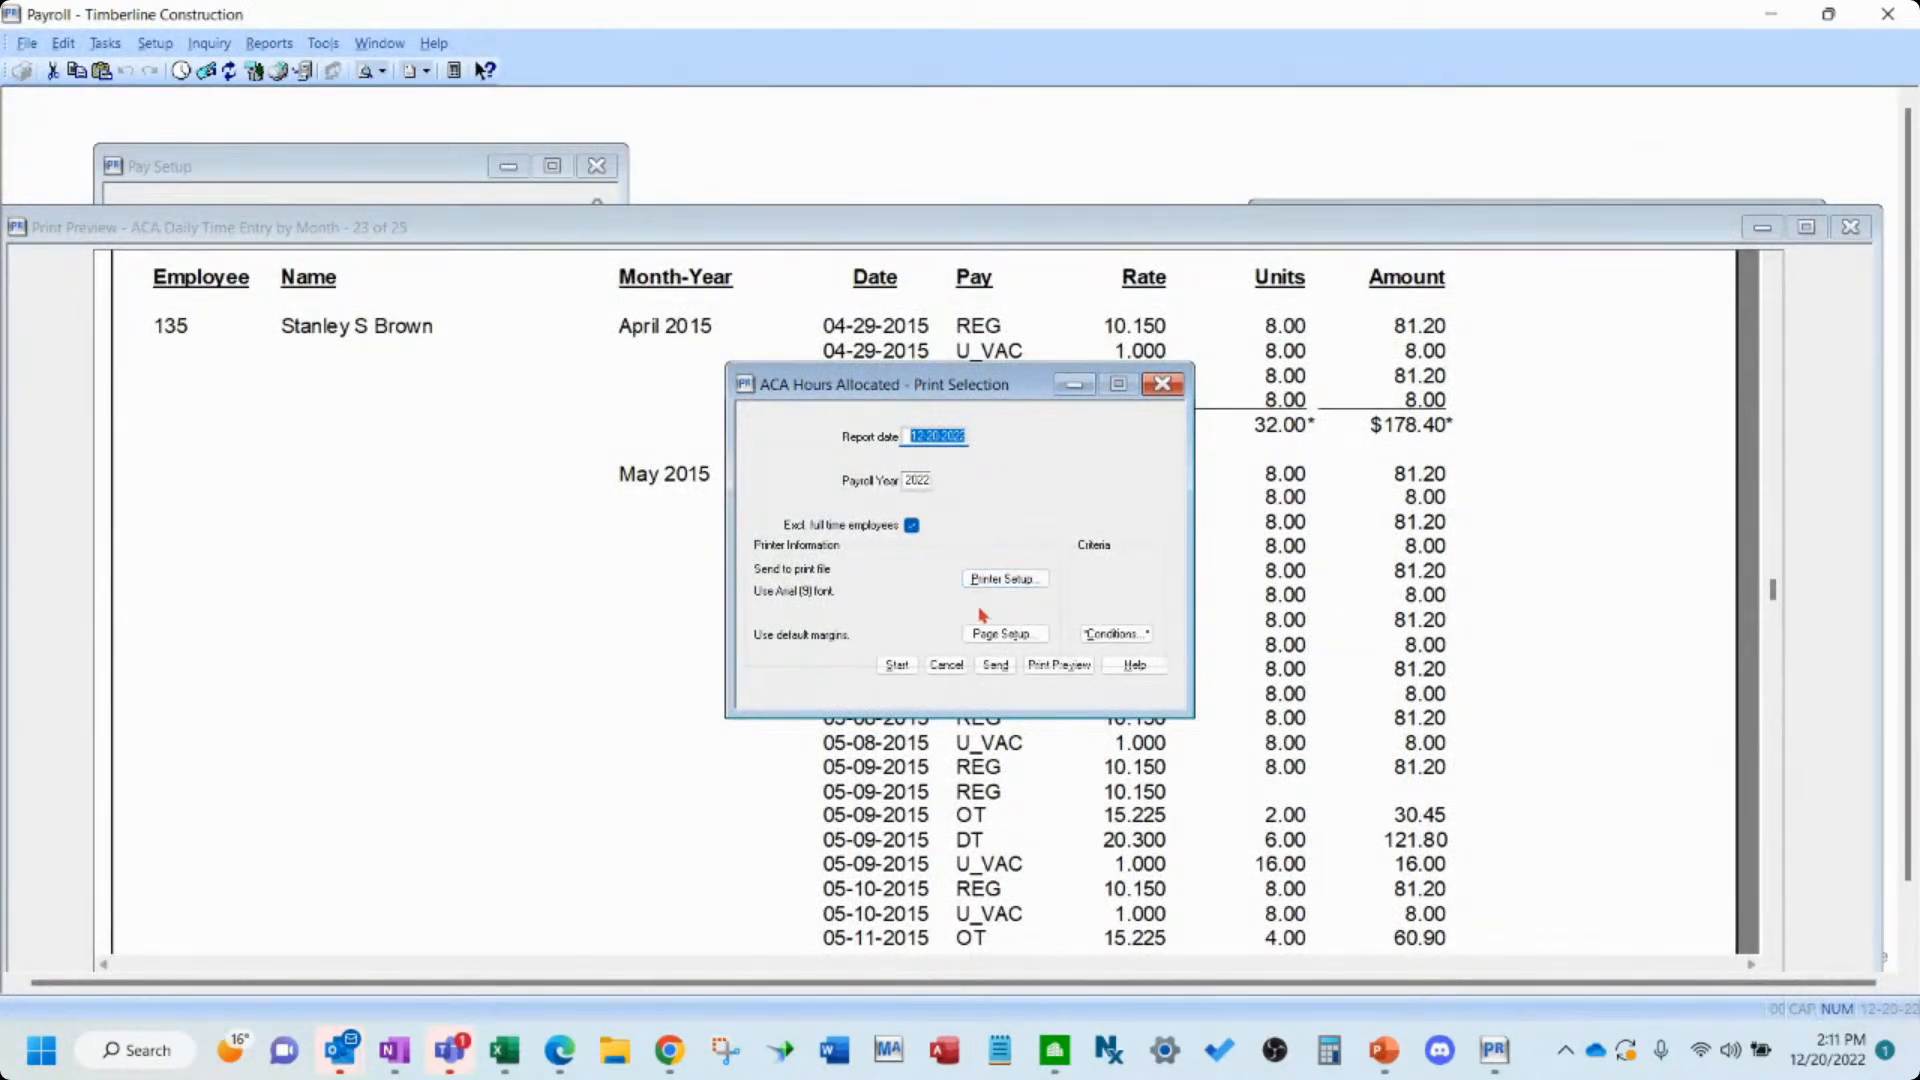
{"action": "left_click", "coordinate": [945, 665]}
{"action": "left_click", "coordinate": [269, 43]}
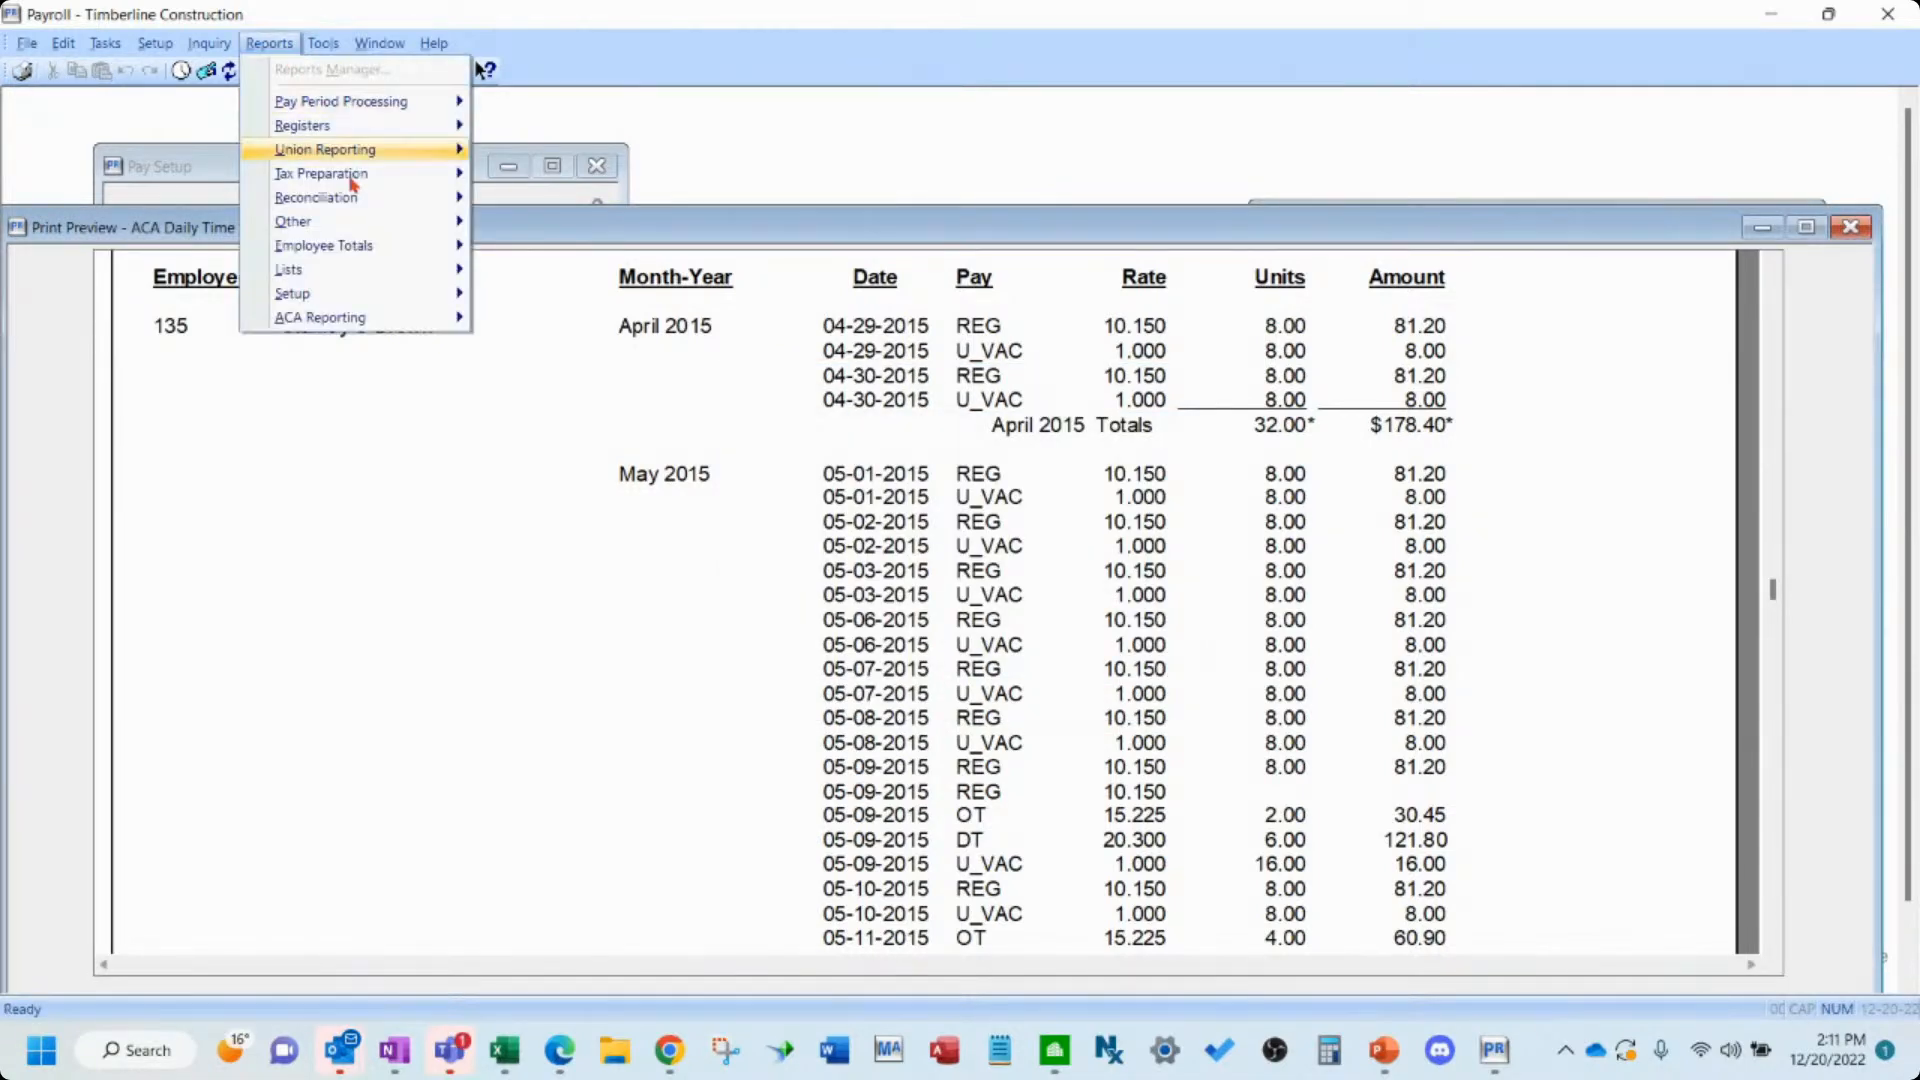
{"action": "mouse_move", "coordinate": [352, 320]}
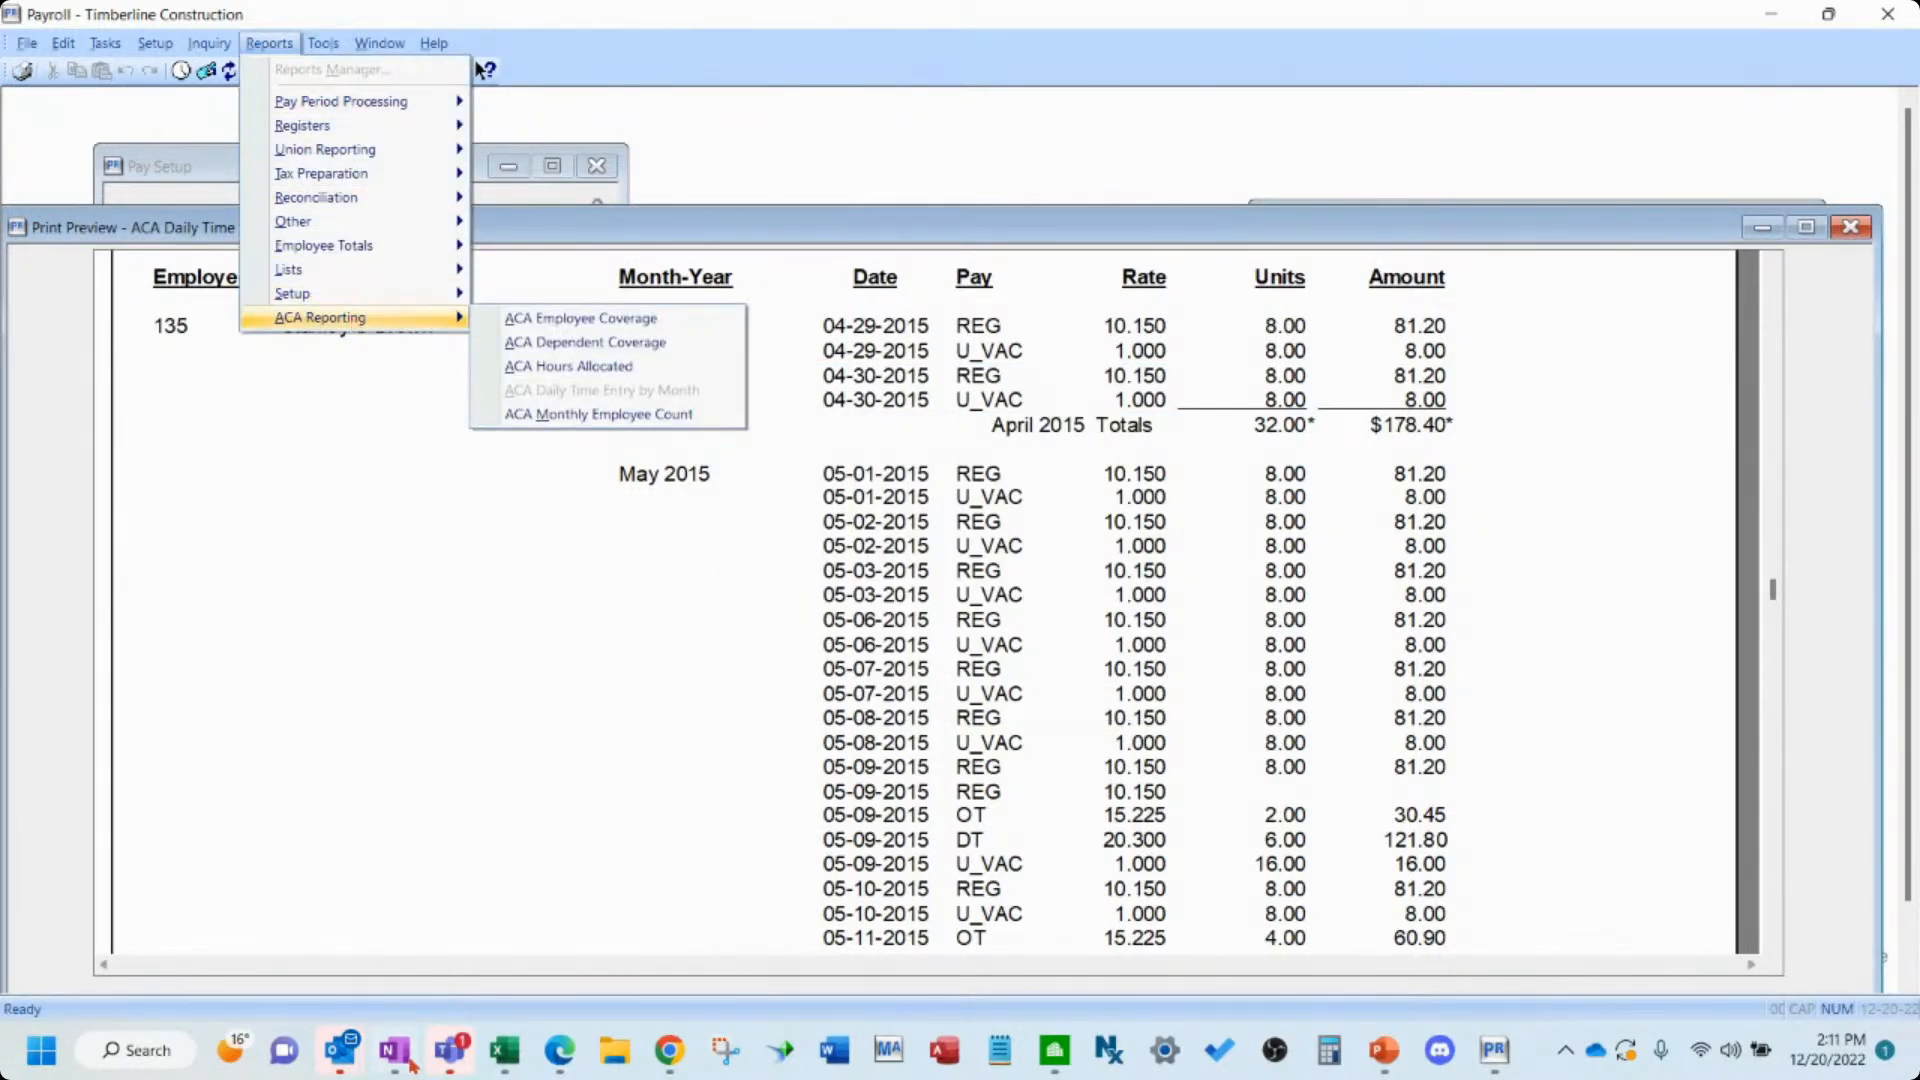
{"action": "left_click", "coordinate": [395, 1050]}
{"action": "key", "text": "alt+Tab"}
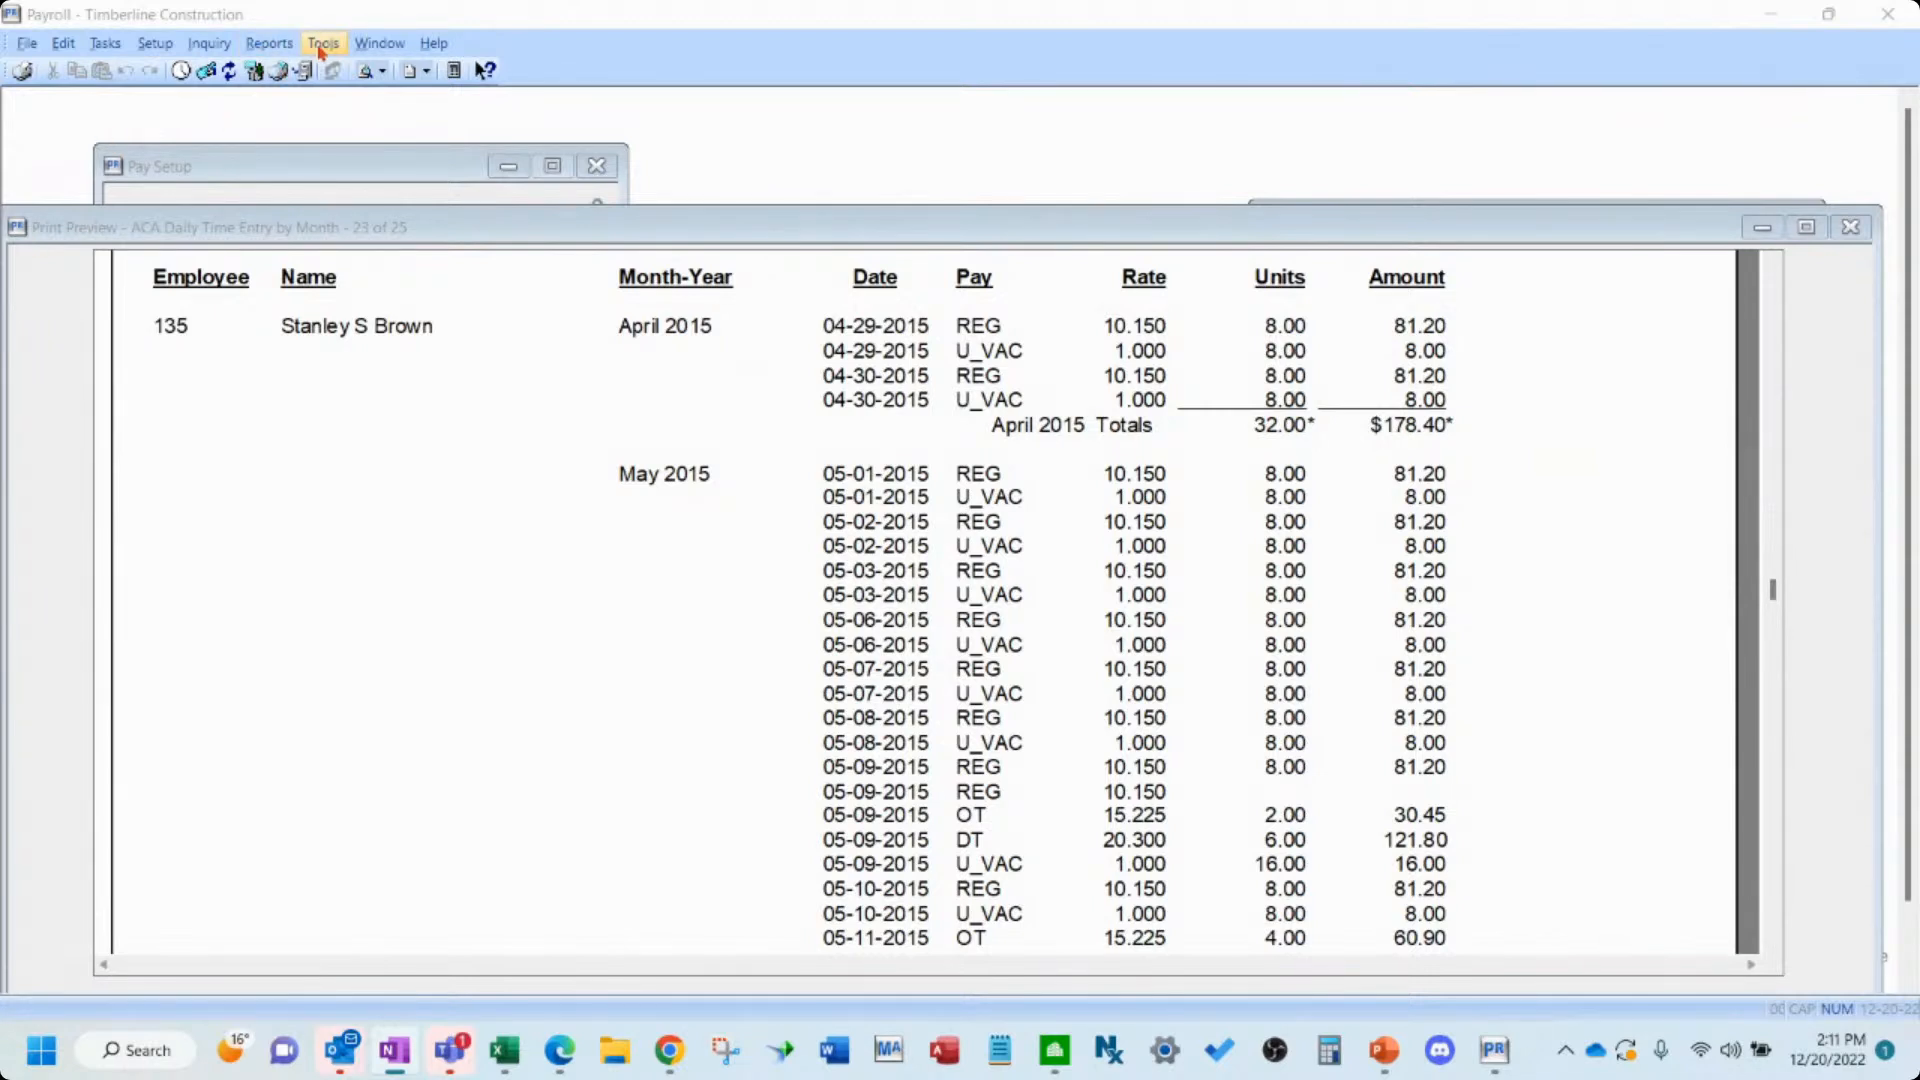
{"action": "left_click", "coordinate": [270, 43]}
{"action": "mouse_move", "coordinate": [333, 318]}
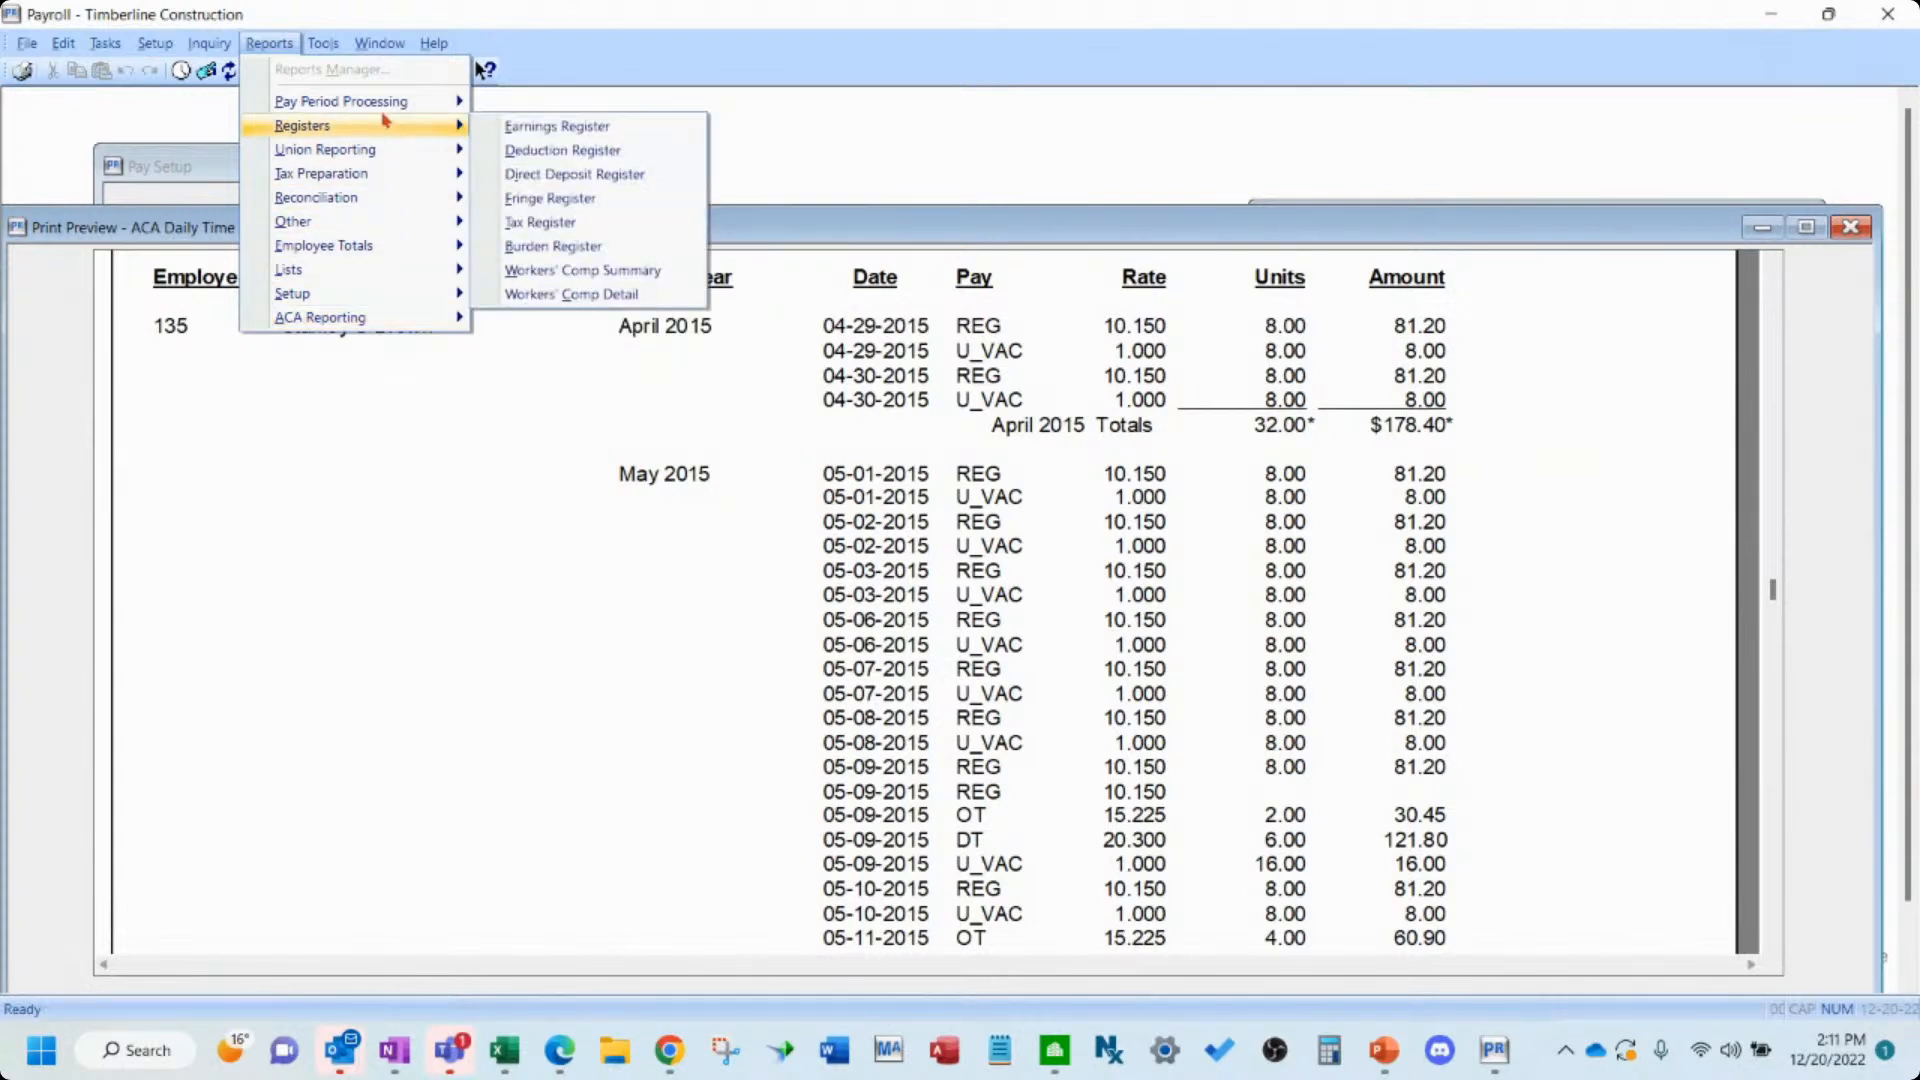
{"action": "mouse_move", "coordinate": [120, 58]}
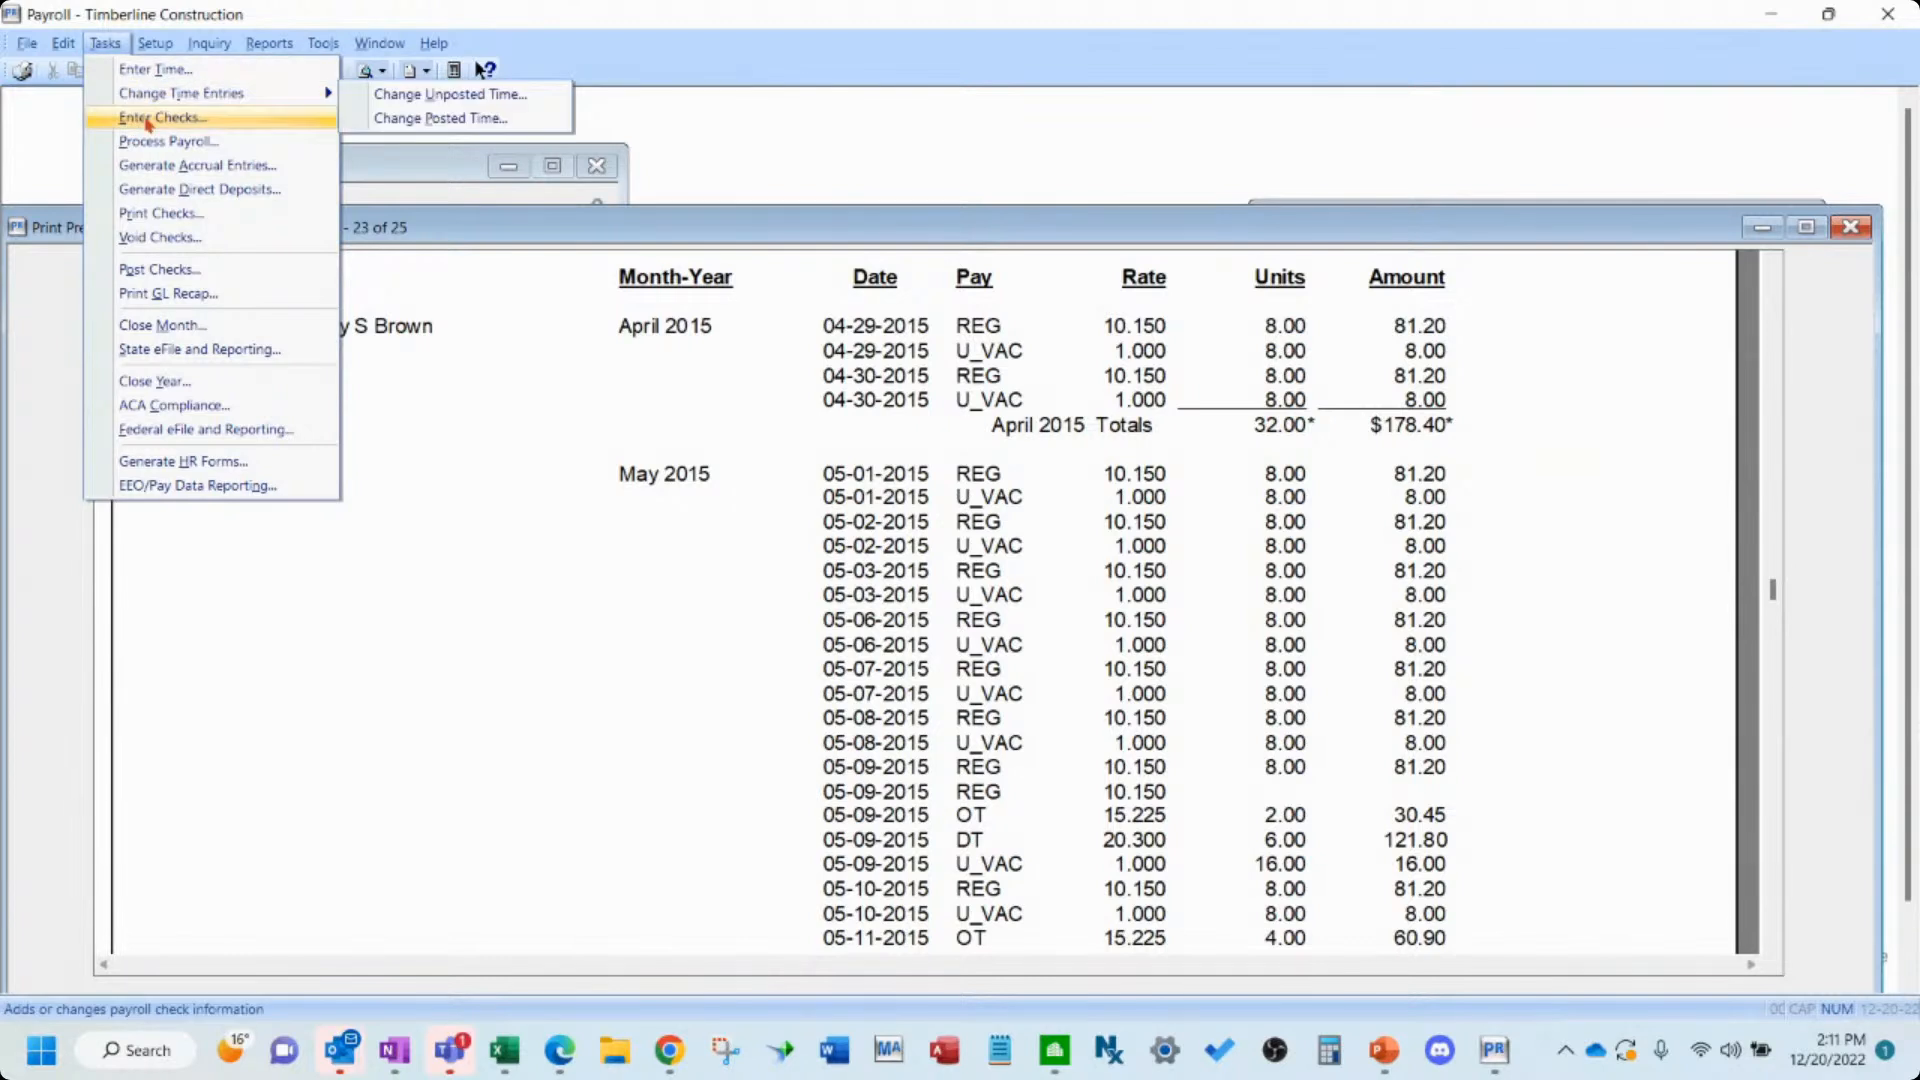
- Preview the Time Sheet report from current PR transactions for period end dates 01-01-2015 to 12-31-2015
{"action": "mouse_move", "coordinate": [285, 58]}
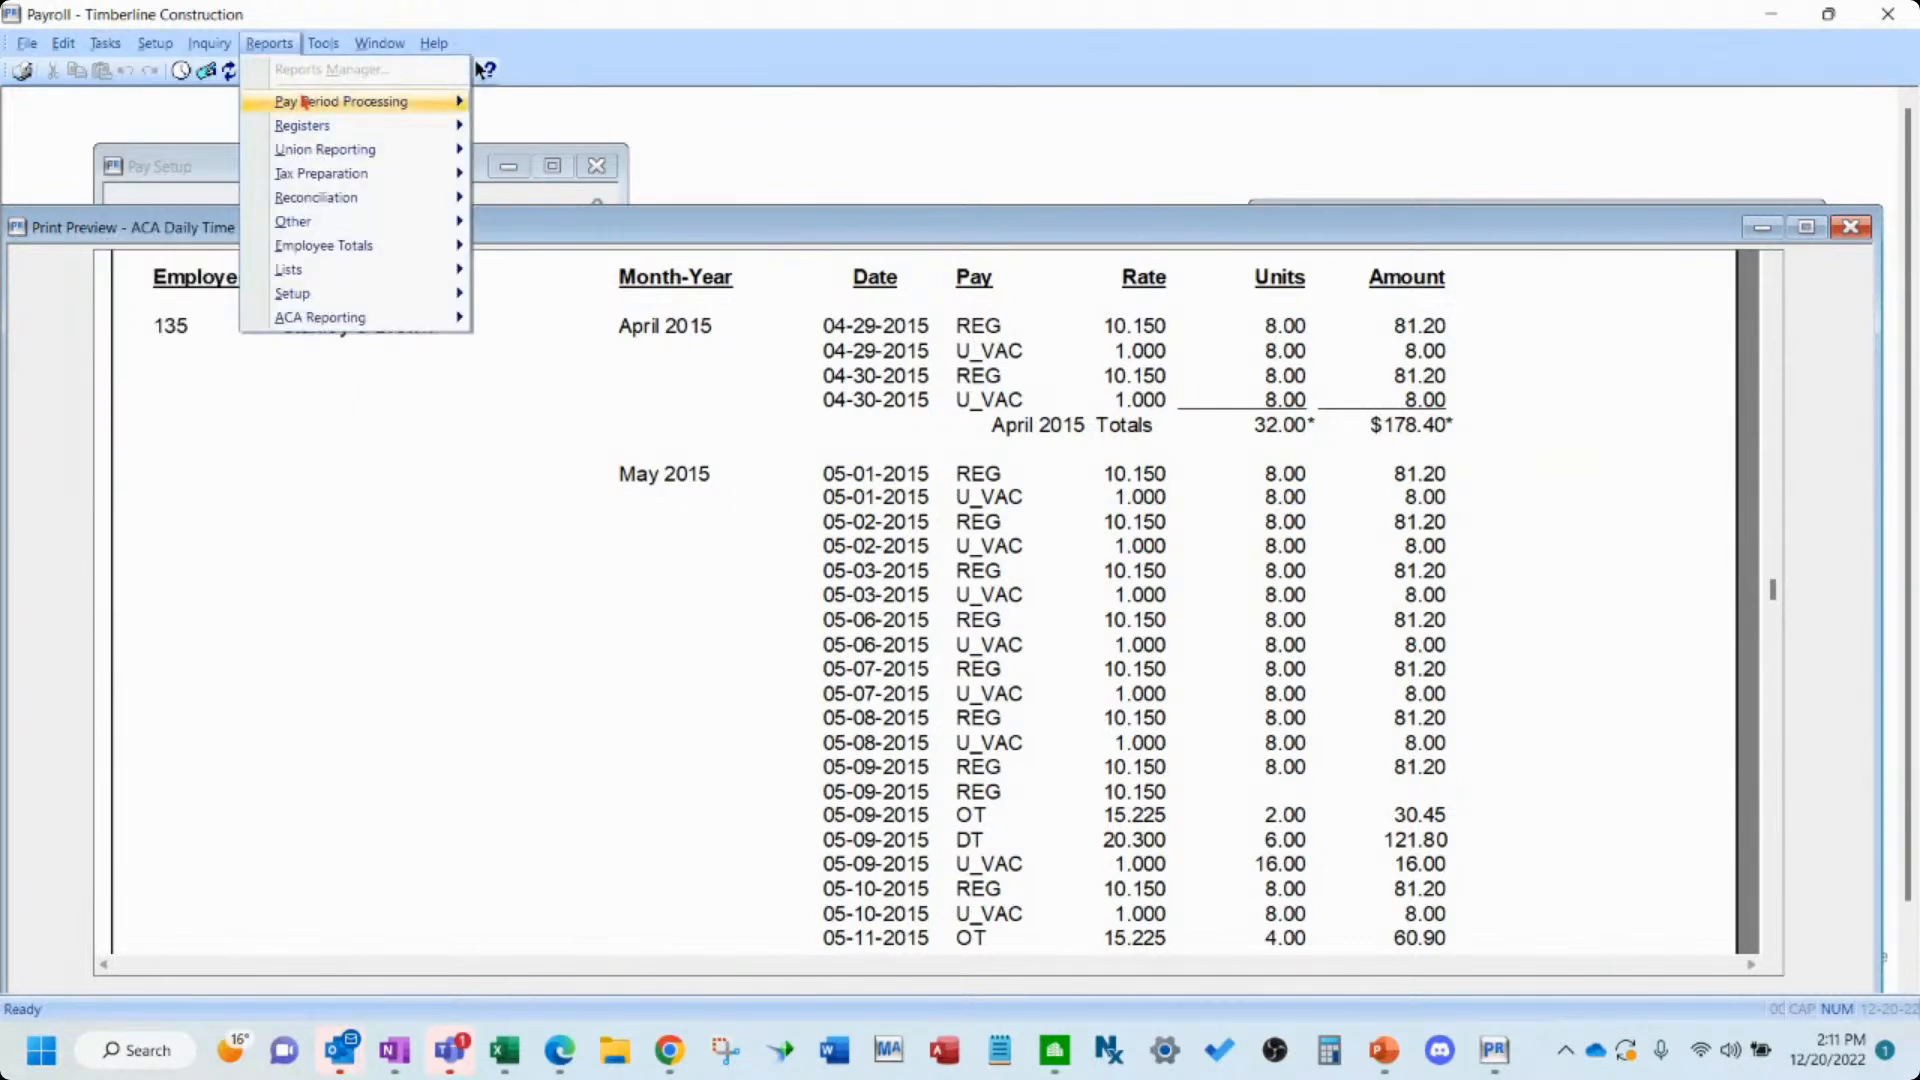
{"action": "mouse_move", "coordinate": [306, 101]}
{"action": "left_click", "coordinate": [566, 103]}
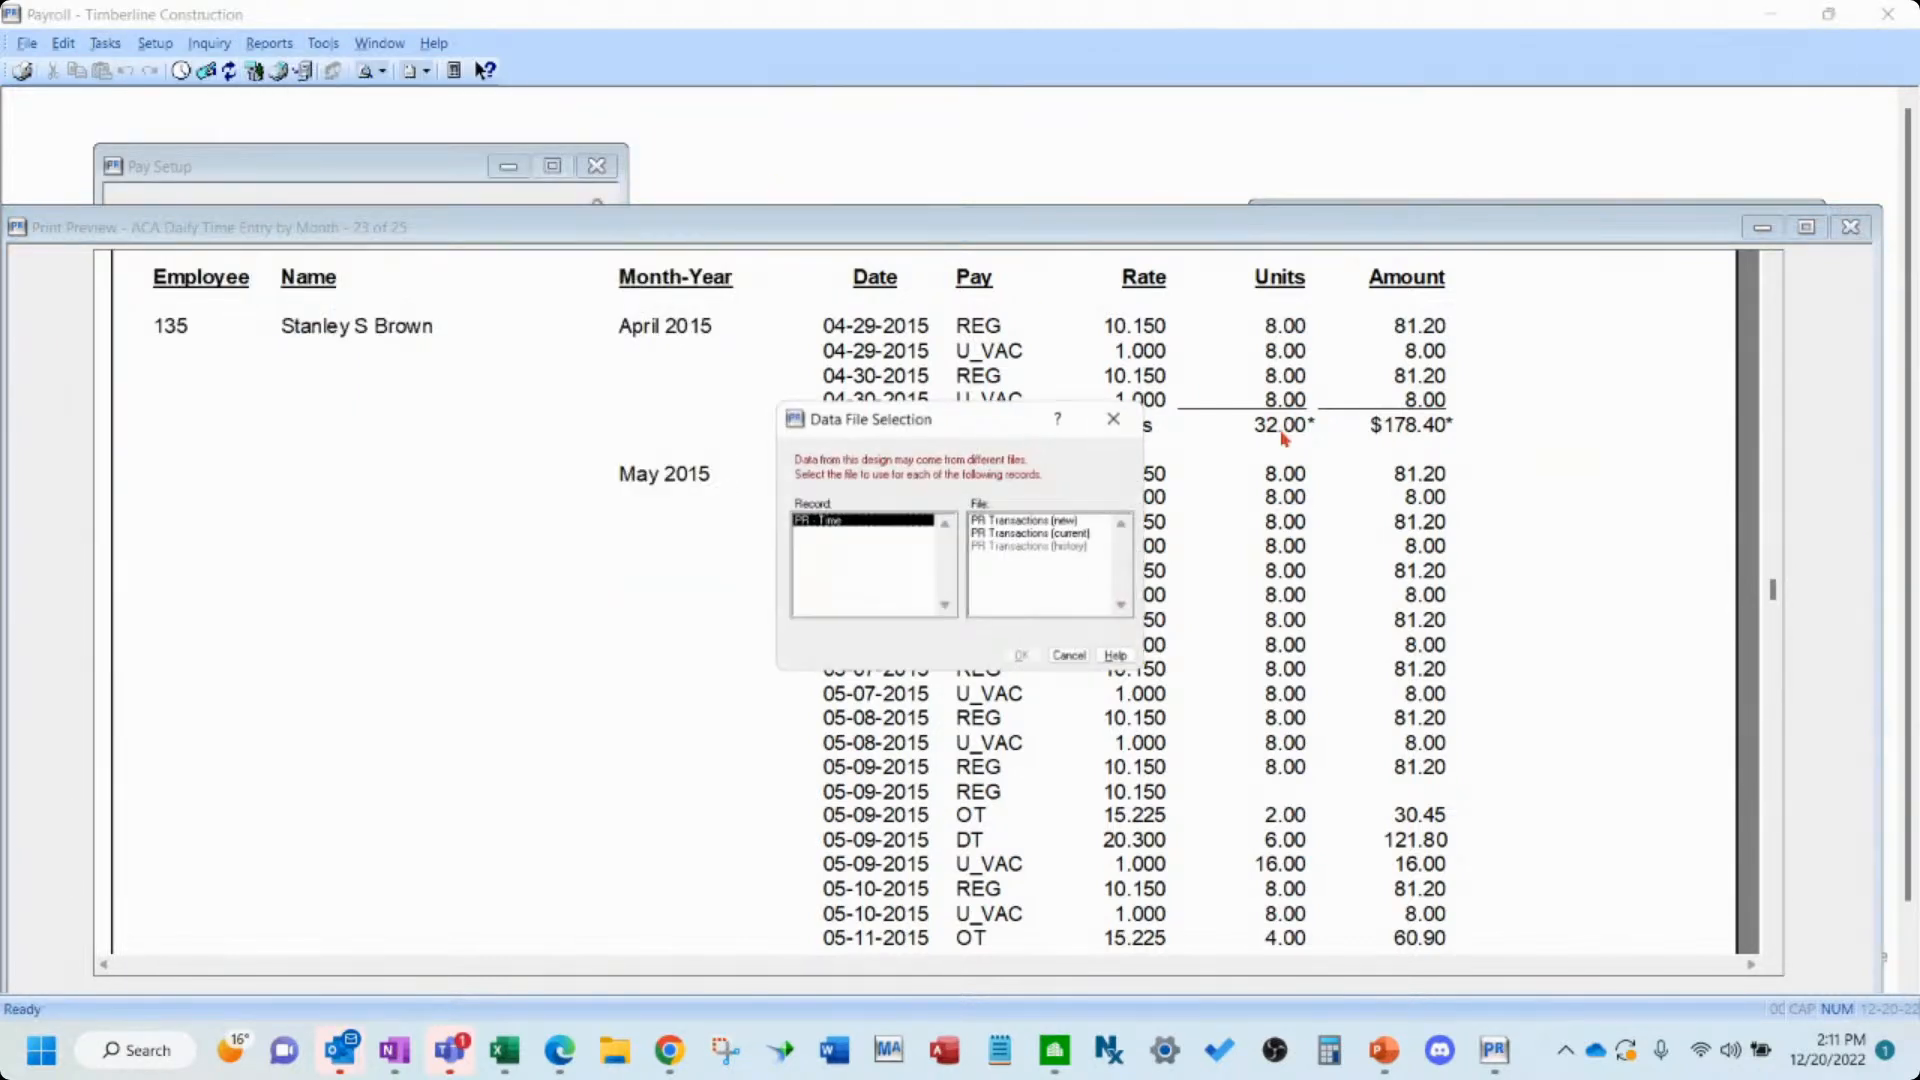
{"action": "left_click", "coordinate": [1033, 535]}
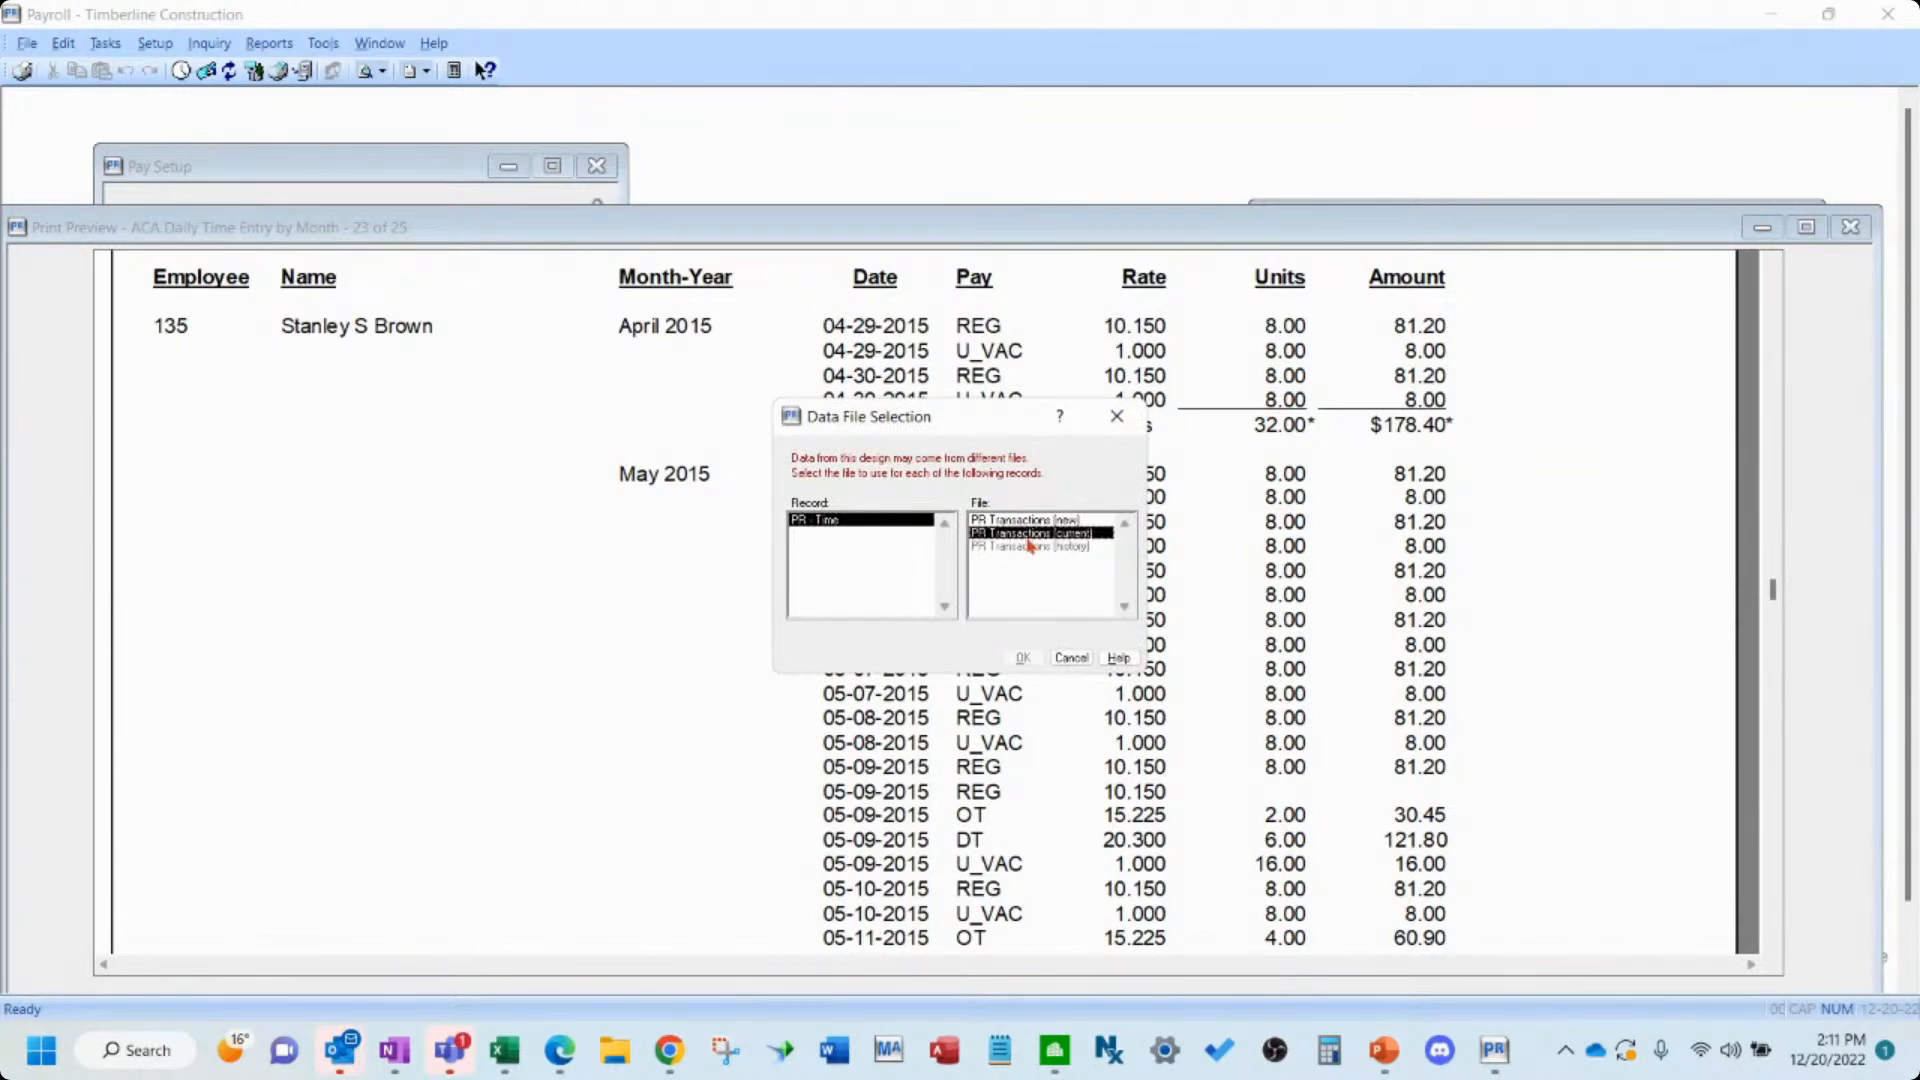
{"action": "left_click", "coordinate": [1022, 657]}
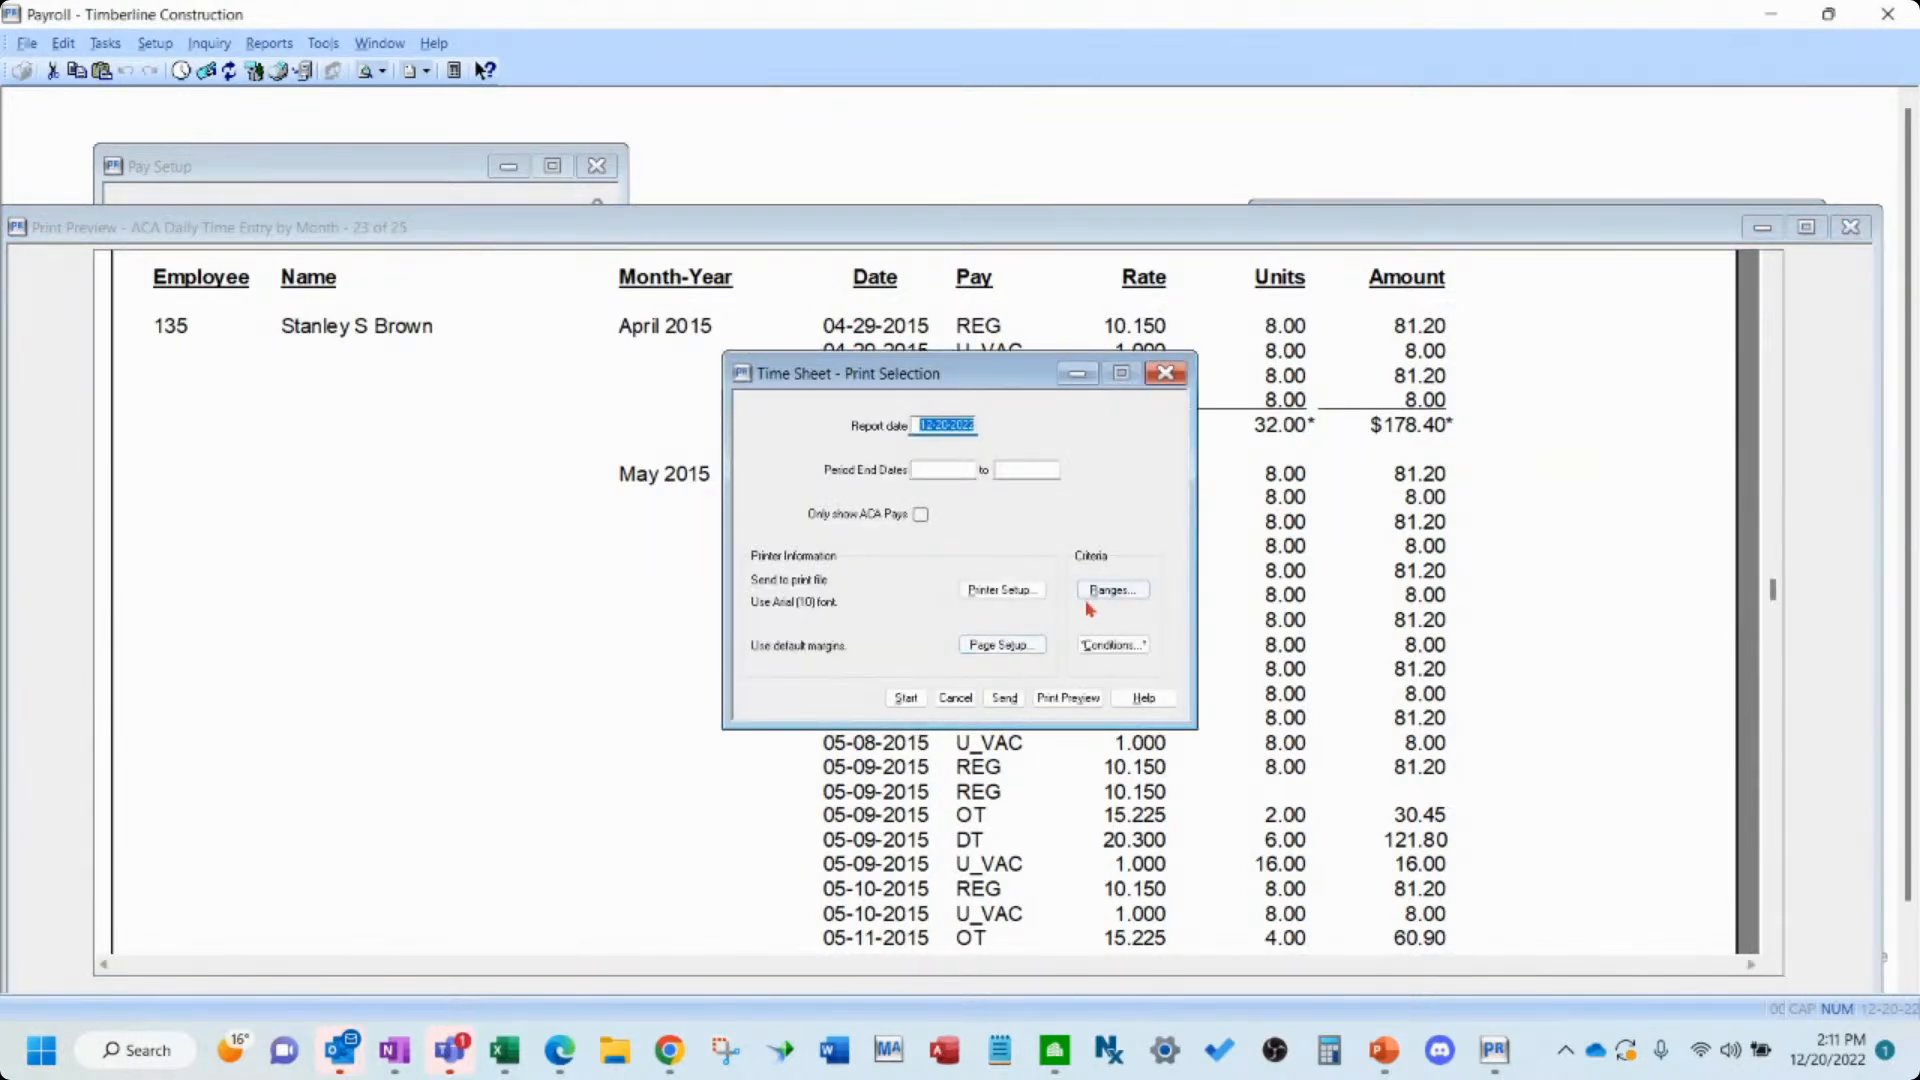
{"action": "key", "text": "Tab"}
{"action": "type", "text": "01012015"}
{"action": "key", "text": "Tab"}
{"action": "type", "text": "12312015"}
{"action": "left_click", "coordinate": [1084, 700]}
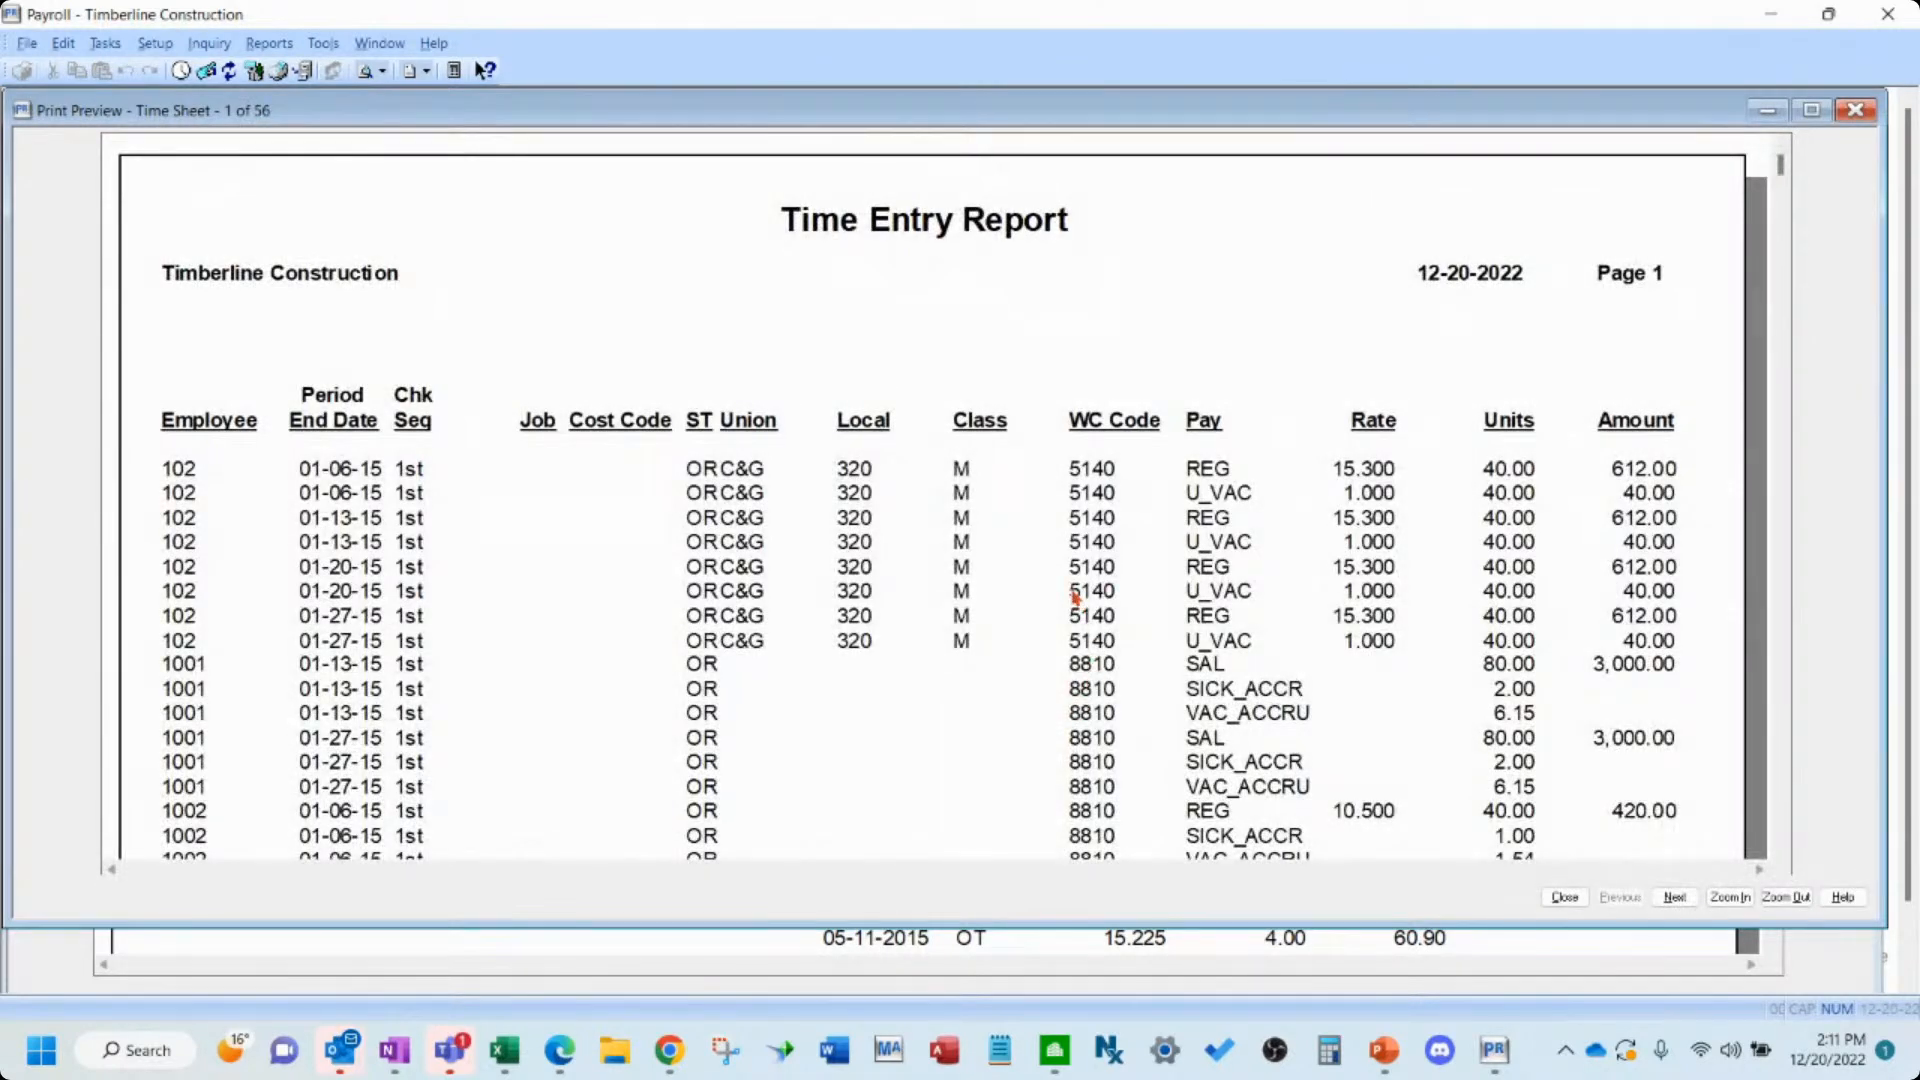
- Scroll through the Time Entry Report preview, then close it and cancel the print selection
{"action": "scroll", "coordinate": [1078, 598], "scroll_direction": "down", "scroll_amount": 2}
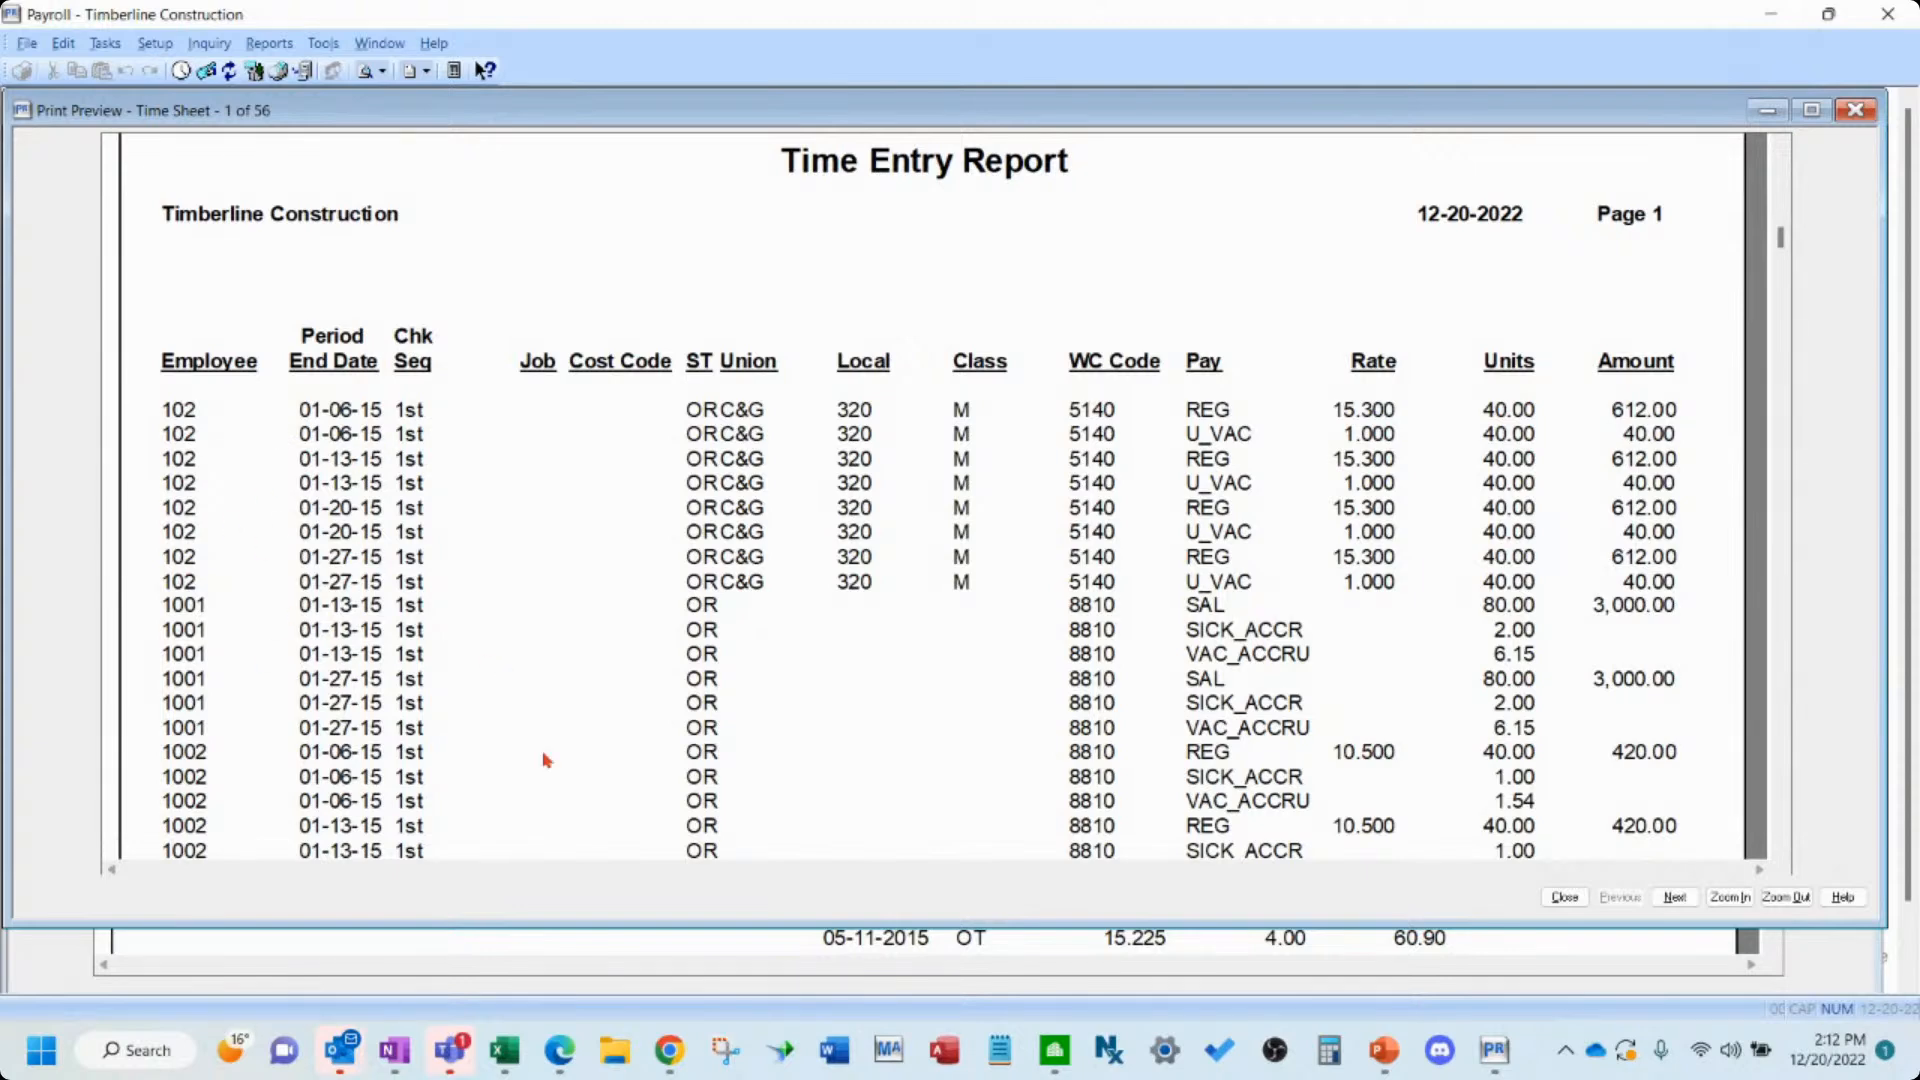
{"action": "scroll", "coordinate": [697, 707], "scroll_direction": "down", "scroll_amount": 2}
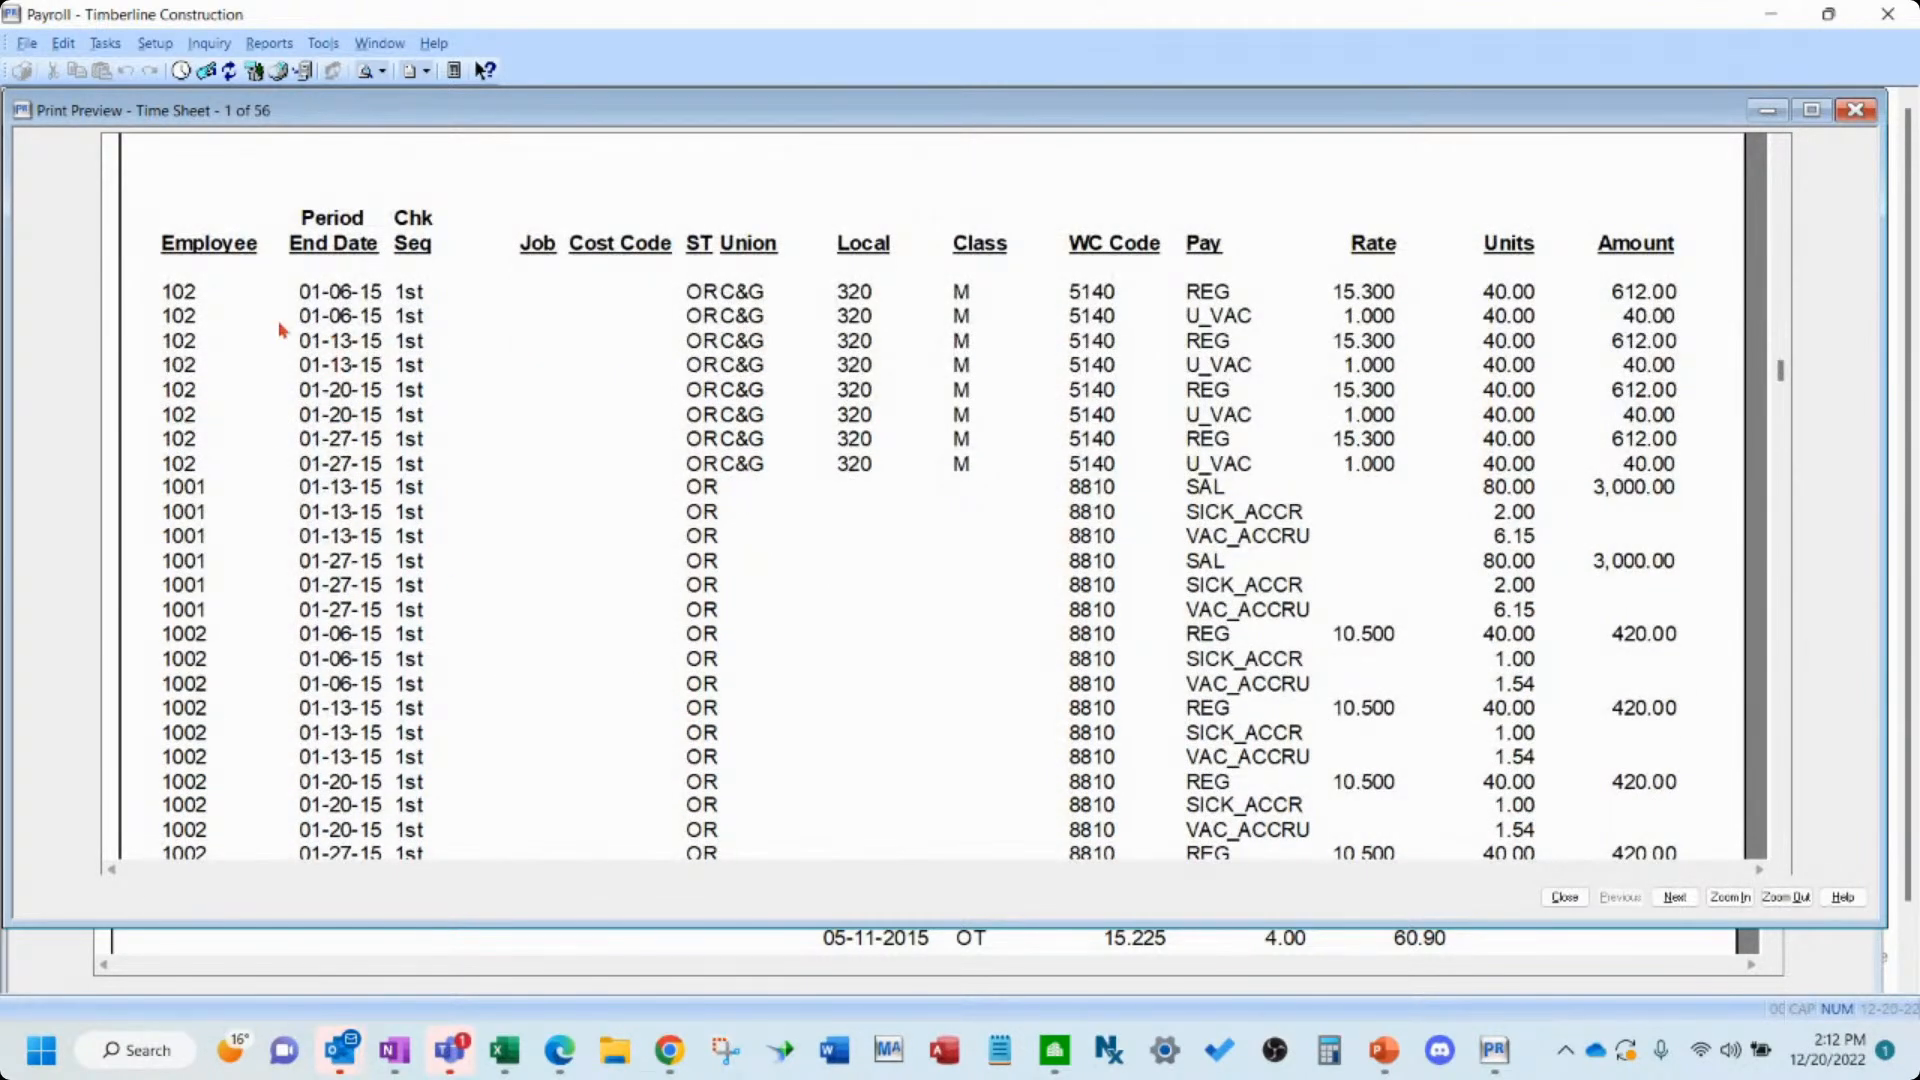
{"action": "scroll", "coordinate": [320, 414], "scroll_direction": "up", "scroll_amount": 1}
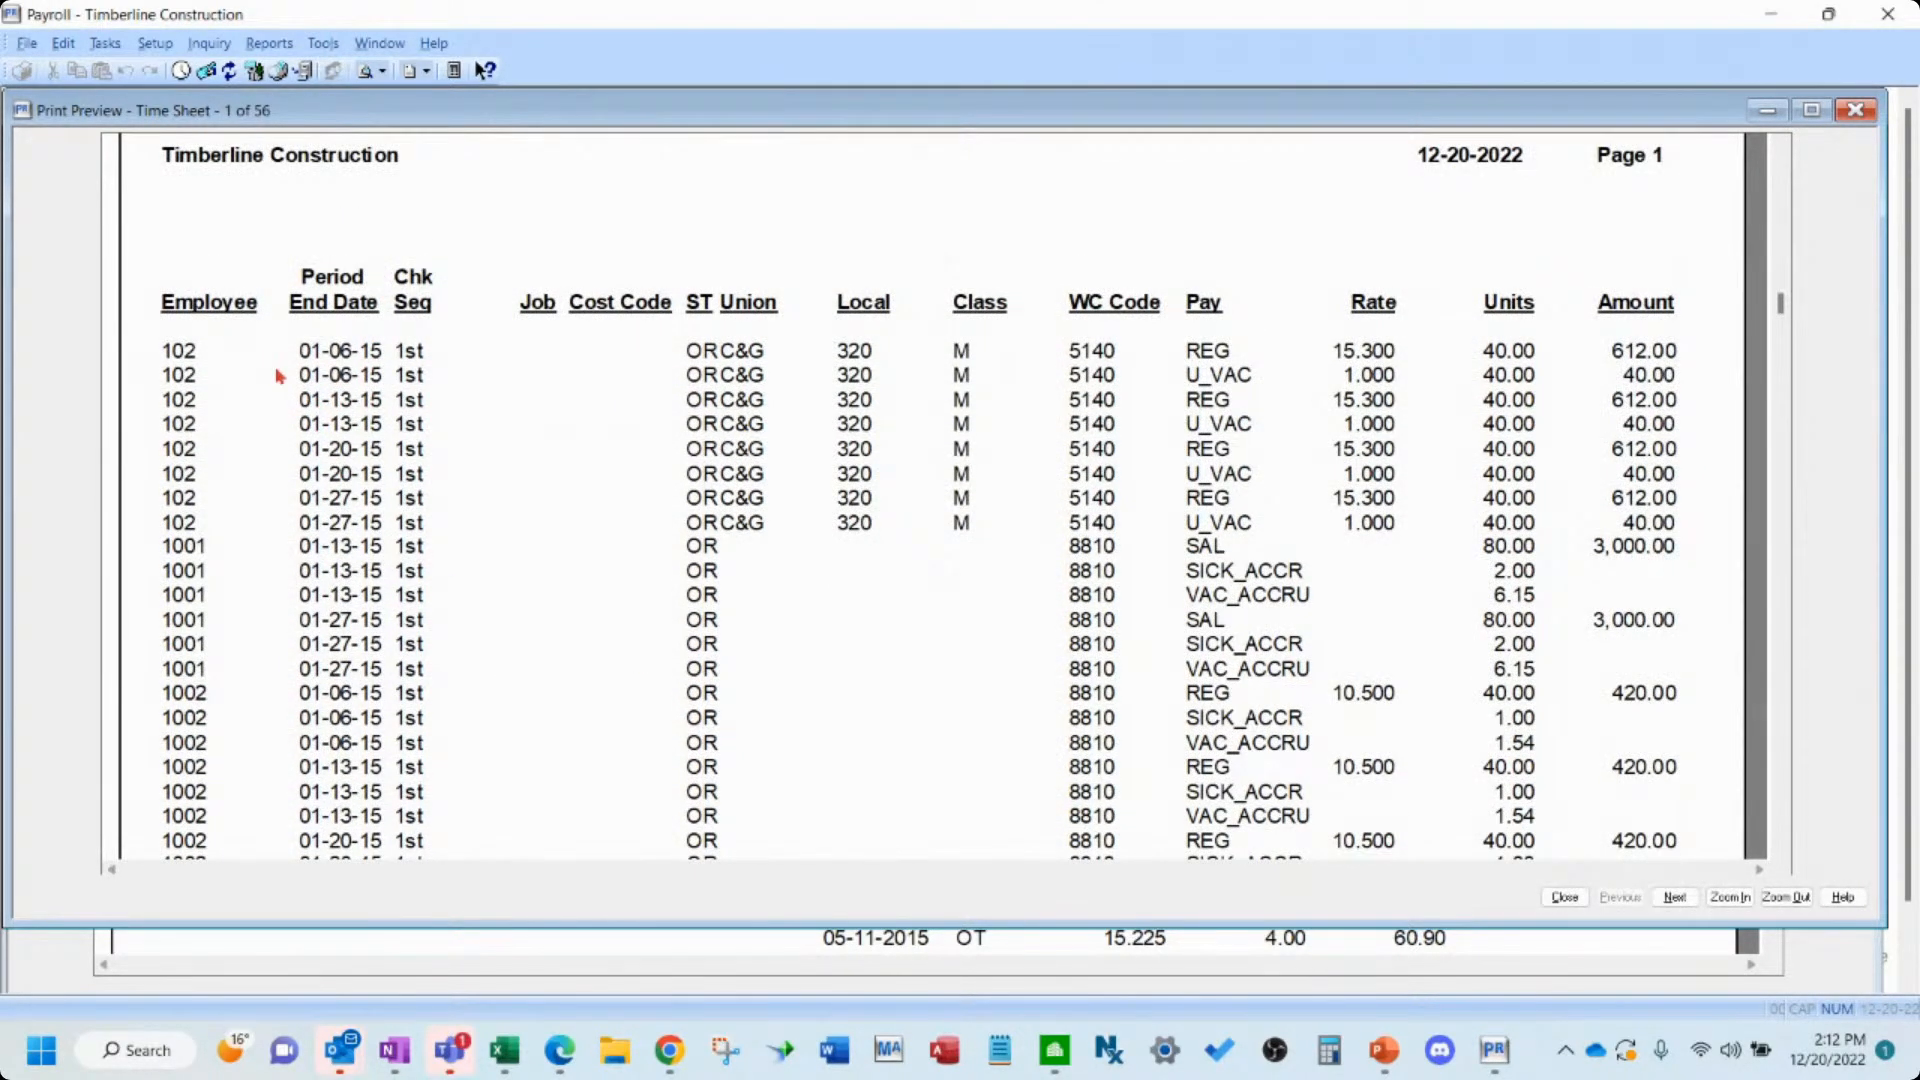
{"action": "scroll", "coordinate": [231, 514], "scroll_direction": "down", "scroll_amount": 5}
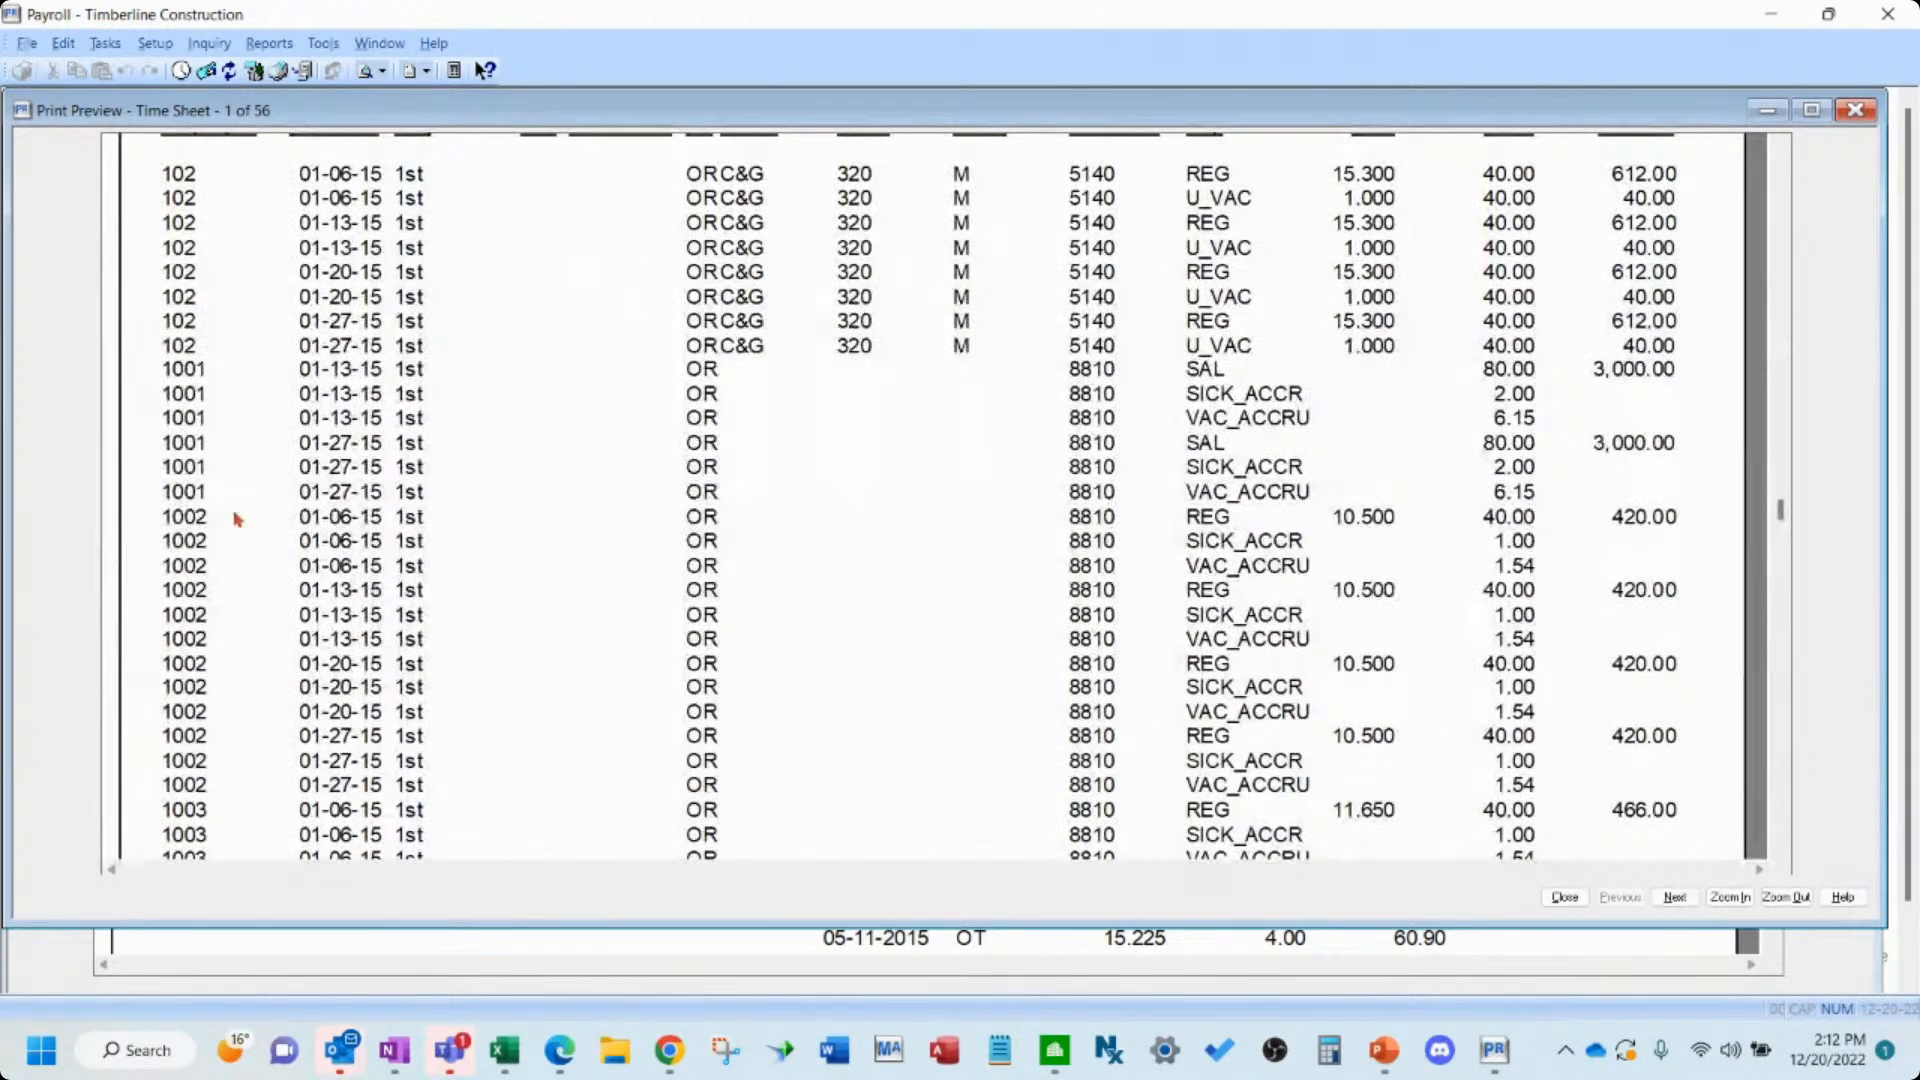
{"action": "scroll", "coordinate": [239, 518], "scroll_direction": "down", "scroll_amount": 10}
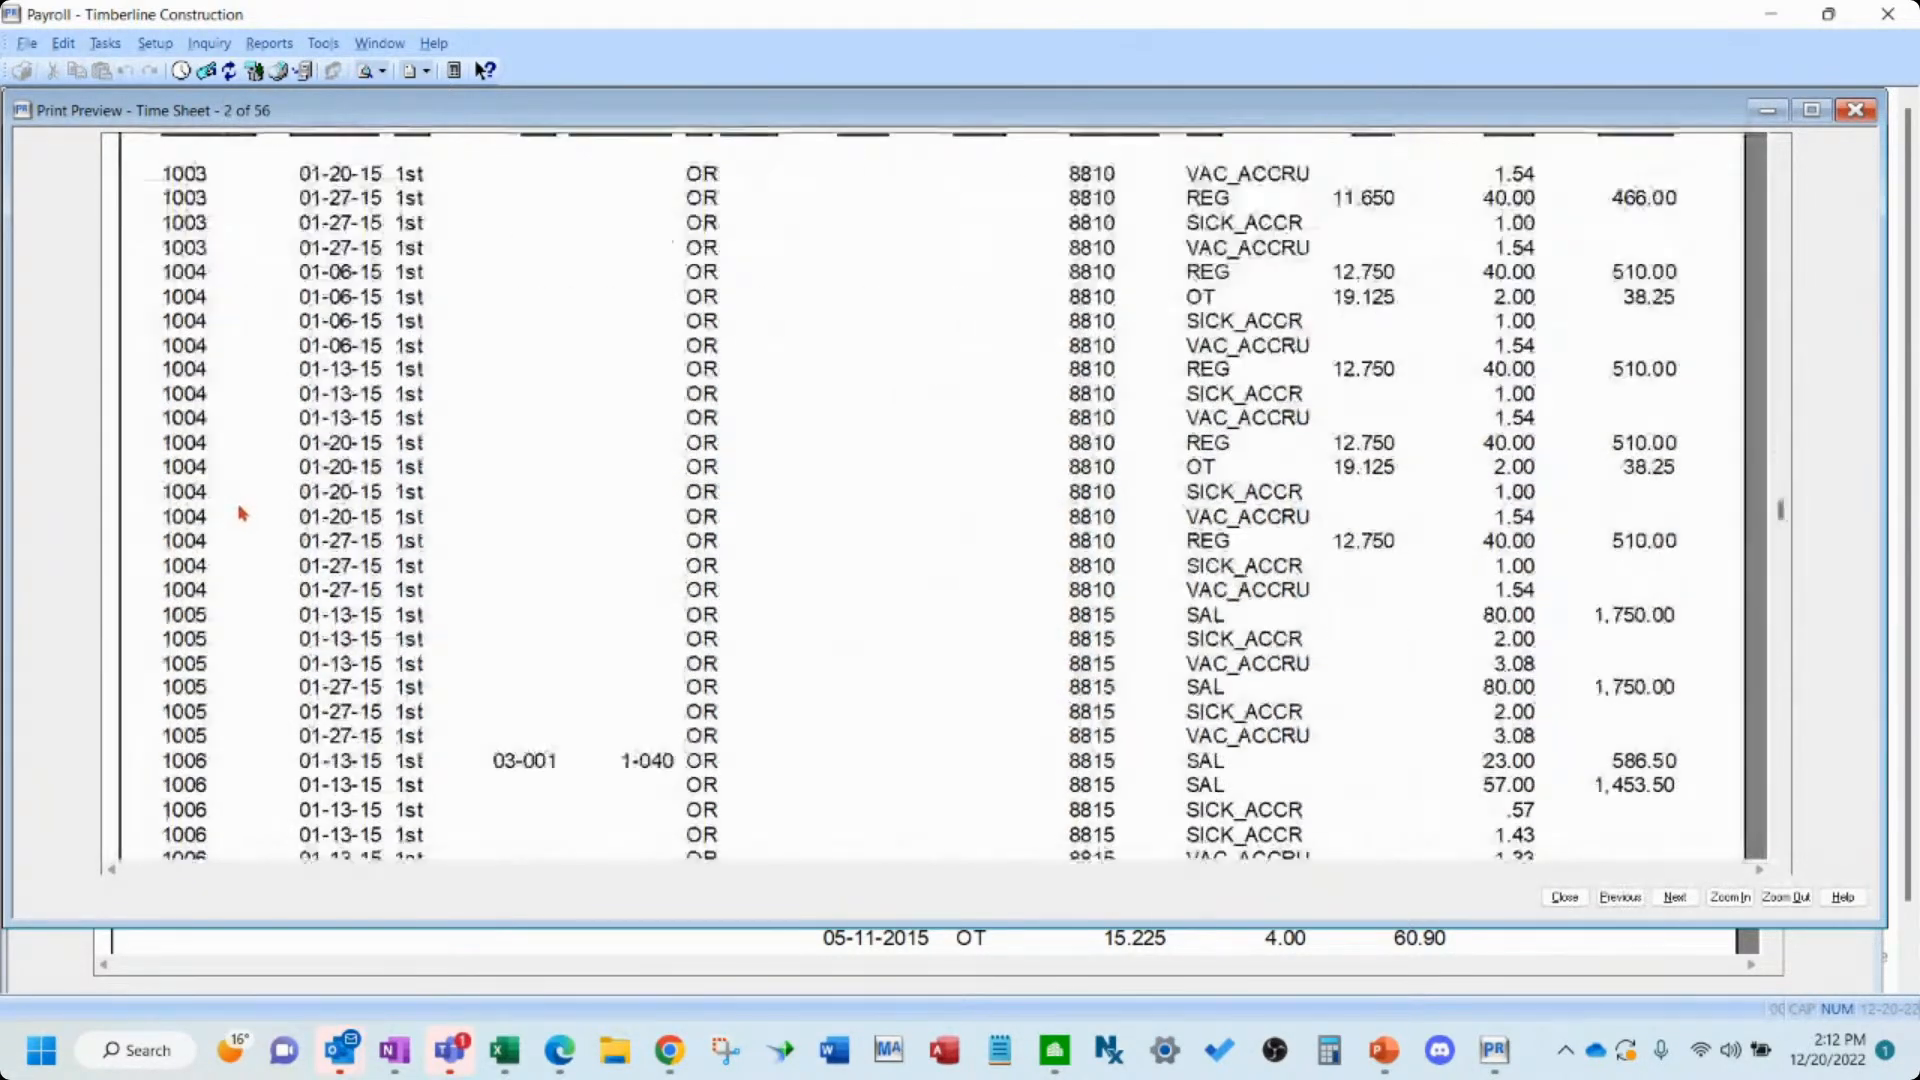
{"action": "scroll", "coordinate": [246, 512], "scroll_direction": "down", "scroll_amount": 5}
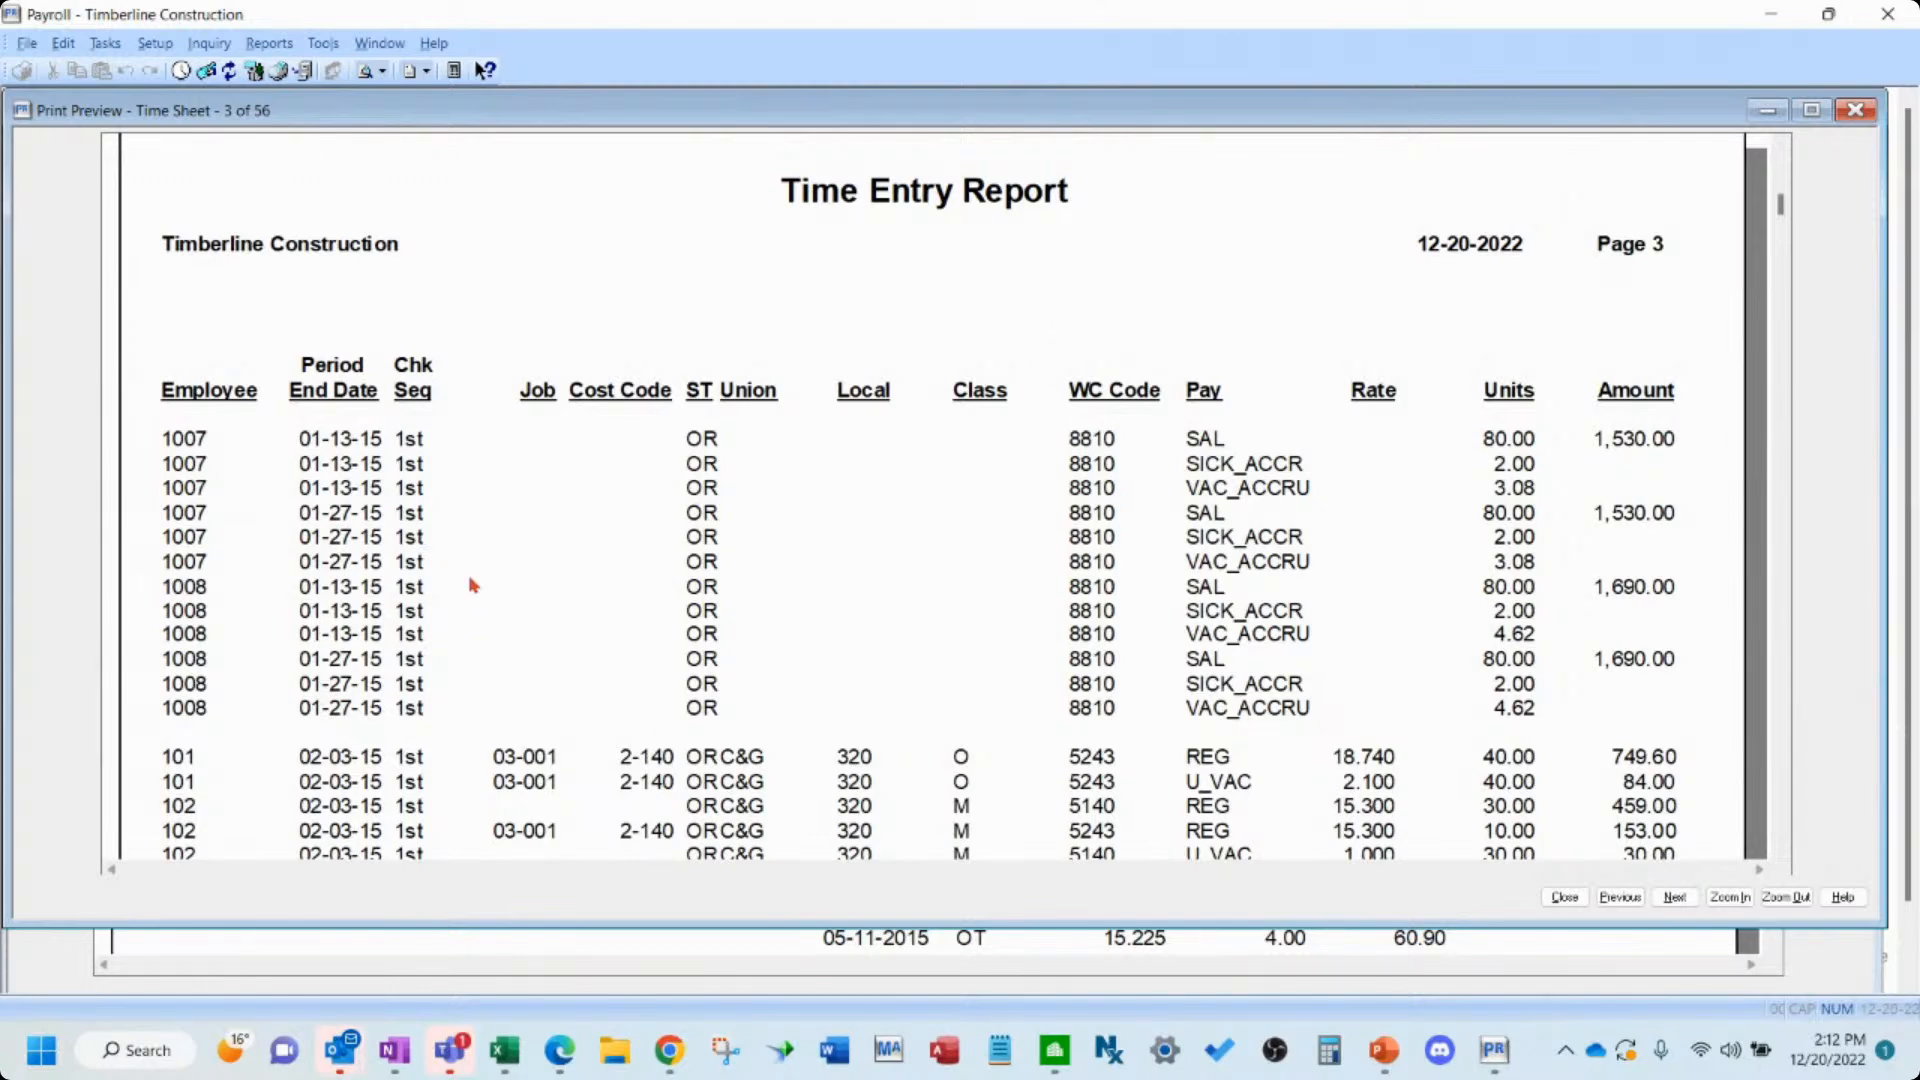
{"action": "scroll", "coordinate": [451, 617], "scroll_direction": "up", "scroll_amount": 5}
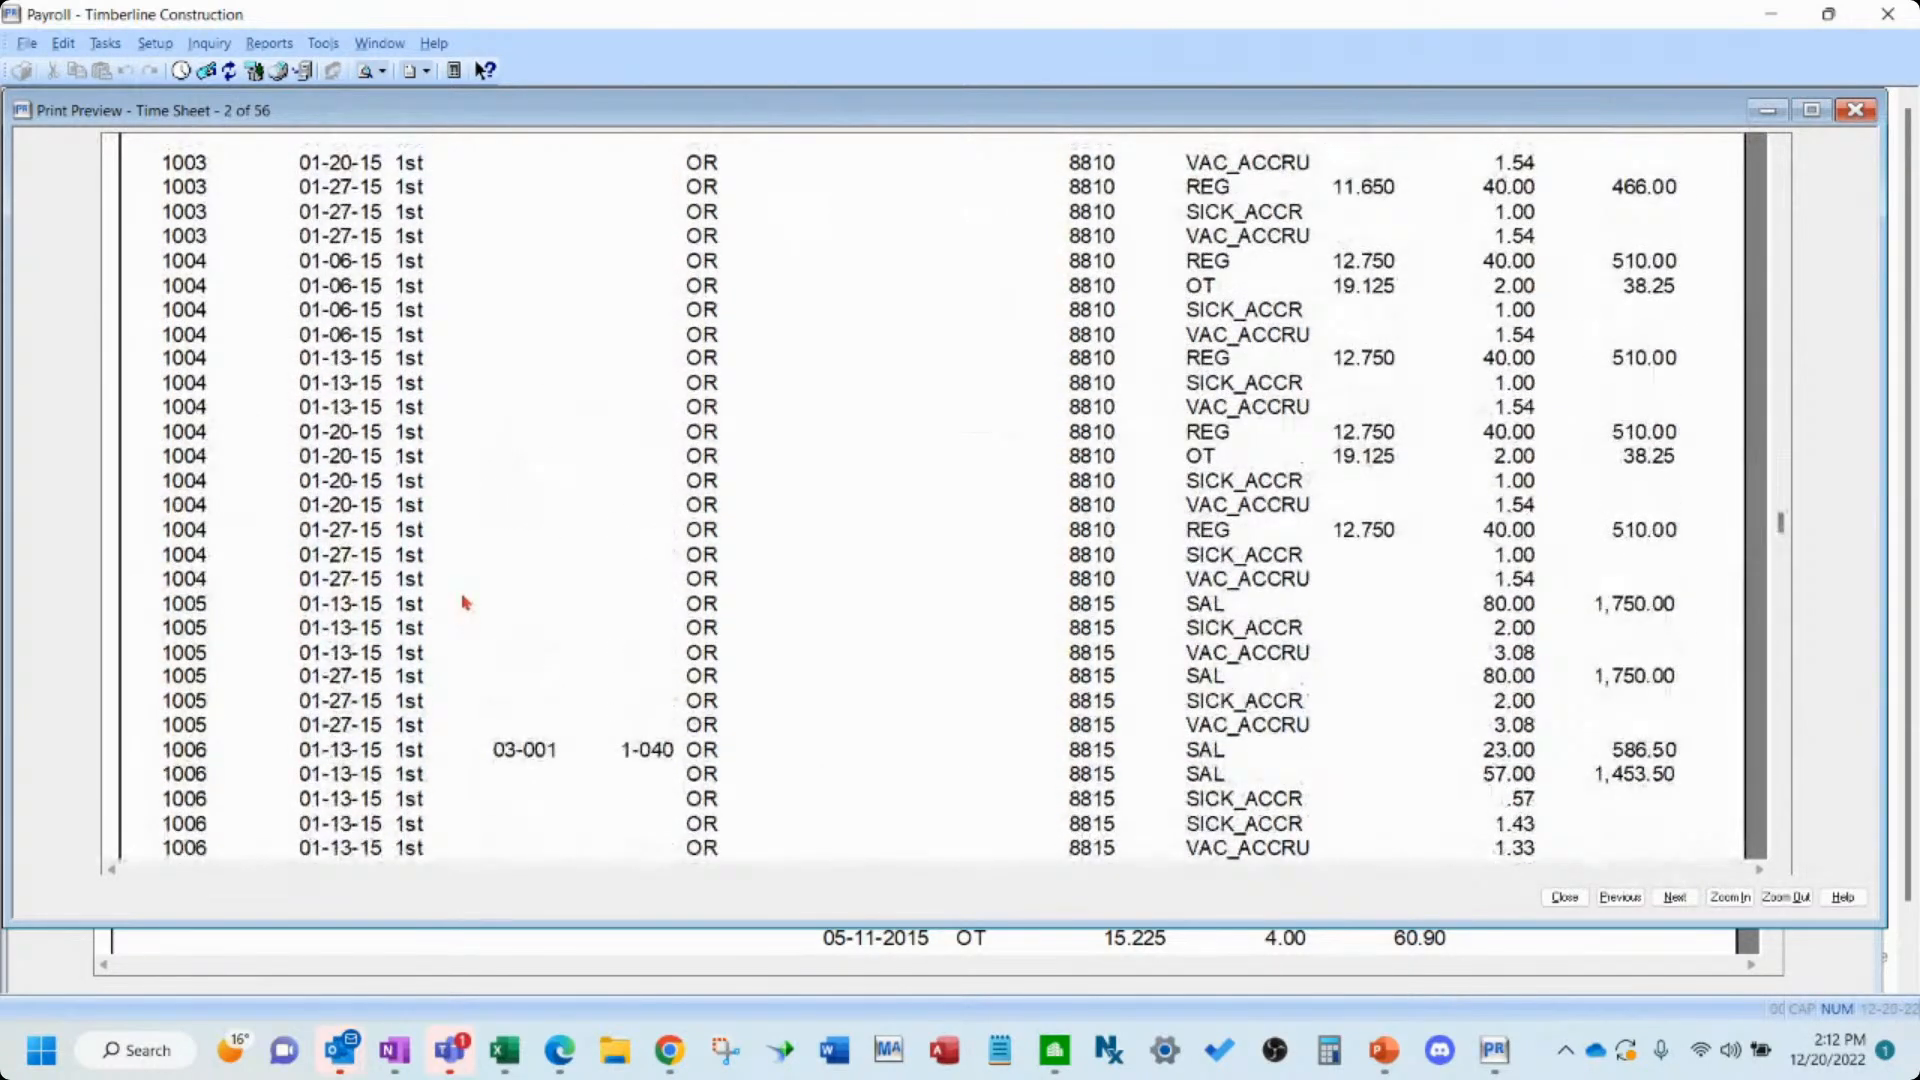
{"action": "scroll", "coordinate": [513, 568], "scroll_direction": "up", "scroll_amount": 10}
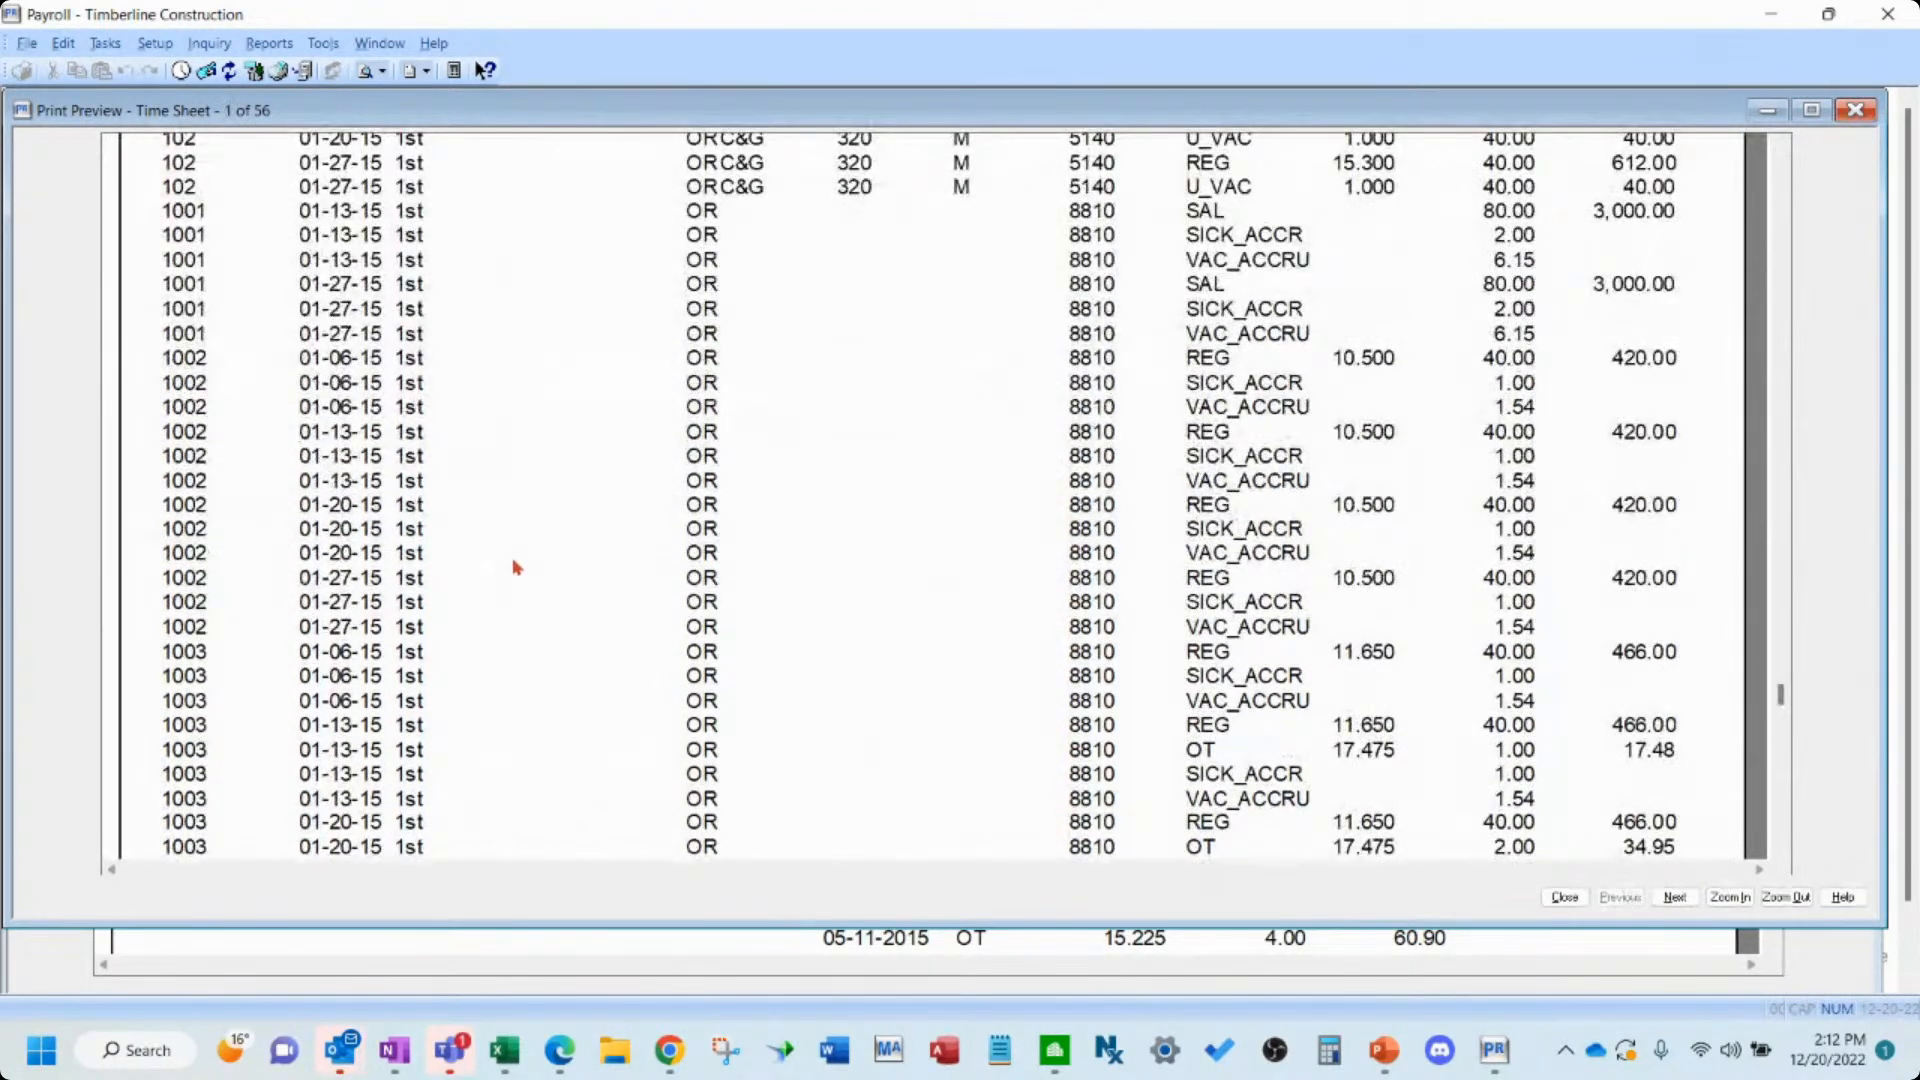
{"action": "scroll", "coordinate": [518, 566], "scroll_direction": "up", "scroll_amount": 3}
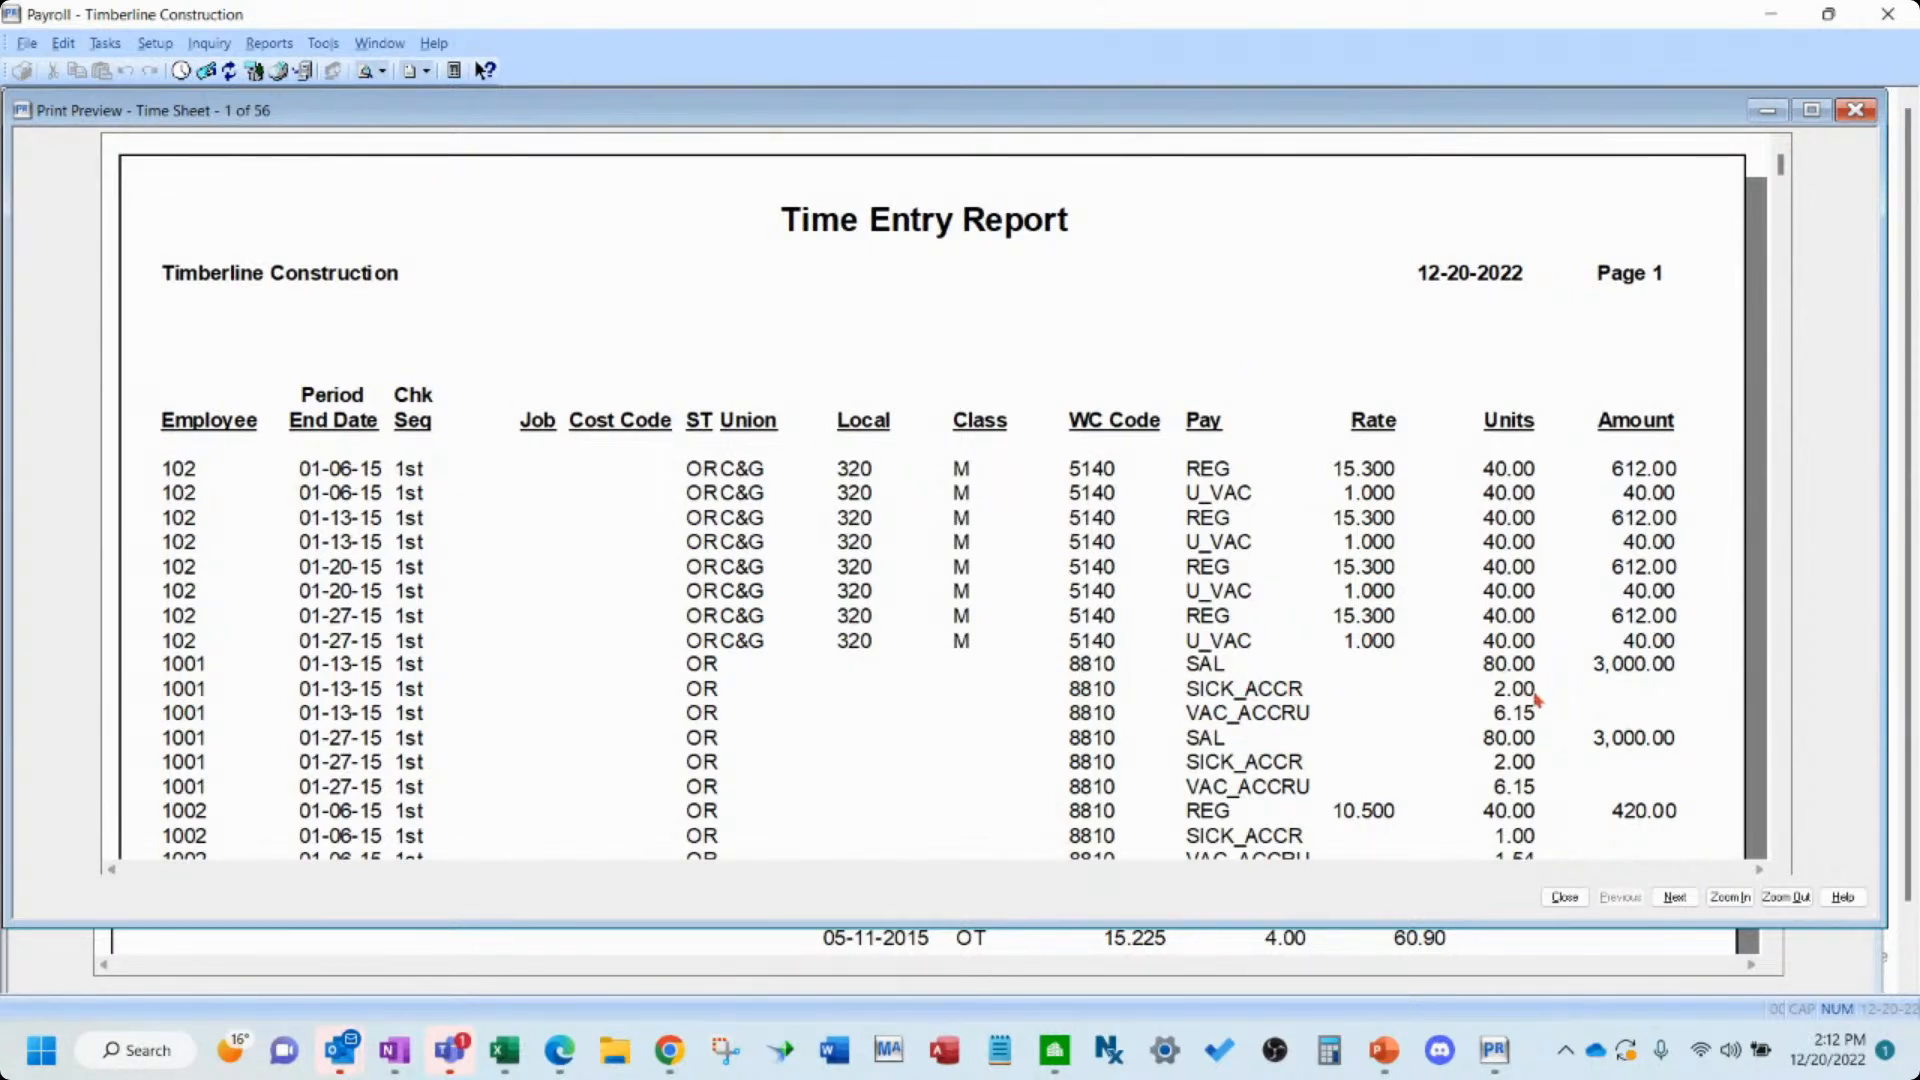
{"action": "left_click", "coordinate": [1564, 897]}
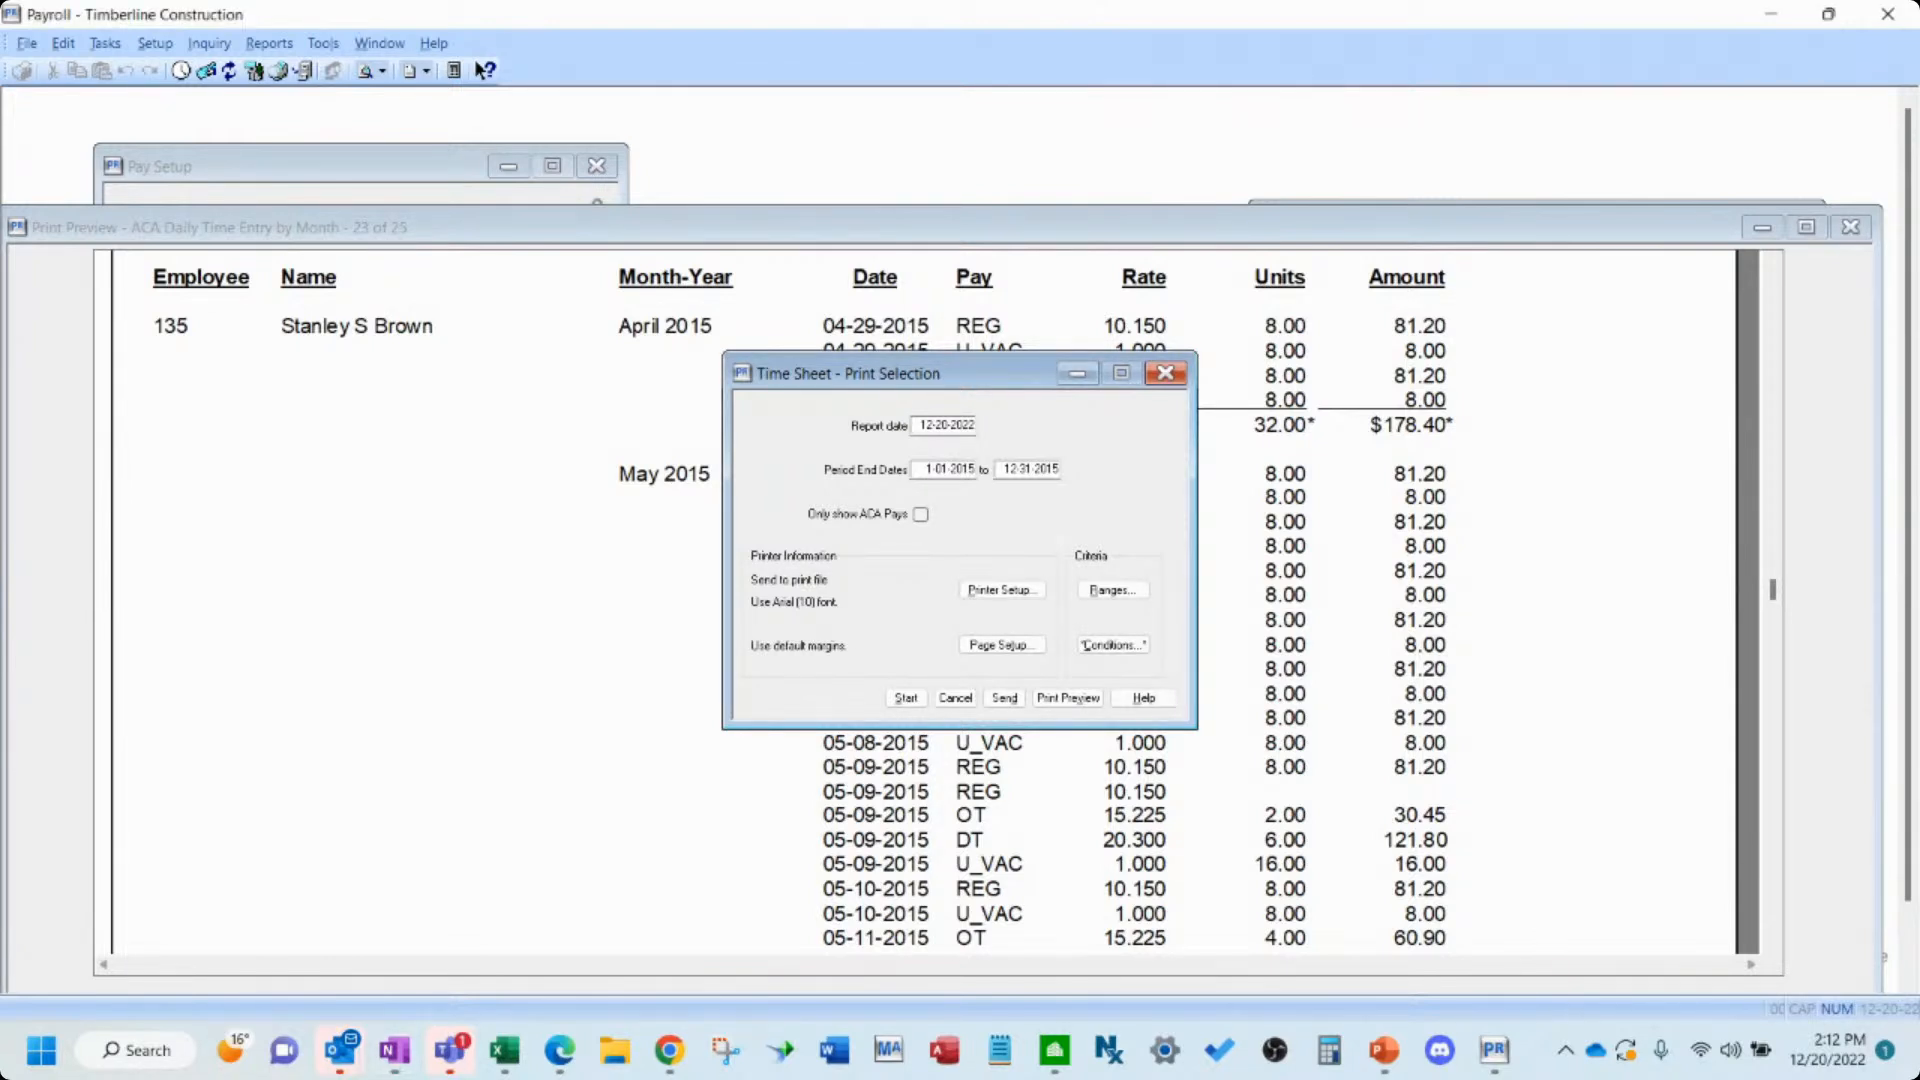
{"action": "left_click", "coordinate": [949, 702]}
{"action": "left_click", "coordinate": [953, 699]}
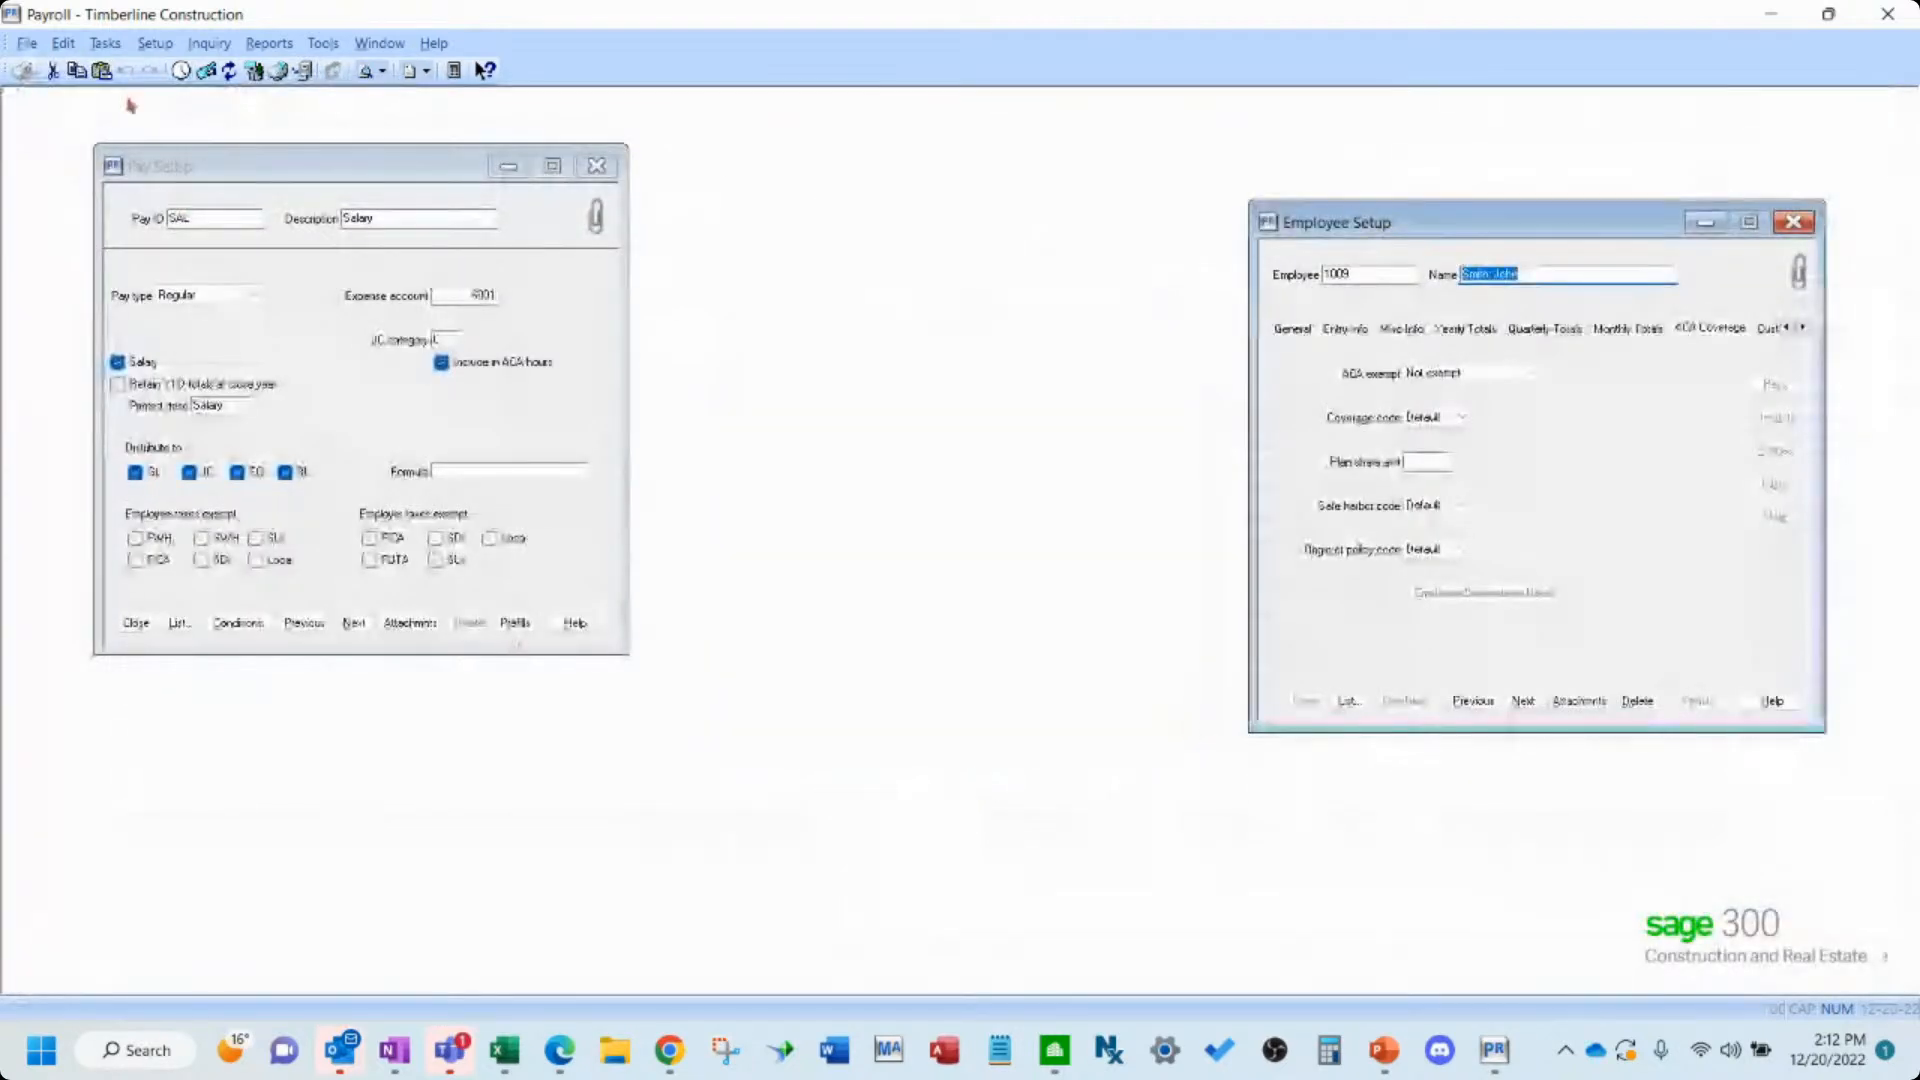
- Open ACA Compliance for 2015 and examine the monthly hour cells of the last employee in the list
{"action": "left_click", "coordinate": [105, 43]}
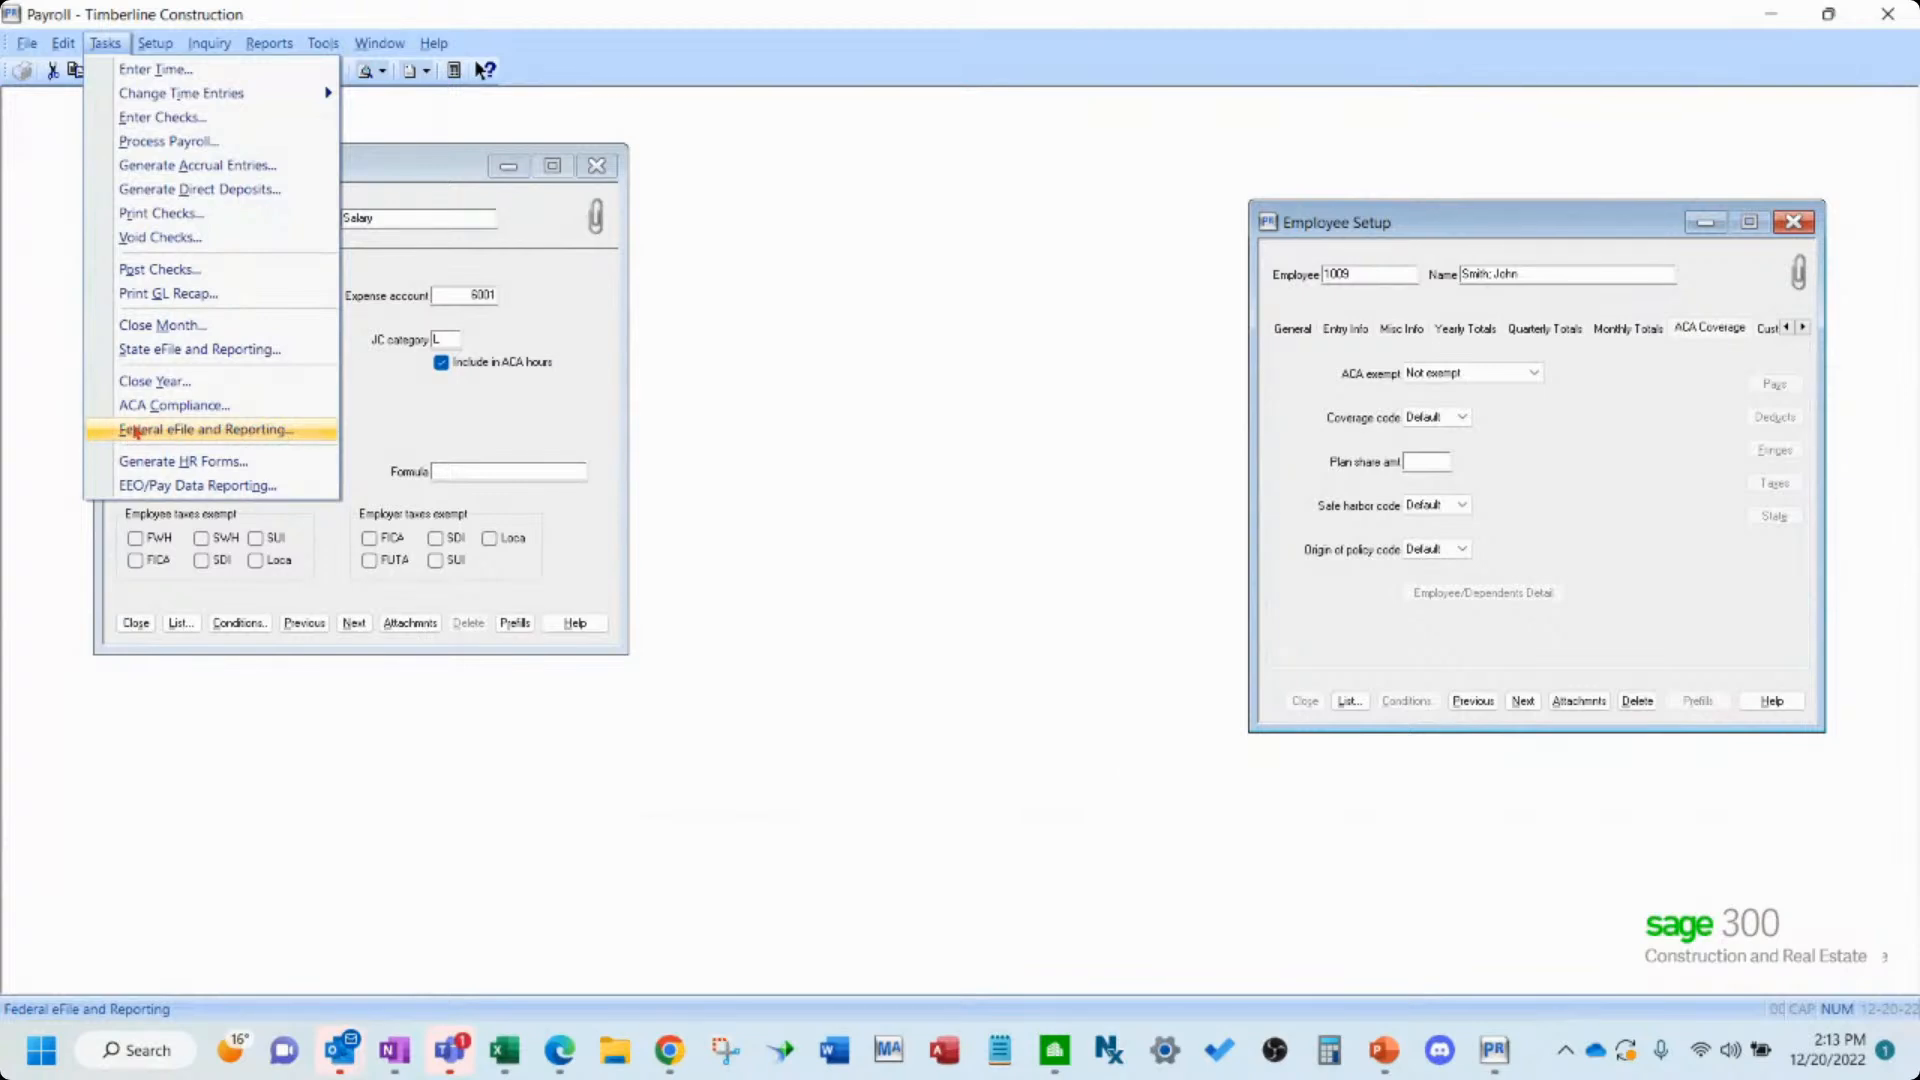
{"action": "left_click", "coordinate": [283, 415]}
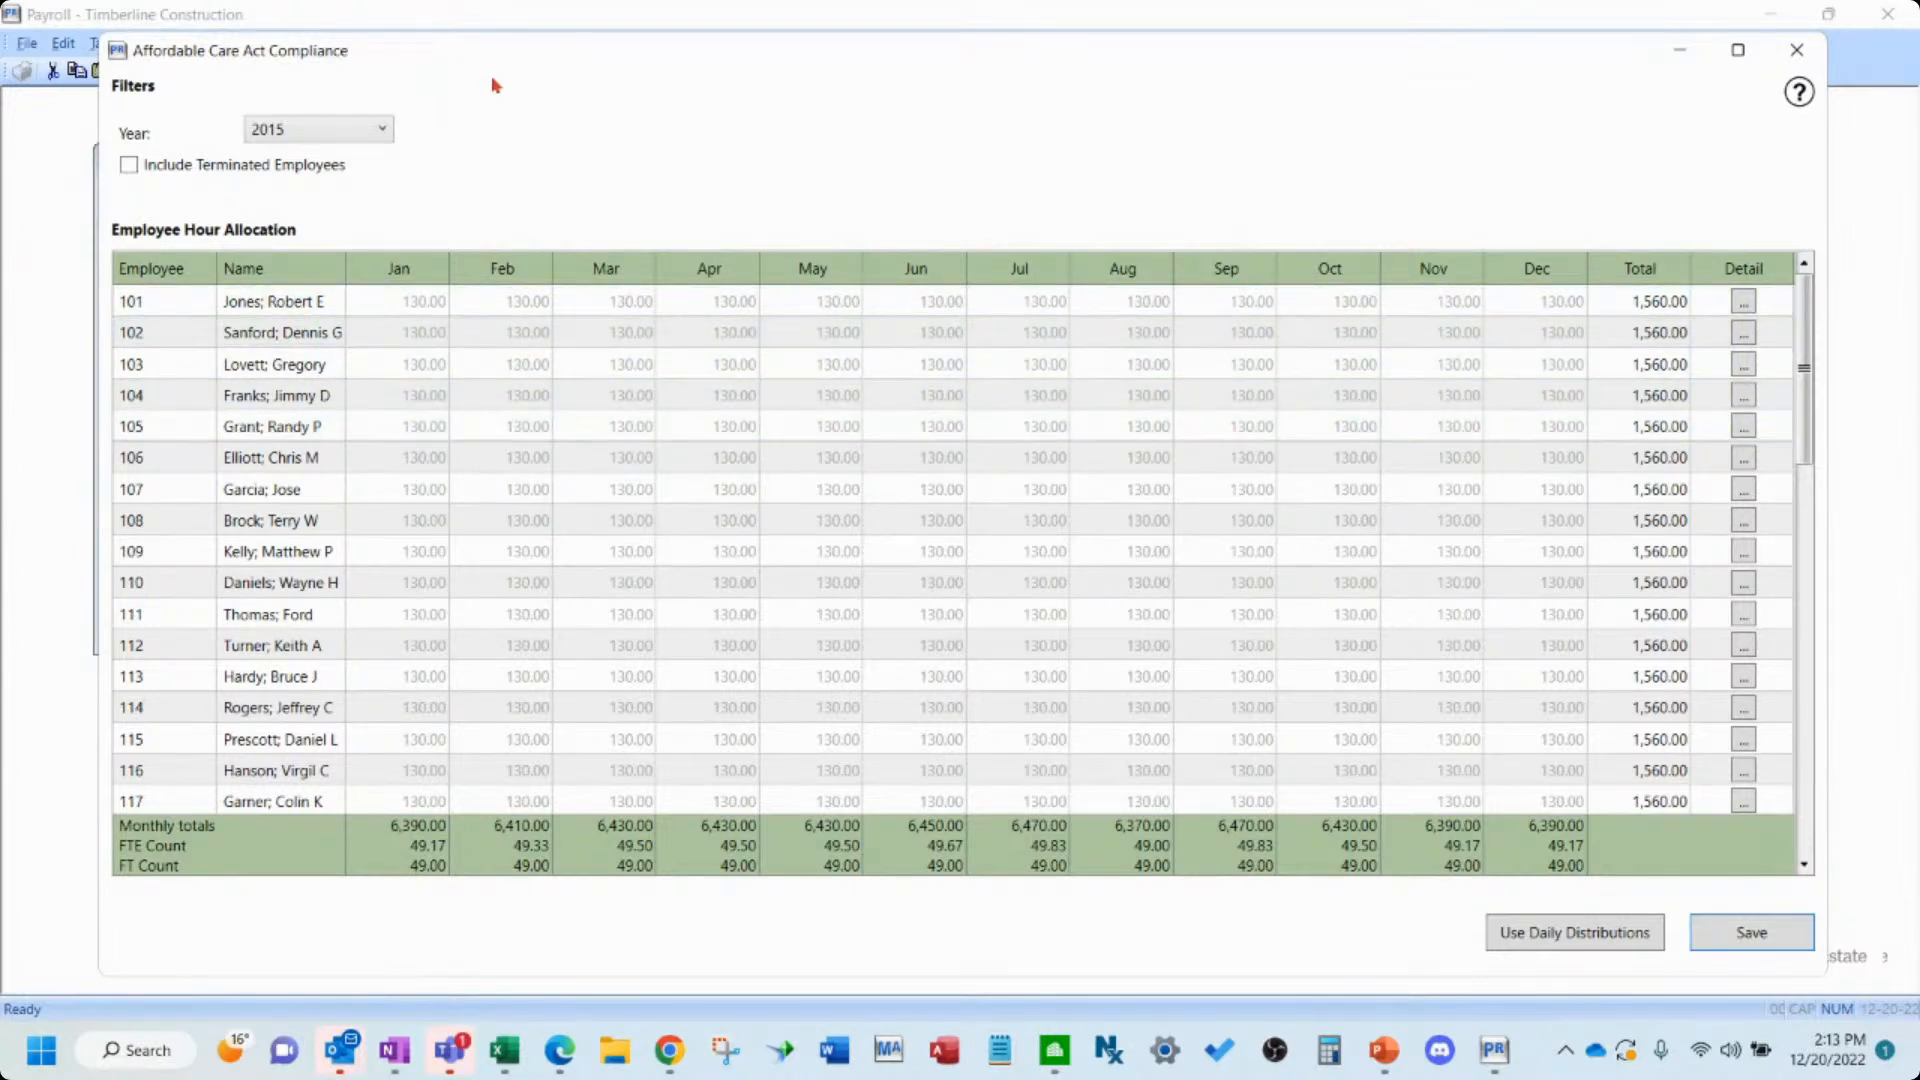
{"action": "left_click_drag", "start_coordinate": [500, 60], "coordinate": [651, 141]}
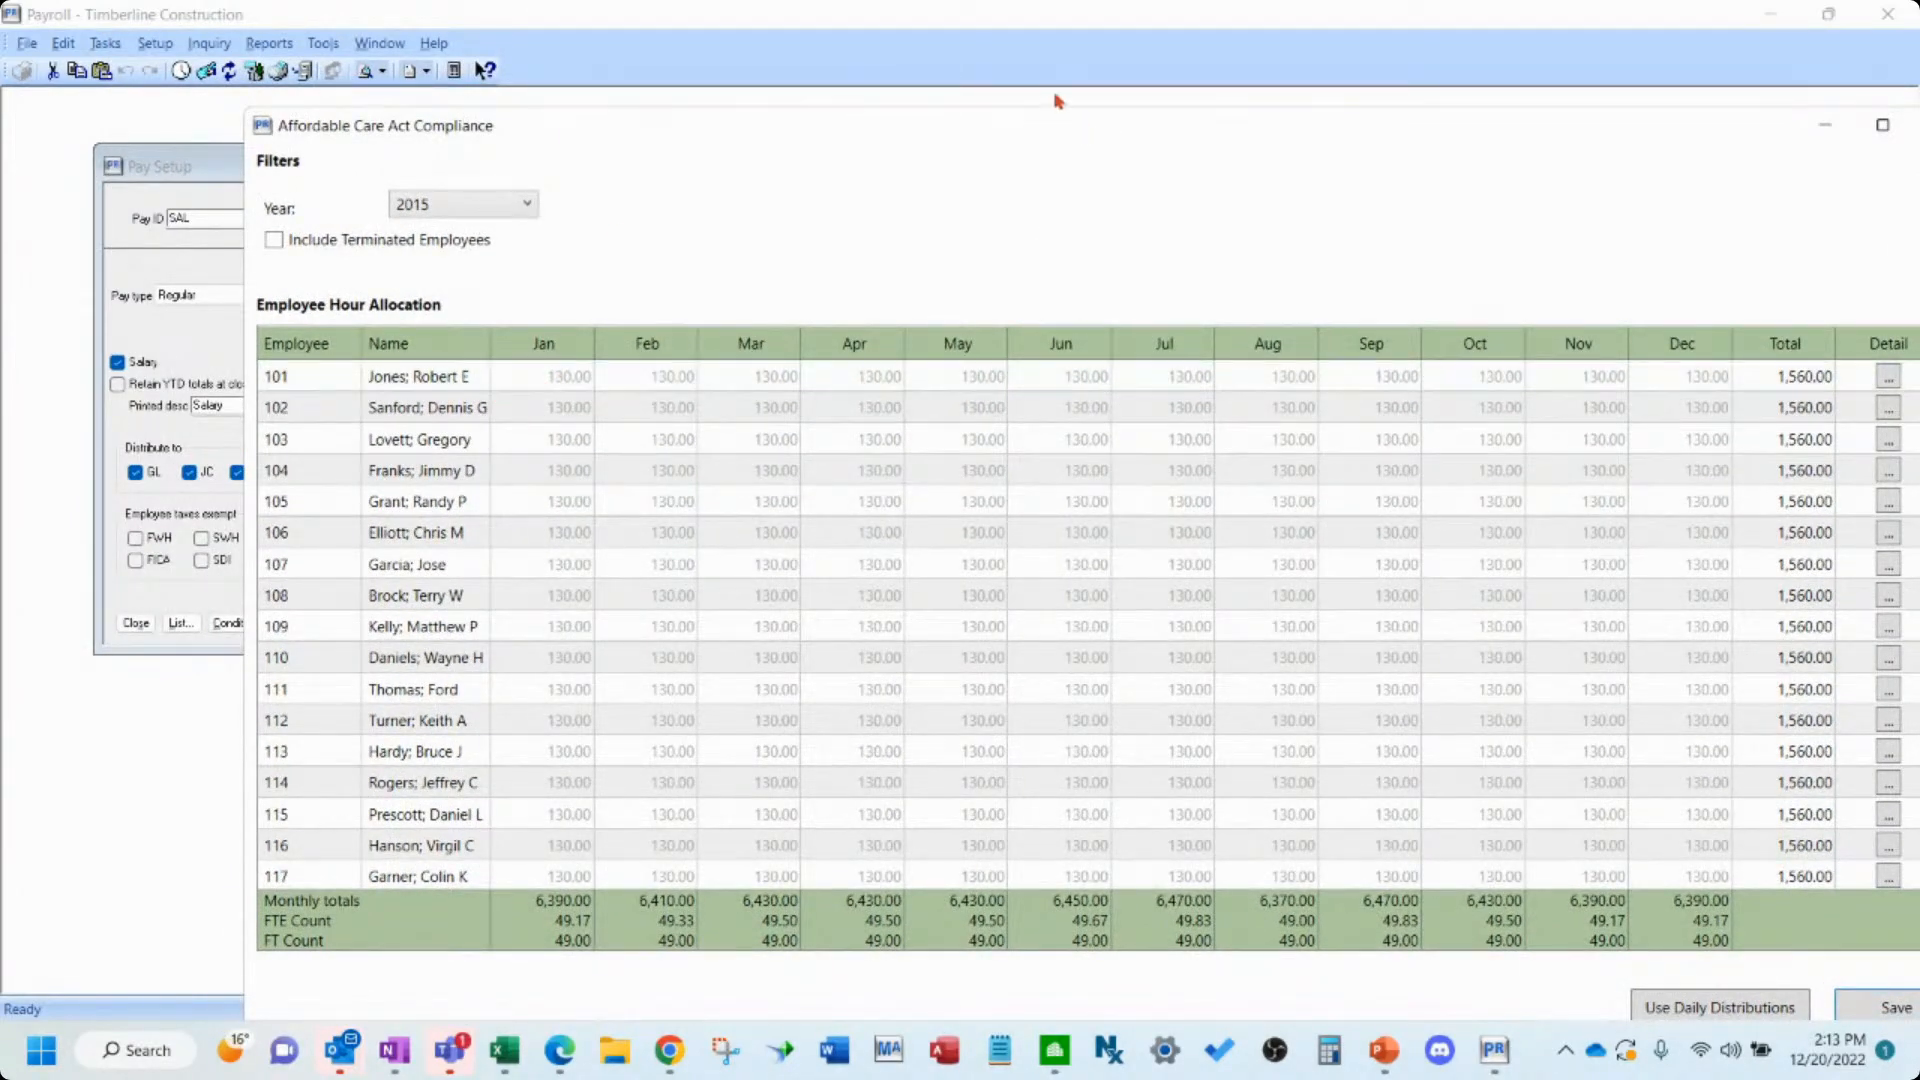
{"action": "left_click_drag", "start_coordinate": [1029, 137], "coordinate": [847, 62]}
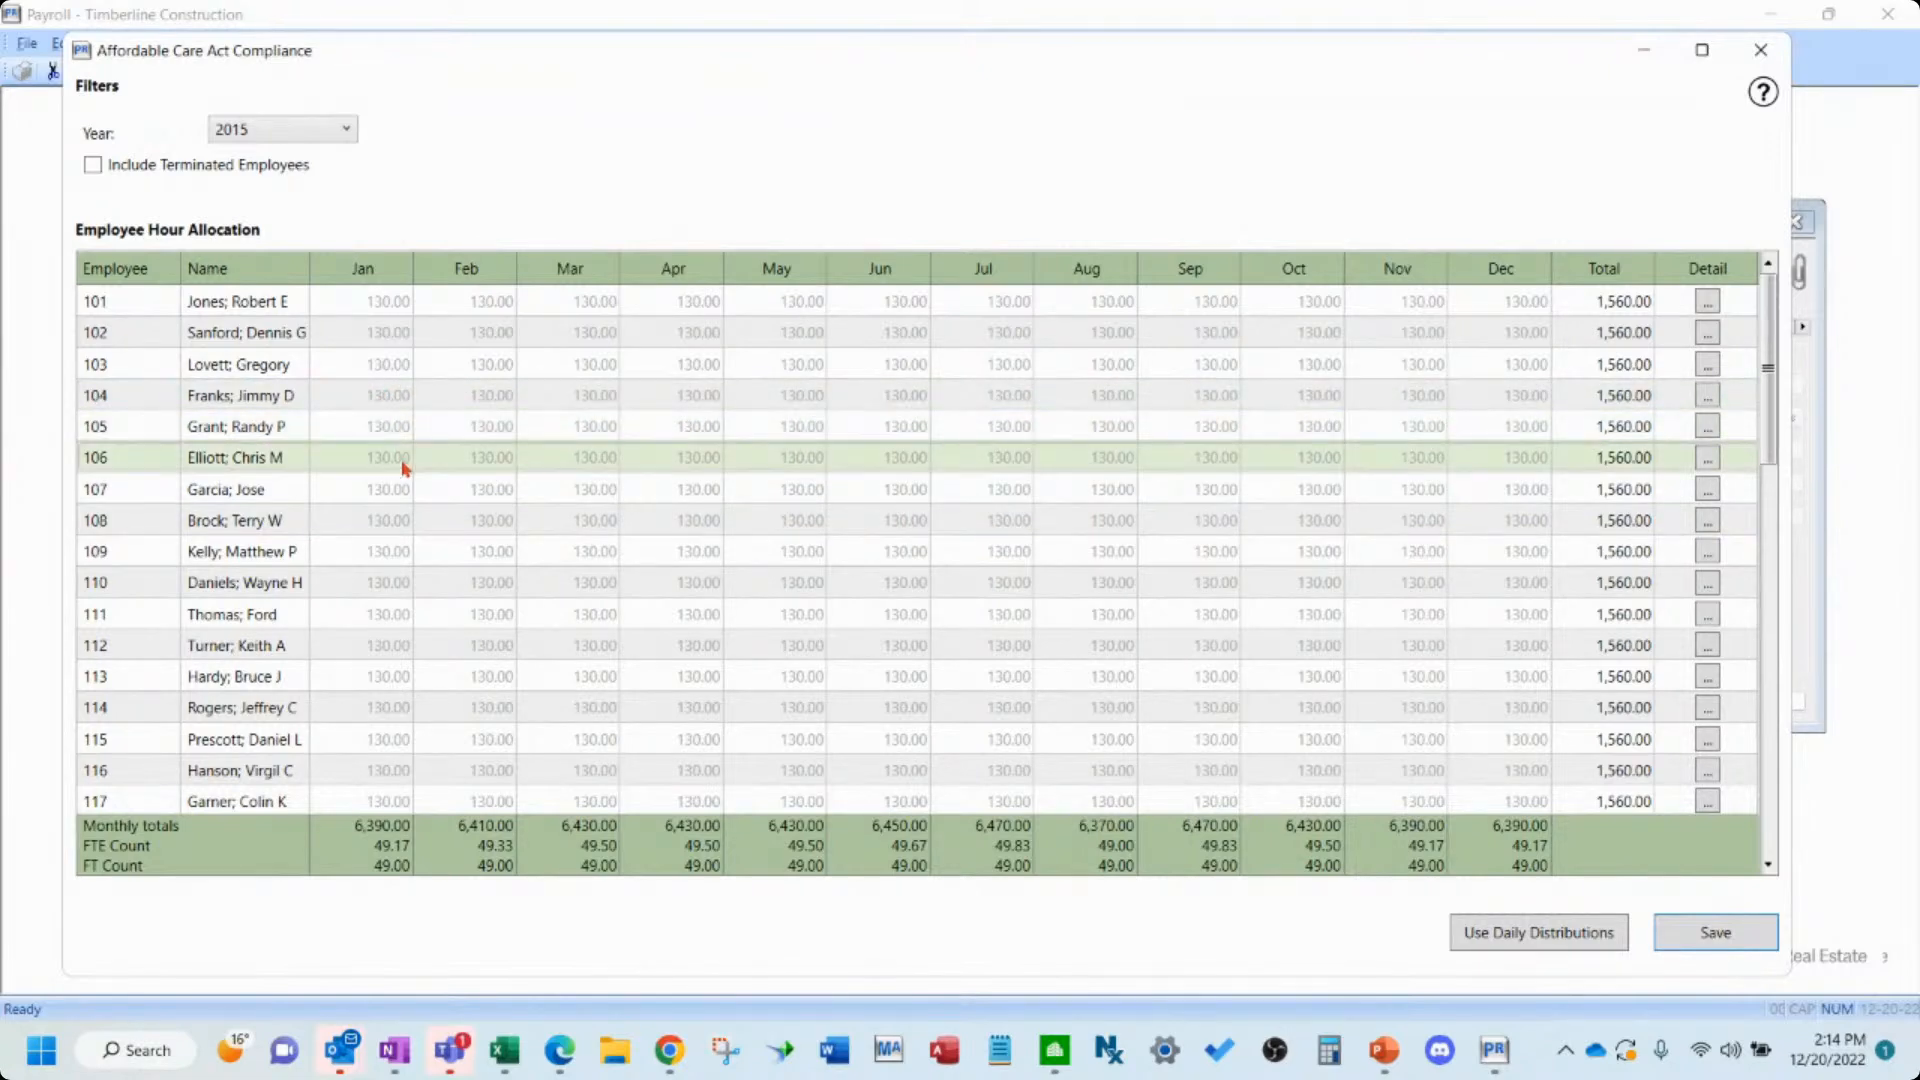
{"action": "scroll", "coordinate": [388, 547], "scroll_direction": "down", "scroll_amount": 7}
{"action": "scroll", "coordinate": [393, 568], "scroll_direction": "down", "scroll_amount": 5}
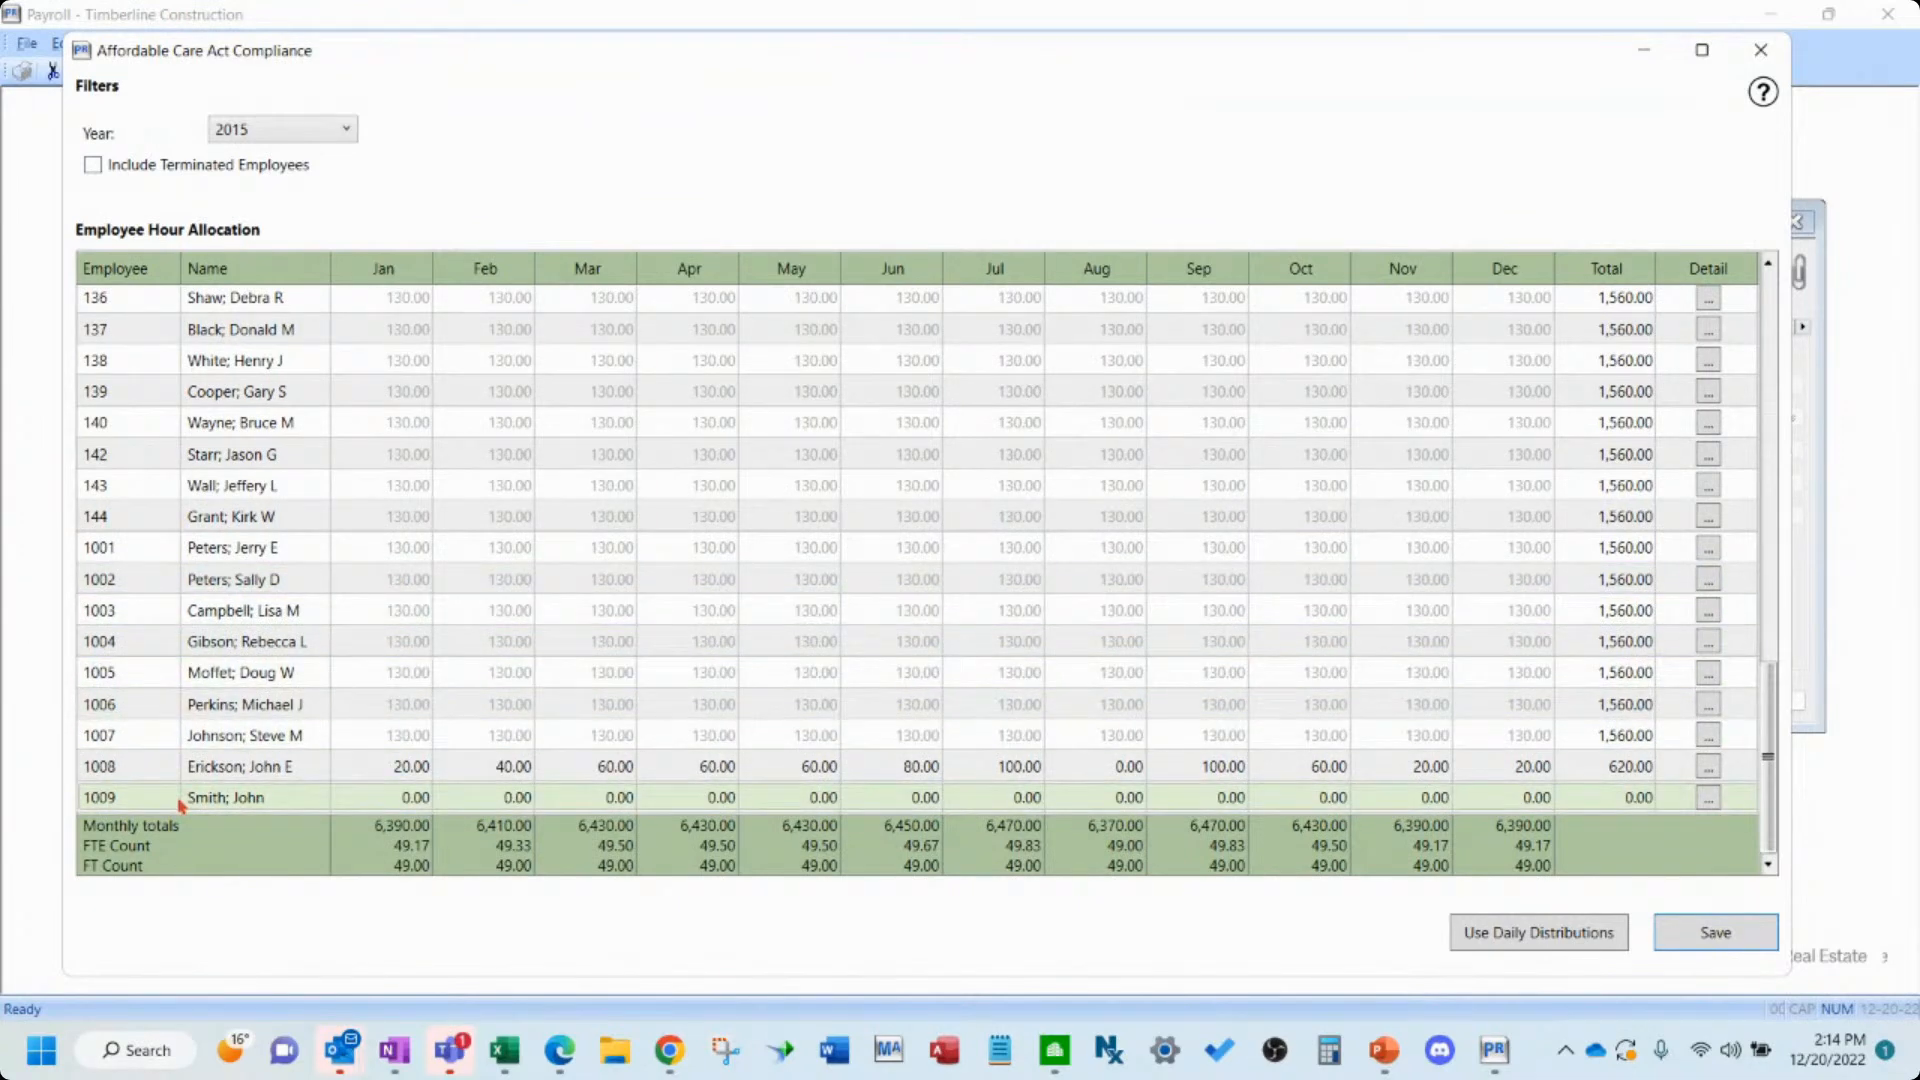
{"action": "left_click", "coordinate": [403, 800]}
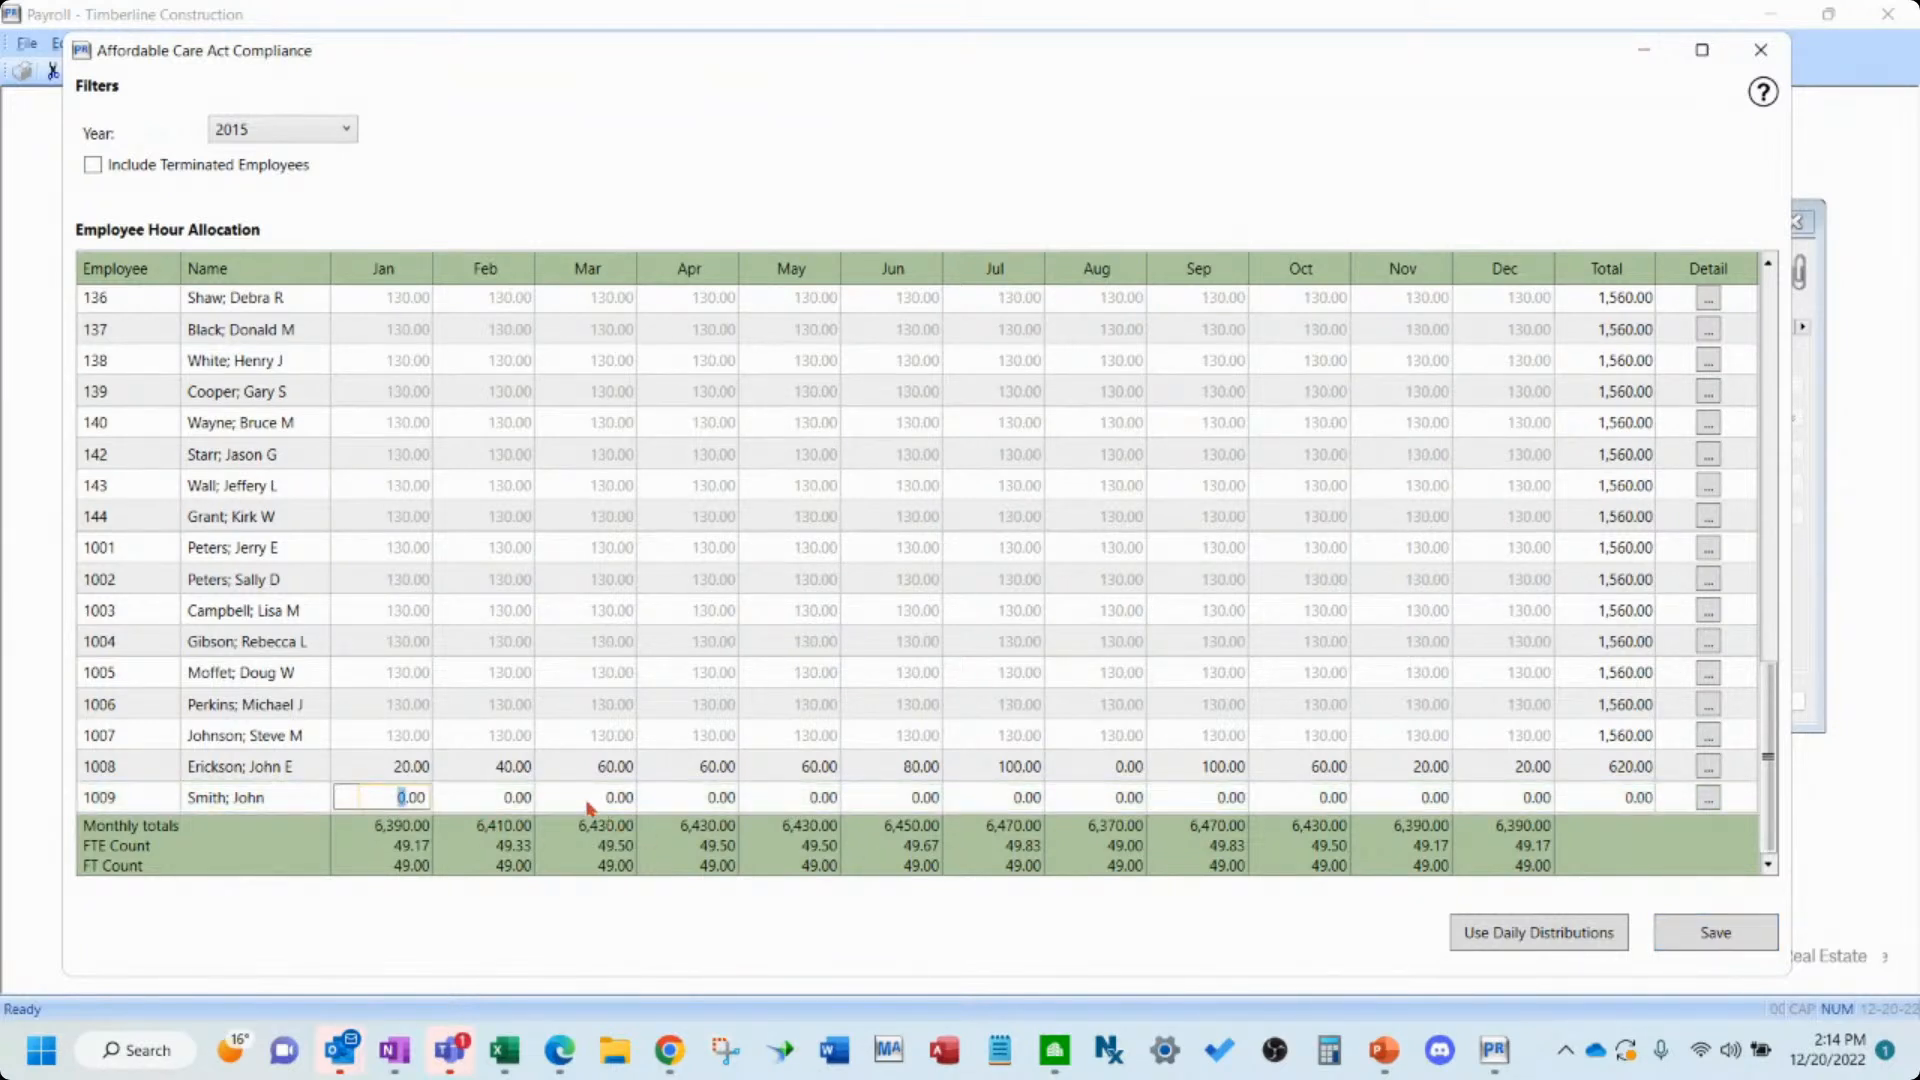
{"action": "left_click", "coordinate": [520, 800]}
{"action": "left_click", "coordinate": [588, 800]}
{"action": "left_click", "coordinate": [724, 800]}
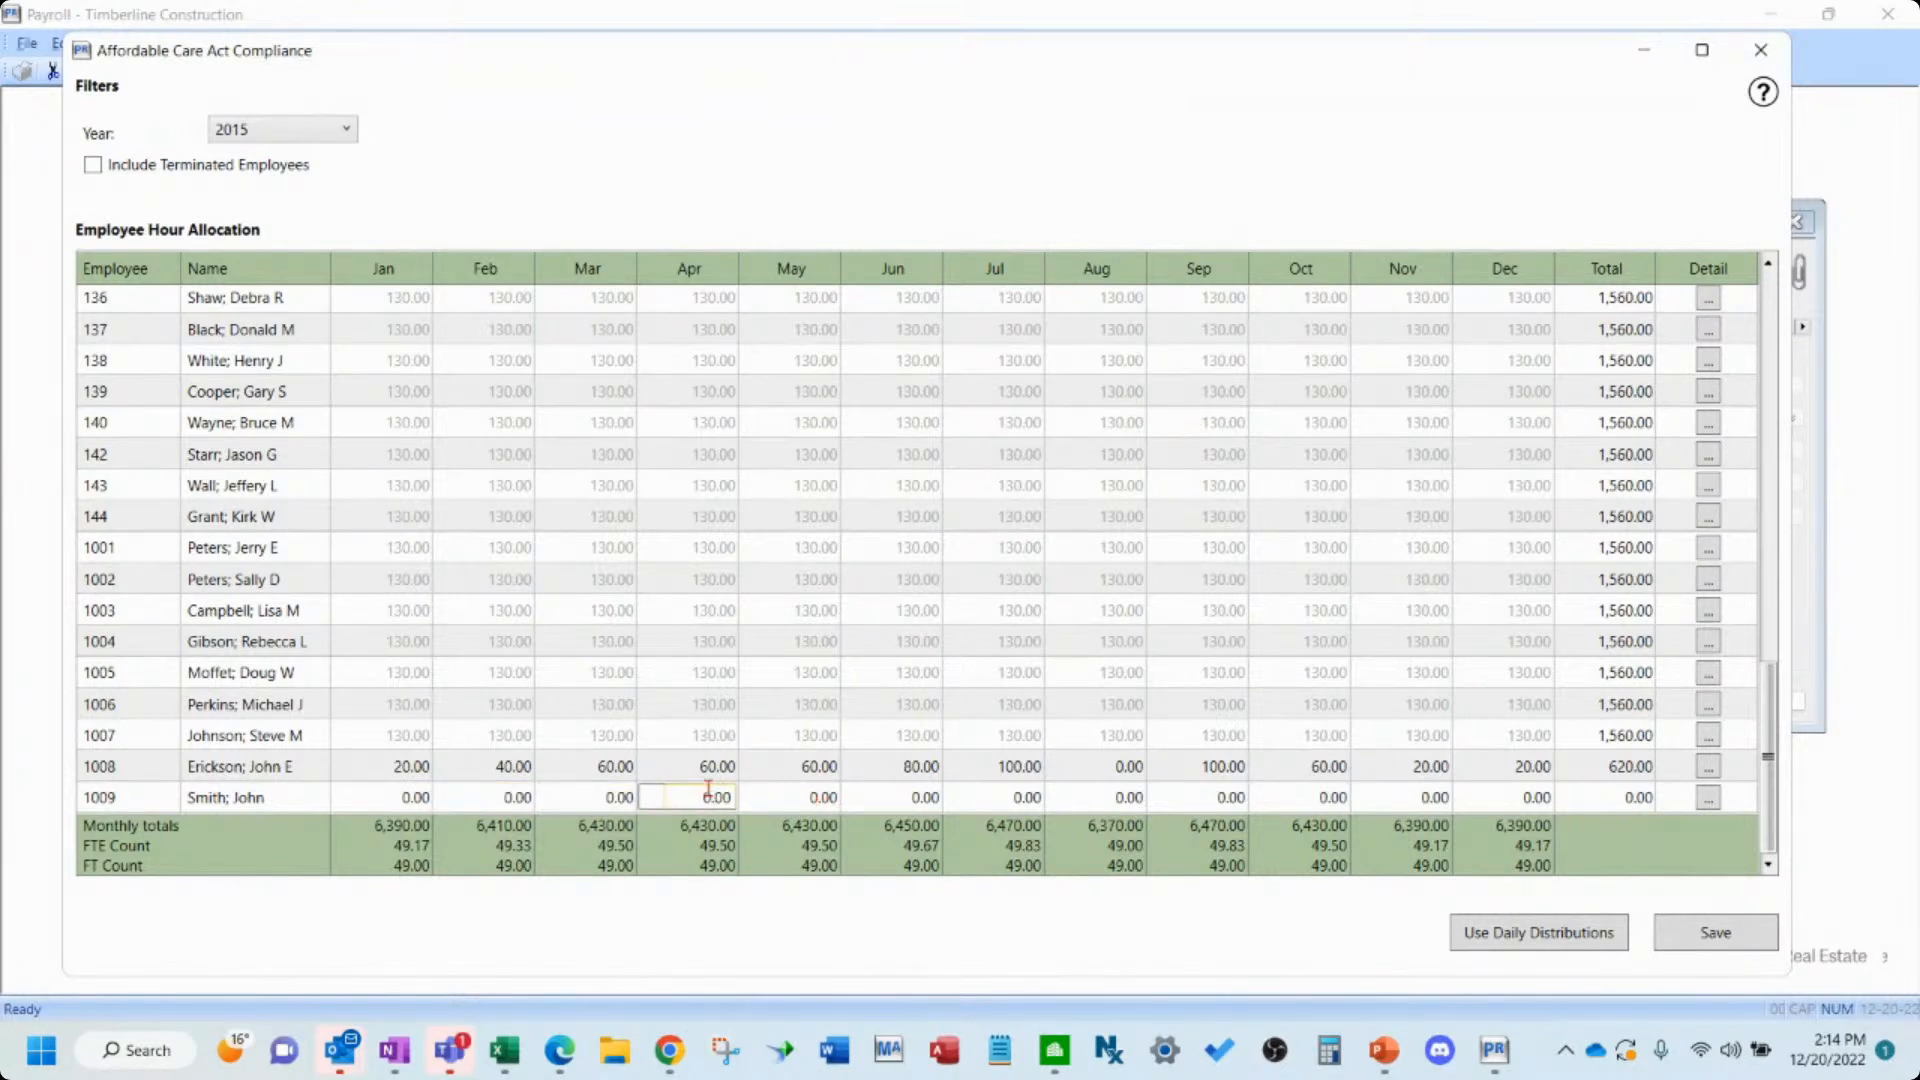
{"action": "left_click", "coordinate": [801, 797]}
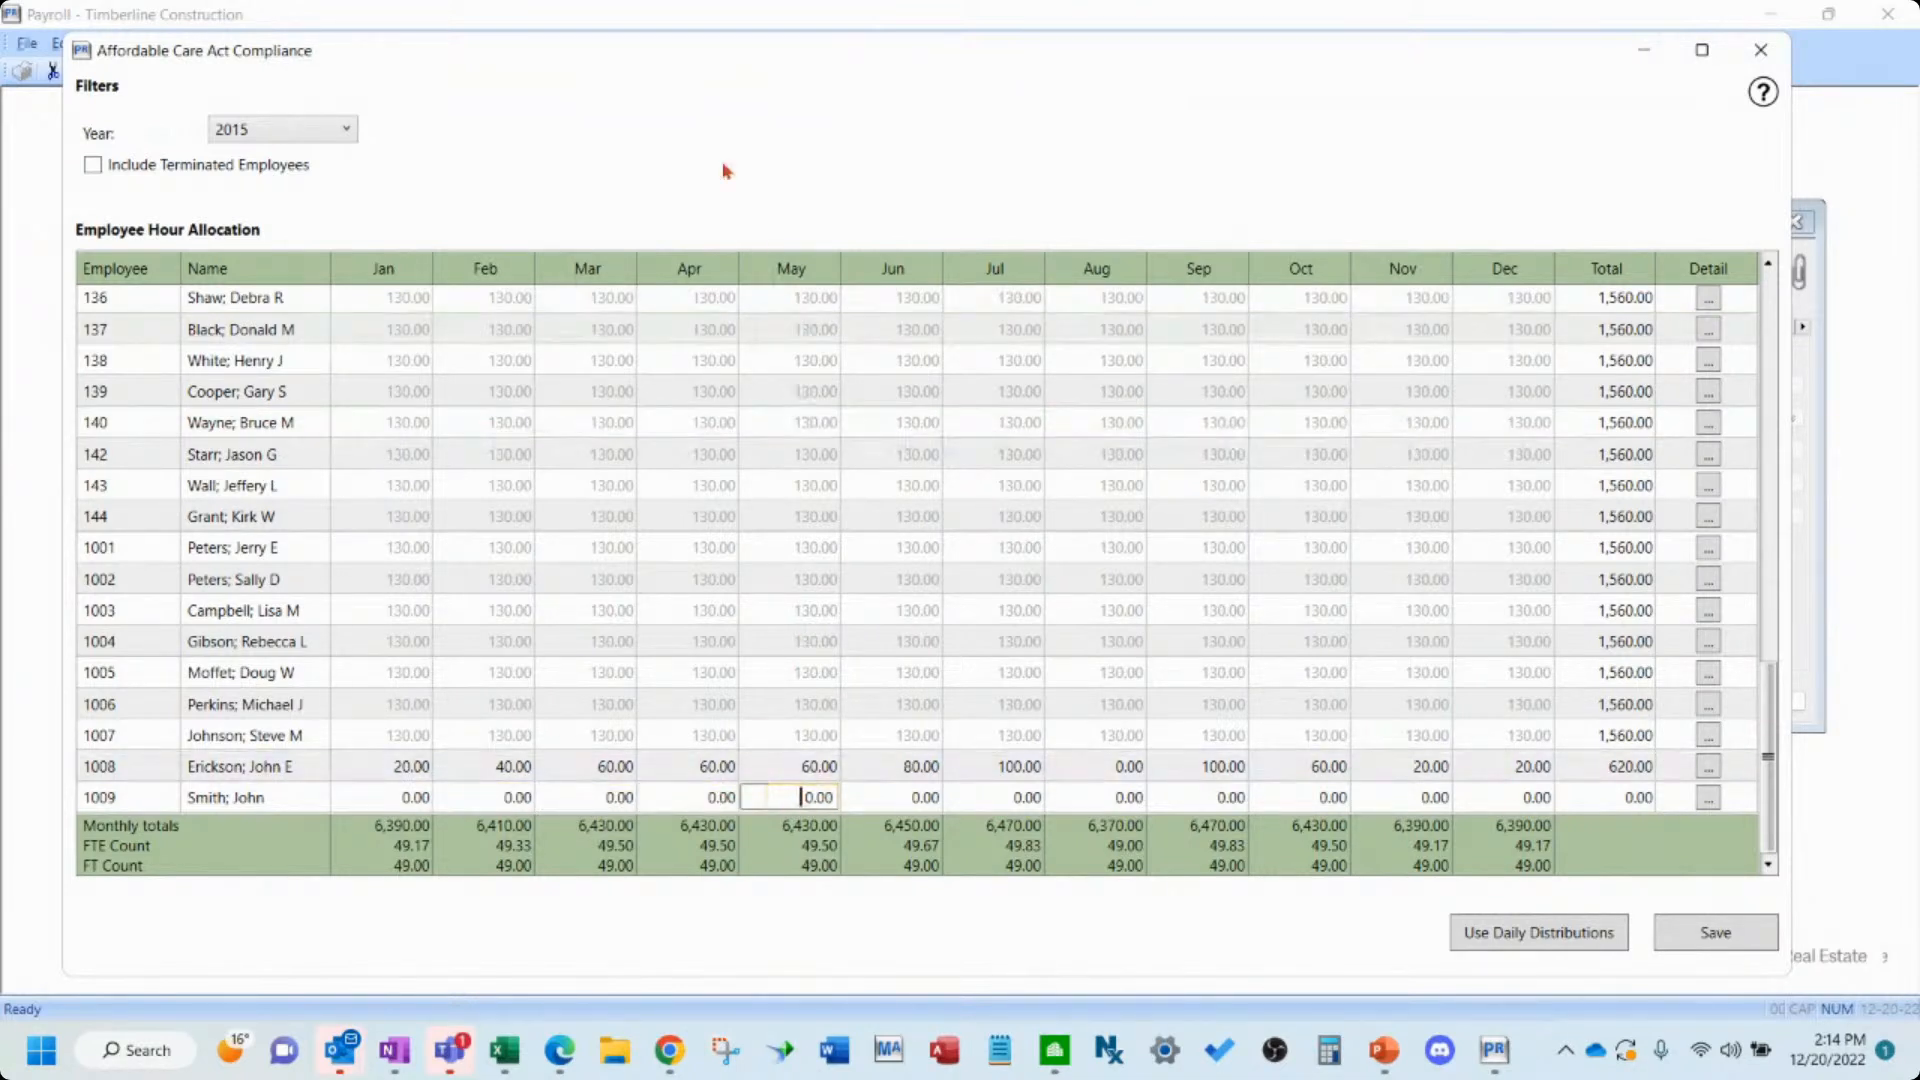
{"action": "left_click_drag", "start_coordinate": [693, 59], "coordinate": [713, 147]}
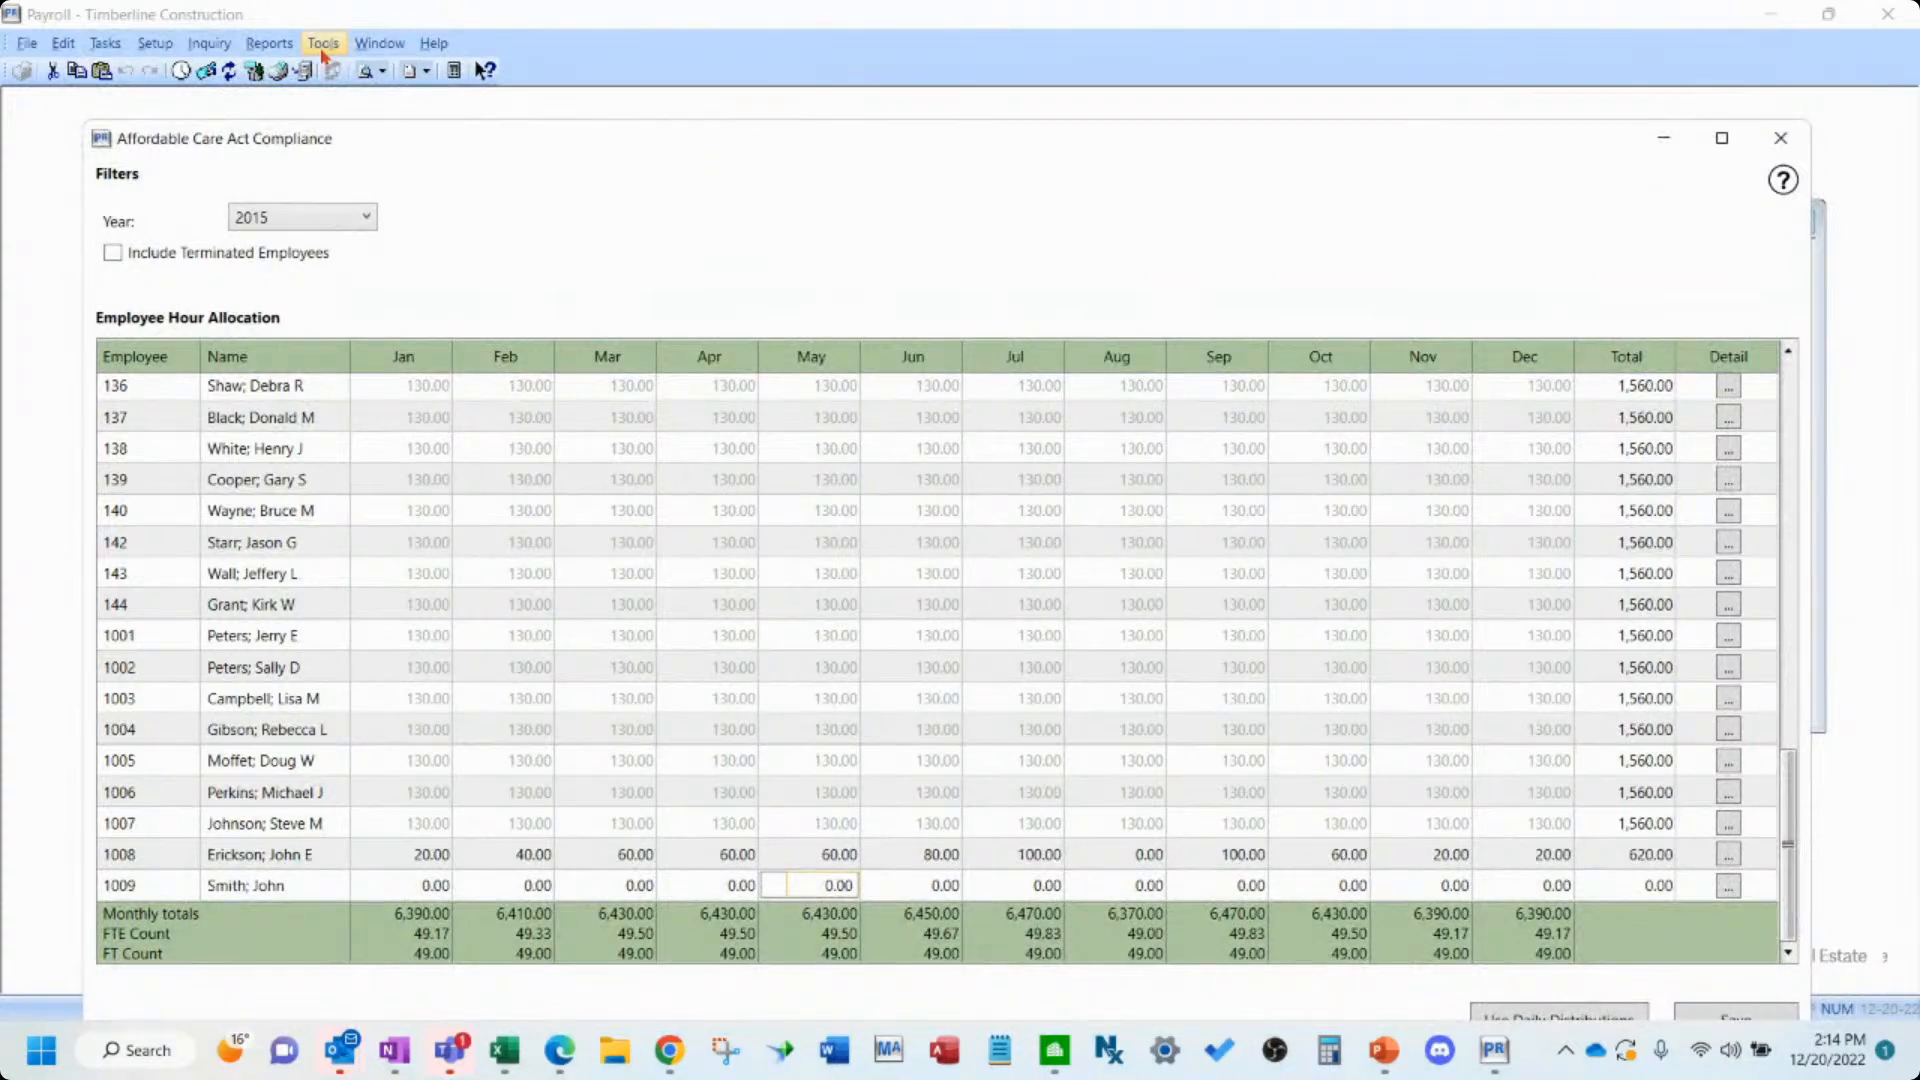
{"action": "left_click", "coordinate": [269, 43]}
{"action": "mouse_move", "coordinate": [343, 105]}
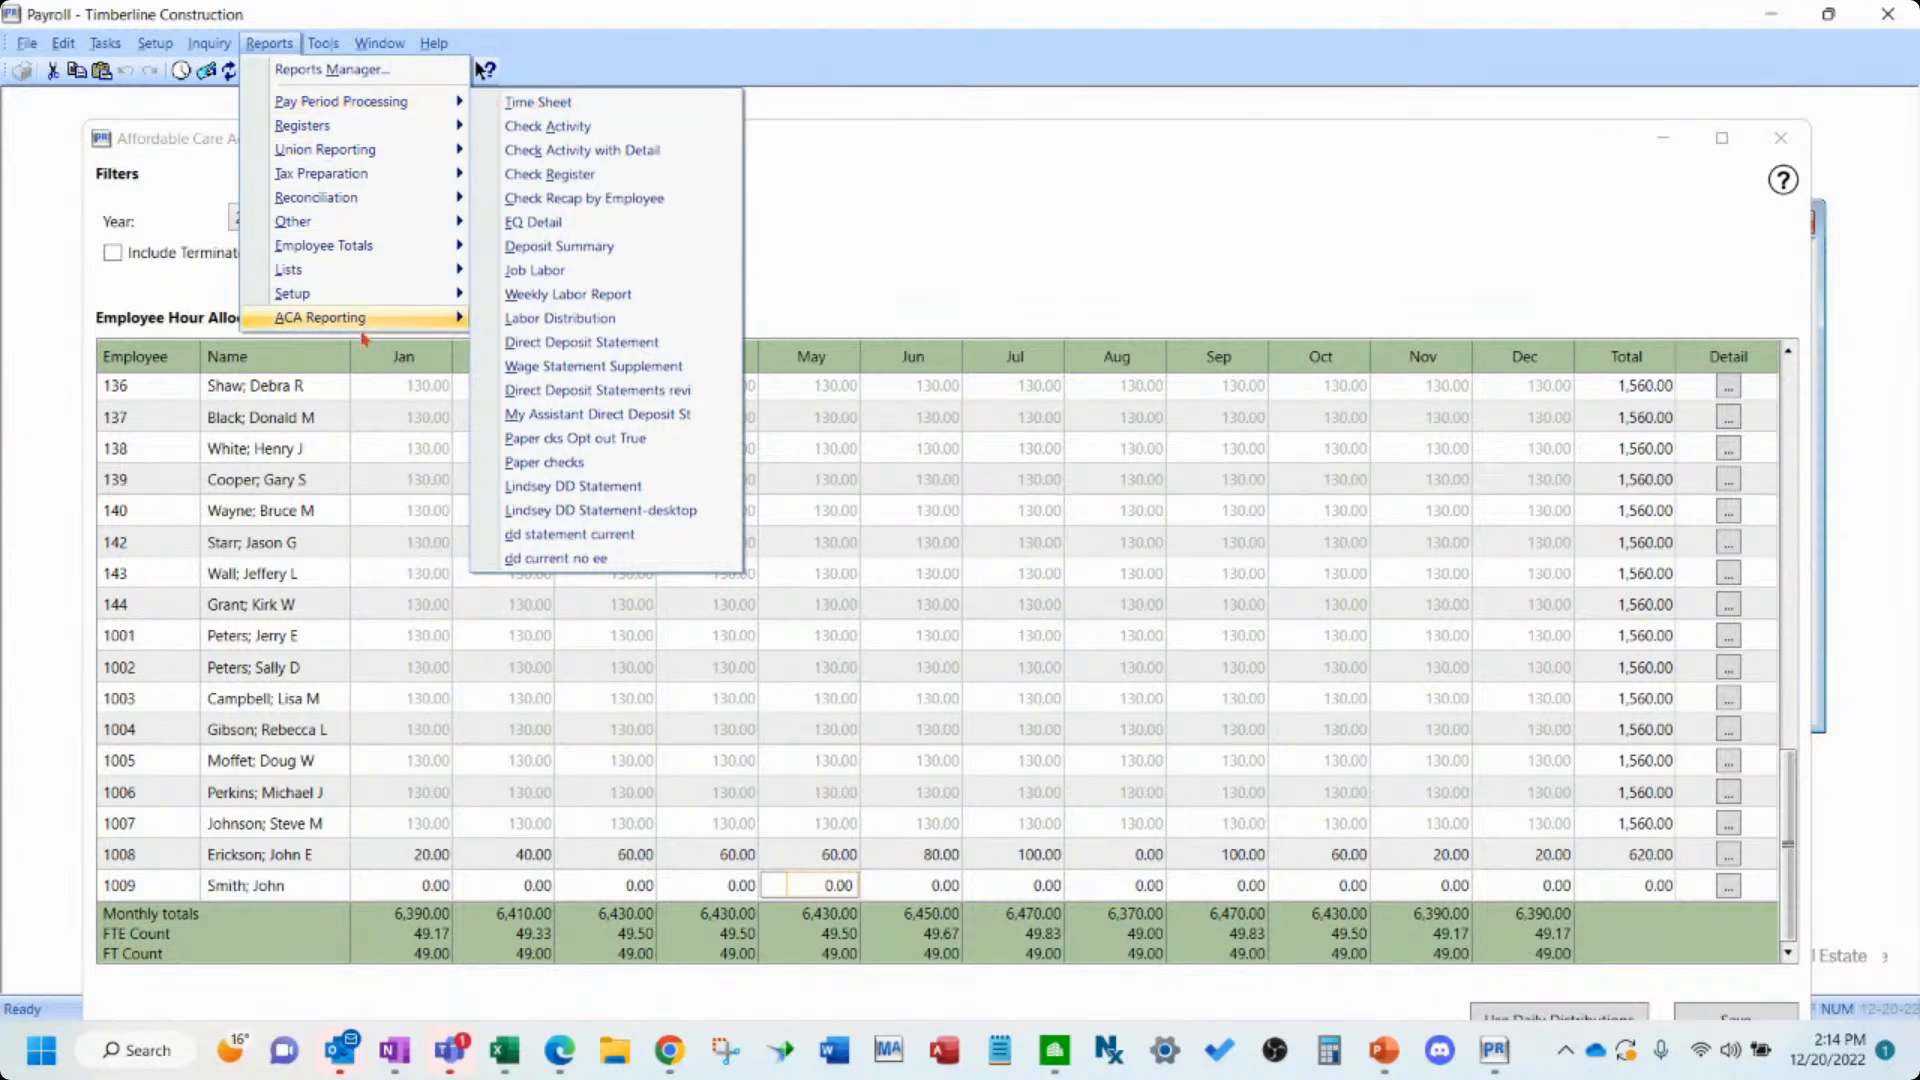
{"action": "mouse_move", "coordinate": [362, 326]}
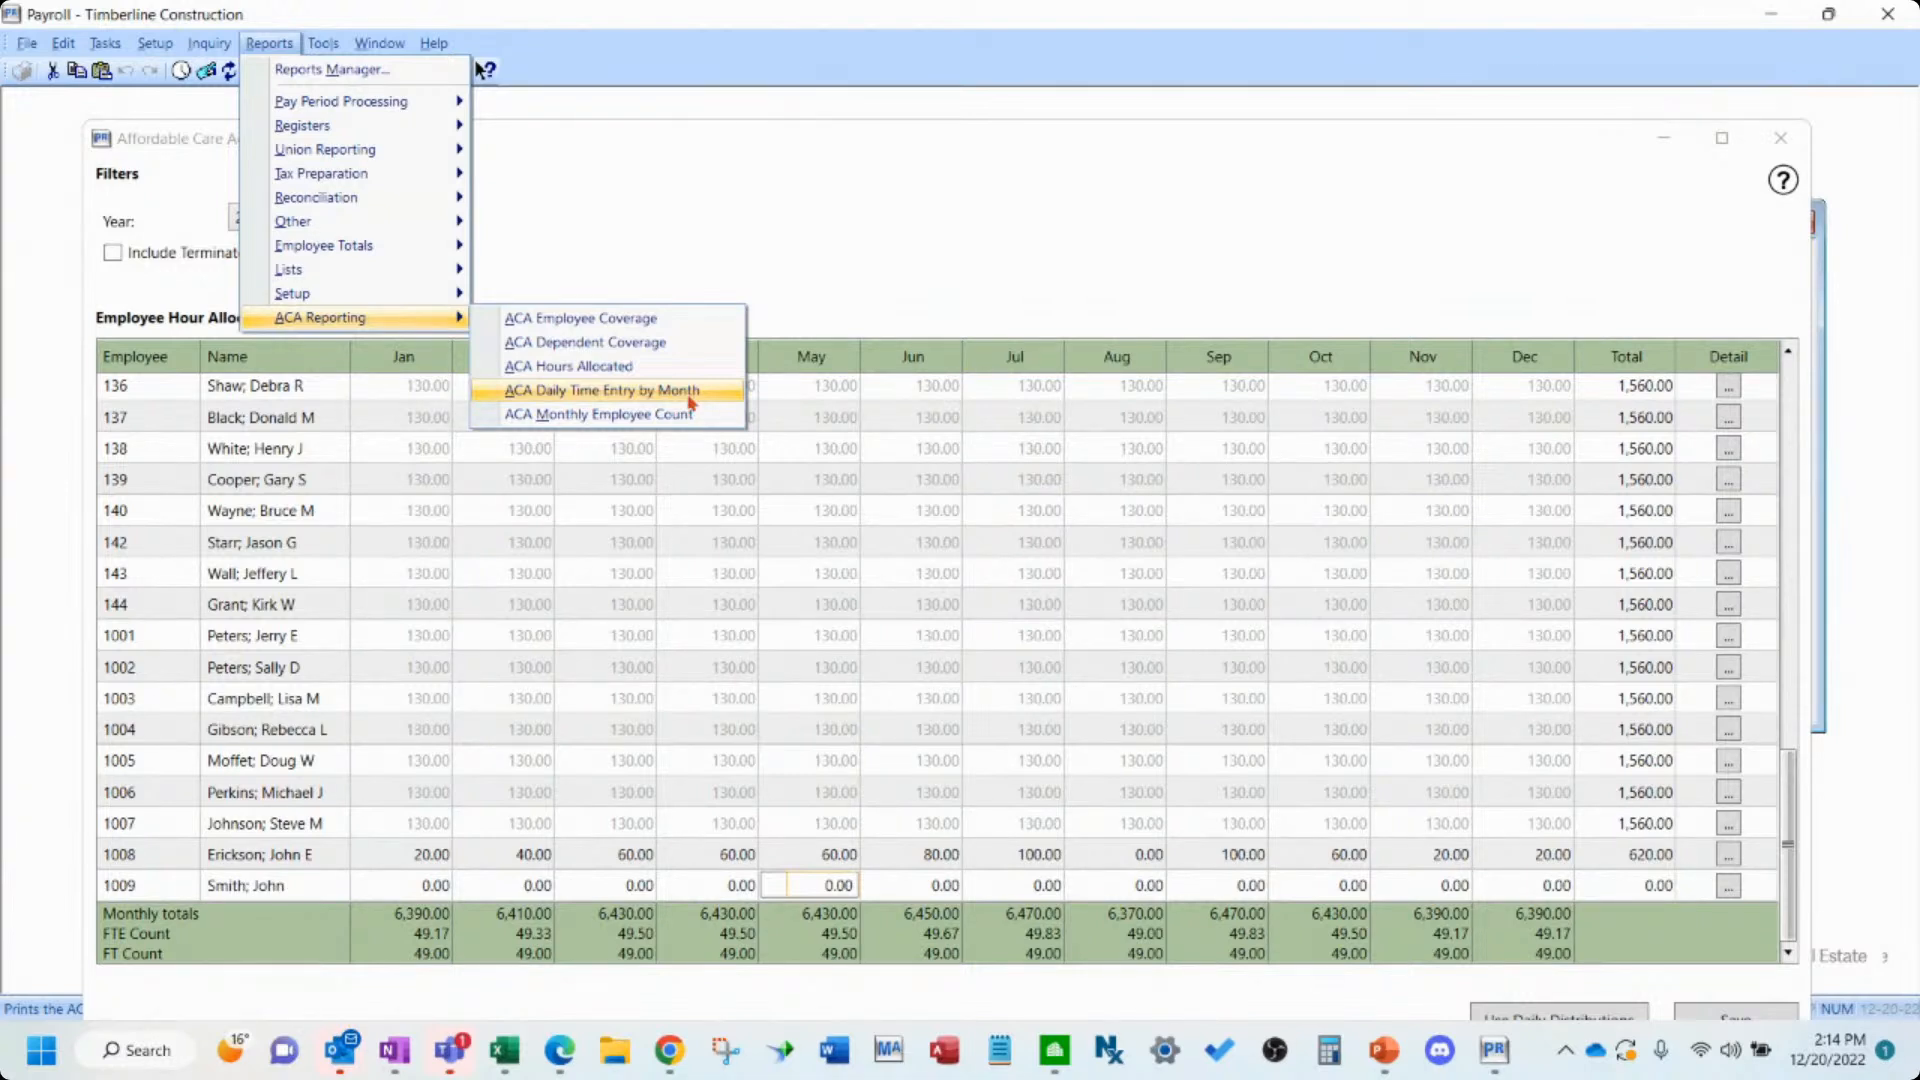
{"action": "left_click", "coordinate": [937, 238]}
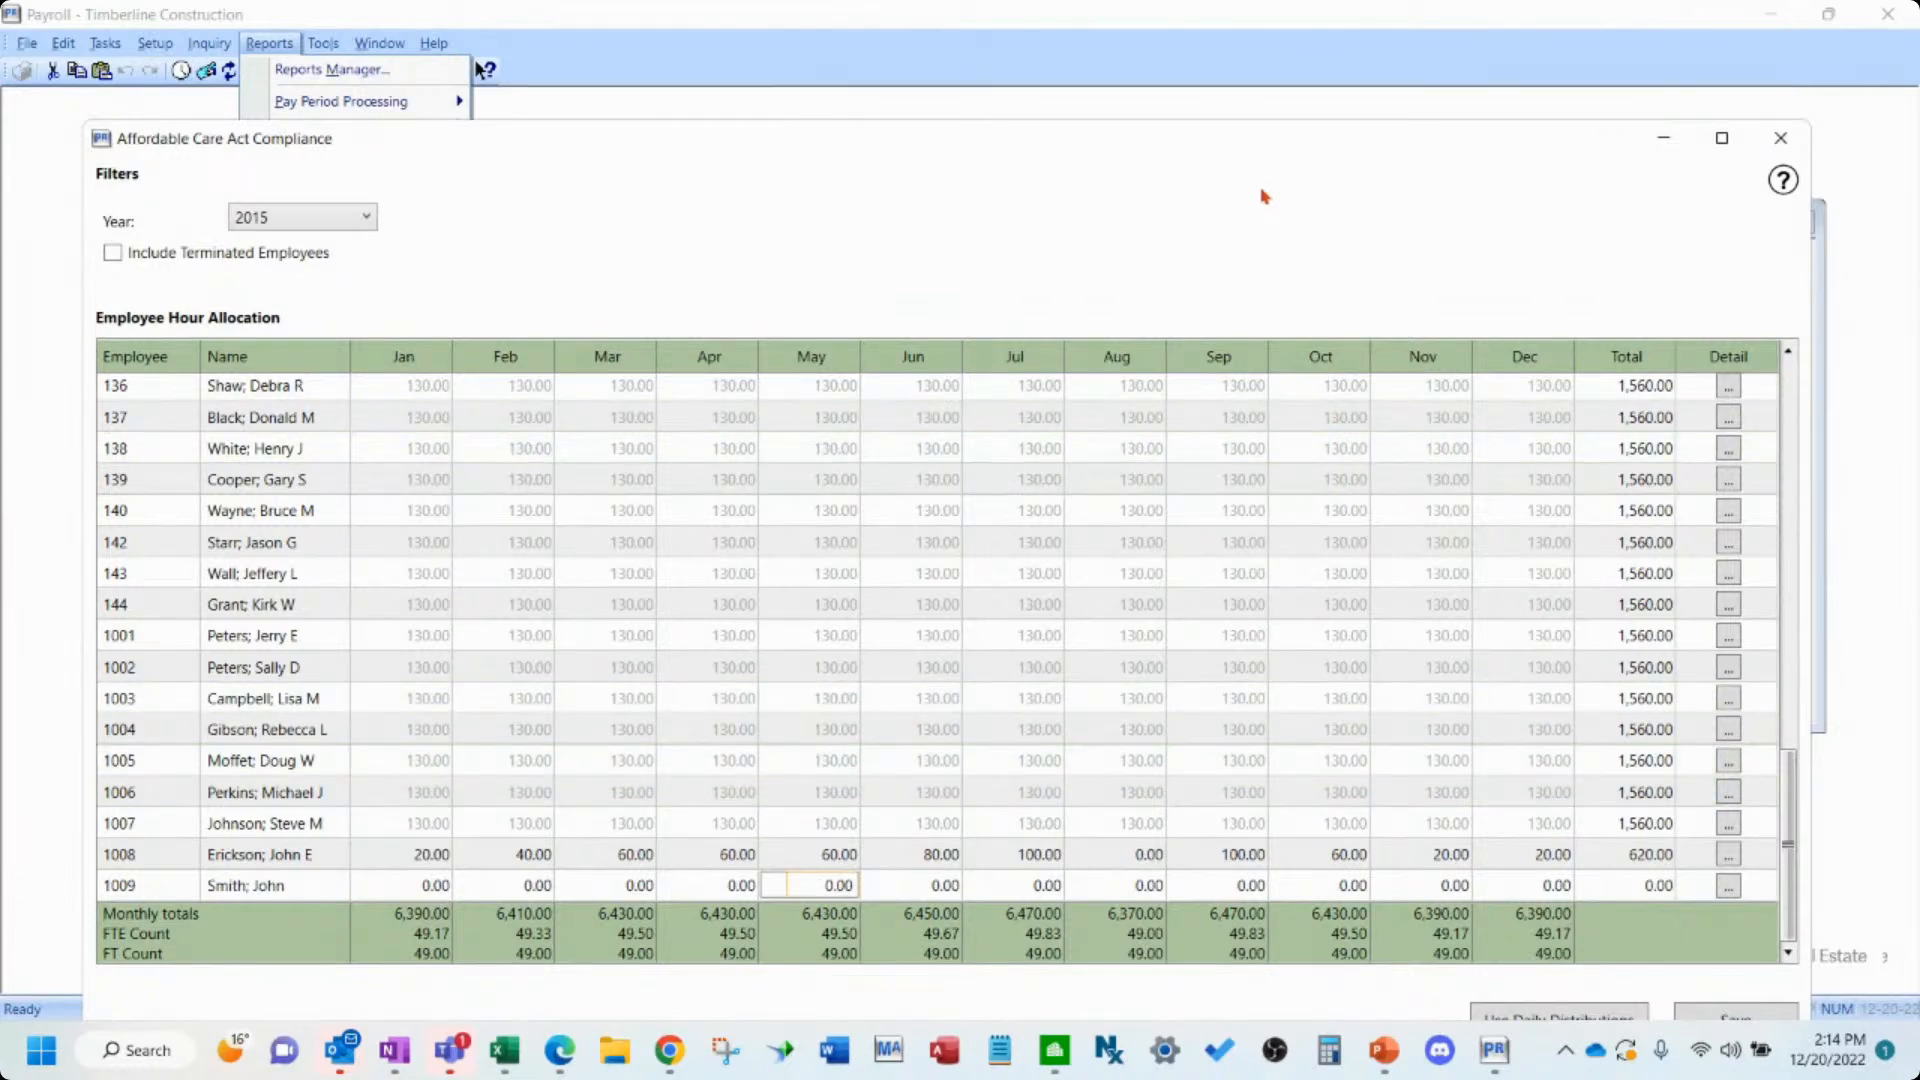
{"action": "left_click_drag", "start_coordinate": [1236, 146], "coordinate": [1240, 70]}
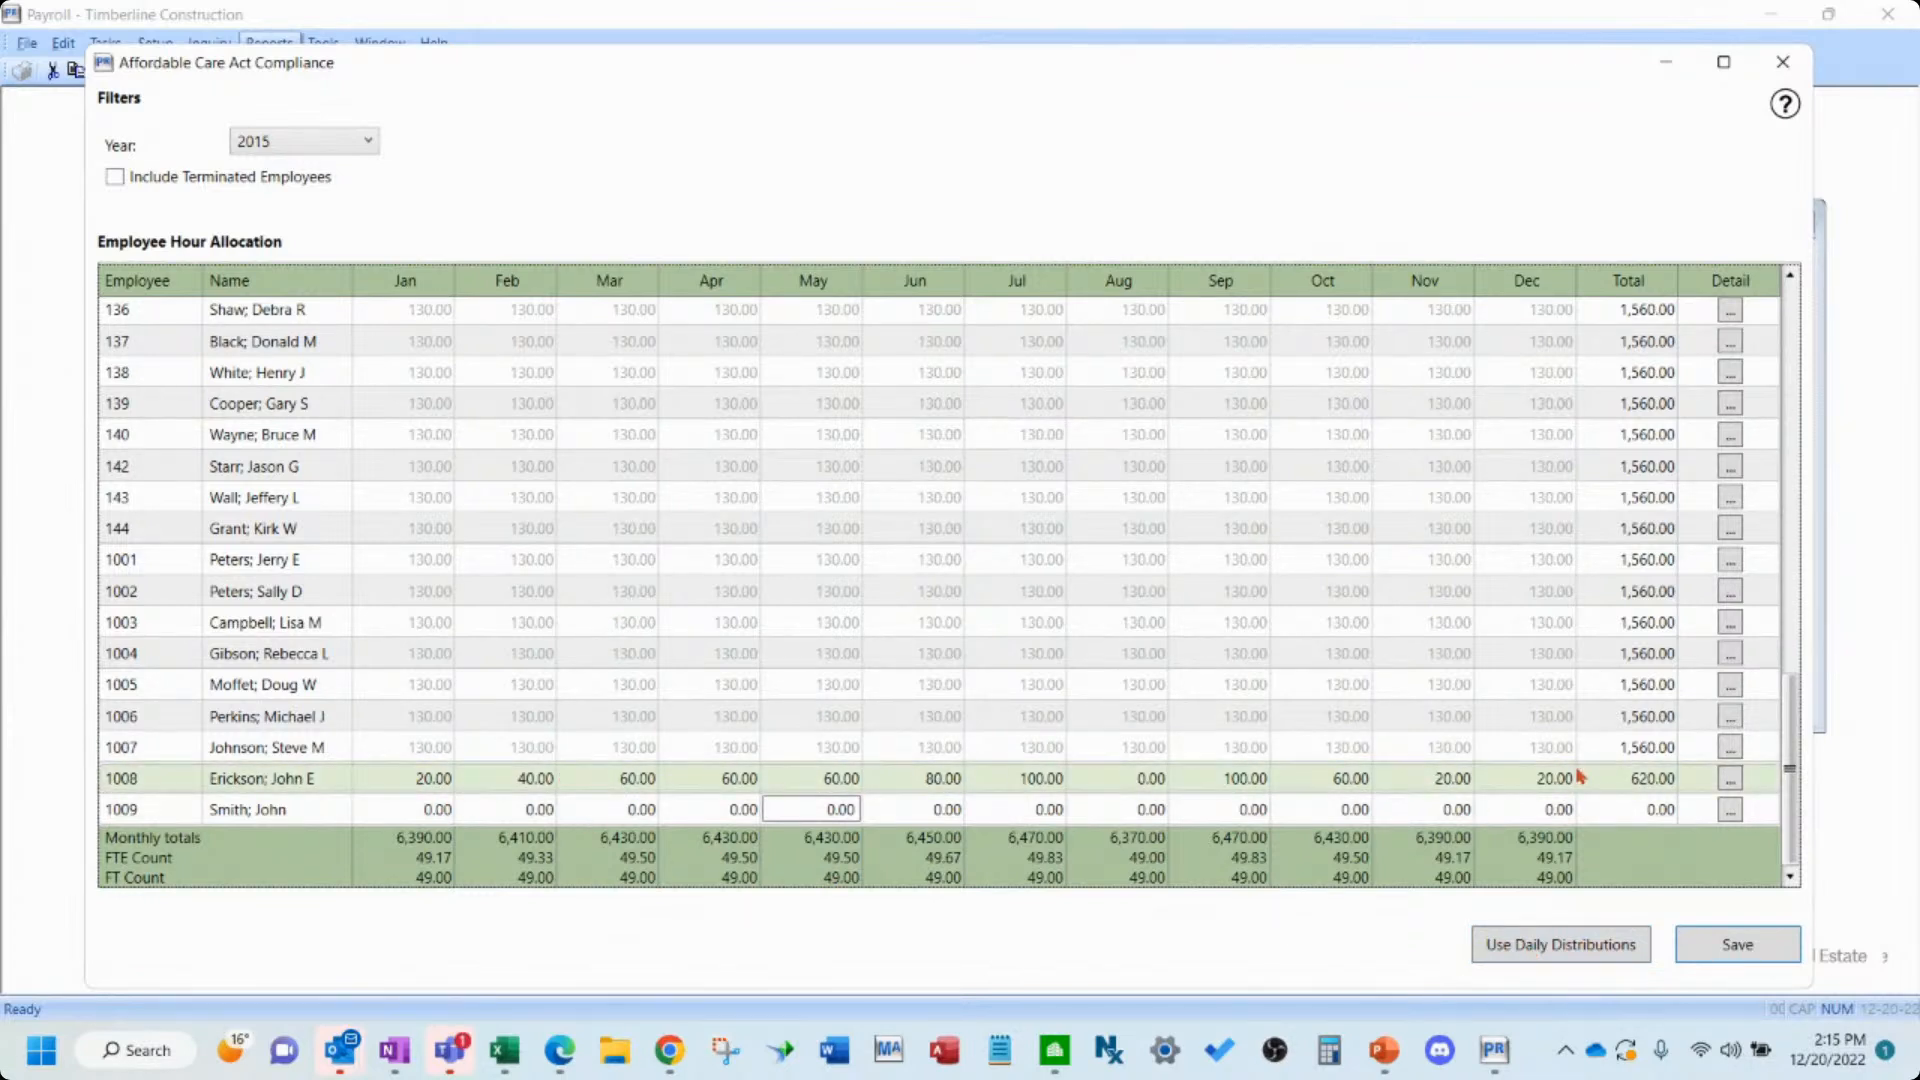
- Try to apply daily distributions to the ACA hour allocation and decline the confirmation
{"action": "left_click", "coordinate": [1575, 952]}
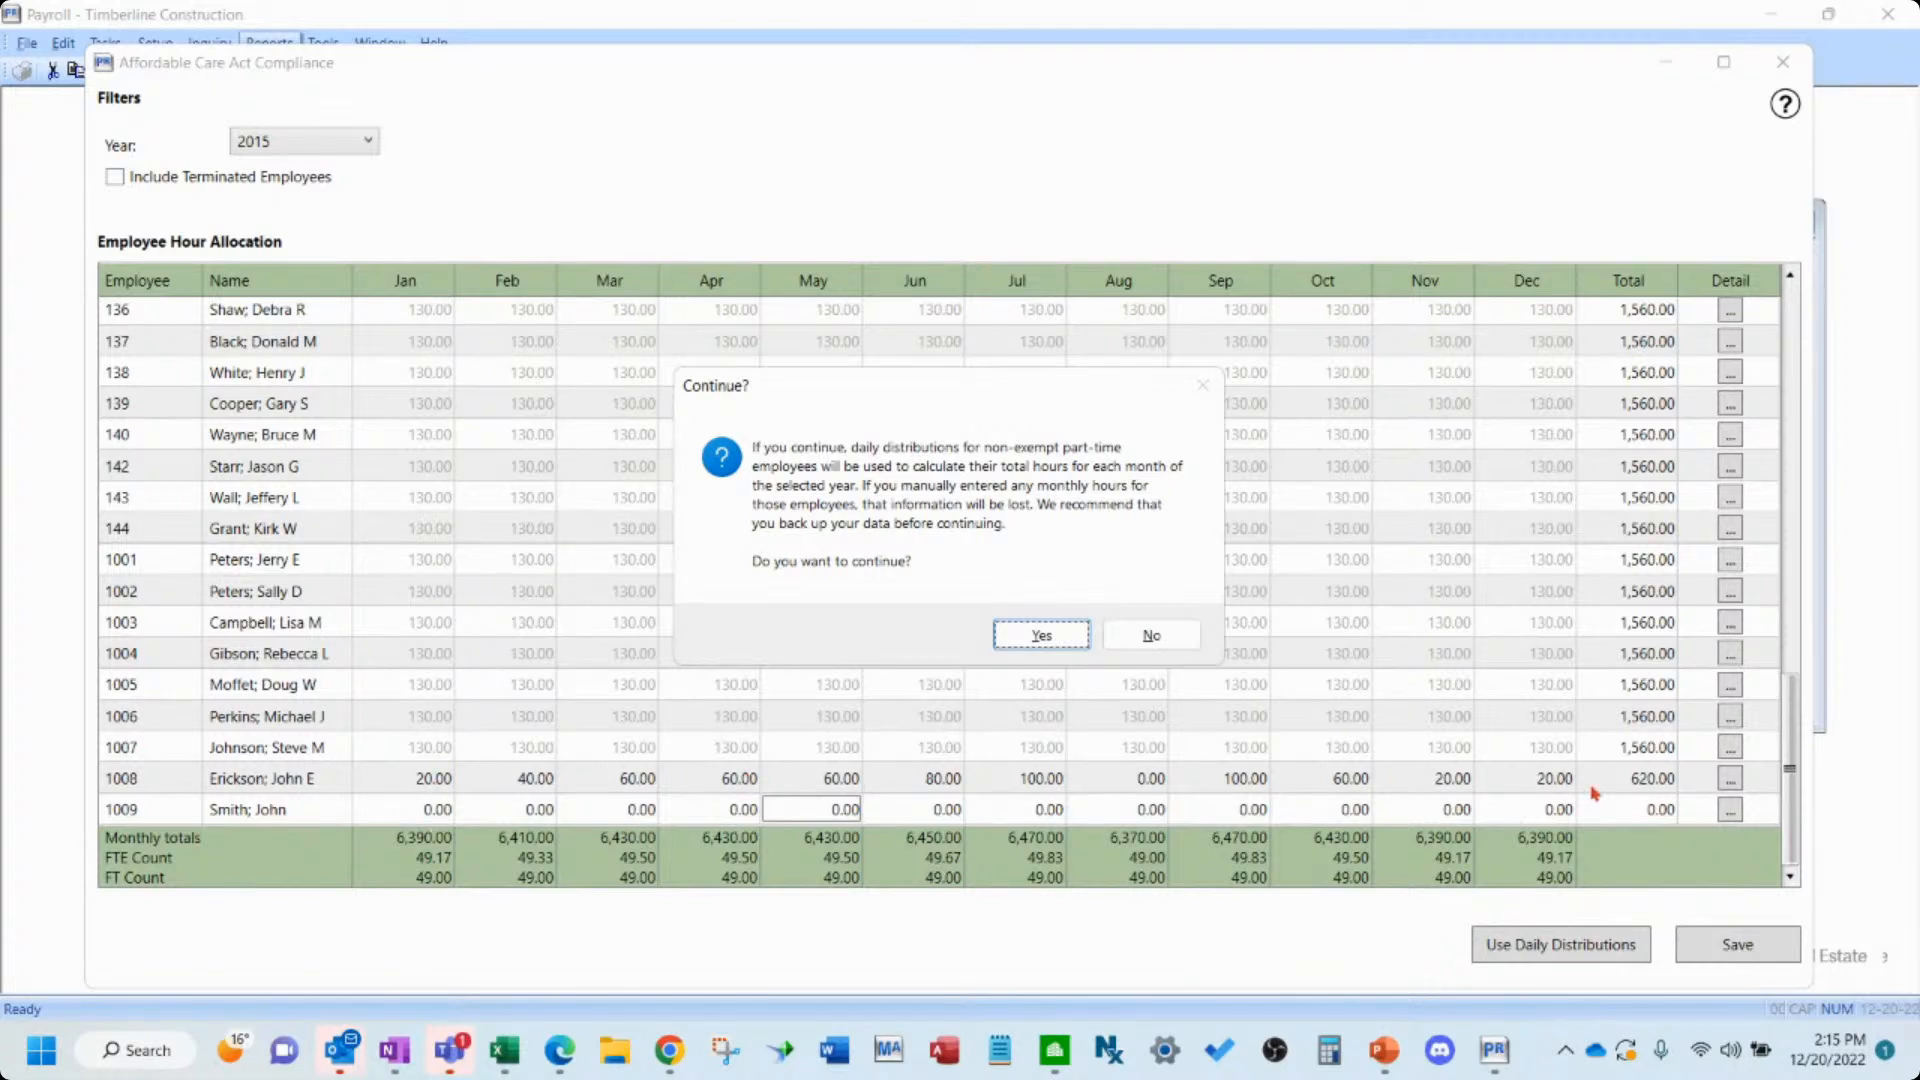
{"action": "left_click", "coordinate": [1148, 635]}
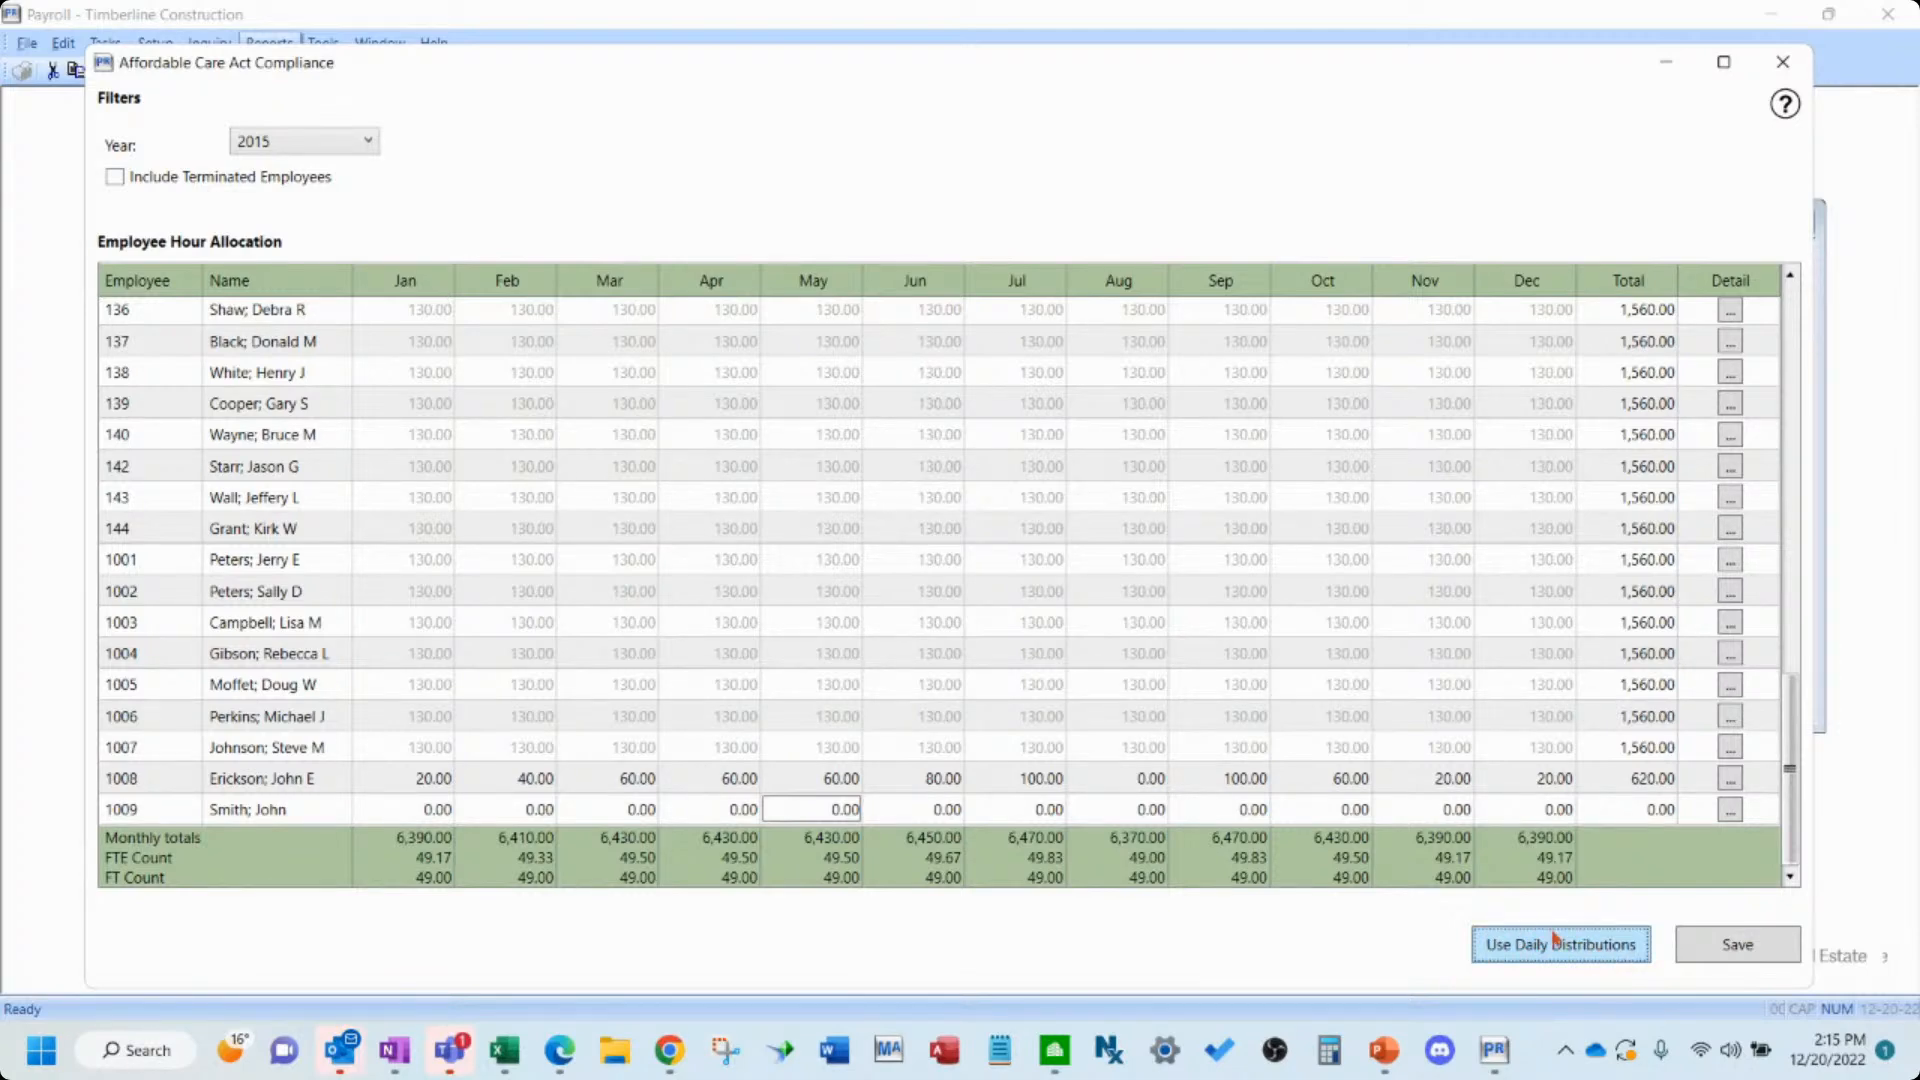
{"action": "left_click_drag", "start_coordinate": [438, 65], "coordinate": [438, 128]}
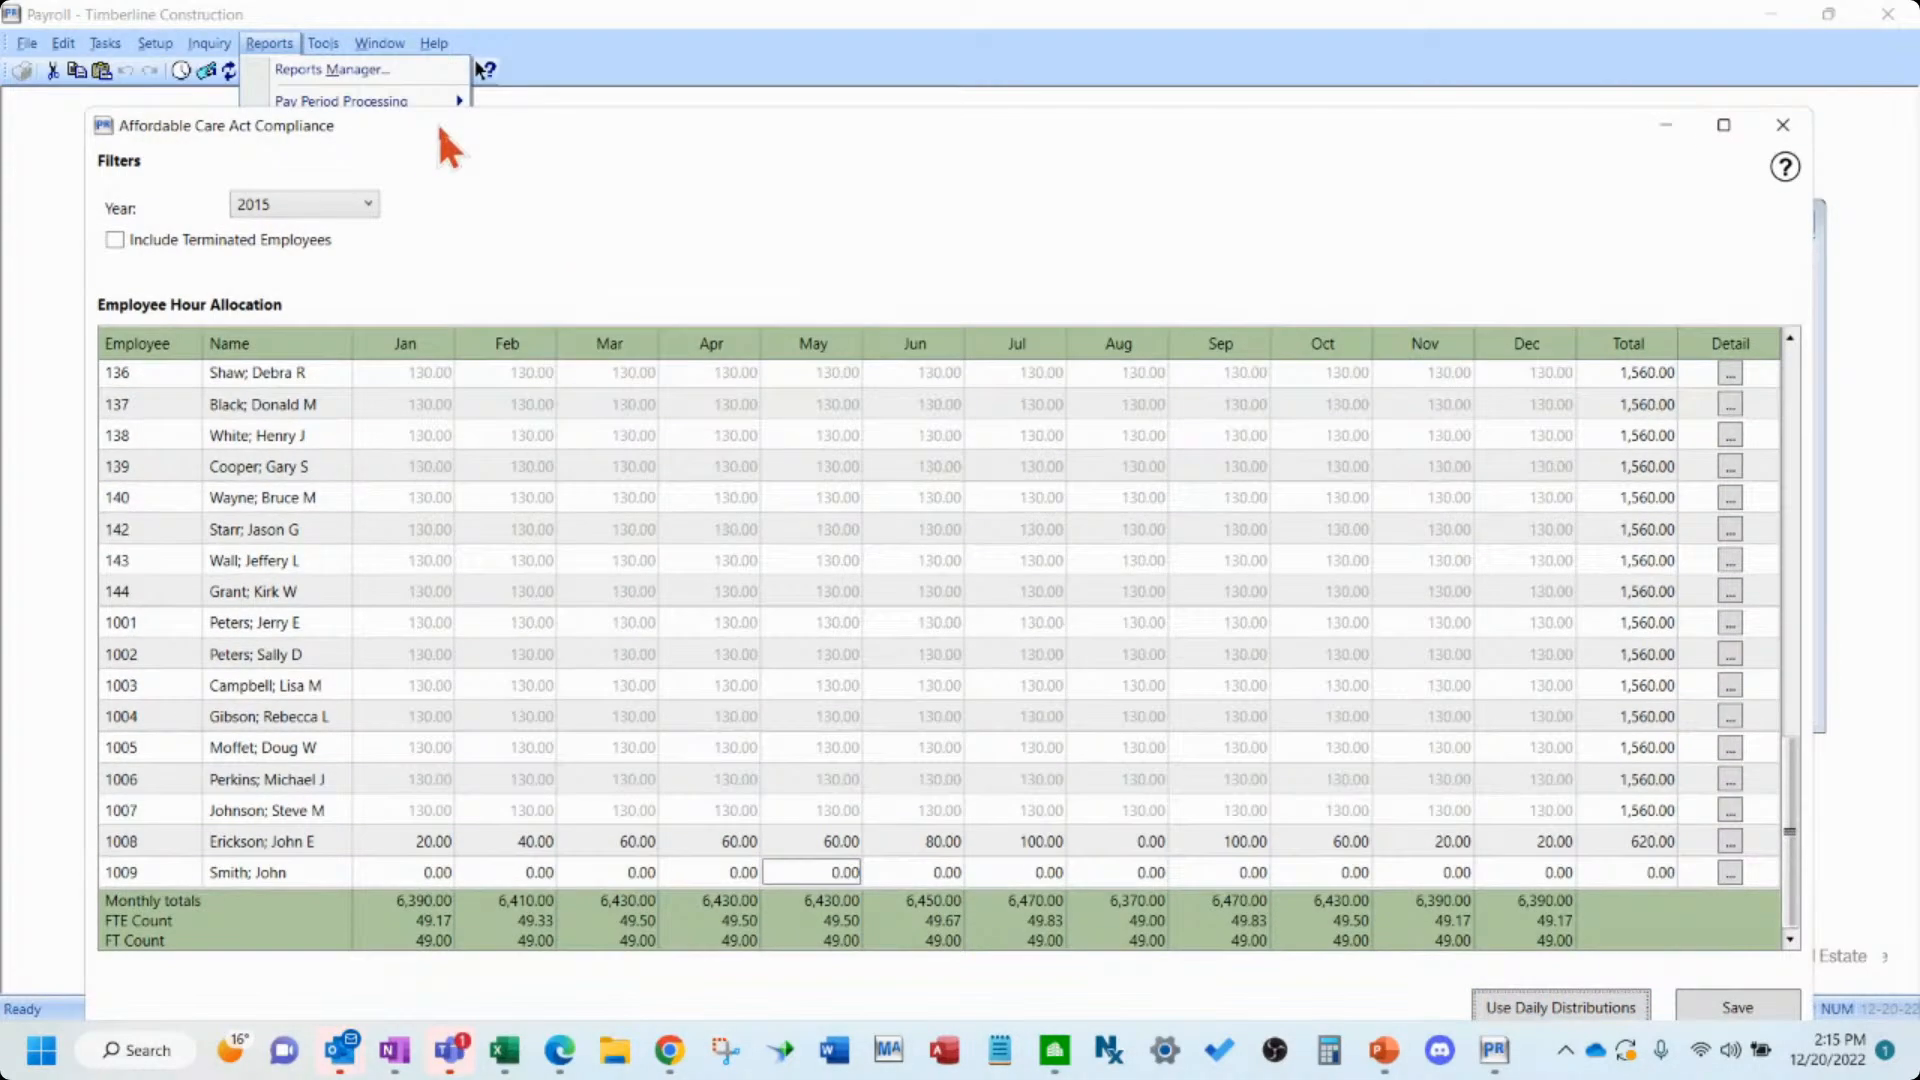
{"action": "left_click_drag", "start_coordinate": [553, 120], "coordinate": [497, 411]}
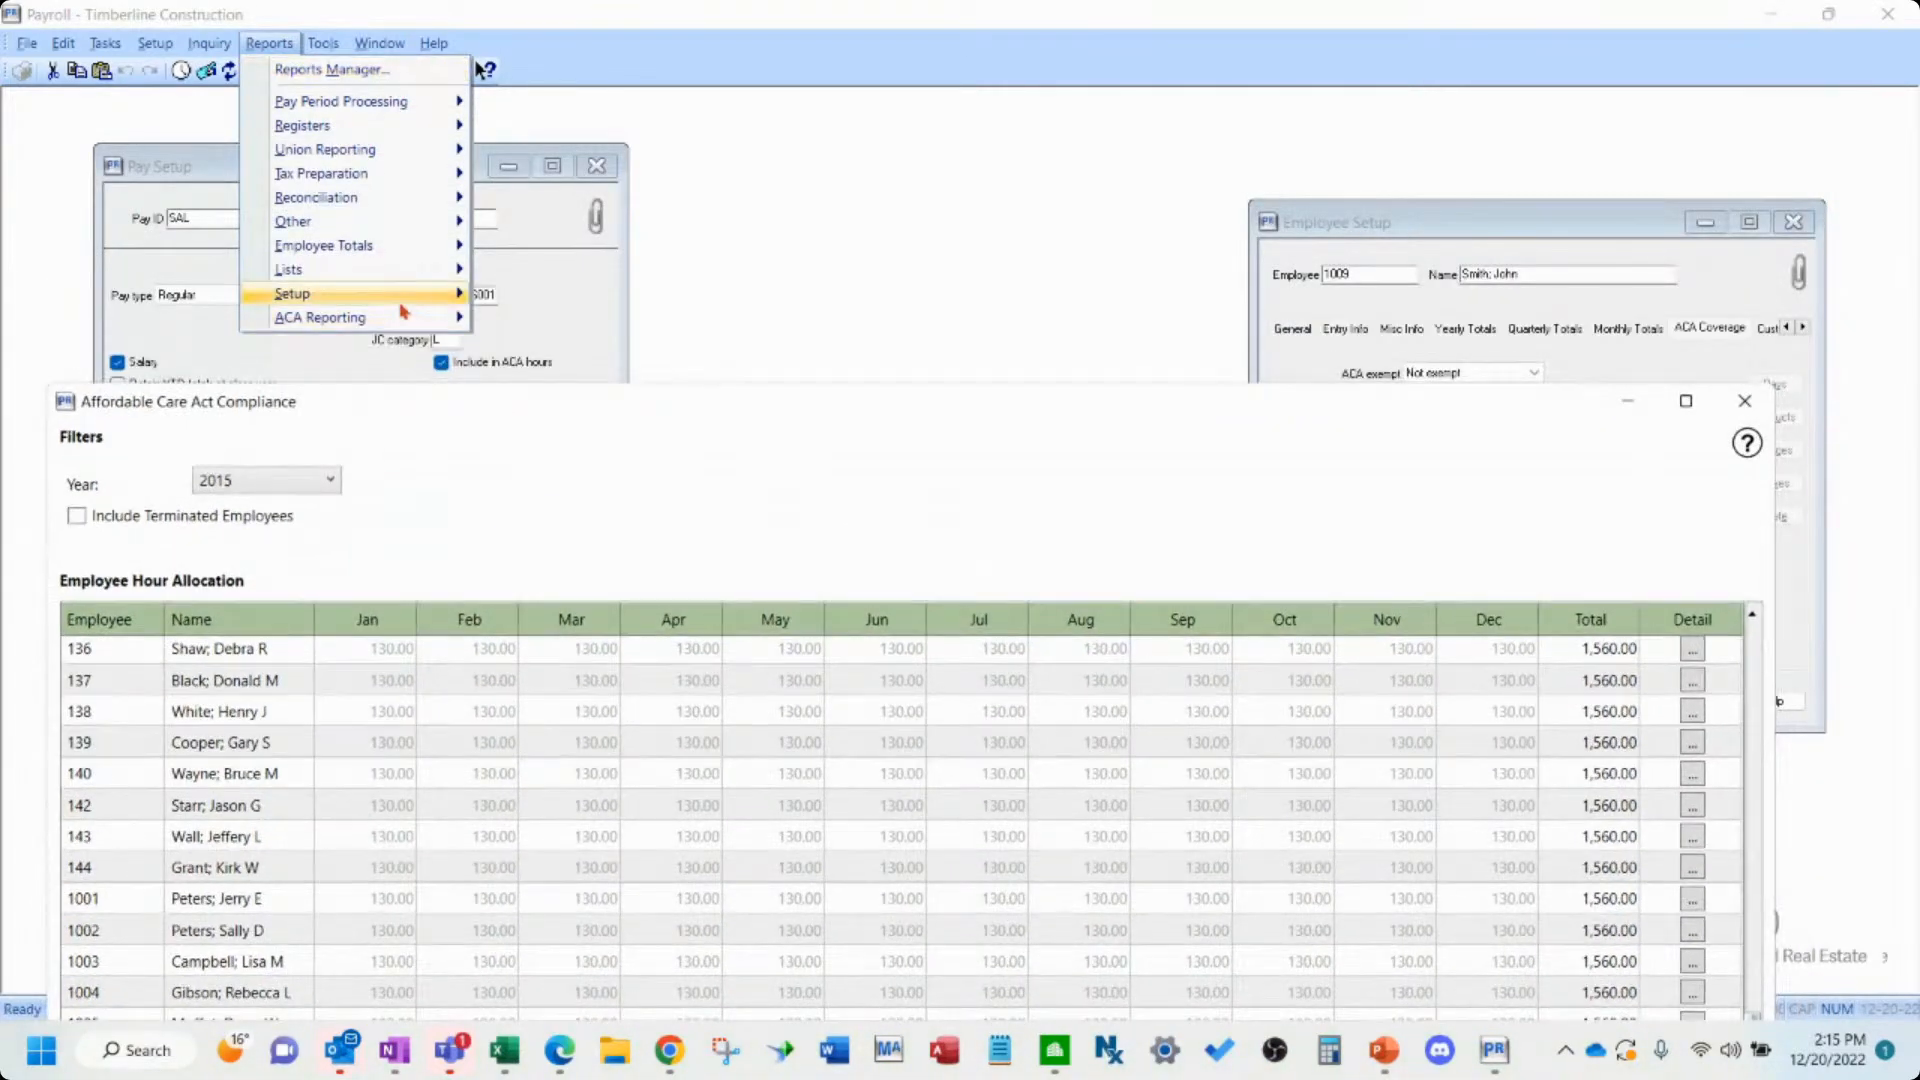
{"action": "mouse_move", "coordinate": [430, 317]}
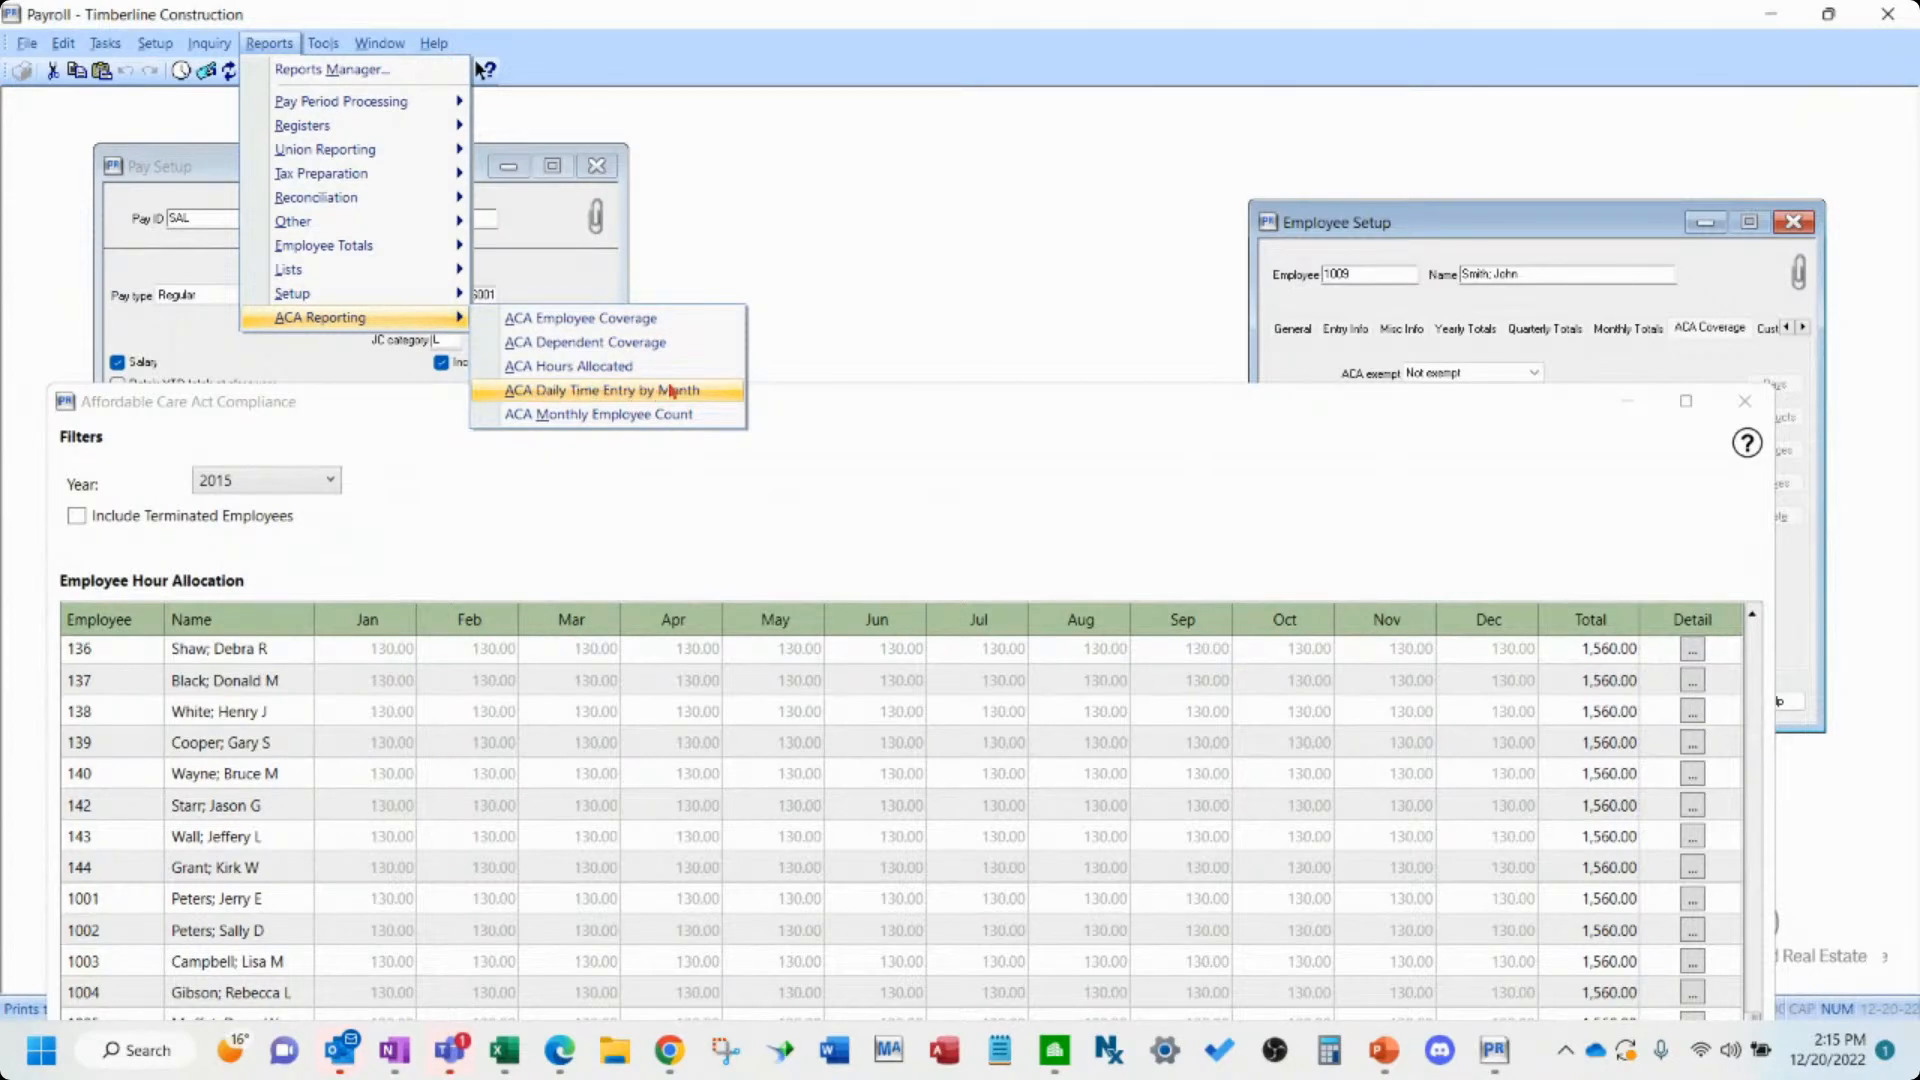
{"action": "left_click_drag", "start_coordinate": [989, 408], "coordinate": [1040, 95]}
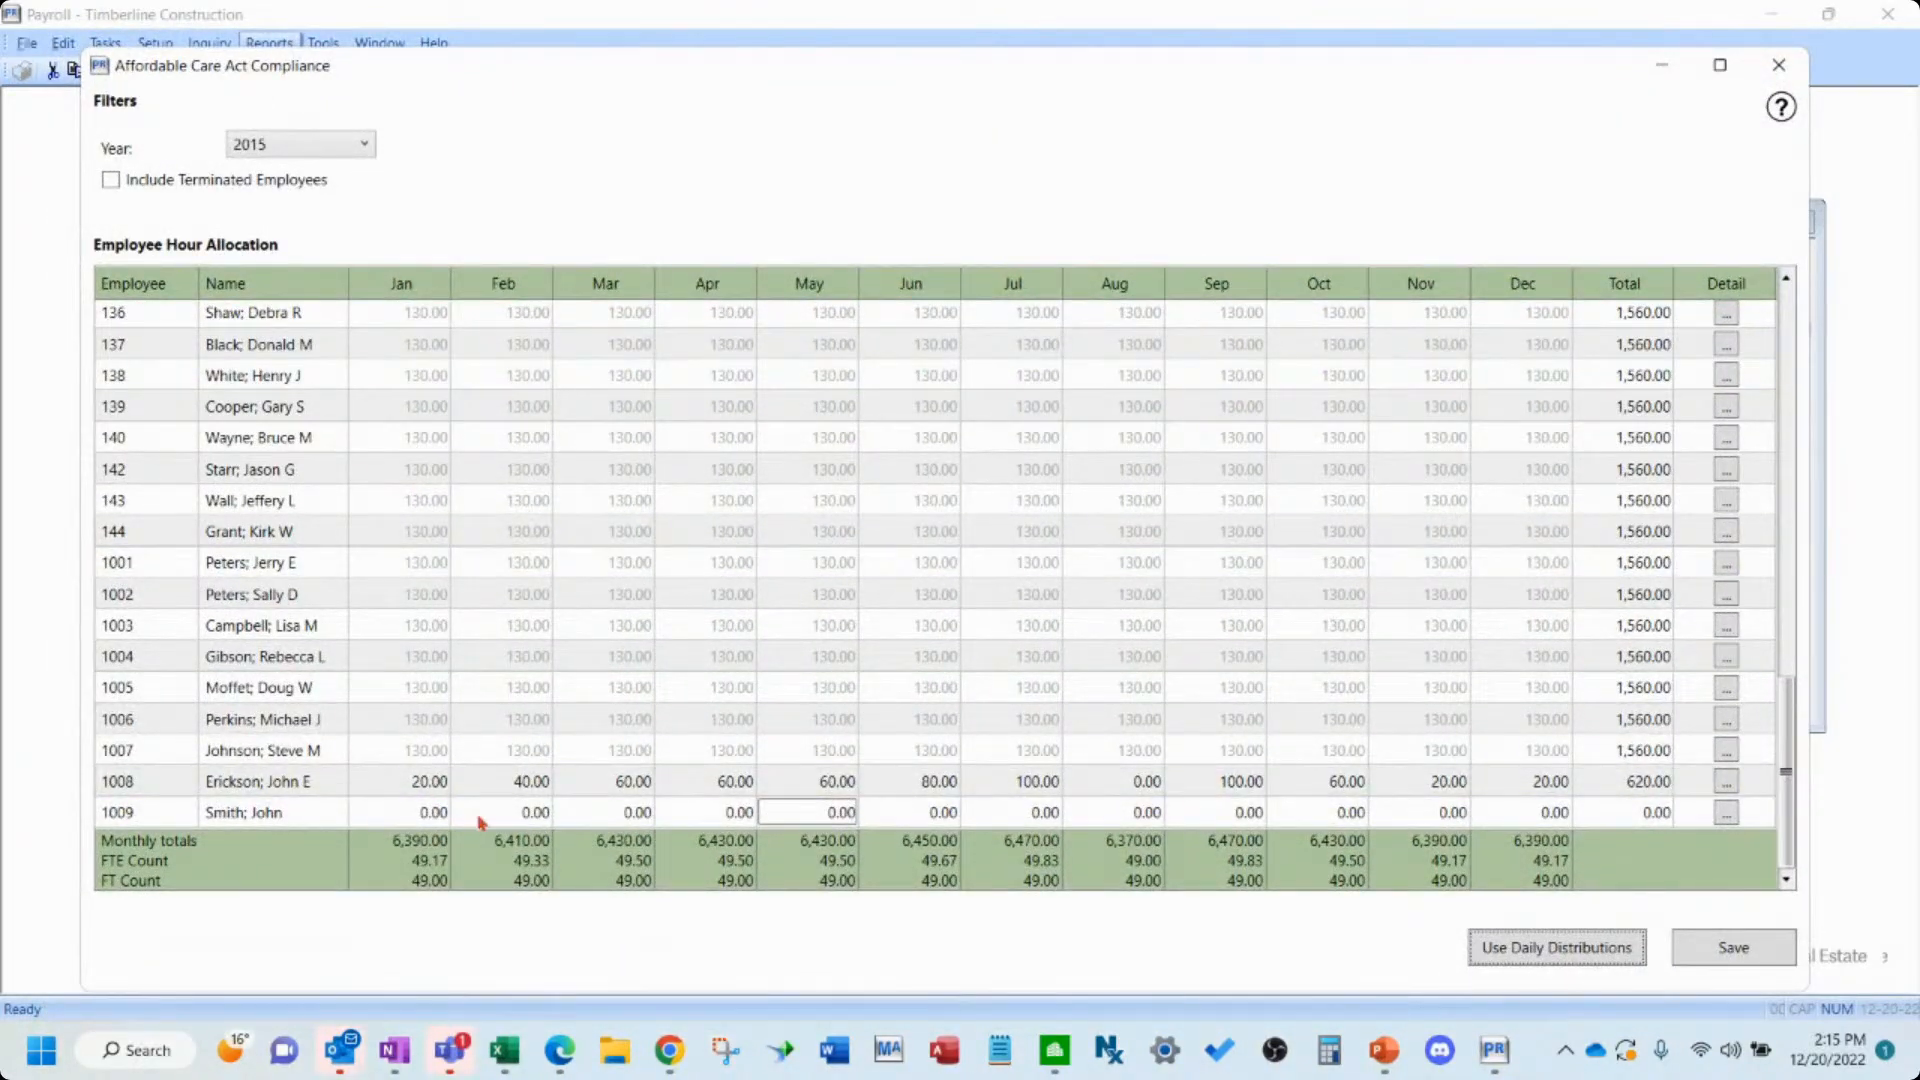
- Enter ACA hours for employee 1009 Smith; John: Jan 25, Feb 20, Mar 35, Apr 15, May 20, Jun 19
{"action": "left_click", "coordinate": [428, 815]}
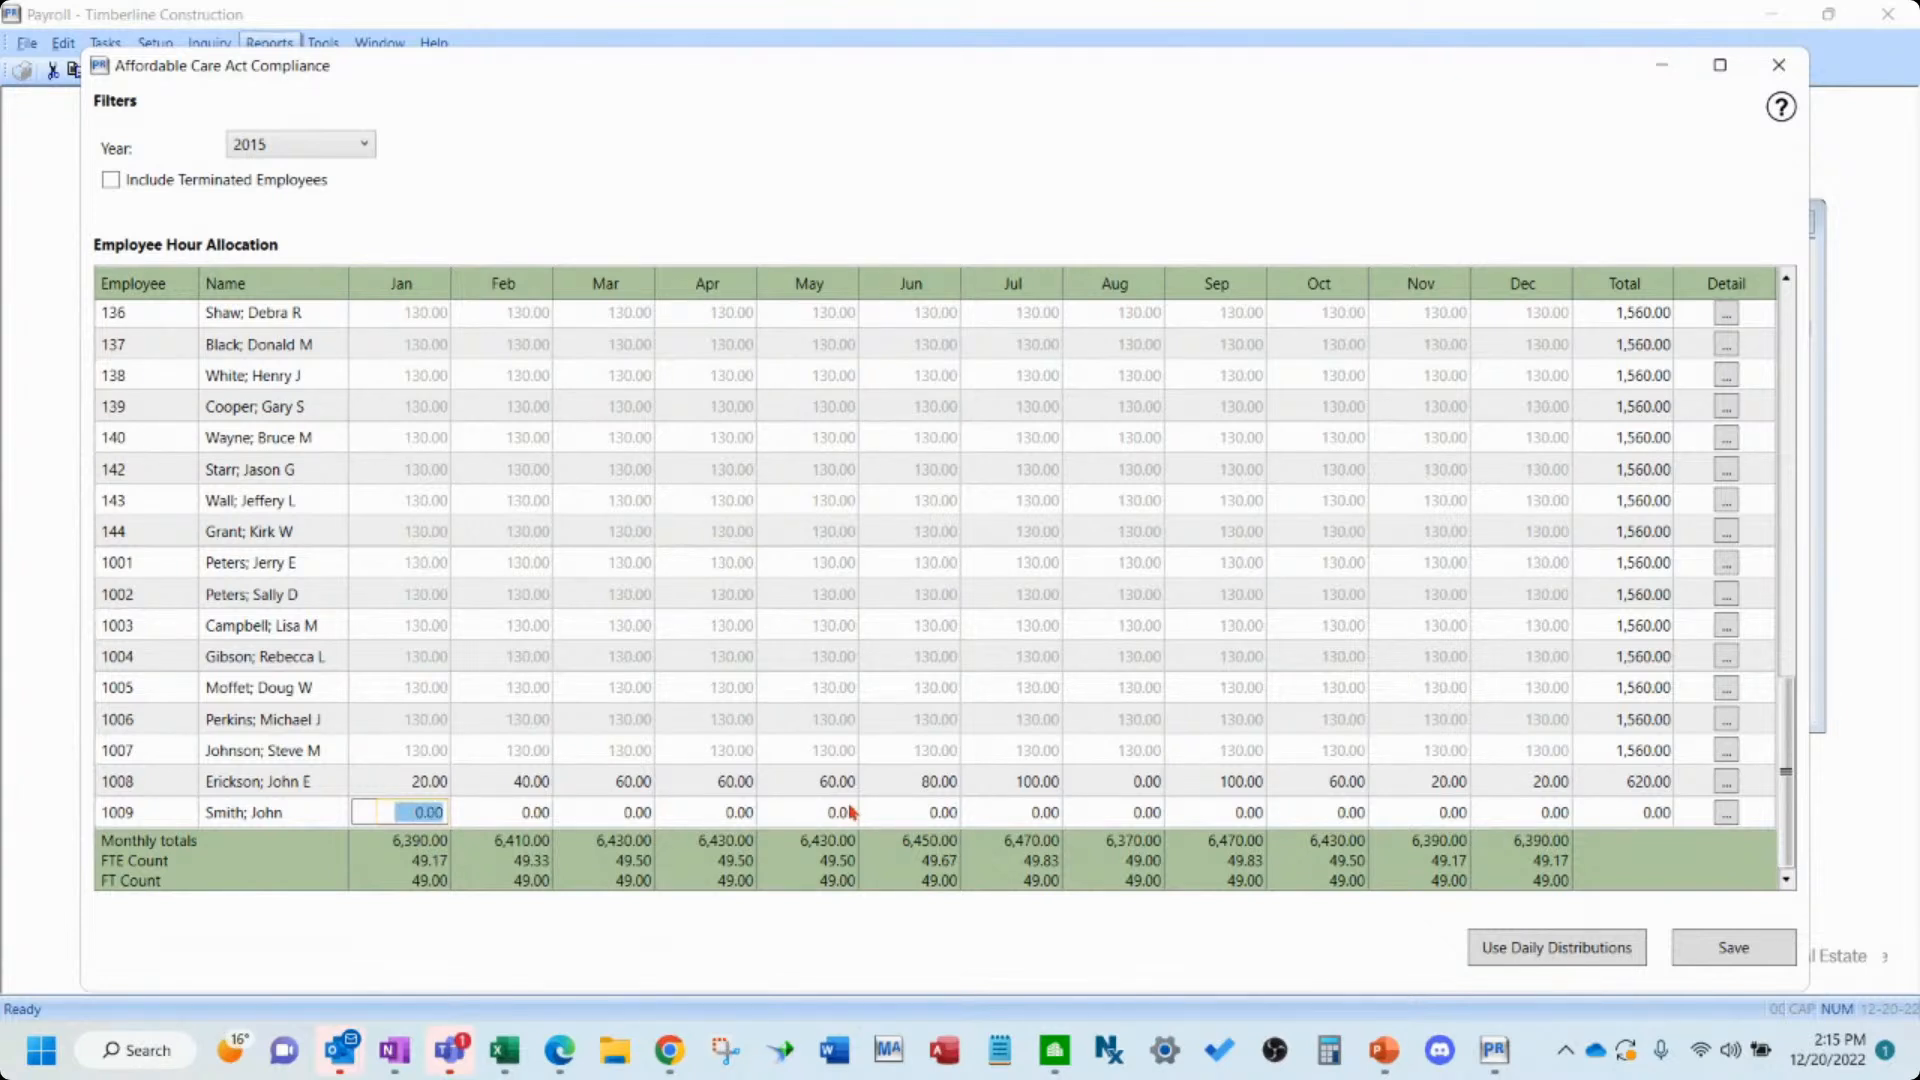
{"action": "type", "text": "25"}
{"action": "key", "text": "Tab"}
{"action": "key", "text": "Tab"}
{"action": "type", "text": "35"}
{"action": "key", "text": "Tab"}
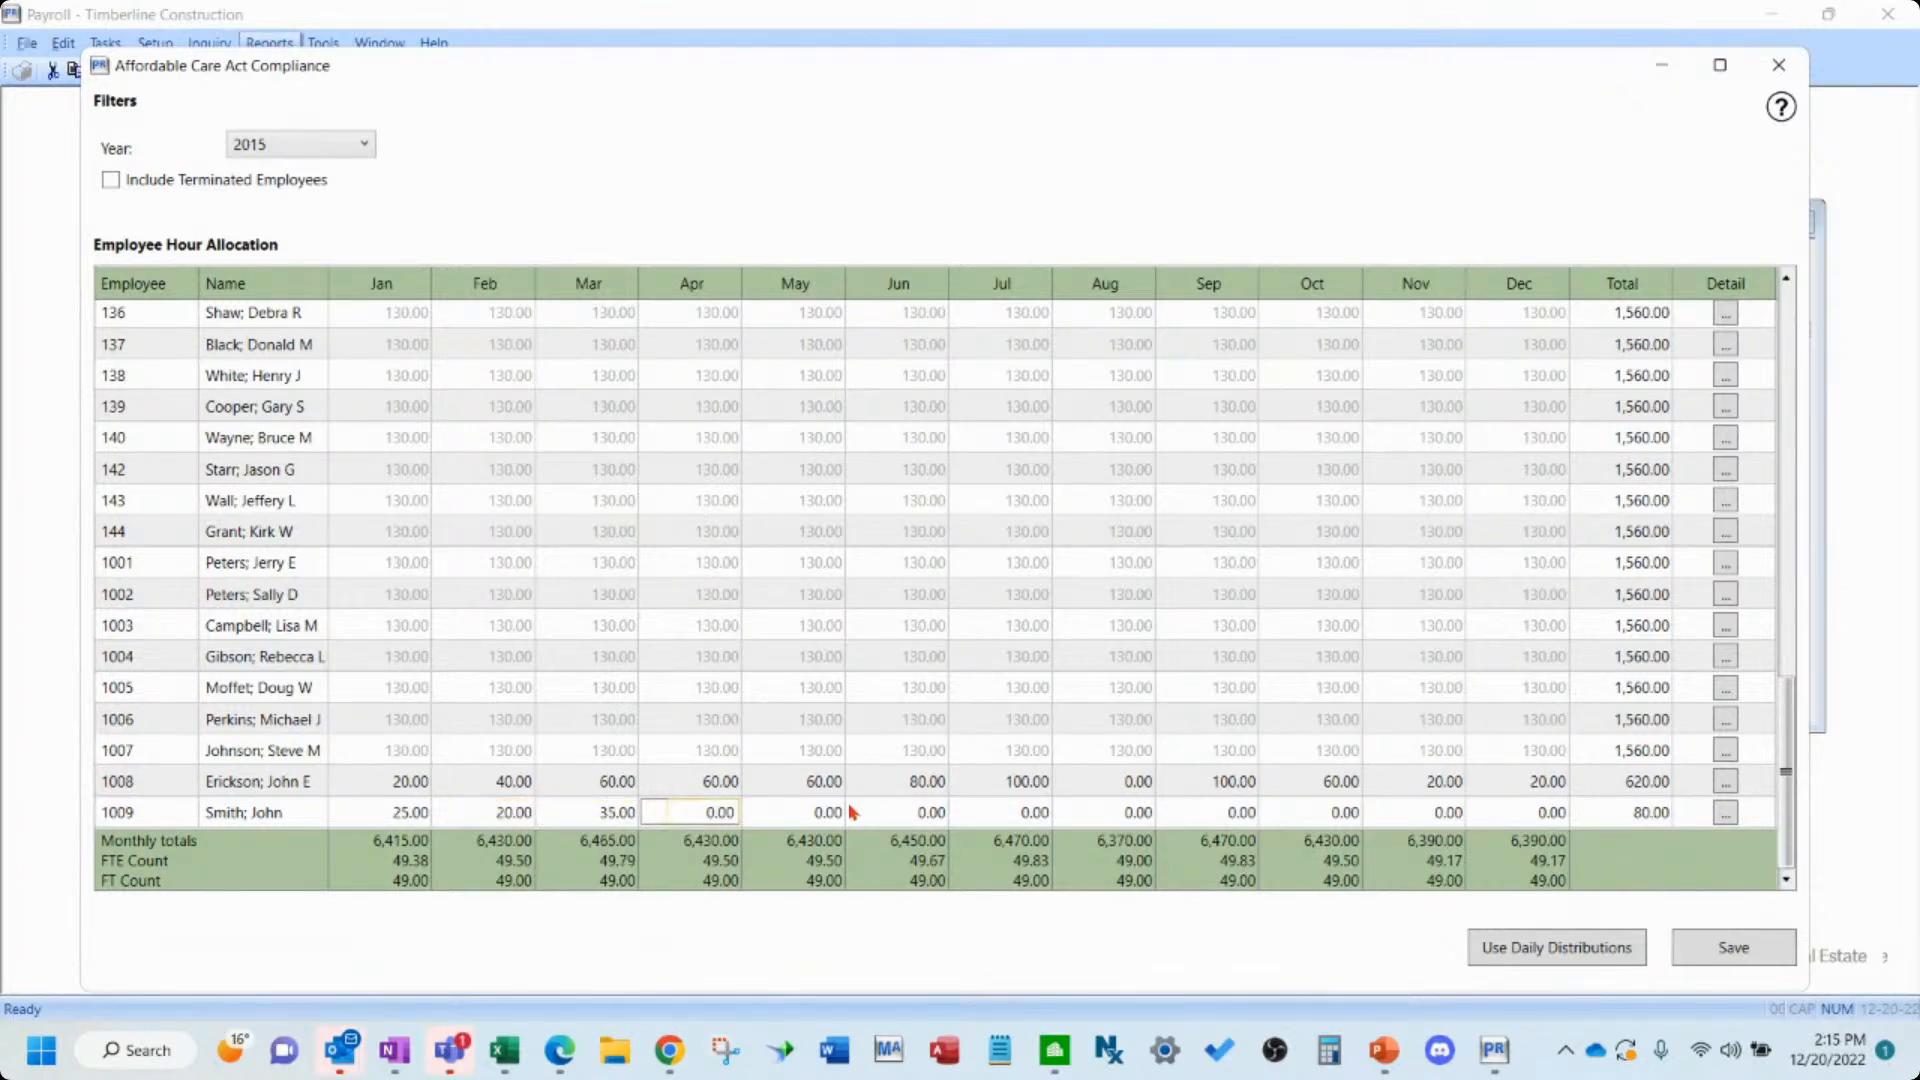
{"action": "type", "text": "15"}
{"action": "key", "text": "Tab"}
{"action": "type", "text": "20"}
{"action": "key", "text": "Tab"}
{"action": "type", "text": "19"}
{"action": "key", "text": "Tab"}
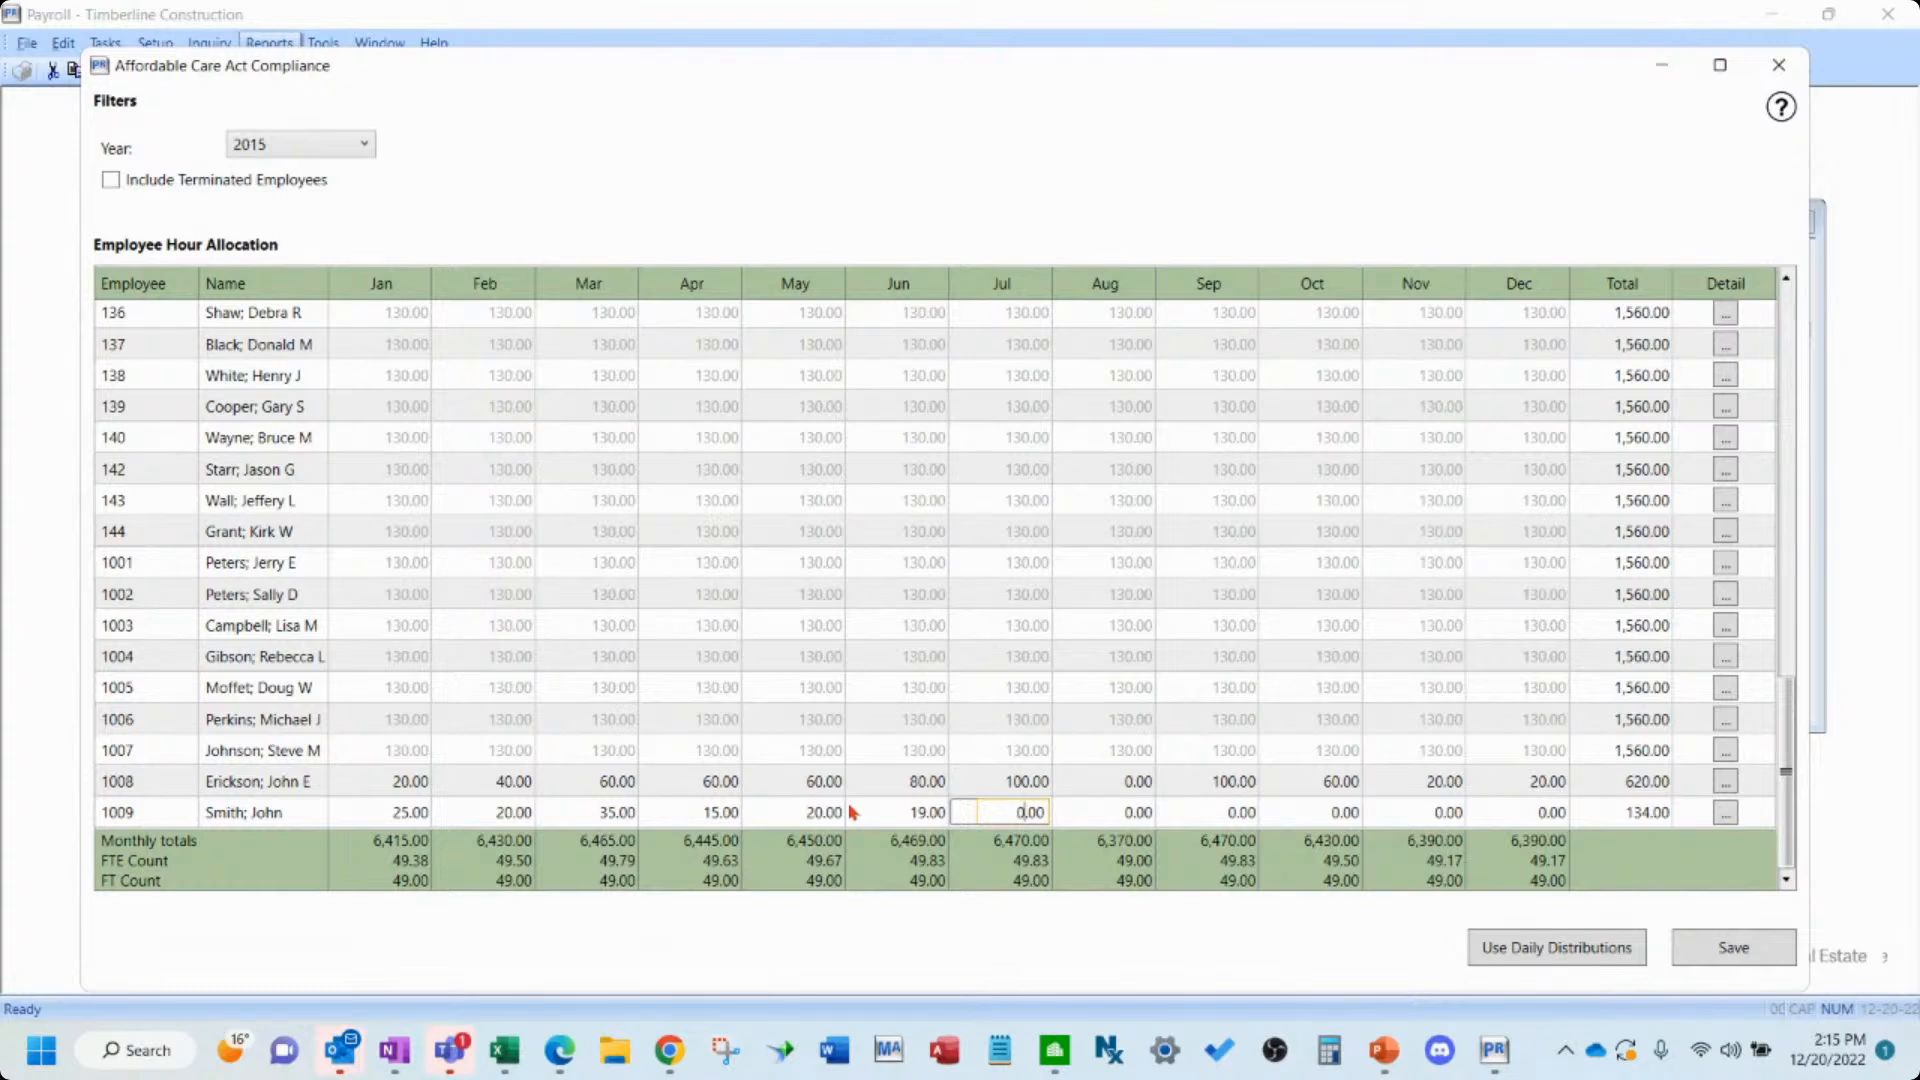
- Enter the remaining ACA hours for Smith; John: Jul 25, Aug 22, Sep 20, Oct 19, Nov 18, Dec 15
{"action": "key", "text": "Tab"}
{"action": "type", "text": "22"}
{"action": "key", "text": "Tab"}
{"action": "type", "text": "20"}
{"action": "key", "text": "Tab"}
{"action": "key", "text": "Tab"}
{"action": "type", "text": "18"}
{"action": "key", "text": "Tab"}
{"action": "type", "text": "15"}
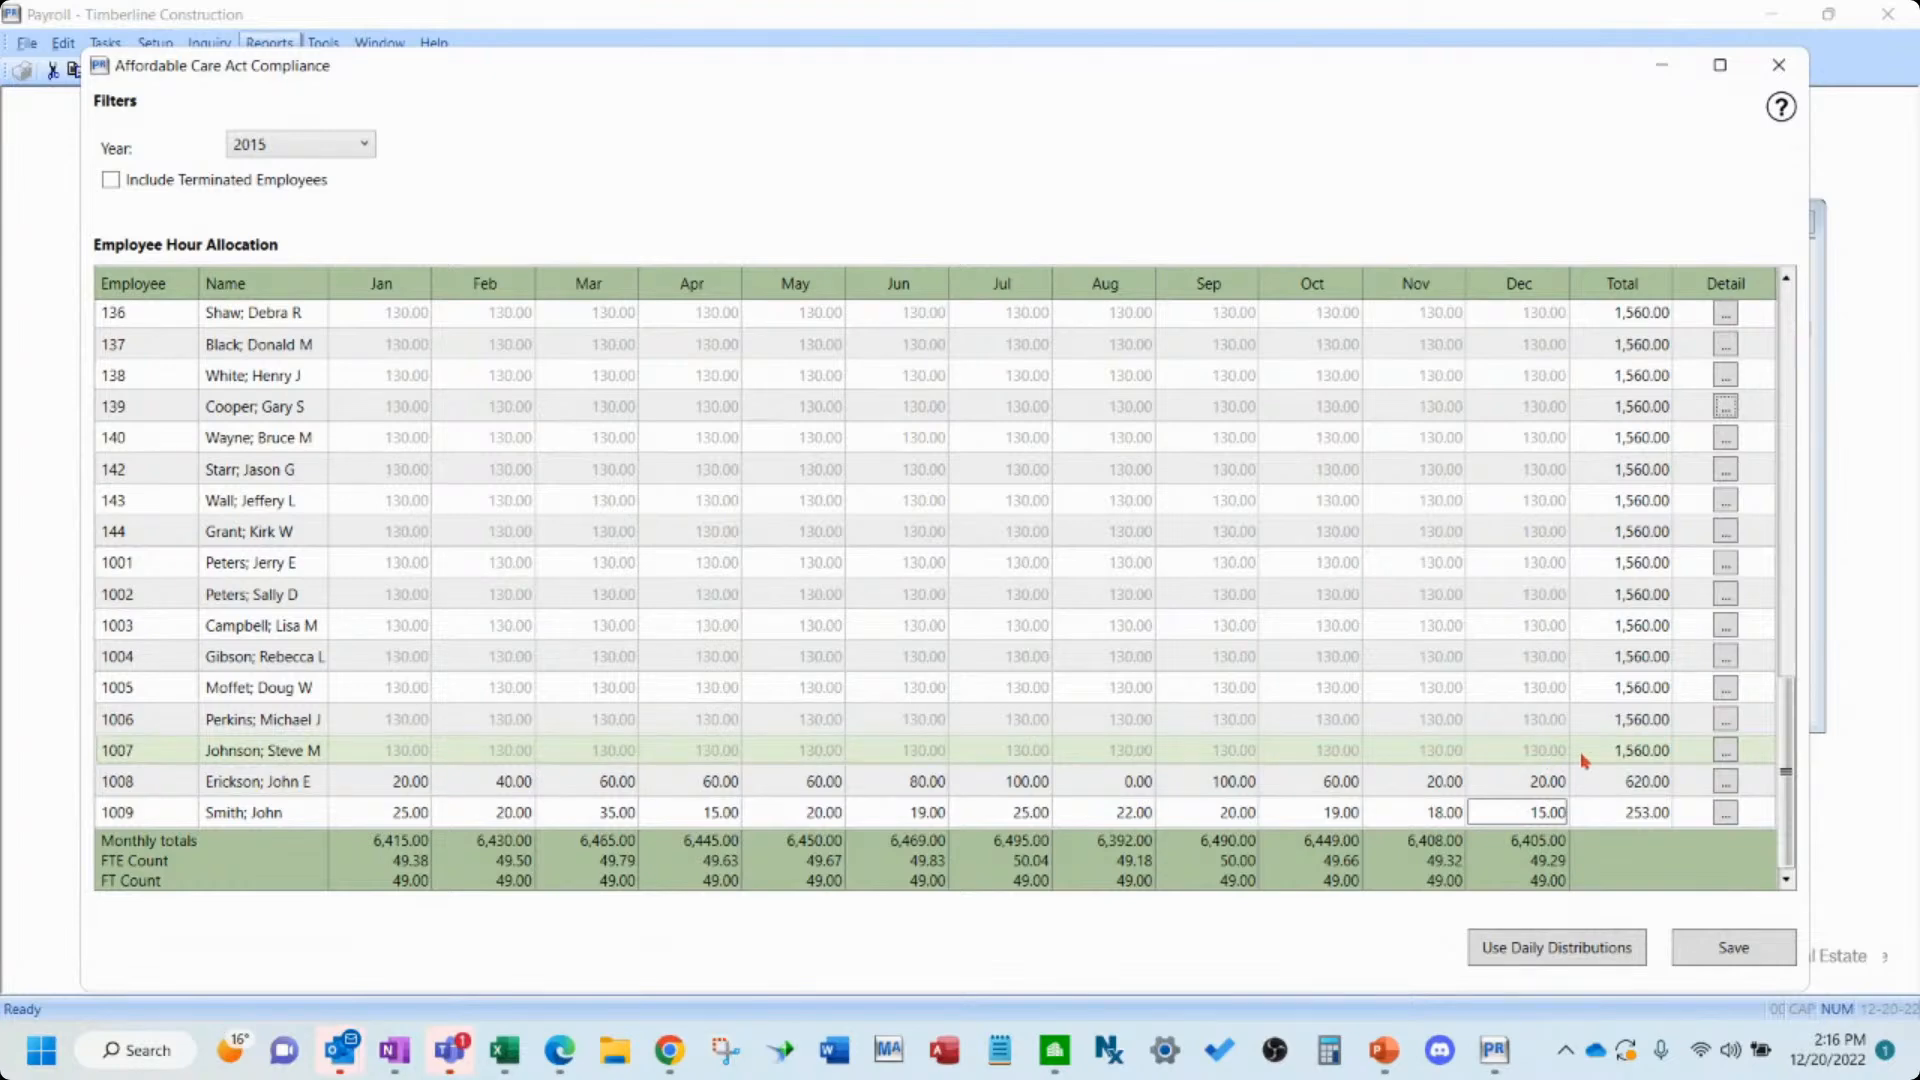
- Open employee 1007's compliance details, set December's ACA exemption status to Not working, and close the details
{"action": "left_click", "coordinate": [1725, 750]}
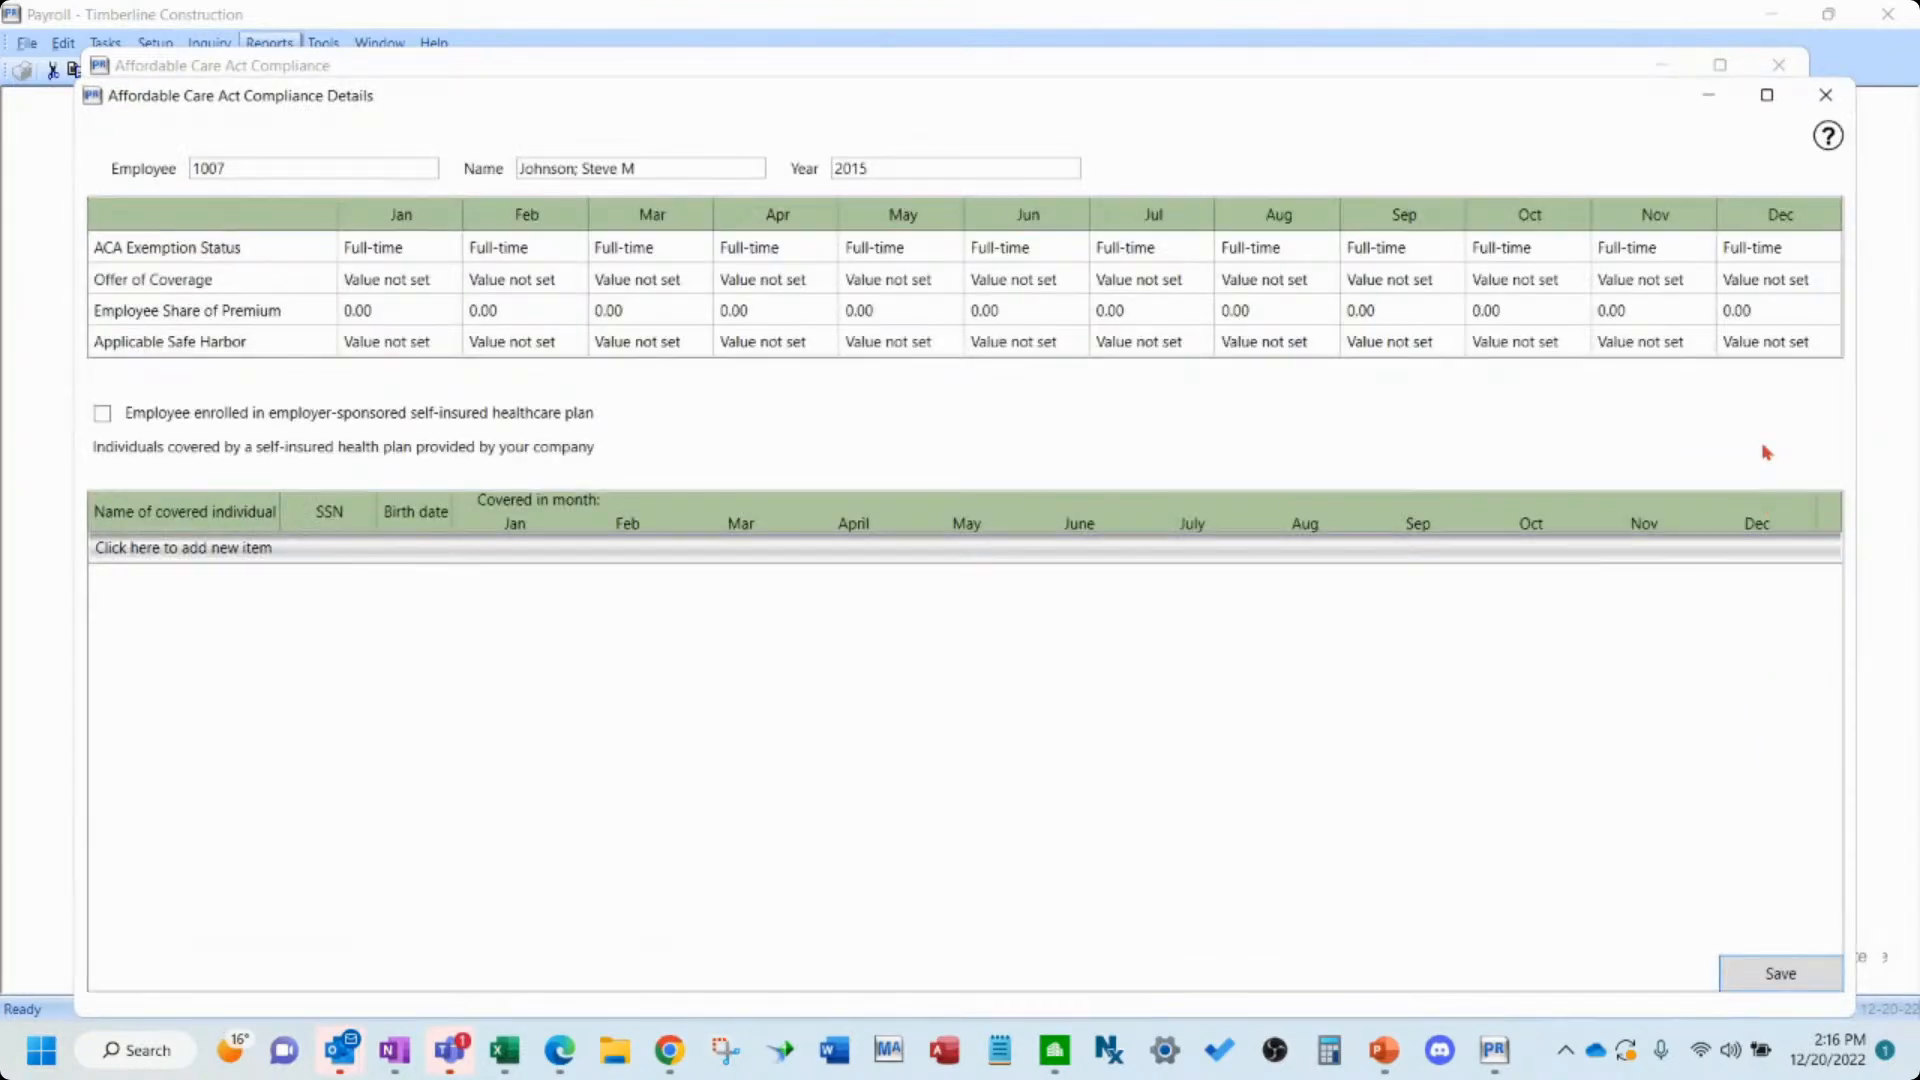
{"action": "left_click", "coordinate": [1793, 255]}
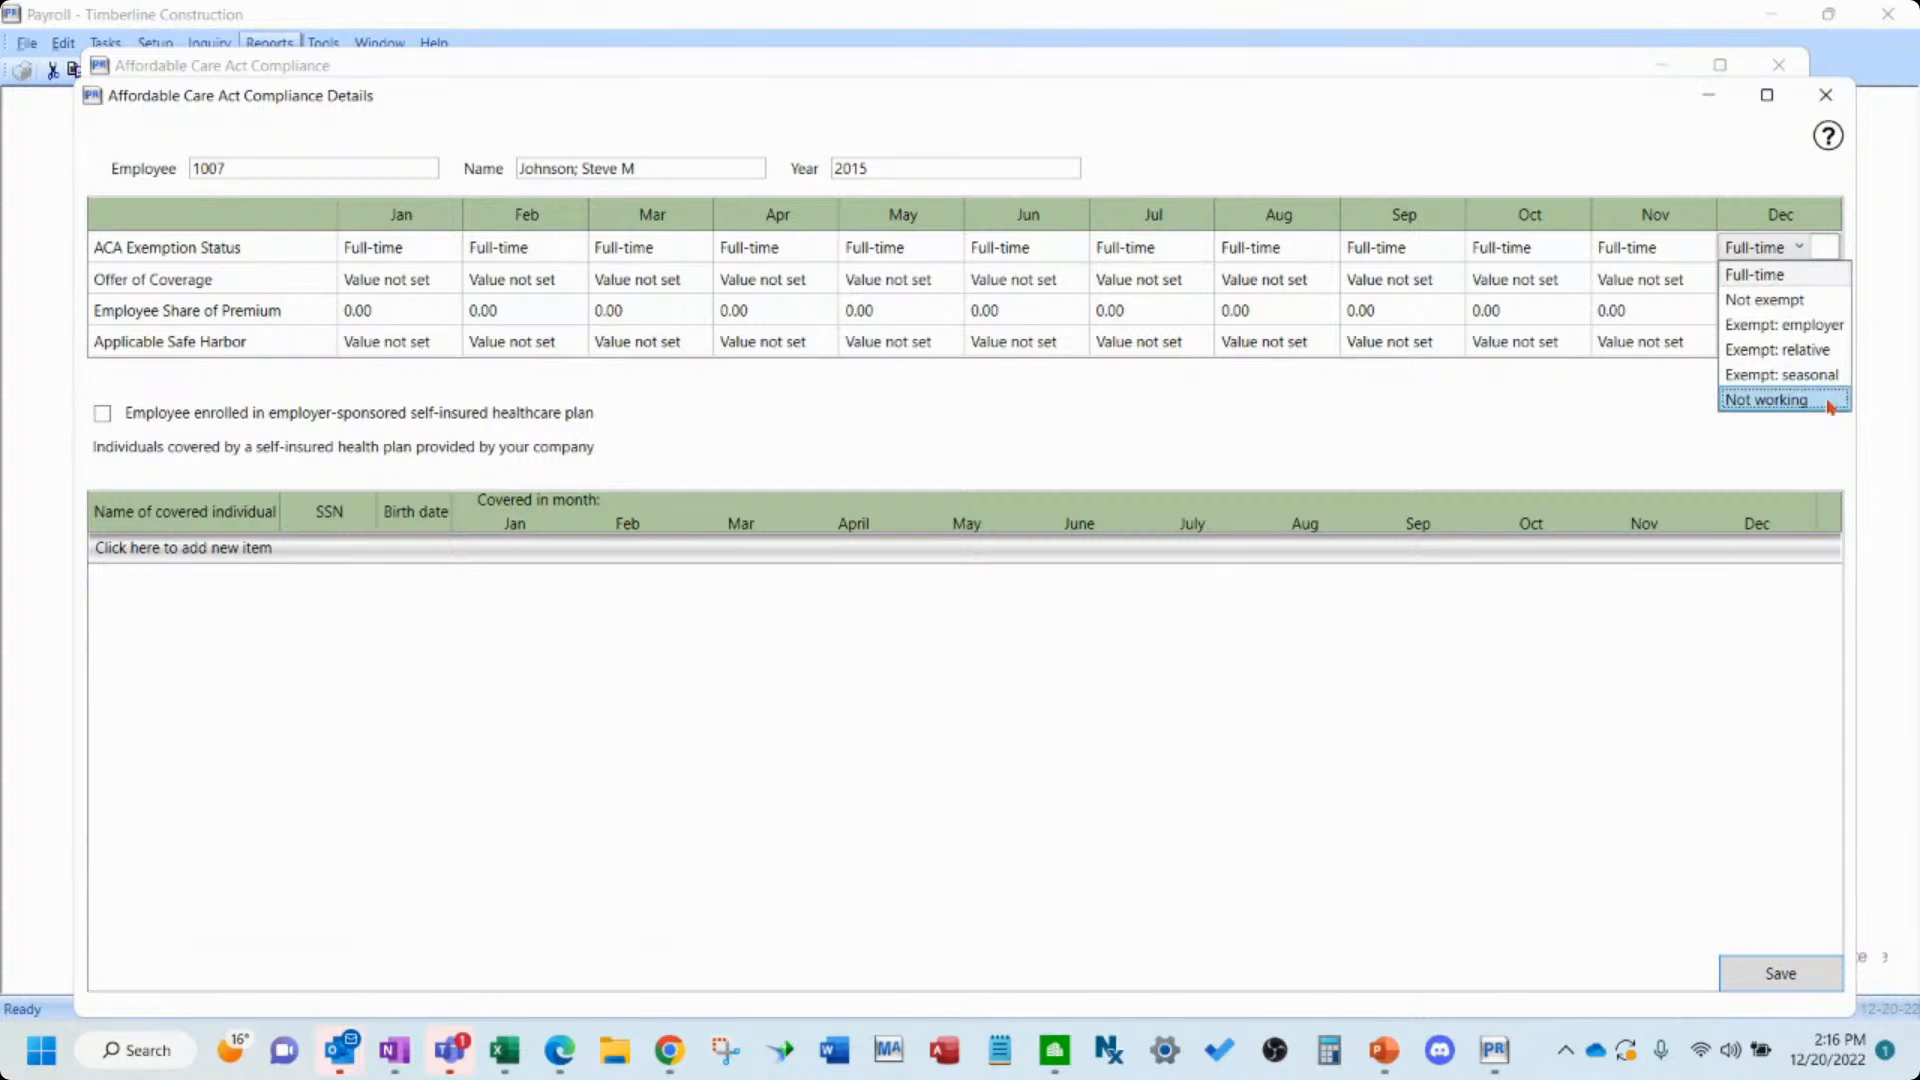
{"action": "left_click", "coordinate": [1765, 400]}
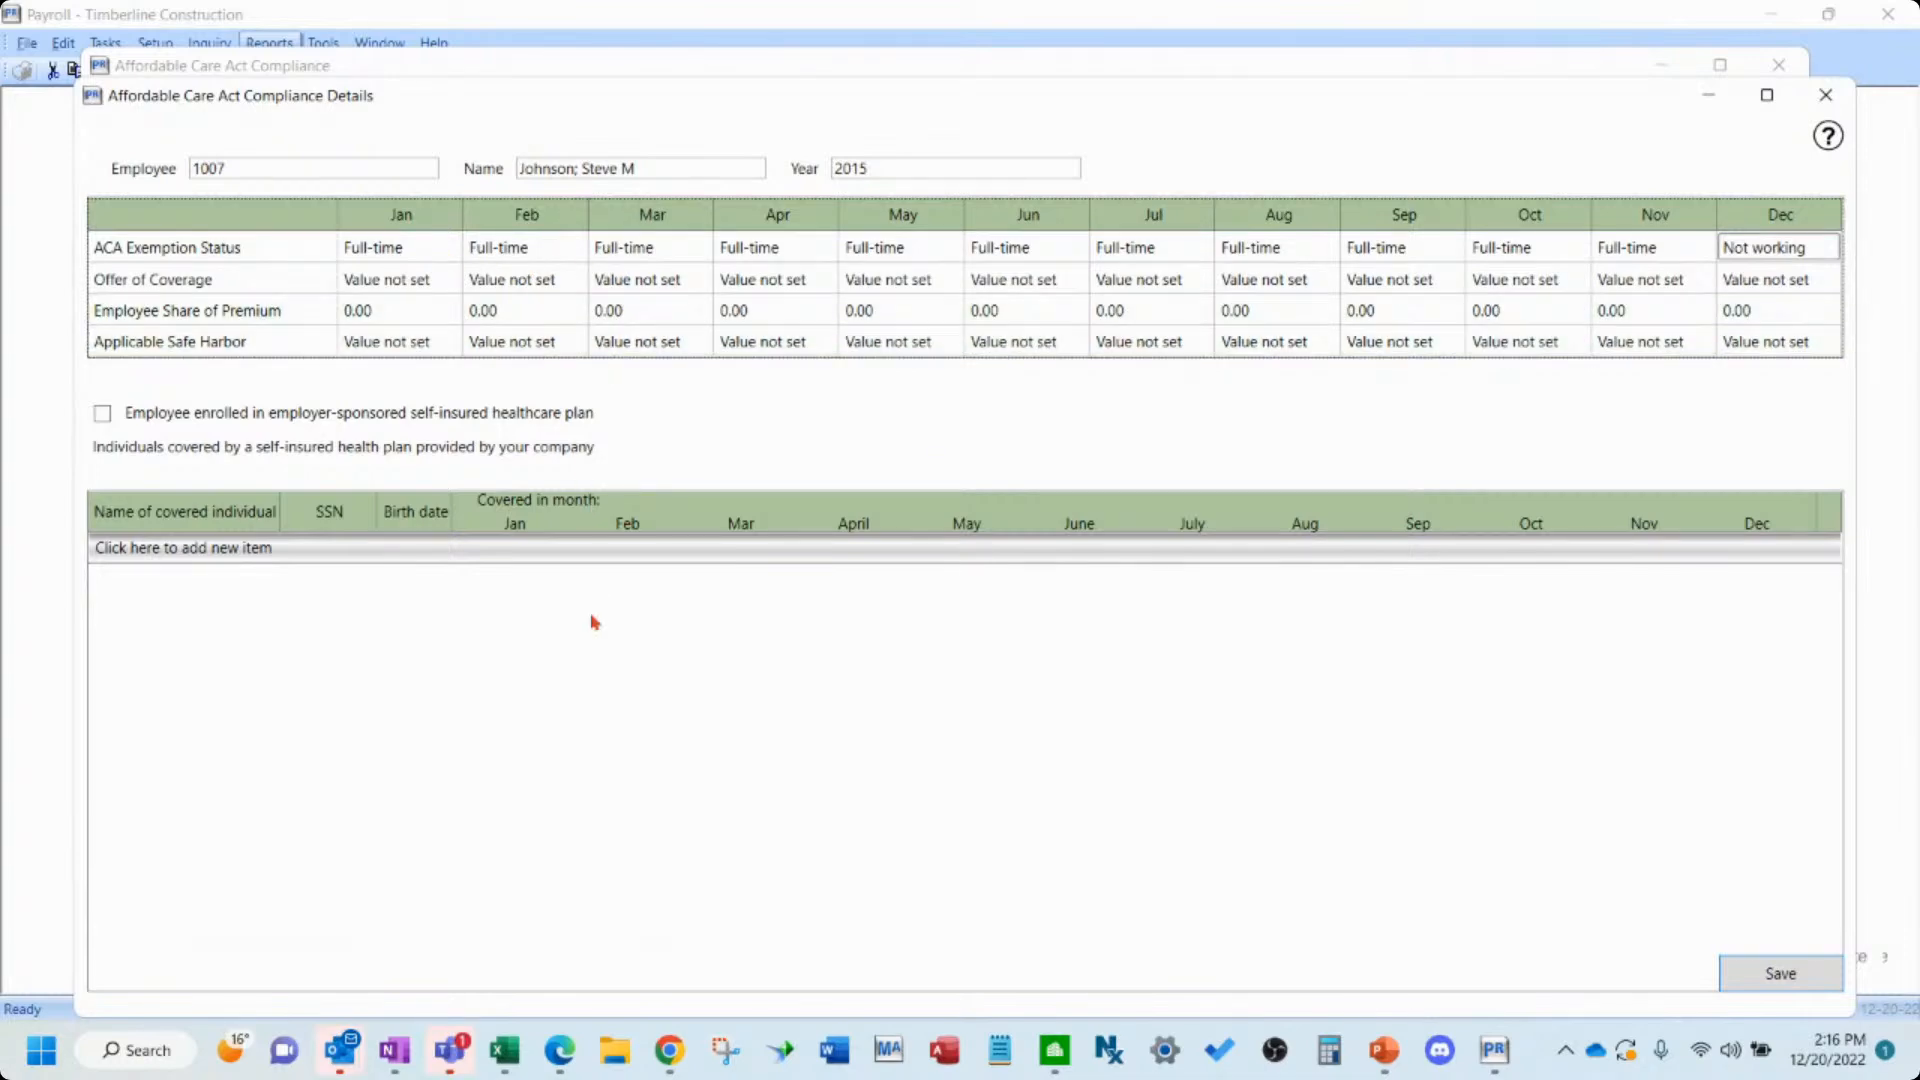
{"action": "left_click", "coordinate": [1834, 98]}
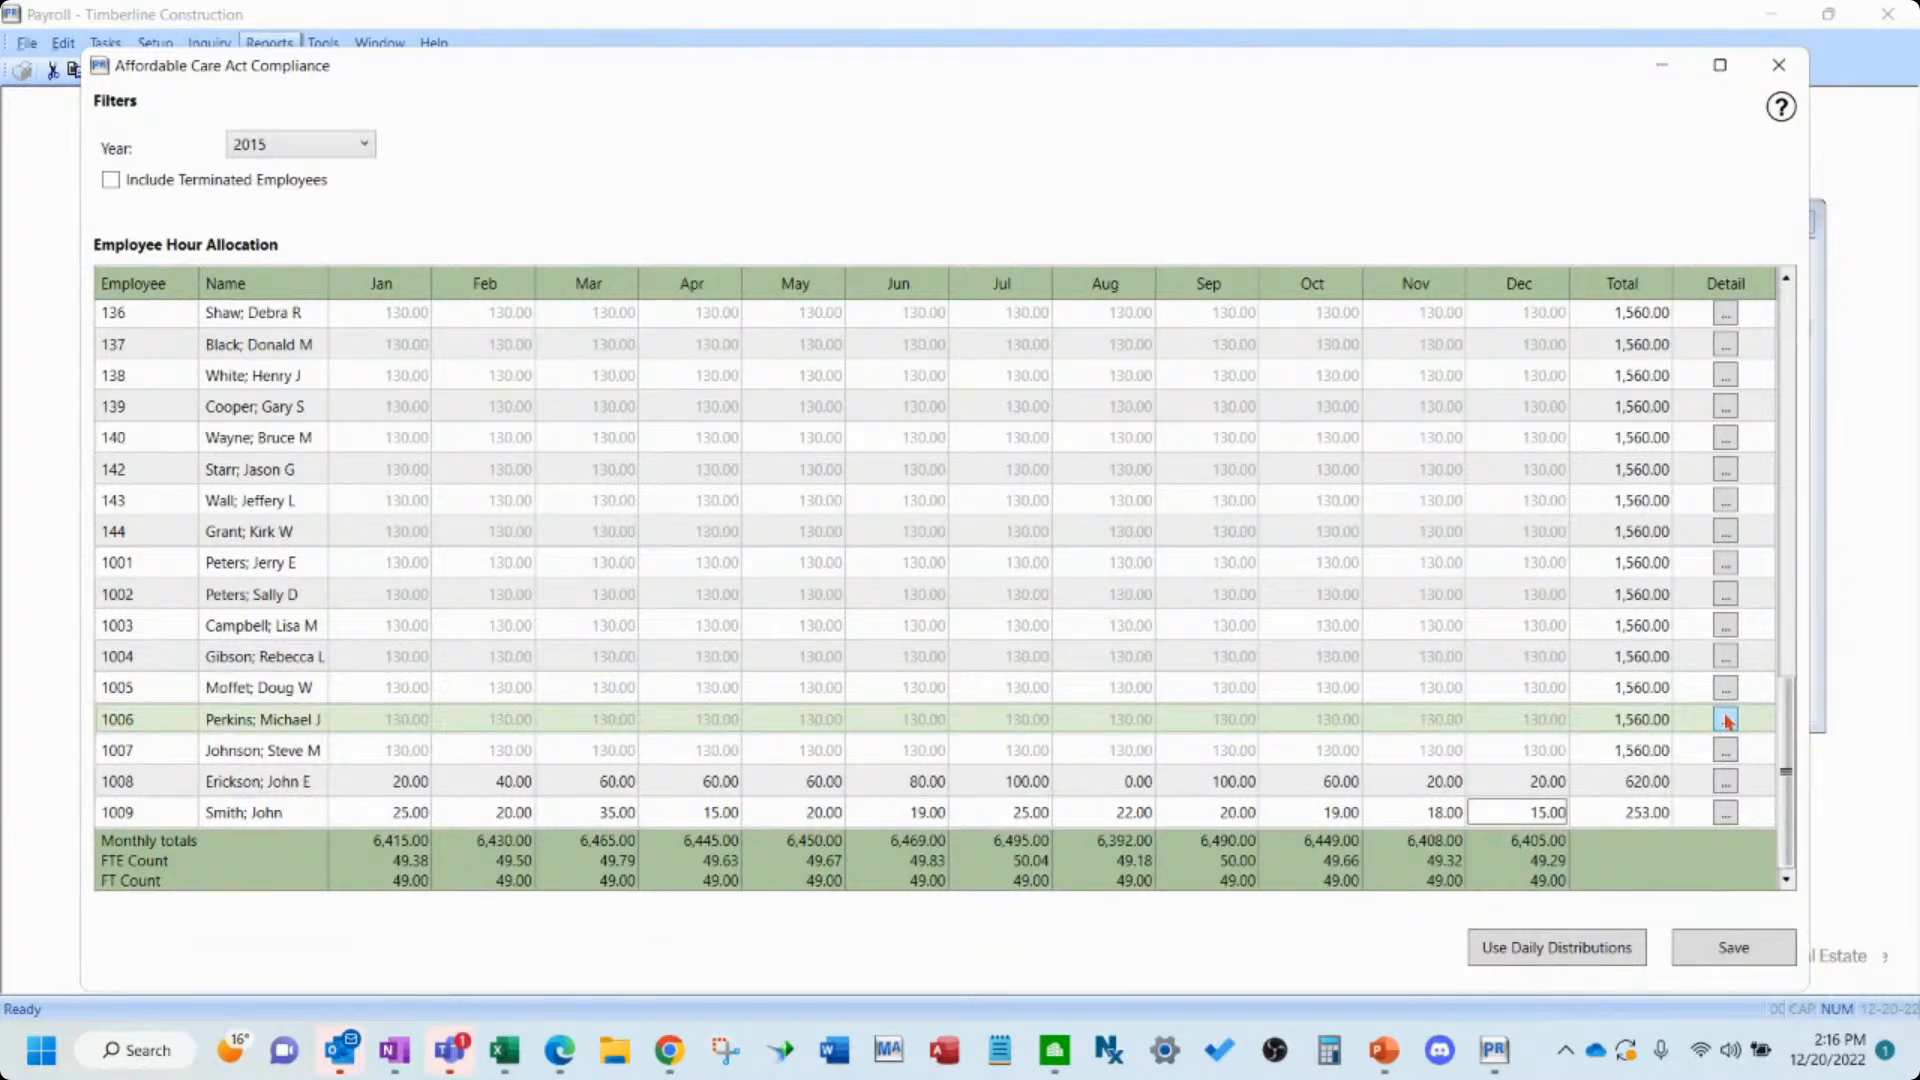
- Open and close the compliance details of employees 1006 and 1005 to review their ACA statuses
{"action": "left_click", "coordinate": [1726, 719]}
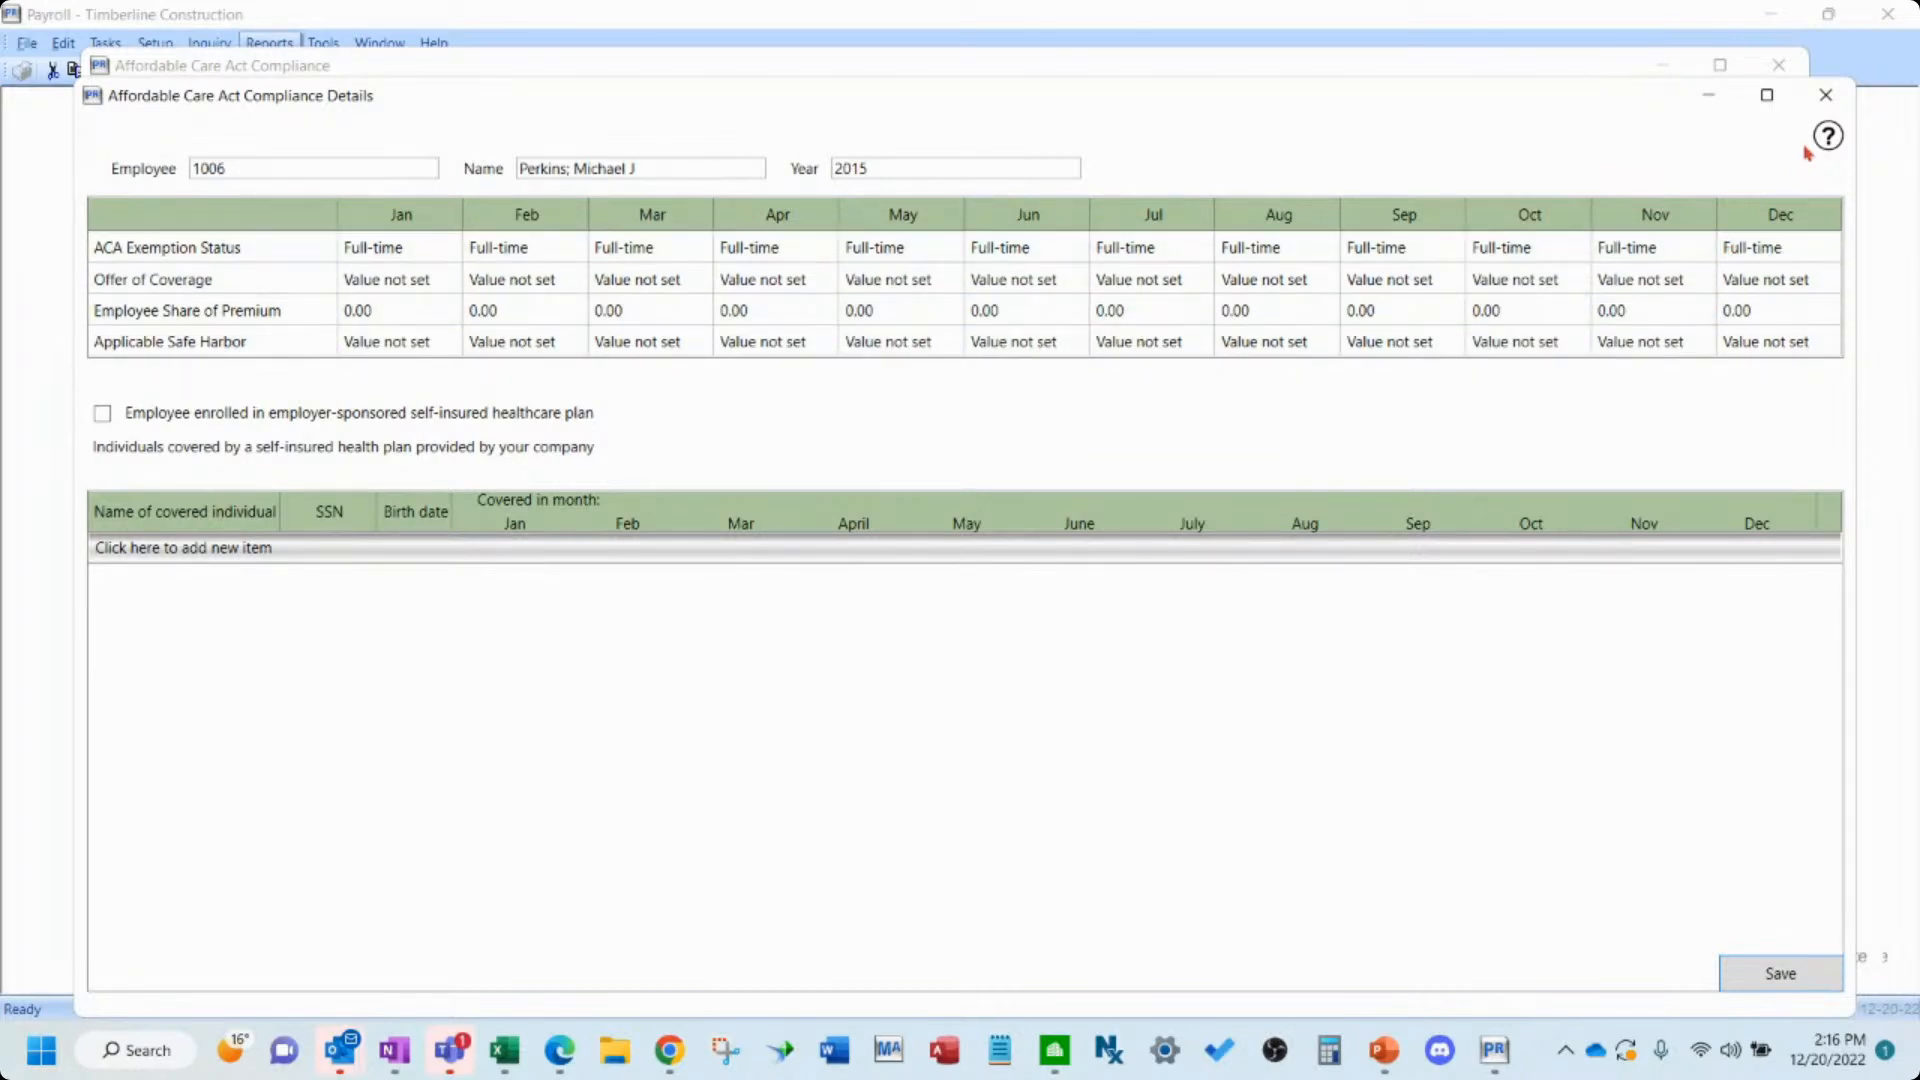
{"action": "left_click", "coordinate": [1825, 95]}
{"action": "left_click", "coordinate": [1725, 688]}
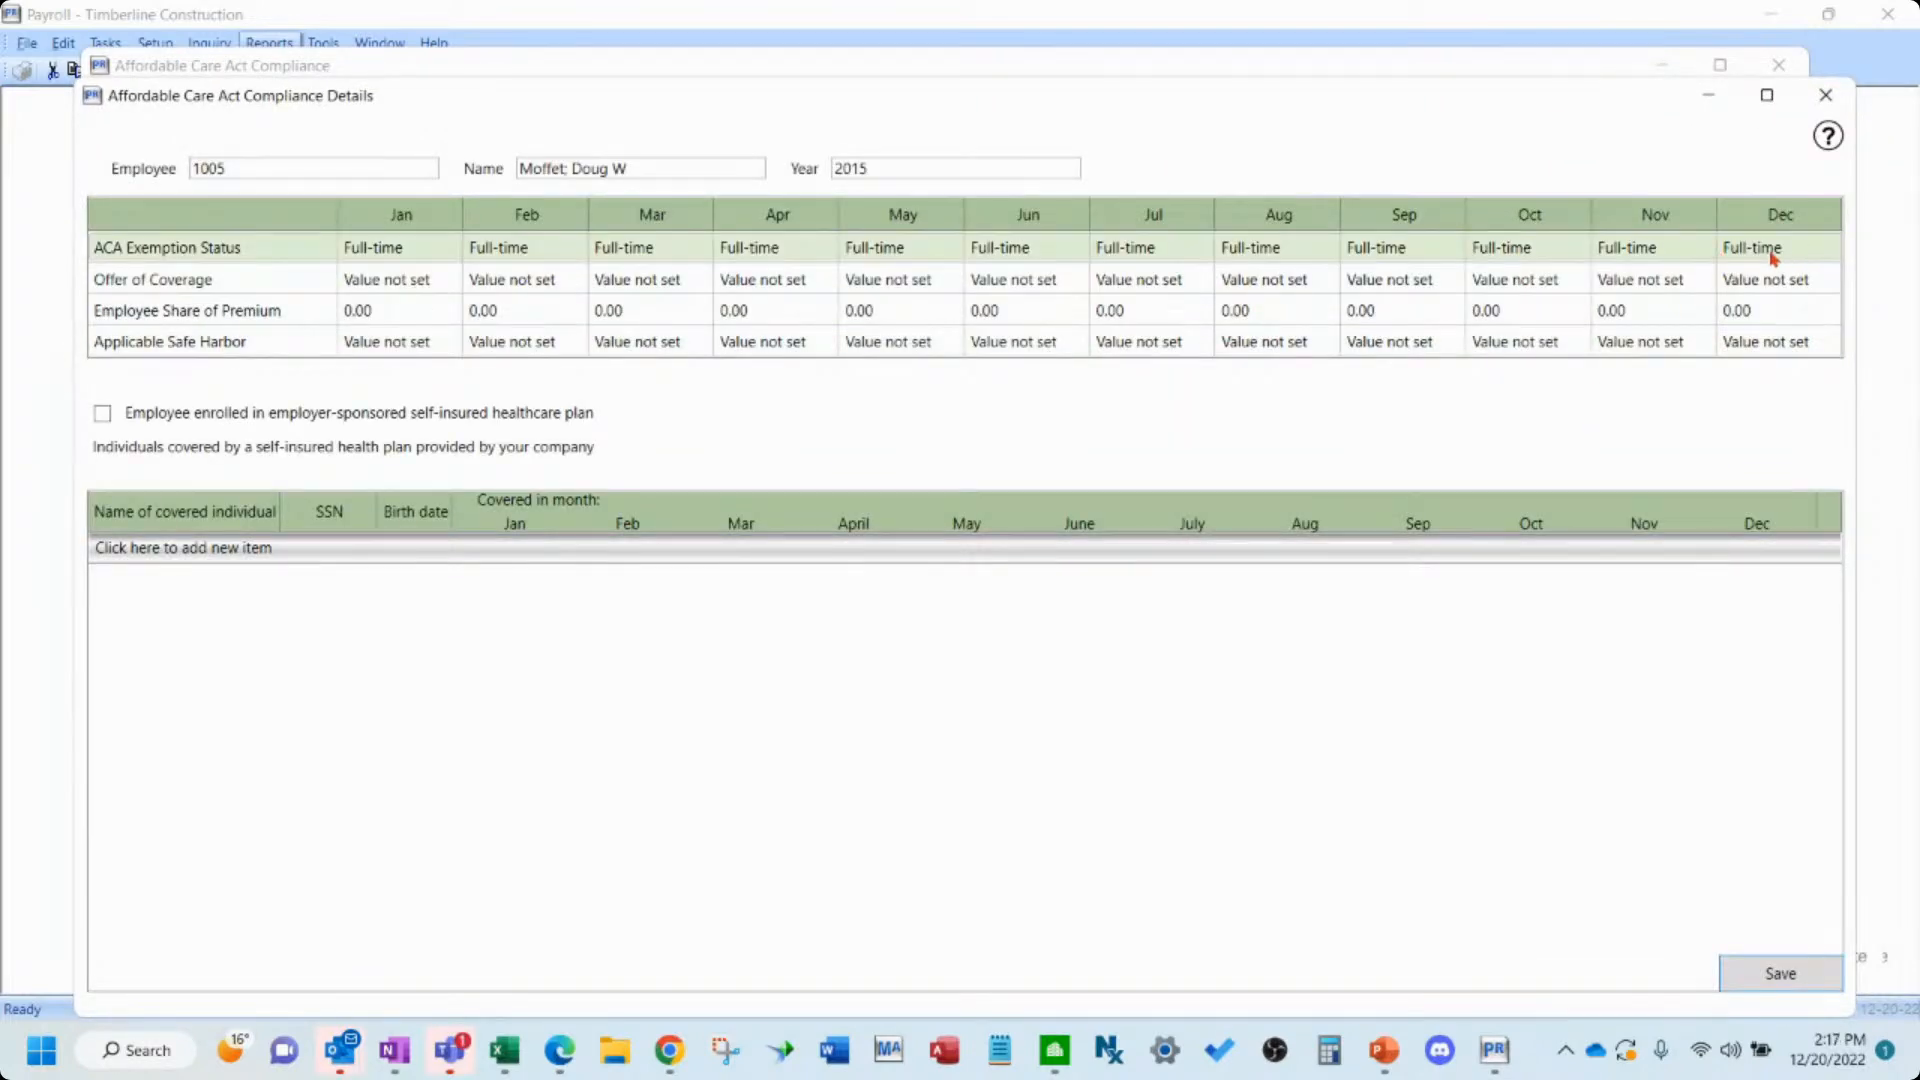
{"action": "left_click", "coordinate": [1825, 94]}
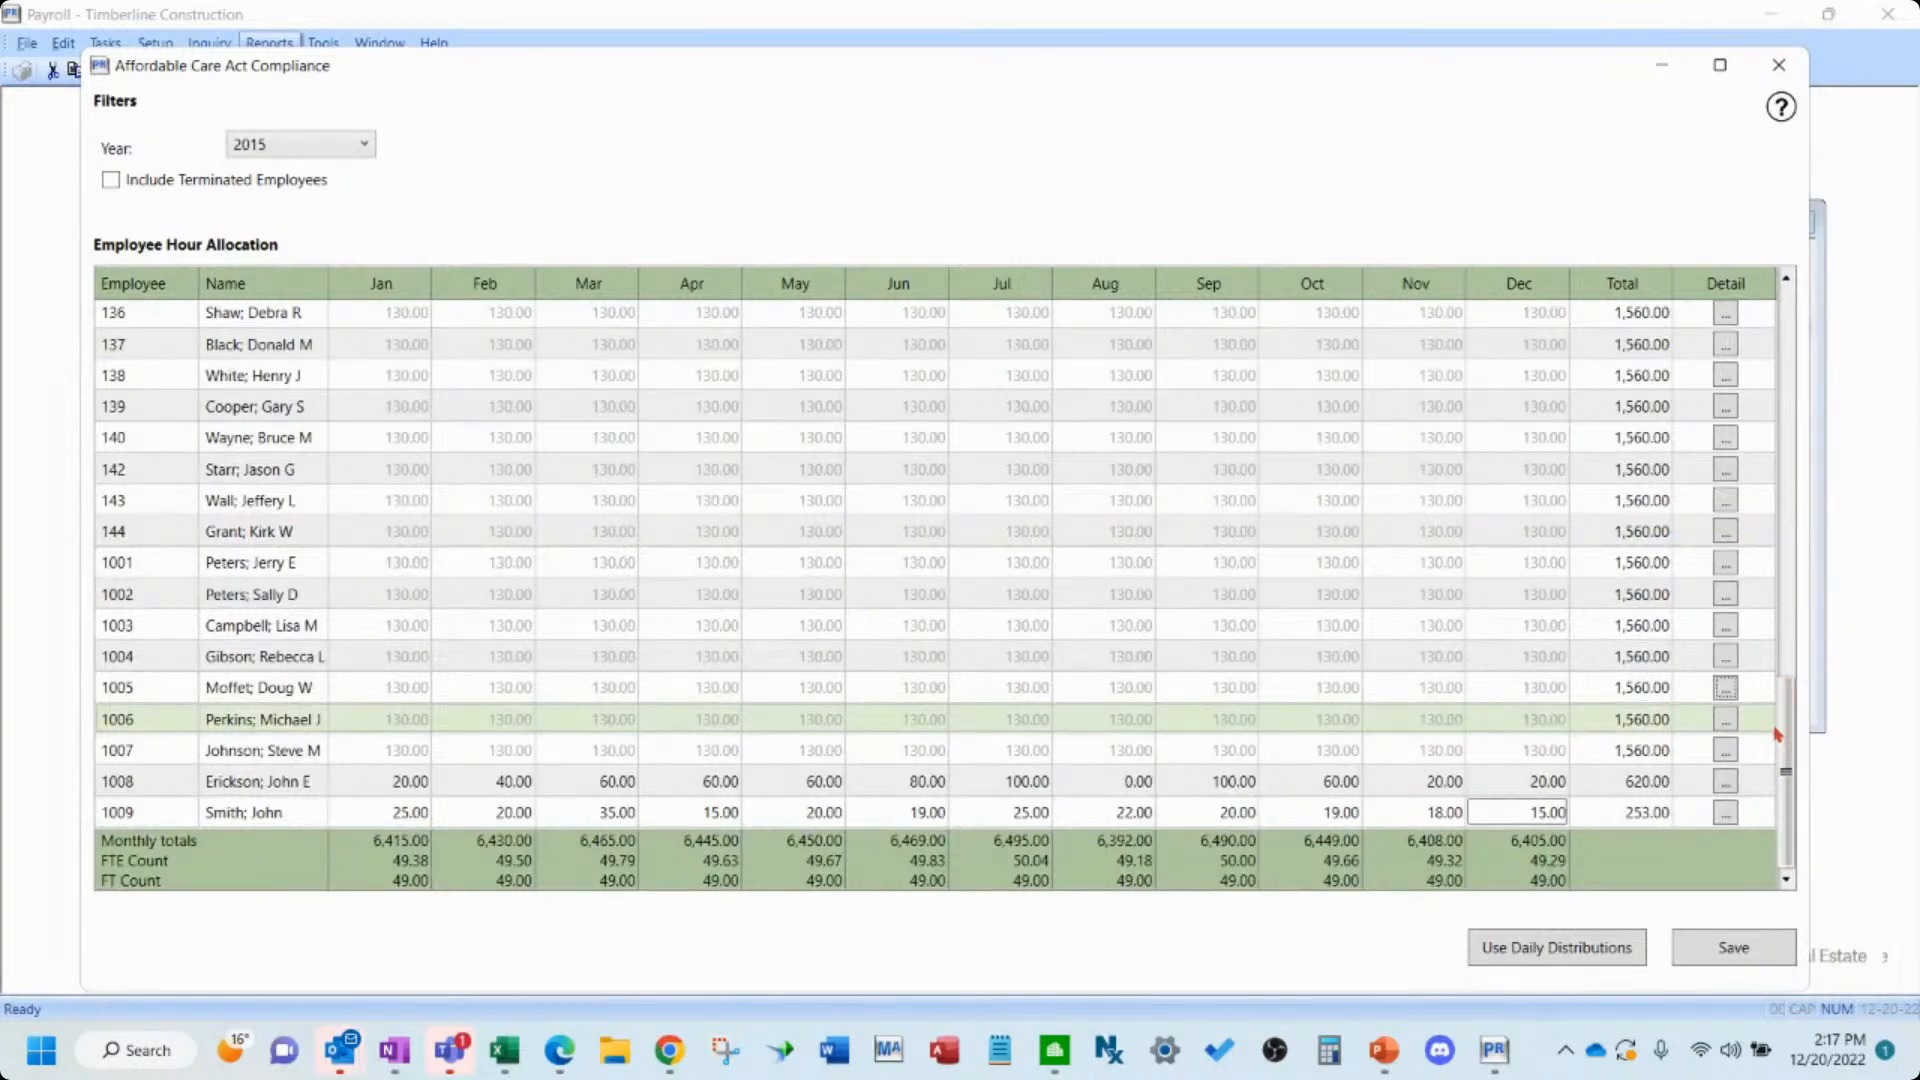
- Save the ACA hour allocations and close the ACA Compliance window
{"action": "left_click", "coordinate": [1789, 309]}
{"action": "left_click", "coordinate": [1789, 309]}
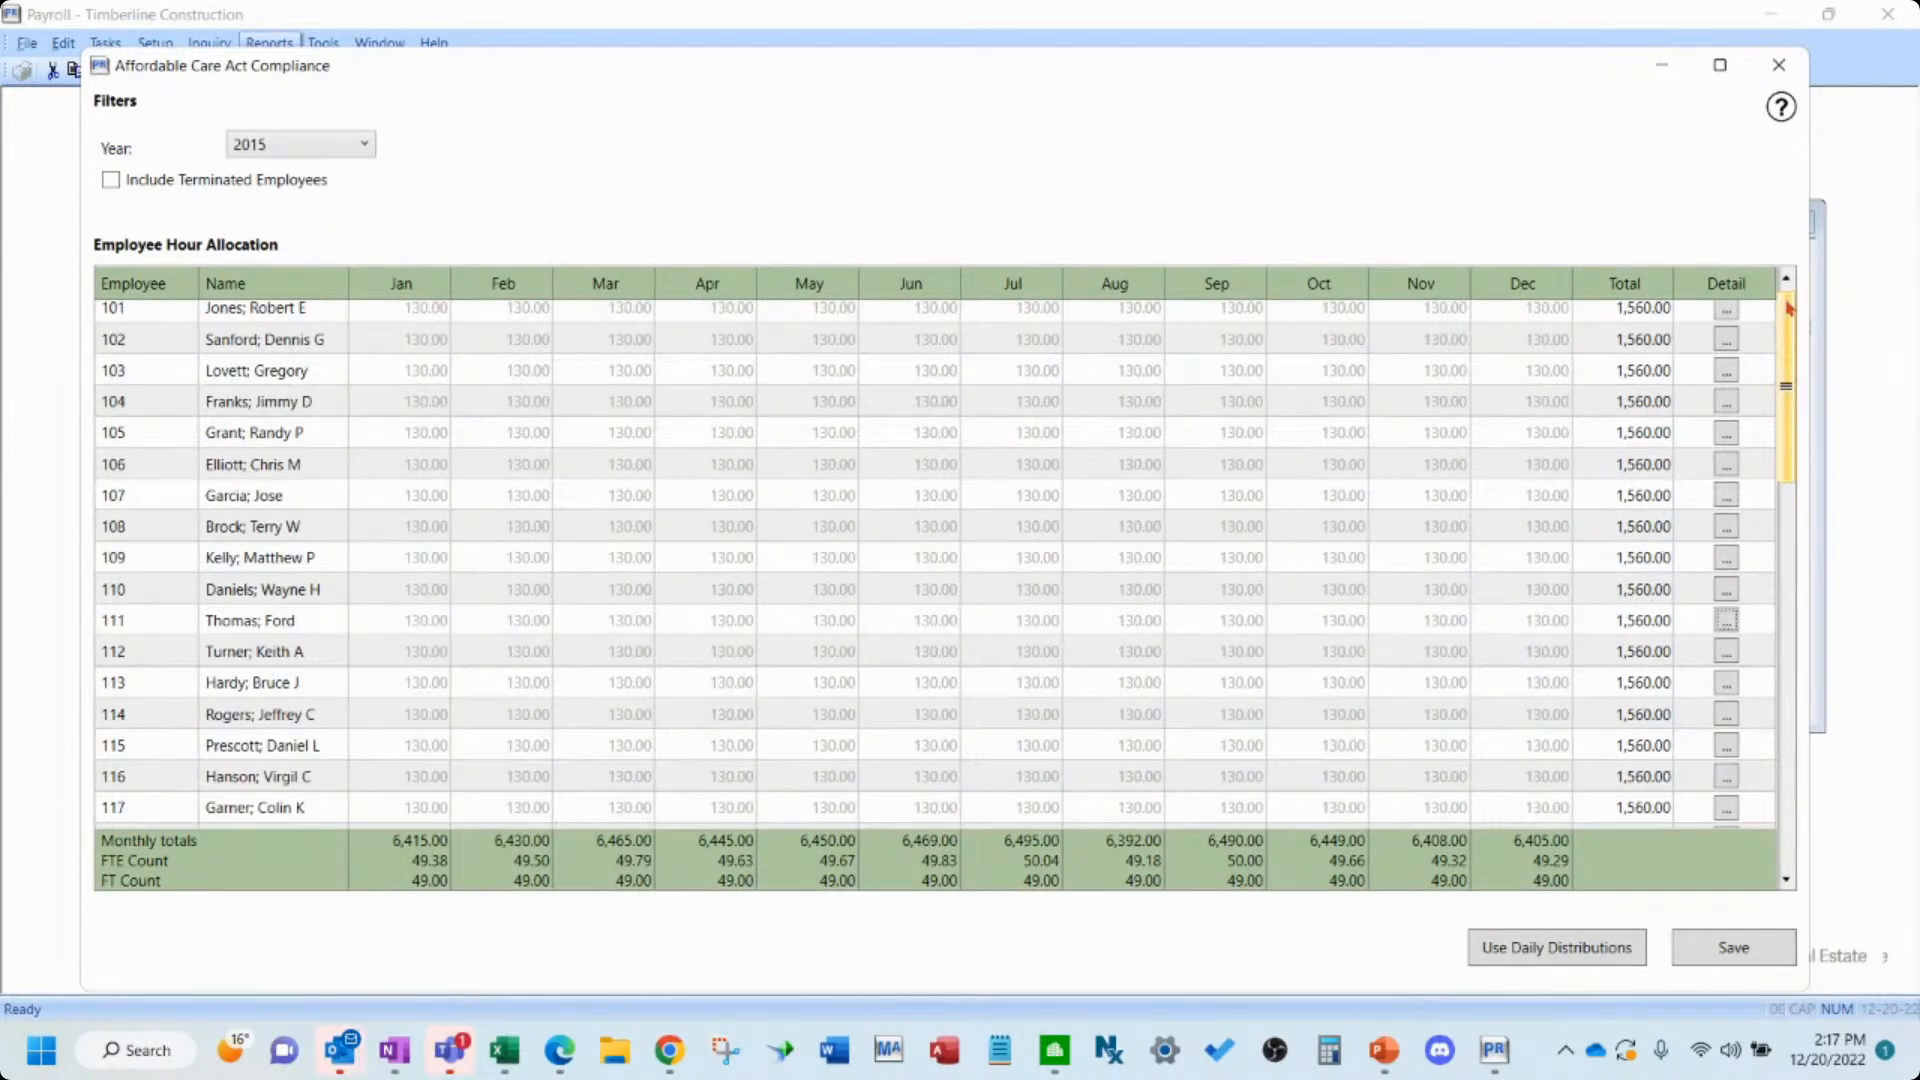
{"action": "scroll", "coordinate": [1403, 823], "scroll_direction": "down", "scroll_amount": 11}
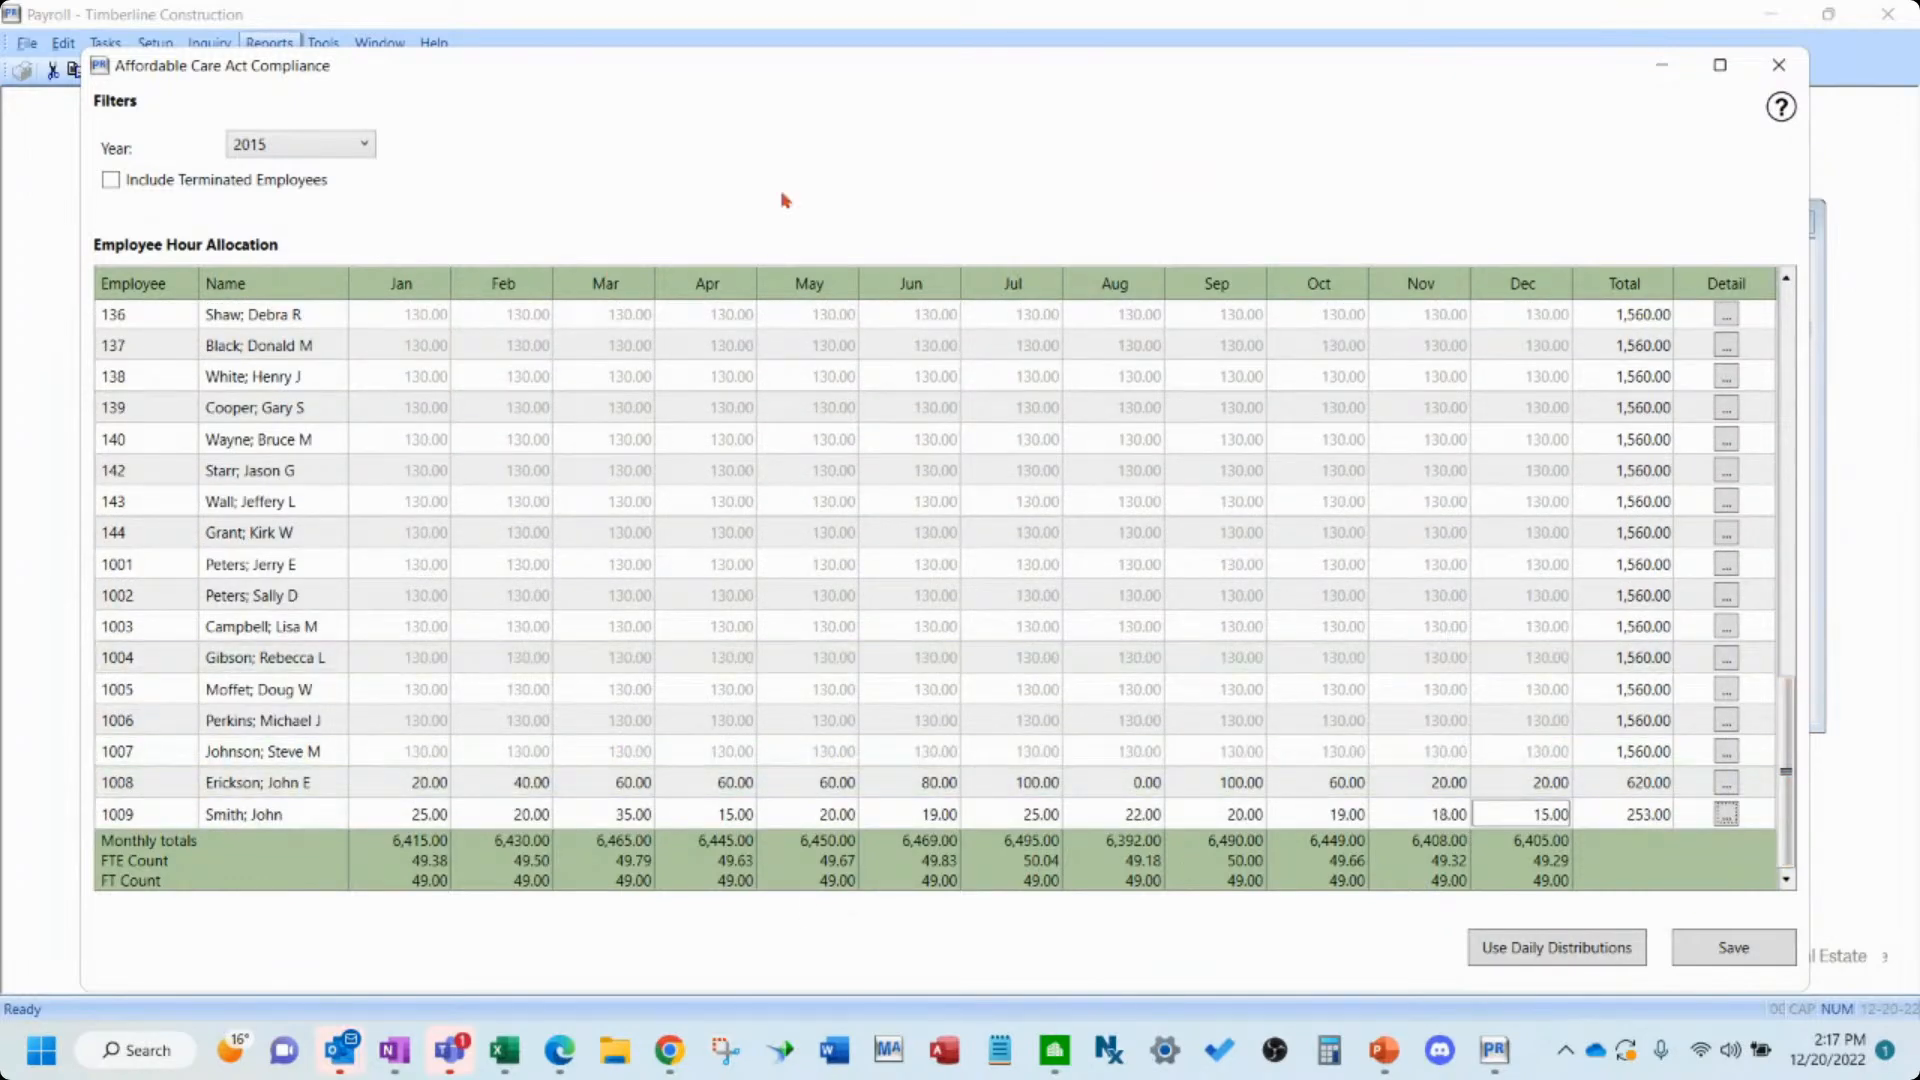
{"action": "key", "text": "alt+h"}
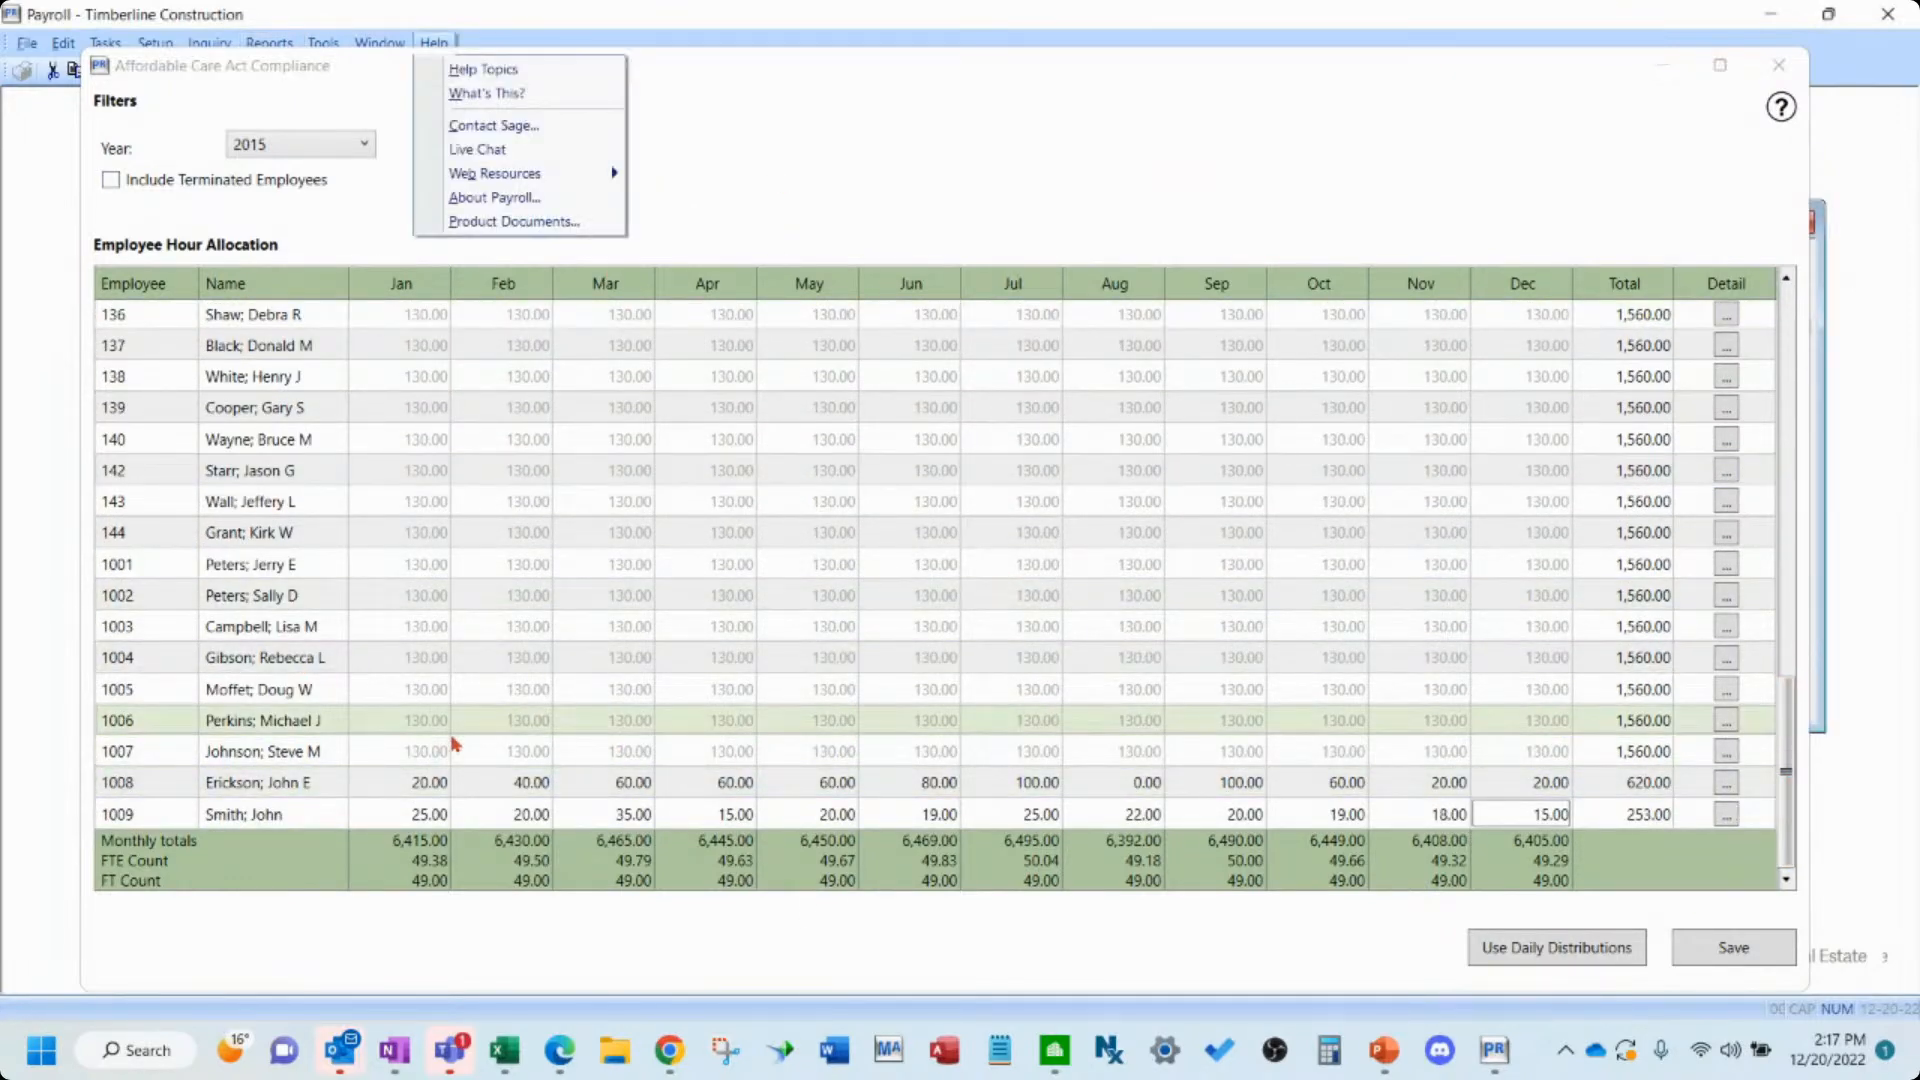
{"action": "left_click", "coordinate": [1731, 952]}
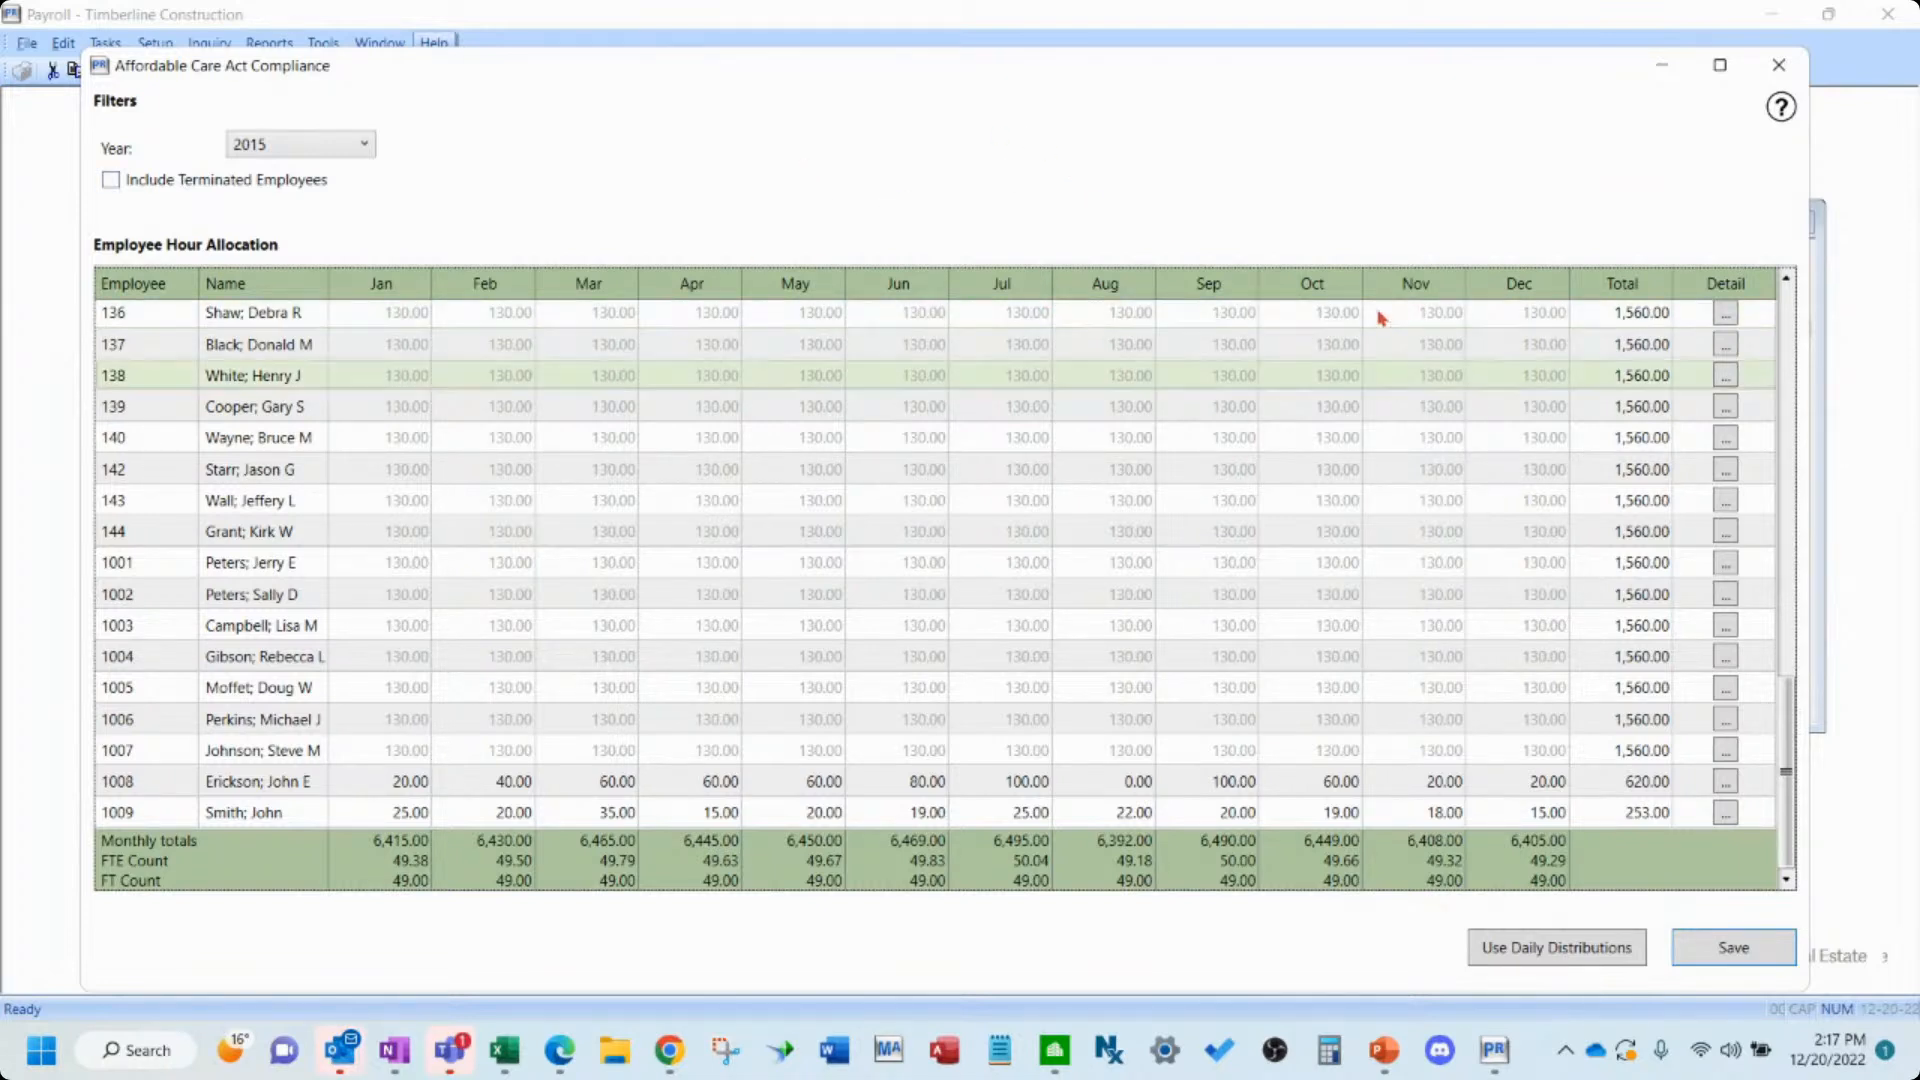
{"action": "left_click", "coordinate": [1778, 67]}
- Start a new report in Federal eFile and Reporting
{"action": "left_click", "coordinate": [1121, 460]}
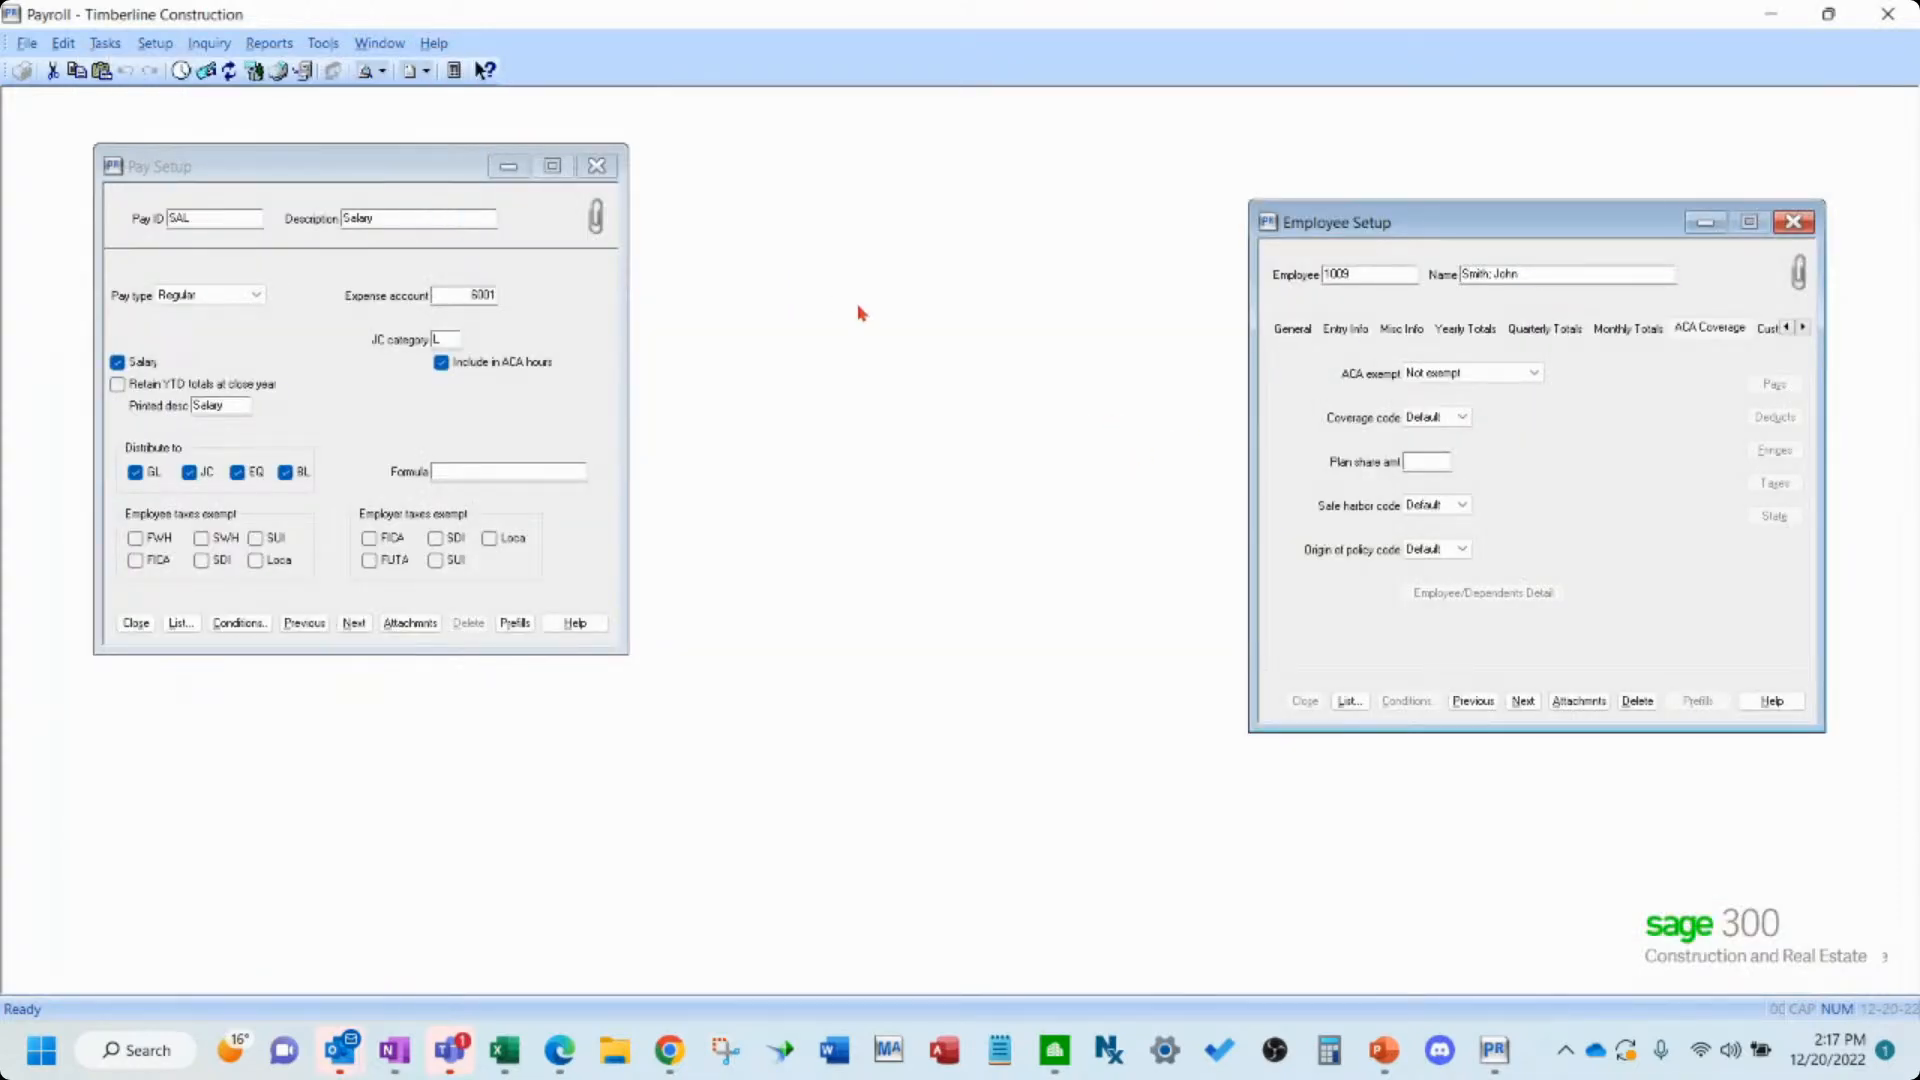
{"action": "left_click", "coordinate": [105, 43]}
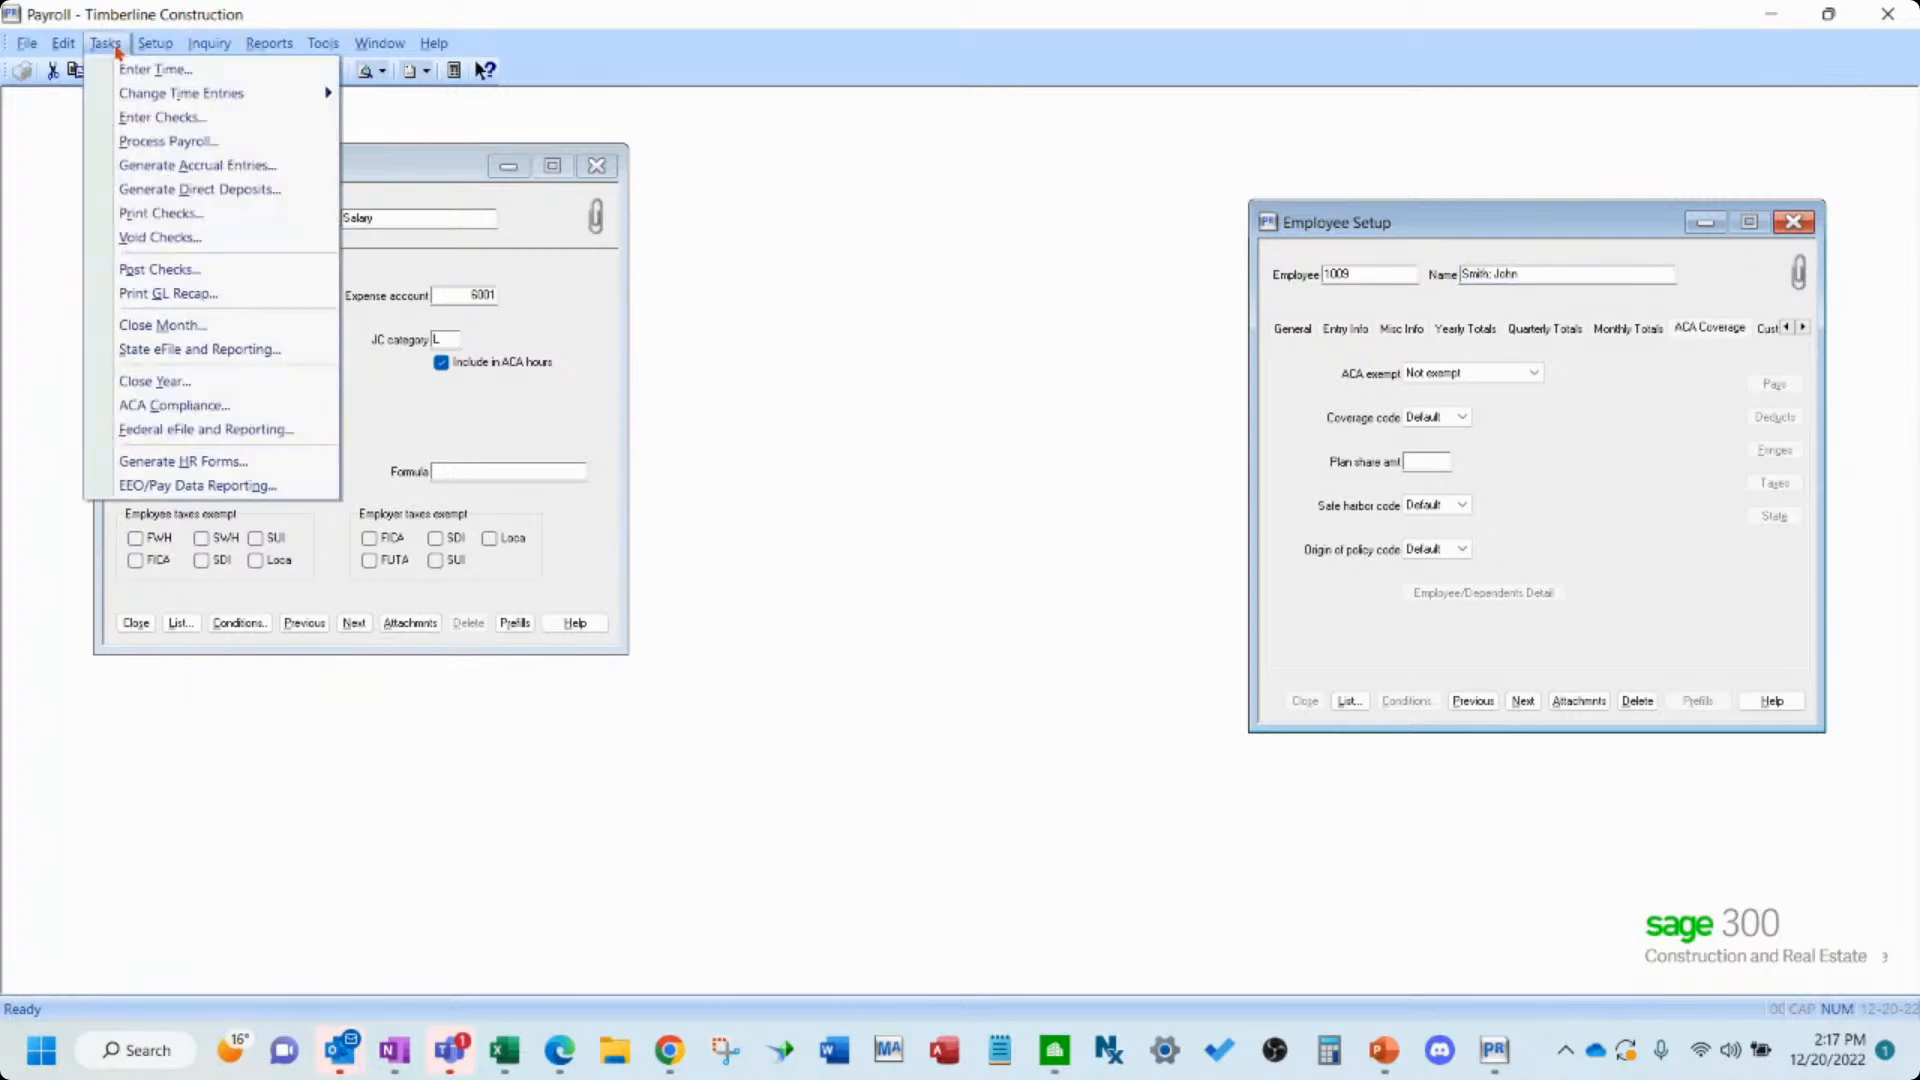
{"action": "left_click", "coordinate": [231, 432]}
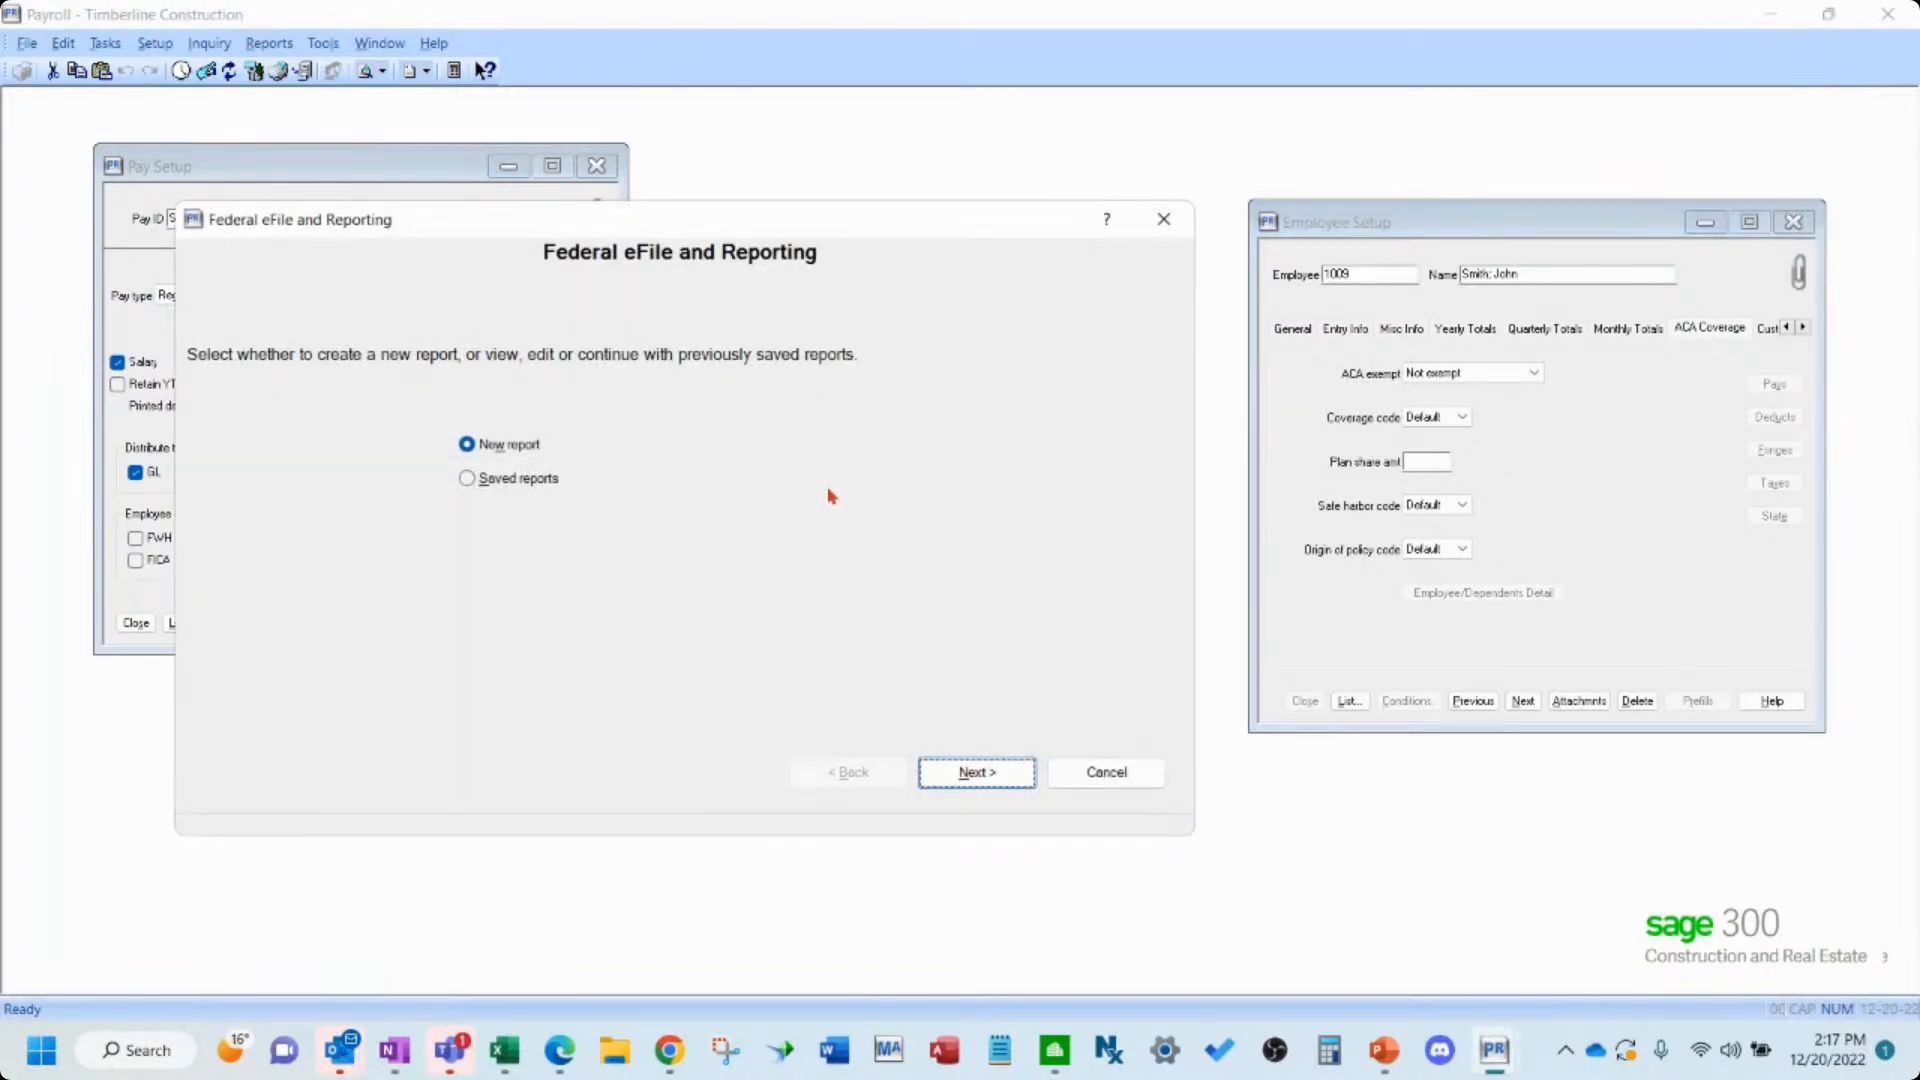
{"action": "left_click", "coordinate": [977, 775]}
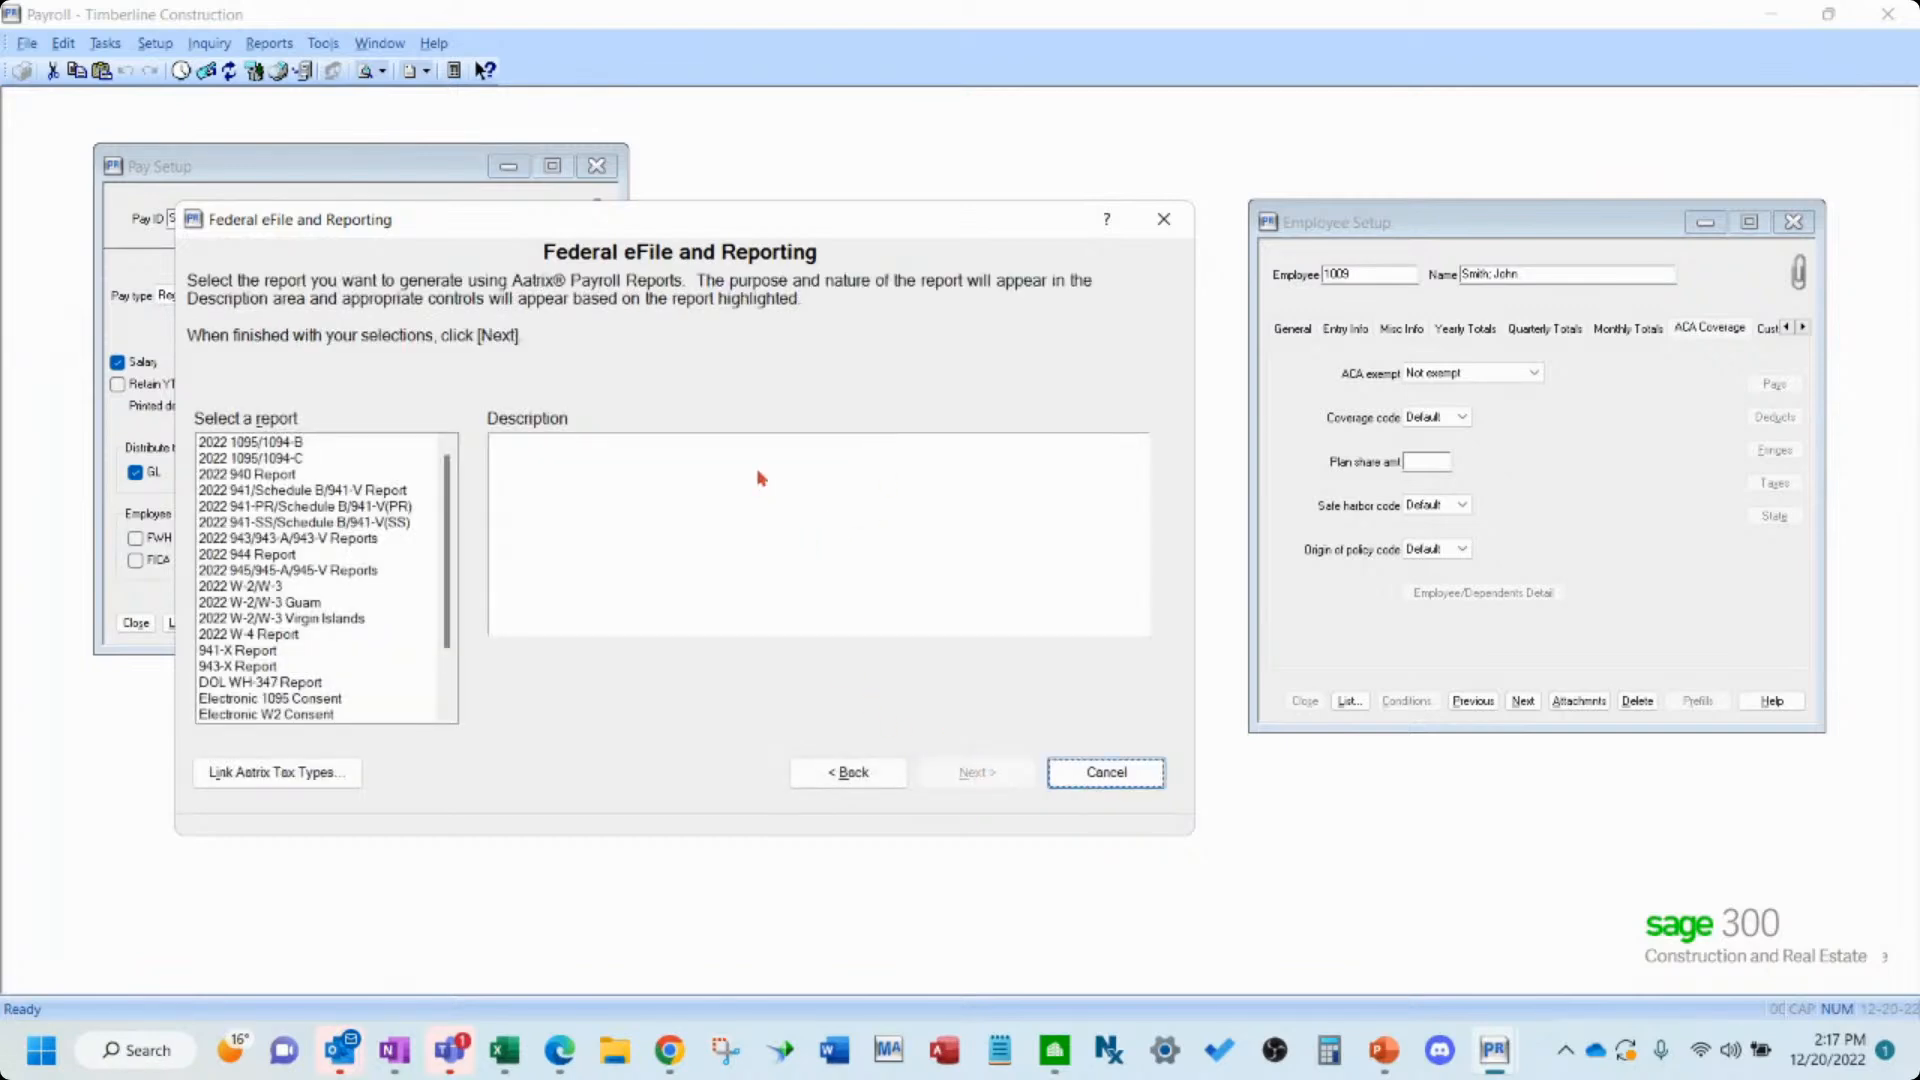
- Select the 2022 1095/1094-B report, set the year to 2015, and continue
{"action": "left_click", "coordinate": [325, 446]}
{"action": "left_click", "coordinate": [317, 457]}
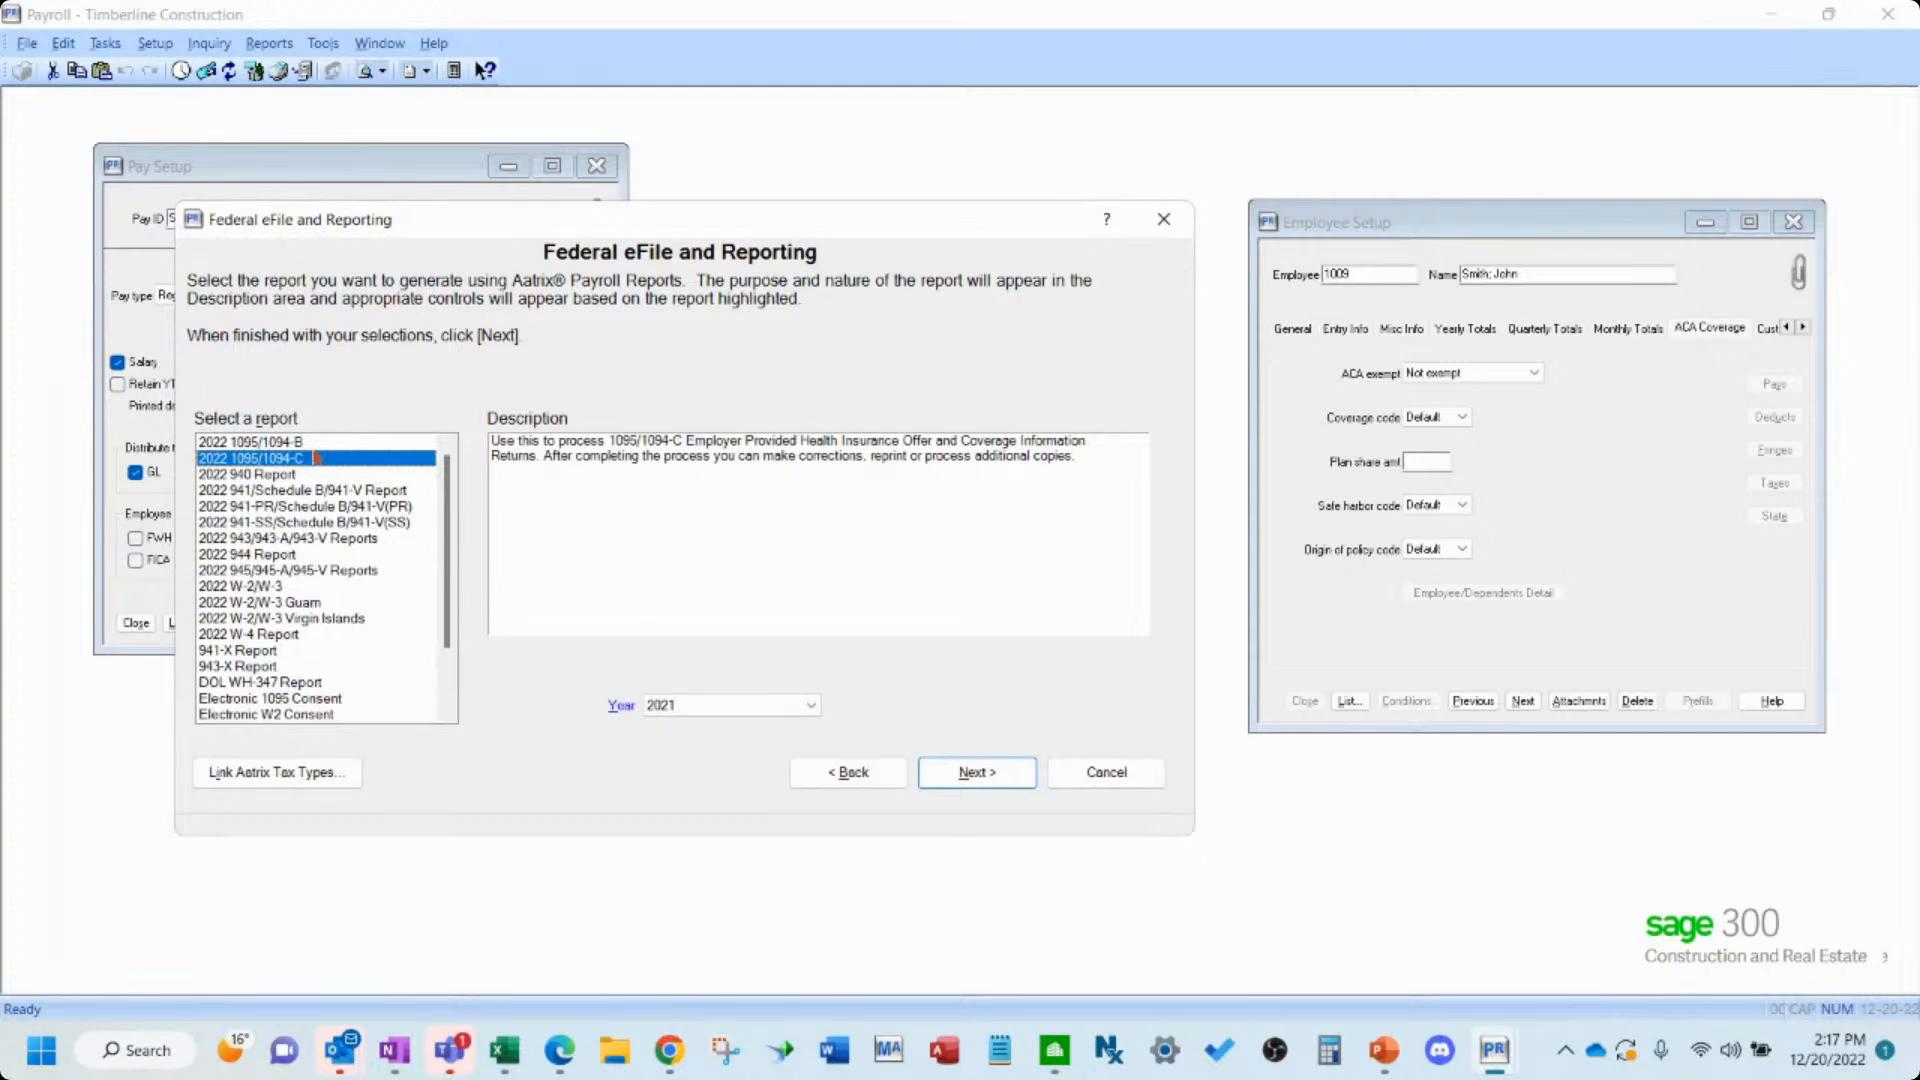
{"action": "key", "text": "Up"}
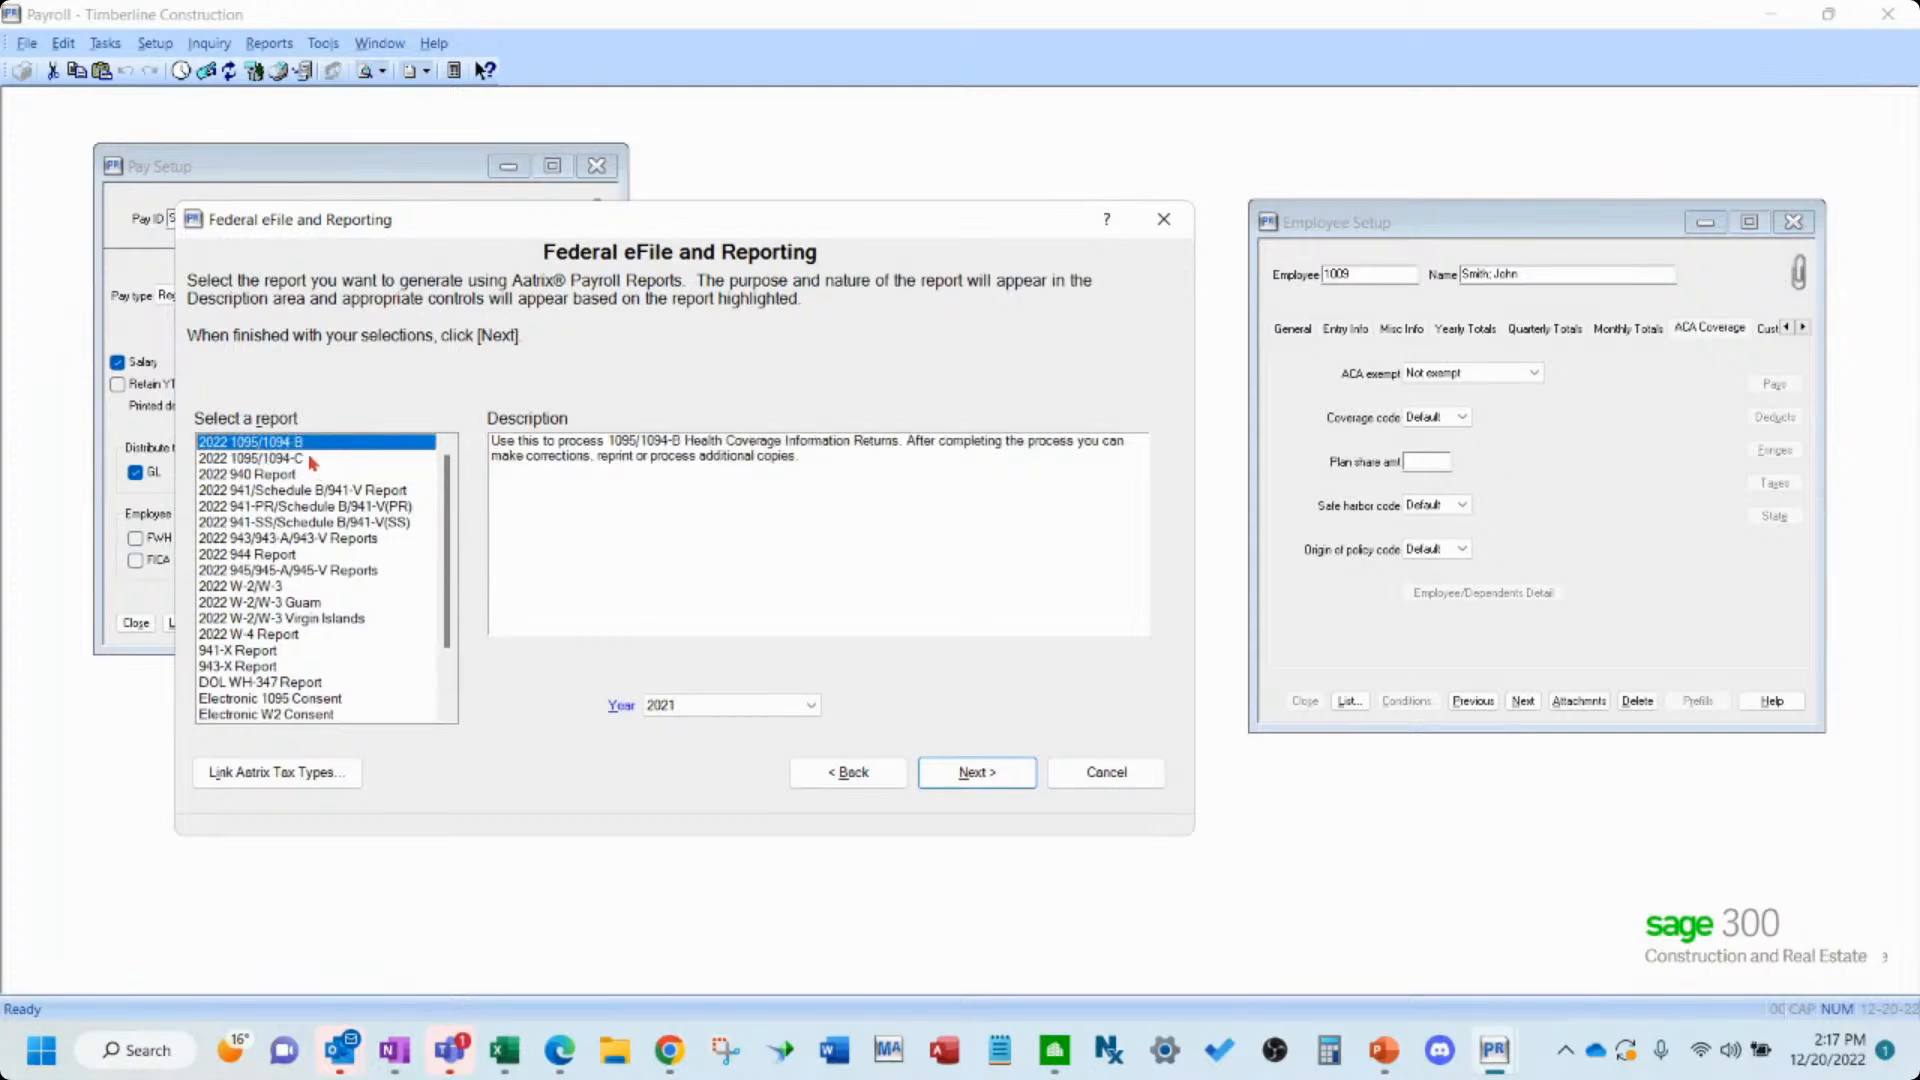
{"action": "left_click", "coordinate": [313, 459]}
{"action": "key", "text": "Up"}
{"action": "left_click", "coordinate": [798, 705]}
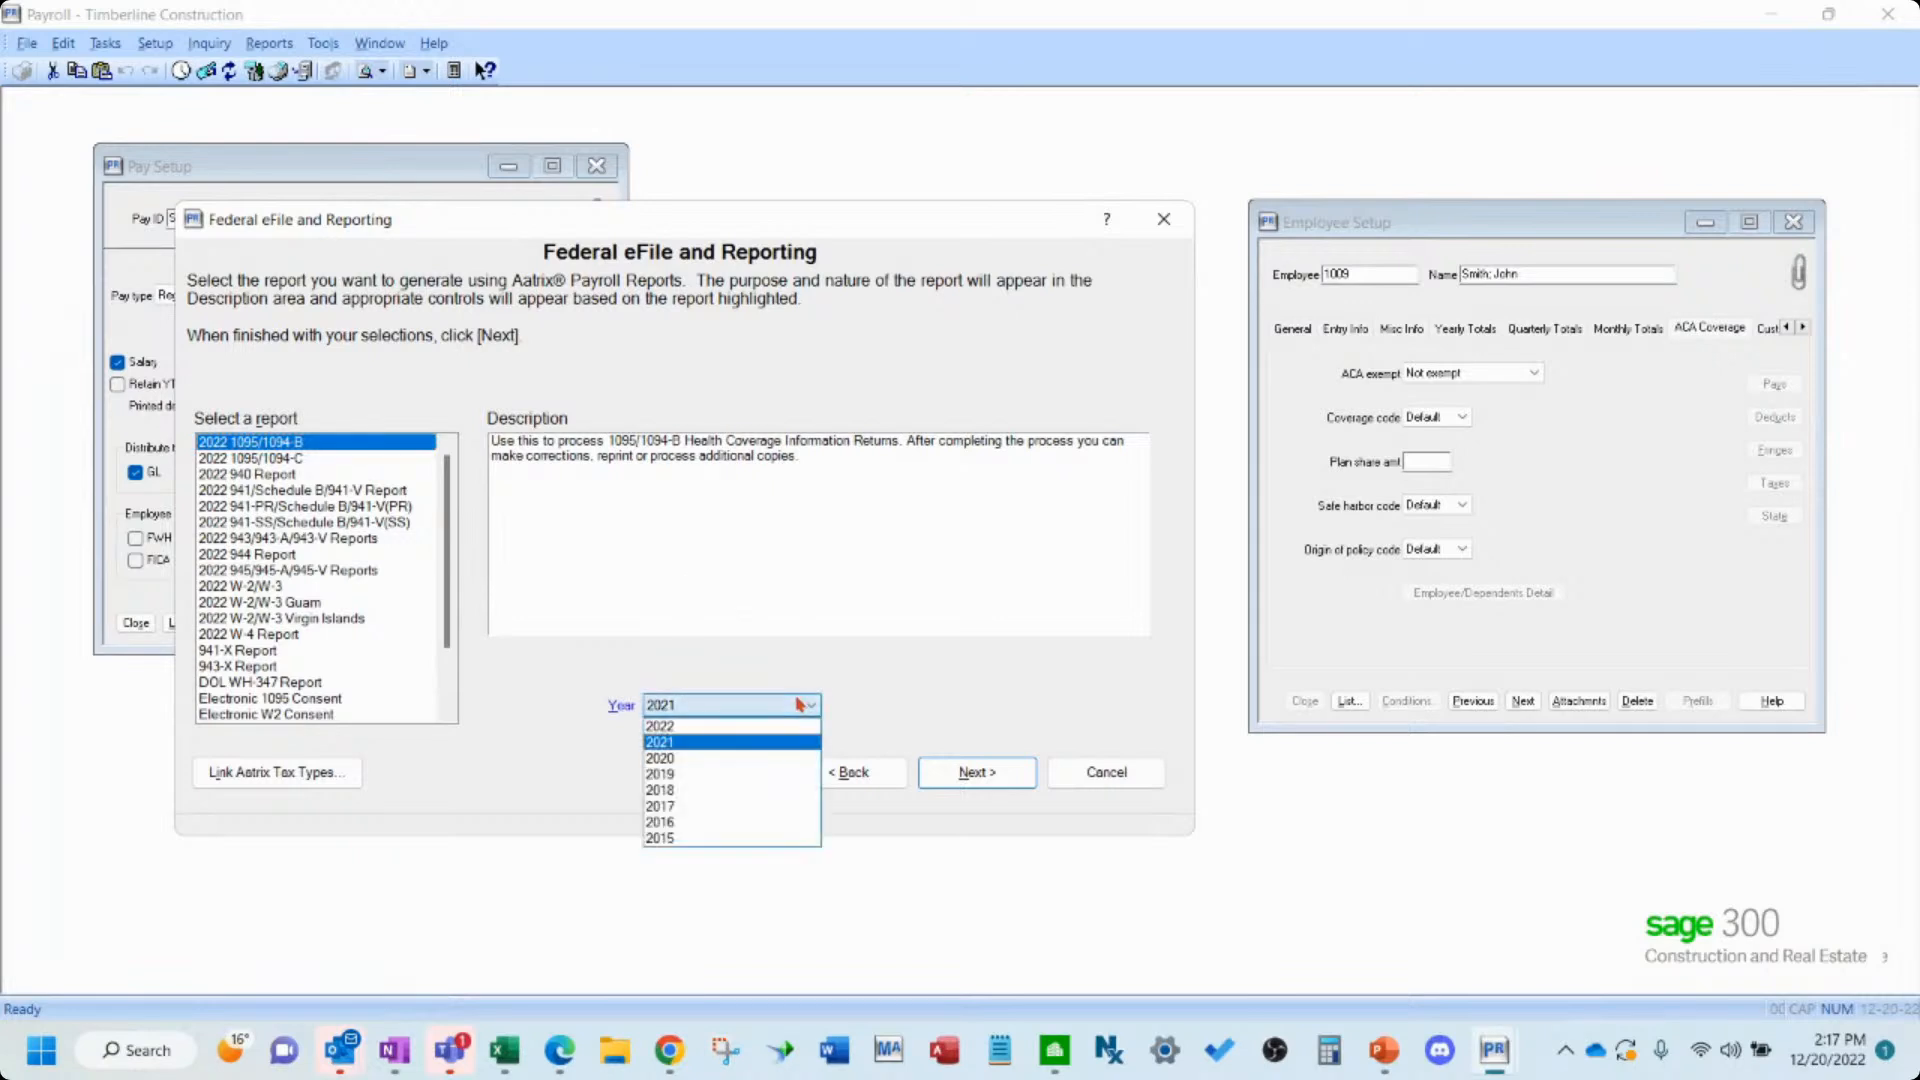
{"action": "left_click", "coordinate": [768, 838]}
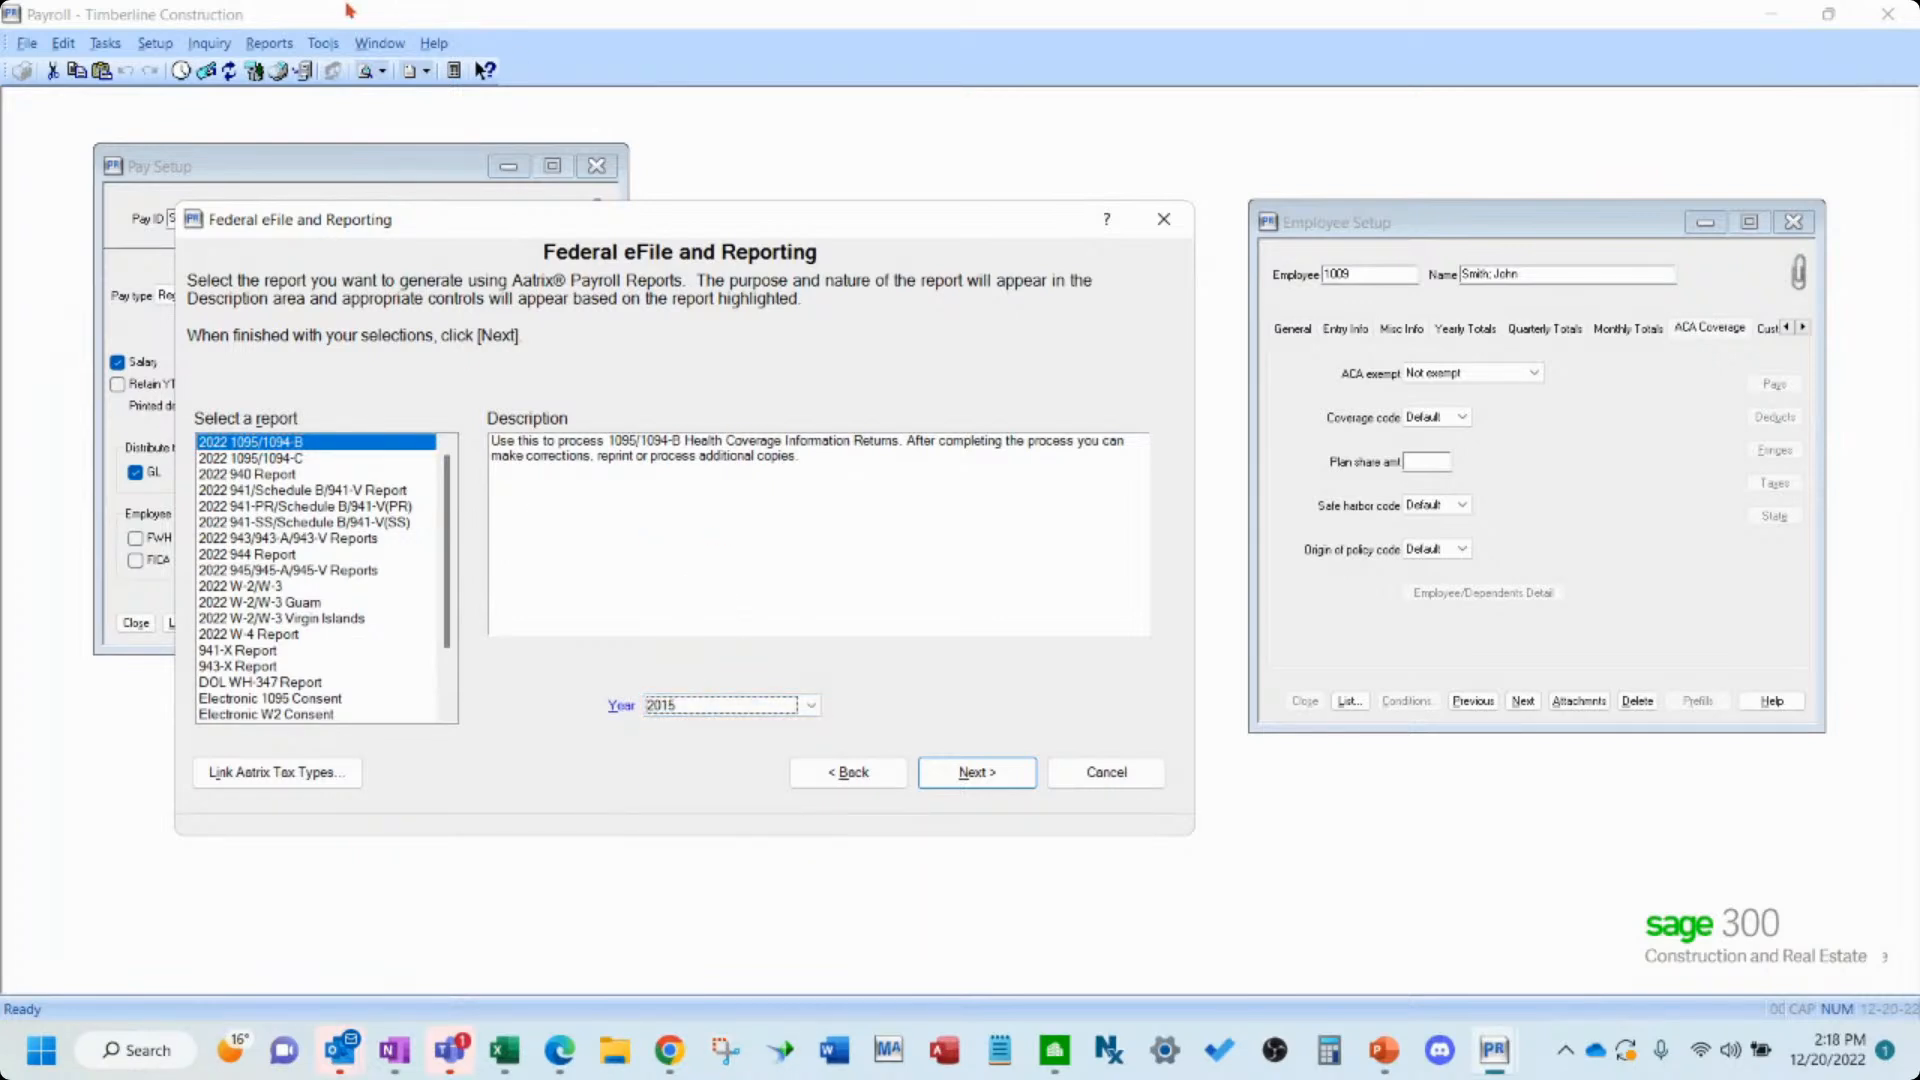
{"action": "left_click", "coordinate": [980, 780]}
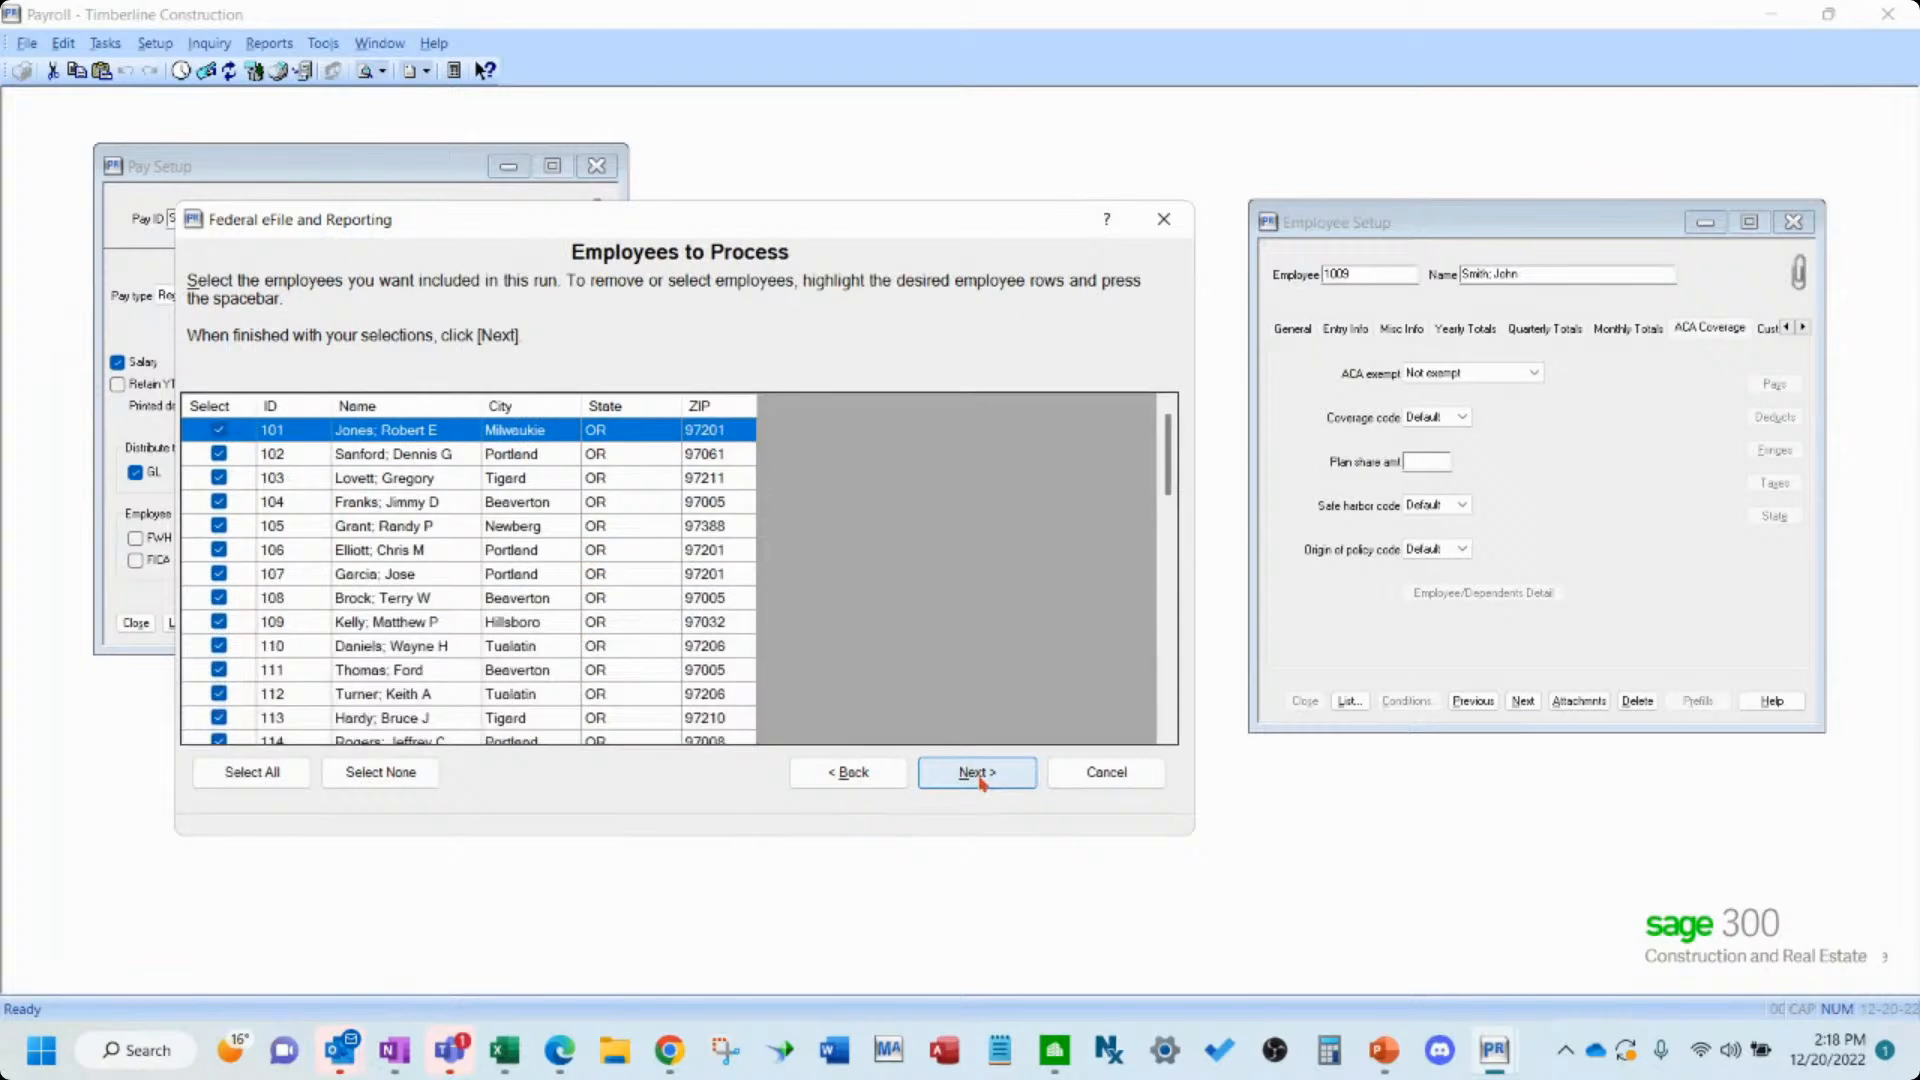
- Generate the 1095/1094-B report for all employees, continuing past the year warning and using the work-in-progress
{"action": "left_click", "coordinate": [977, 775]}
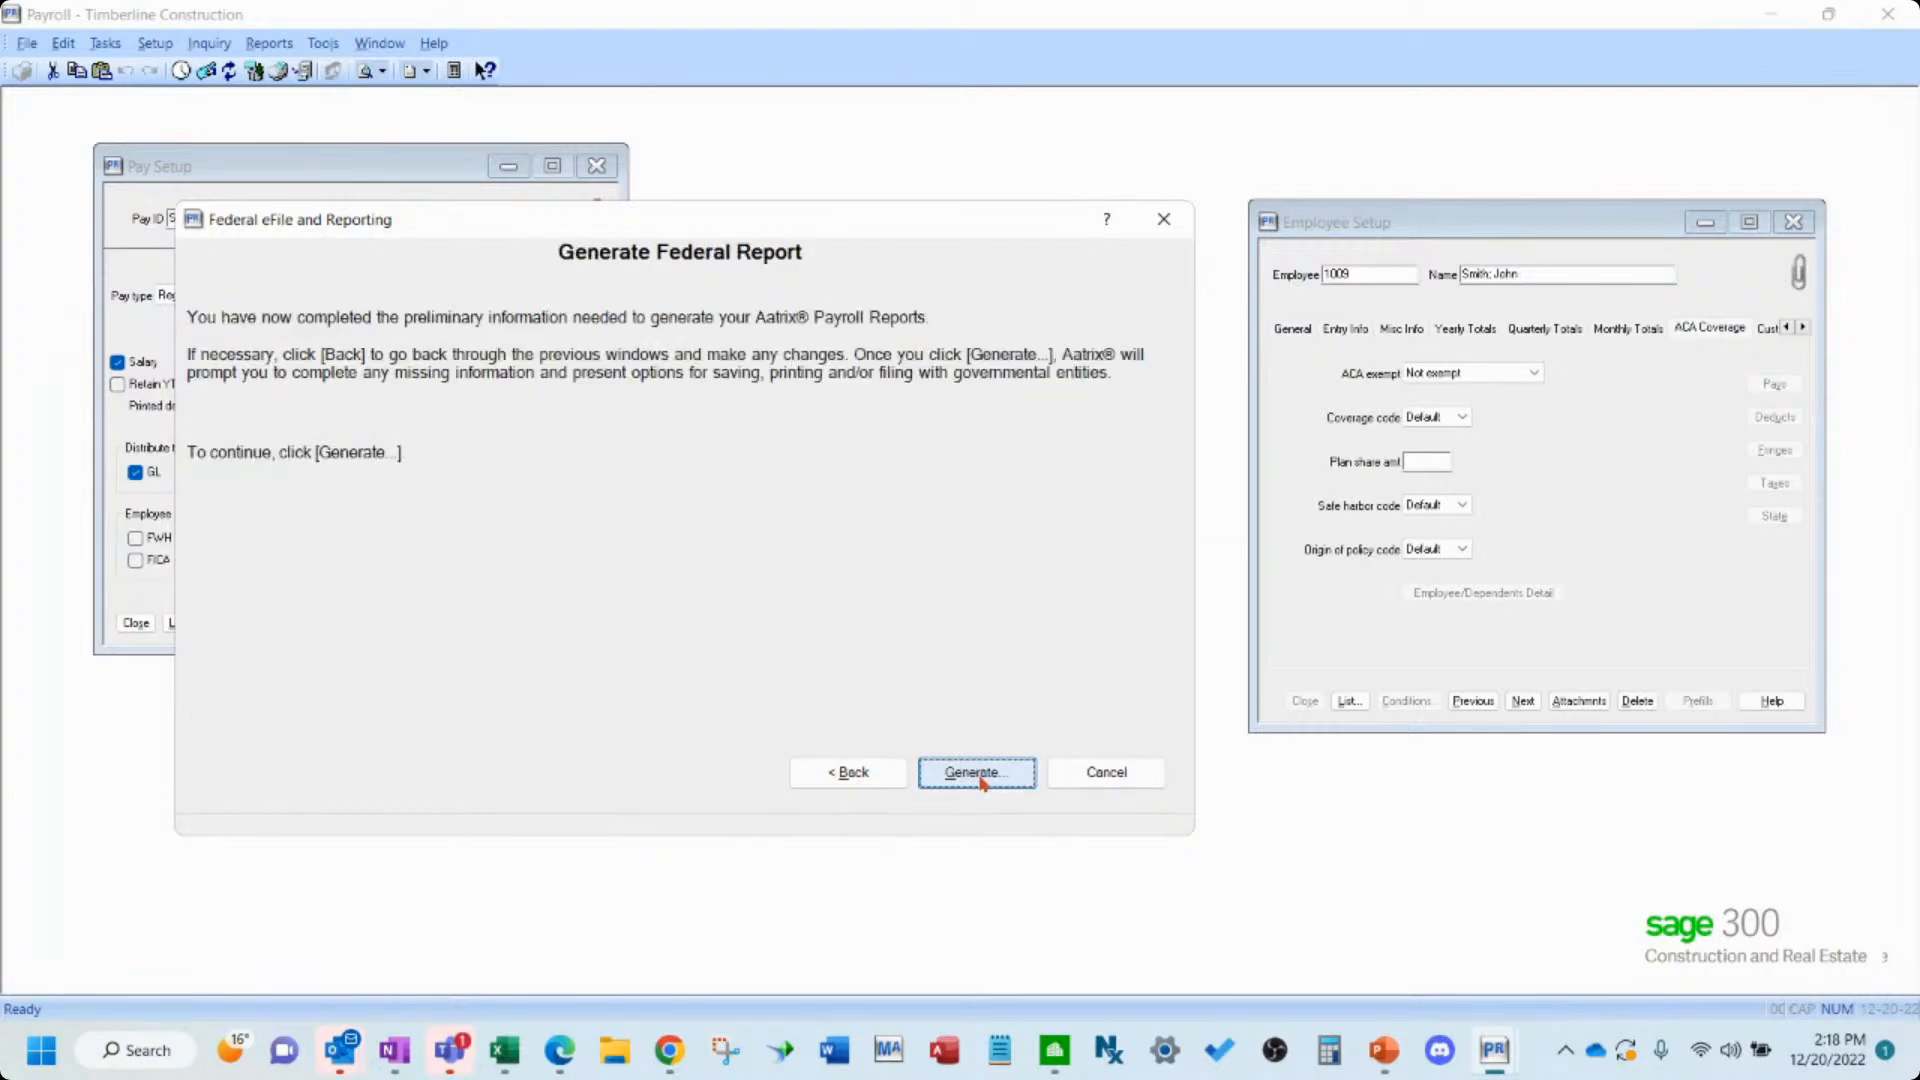
{"action": "left_click", "coordinate": [977, 774]}
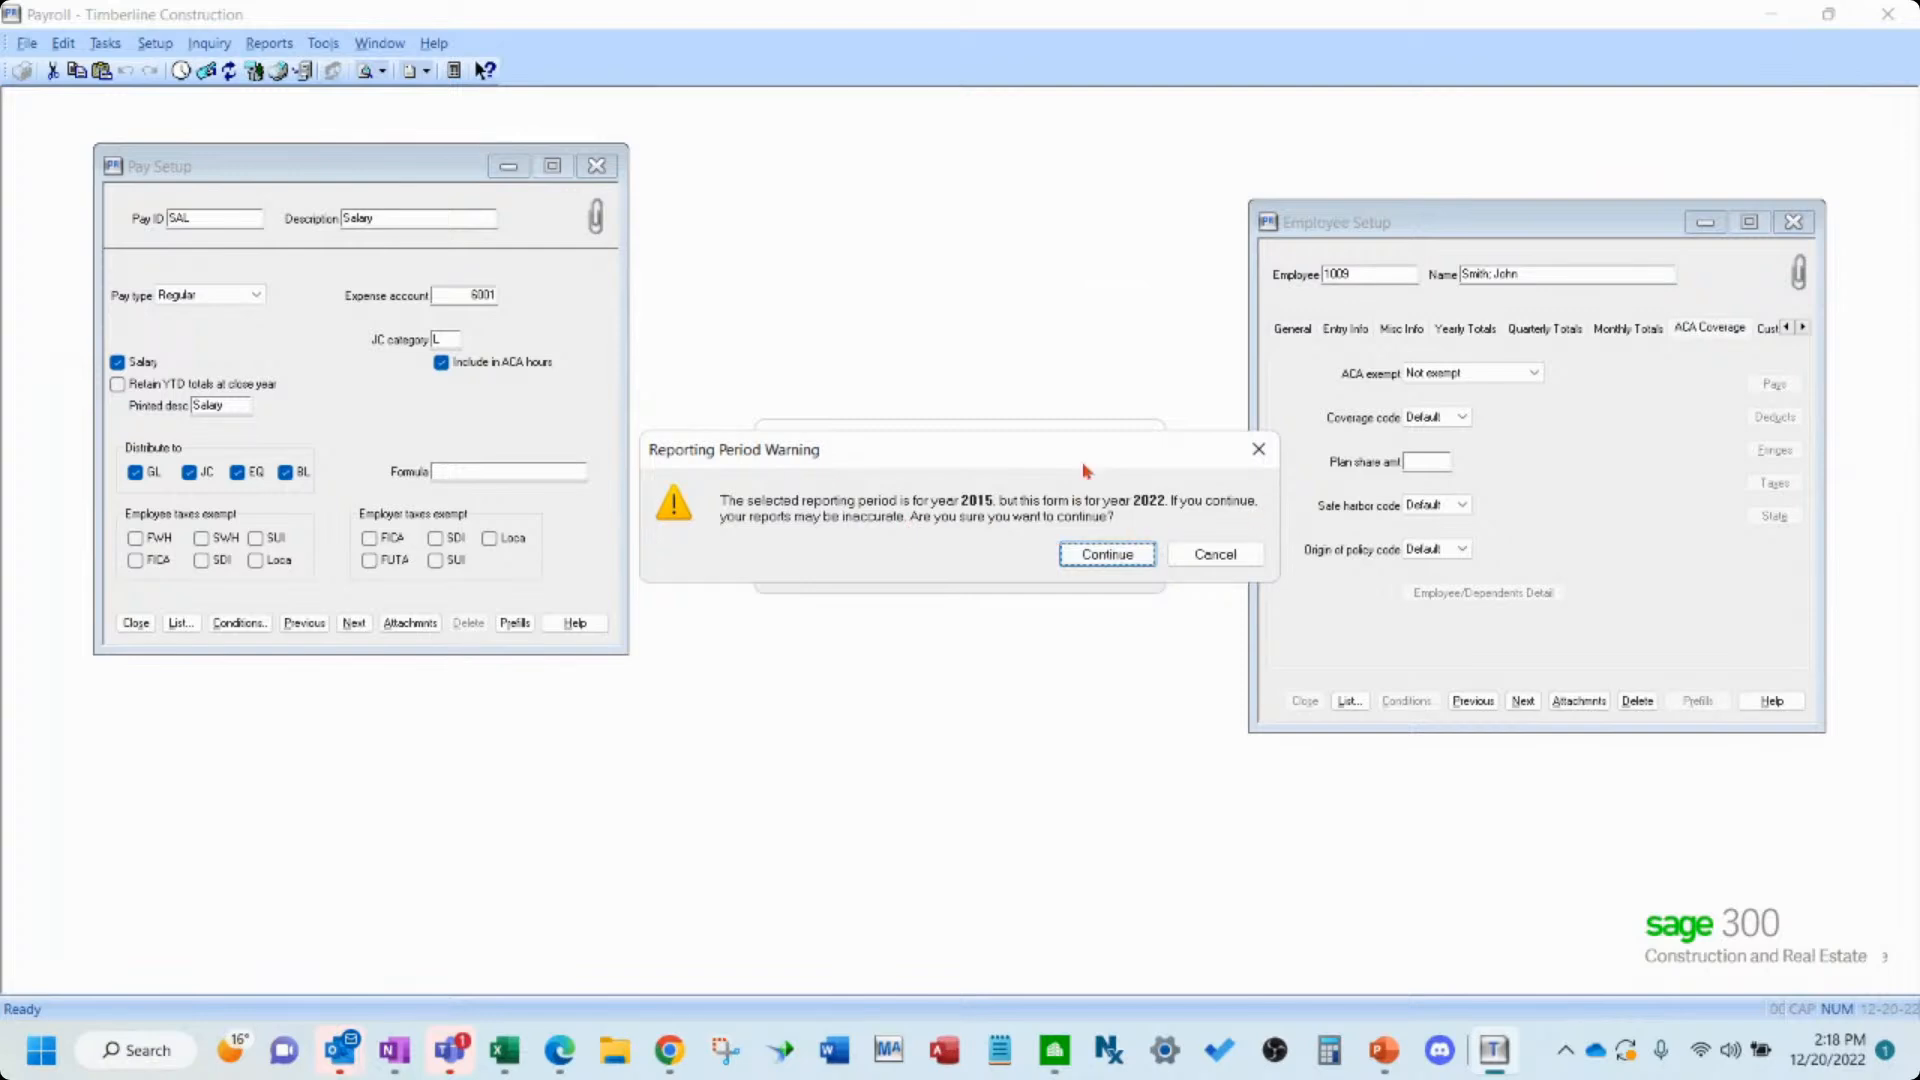
{"action": "left_click", "coordinate": [1128, 556]}
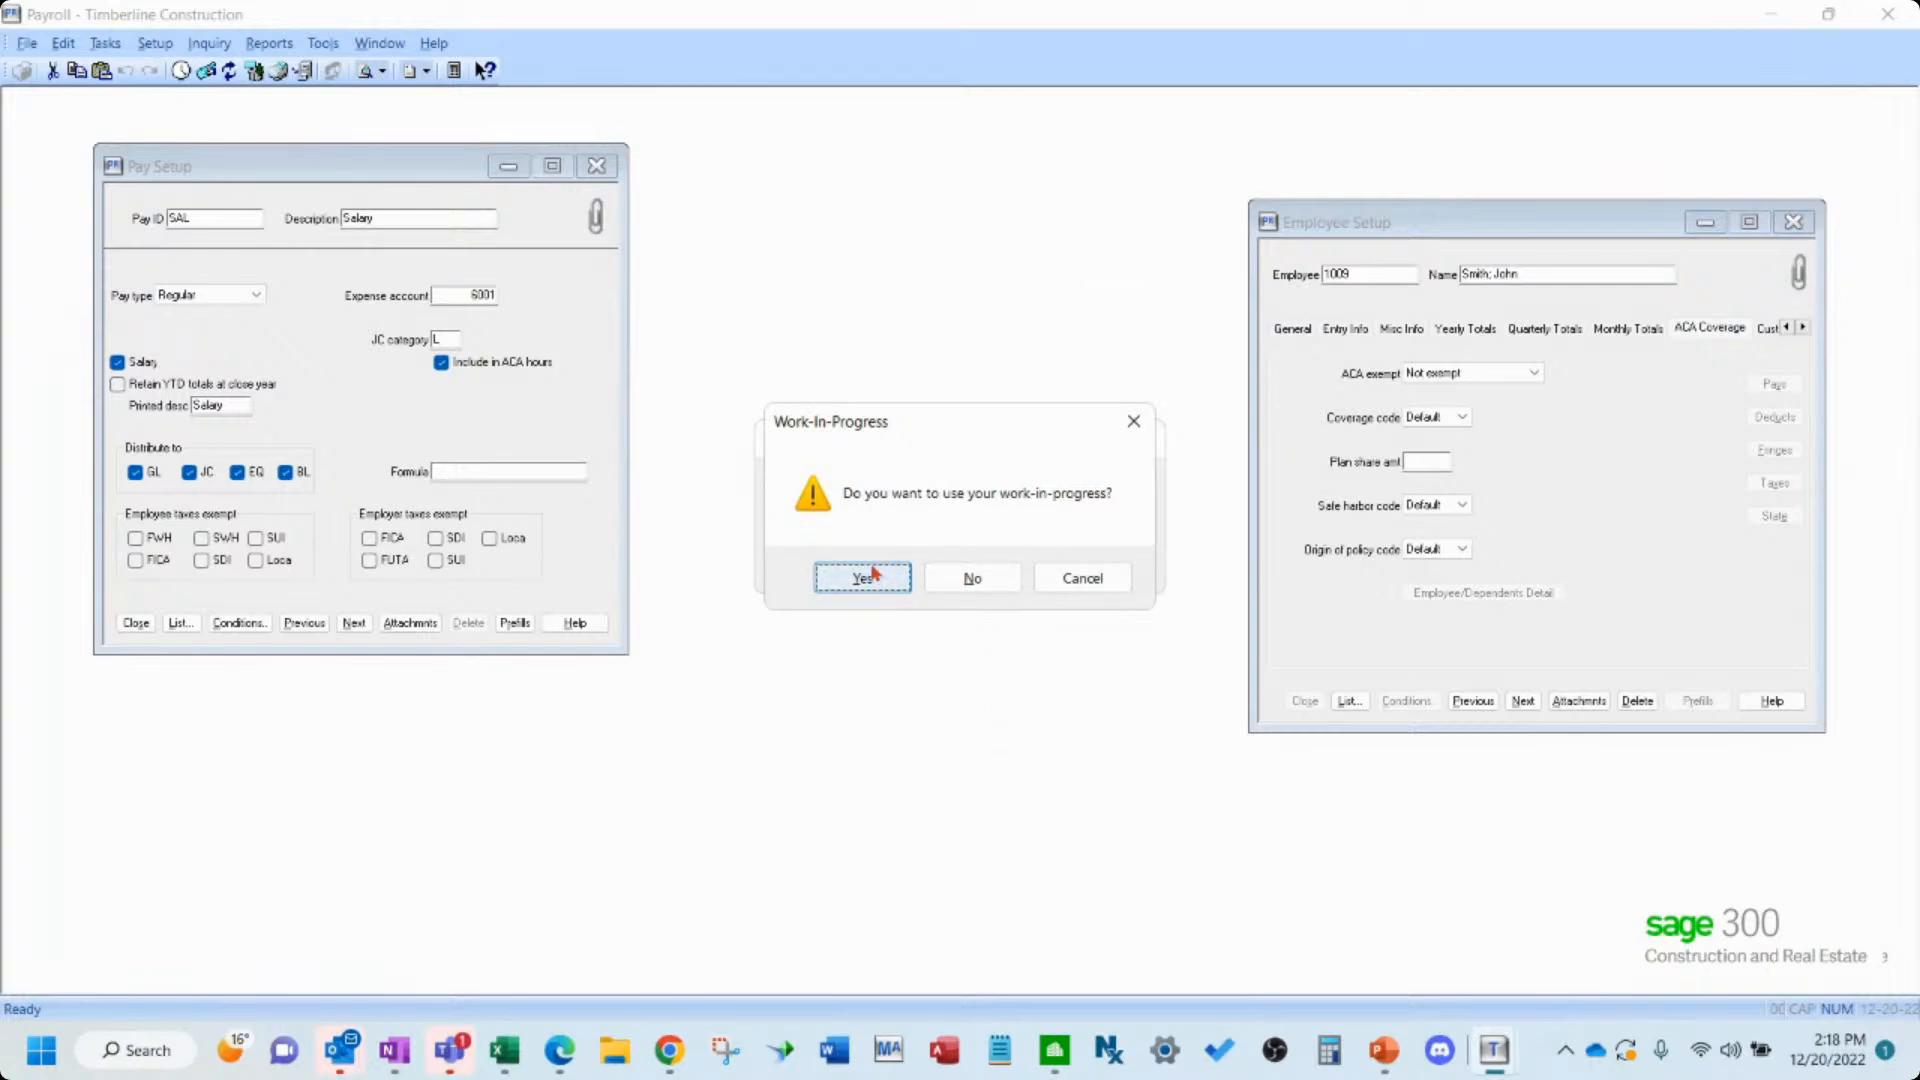
{"action": "left_click", "coordinate": [865, 576]}
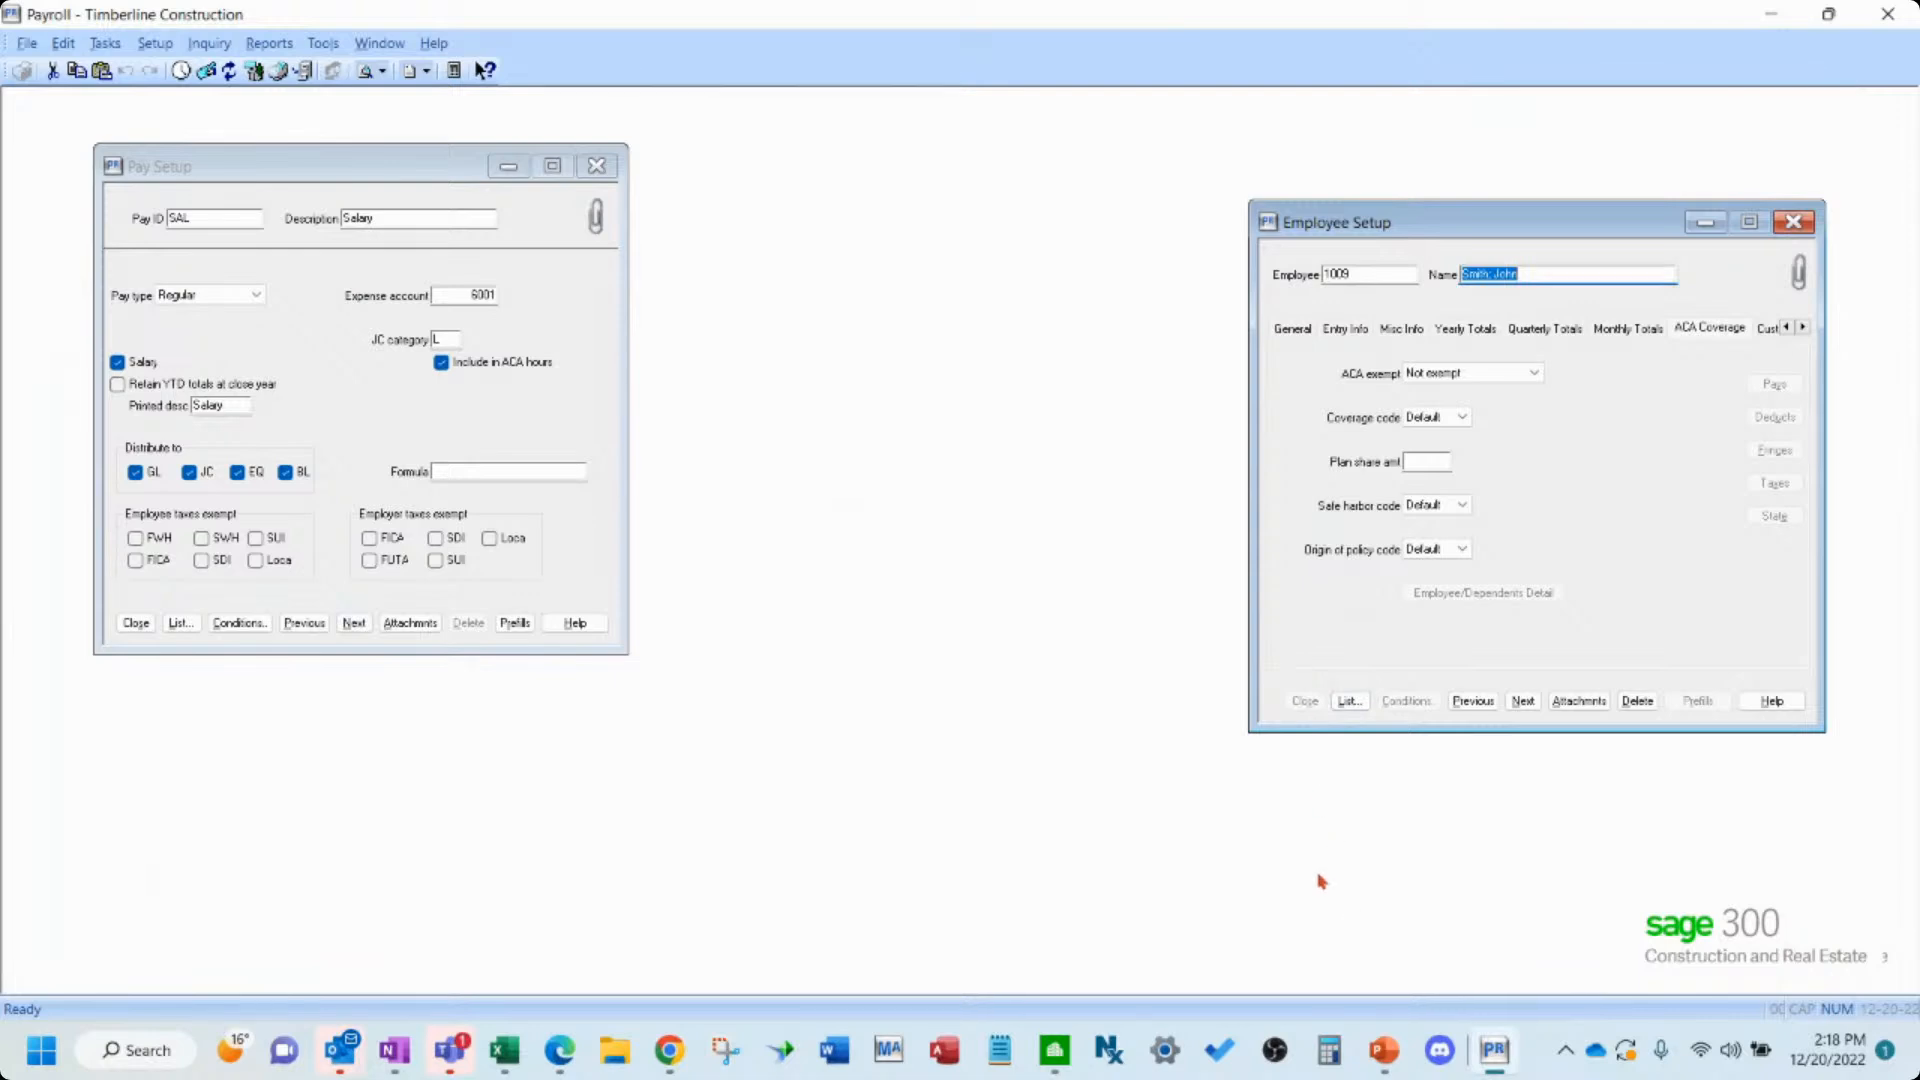
{"action": "key", "text": "alt+Tab"}
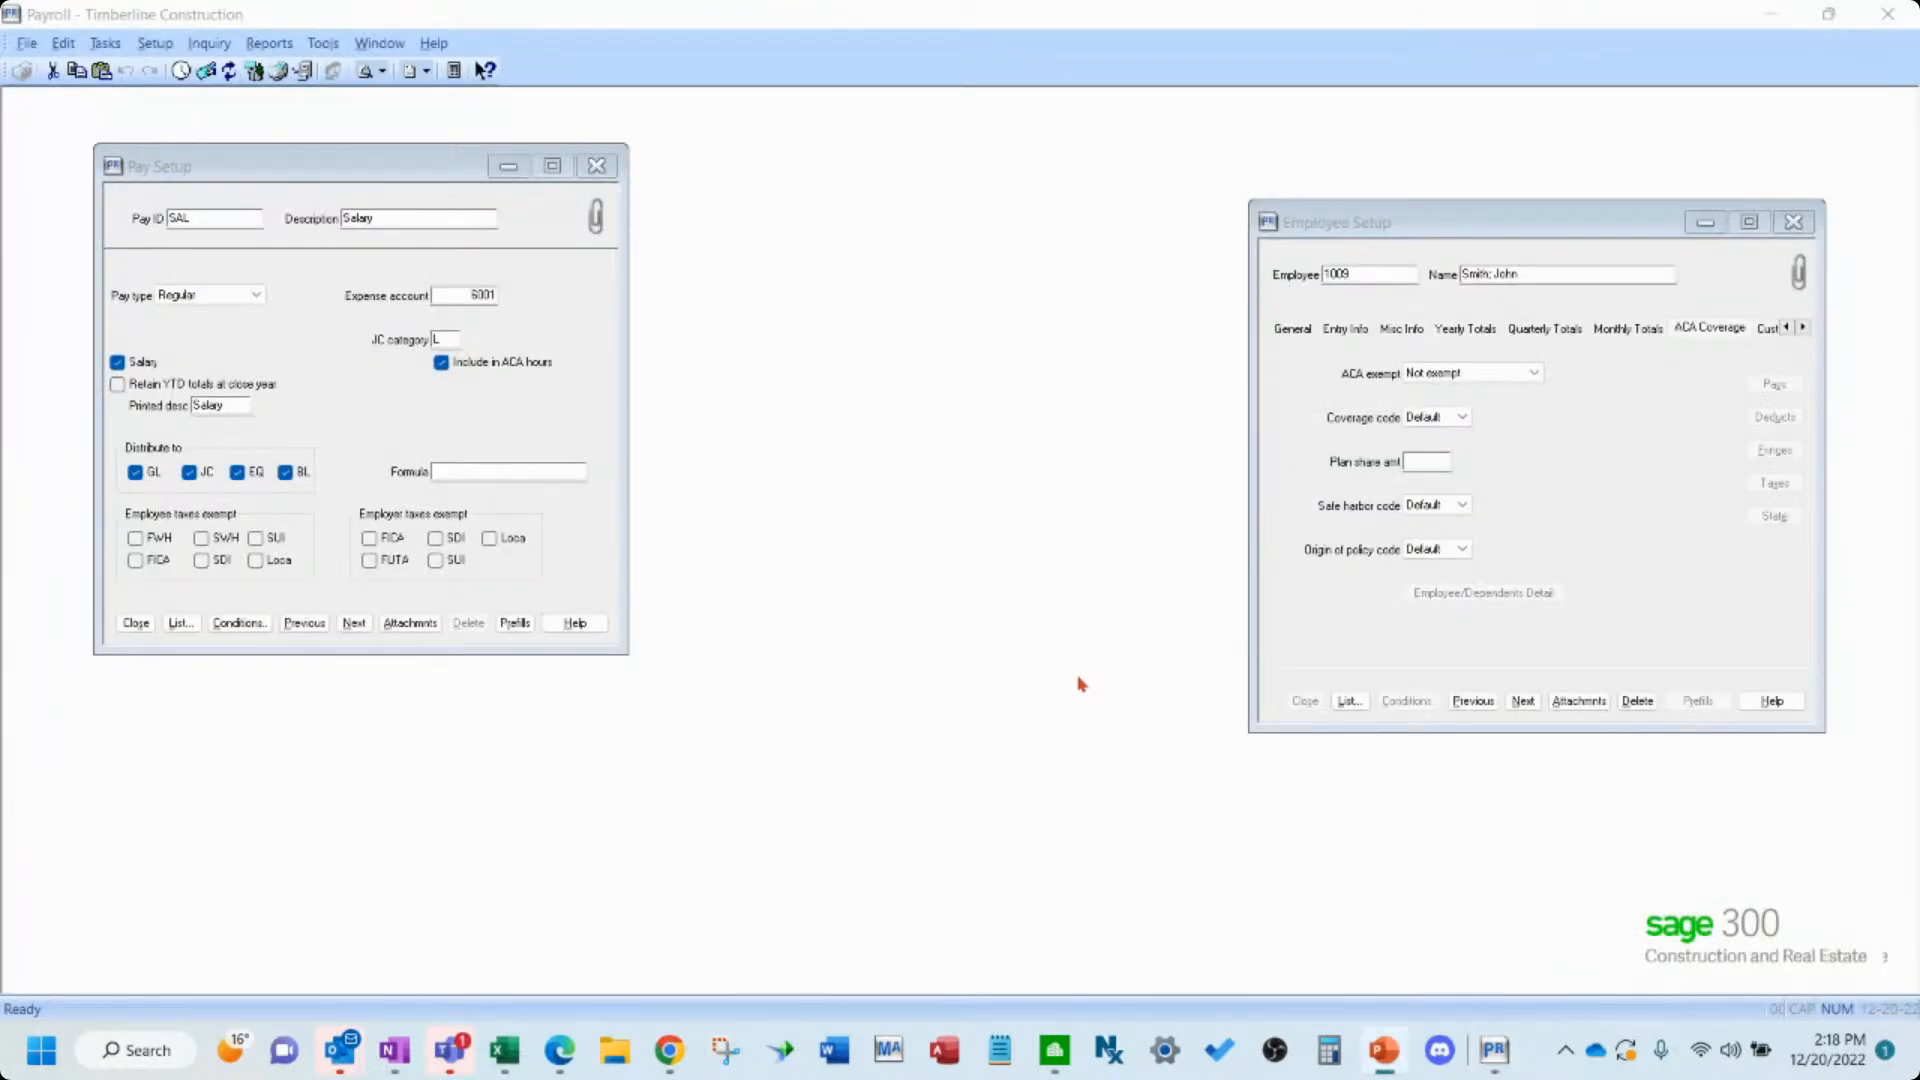
{"action": "left_click", "coordinate": [1491, 1049]}
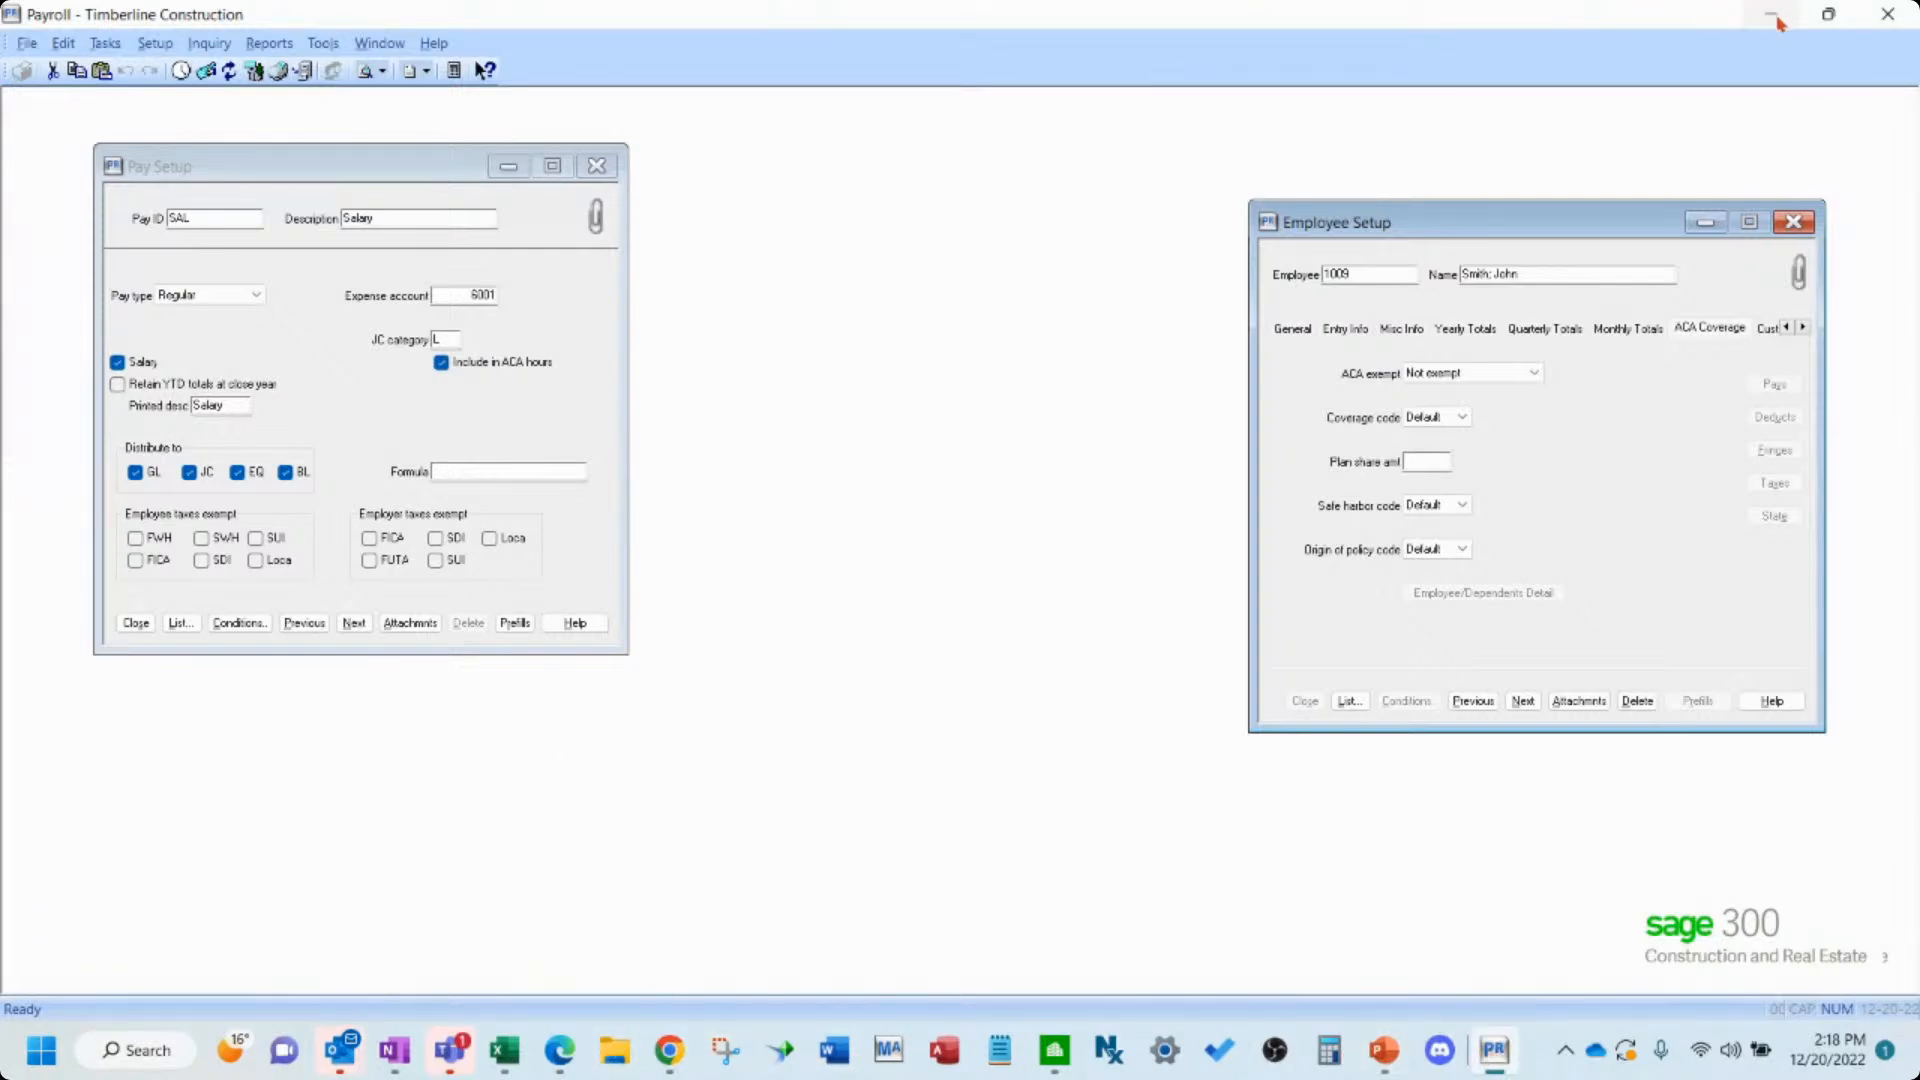
{"action": "key", "text": "super+Tab"}
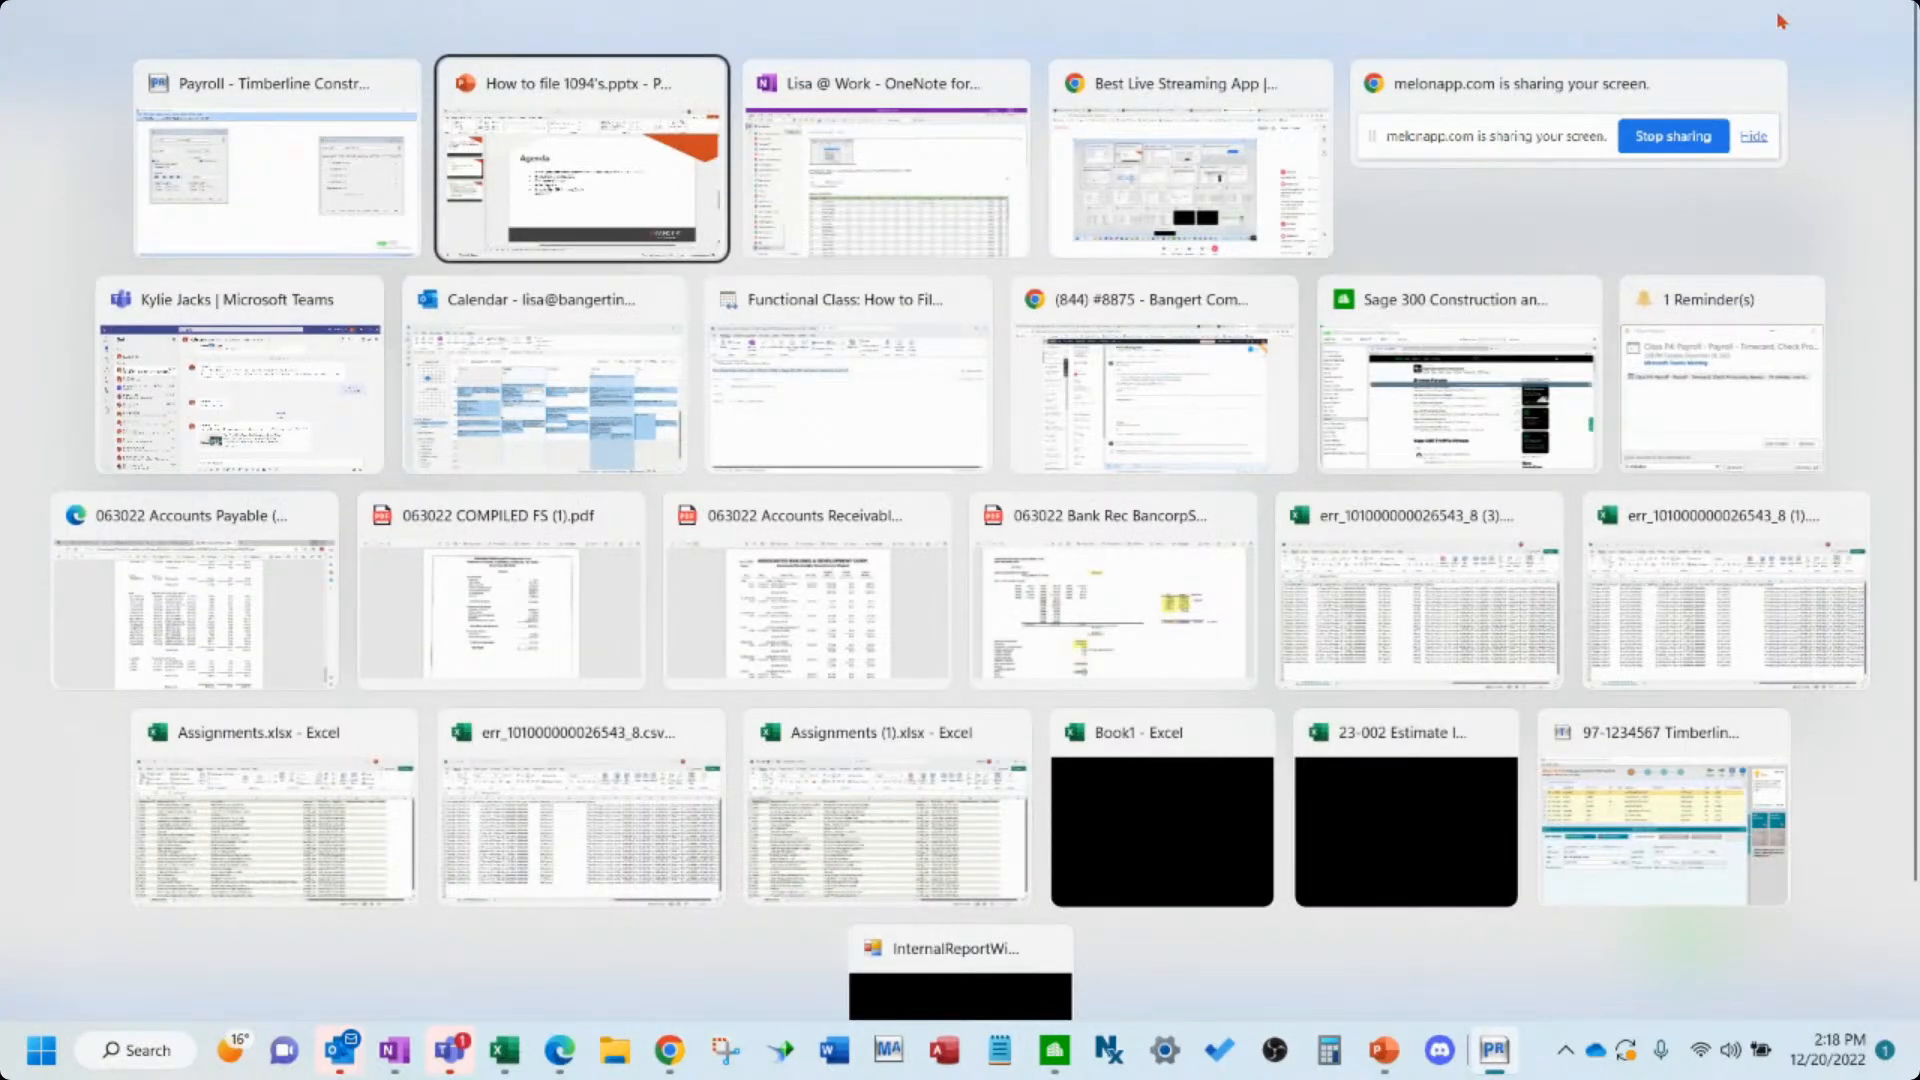
{"action": "key", "text": "Right"}
{"action": "key", "text": "Right"}
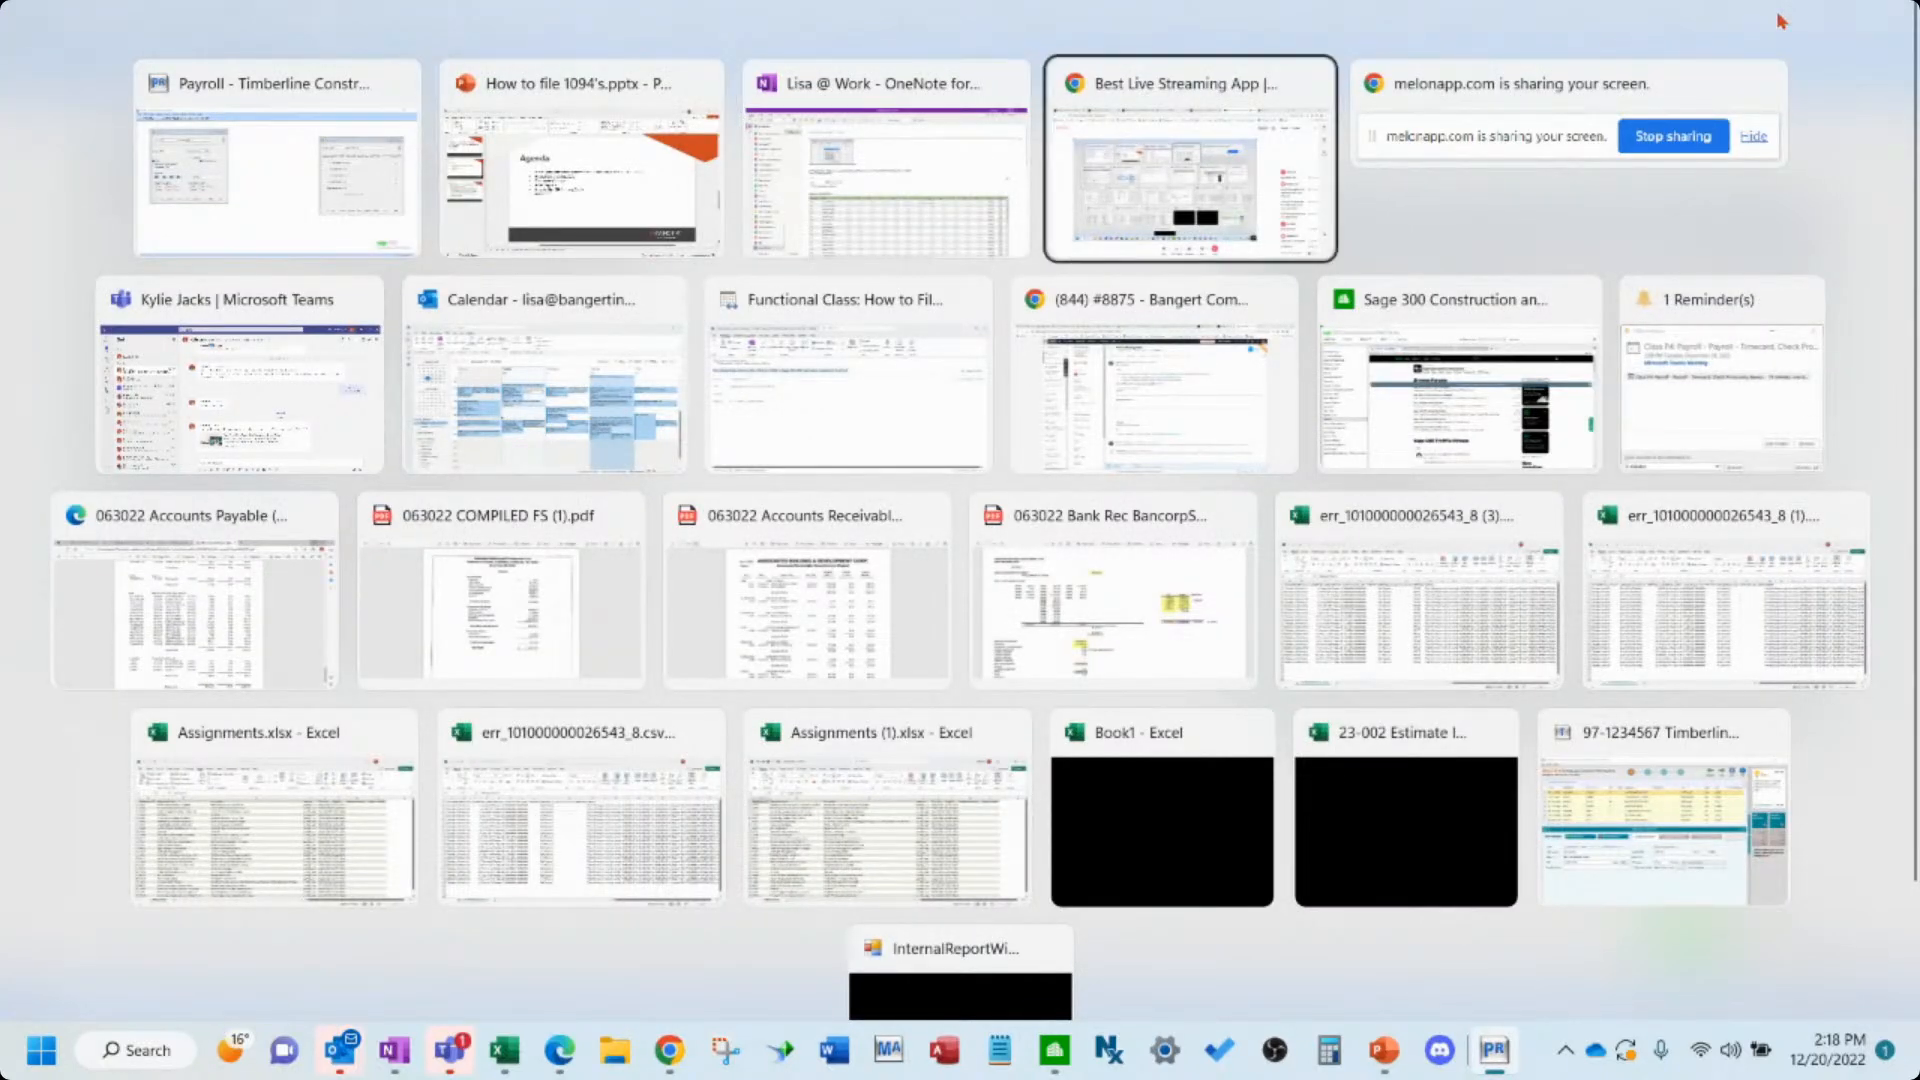
{"action": "key", "text": "Escape"}
{"action": "key", "text": "alt+Tab"}
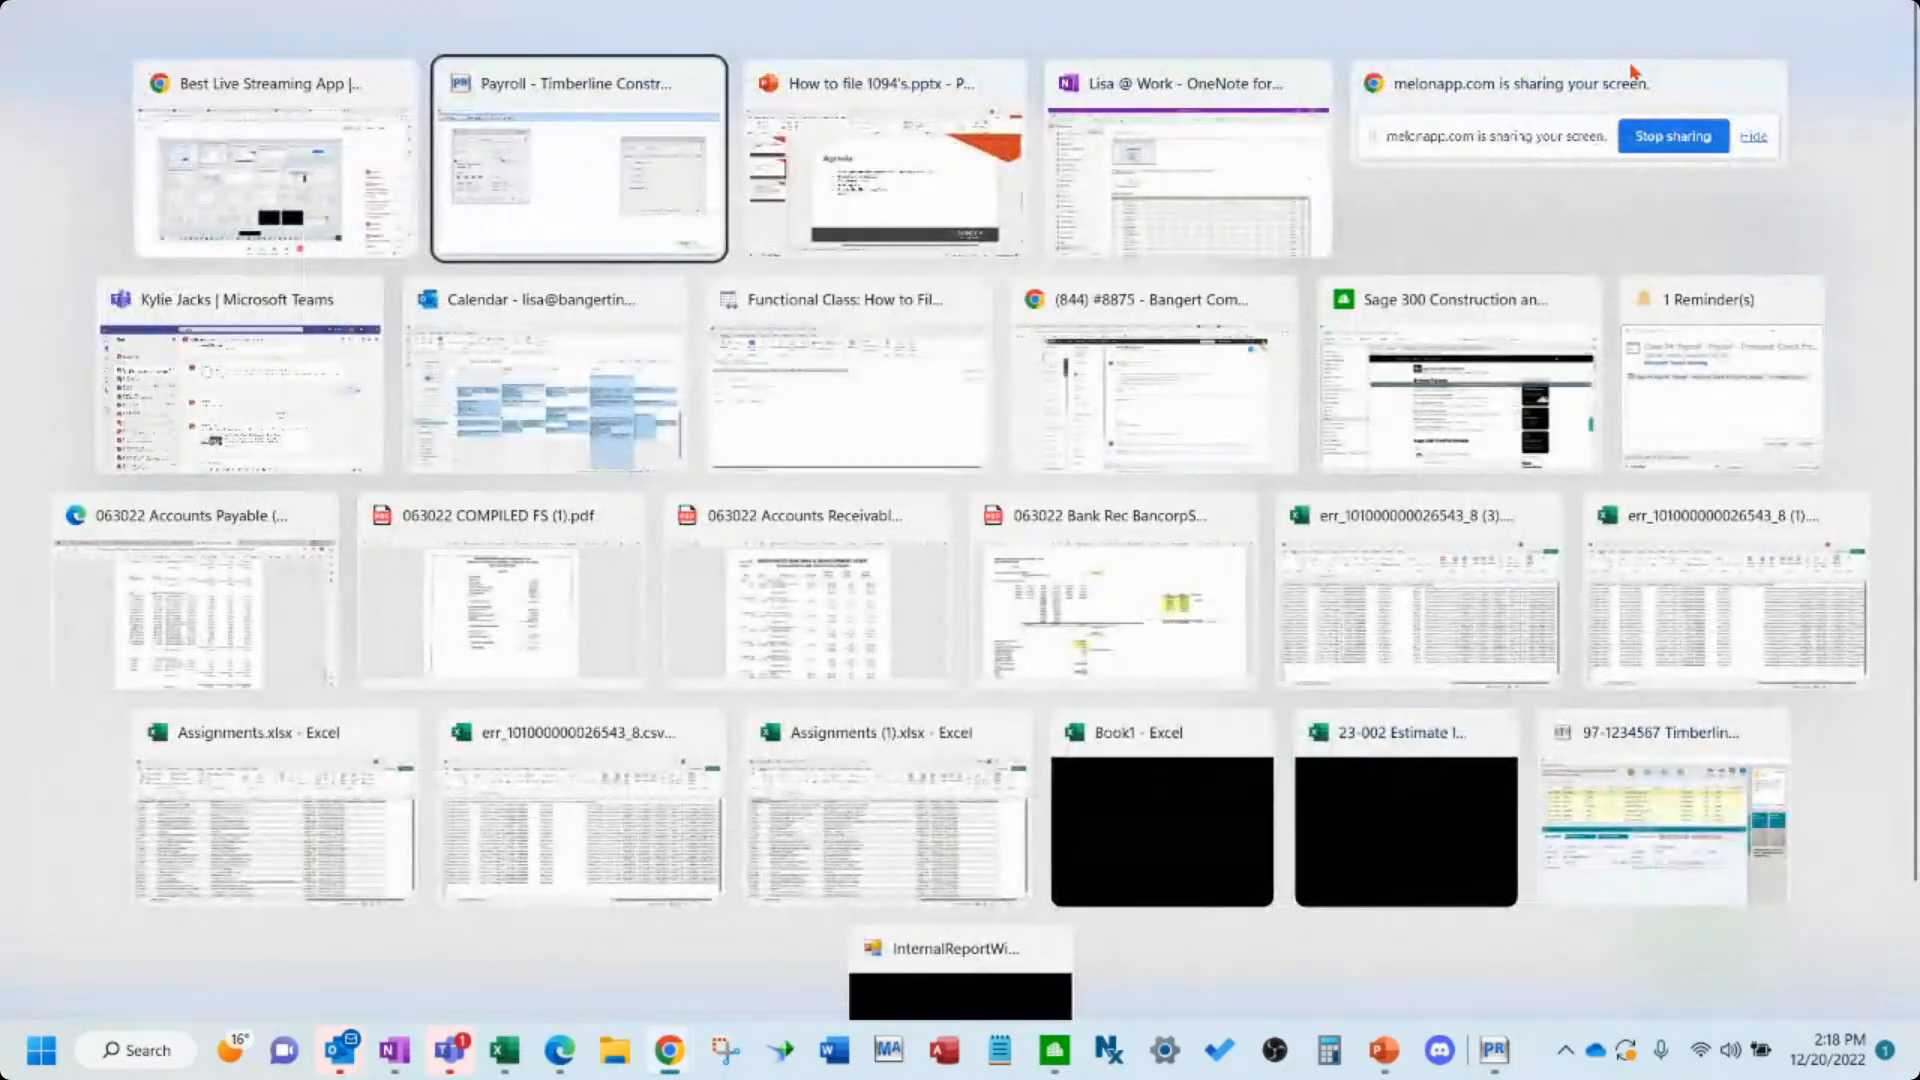
{"action": "key", "text": "alt+w"}
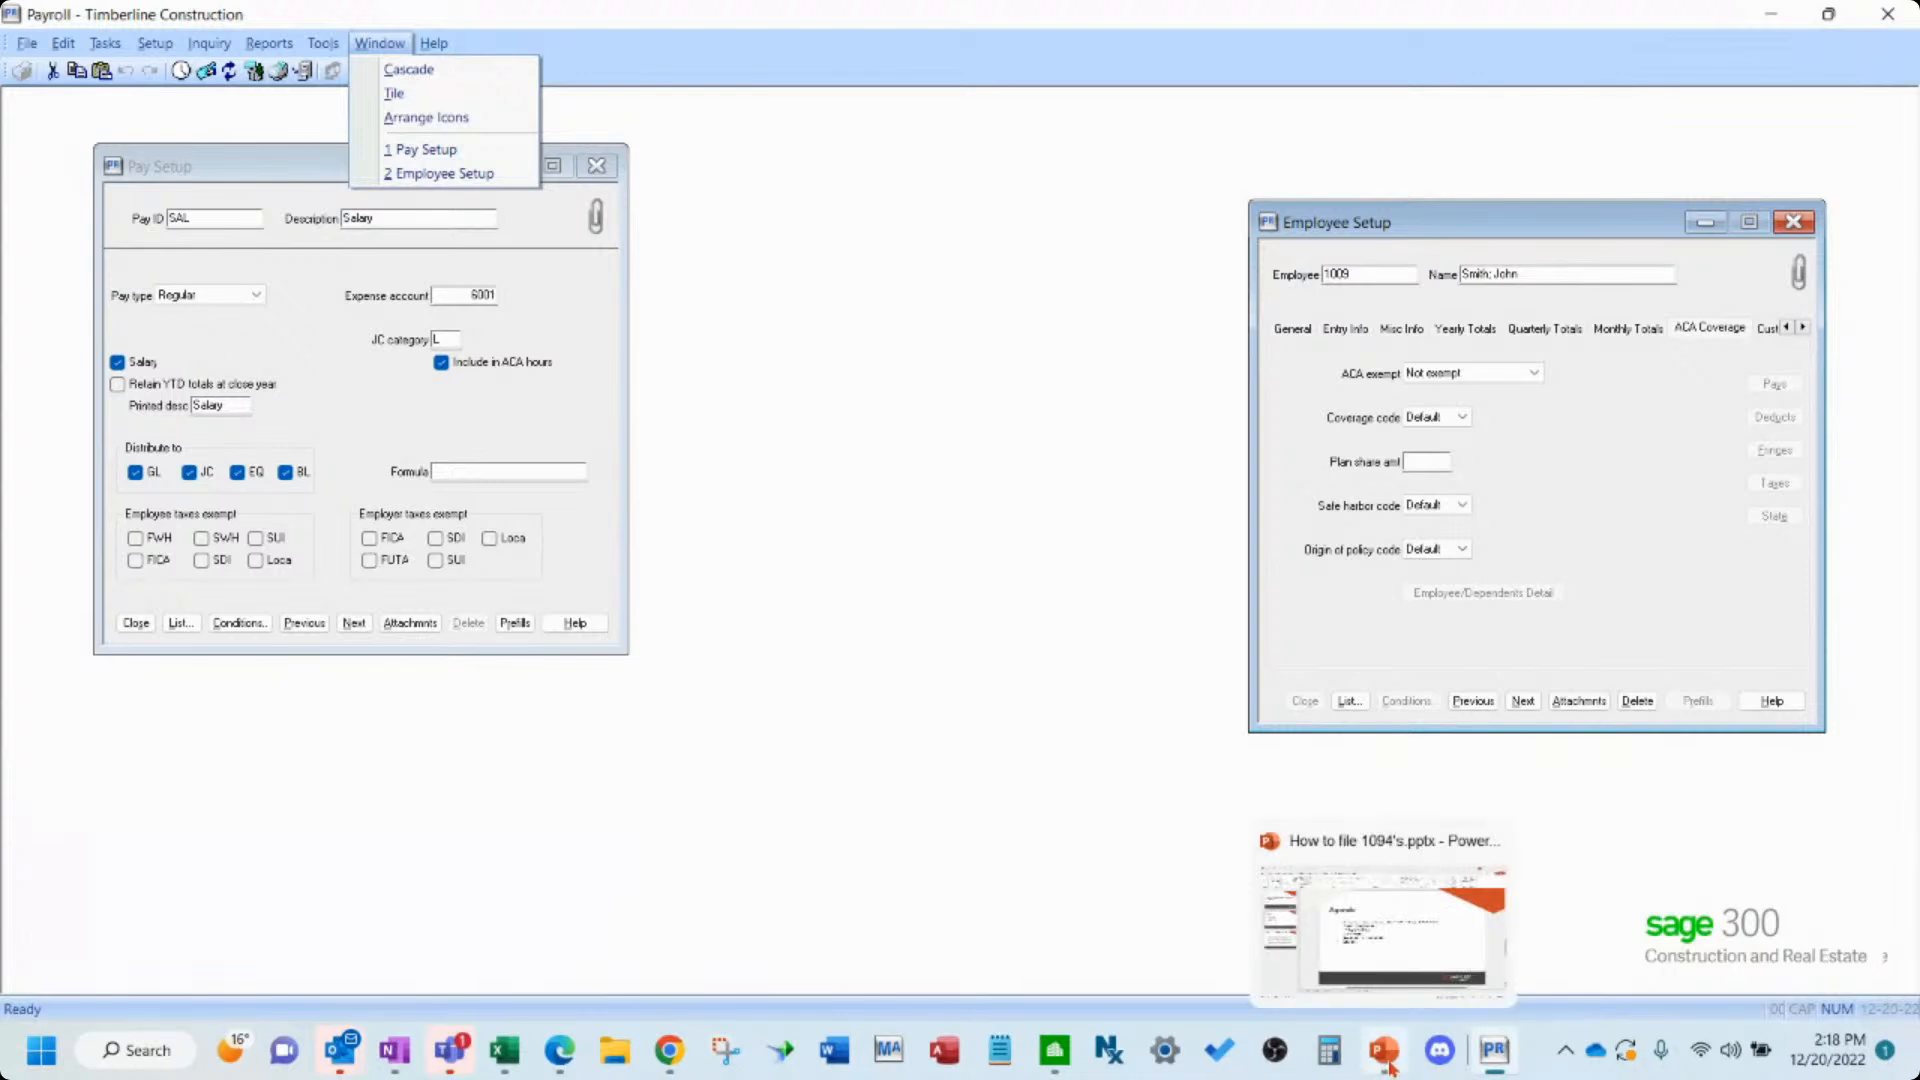
{"action": "mouse_move", "coordinate": [1490, 1068]}
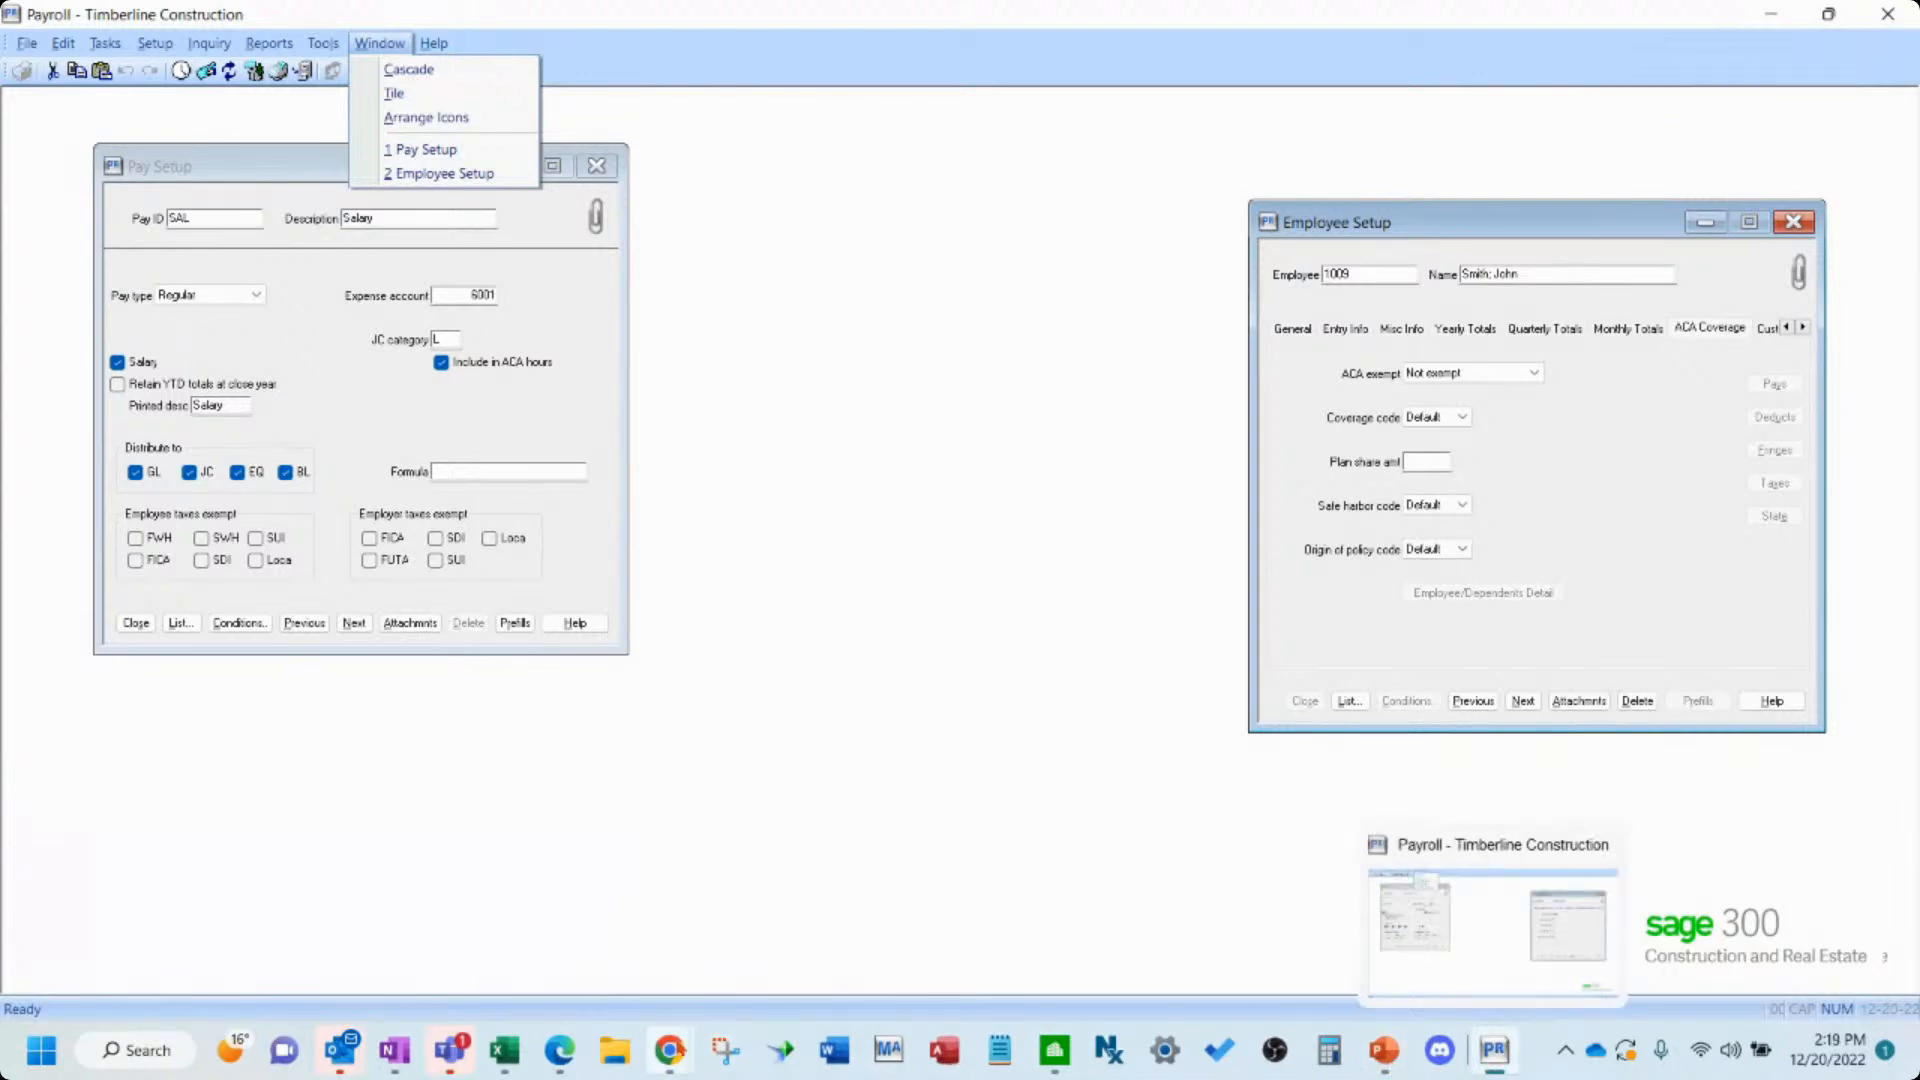
{"action": "mouse_move", "coordinate": [670, 1050]}
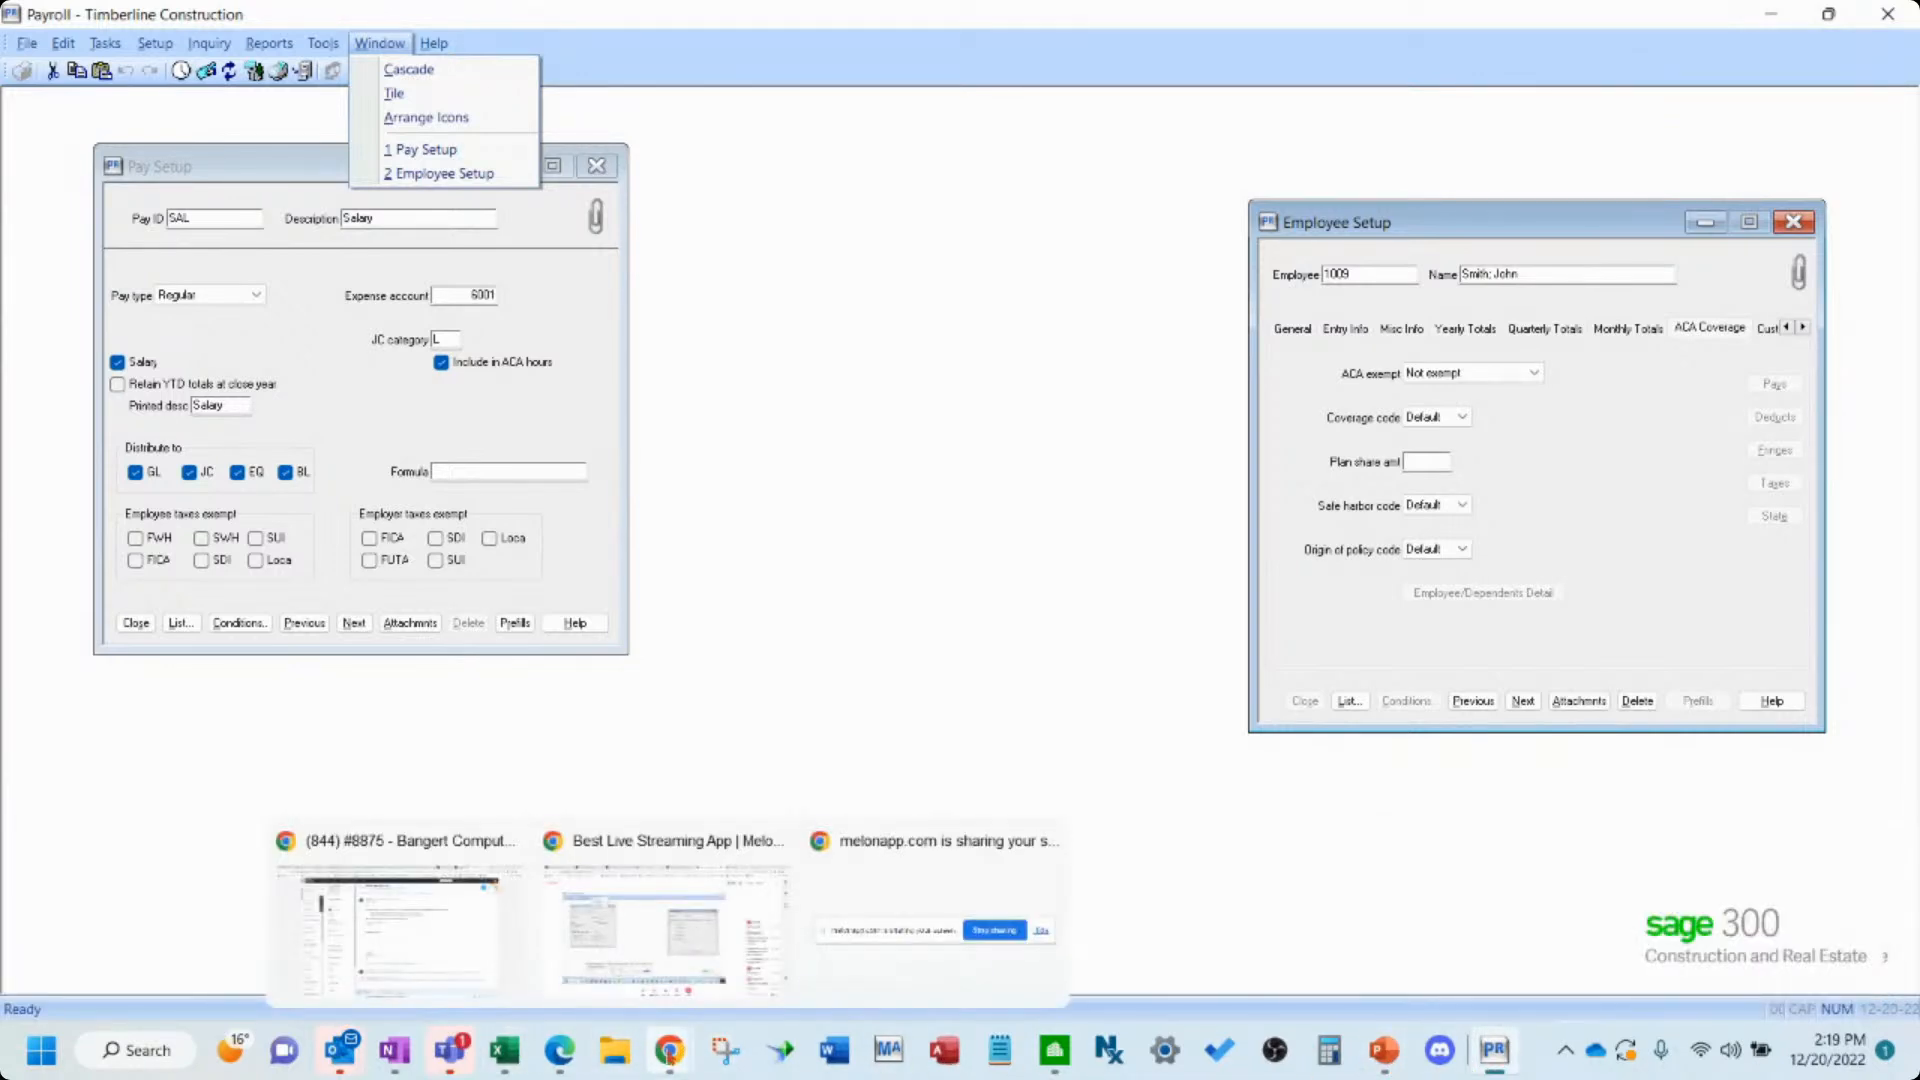
- Reopen Federal eFile and Reporting and begin a new report
{"action": "left_click", "coordinate": [100, 45]}
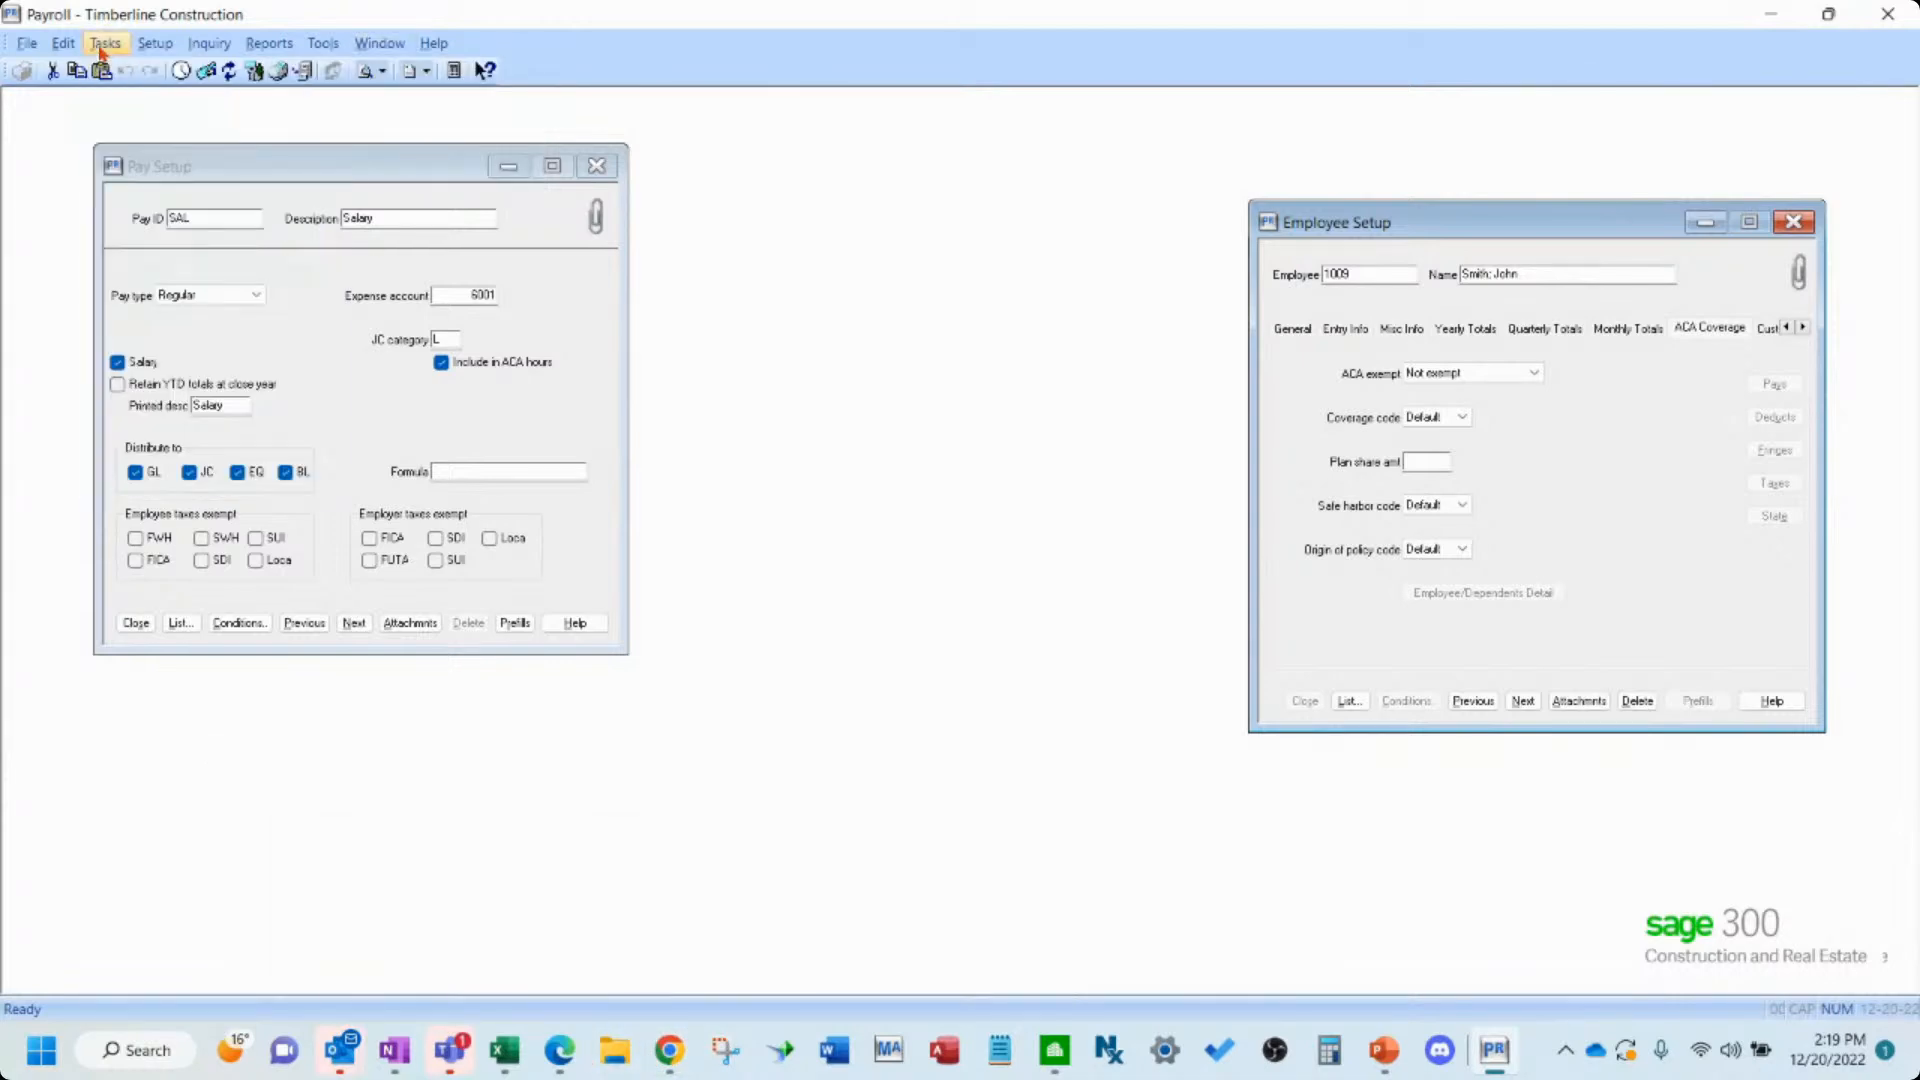
{"action": "left_click", "coordinate": [104, 43]}
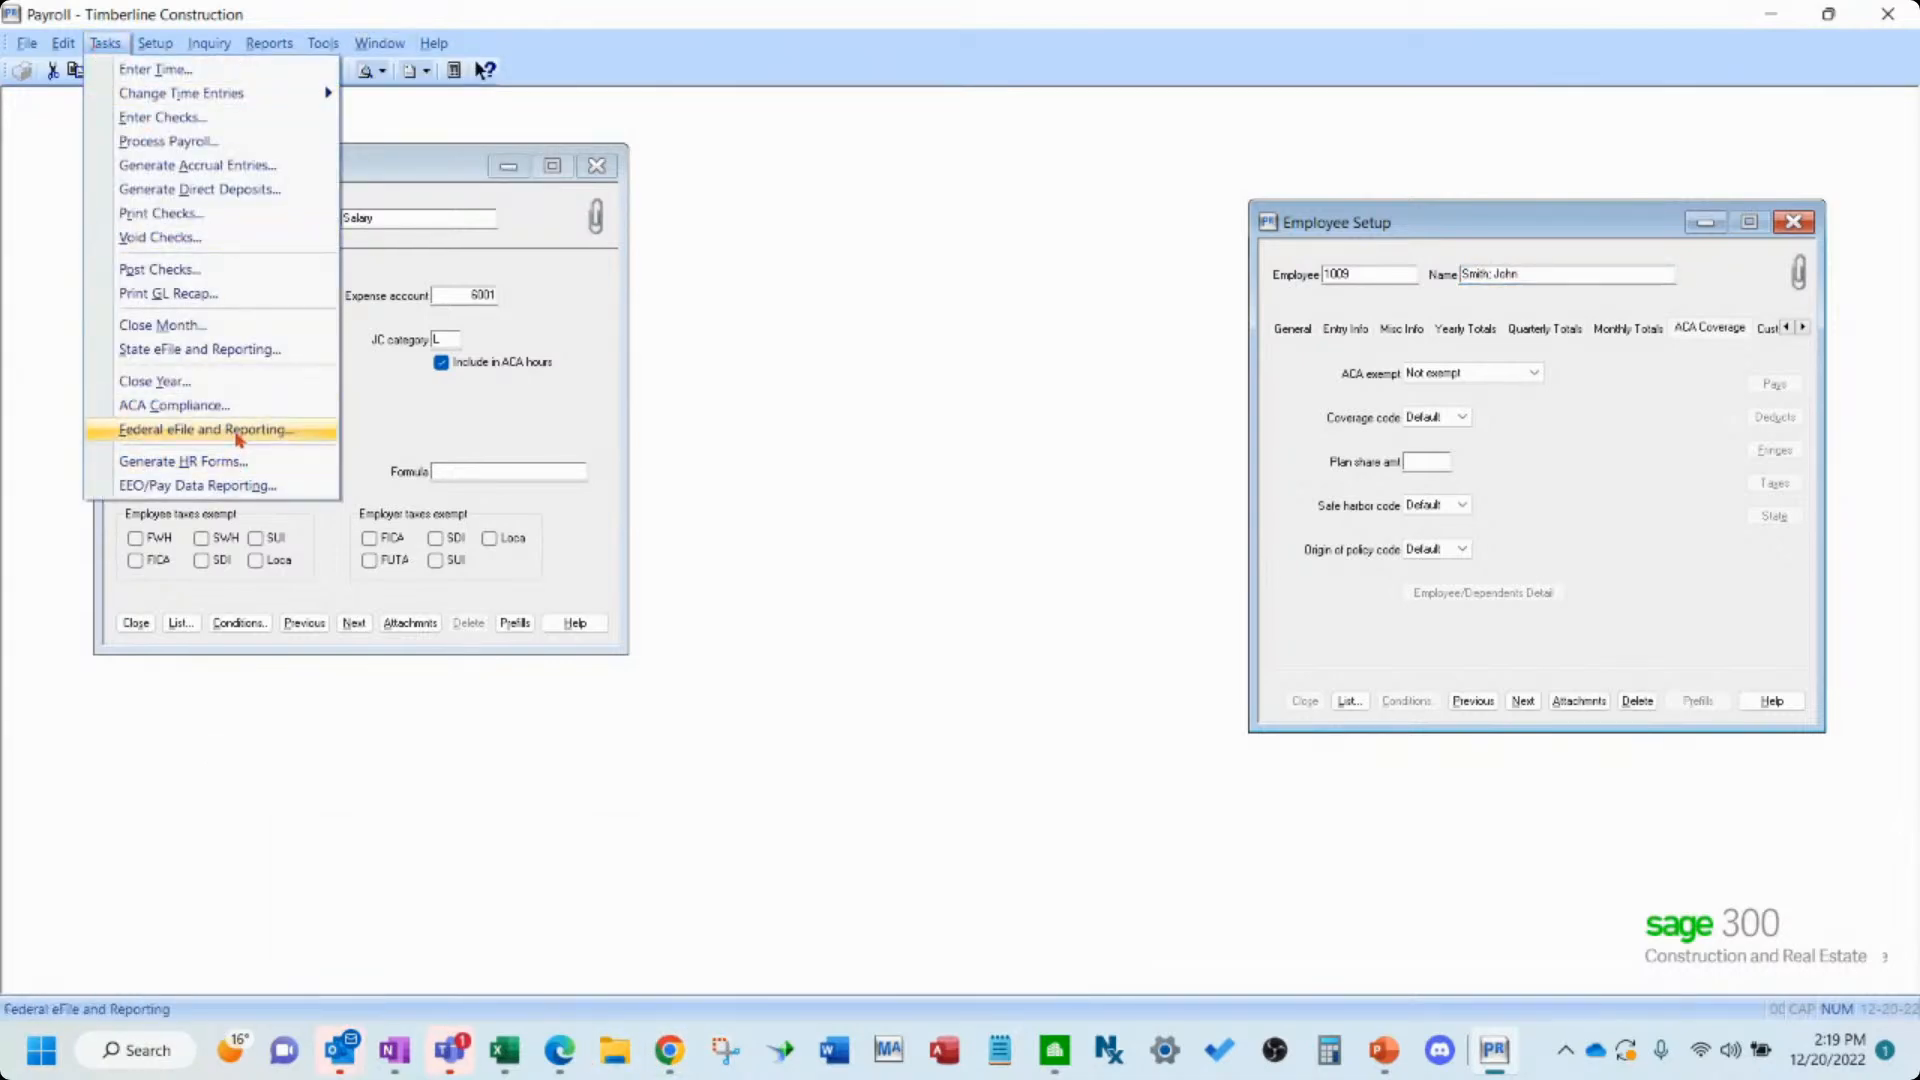
{"action": "left_click", "coordinate": [238, 430]}
{"action": "left_click", "coordinate": [1111, 618]}
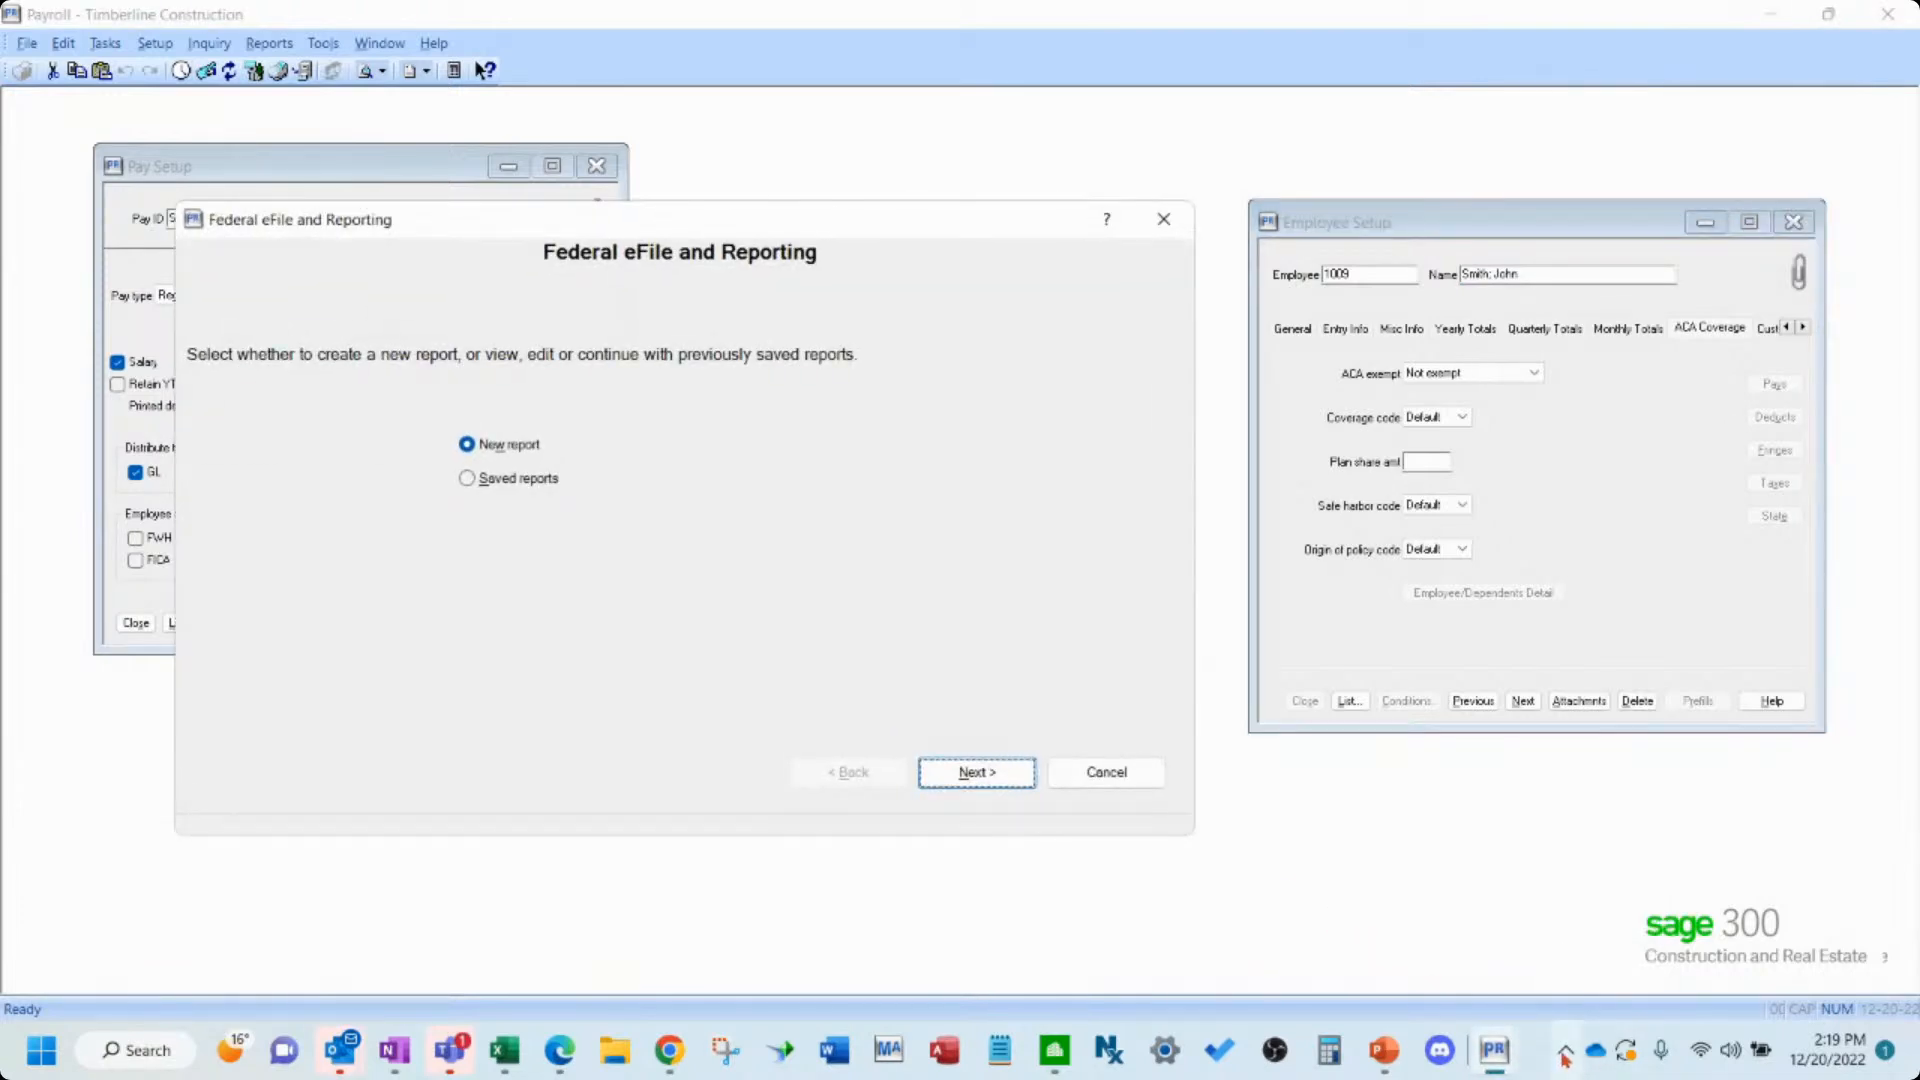
{"action": "left_click", "coordinate": [1566, 1049]}
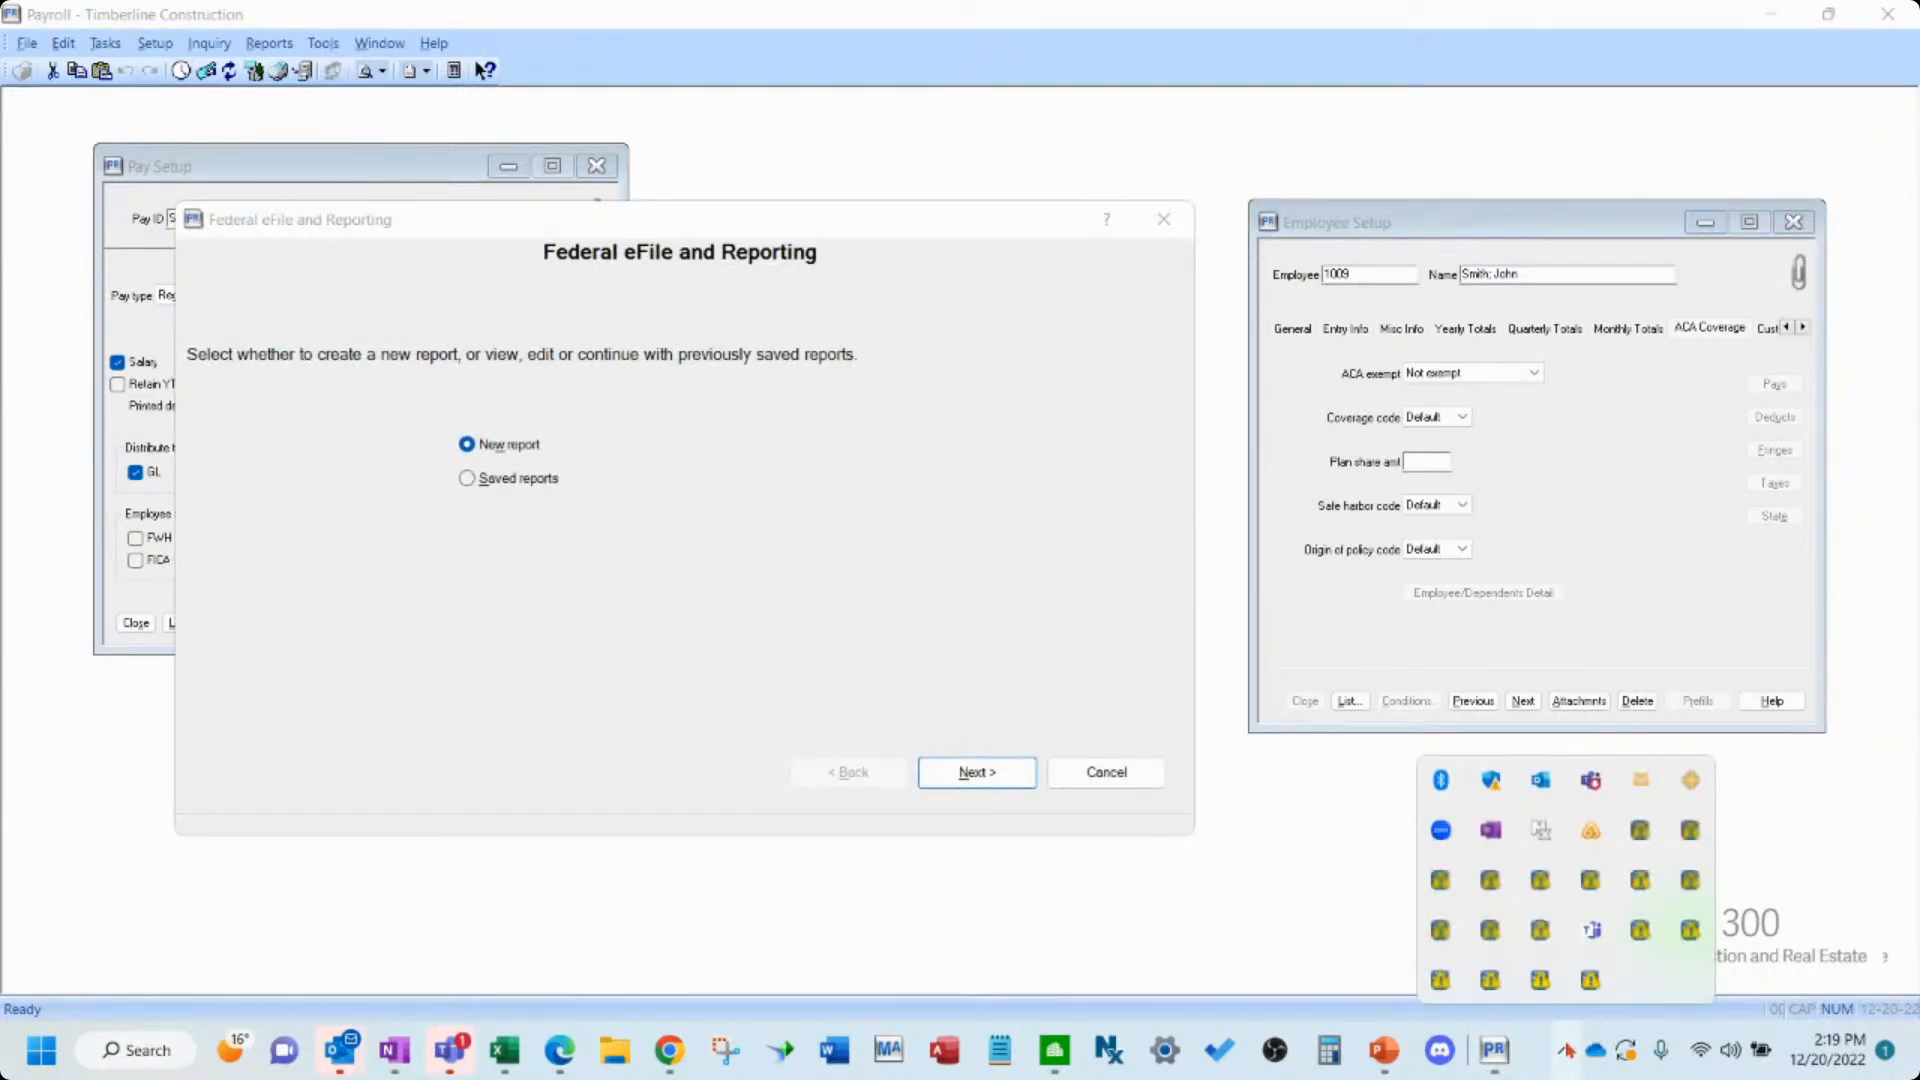
{"action": "left_click", "coordinate": [974, 774]}
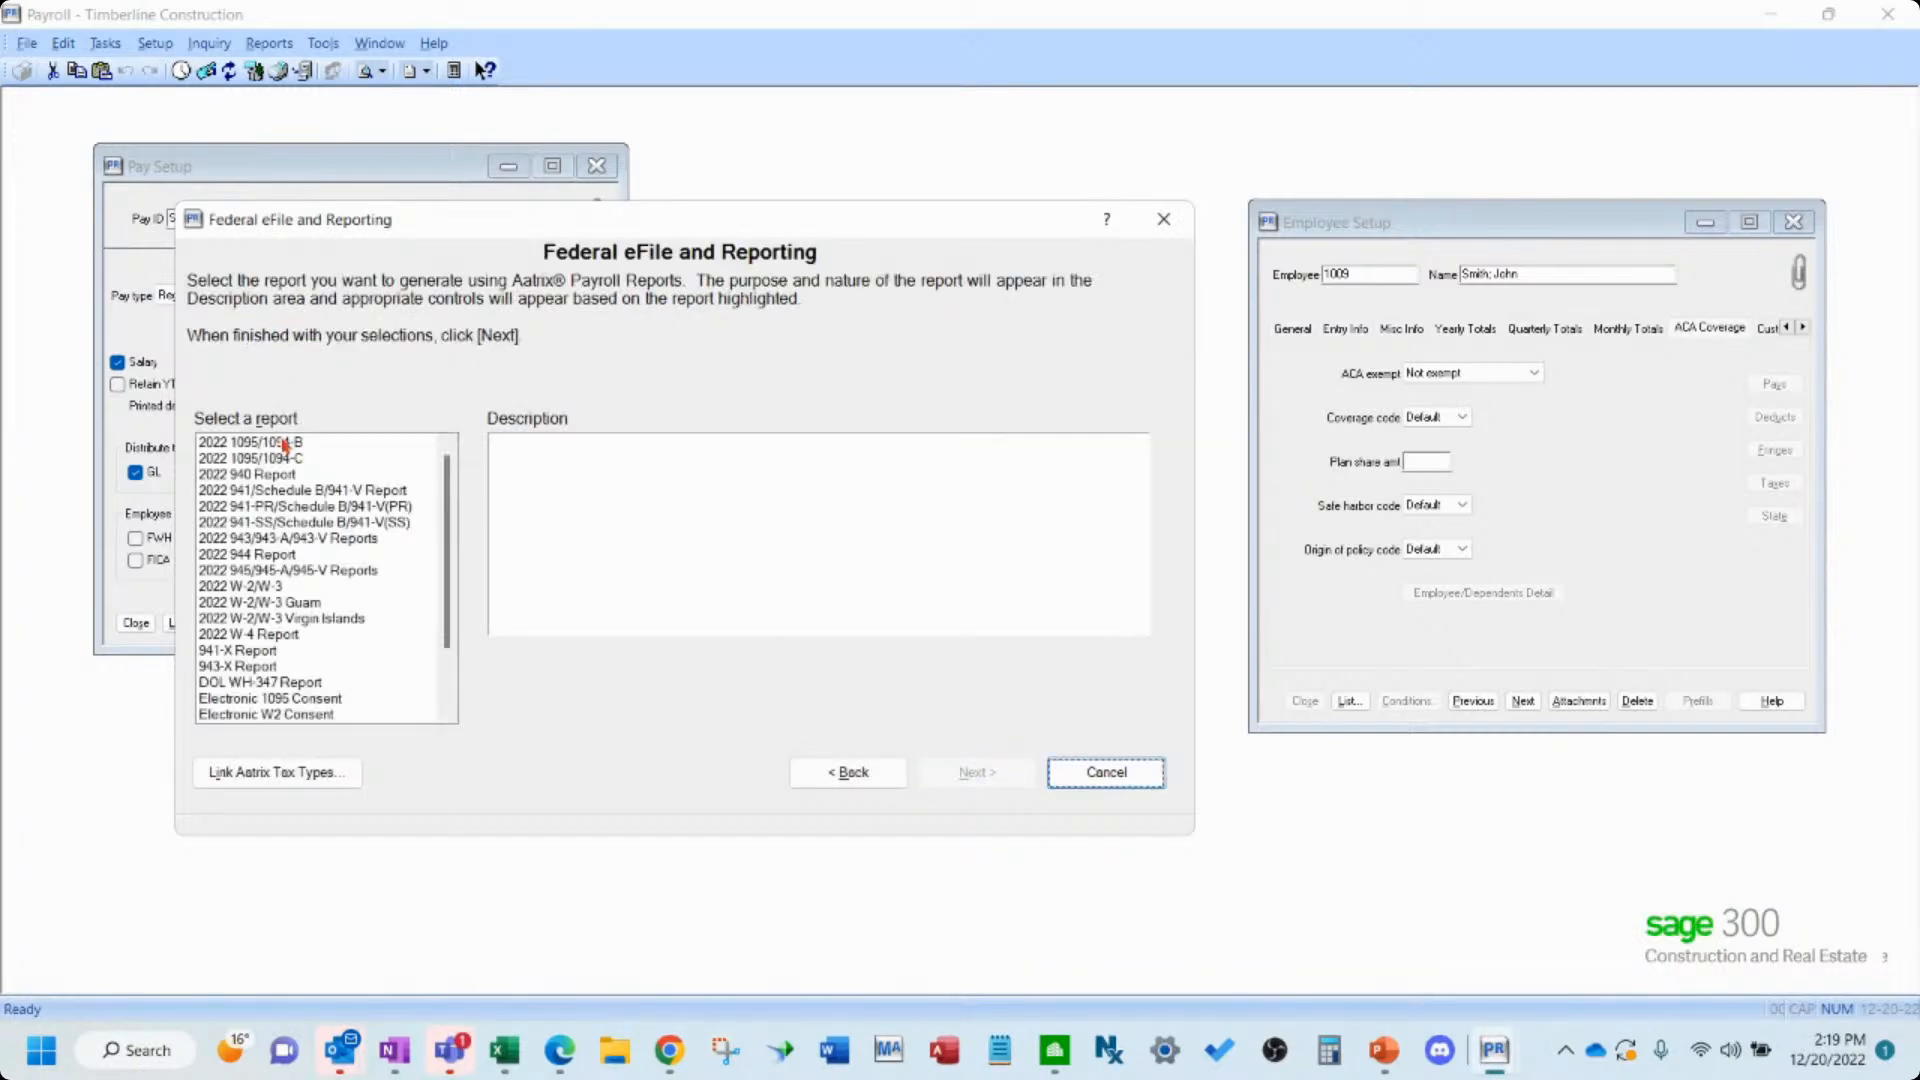
- Select the 2022 1095/1094-B report, set the year to 2015, and continue into the form preparer
{"action": "left_click", "coordinate": [283, 443]}
{"action": "left_click", "coordinate": [975, 773]}
{"action": "left_click", "coordinate": [876, 783]}
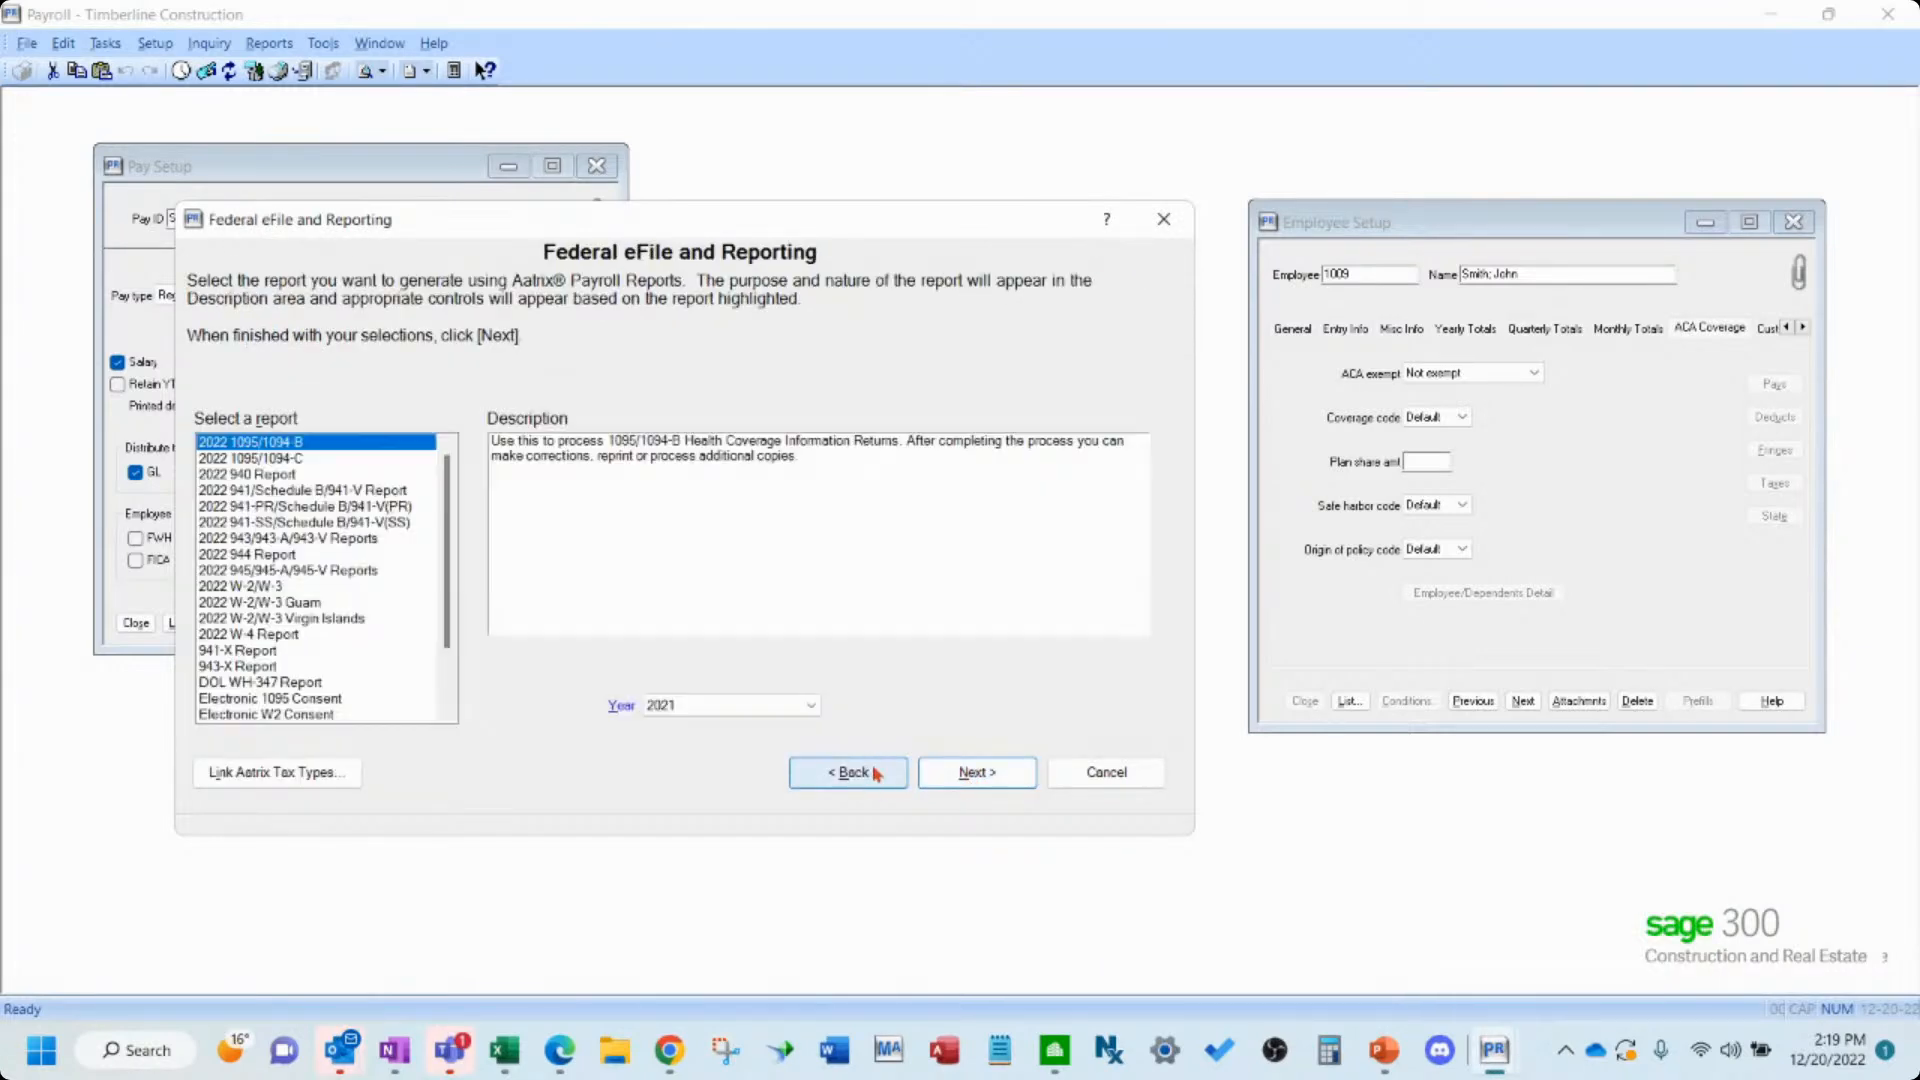
{"action": "left_click", "coordinate": [700, 705]}
{"action": "left_click", "coordinate": [701, 843]}
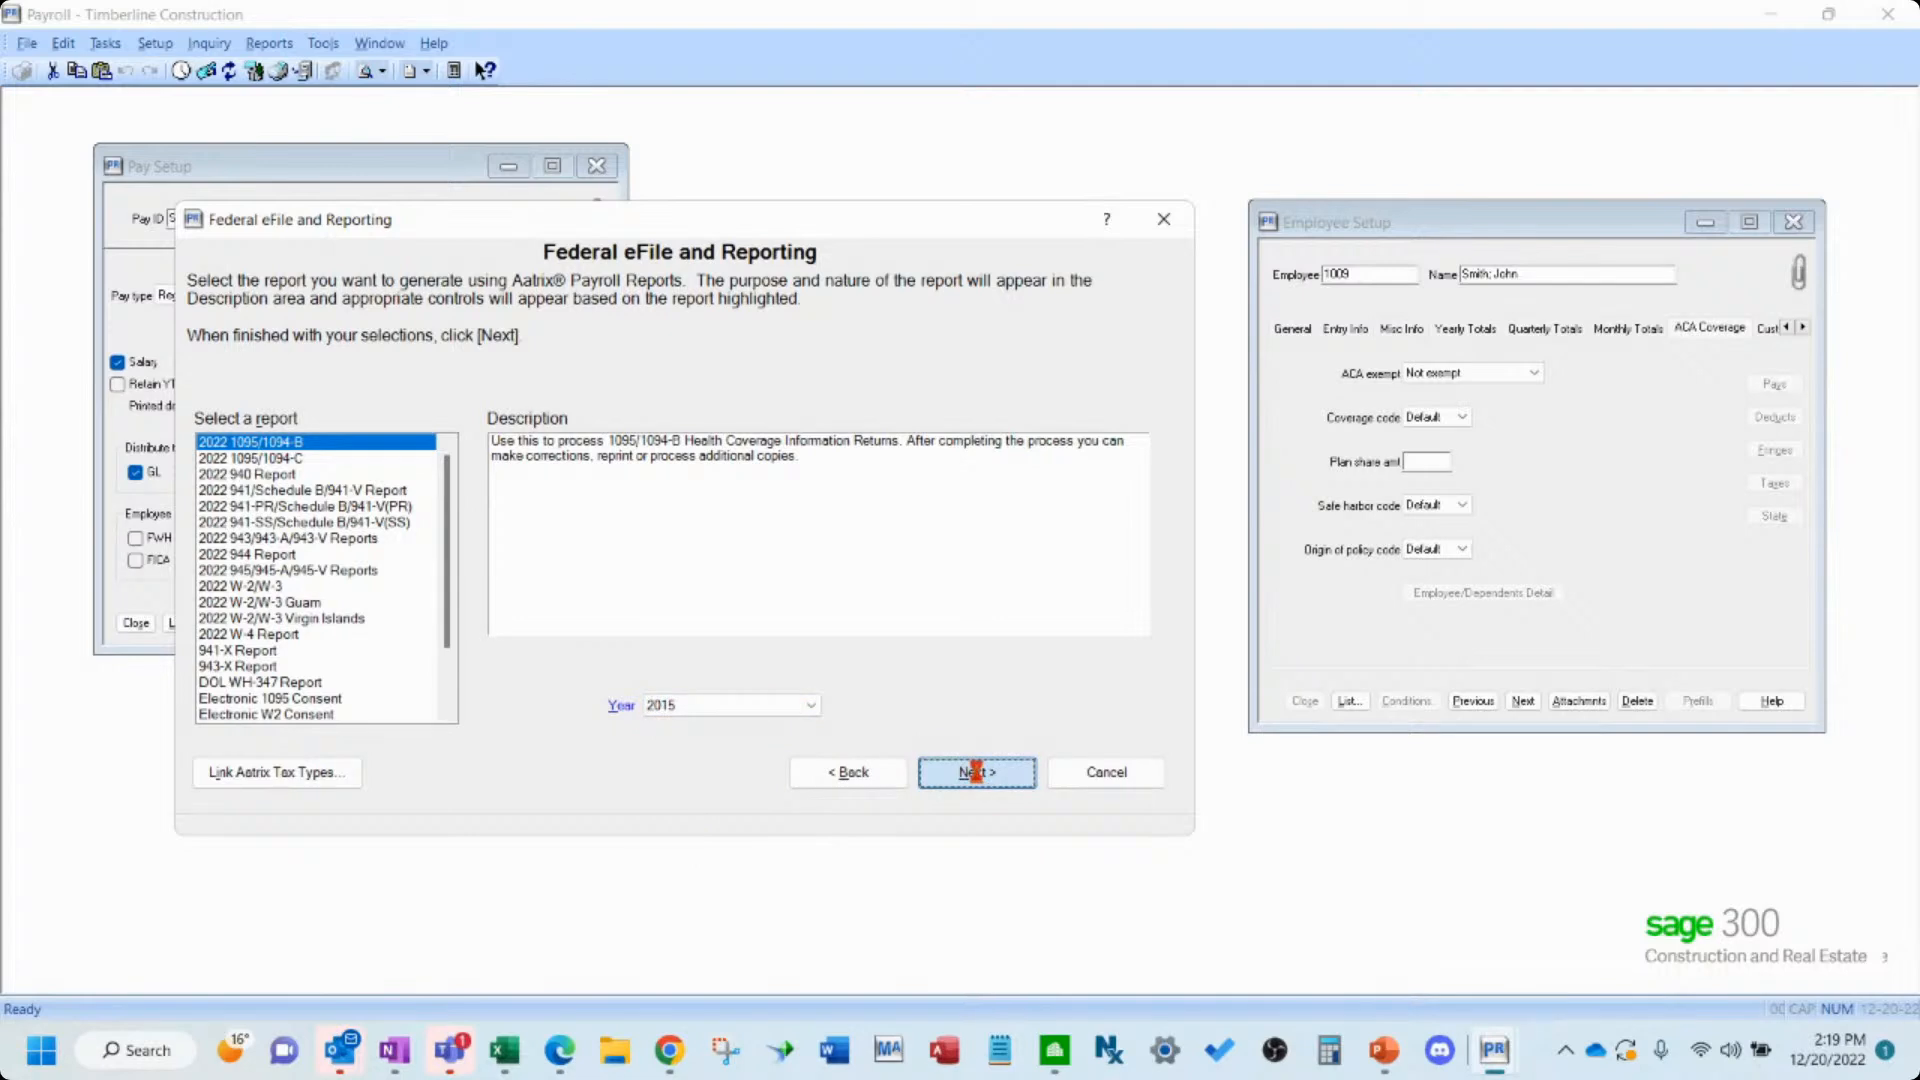
{"action": "left_click", "coordinate": [976, 772]}
{"action": "left_click", "coordinate": [976, 772]}
{"action": "left_click", "coordinate": [976, 772]}
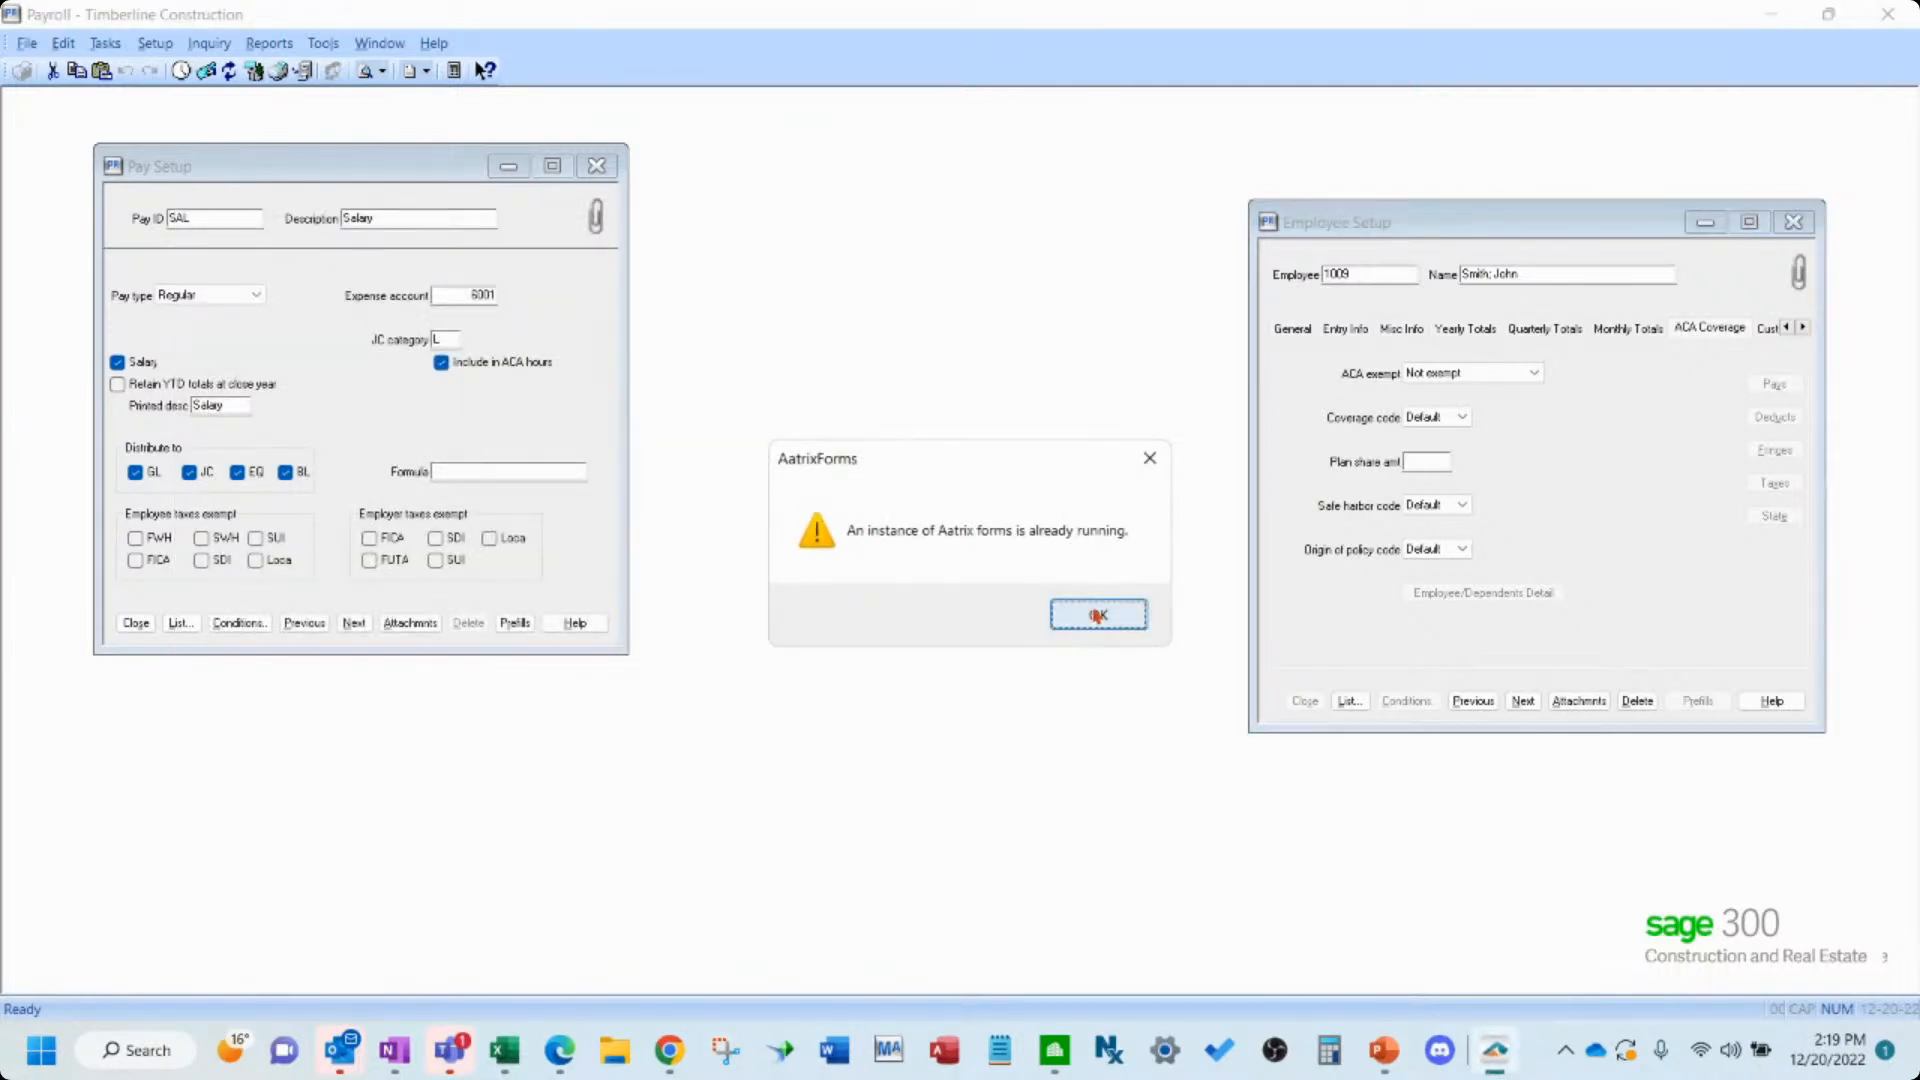
{"action": "left_click", "coordinate": [1096, 617]}
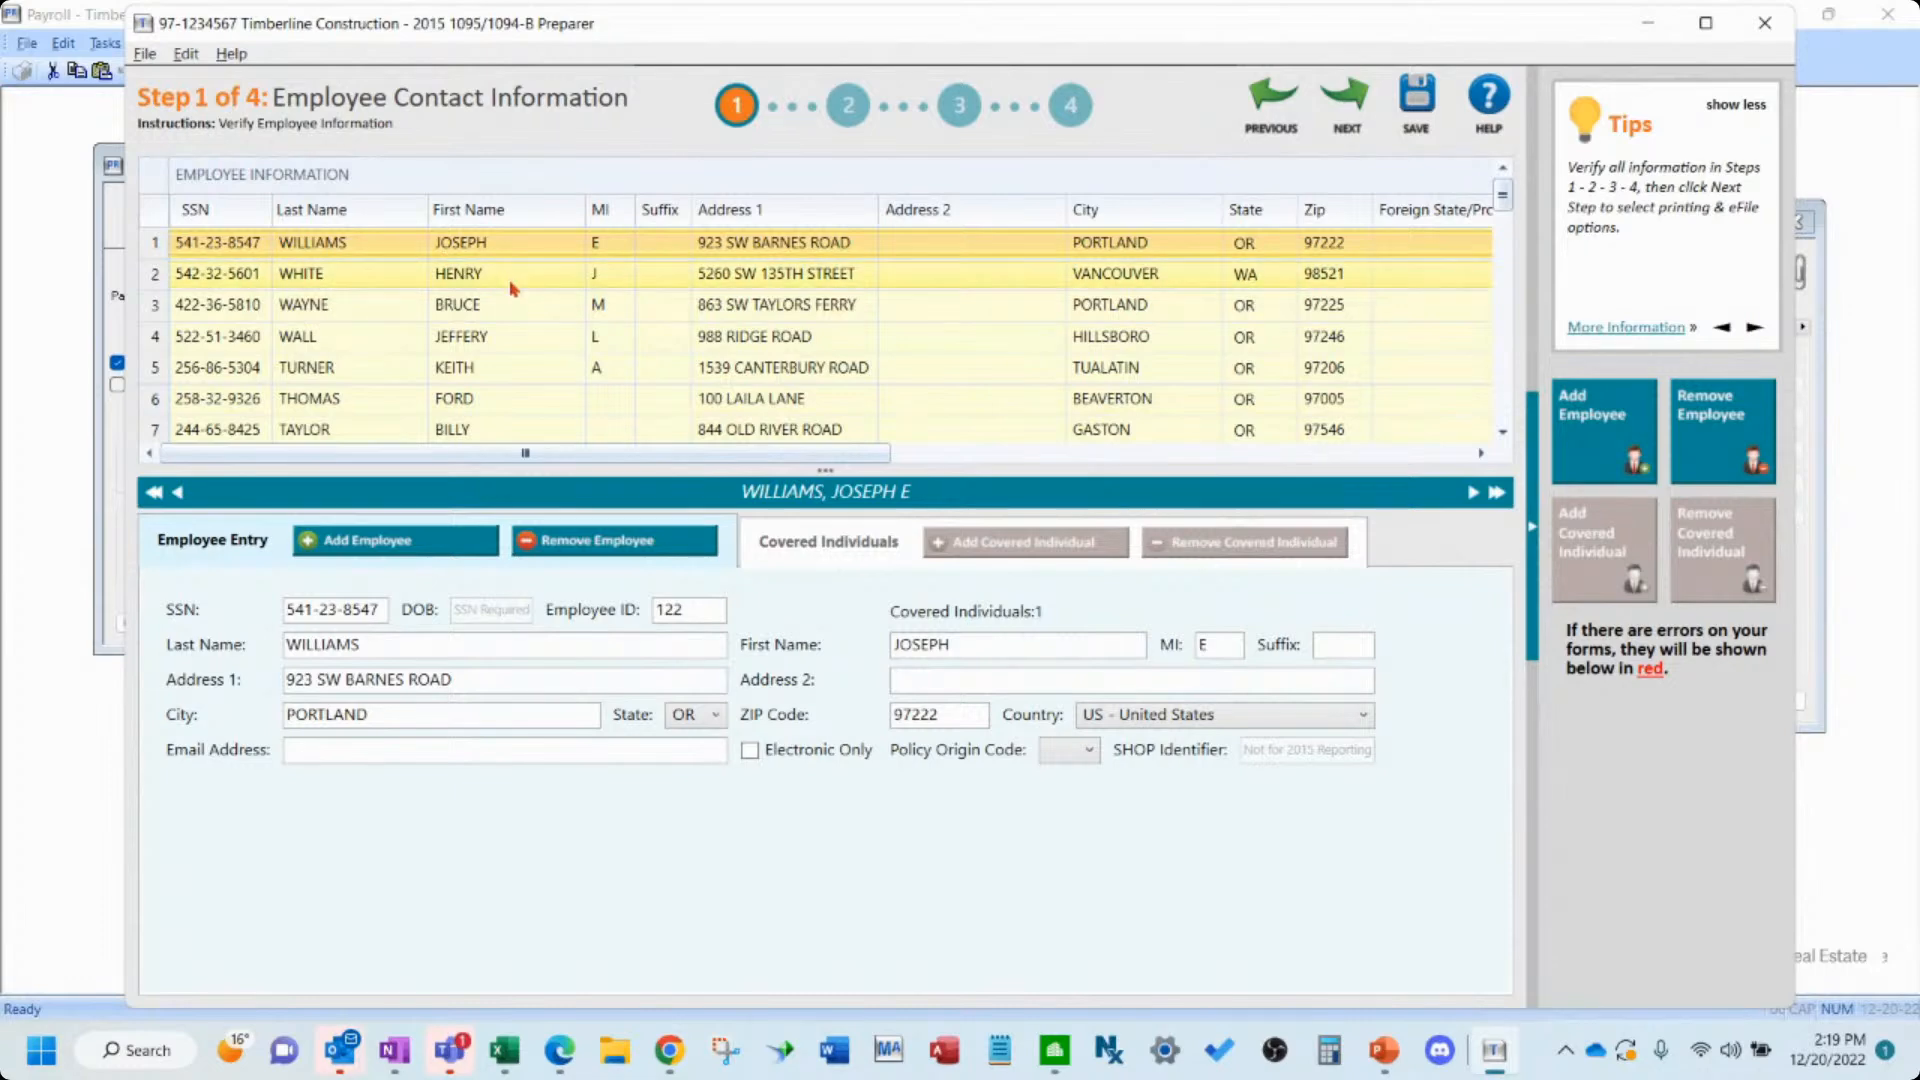
- Review the employee contact information list in Step 1 and advance to the Policy Origin Code step
{"action": "scroll", "coordinate": [513, 300], "scroll_direction": "down", "scroll_amount": 6}
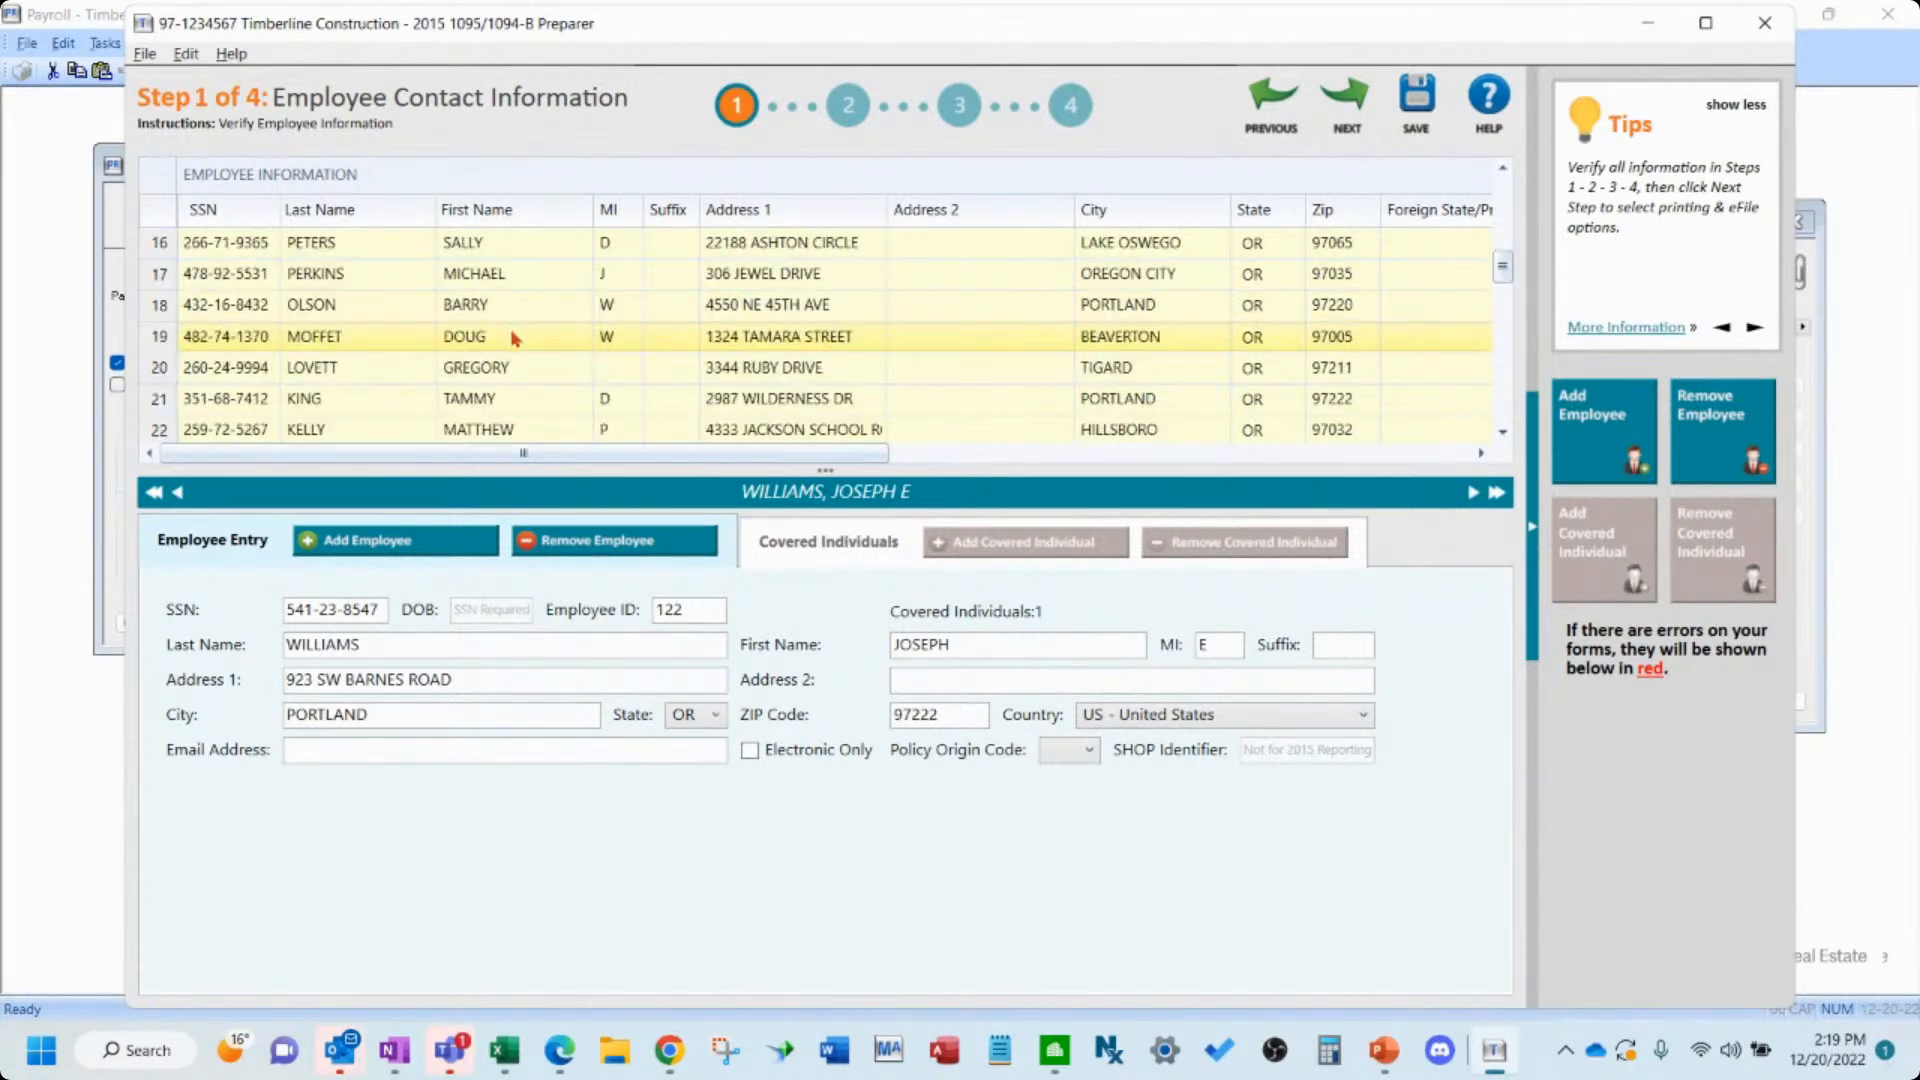
{"action": "scroll", "coordinate": [513, 340], "scroll_direction": "down", "scroll_amount": 7}
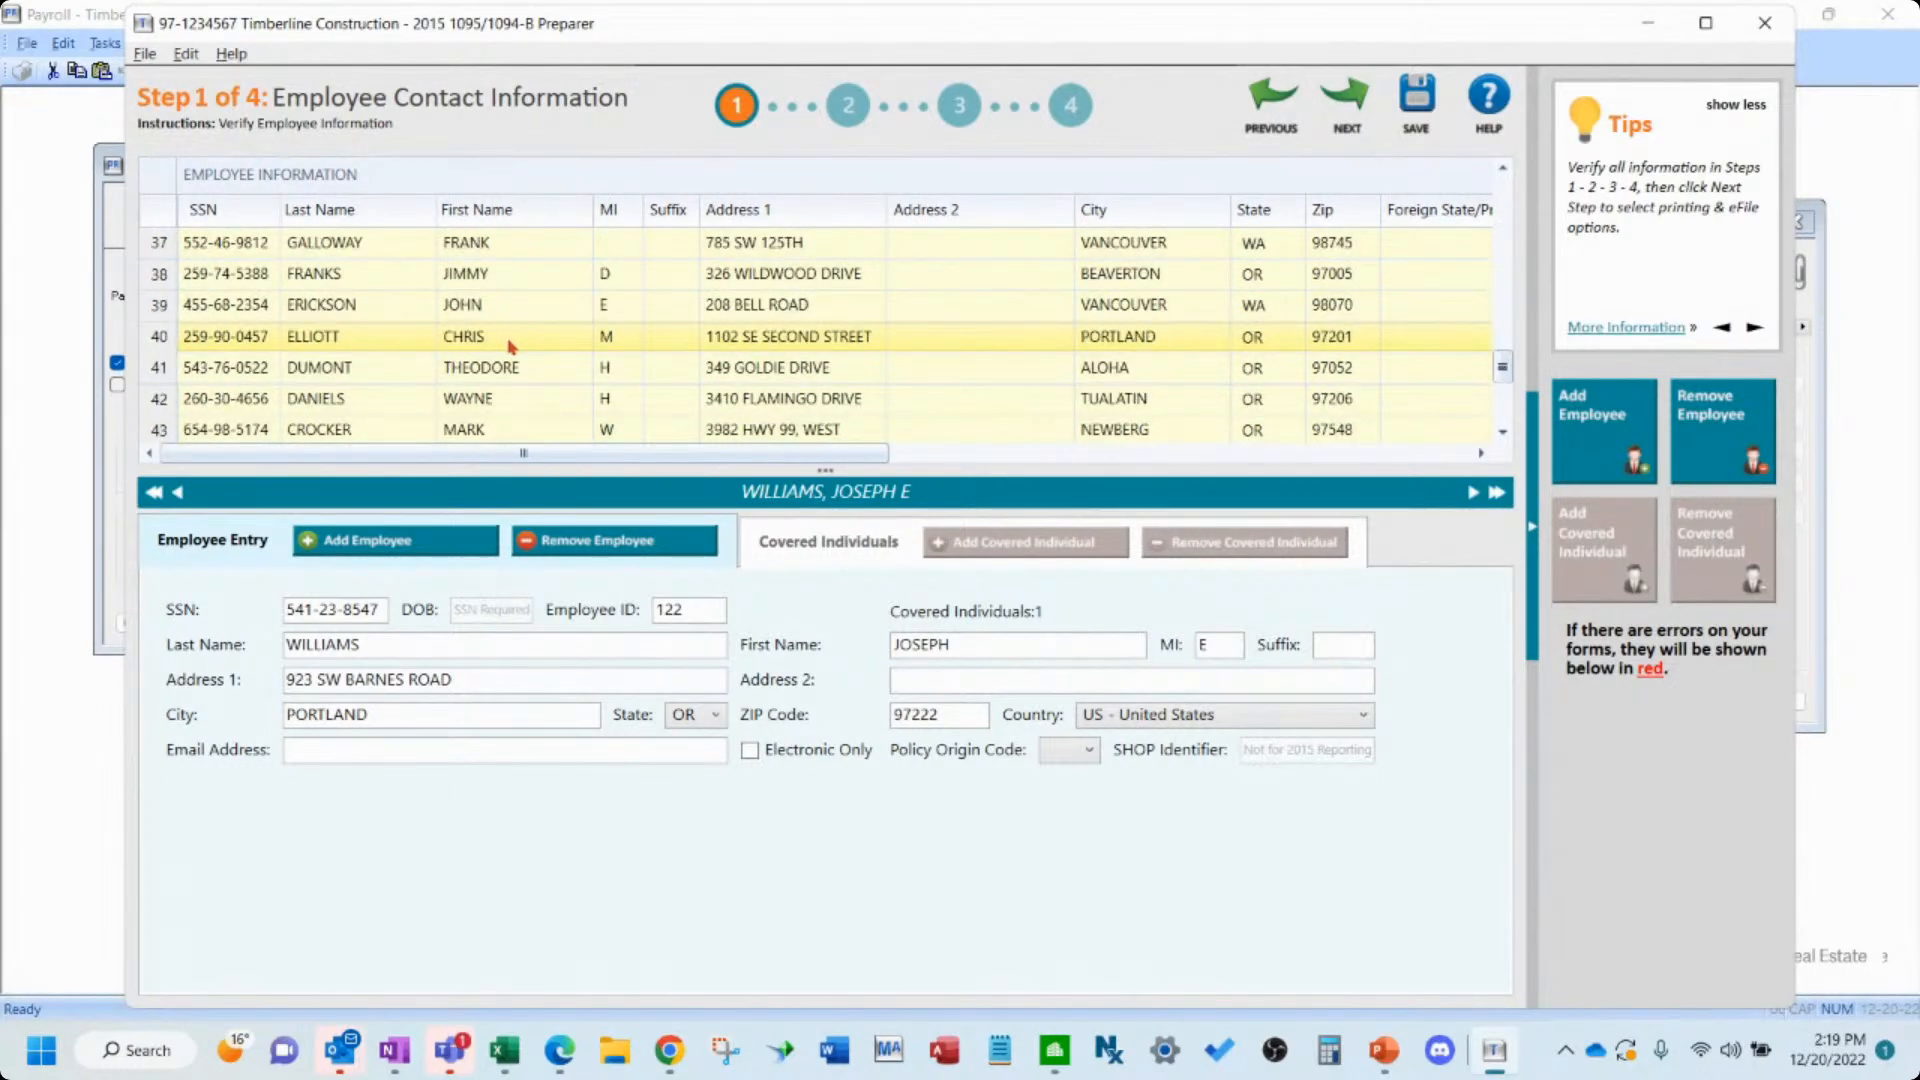
{"action": "scroll", "coordinate": [513, 347], "scroll_direction": "down", "scroll_amount": 2}
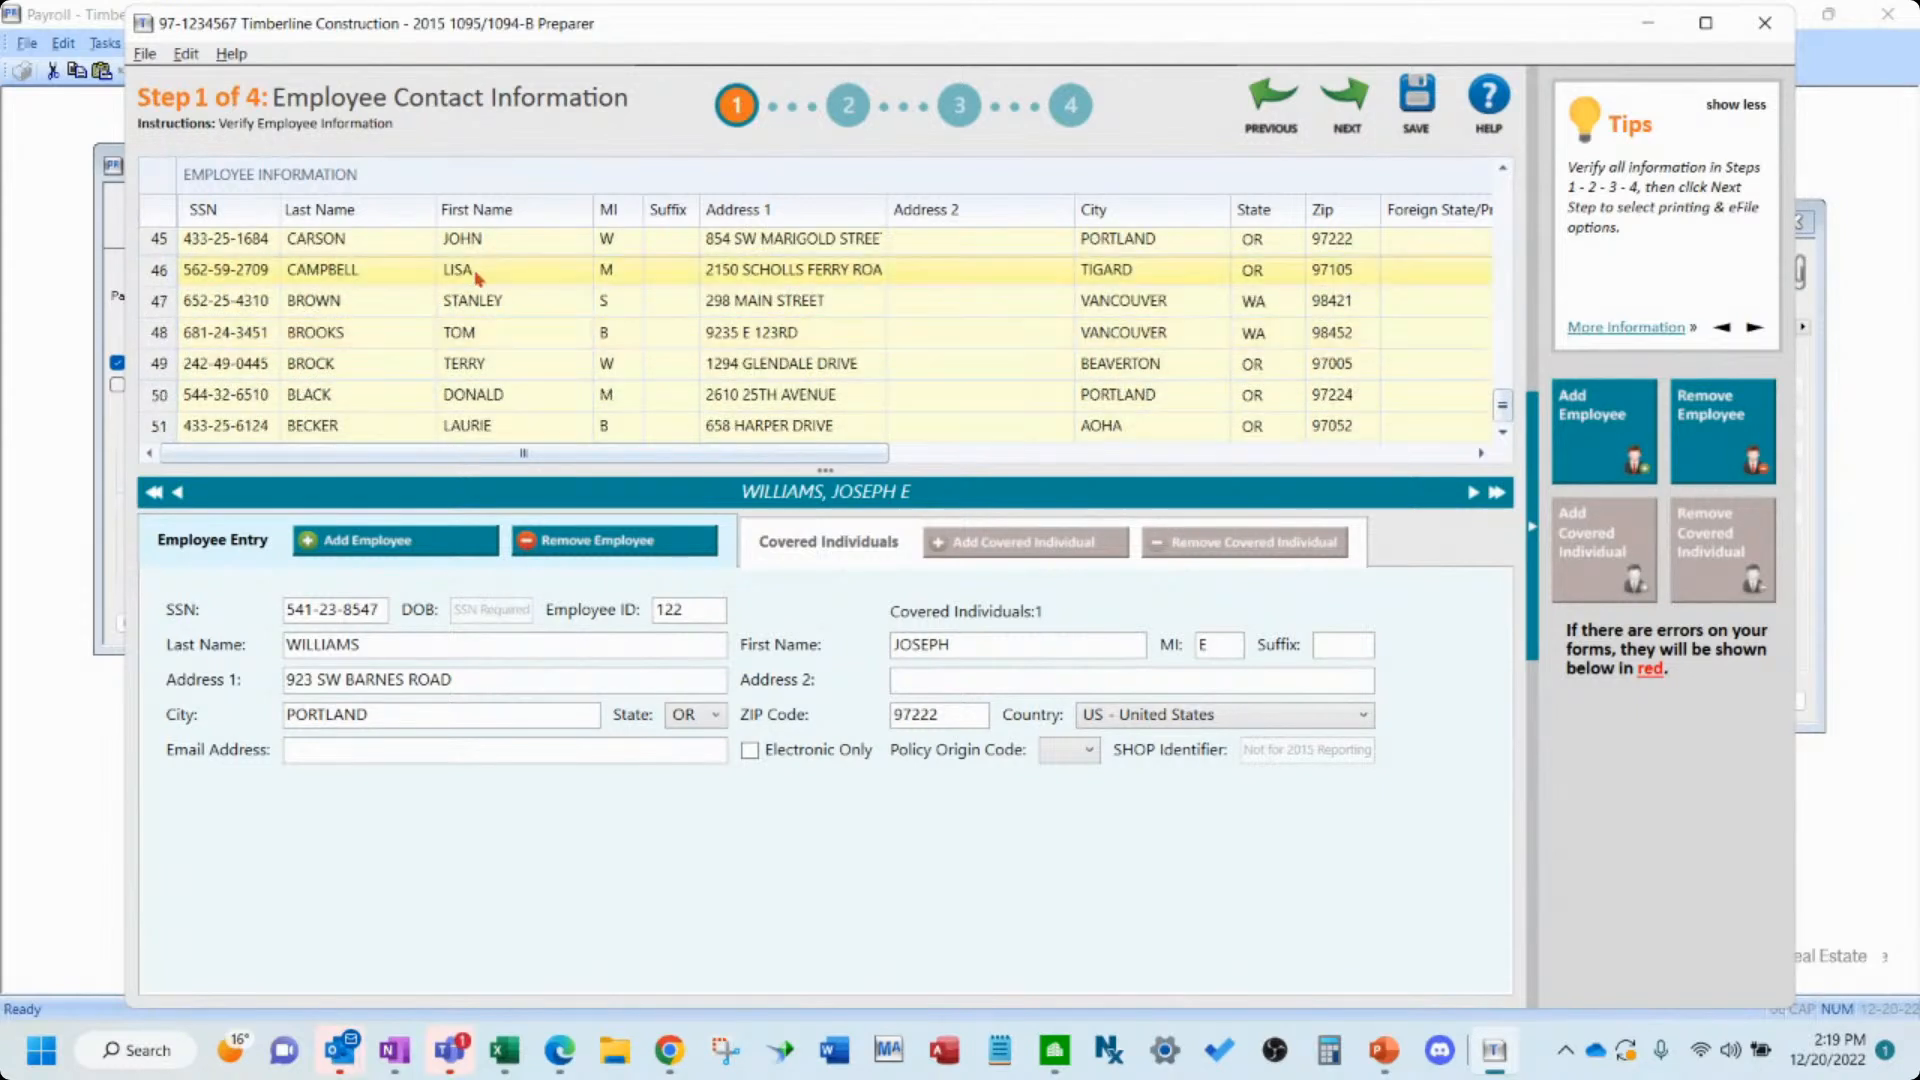
{"action": "left_click", "coordinate": [1438, 456]}
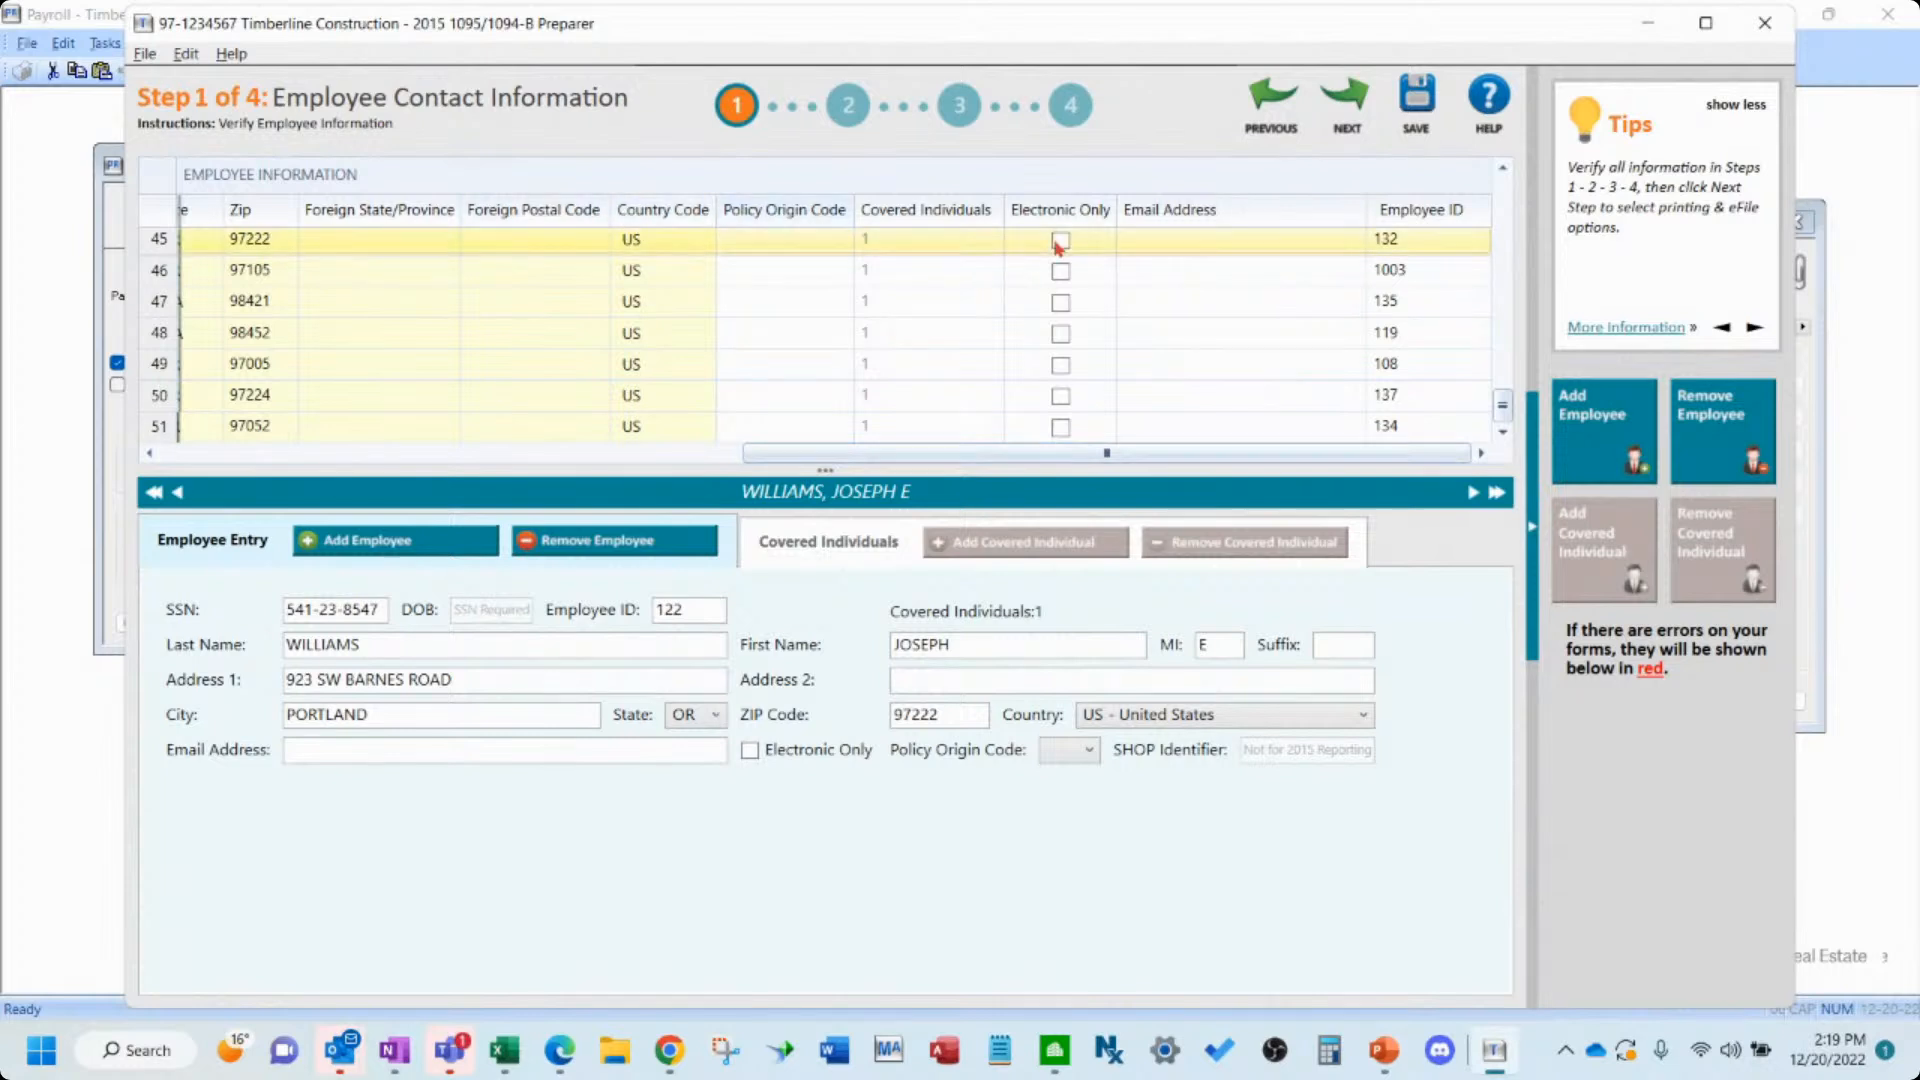
{"action": "scroll", "coordinate": [535, 385], "scroll_direction": "up", "scroll_amount": 15}
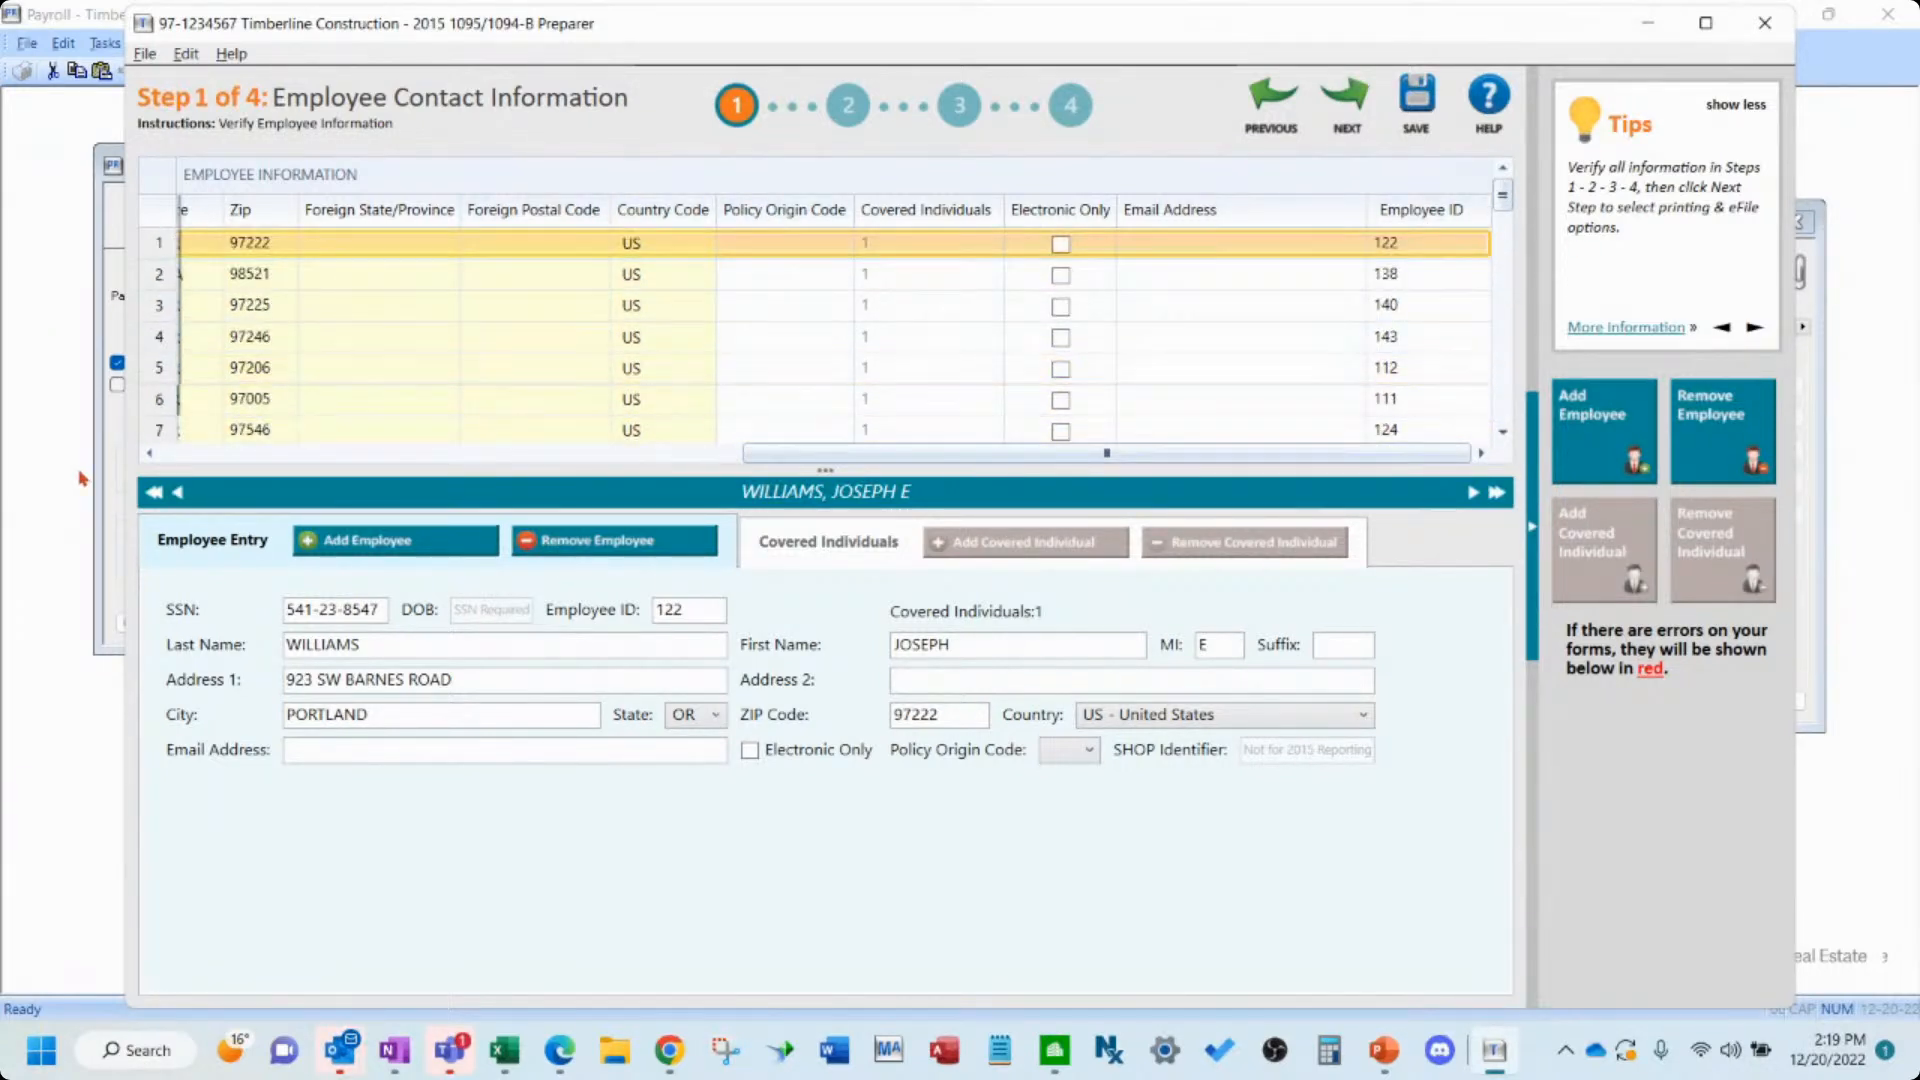
{"action": "left_click", "coordinate": [228, 453]}
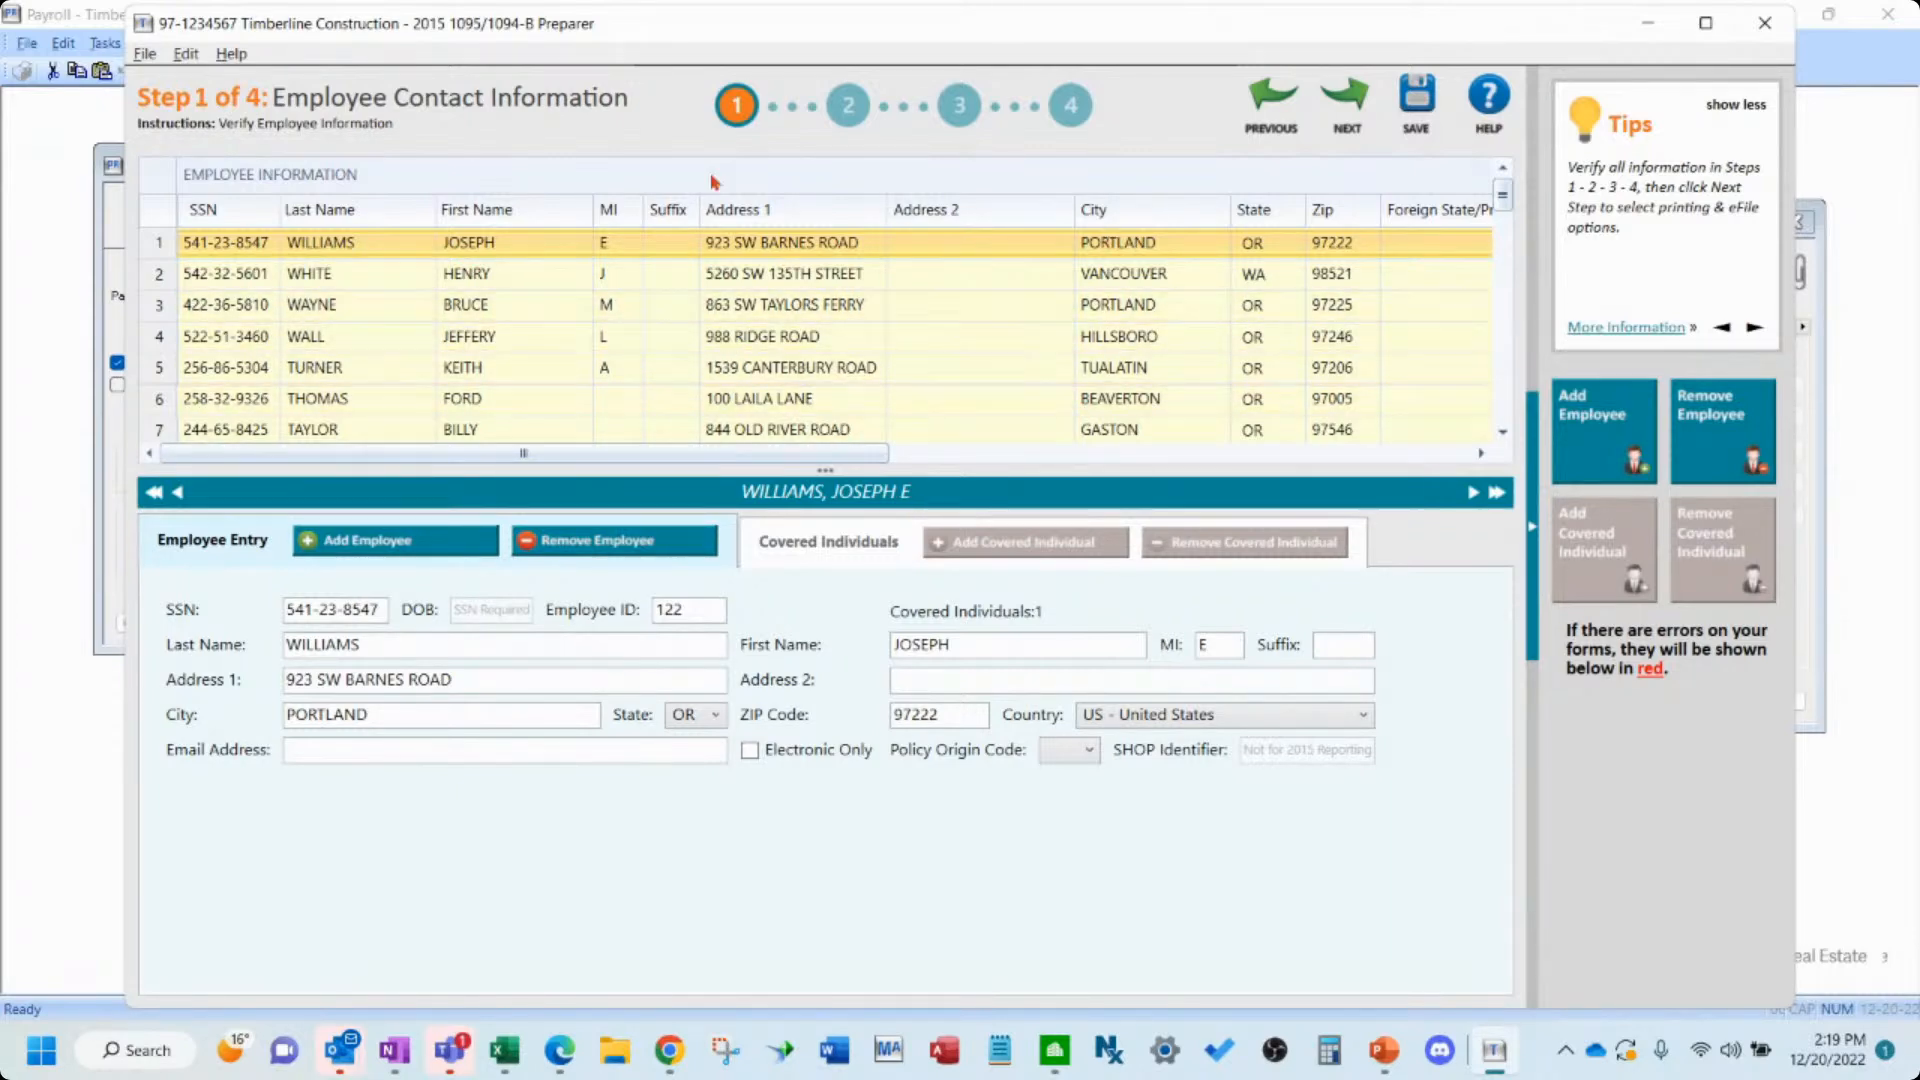
{"action": "left_click", "coordinate": [105, 43]}
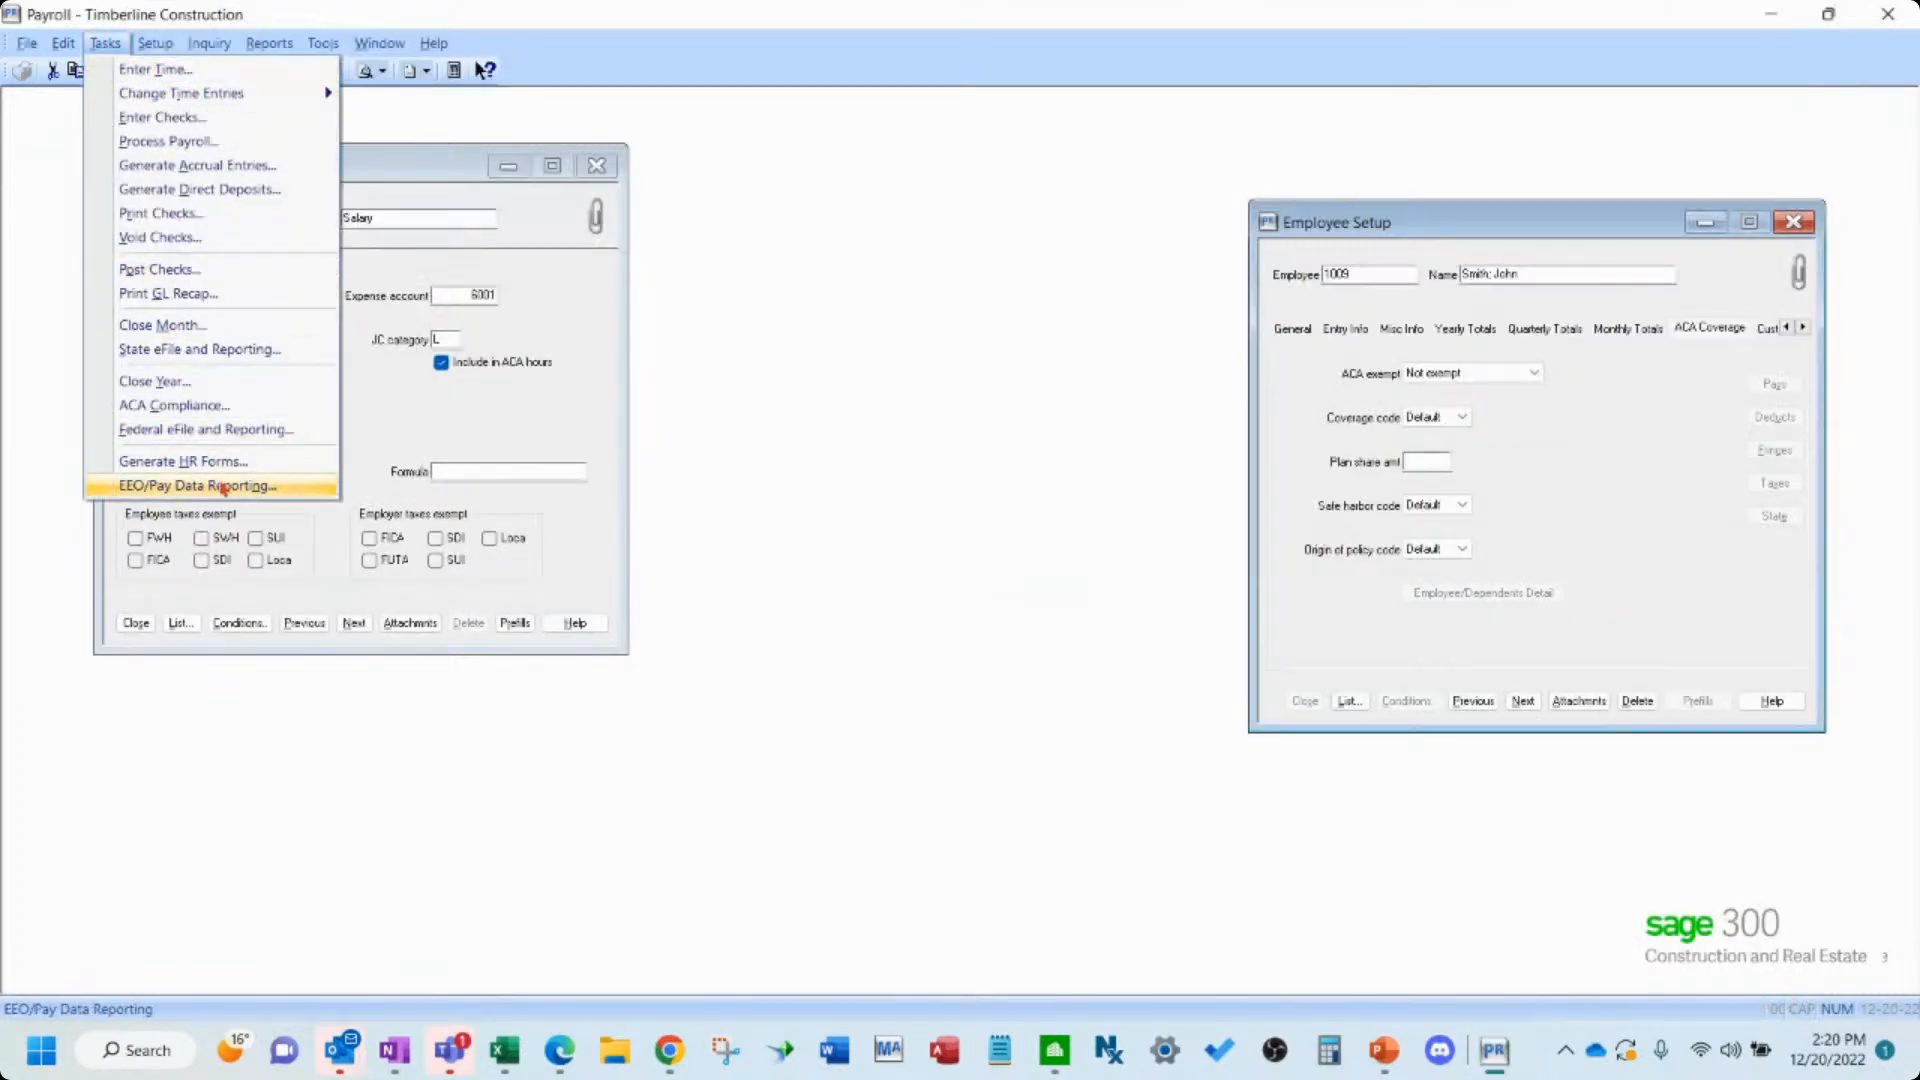
{"action": "left_click", "coordinate": [219, 414]}
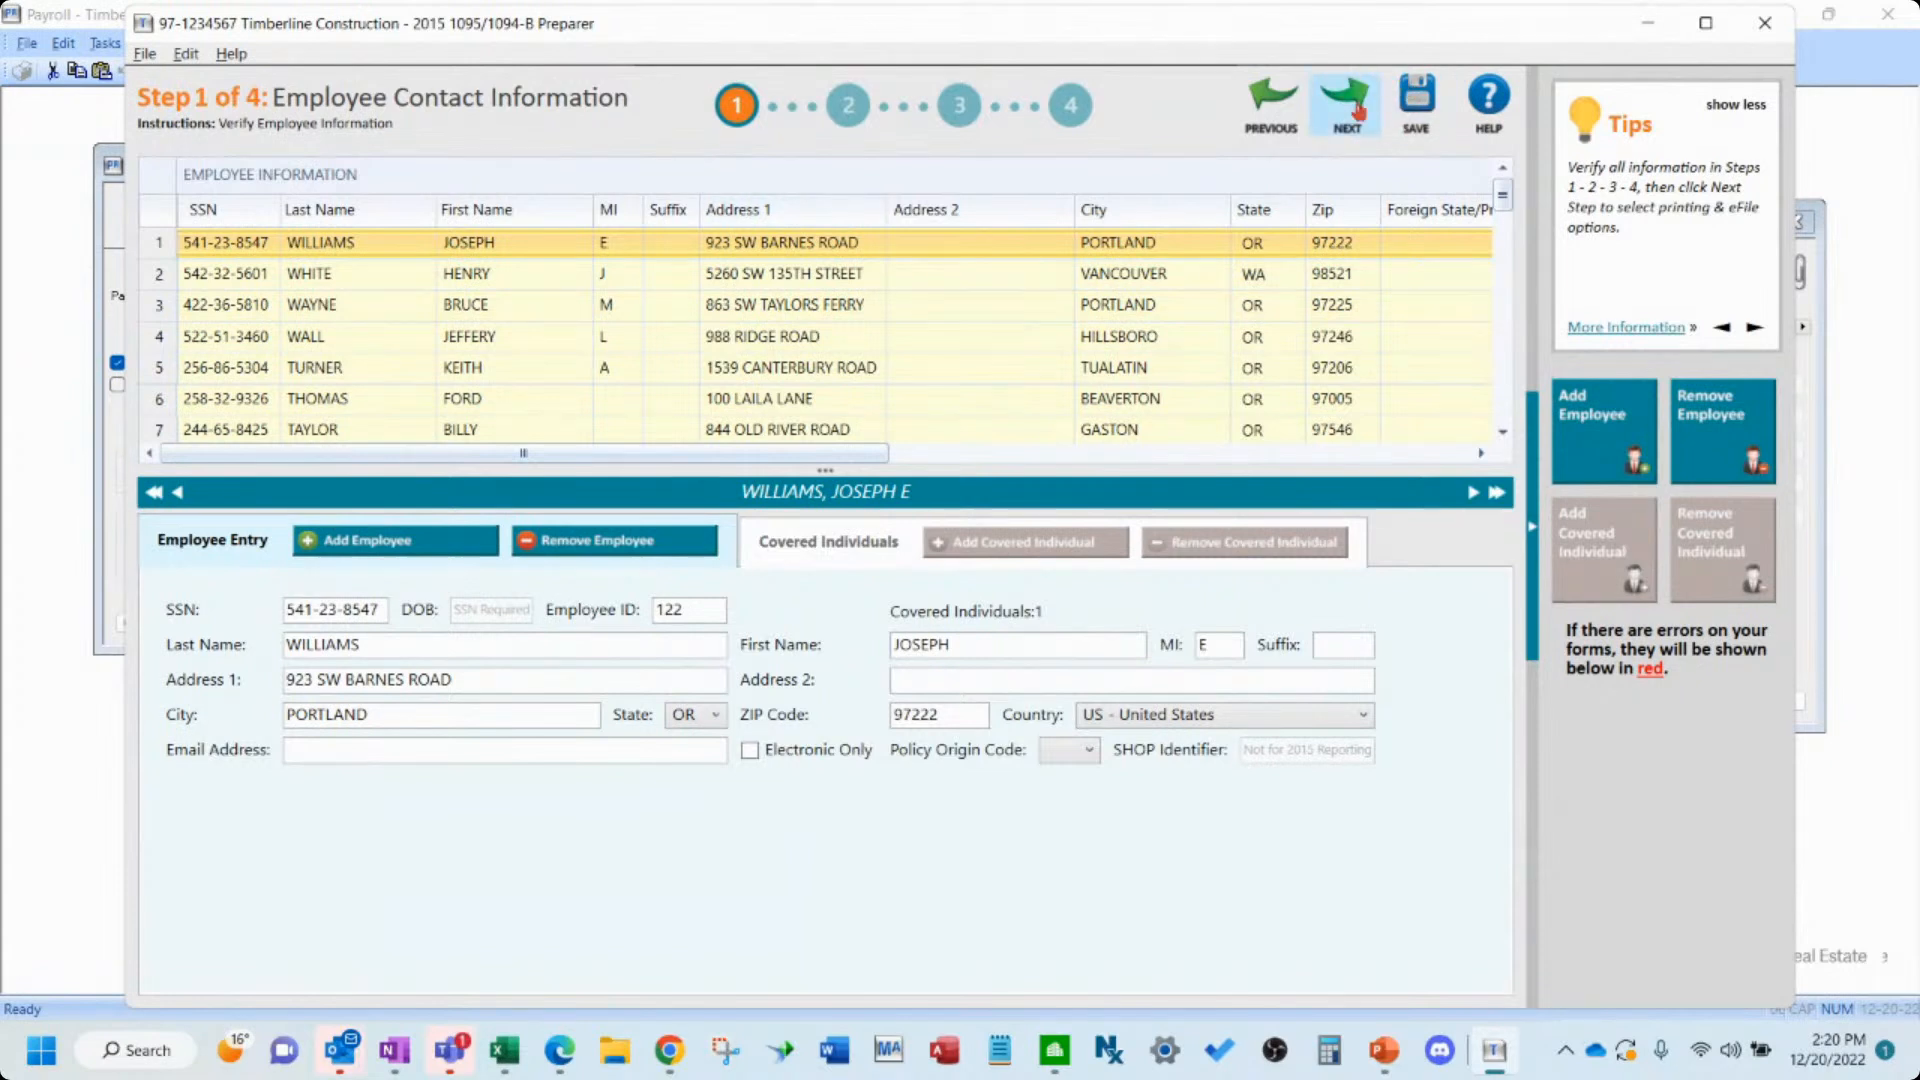
{"action": "left_click", "coordinate": [1345, 124]}
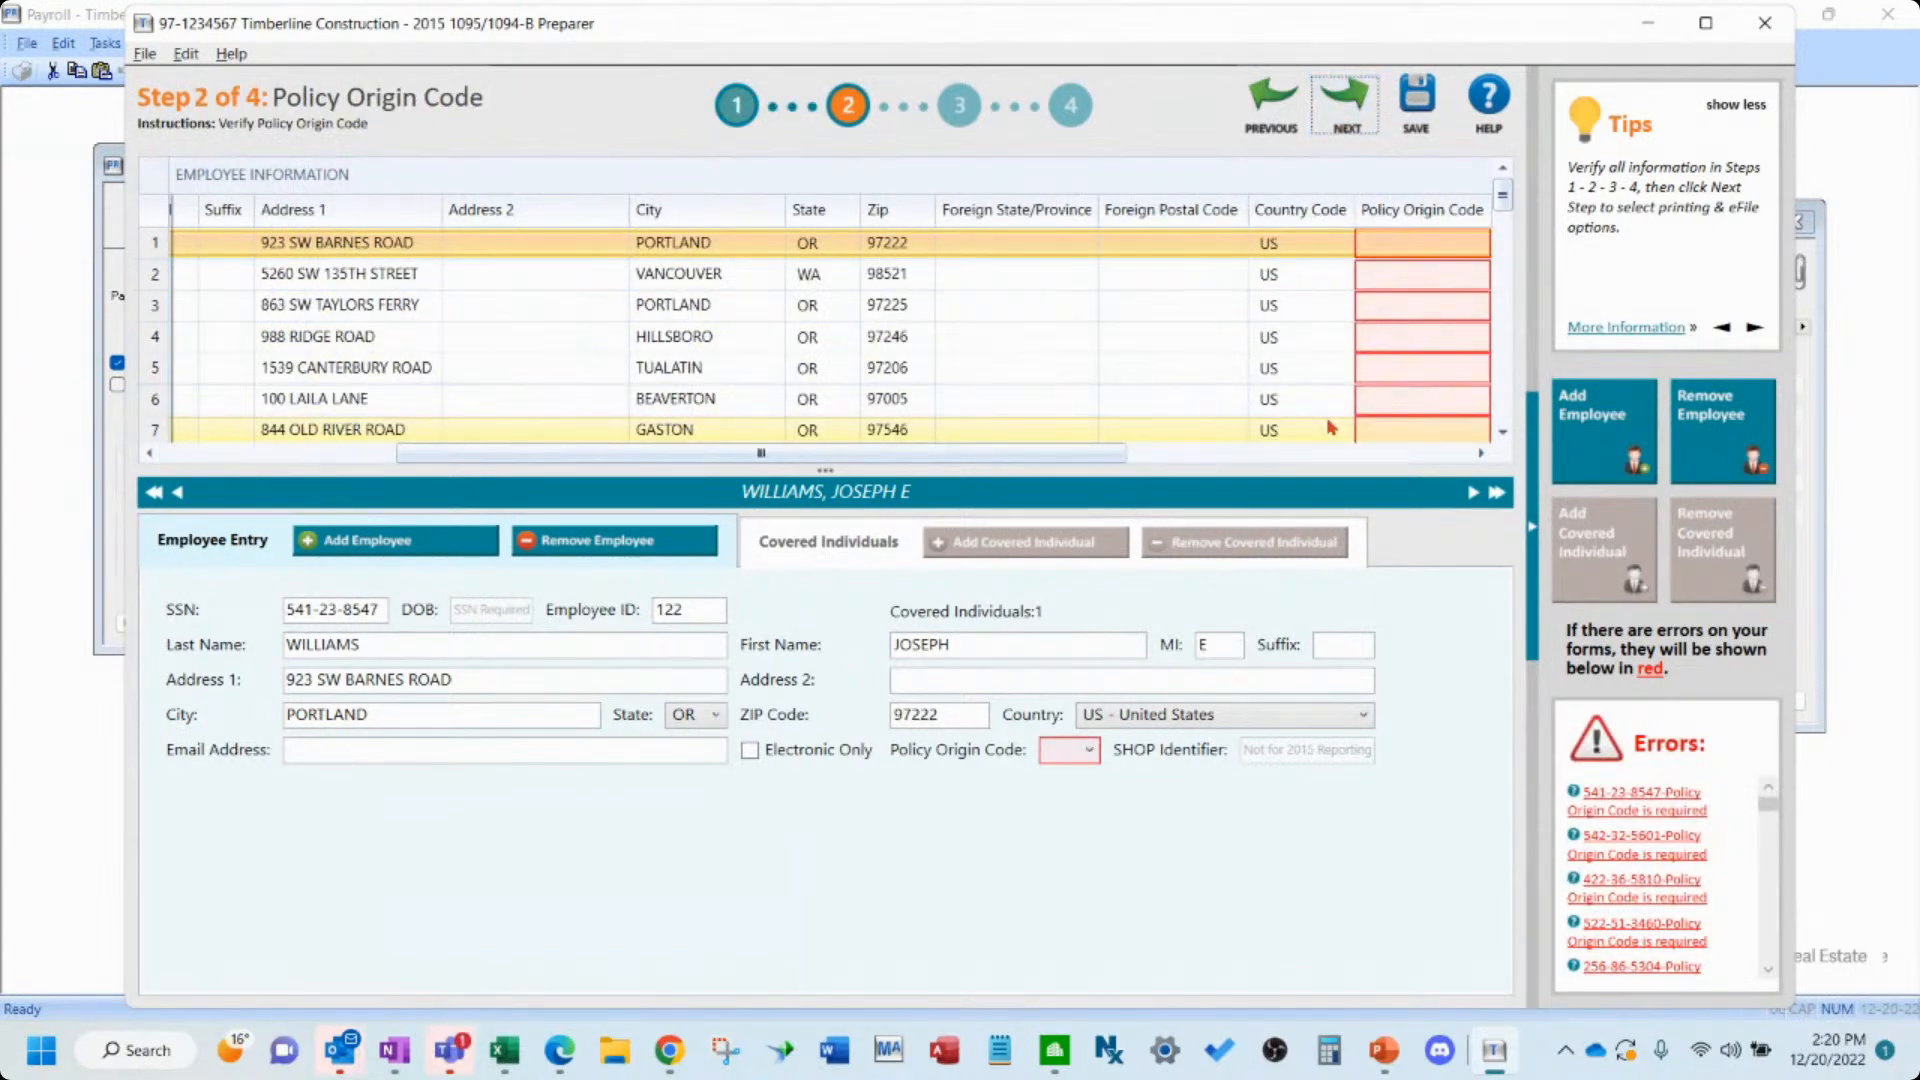
- Set the Policy Origin Code to A for the first three employees in the list
{"action": "left_click", "coordinate": [1431, 245]}
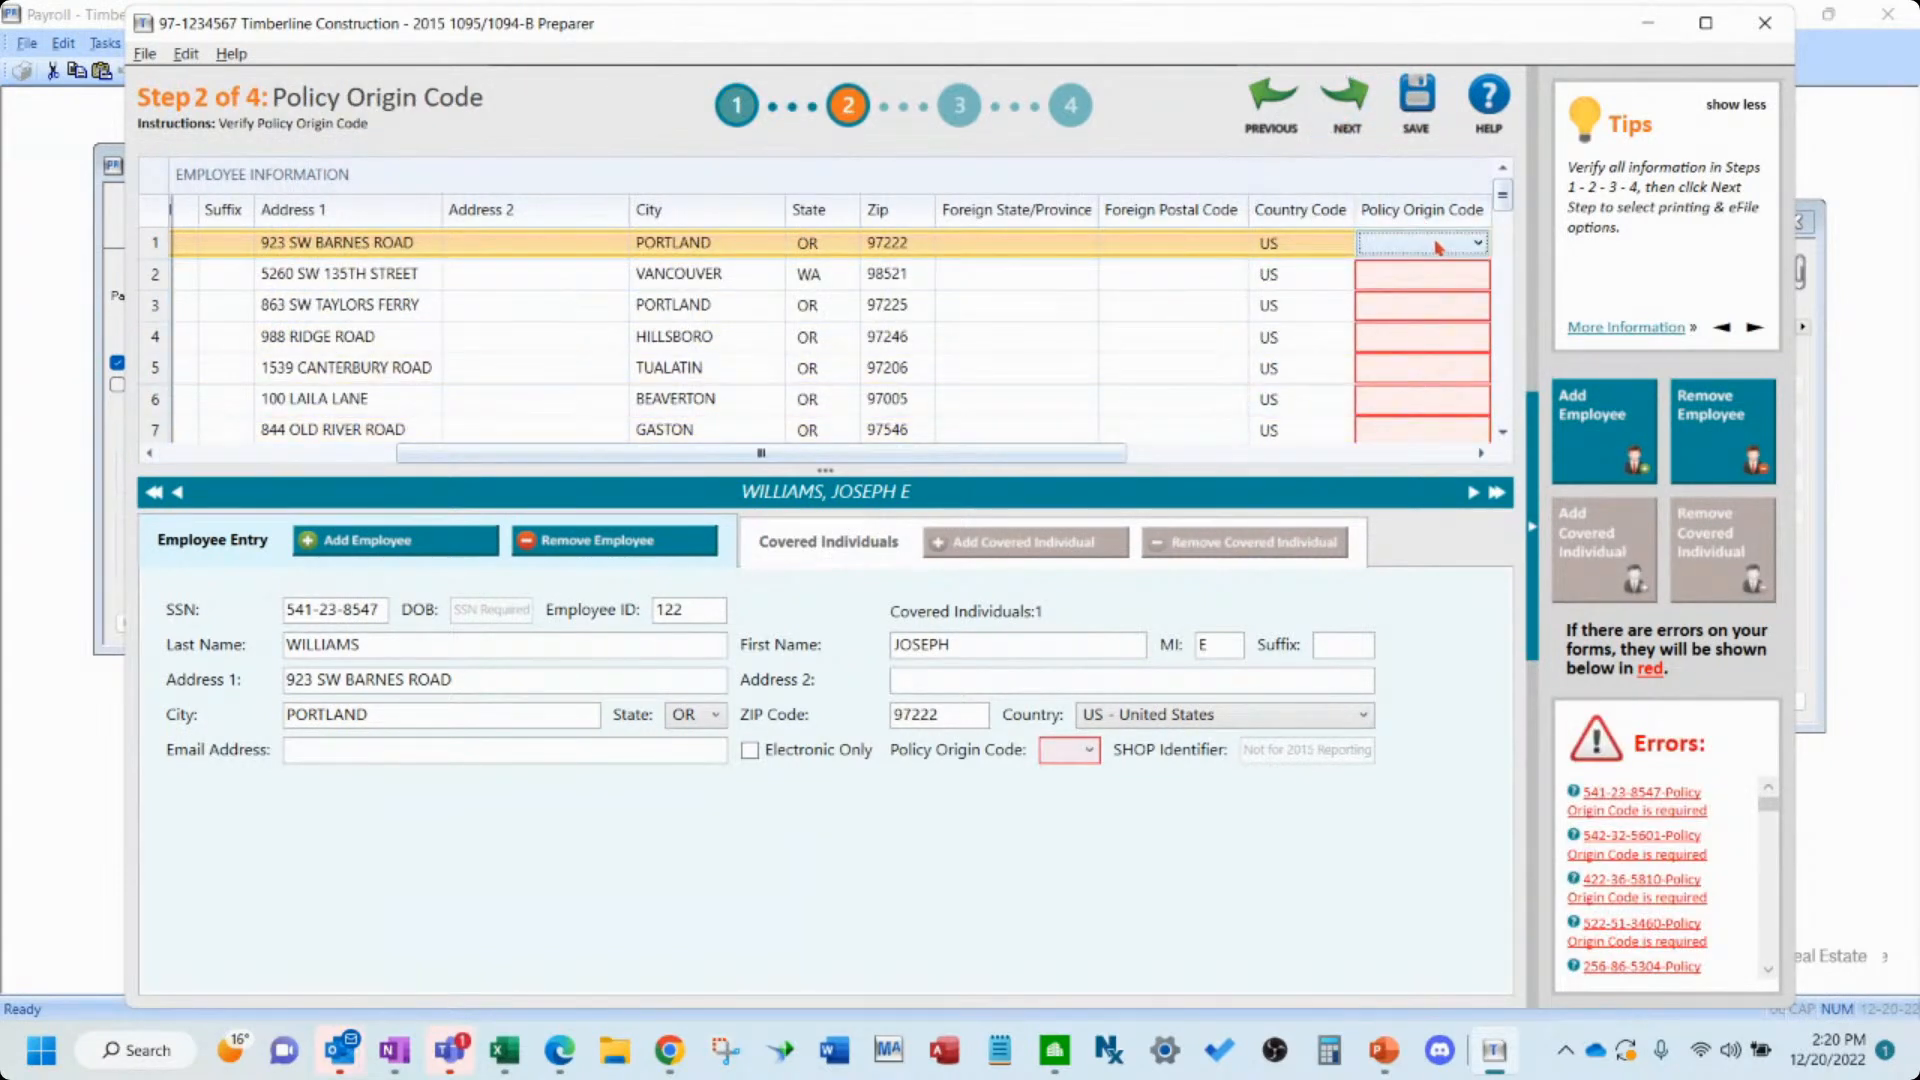
{"action": "left_click", "coordinate": [1454, 247]}
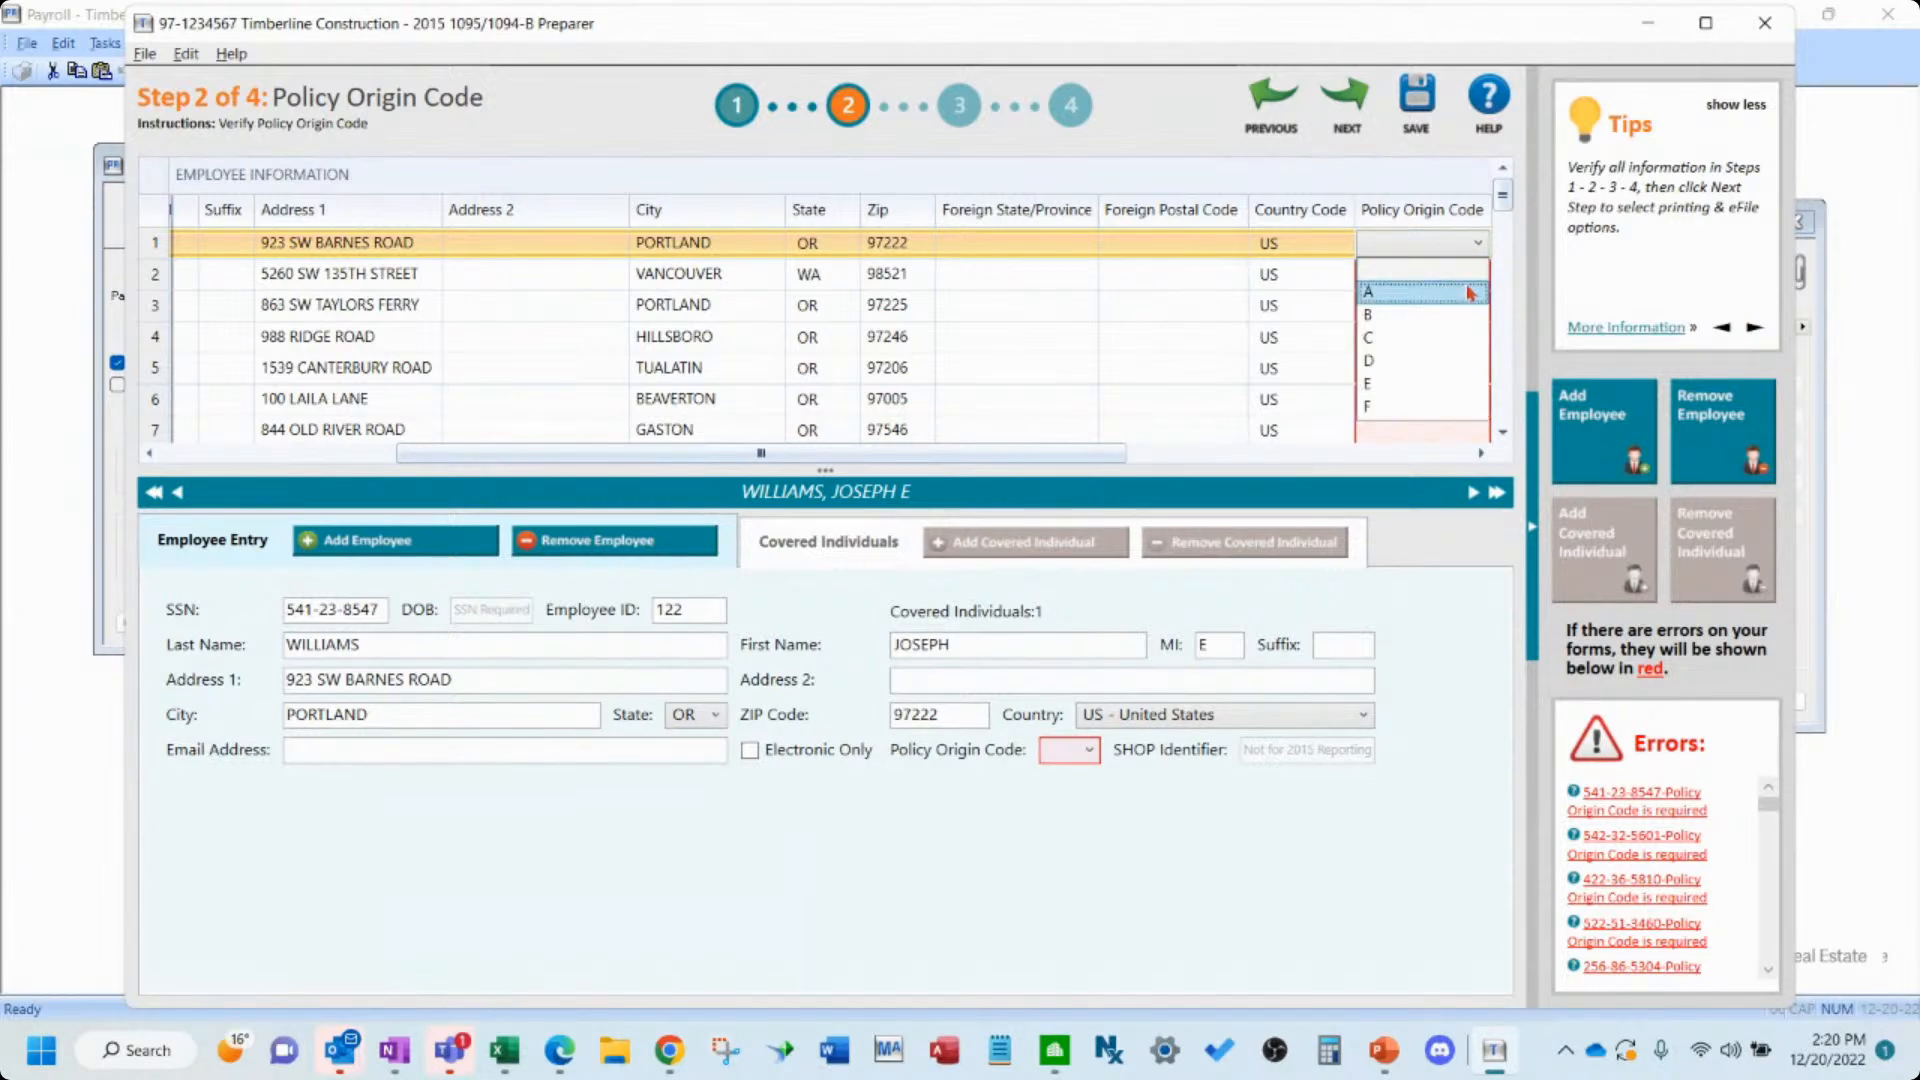
{"action": "left_click", "coordinate": [1470, 292]}
{"action": "left_click", "coordinate": [1466, 276]}
{"action": "left_click", "coordinate": [1453, 280]}
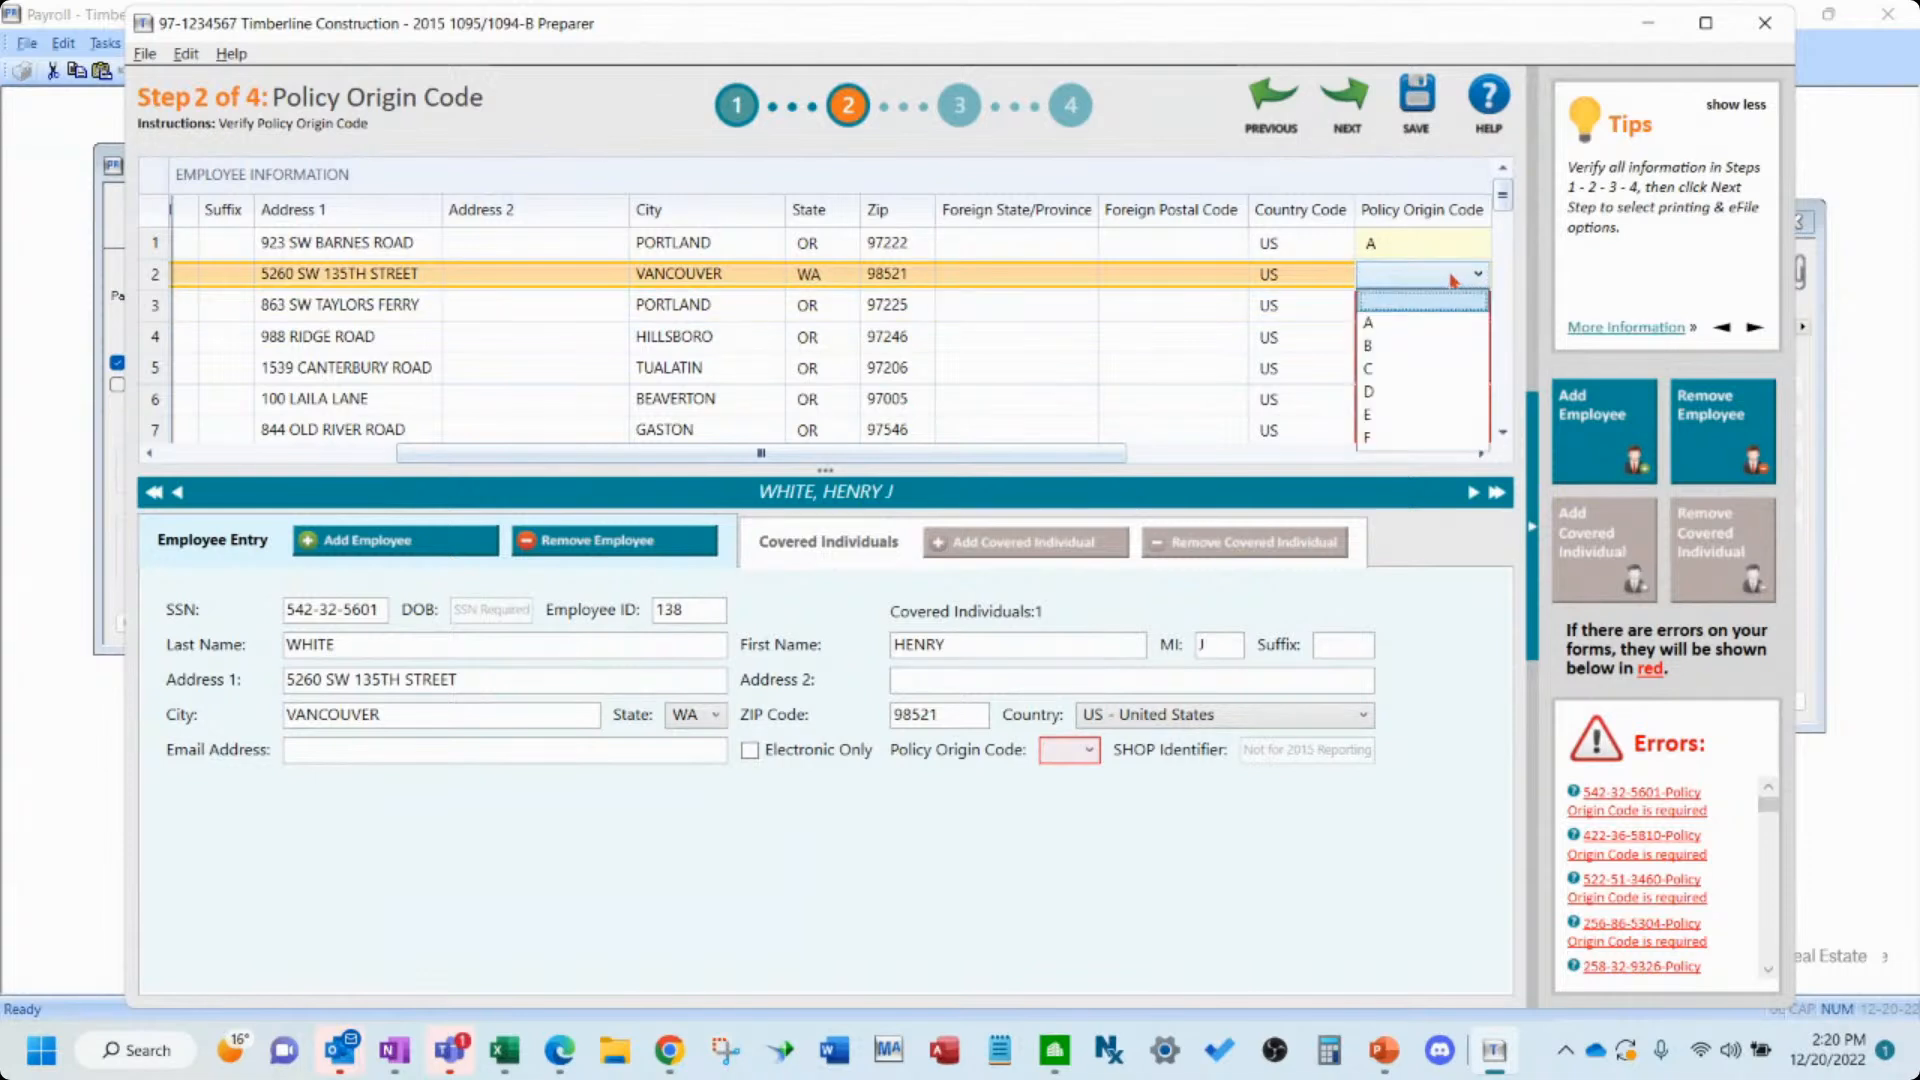
{"action": "left_click", "coordinate": [1449, 320]}
{"action": "left_click", "coordinate": [1451, 308]}
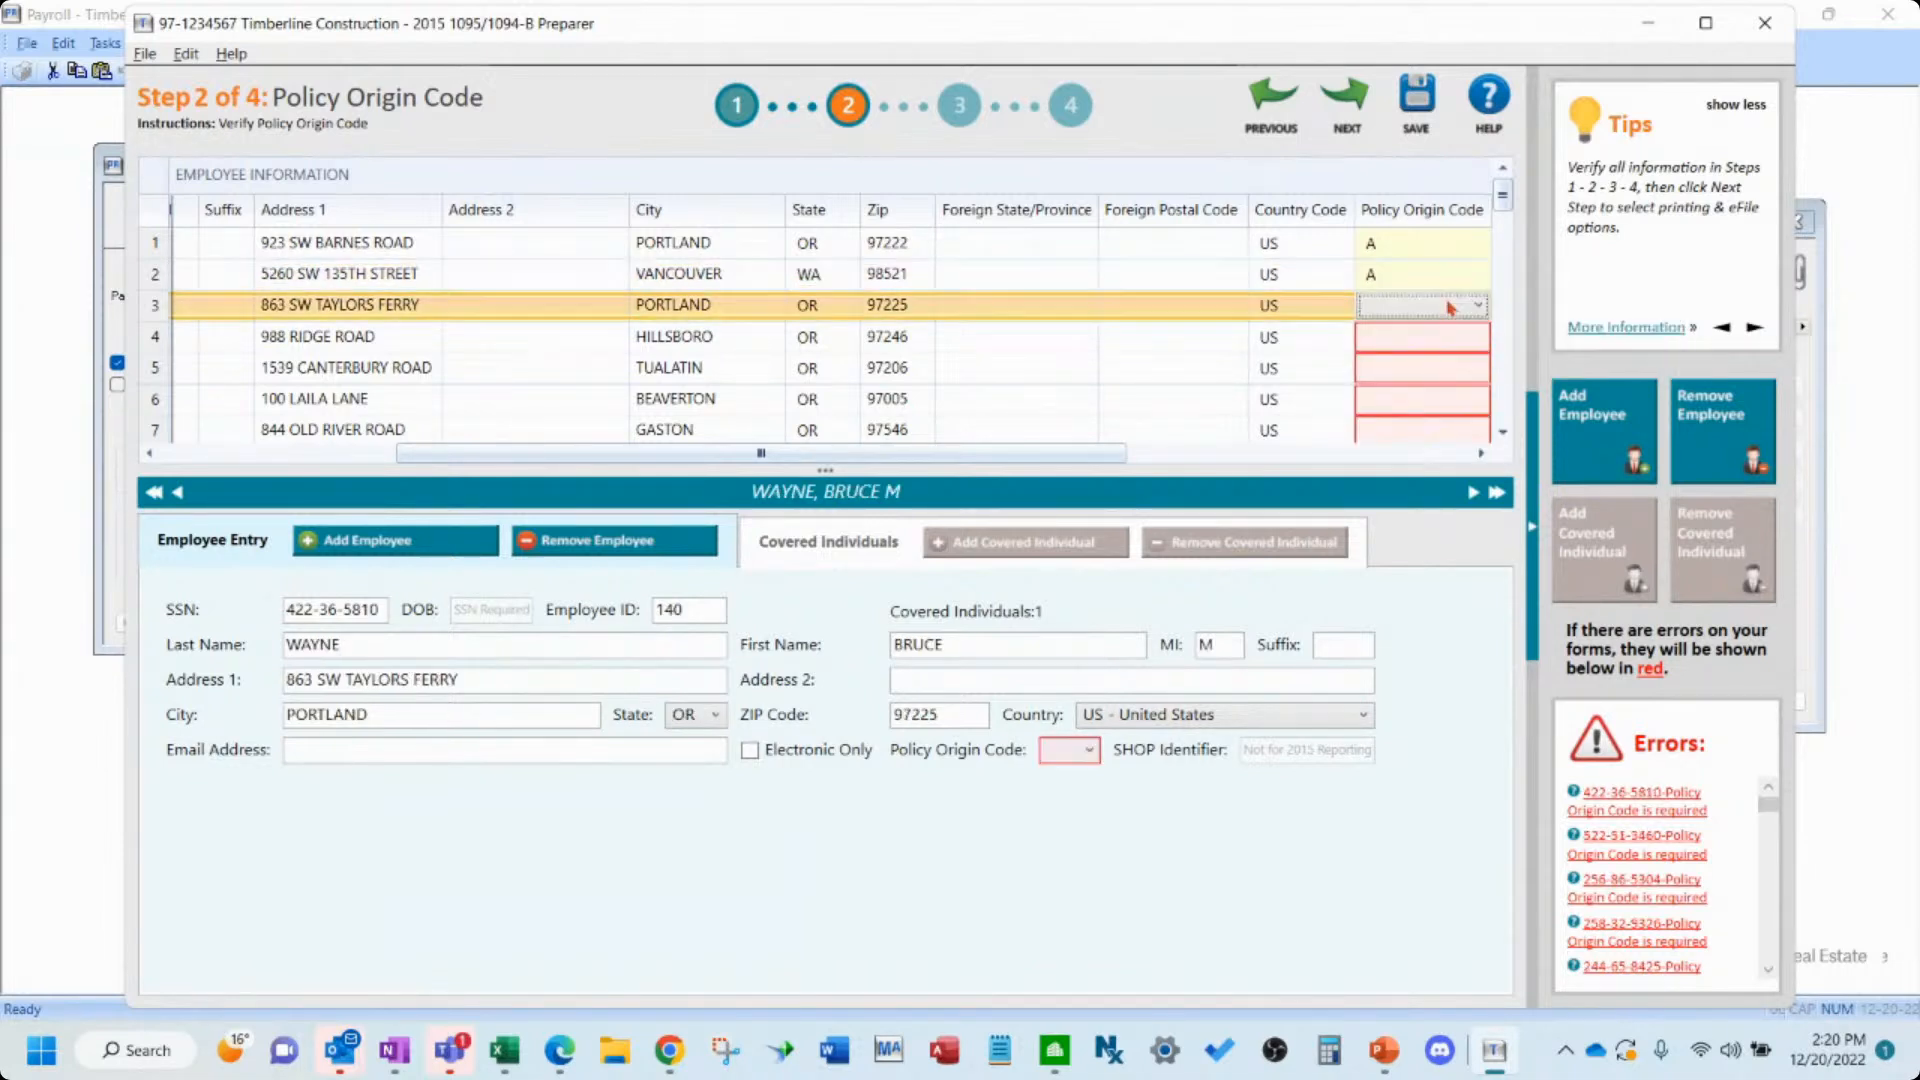
{"action": "left_click", "coordinate": [1448, 308]}
- Set the Policy Origin Code to A for the fourth and fifth employees
{"action": "left_click", "coordinate": [1434, 342]}
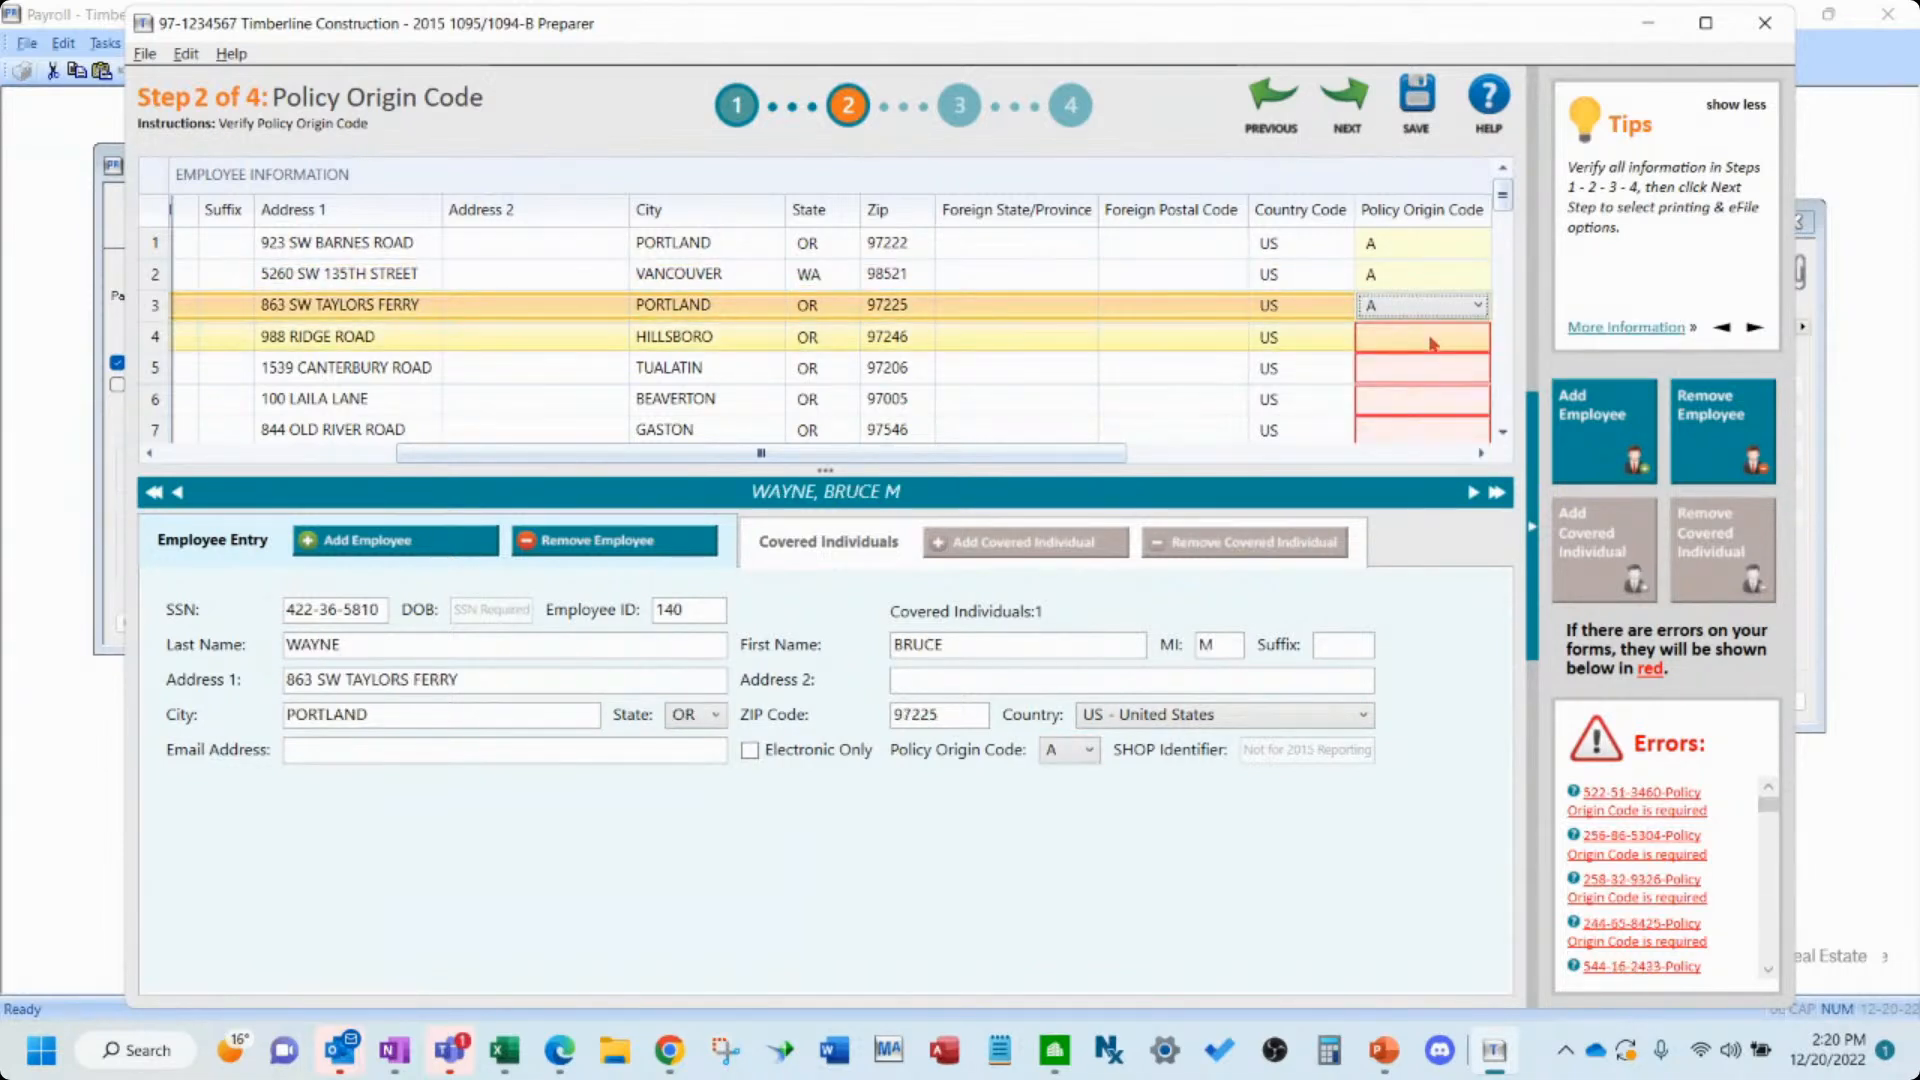
{"action": "left_click", "coordinate": [1434, 344]}
{"action": "left_click", "coordinate": [1431, 340]}
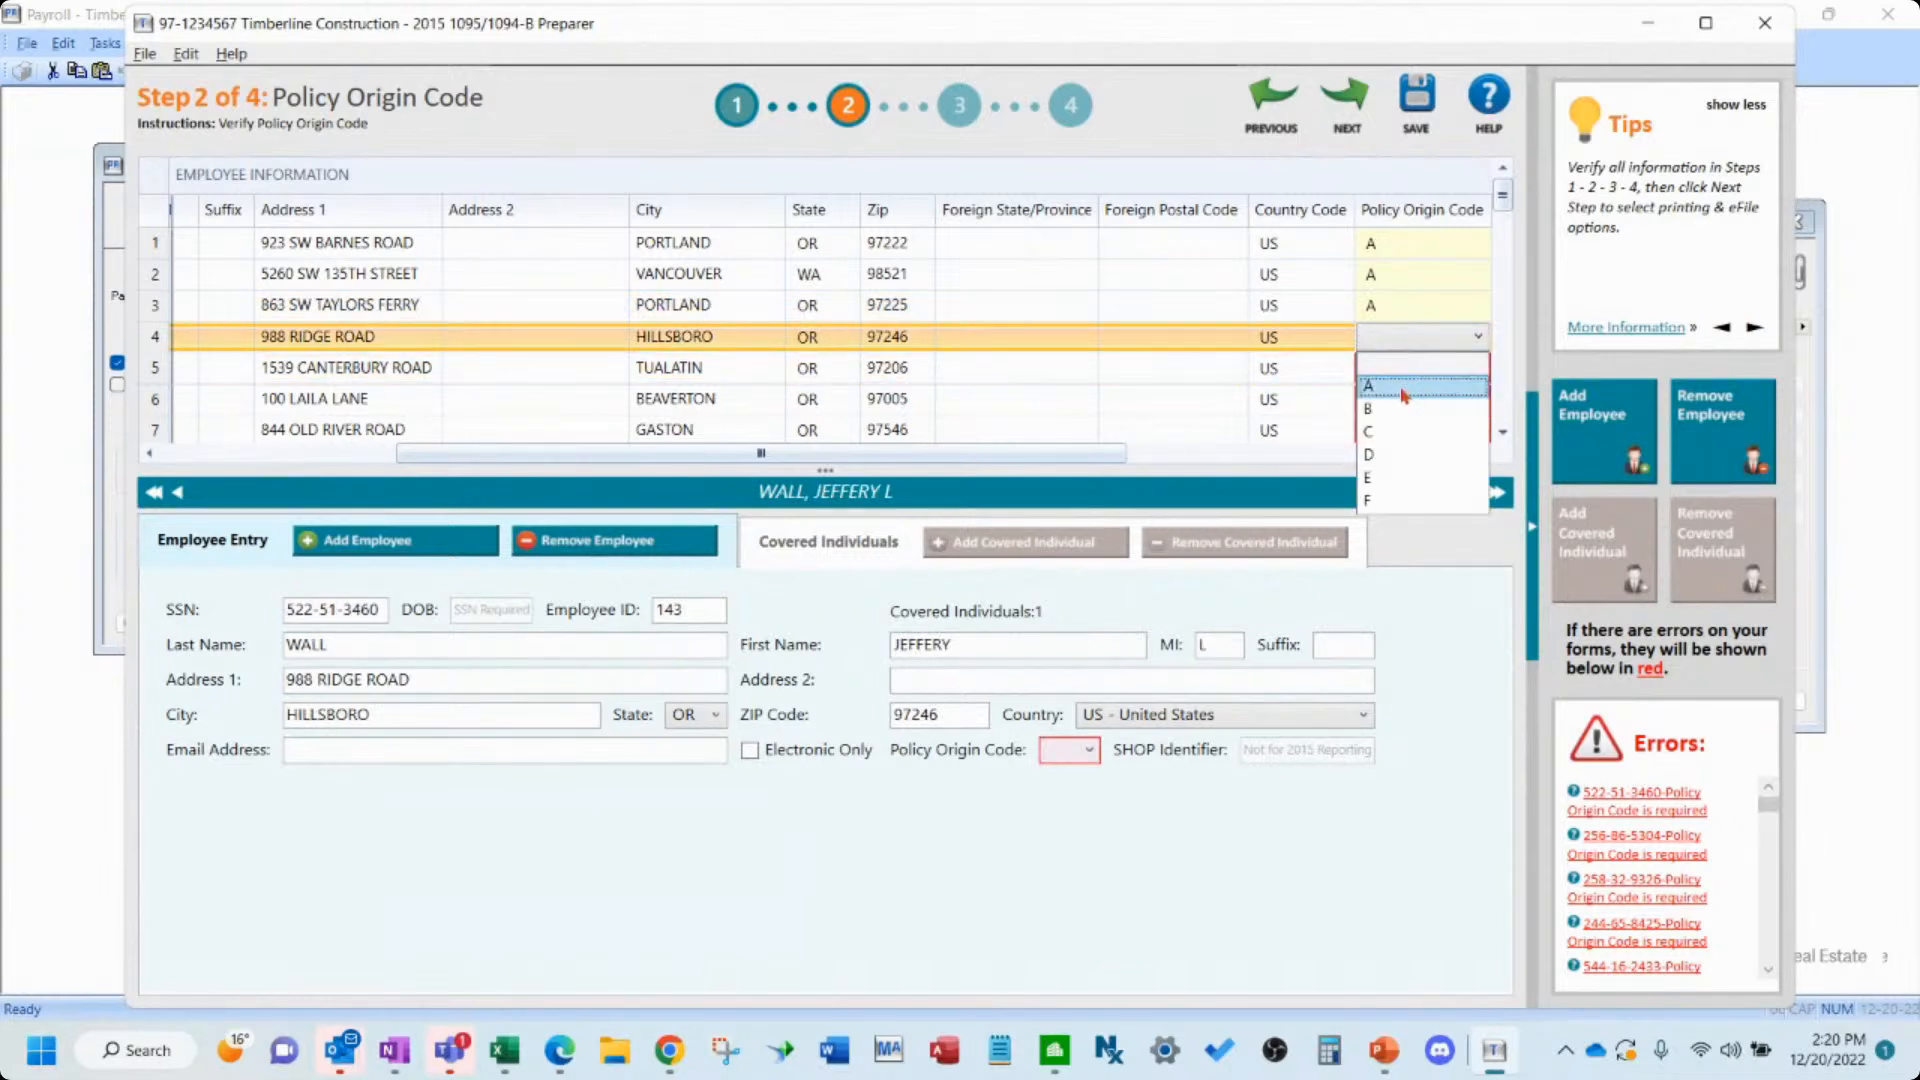
{"action": "left_click", "coordinate": [1404, 390]}
{"action": "left_click", "coordinate": [1410, 371]}
{"action": "left_click", "coordinate": [1416, 398]}
{"action": "left_click", "coordinate": [1420, 402]}
{"action": "left_click", "coordinate": [1422, 400]}
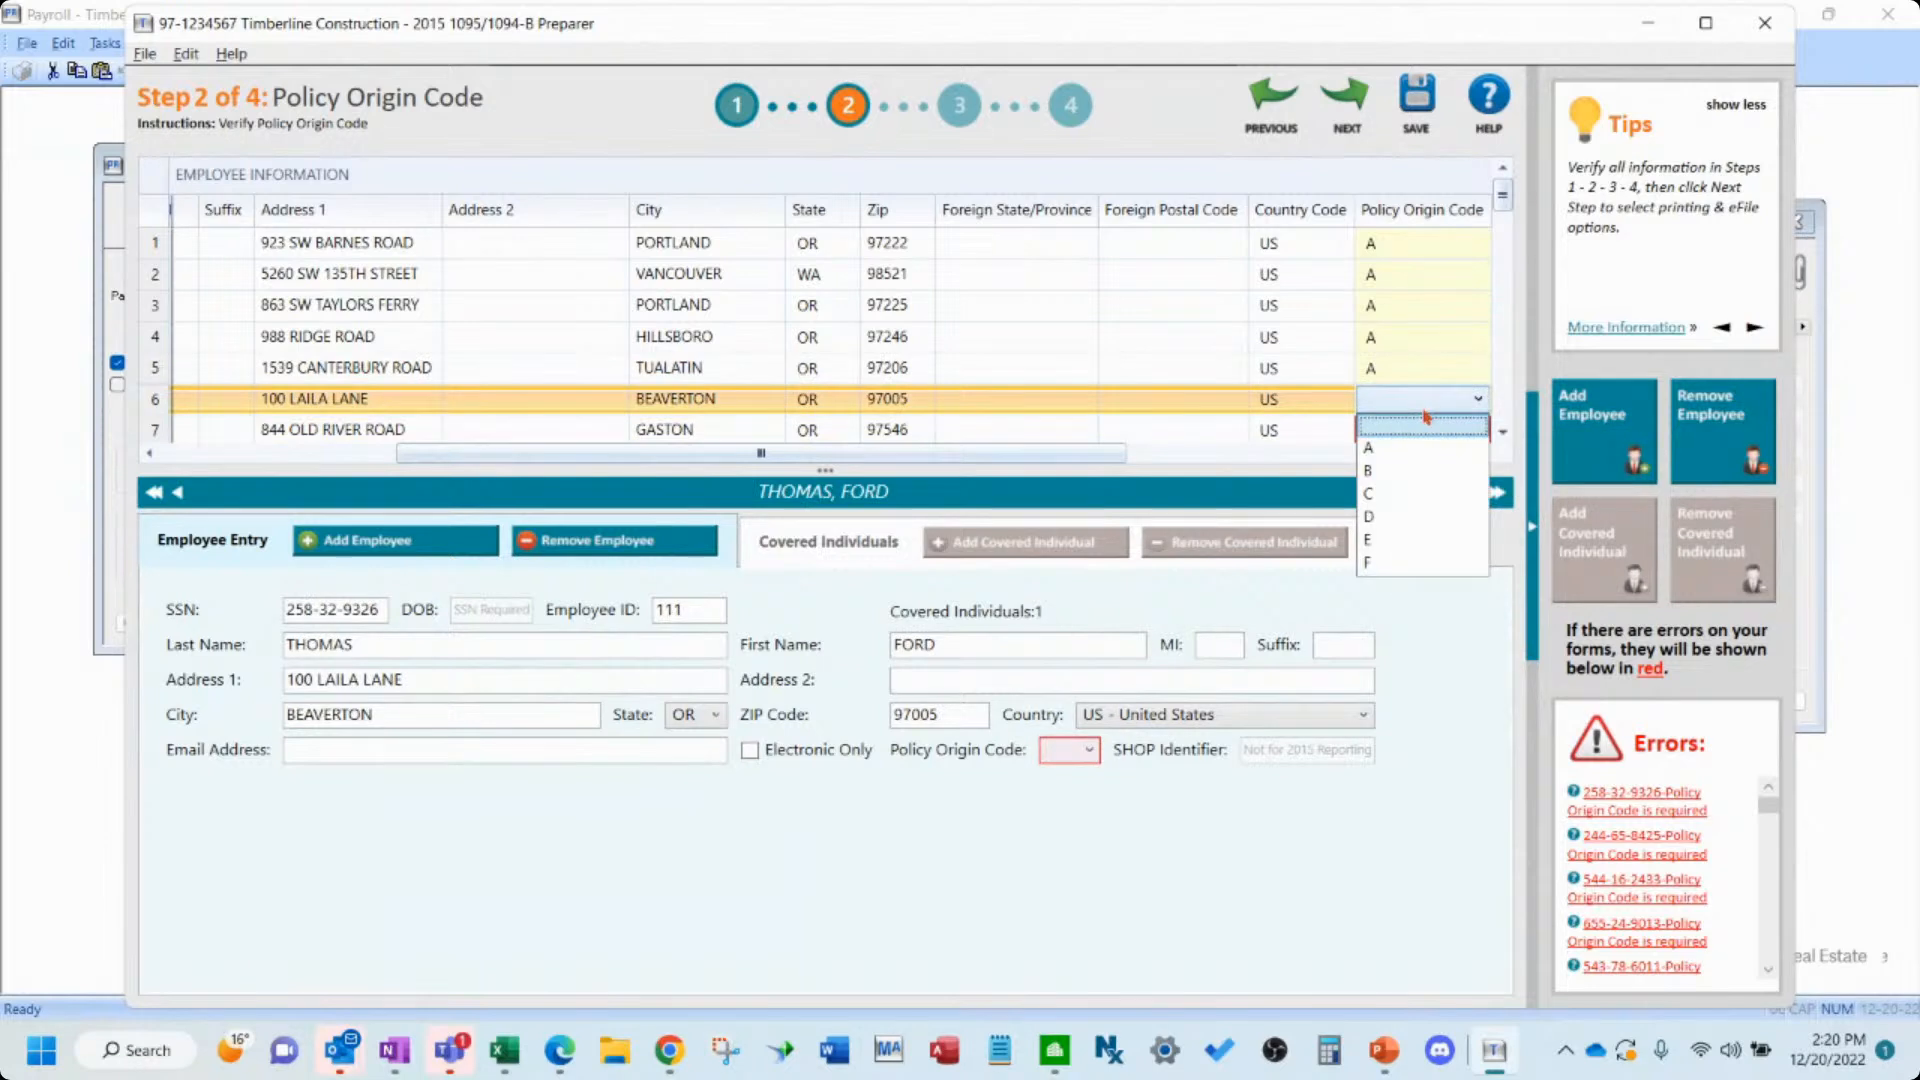
- Set the Policy Origin Code to B for the seventh employee in the list
{"action": "left_click", "coordinate": [1420, 418]}
{"action": "left_click", "coordinate": [1422, 436]}
{"action": "key", "text": "b"}
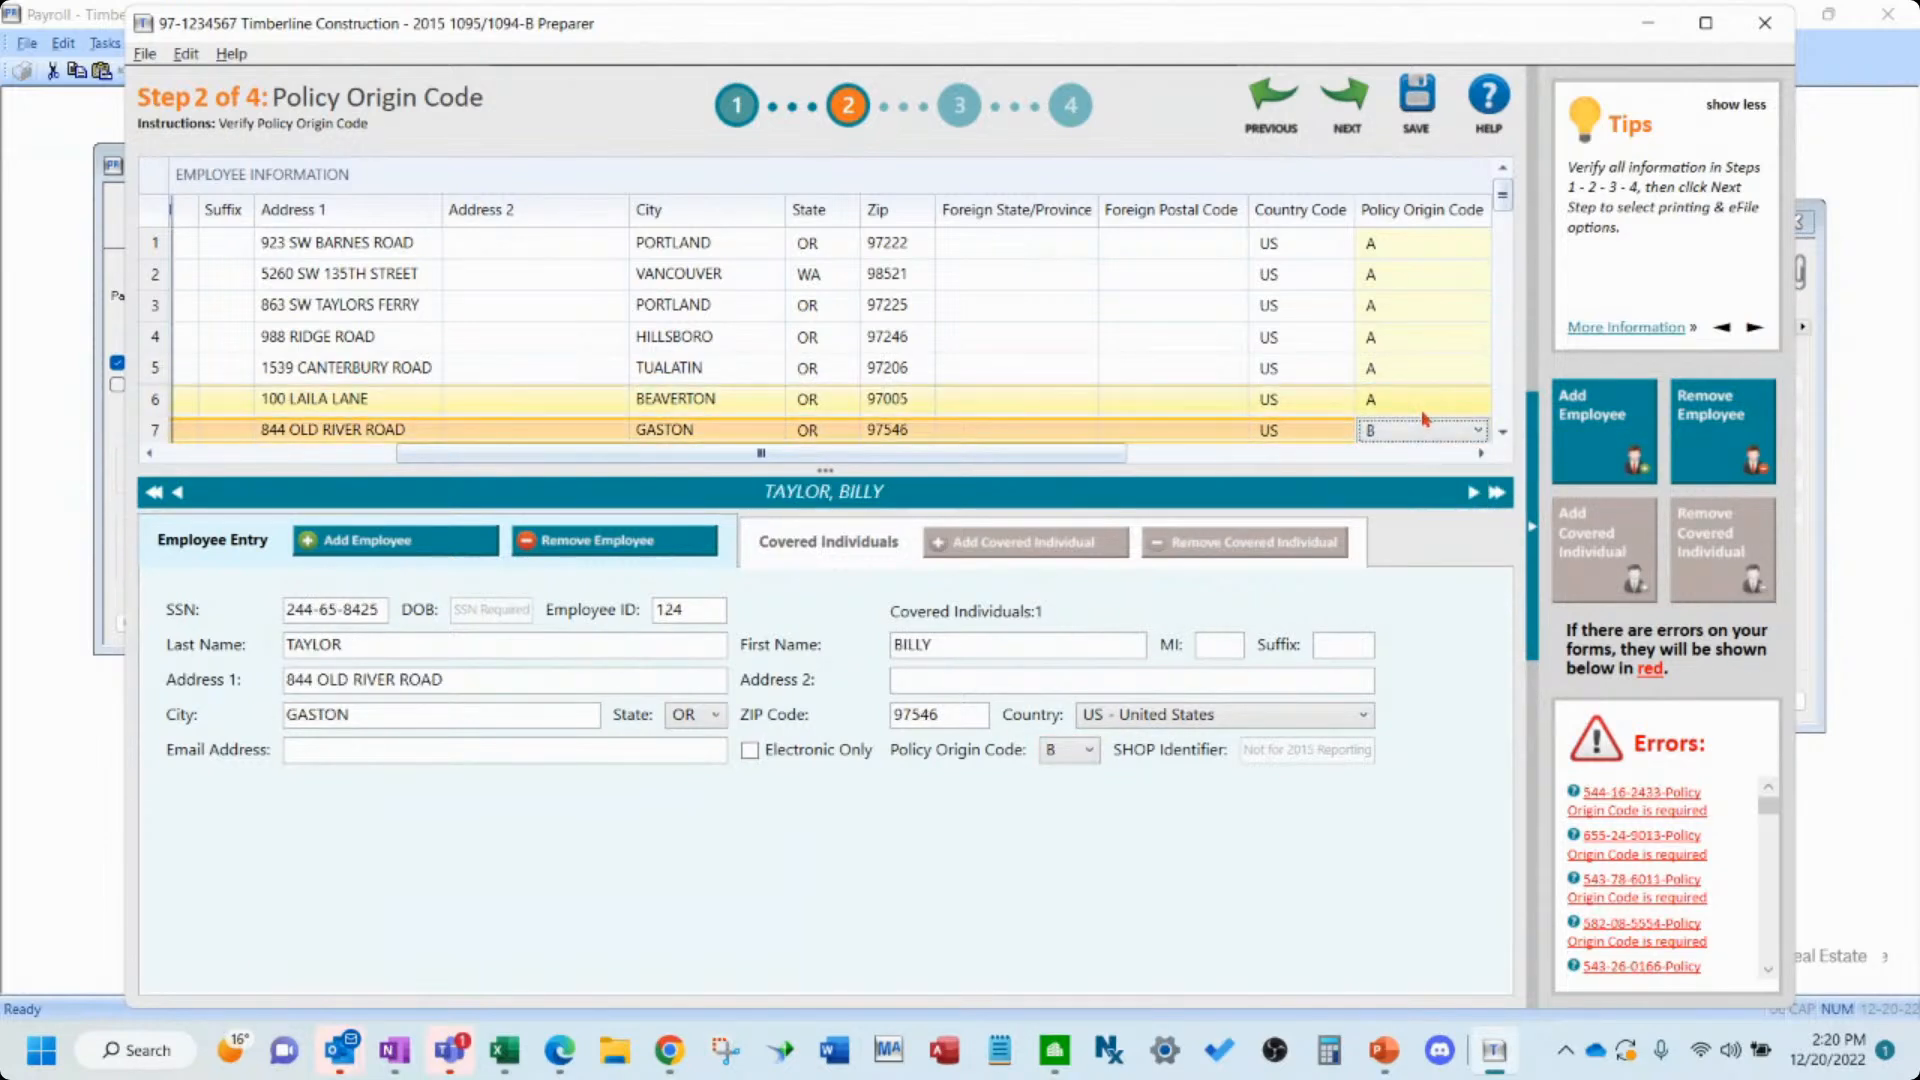
- Set the Policy Origin Code to A for the eighth, ninth and tenth employees
{"action": "left_click", "coordinate": [1502, 431]}
{"action": "left_click", "coordinate": [1503, 431]}
{"action": "left_click", "coordinate": [1418, 305]}
{"action": "left_click", "coordinate": [1418, 309]}
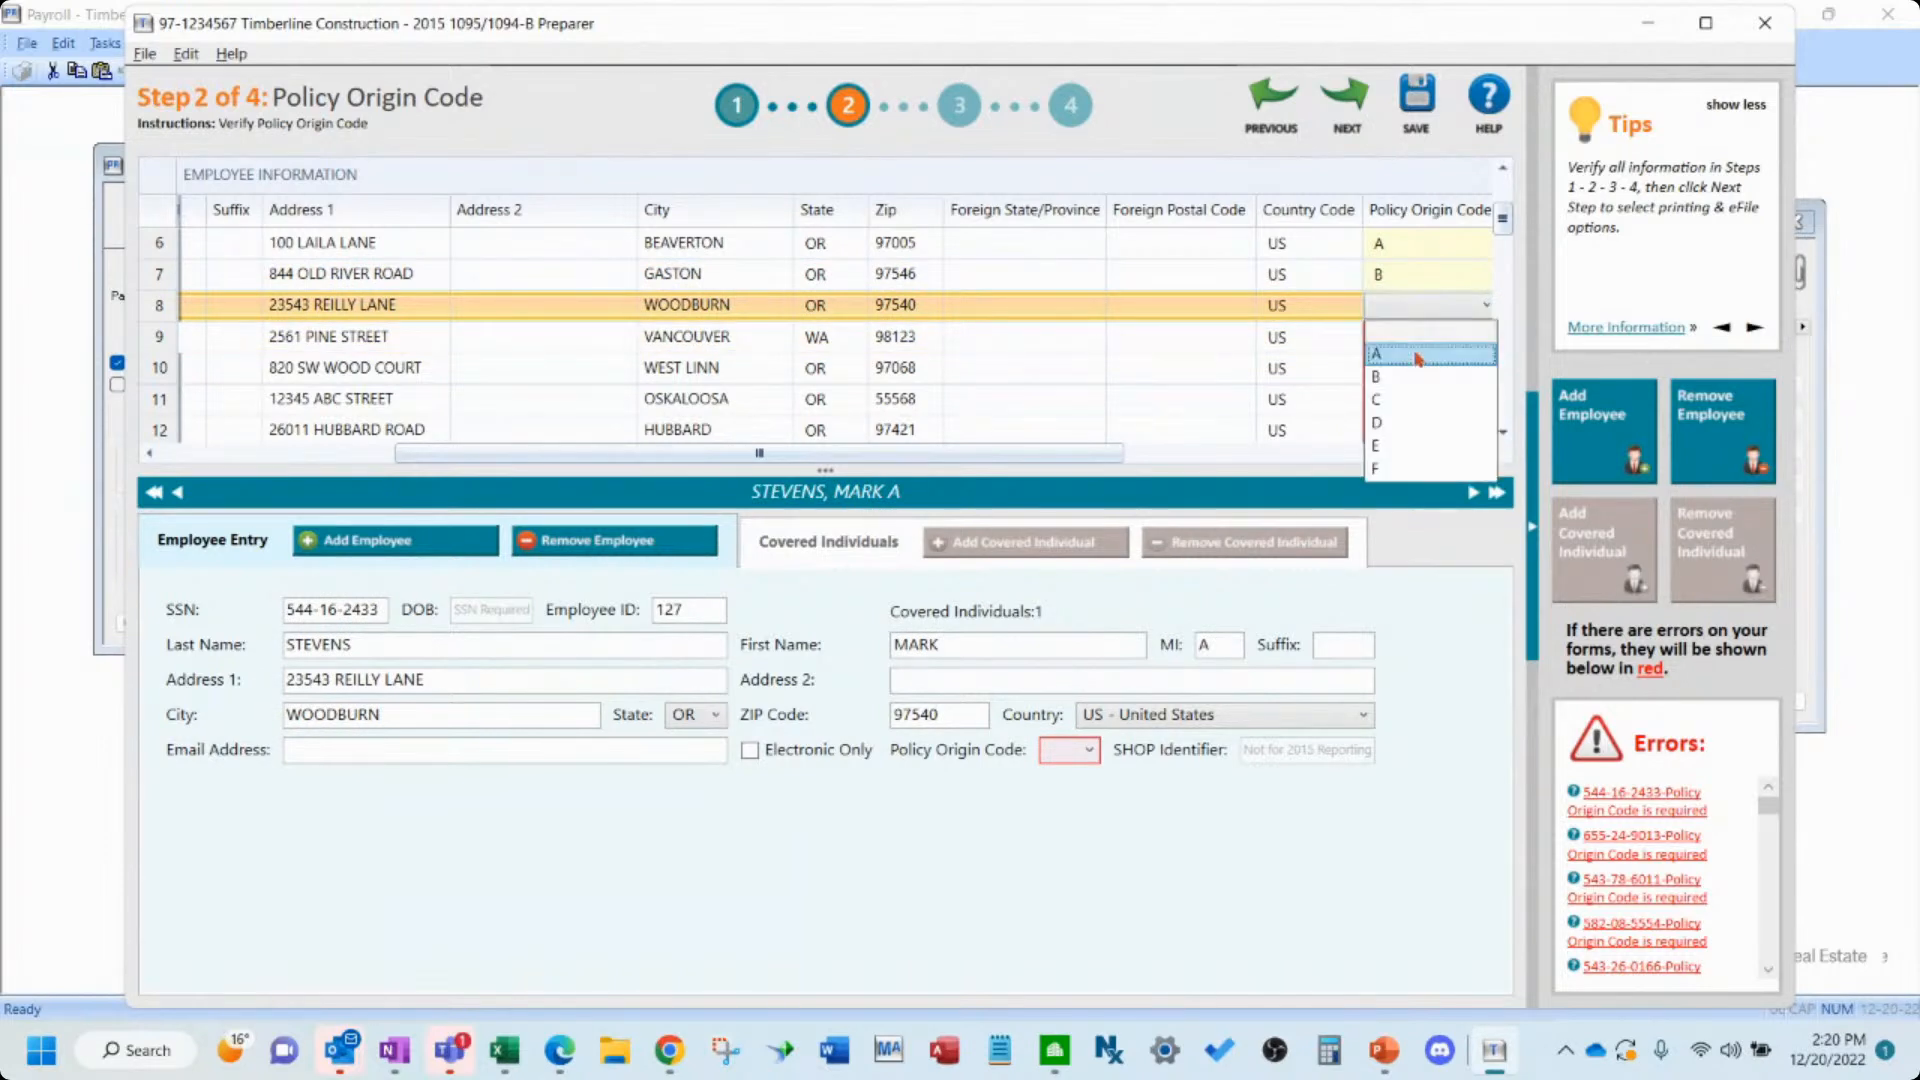
{"action": "left_click", "coordinate": [1418, 354]}
{"action": "left_click", "coordinate": [1418, 339]}
{"action": "left_click", "coordinate": [1410, 342]}
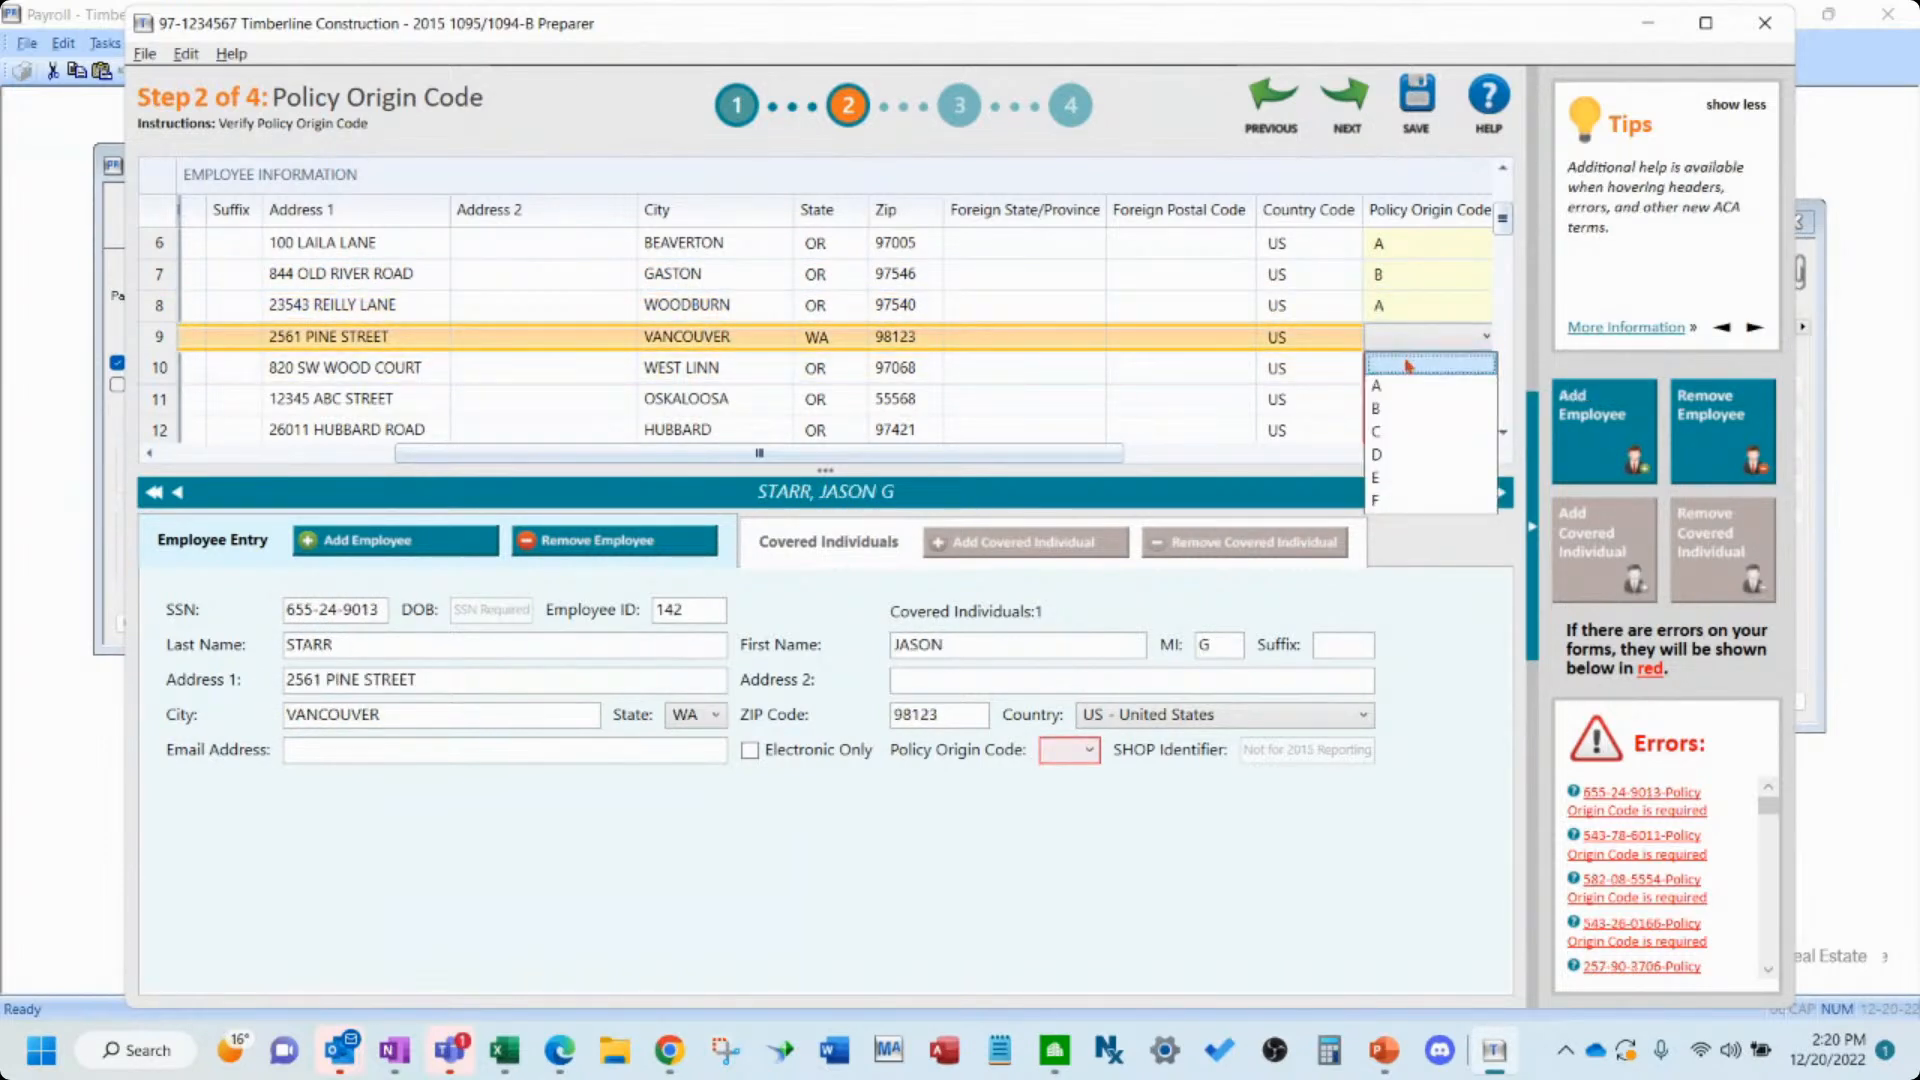
{"action": "left_click", "coordinate": [1404, 385]}
{"action": "left_click", "coordinate": [1401, 370]}
{"action": "left_click", "coordinate": [1401, 370]}
{"action": "left_click", "coordinate": [1401, 390]}
{"action": "left_click", "coordinate": [1401, 400]}
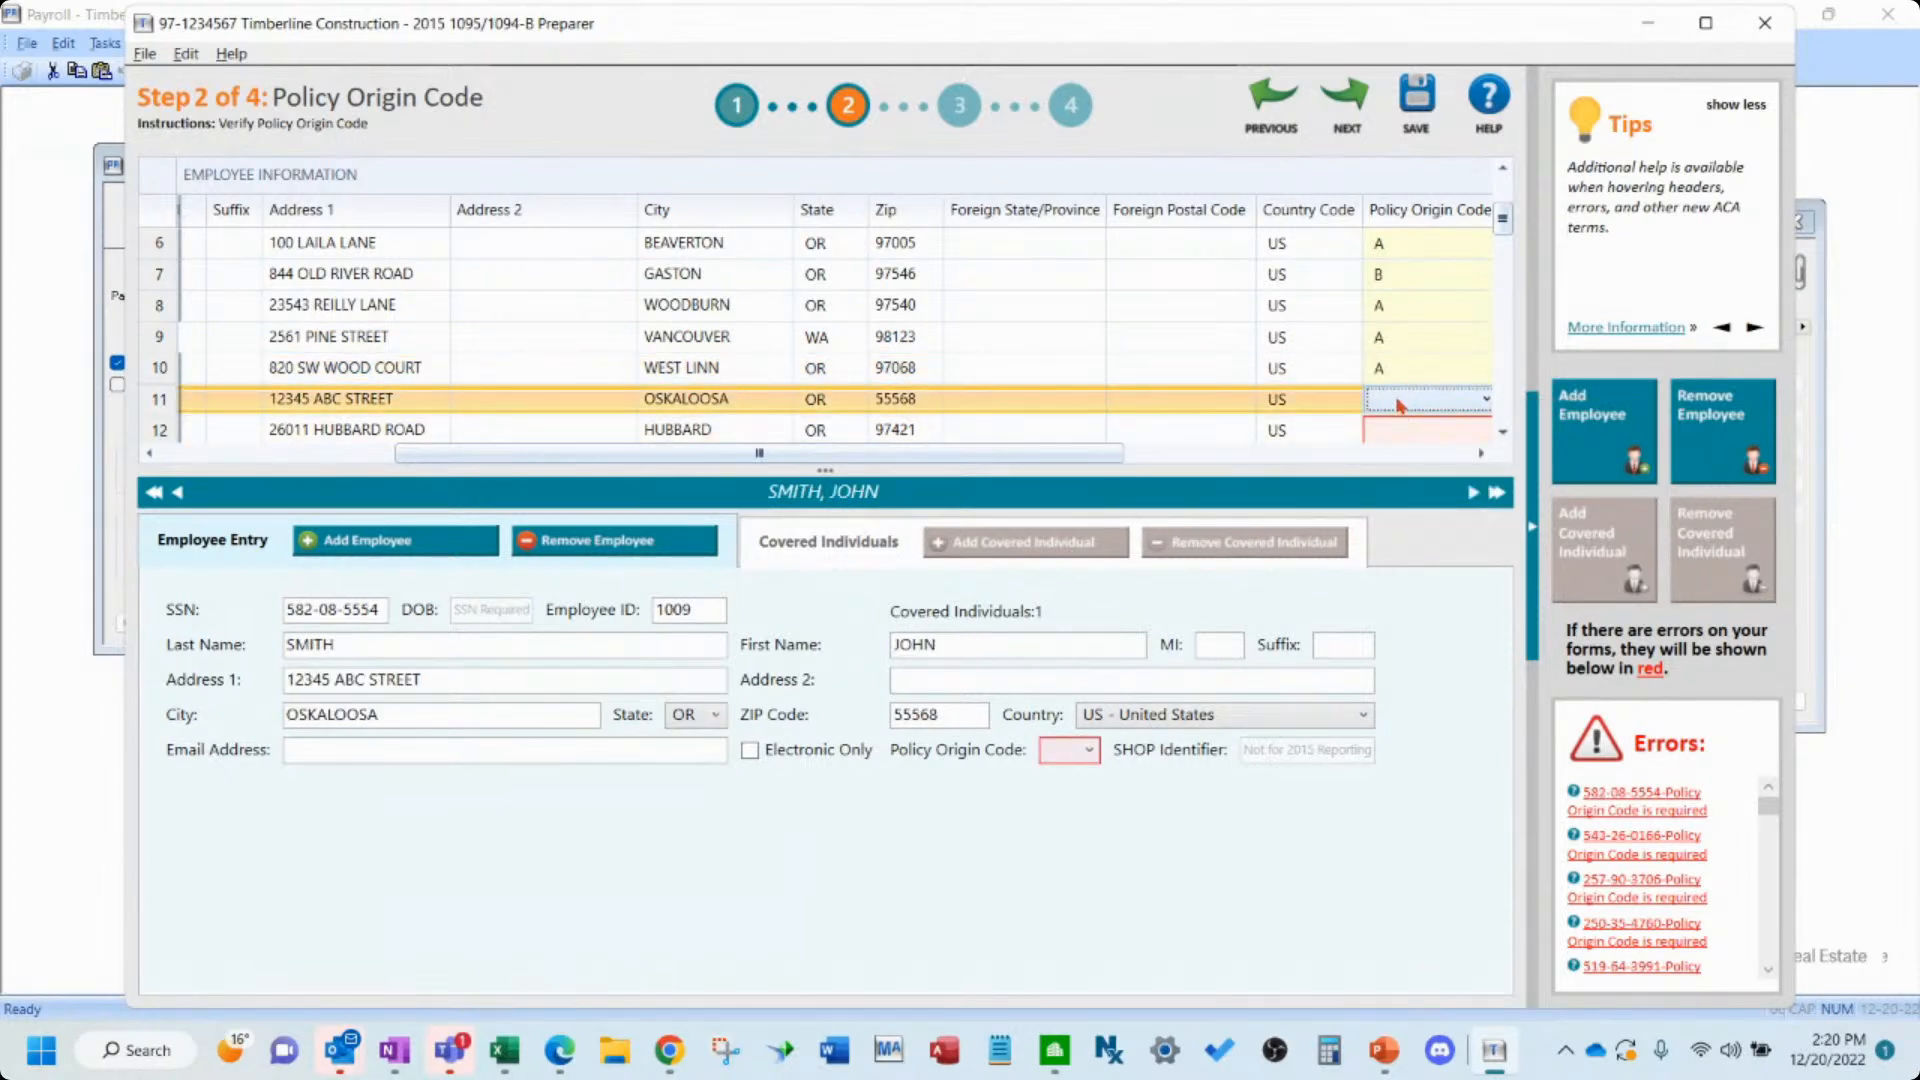
- Set the Policy Origin Code to A for employees 11 through 13
{"action": "left_click", "coordinate": [1399, 400]}
{"action": "left_click", "coordinate": [1403, 445]}
{"action": "left_click", "coordinate": [1405, 429]}
{"action": "scroll", "coordinate": [1497, 436], "scroll_direction": "down", "scroll_amount": 5}
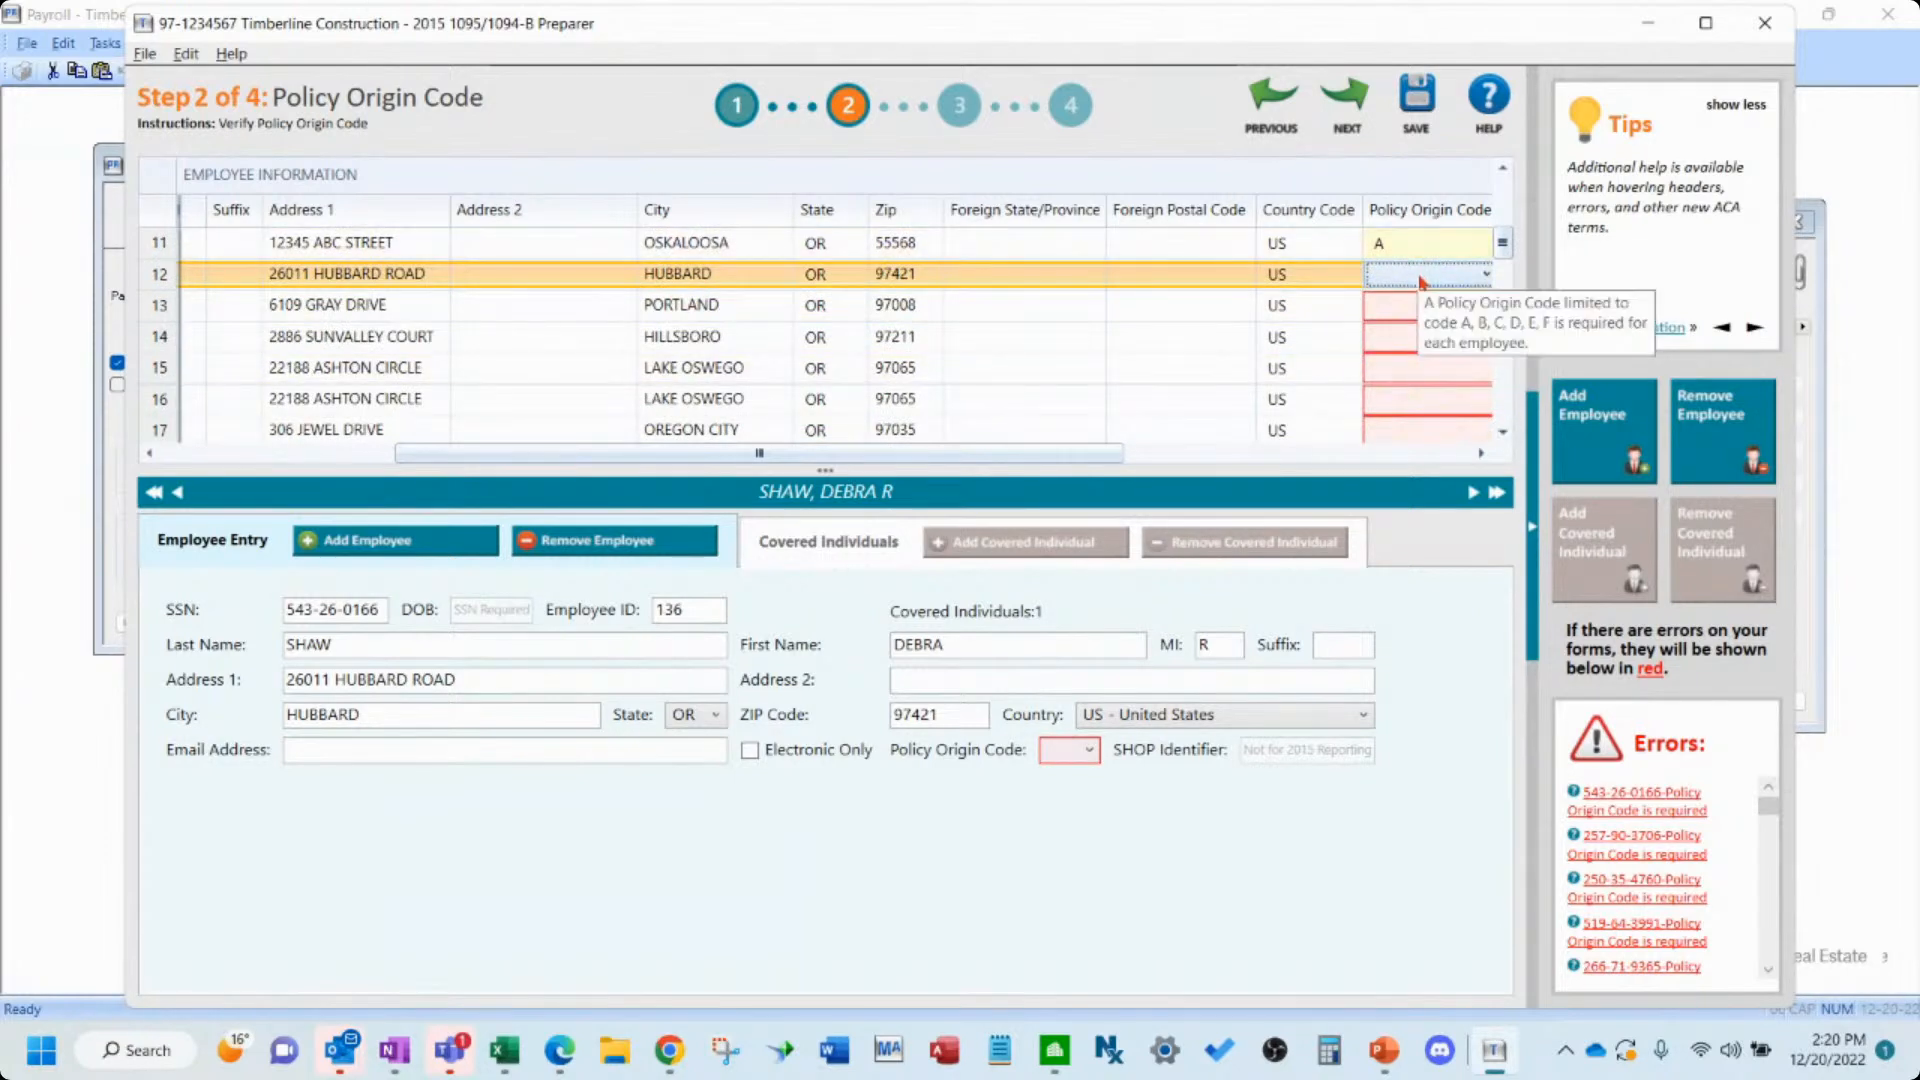
{"action": "left_click", "coordinate": [1418, 280]}
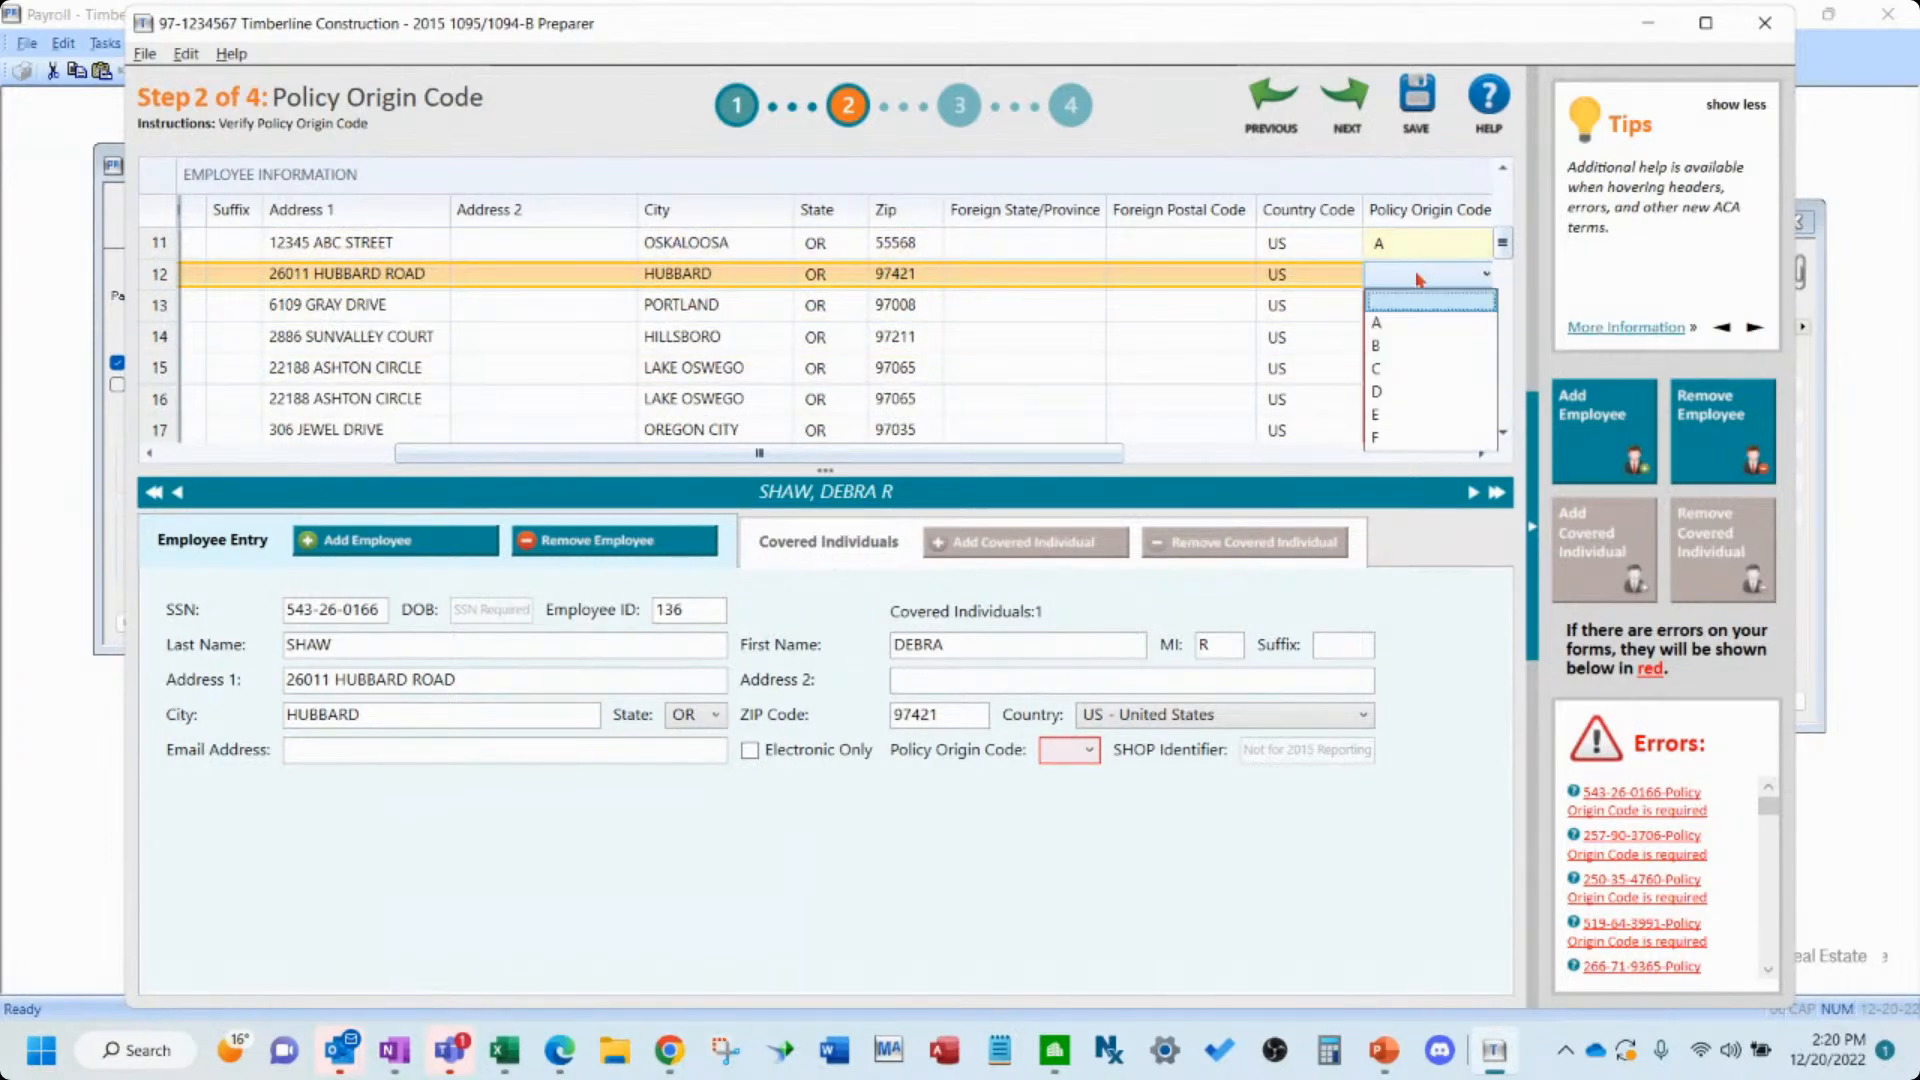
{"action": "left_click", "coordinate": [1377, 340]}
{"action": "left_click", "coordinate": [1398, 316]}
{"action": "left_click", "coordinate": [1398, 316]}
{"action": "left_click", "coordinate": [1390, 345]}
{"action": "left_click", "coordinate": [1398, 337]}
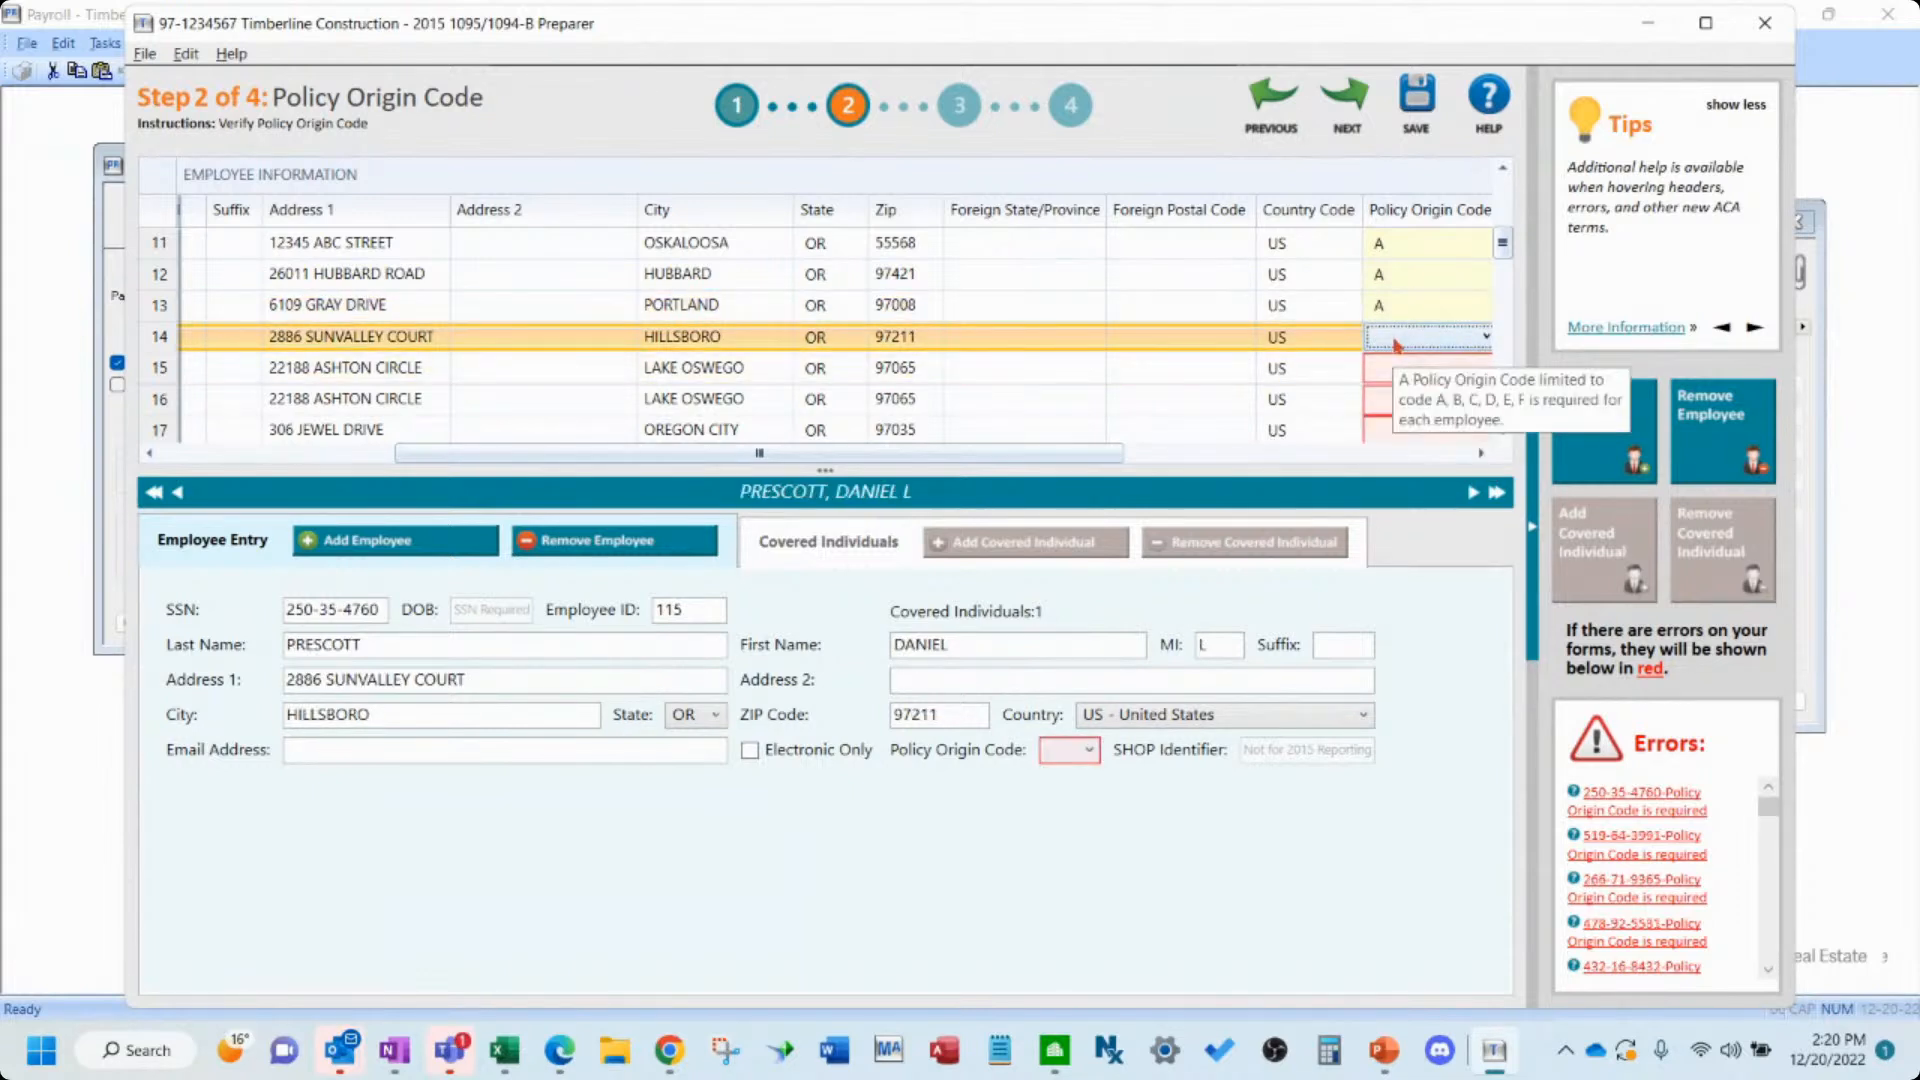
- Set the Policy Origin Code to A for employees 14 through 16
{"action": "left_click", "coordinate": [1397, 340]}
{"action": "left_click", "coordinate": [1398, 372]}
{"action": "left_click", "coordinate": [1398, 376]}
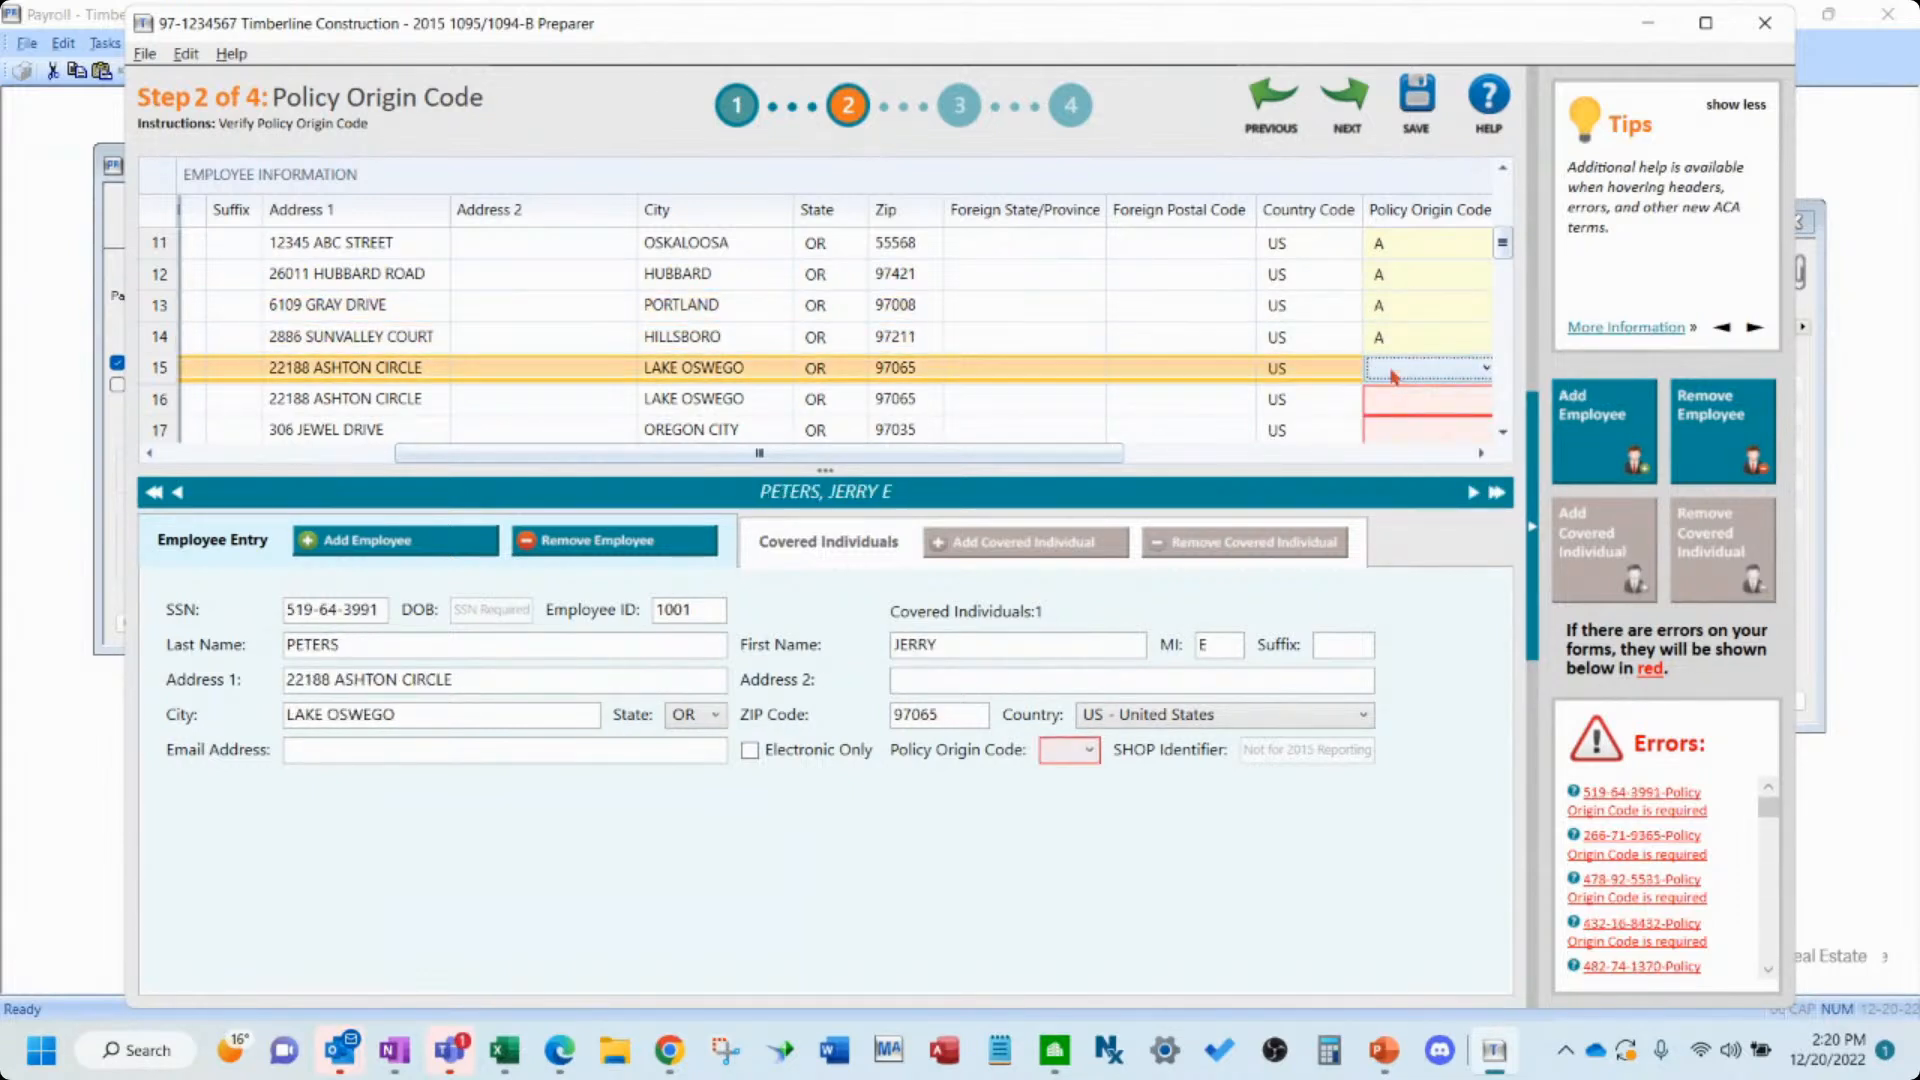
{"action": "left_click", "coordinate": [1392, 375]}
{"action": "left_click", "coordinate": [1397, 405]}
{"action": "left_click", "coordinate": [1398, 405]}
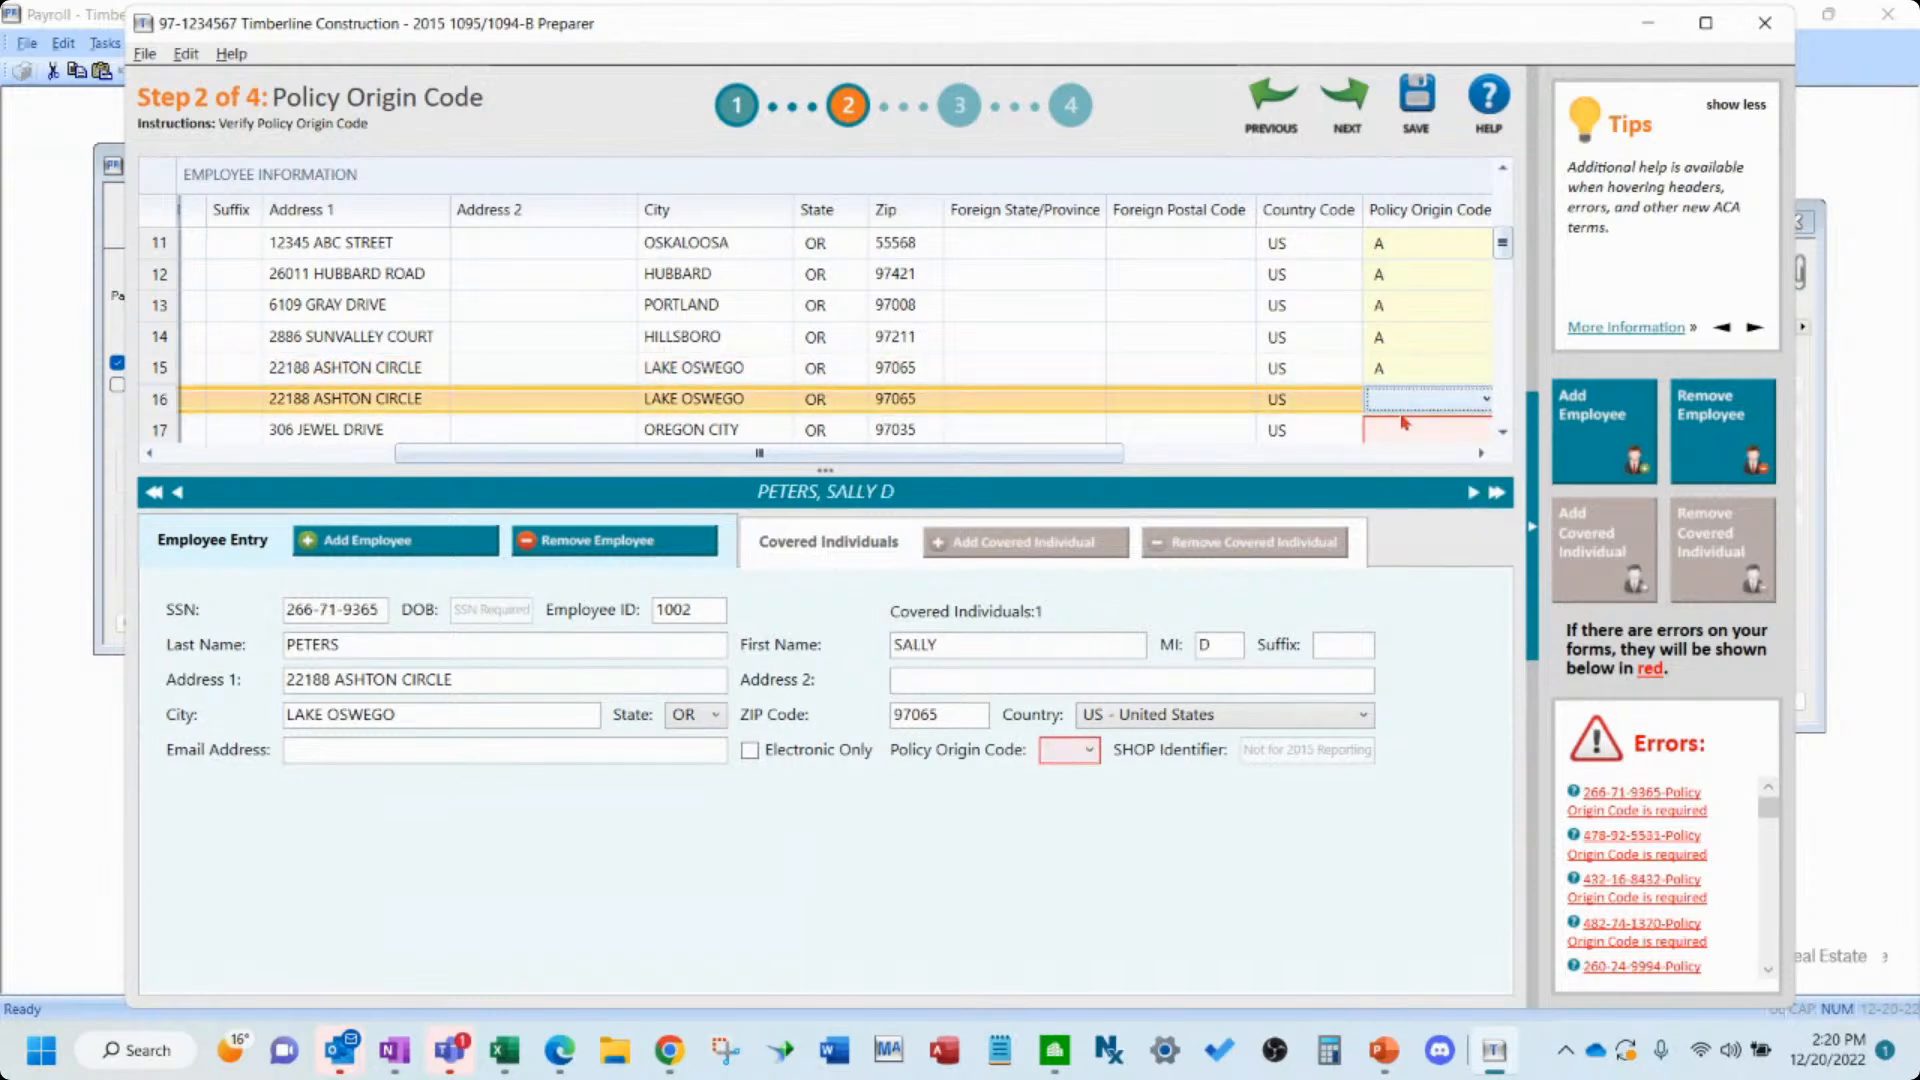
{"action": "left_click", "coordinate": [1403, 415]}
{"action": "left_click", "coordinate": [1405, 461]}
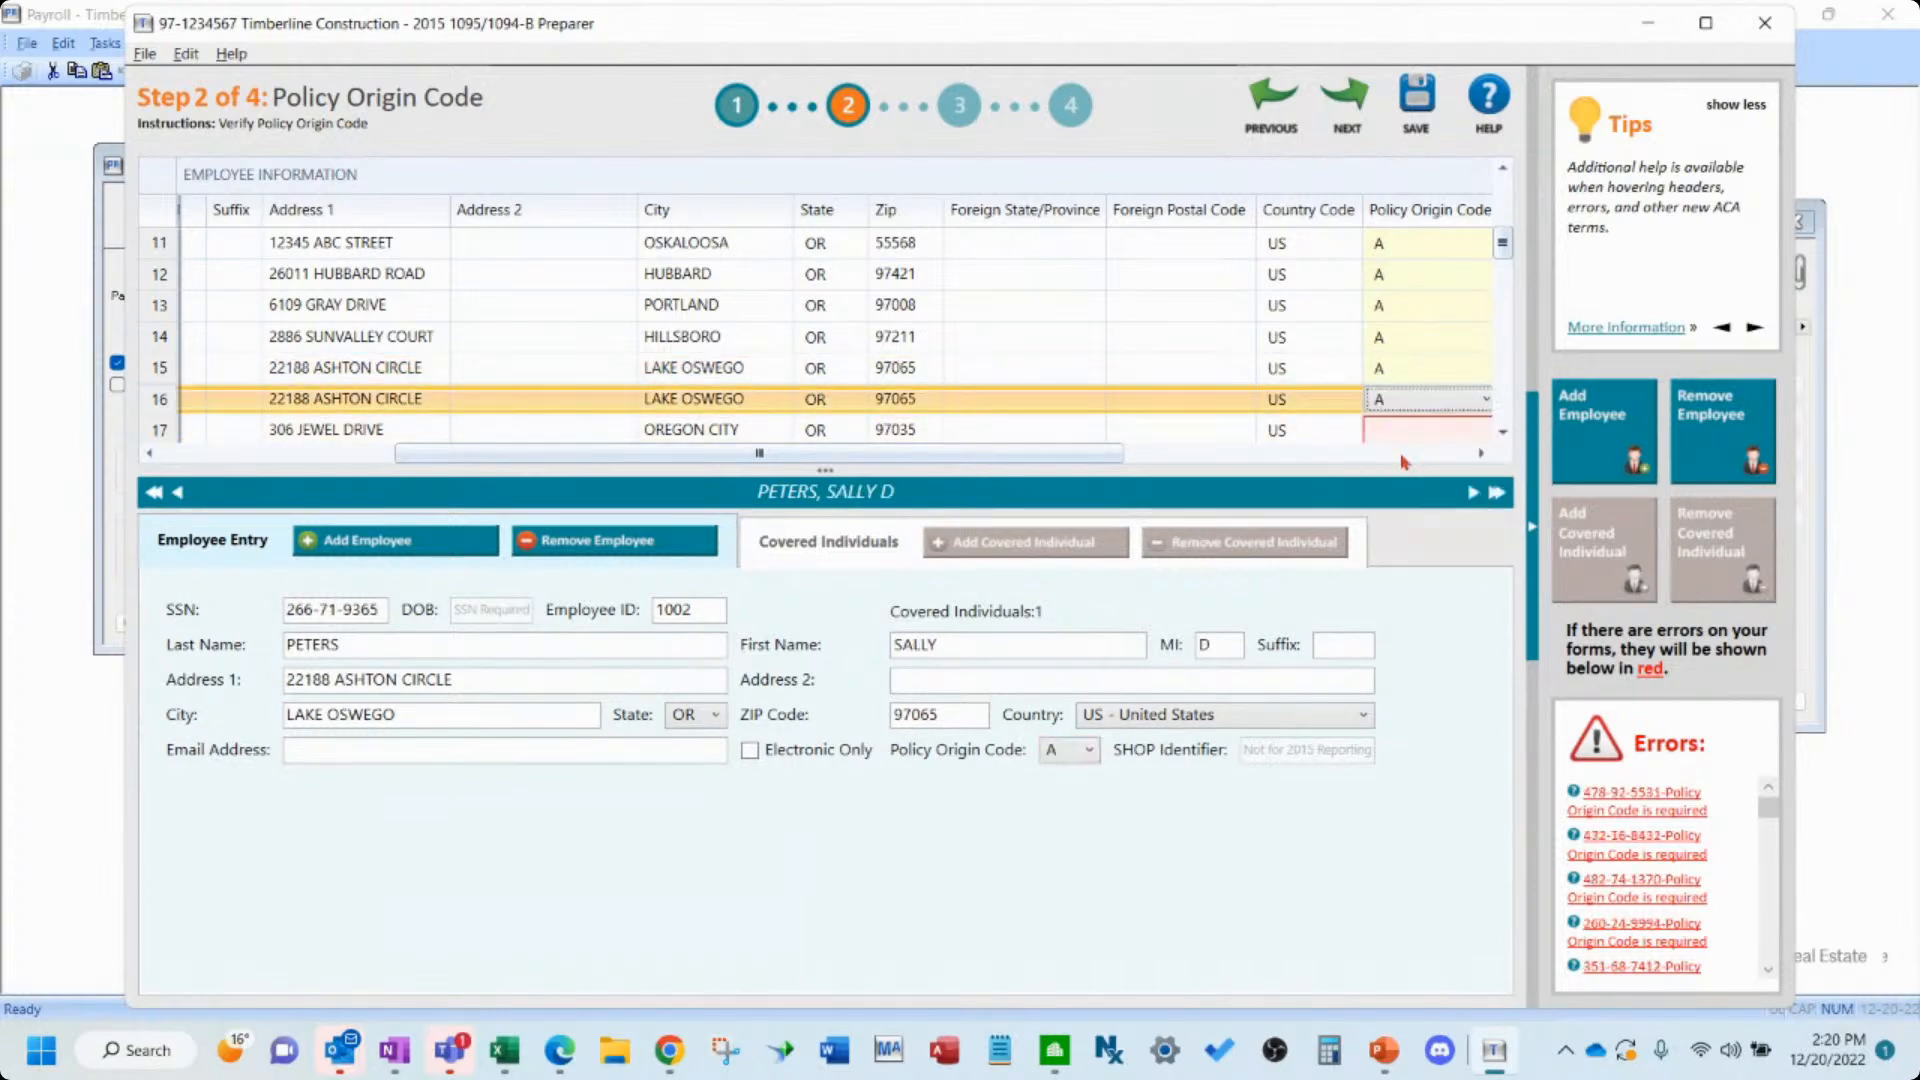
- Set the Policy Origin Code to A for employees 17 and 18
{"action": "left_click", "coordinate": [1502, 432]}
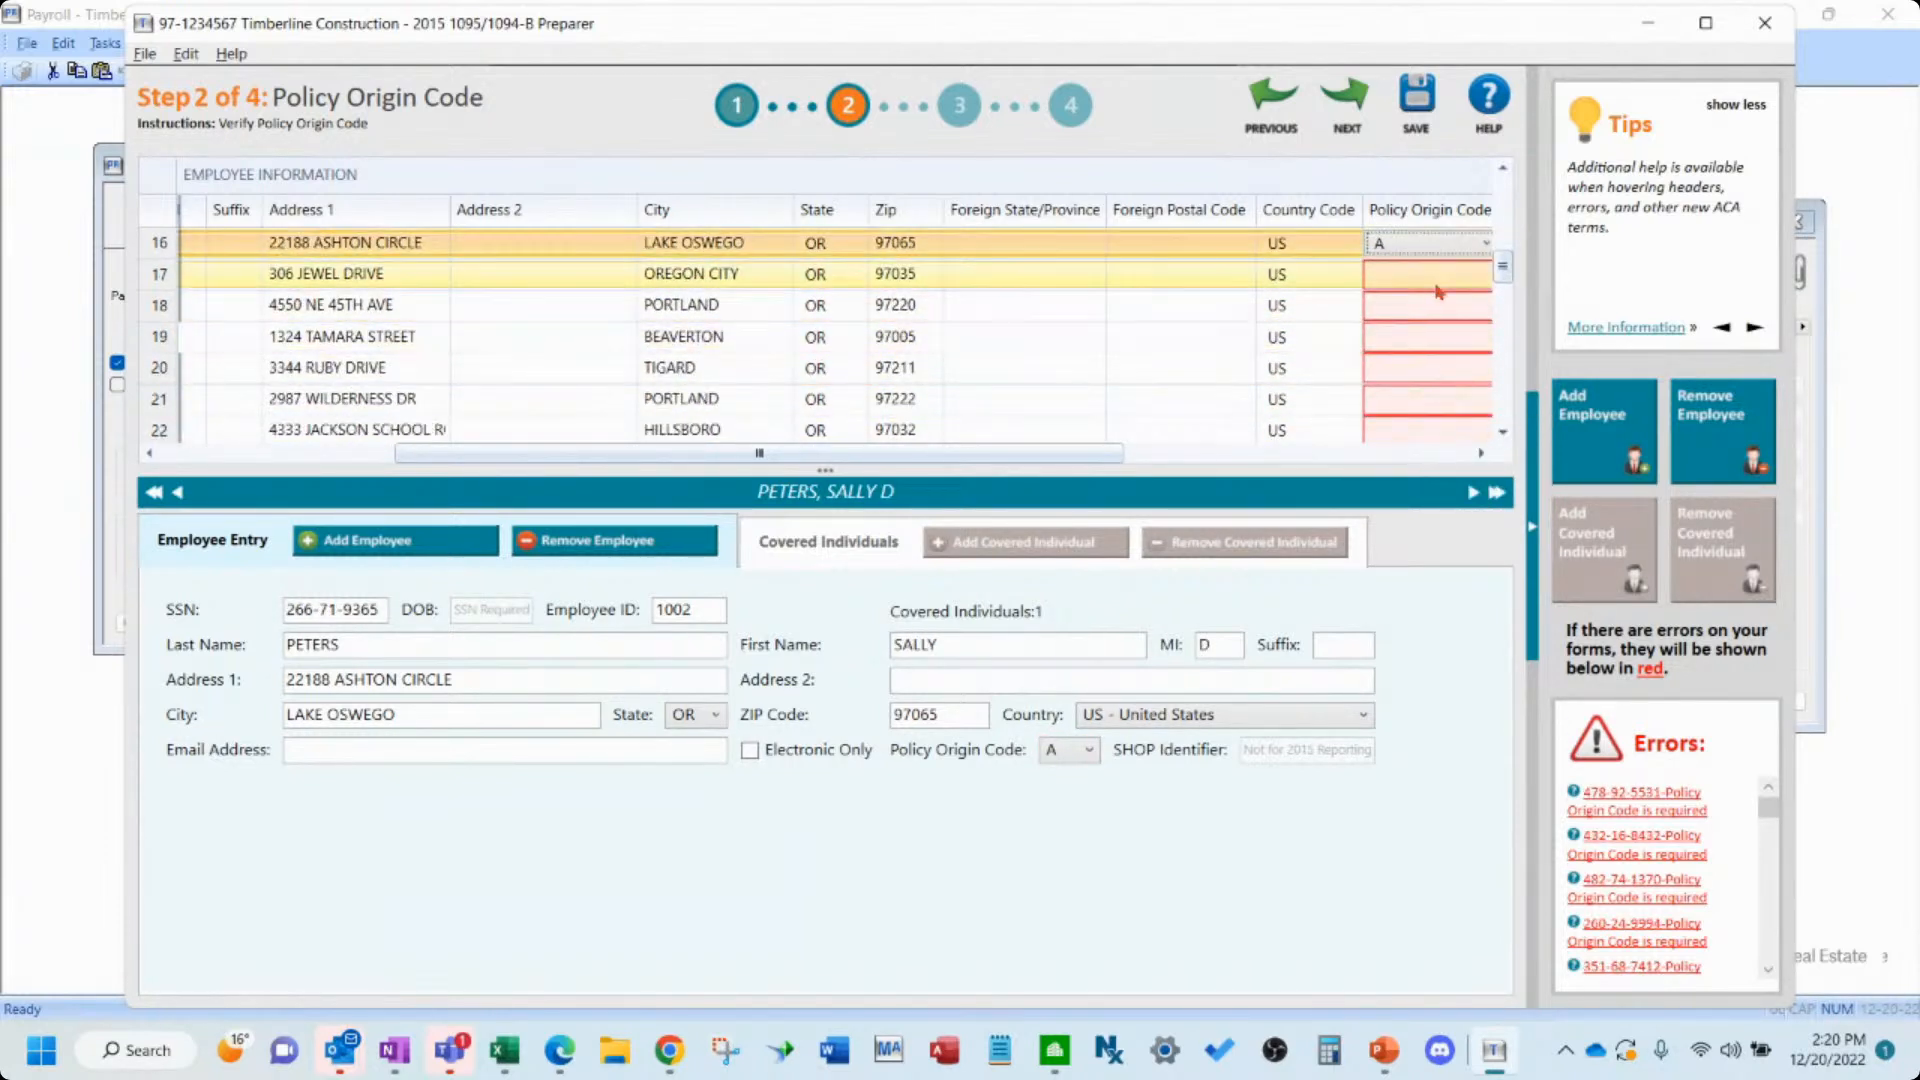
{"action": "left_click", "coordinate": [1427, 276]}
{"action": "left_click", "coordinate": [1427, 281]}
{"action": "left_click", "coordinate": [1405, 313]}
{"action": "left_click", "coordinate": [1405, 313]}
{"action": "left_click", "coordinate": [1403, 311]}
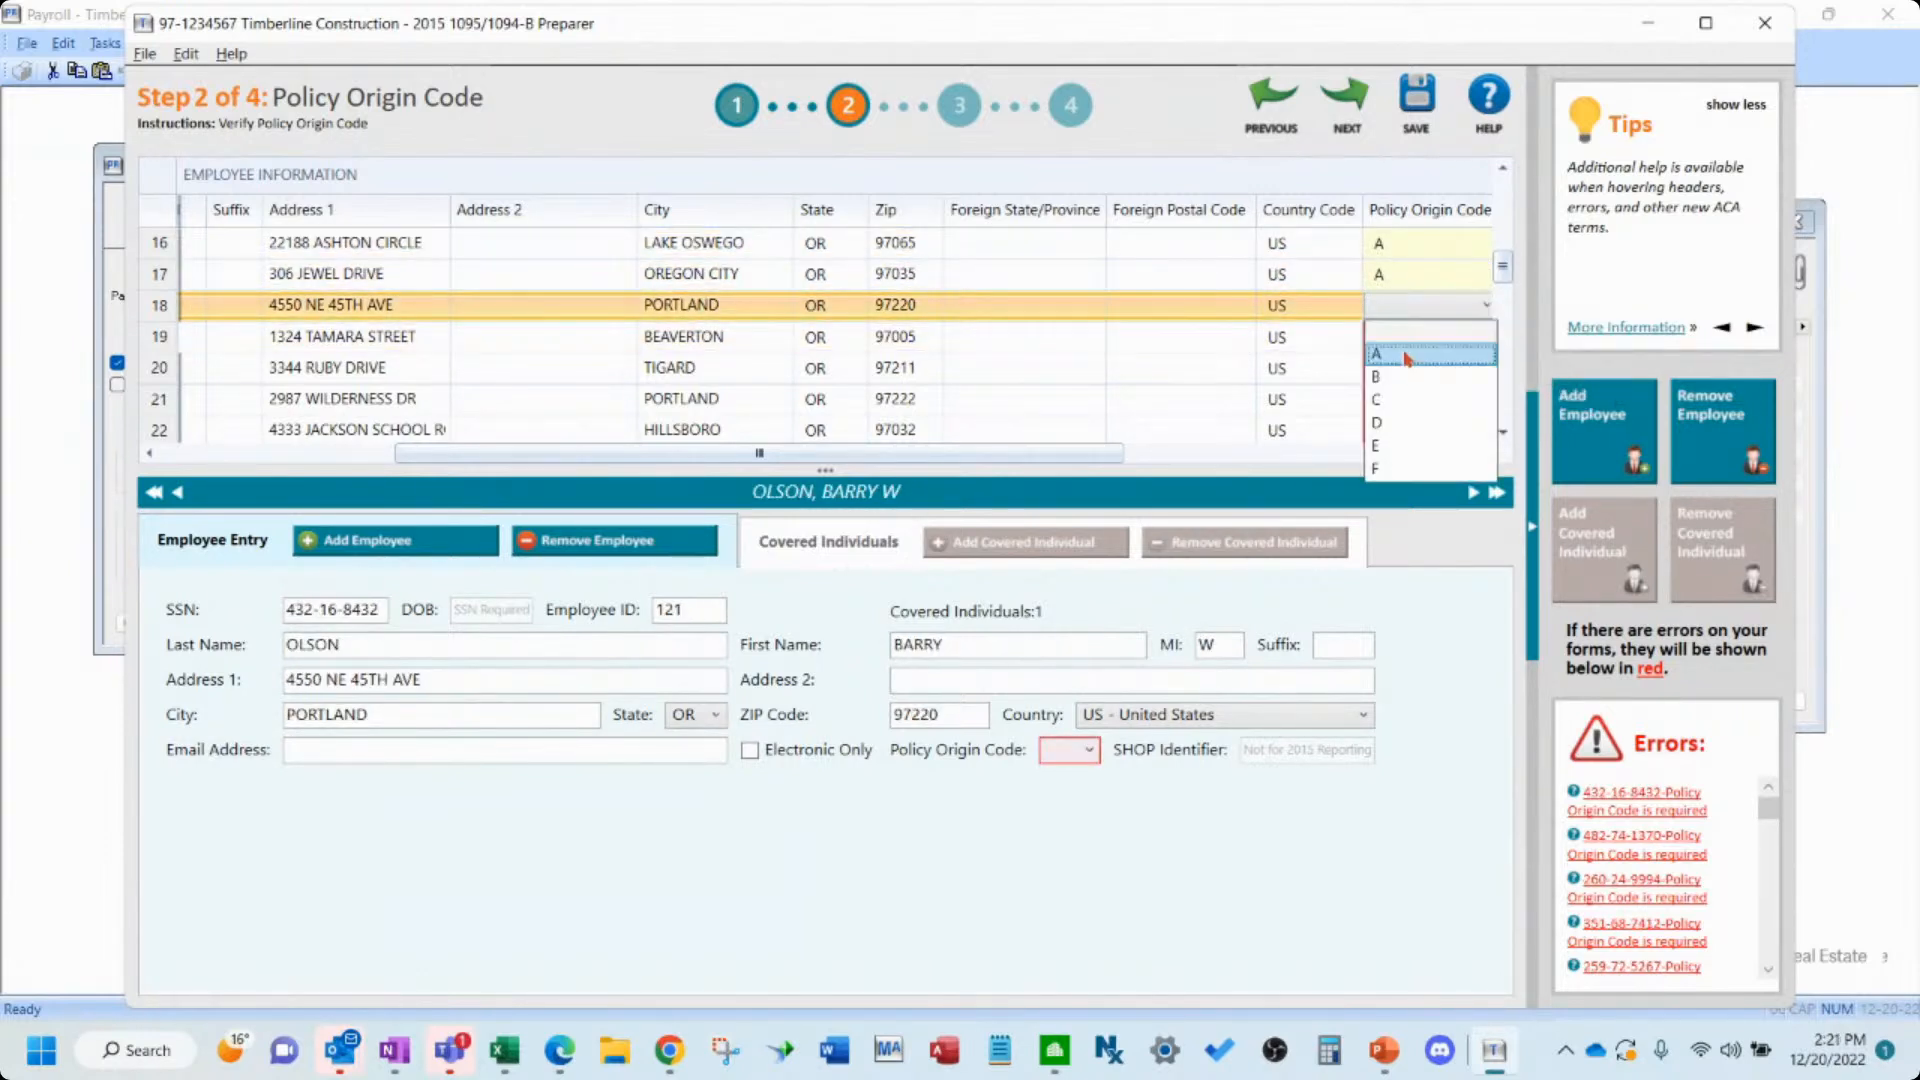
{"action": "left_click", "coordinate": [1408, 354]}
{"action": "left_click", "coordinate": [1411, 336]}
{"action": "left_click", "coordinate": [1412, 340]}
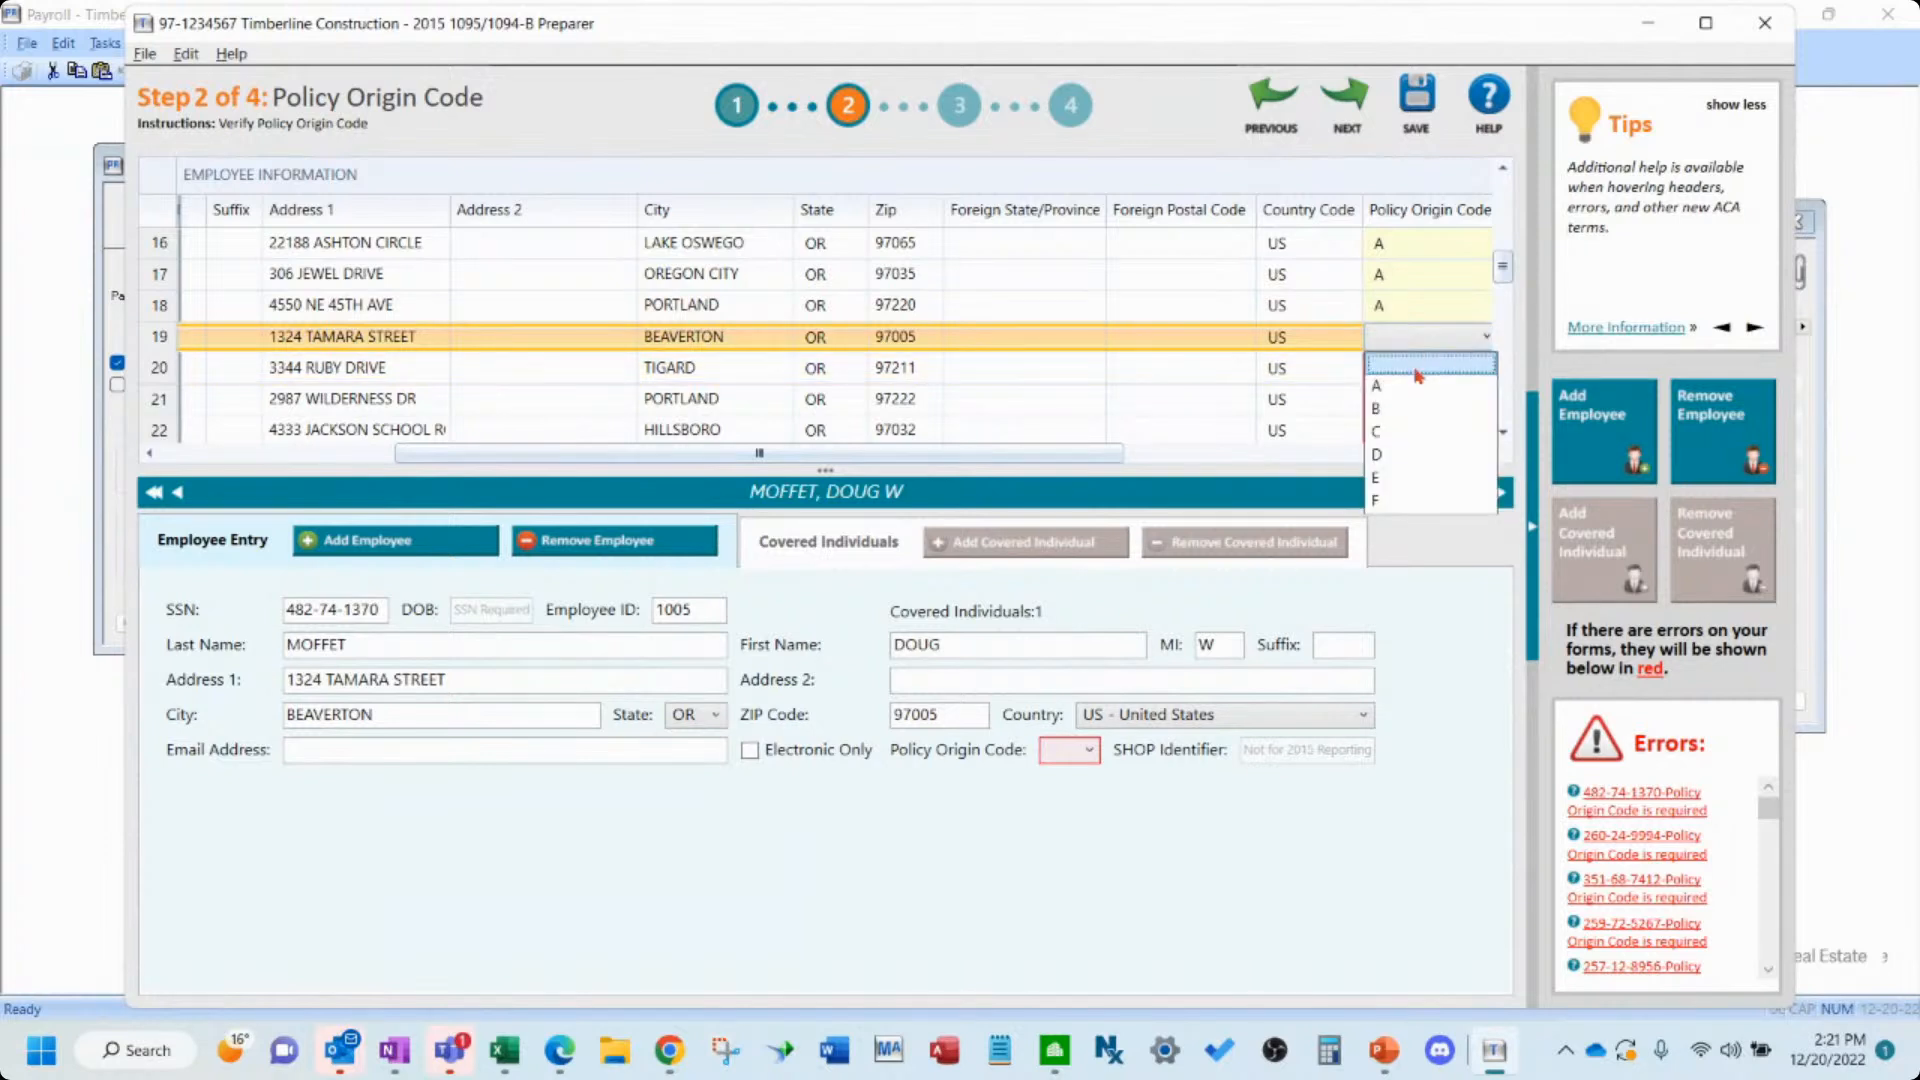
- Set the Policy Origin Code to A for employees 19 through 21
{"action": "left_click", "coordinate": [1415, 366]}
{"action": "left_click", "coordinate": [1414, 366]}
{"action": "left_click", "coordinate": [1414, 368]}
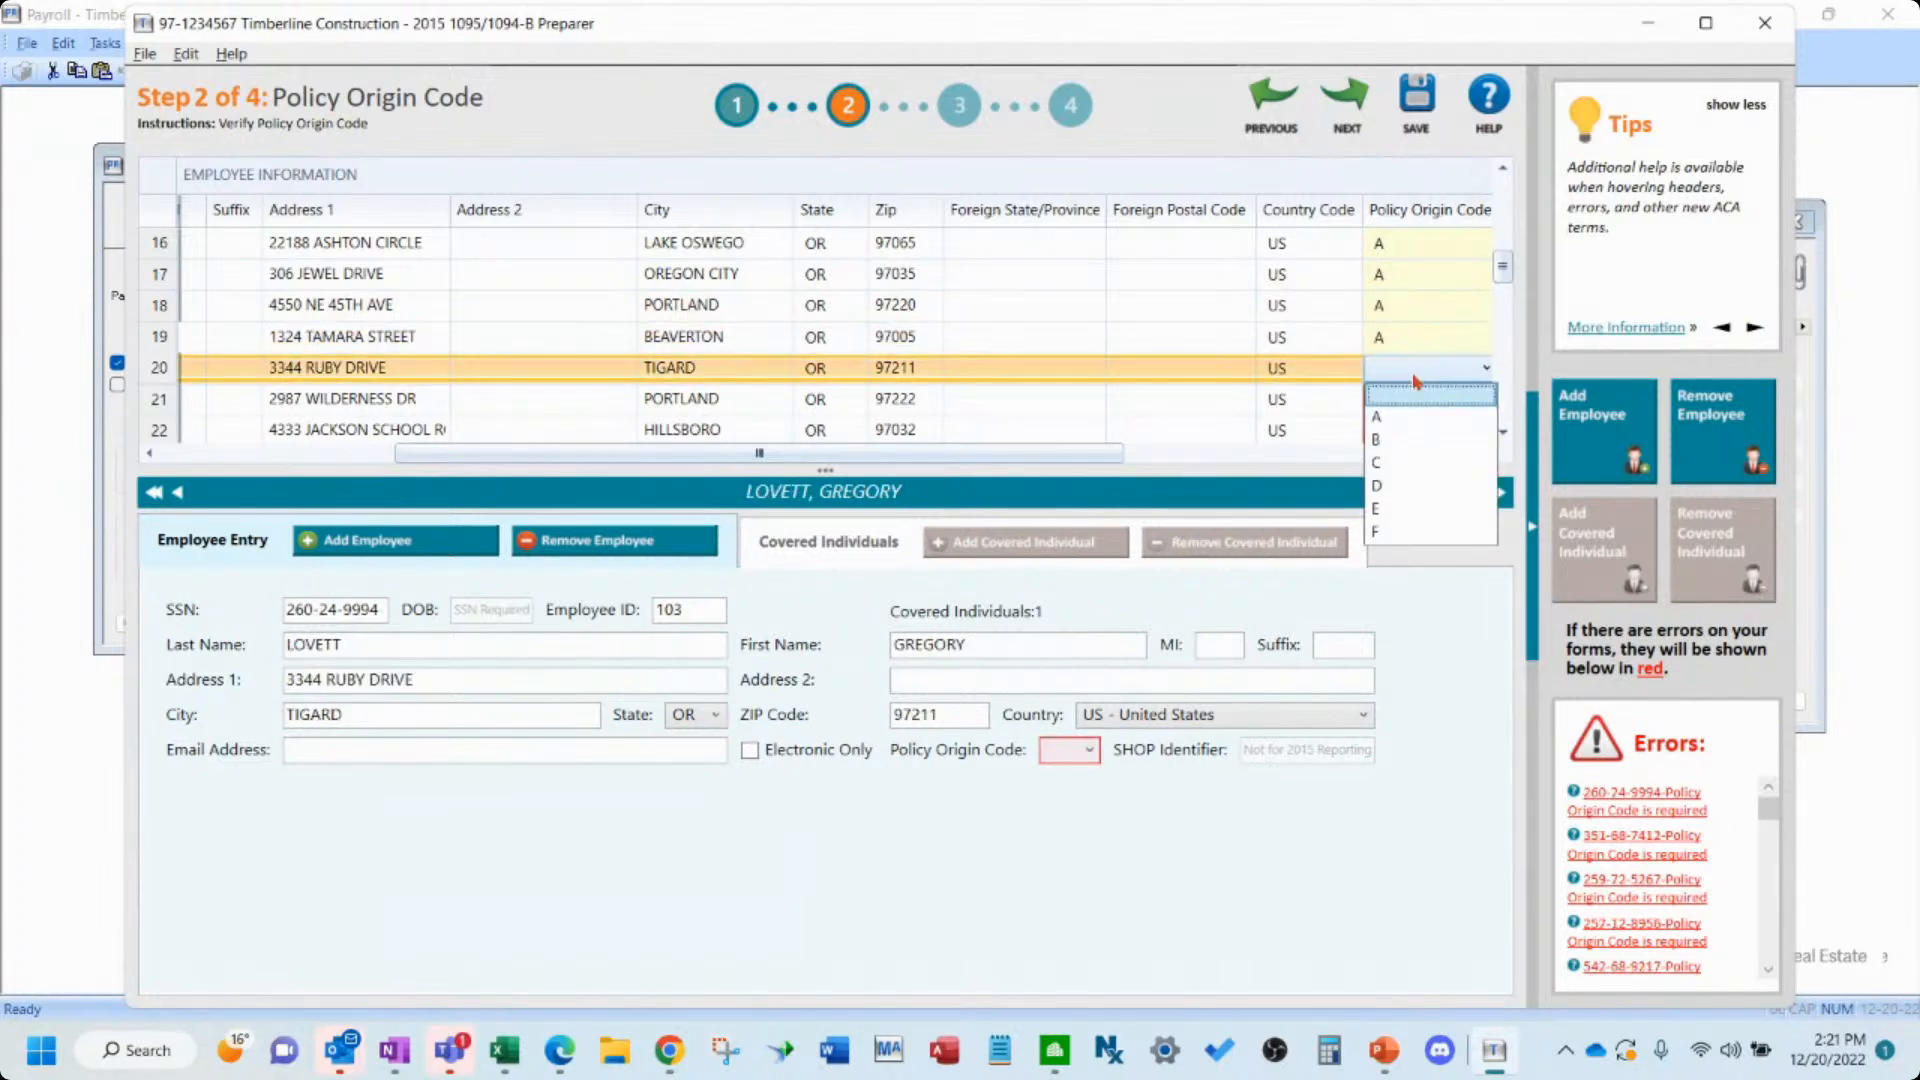
{"action": "left_click", "coordinate": [1412, 394]}
{"action": "left_click", "coordinate": [1413, 398]}
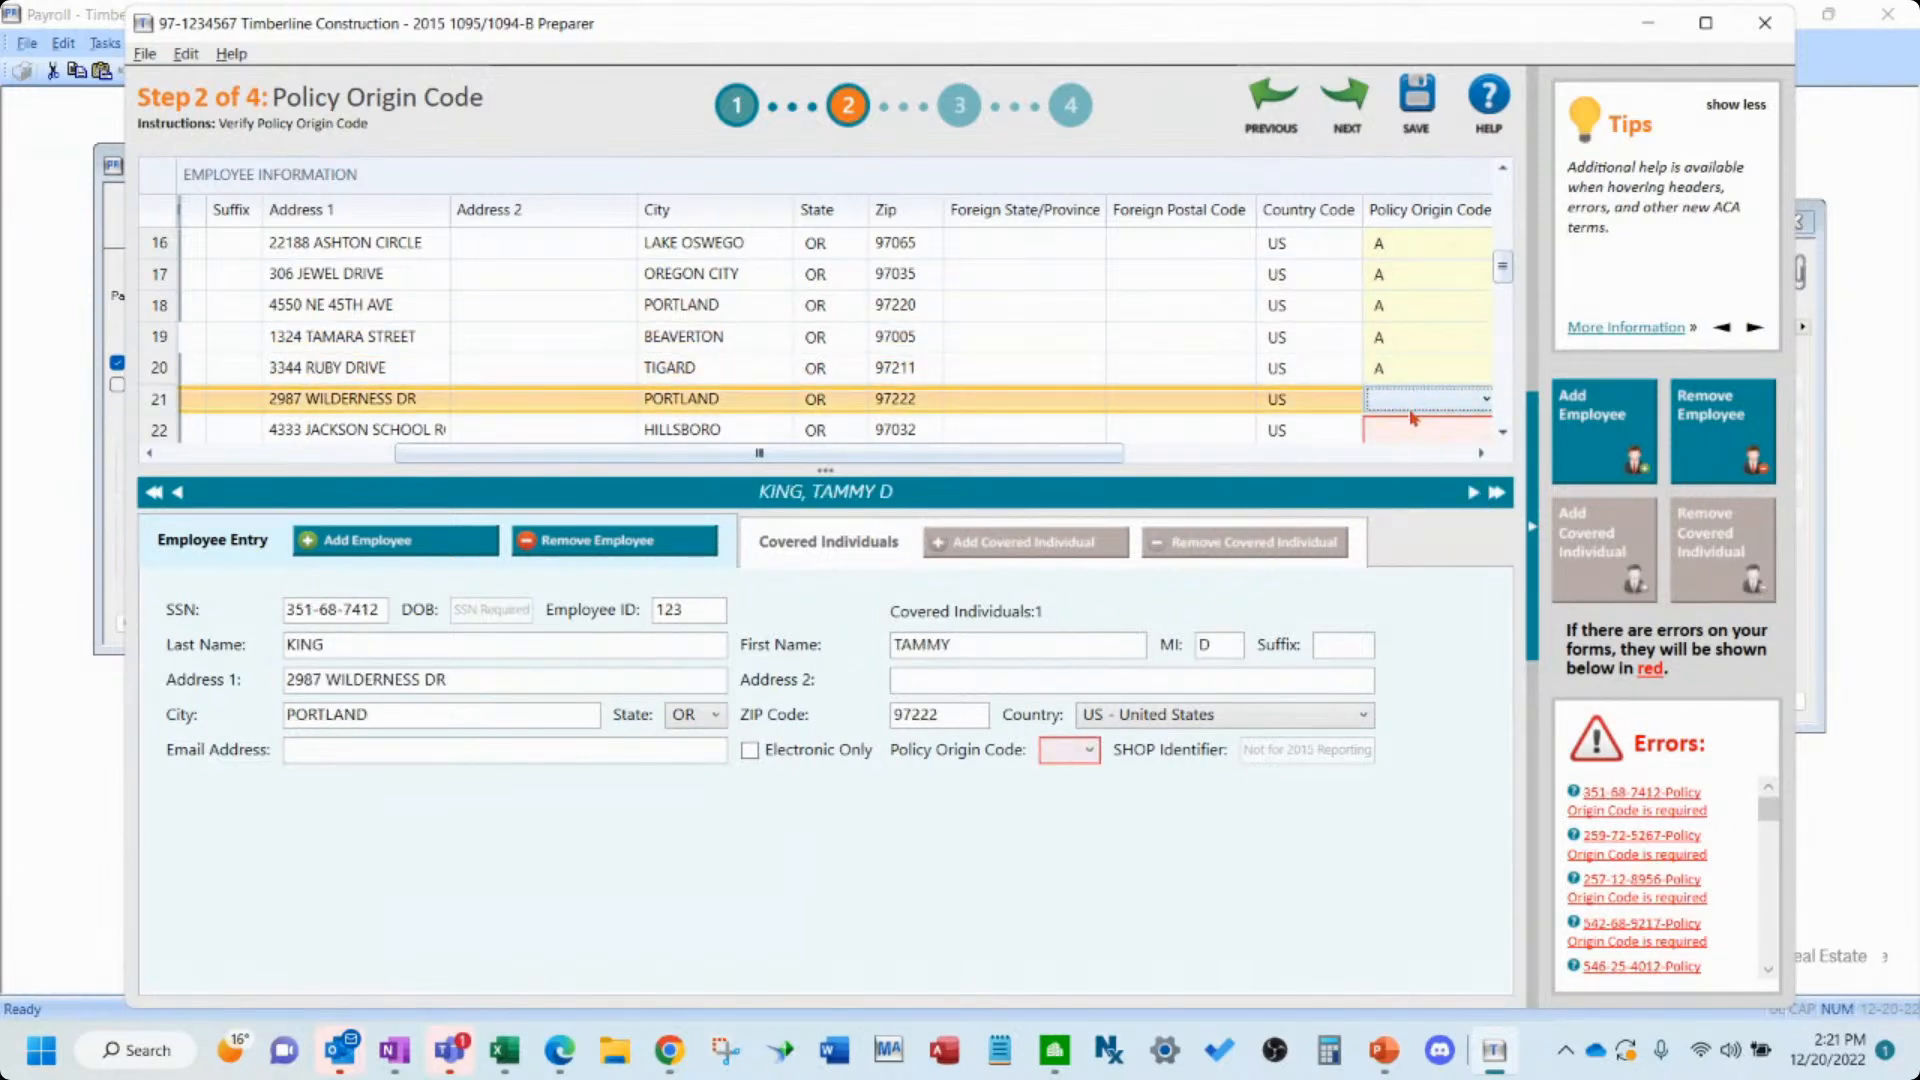
{"action": "left_click", "coordinate": [1414, 403]}
{"action": "left_click", "coordinate": [1414, 450]}
{"action": "left_click", "coordinate": [1417, 430]}
- Set the Policy Origin Code to A for employees 22 through 24
{"action": "left_click", "coordinate": [1503, 432]}
{"action": "left_click", "coordinate": [1503, 432]}
{"action": "left_click", "coordinate": [1503, 432]}
{"action": "left_click", "coordinate": [1503, 432]}
{"action": "left_click", "coordinate": [1432, 308]}
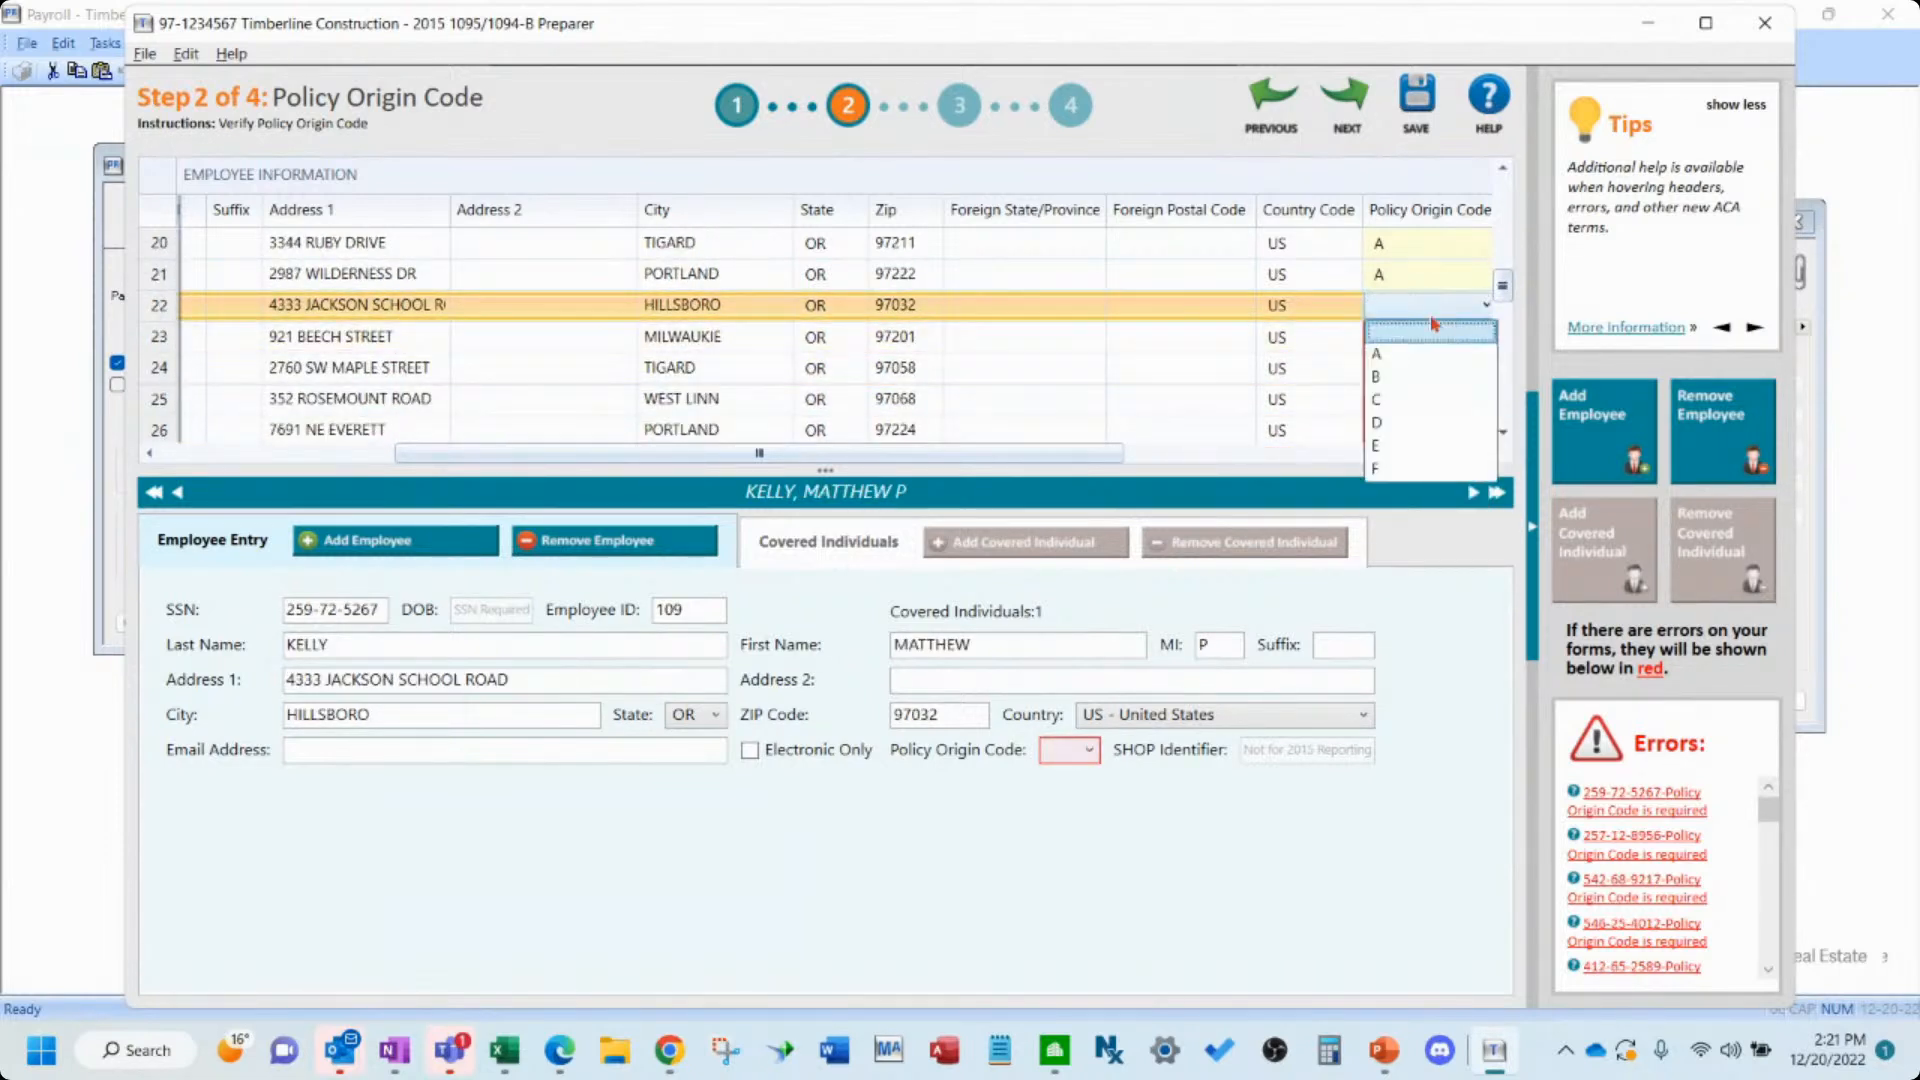
{"action": "left_click", "coordinate": [1415, 352]}
{"action": "left_click", "coordinate": [1412, 342]}
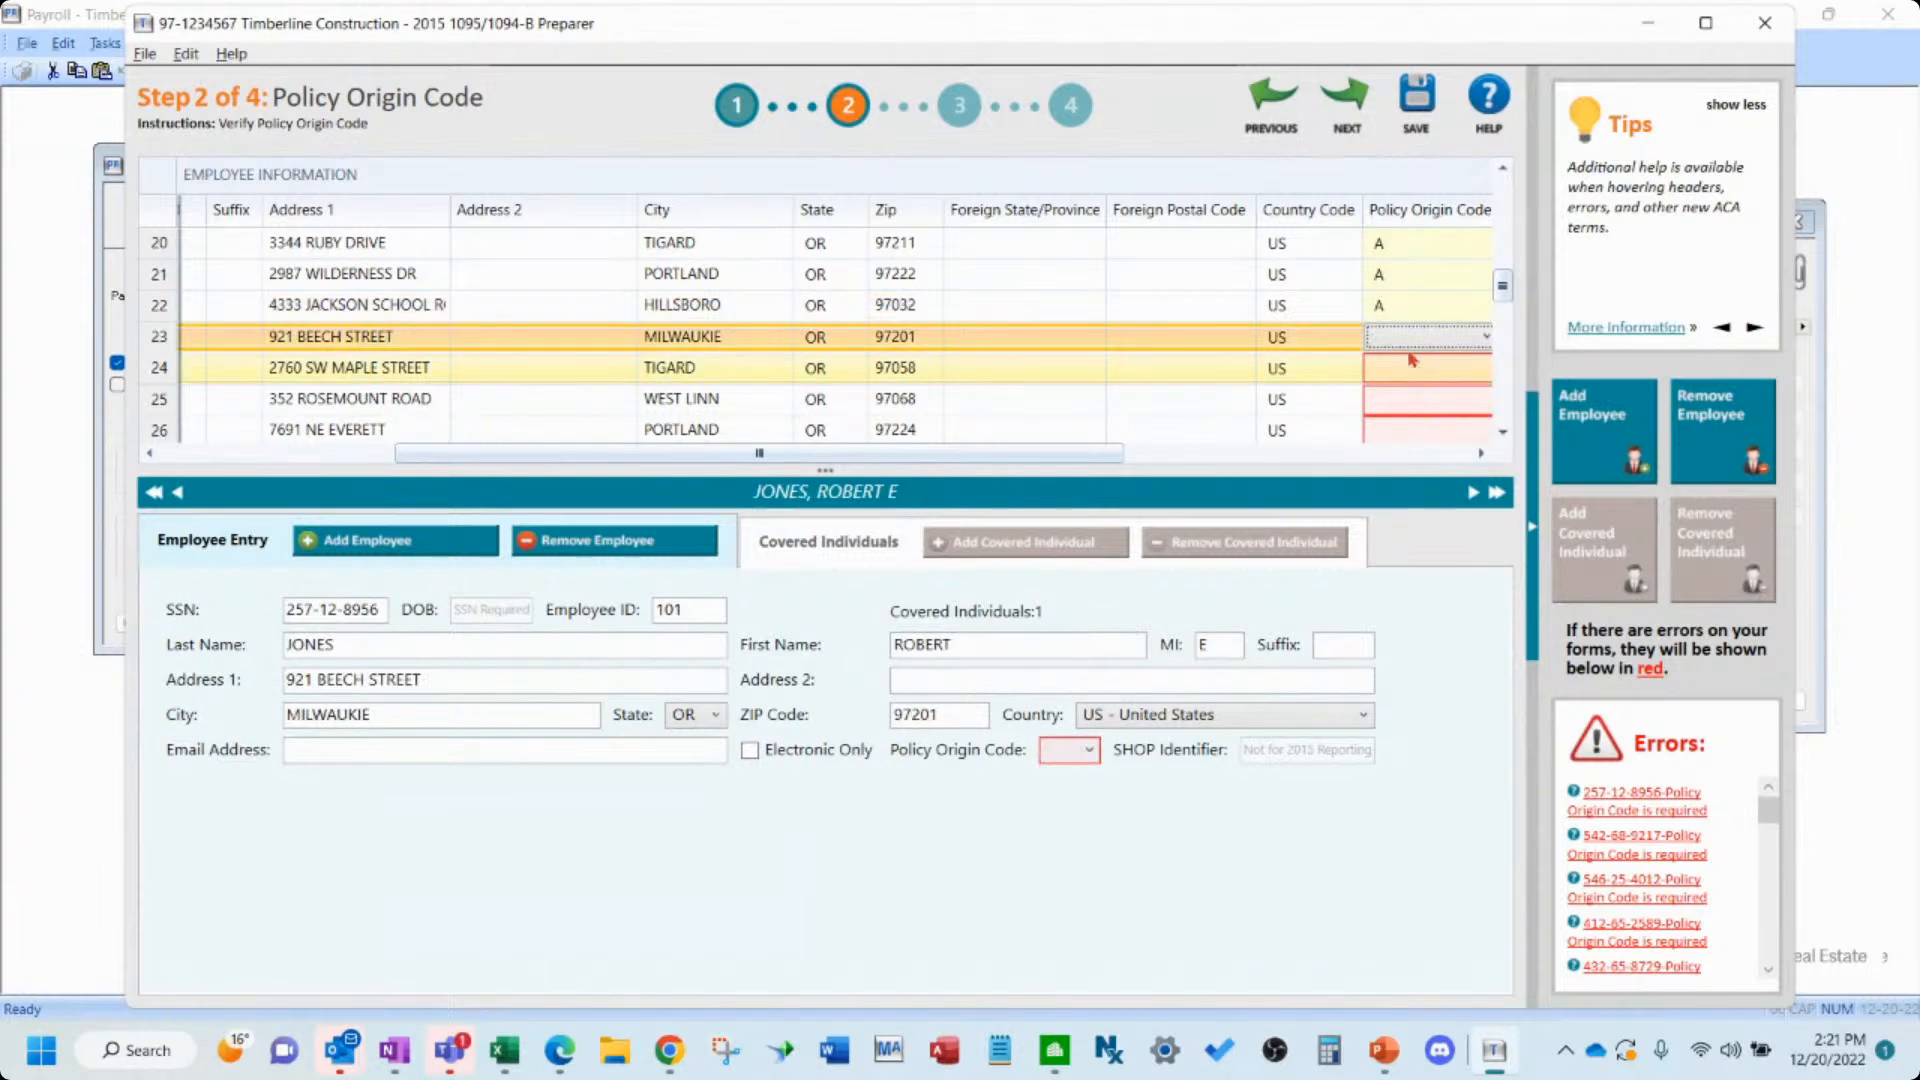
{"action": "left_click", "coordinate": [1404, 336]}
{"action": "left_click", "coordinate": [1416, 386]}
{"action": "left_click", "coordinate": [1412, 370]}
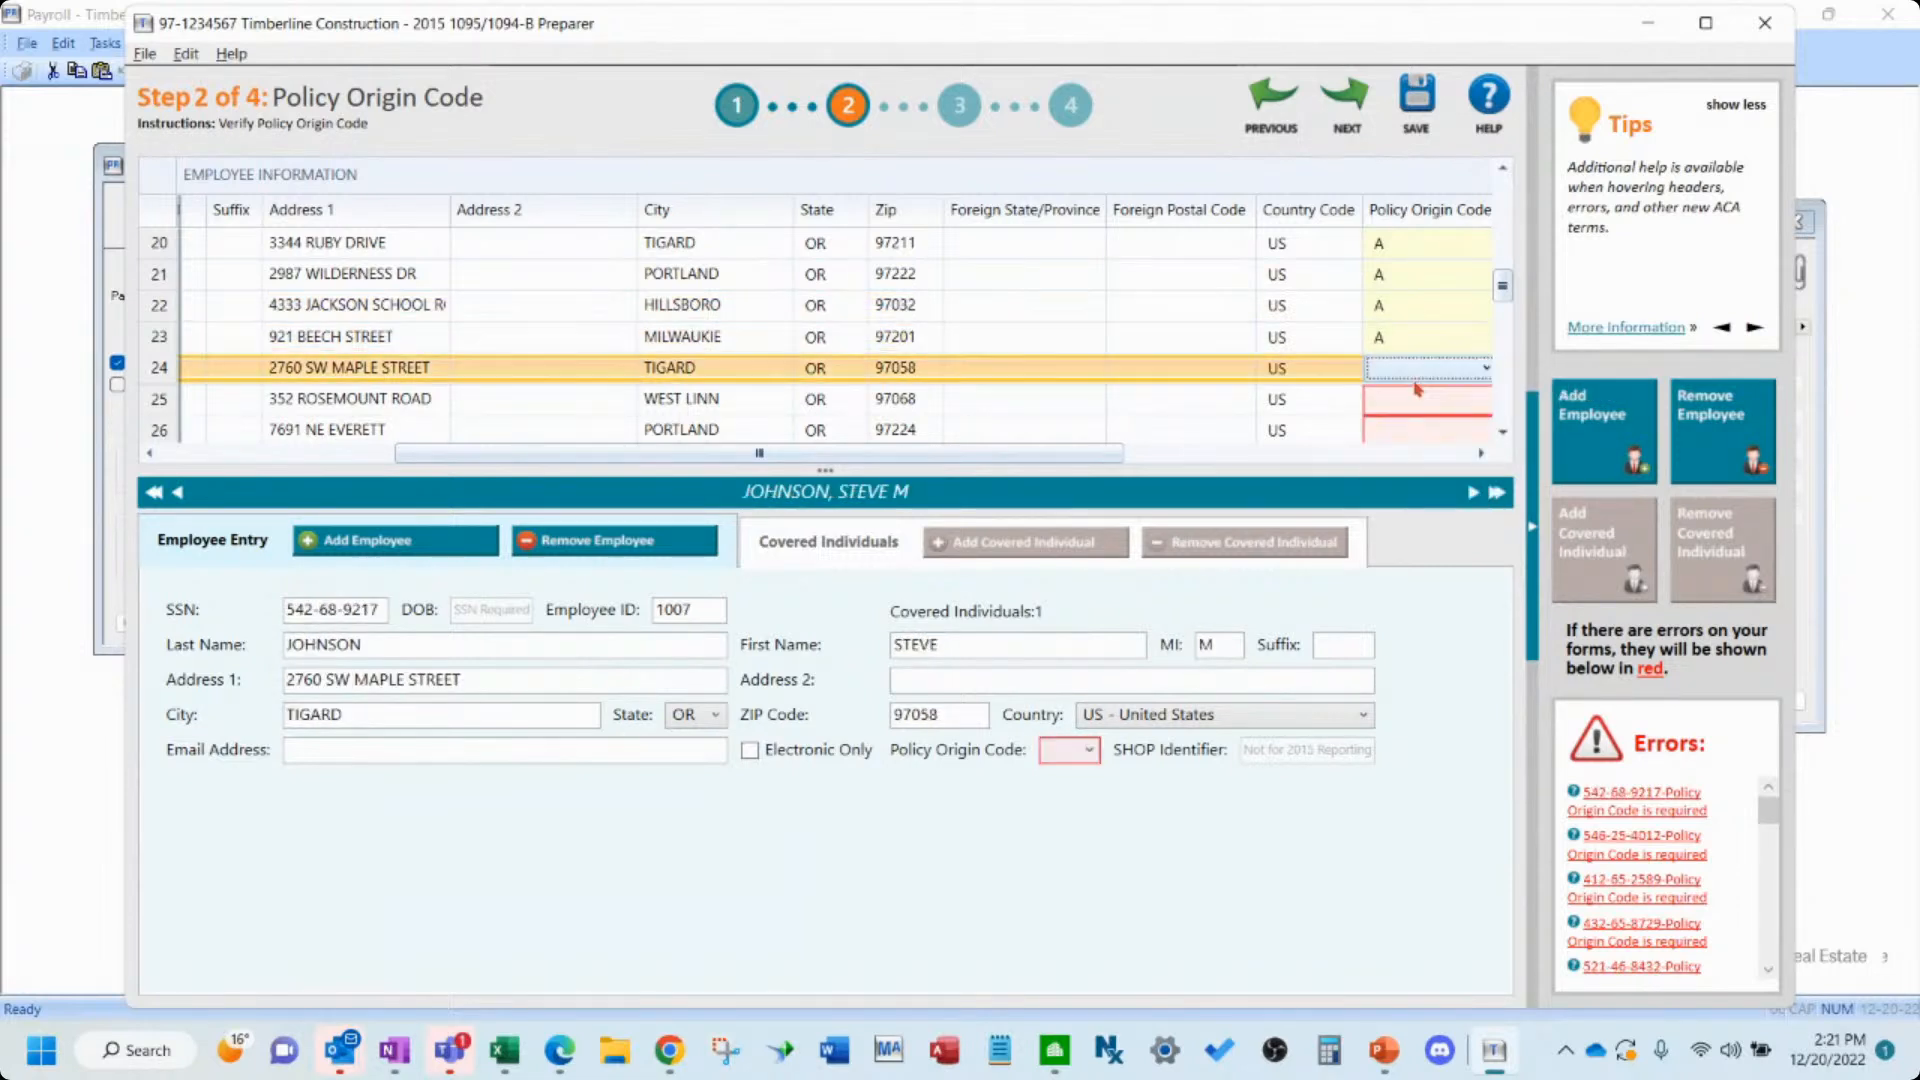
{"action": "left_click", "coordinate": [1414, 368]}
{"action": "left_click", "coordinate": [1422, 414]}
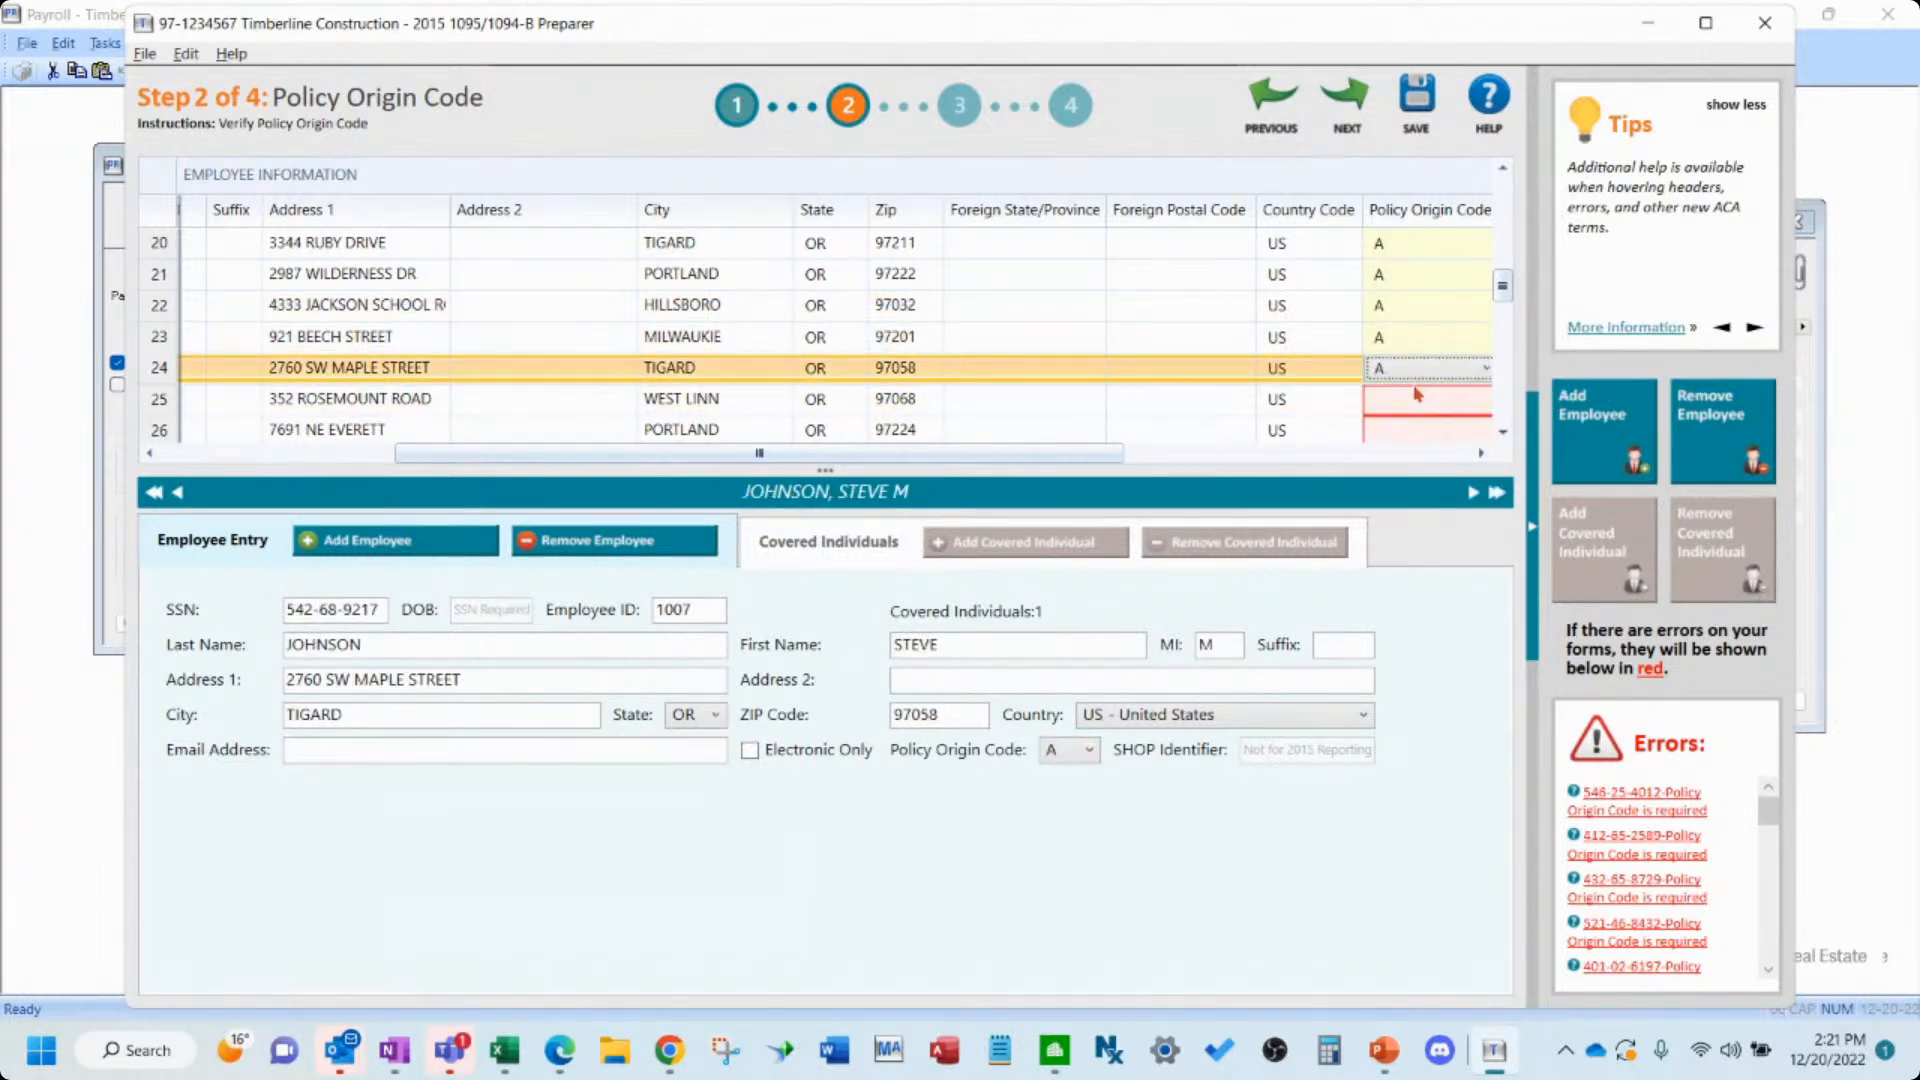
- Scroll through the remaining employees' Policy Origin Codes and go back to the Employee Contact Information step
{"action": "left_click", "coordinate": [1503, 433]}
{"action": "left_click", "coordinate": [1503, 433]}
{"action": "left_click", "coordinate": [1503, 433]}
{"action": "left_click", "coordinate": [1503, 433]}
{"action": "left_click", "coordinate": [1503, 433]}
{"action": "scroll", "coordinate": [1503, 433], "scroll_direction": "down", "scroll_amount": 3}
{"action": "scroll", "coordinate": [1503, 432], "scroll_direction": "down", "scroll_amount": 3}
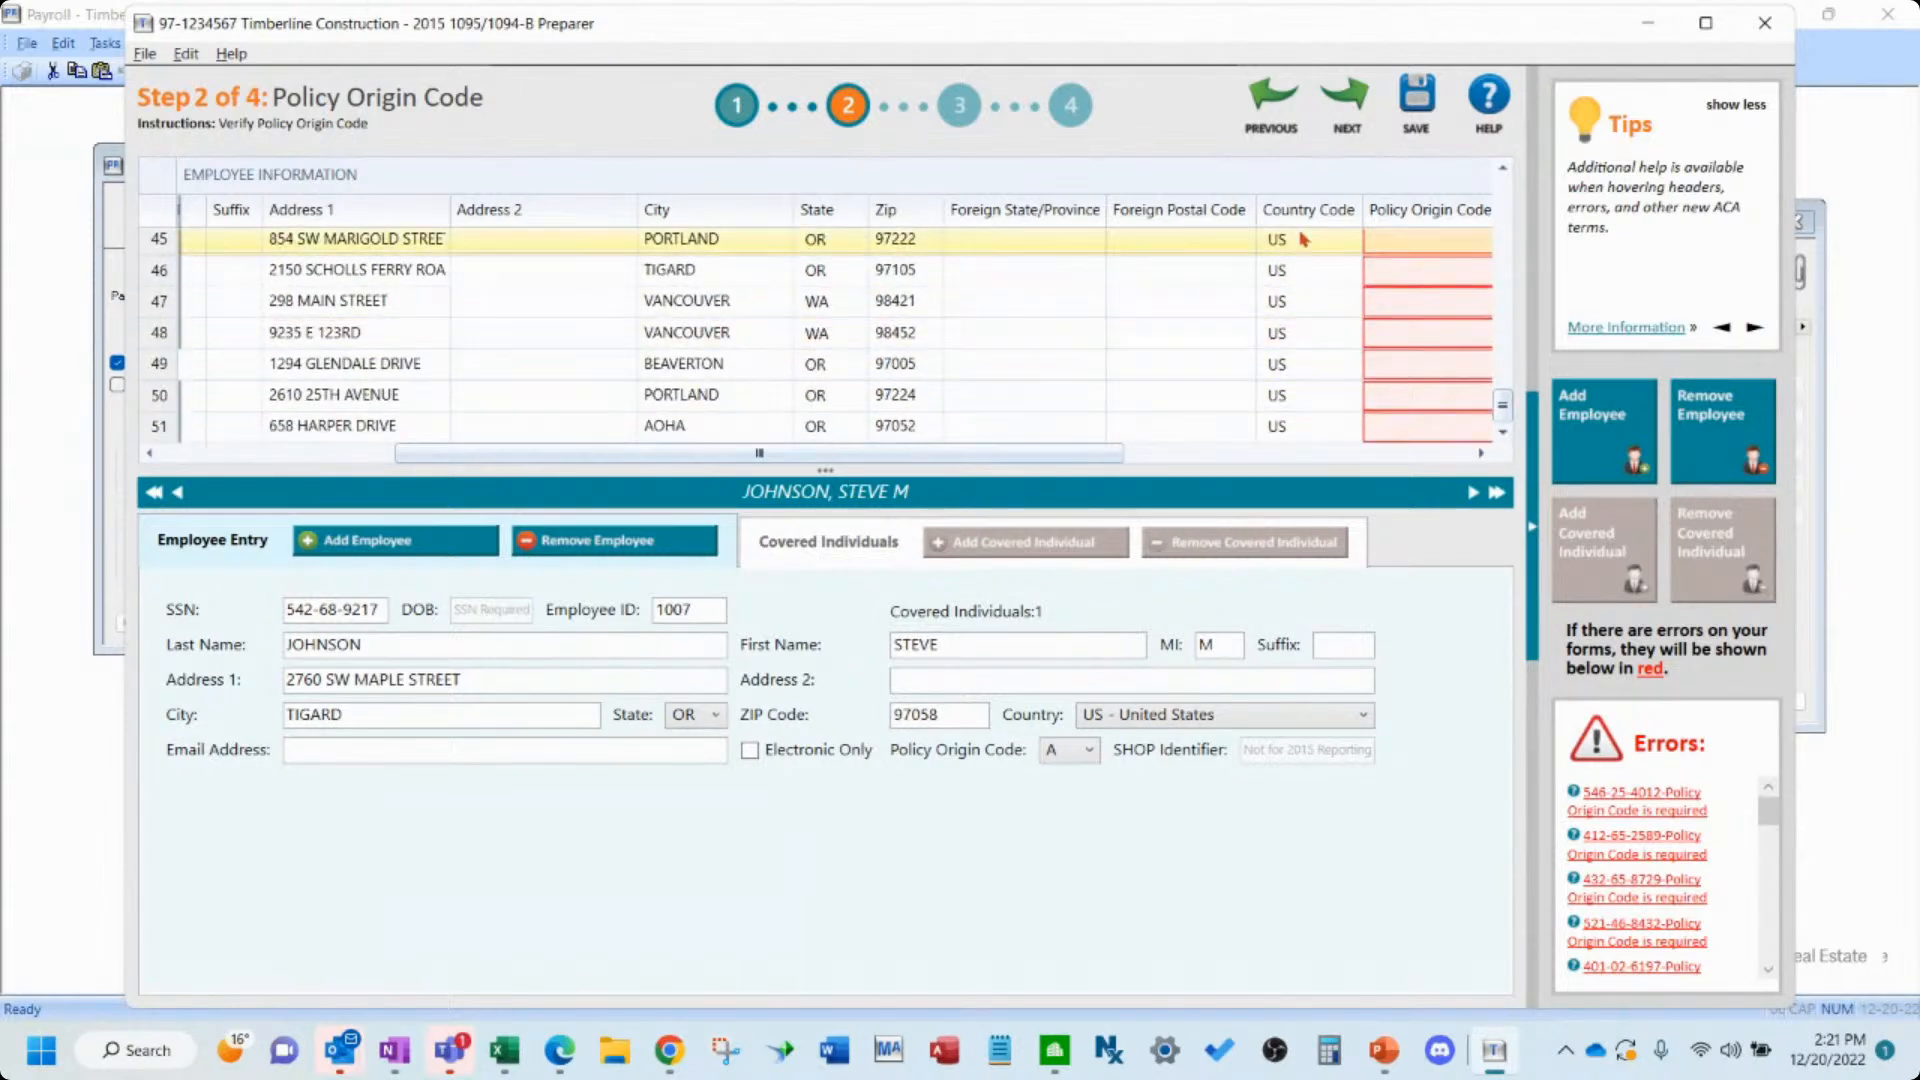
{"action": "left_click", "coordinate": [1273, 131]}
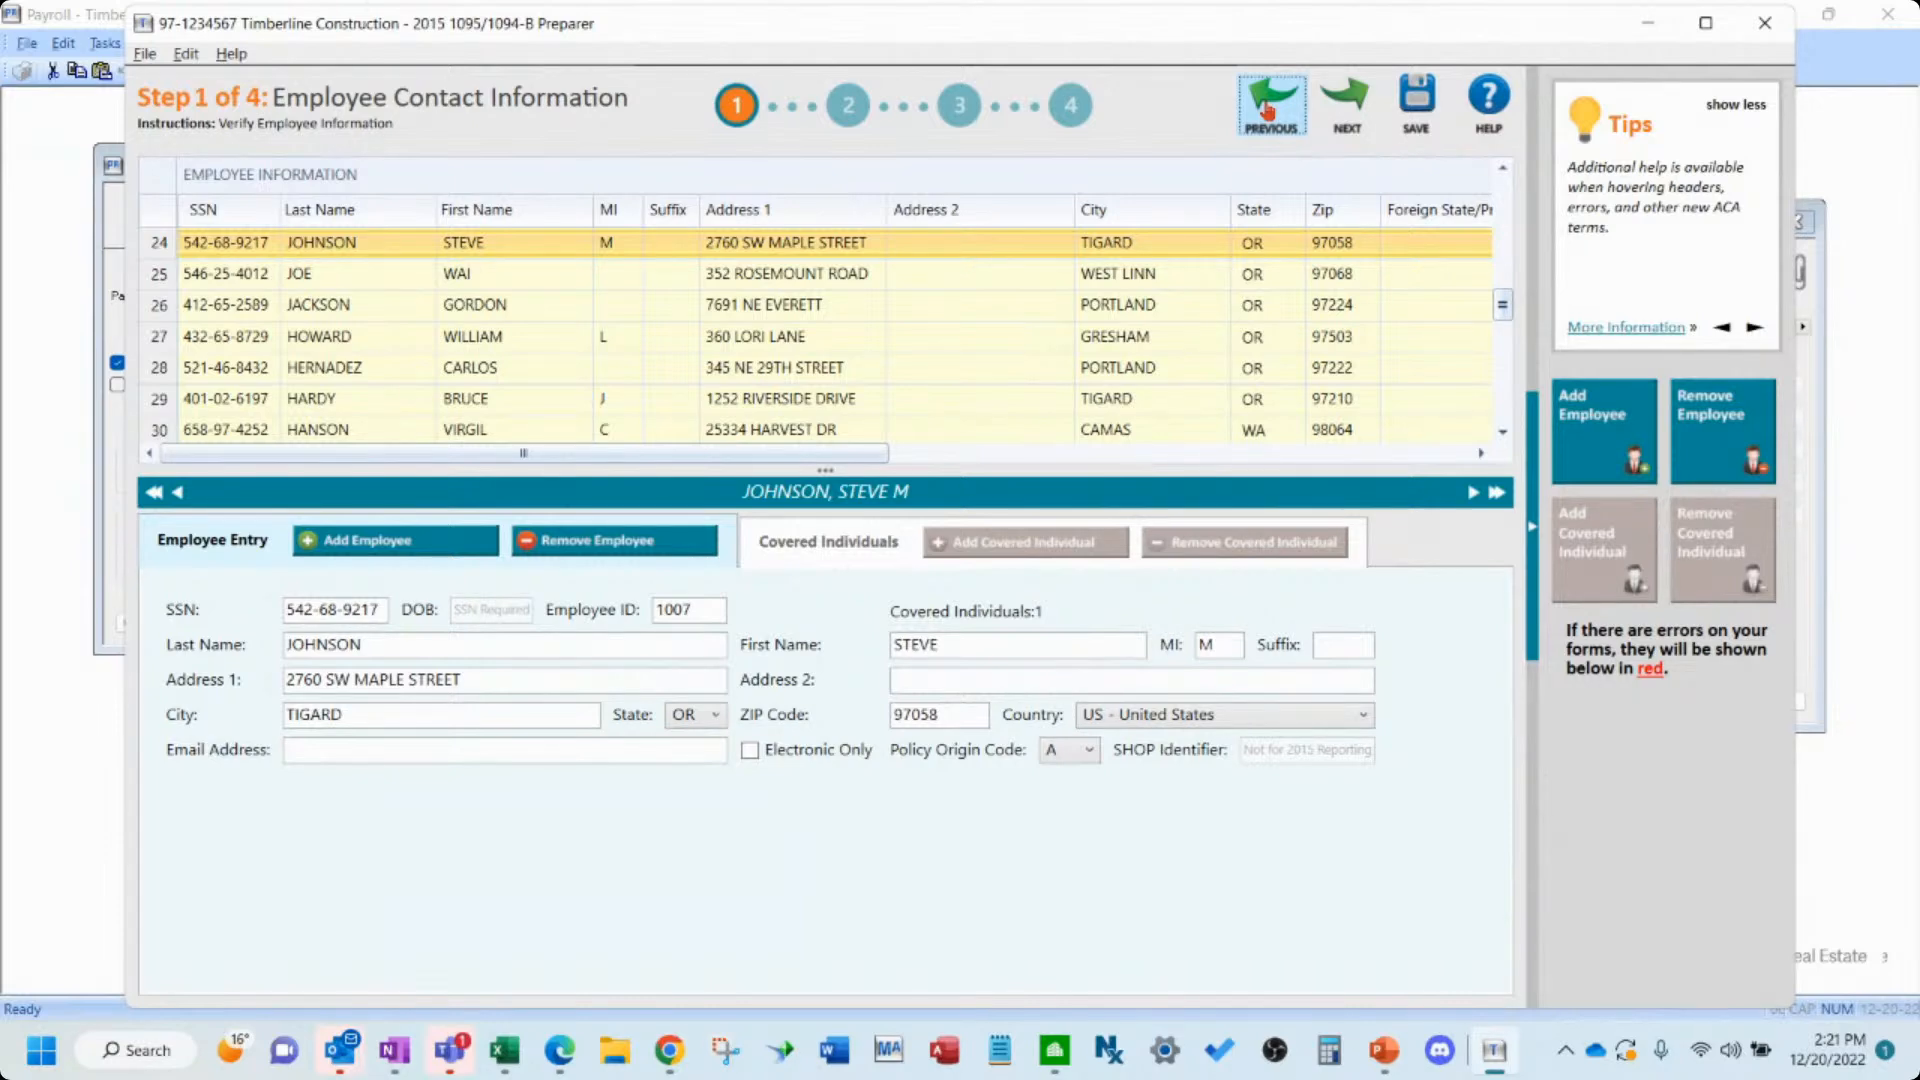
- Close the preparer and relaunch Tax Forms and e-Filing by Aatrix, dismissing the already-running notice
{"action": "left_click", "coordinate": [1763, 30]}
{"action": "left_click", "coordinate": [1040, 622]}
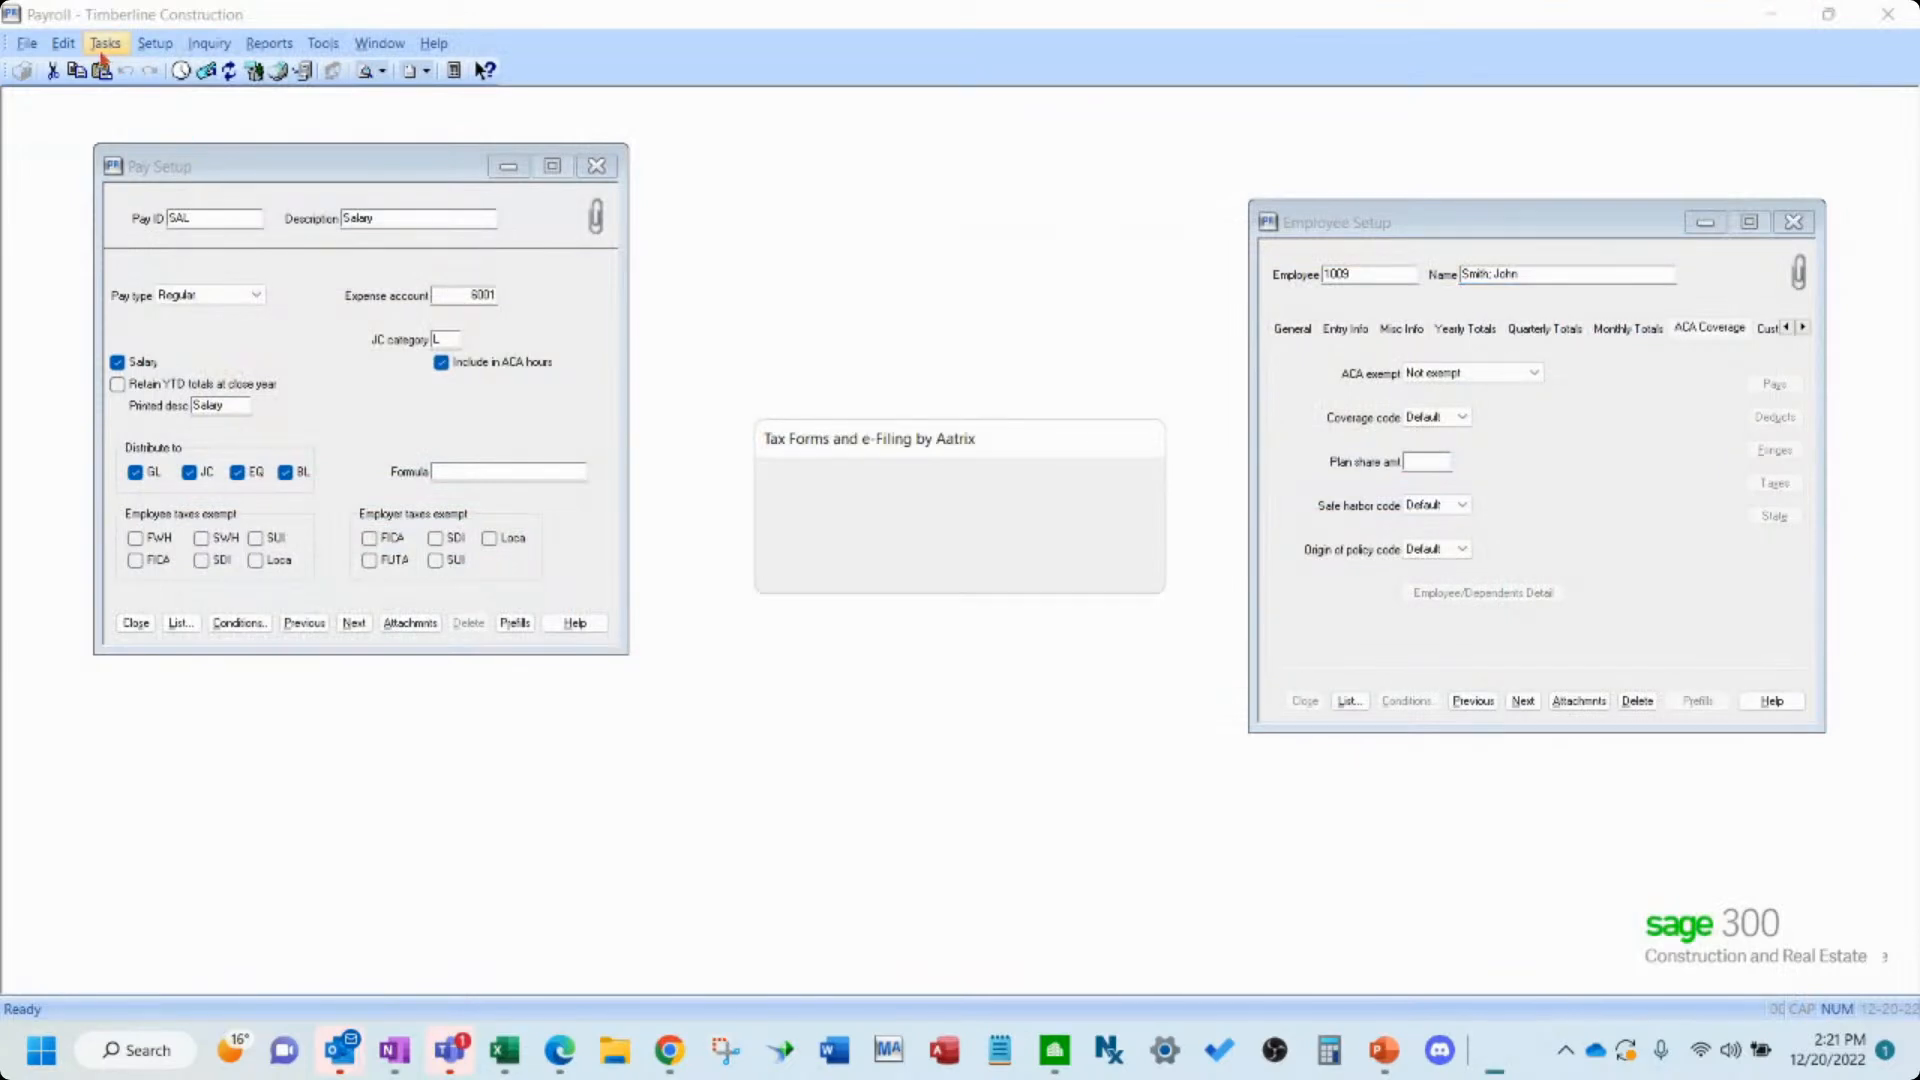
{"action": "left_click", "coordinate": [105, 43]}
{"action": "left_click", "coordinate": [256, 433]}
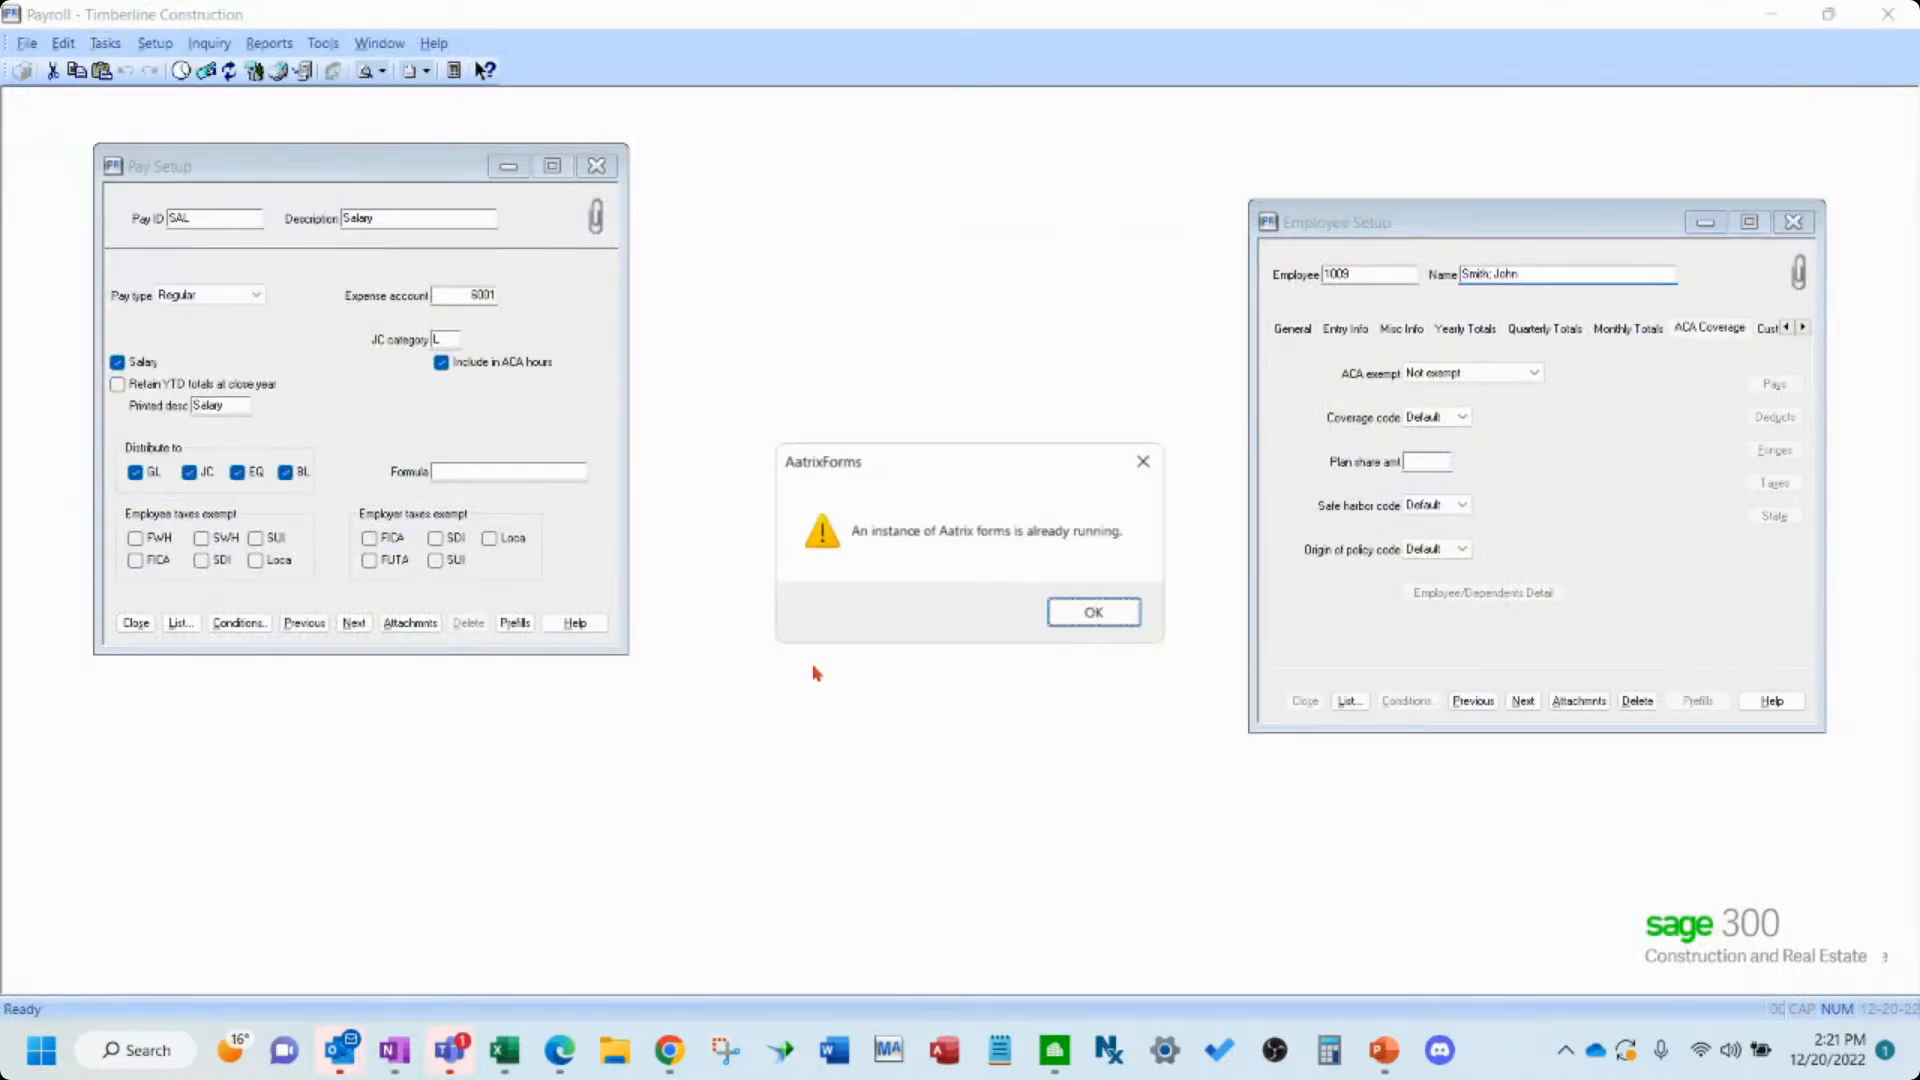
{"action": "left_click", "coordinate": [1096, 616]}
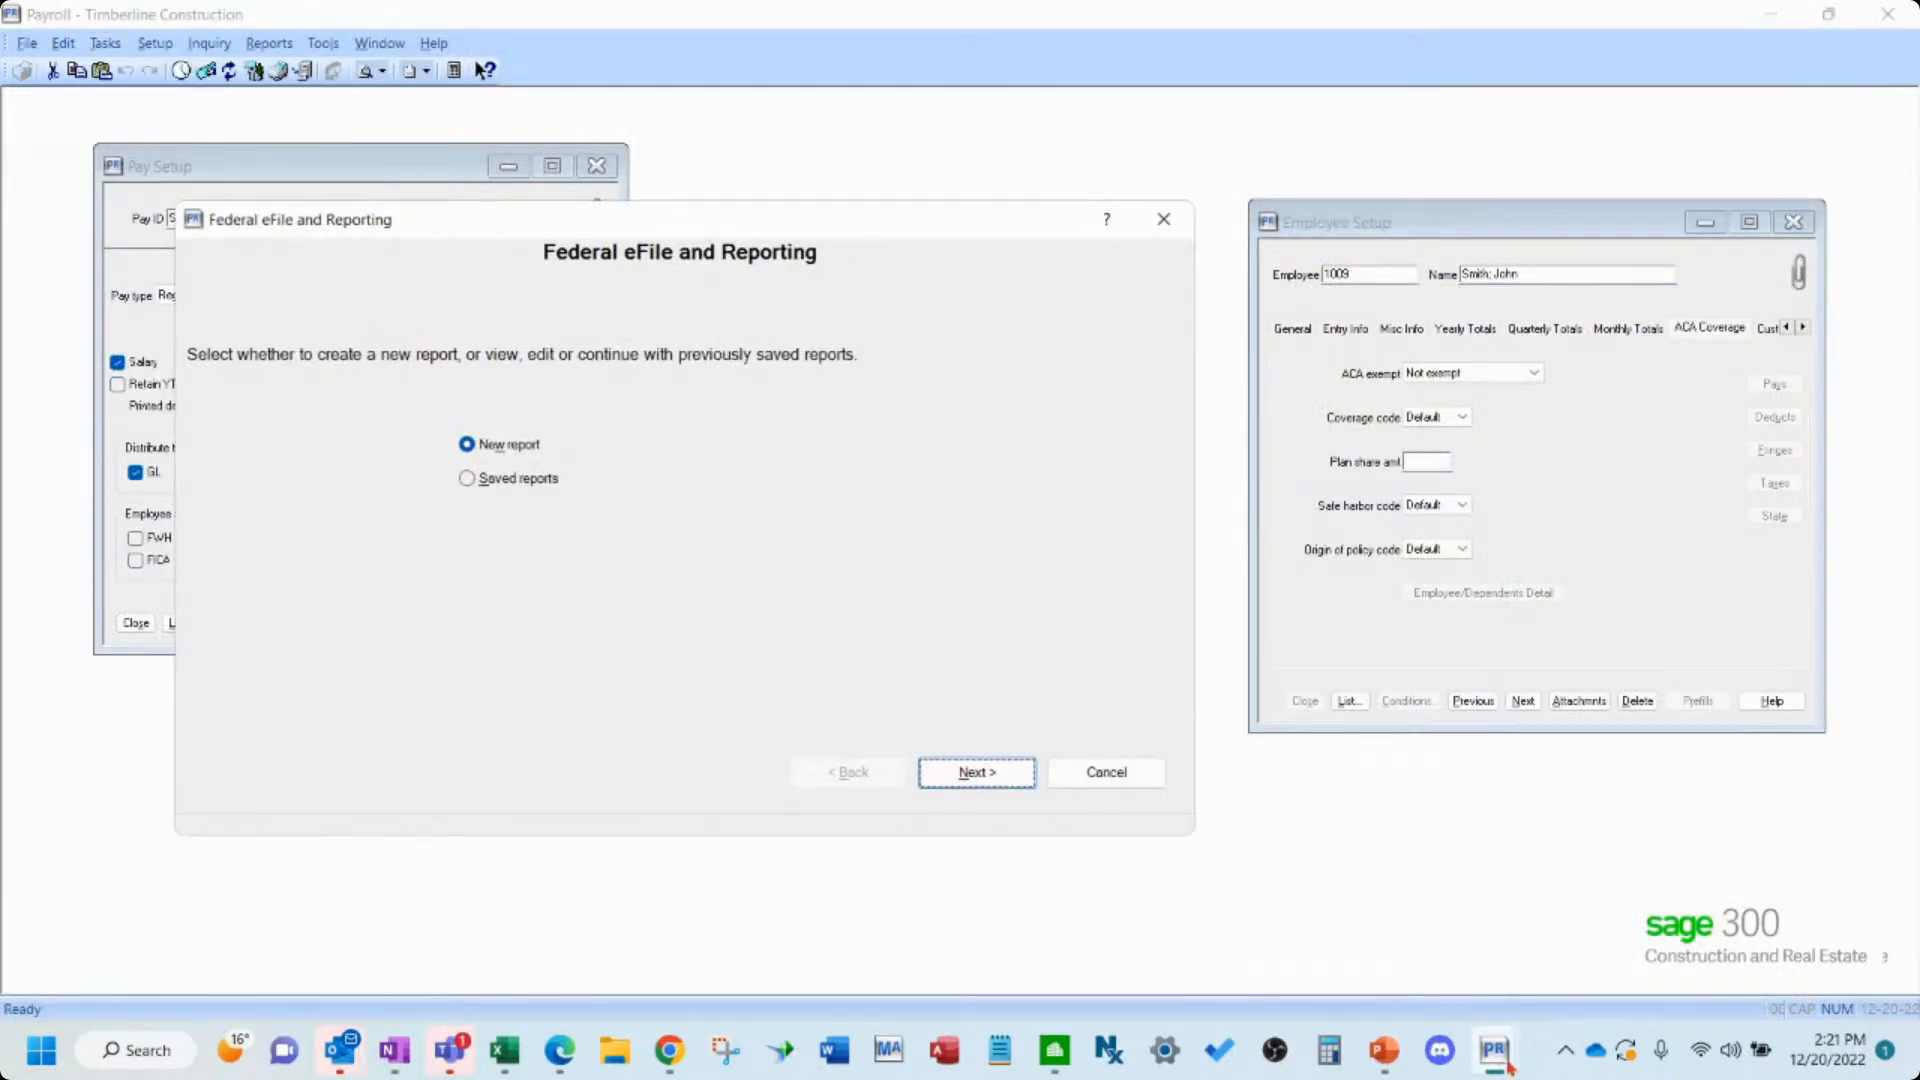
- Start a new 2022 1095/1094-B report with the year set to 2015 and continue
{"action": "left_click", "coordinate": [1008, 777]}
{"action": "left_click", "coordinate": [332, 445]}
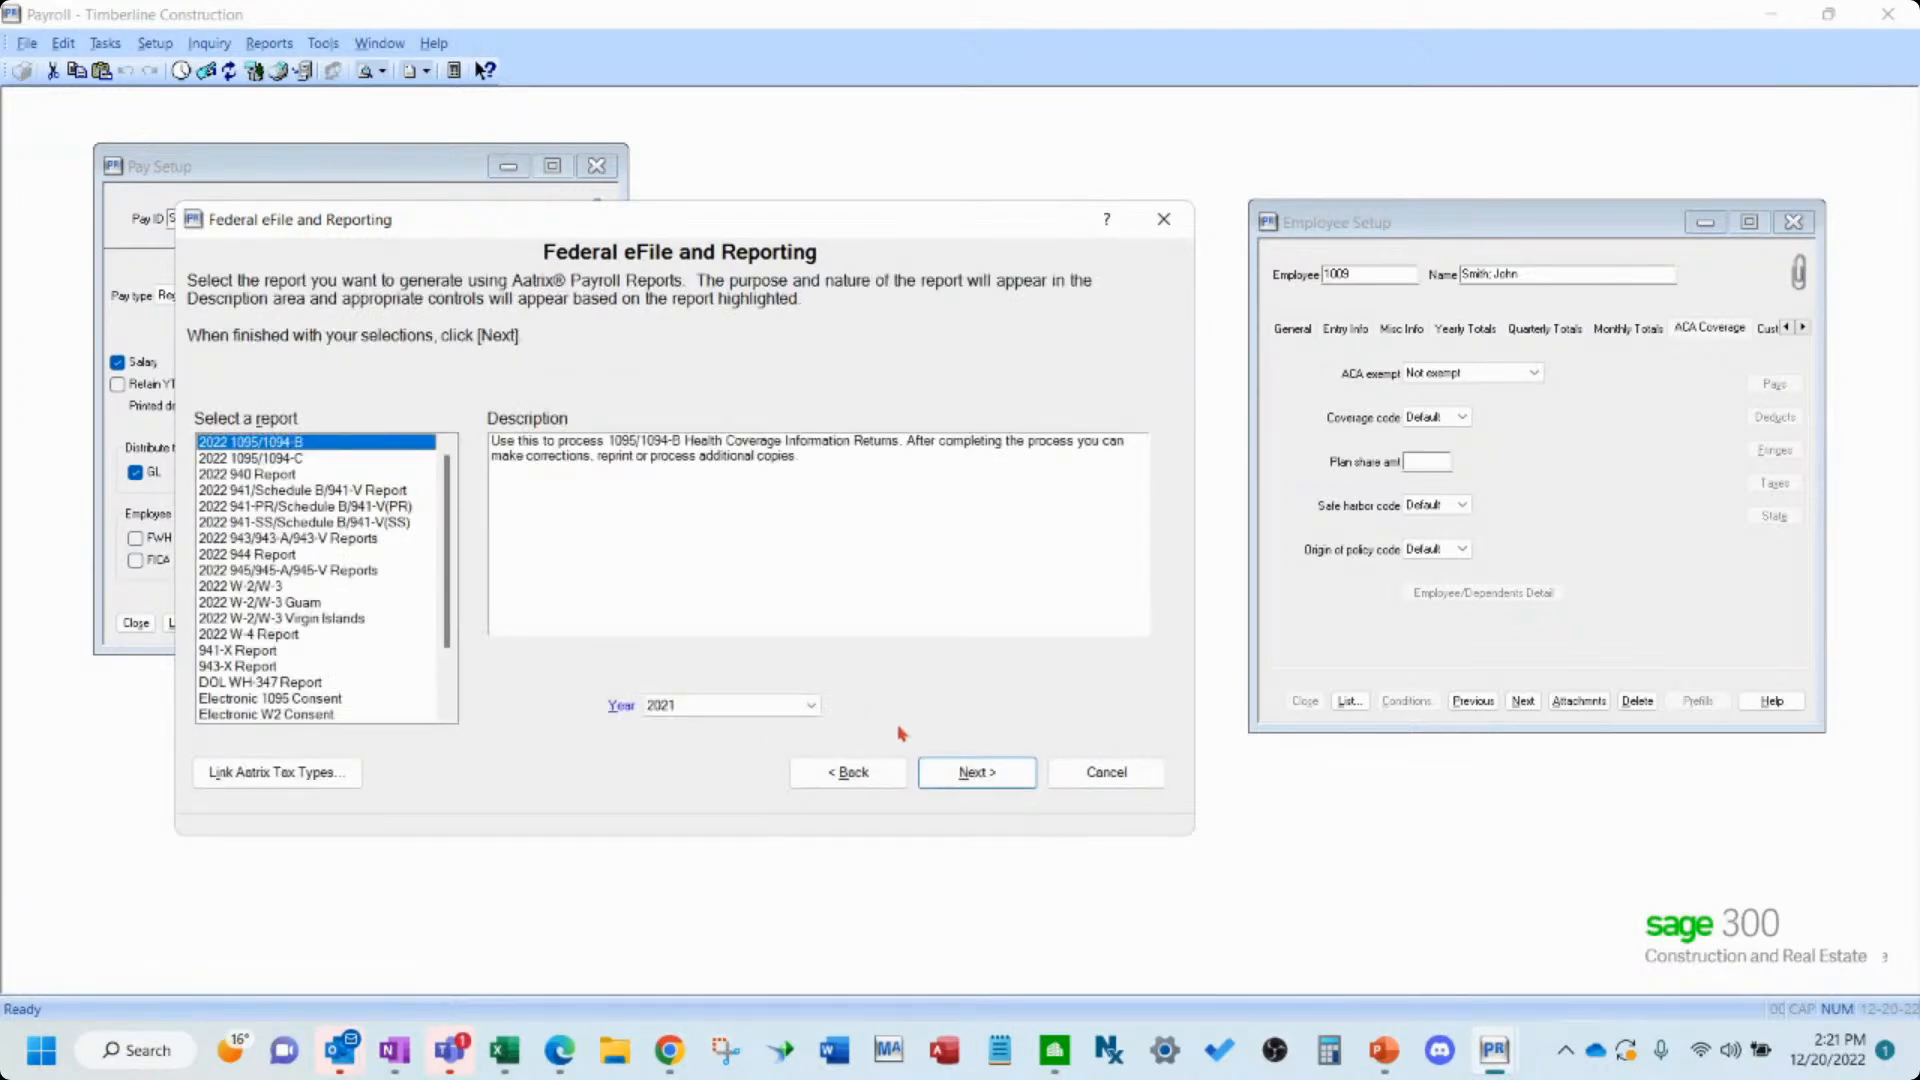
{"action": "left_click", "coordinate": [800, 712]}
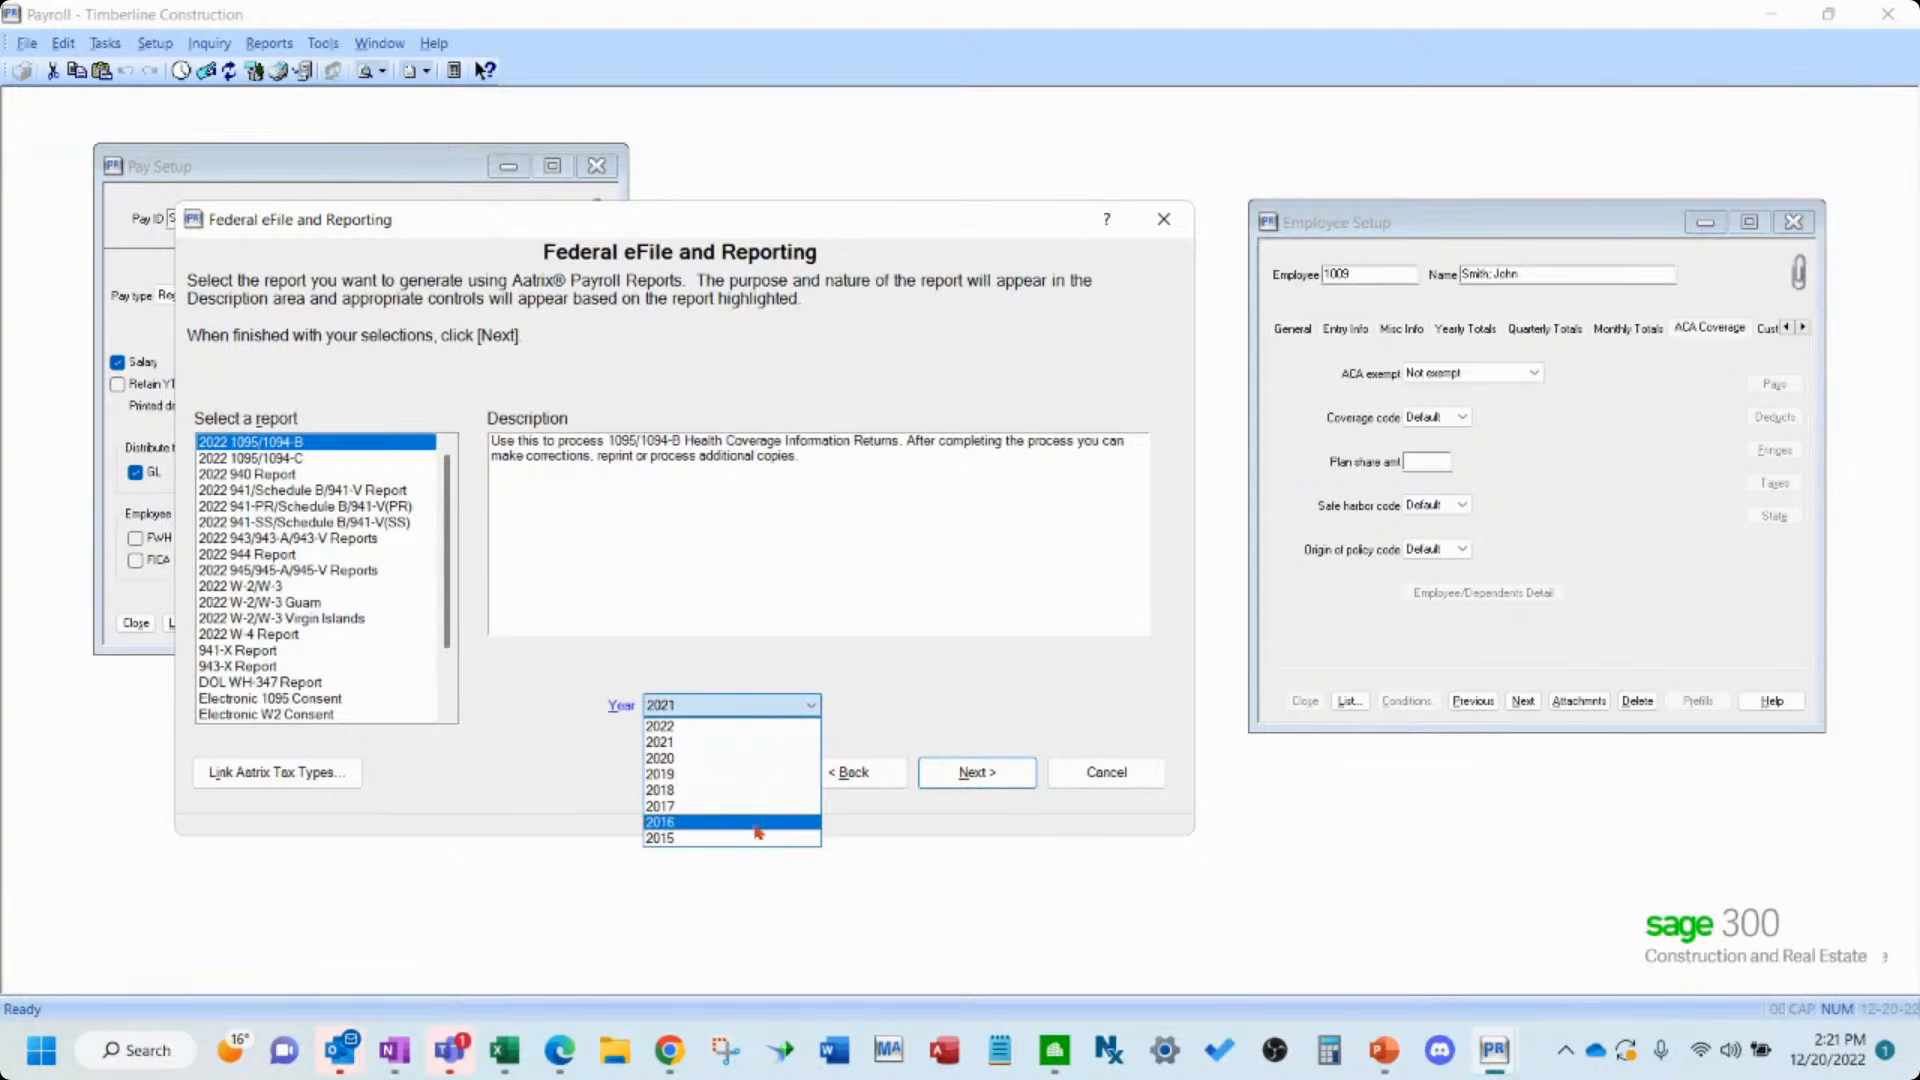
{"action": "left_click", "coordinate": [853, 775]}
{"action": "left_click", "coordinate": [977, 772]}
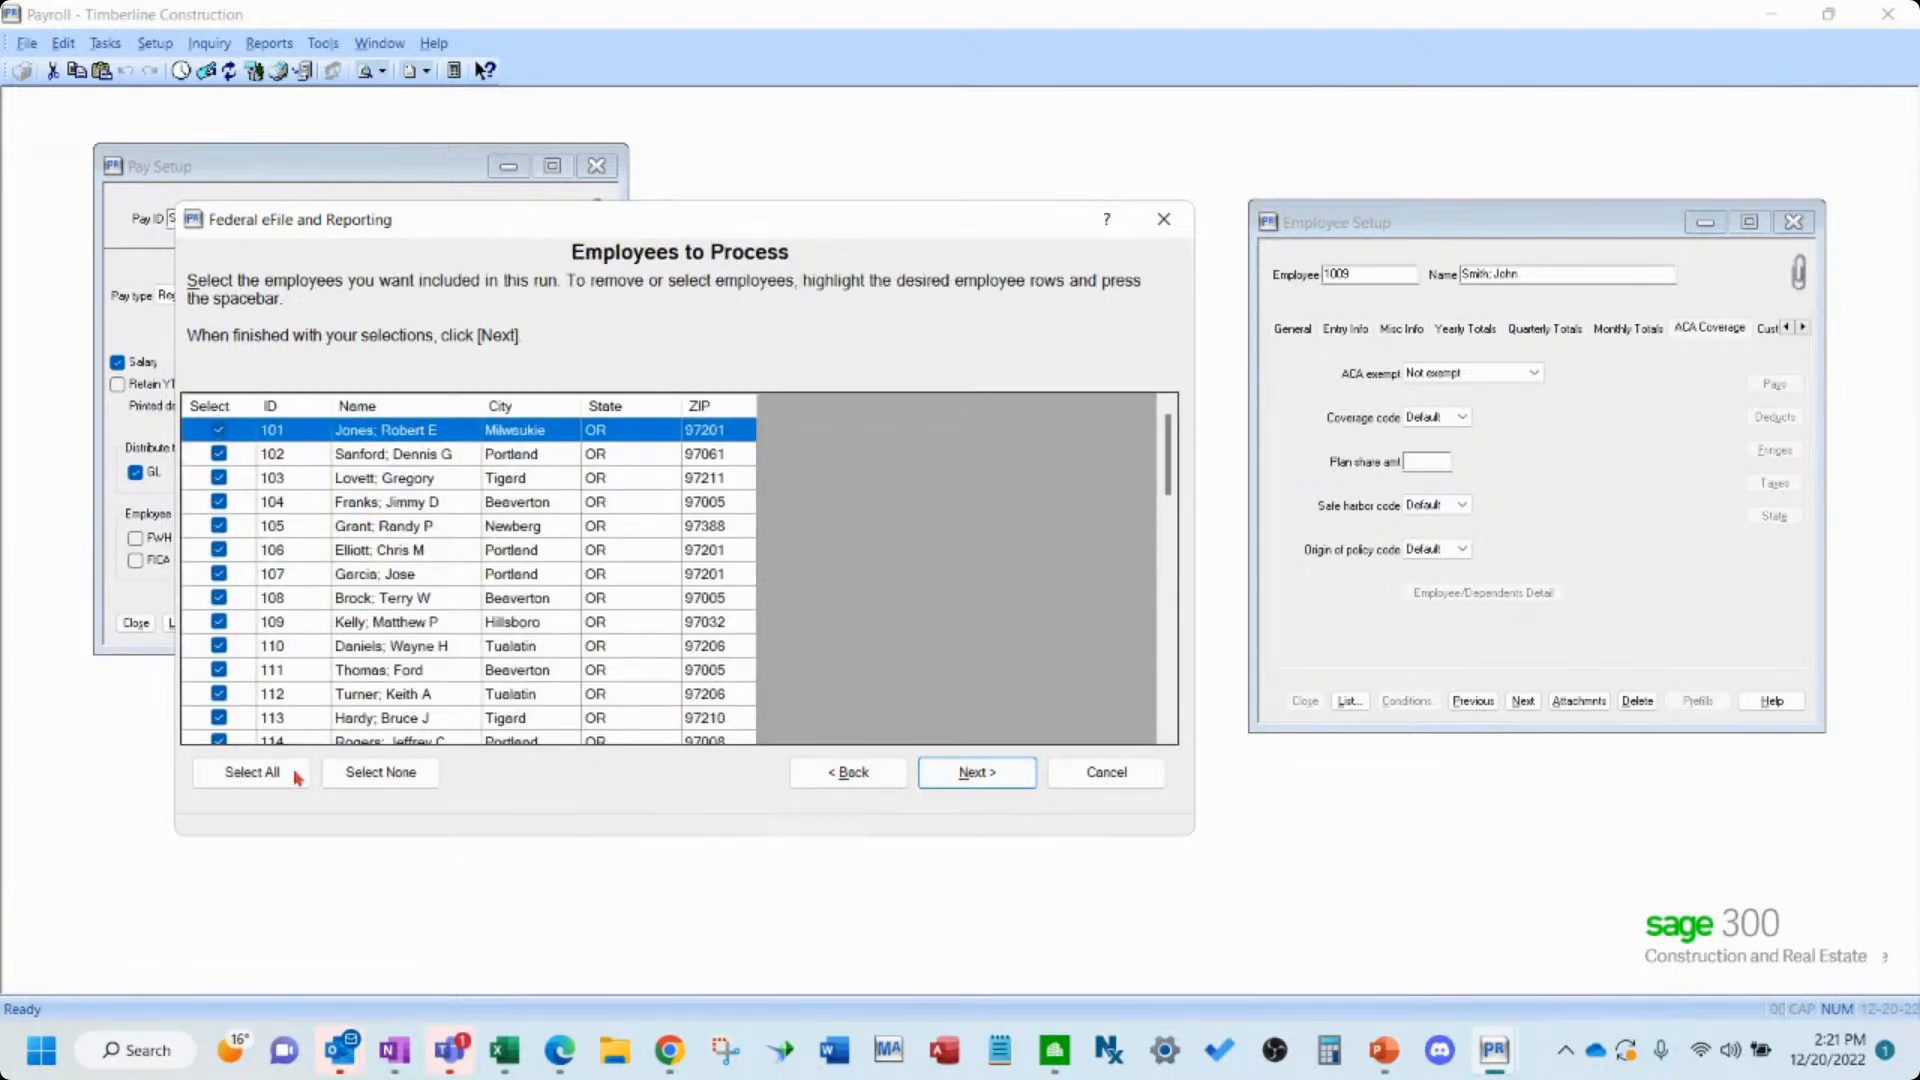
- Deselect all employees, select only employees 1006 and 1009, and continue
{"action": "left_click", "coordinate": [380, 772]}
{"action": "scroll", "coordinate": [258, 636], "scroll_direction": "down", "scroll_amount": 1}
{"action": "scroll", "coordinate": [258, 636], "scroll_direction": "down", "scroll_amount": 10}
{"action": "left_click", "coordinate": [218, 718]}
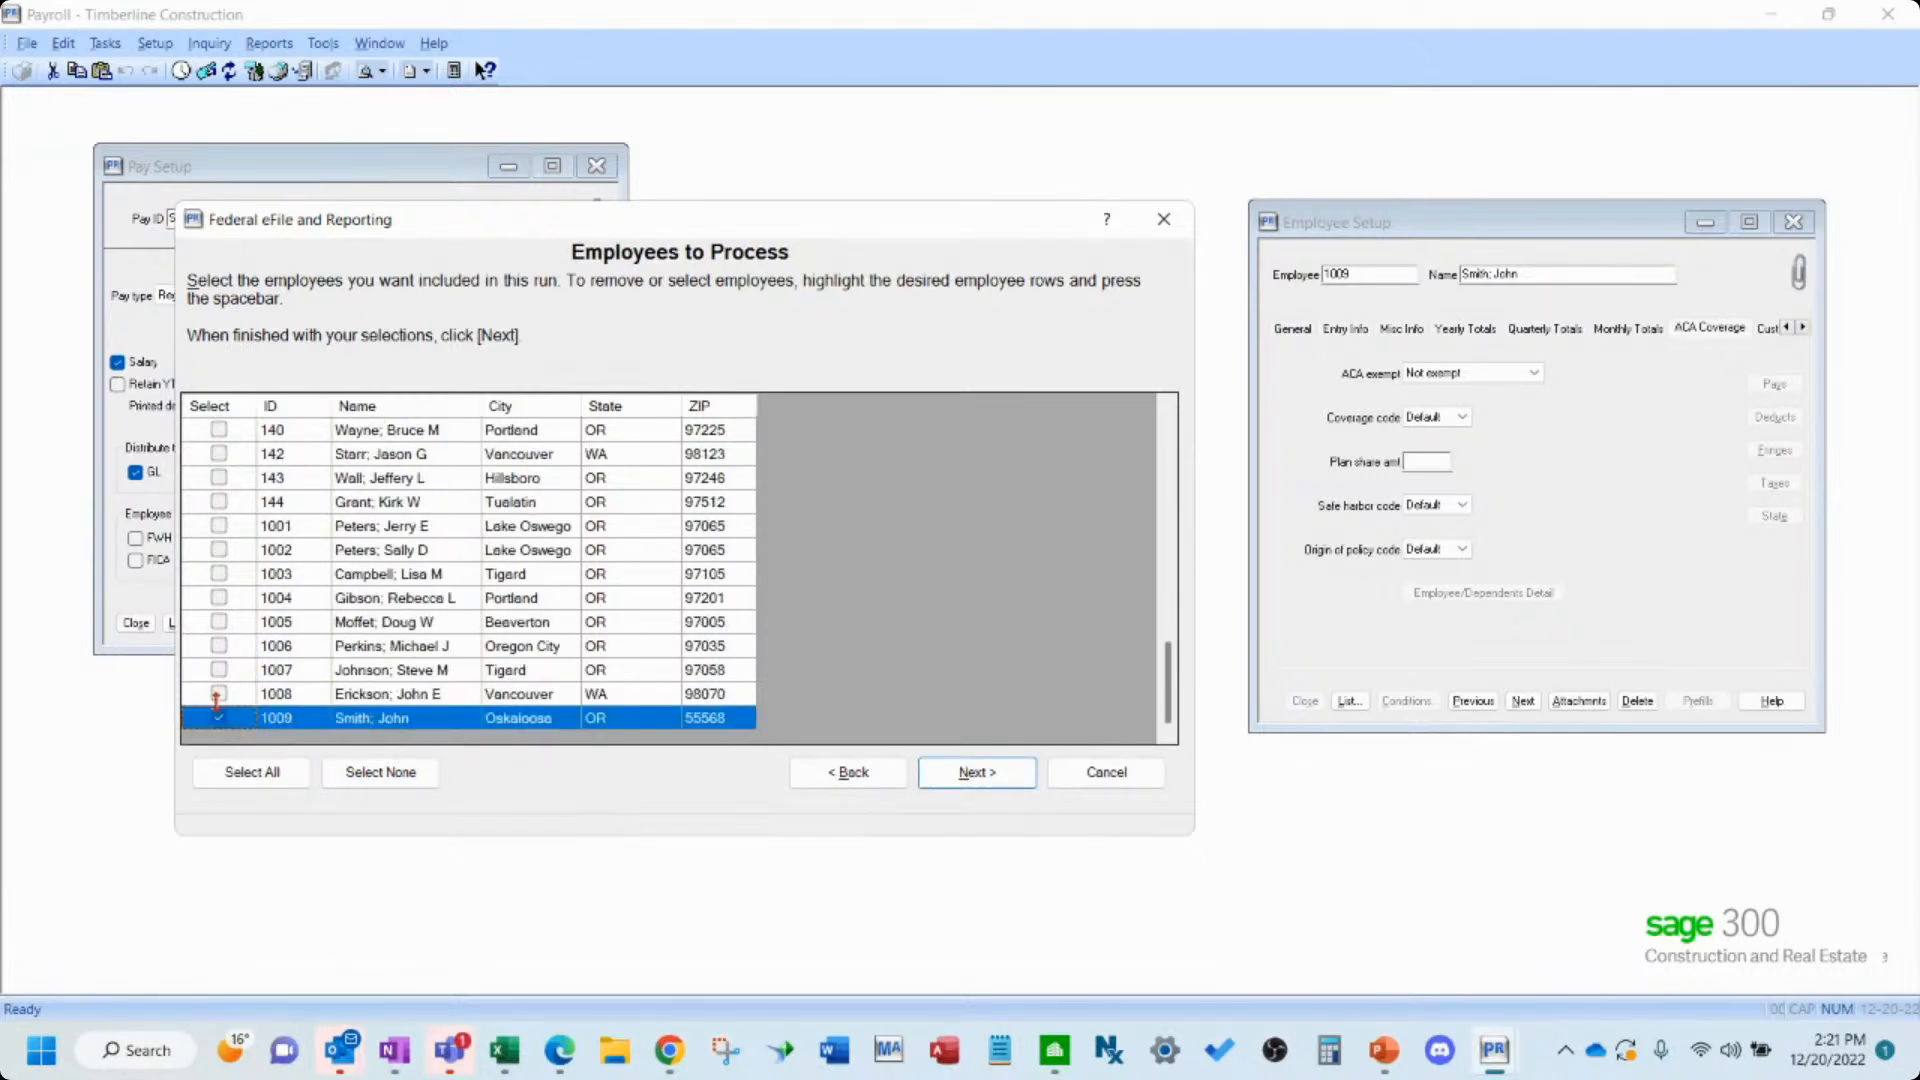
{"action": "left_click", "coordinate": [219, 646]}
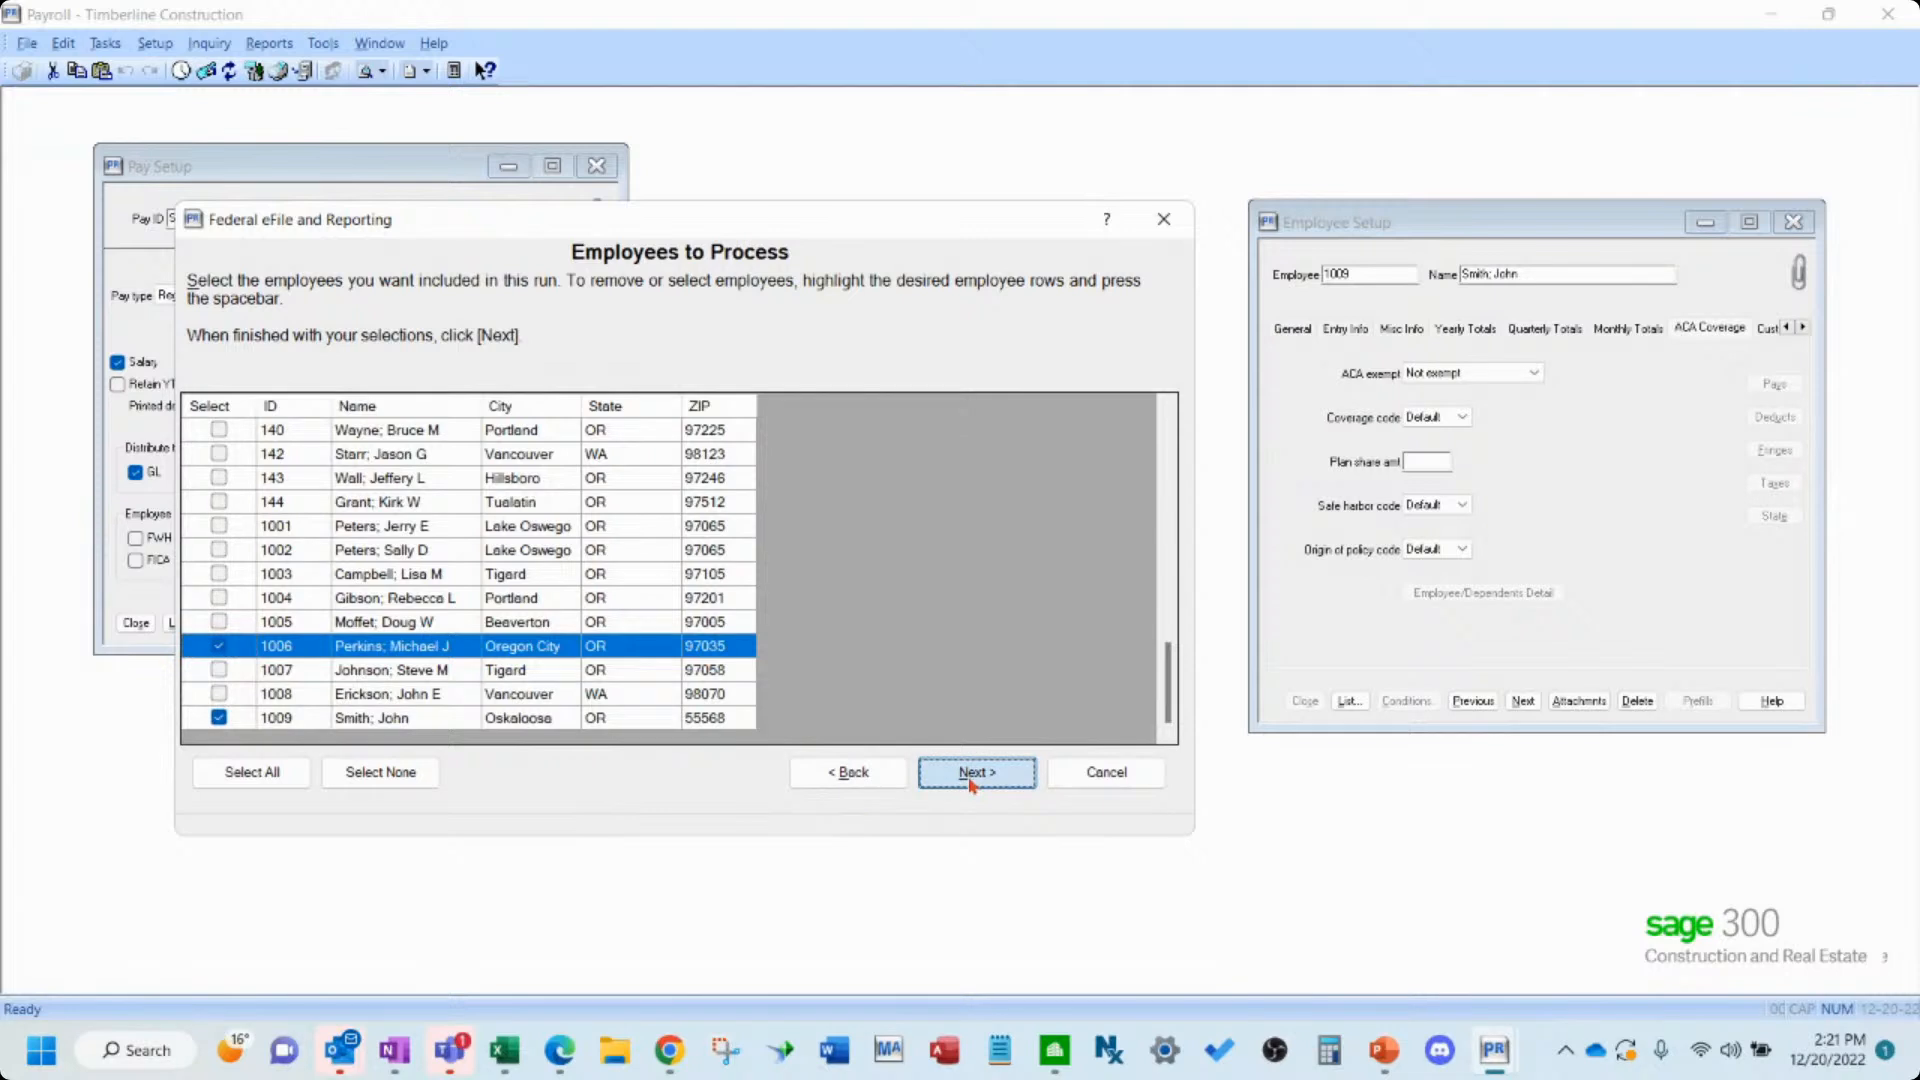
{"action": "left_click", "coordinate": [972, 778]}
{"action": "left_click", "coordinate": [972, 776]}
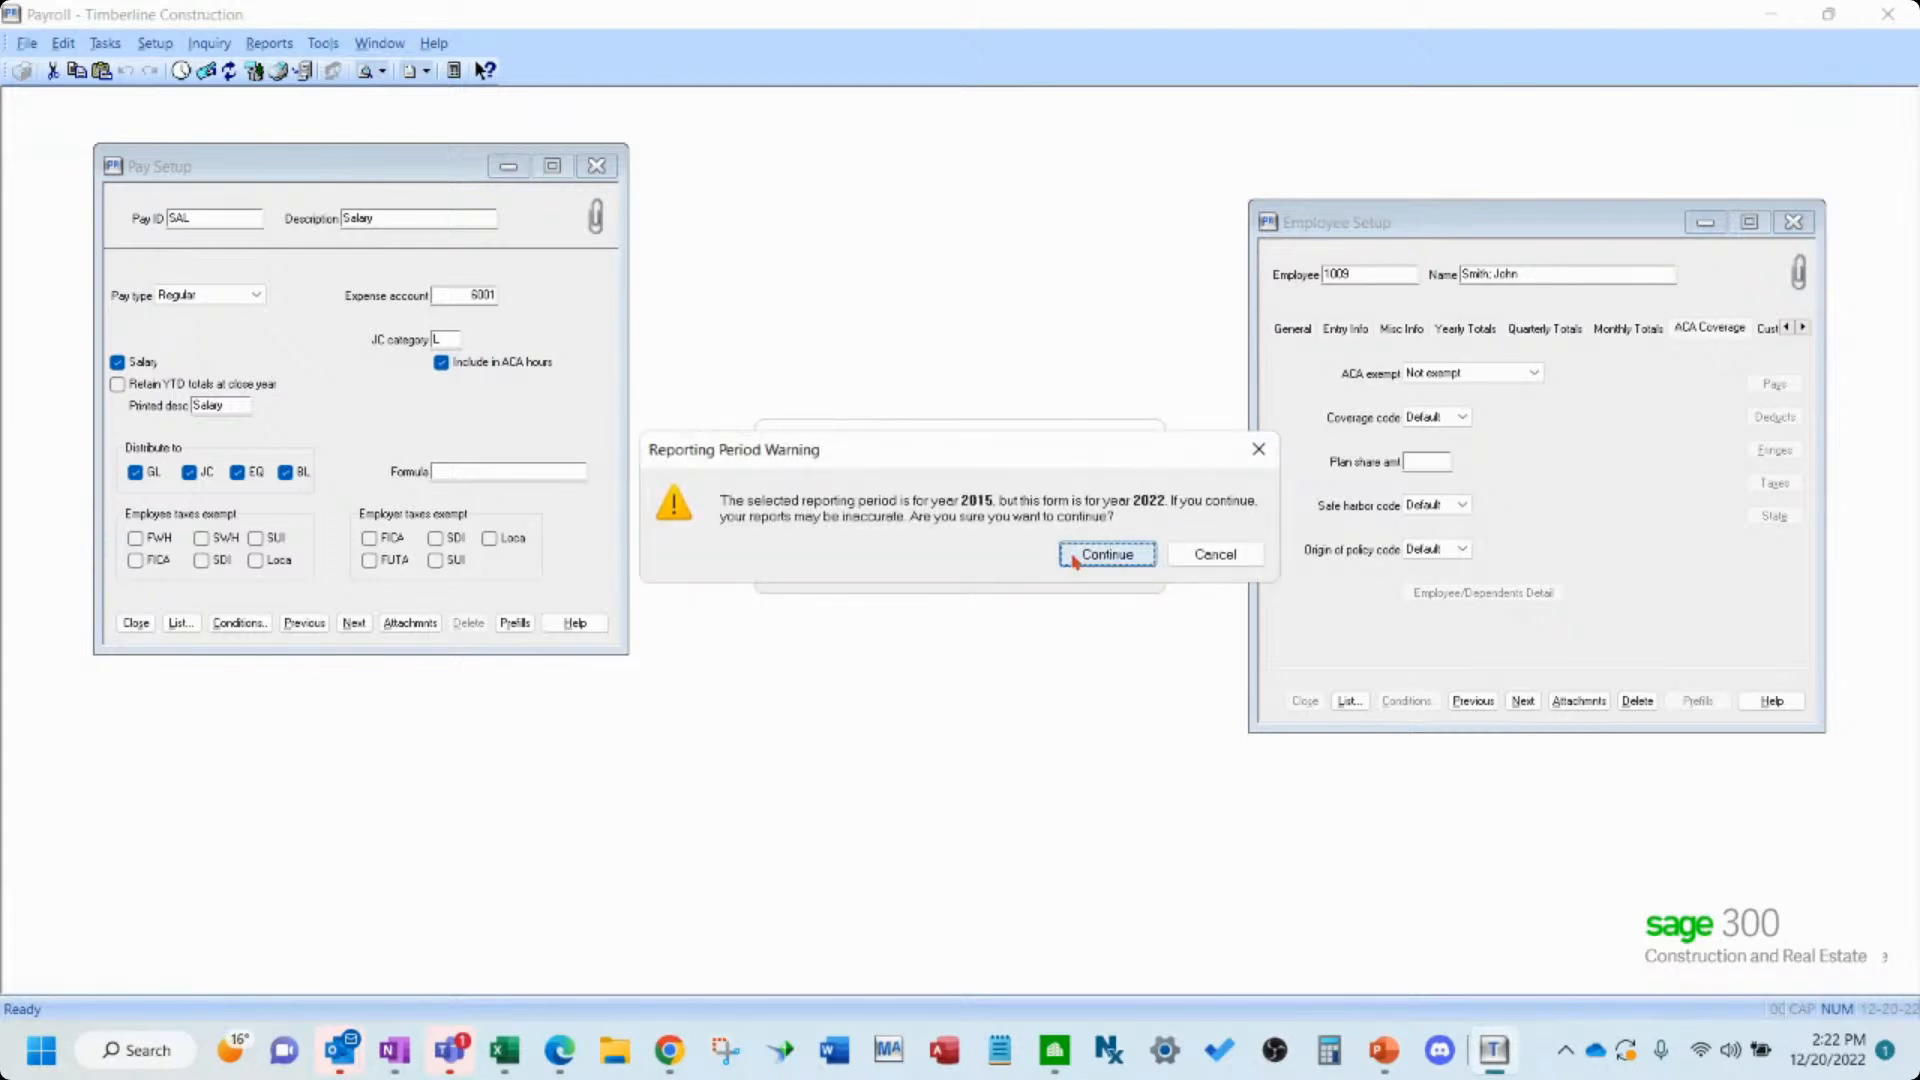
- Continue past the reporting period warning and decline using the existing work-in-progress
{"action": "left_click", "coordinate": [1074, 562]}
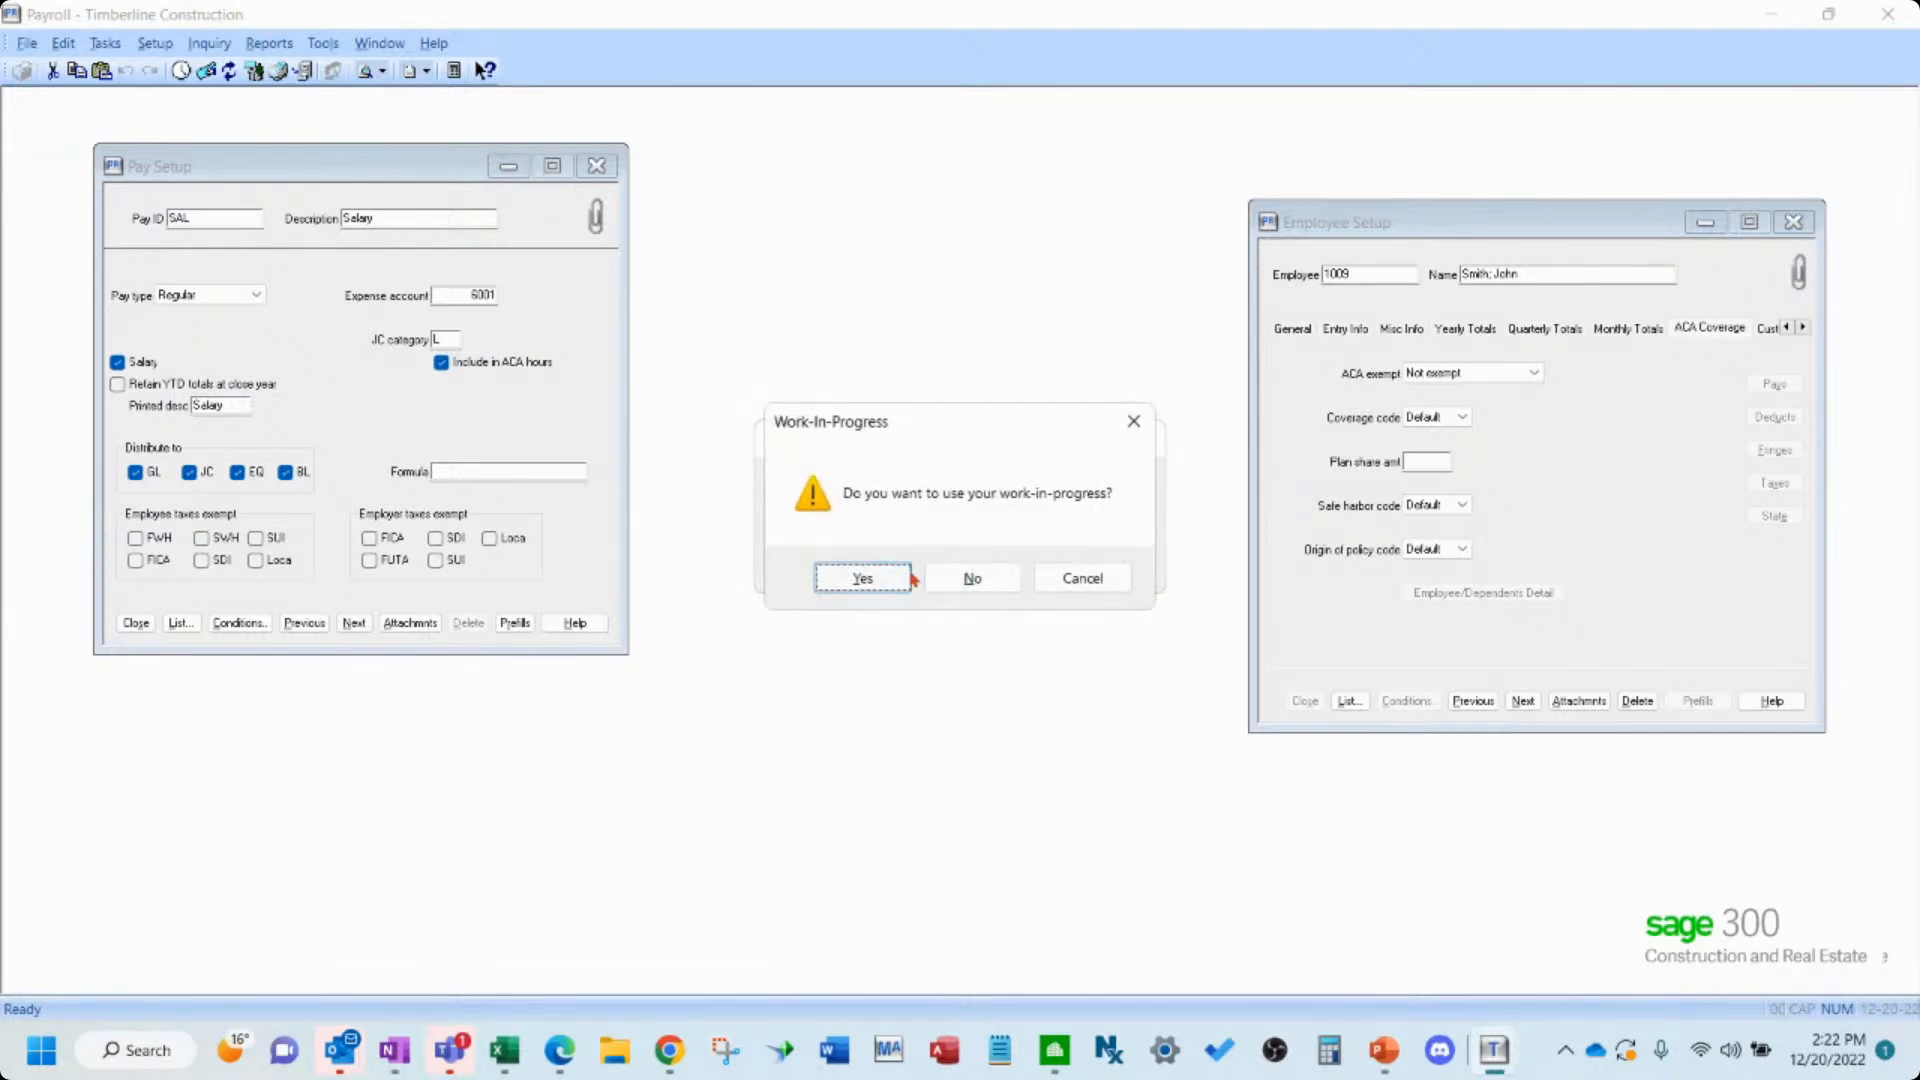
{"action": "left_click", "coordinate": [959, 579]}
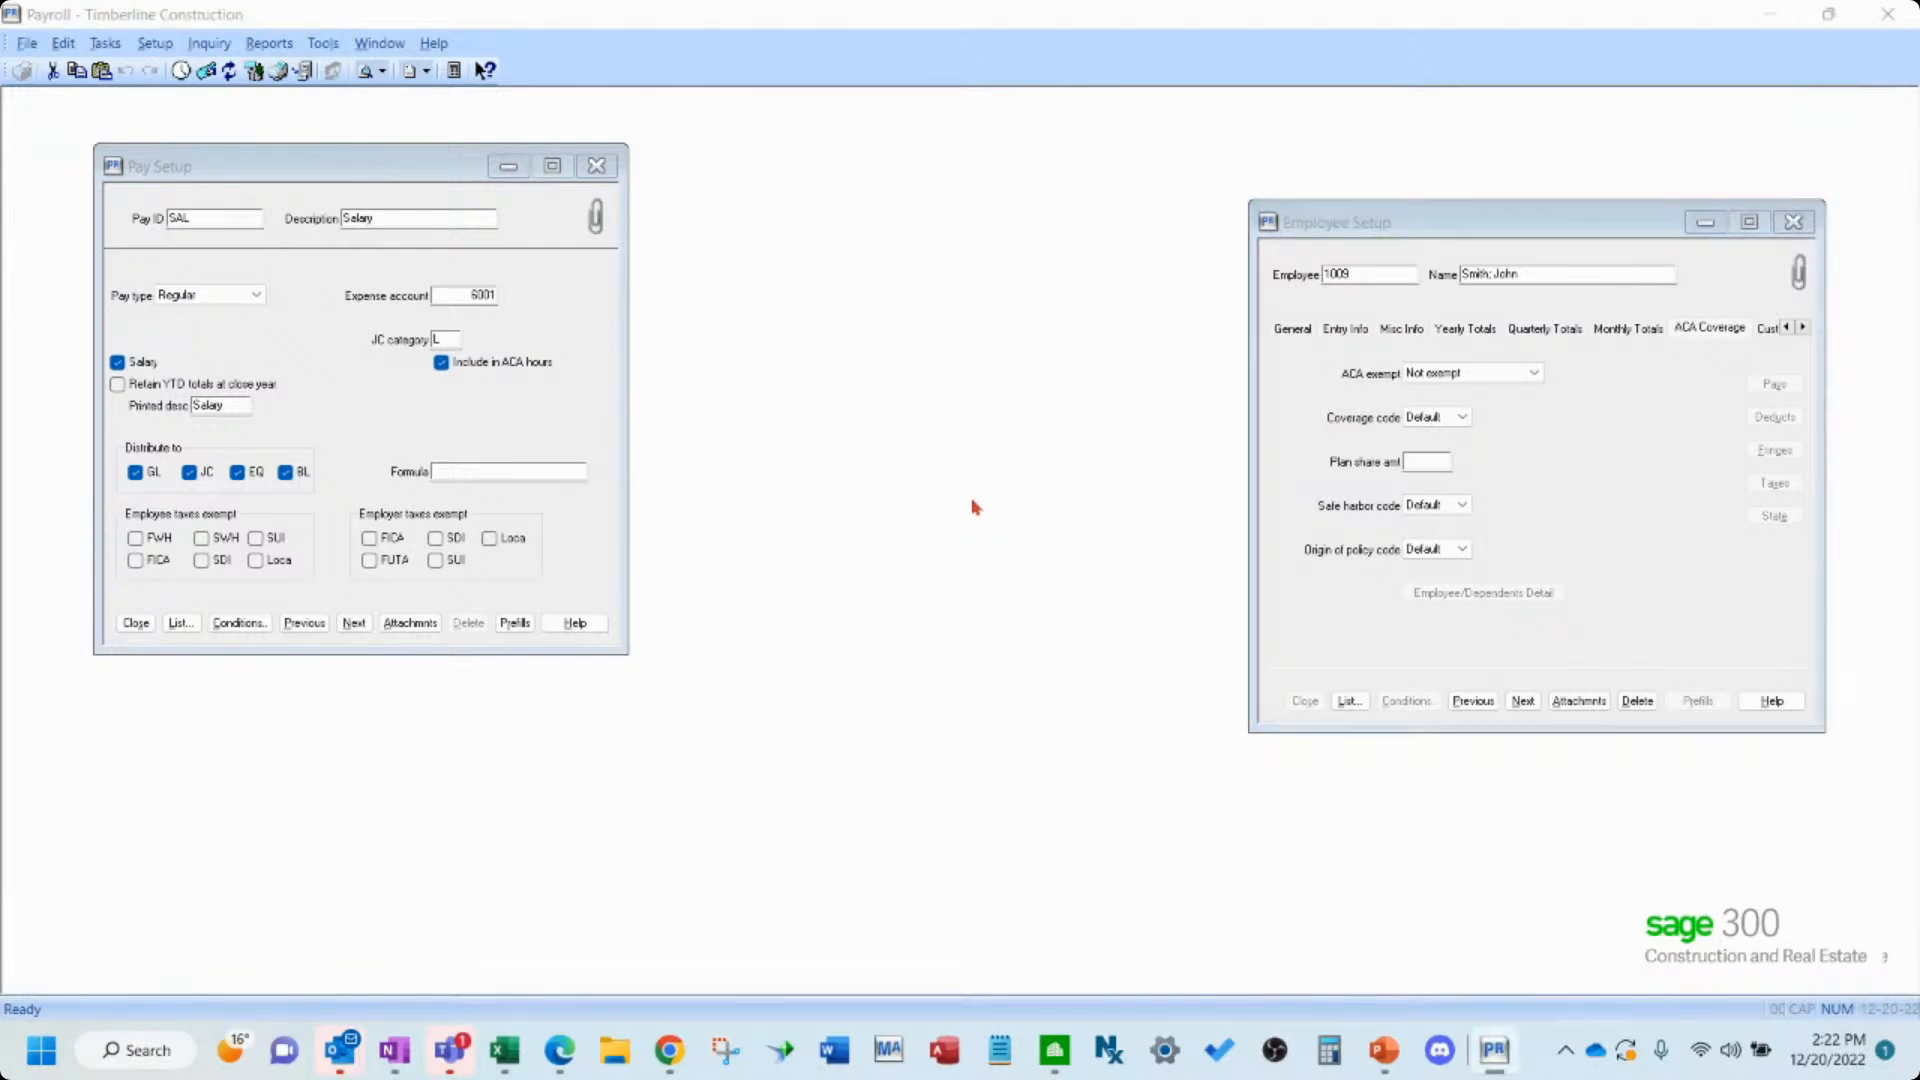
- Confirm the company FEIN and choose a single ACA data file for this EIN
{"action": "left_click", "coordinate": [1205, 775]}
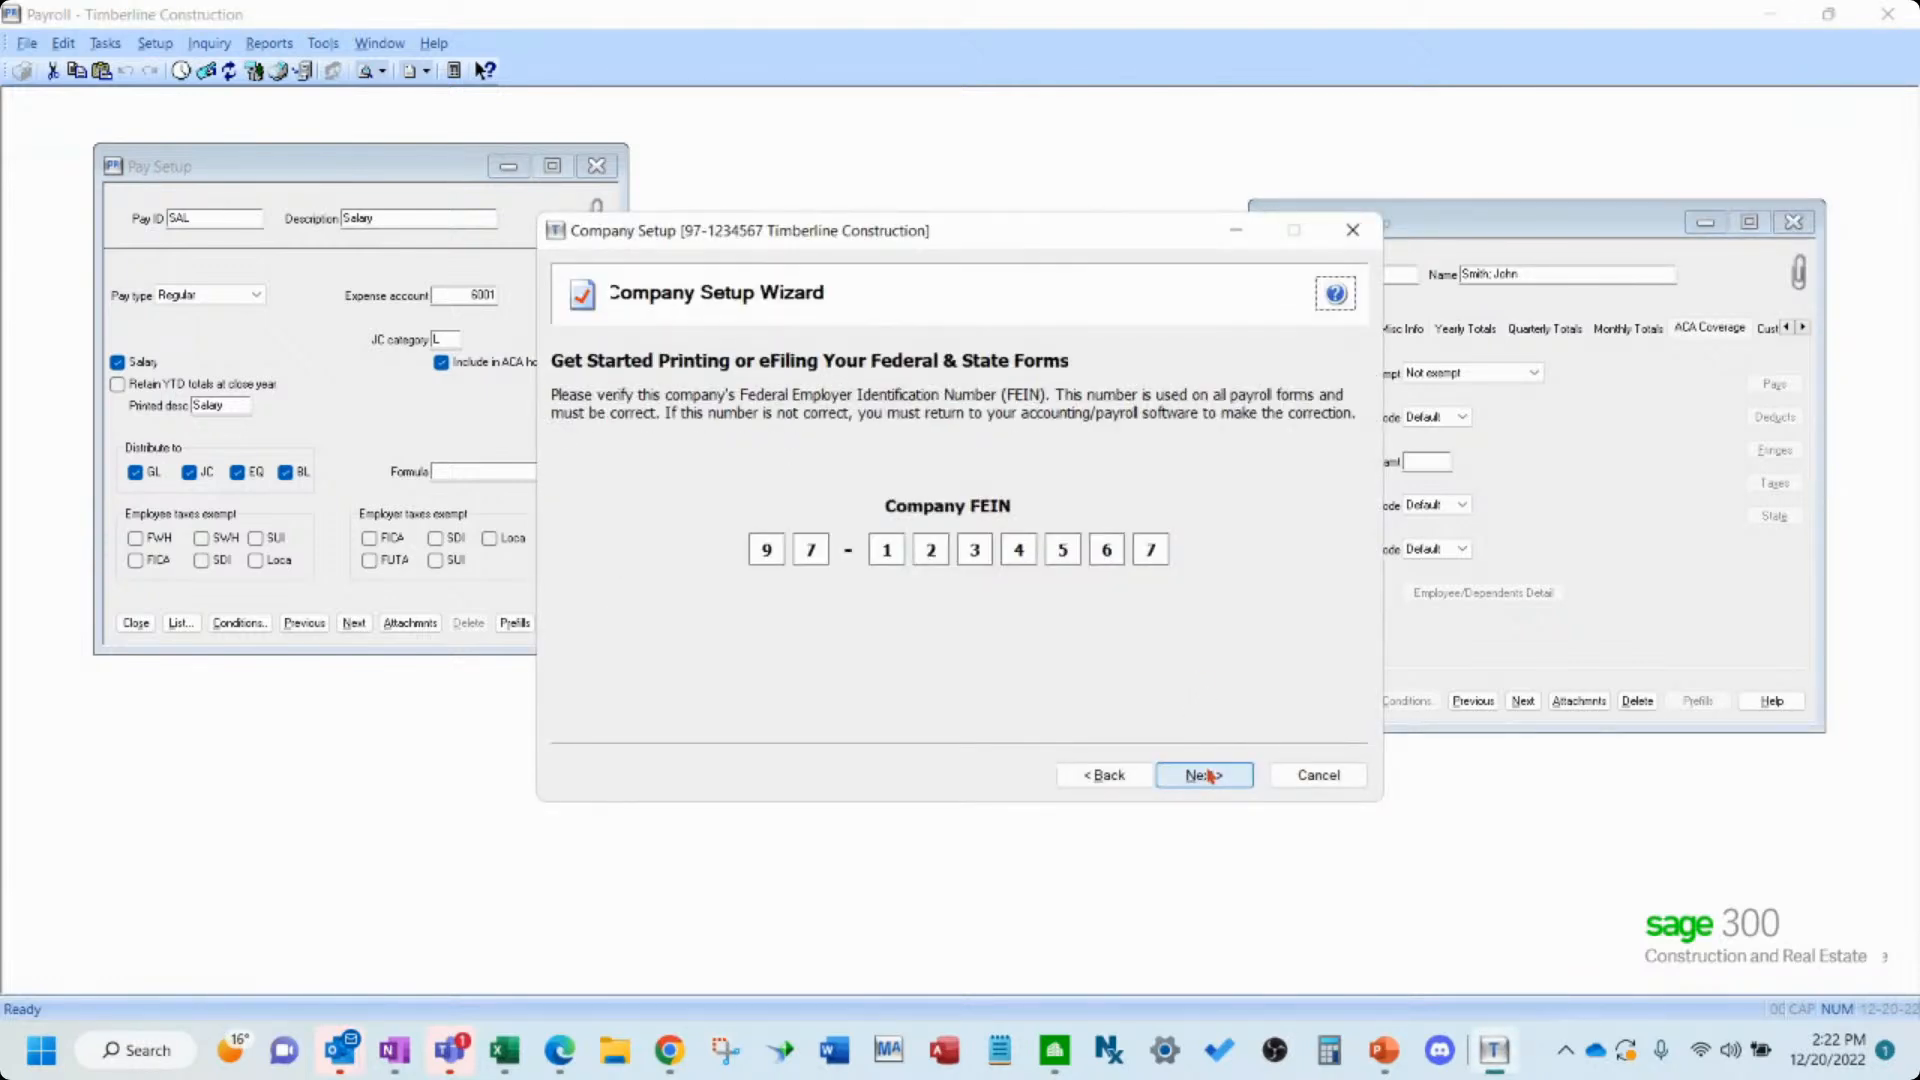
{"action": "left_click", "coordinate": [1205, 775]}
{"action": "left_click", "coordinate": [713, 662]}
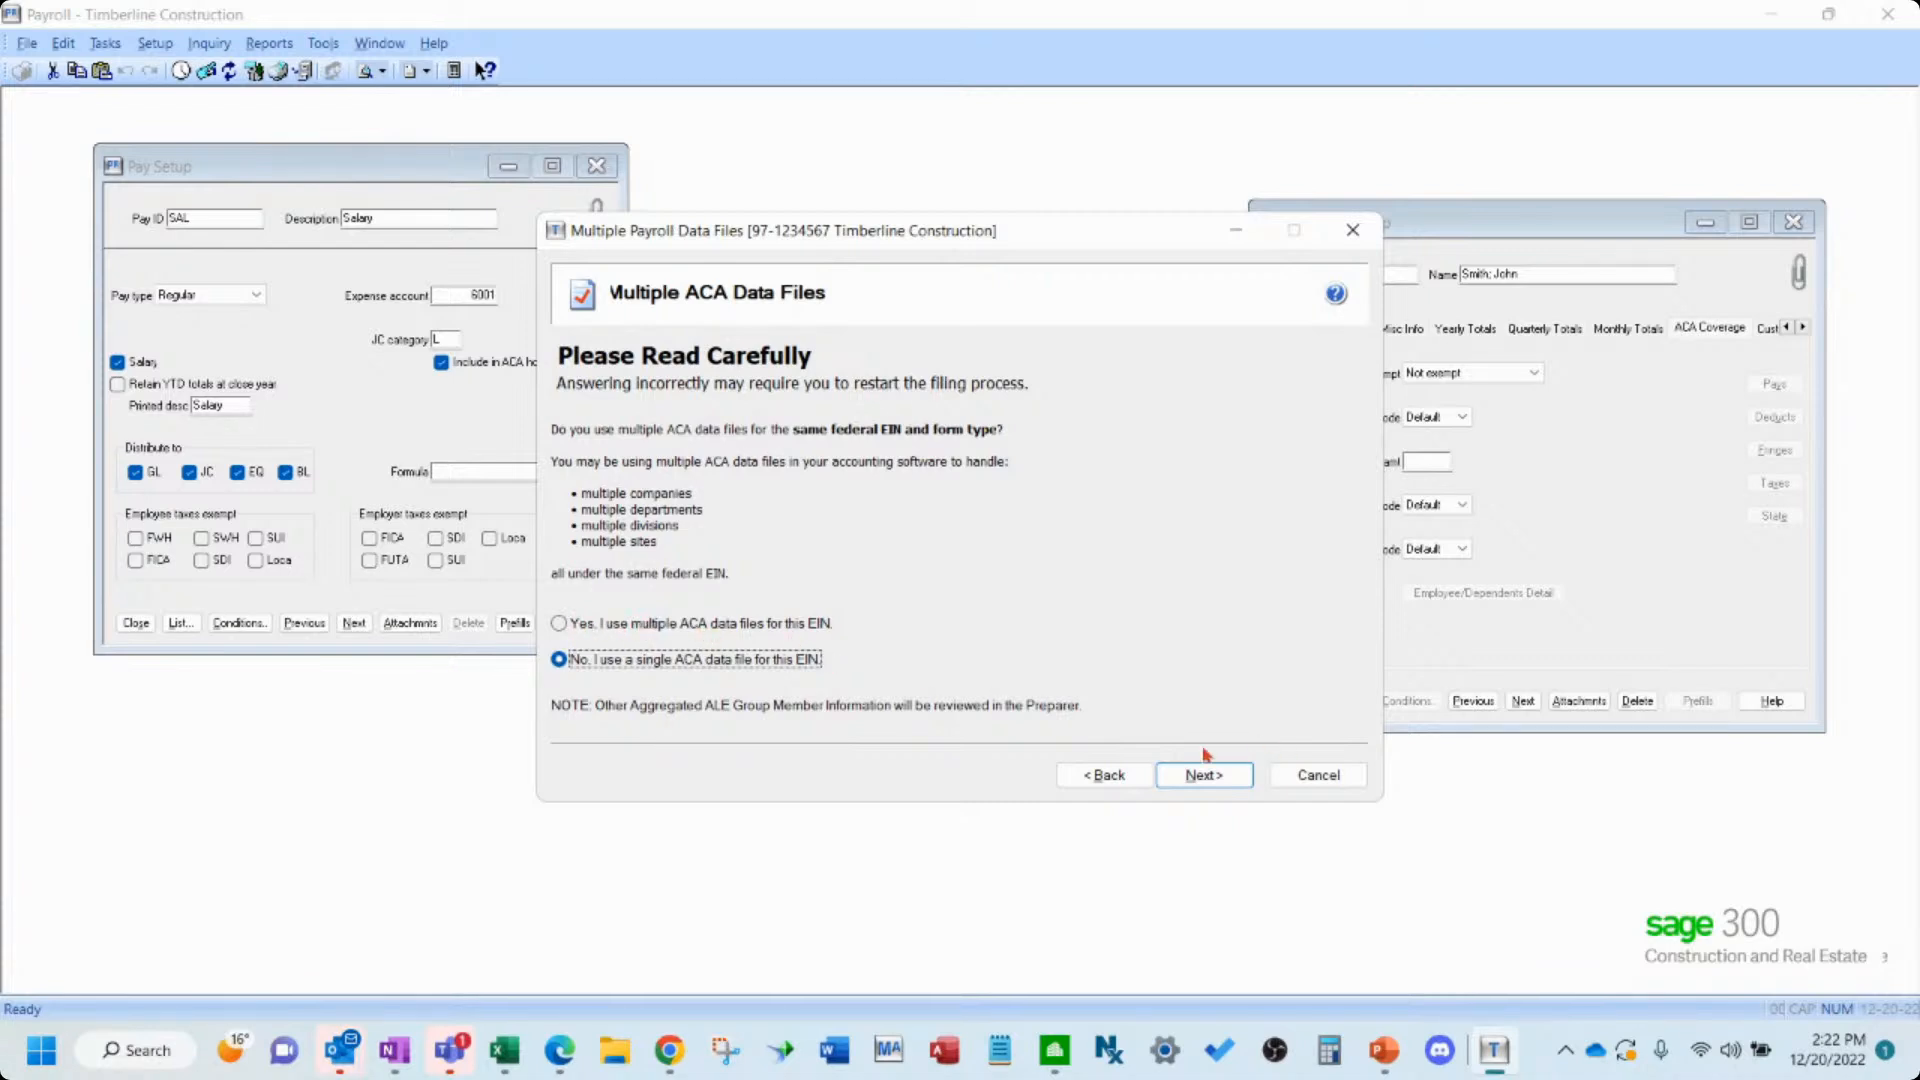
{"action": "left_click", "coordinate": [1190, 776]}
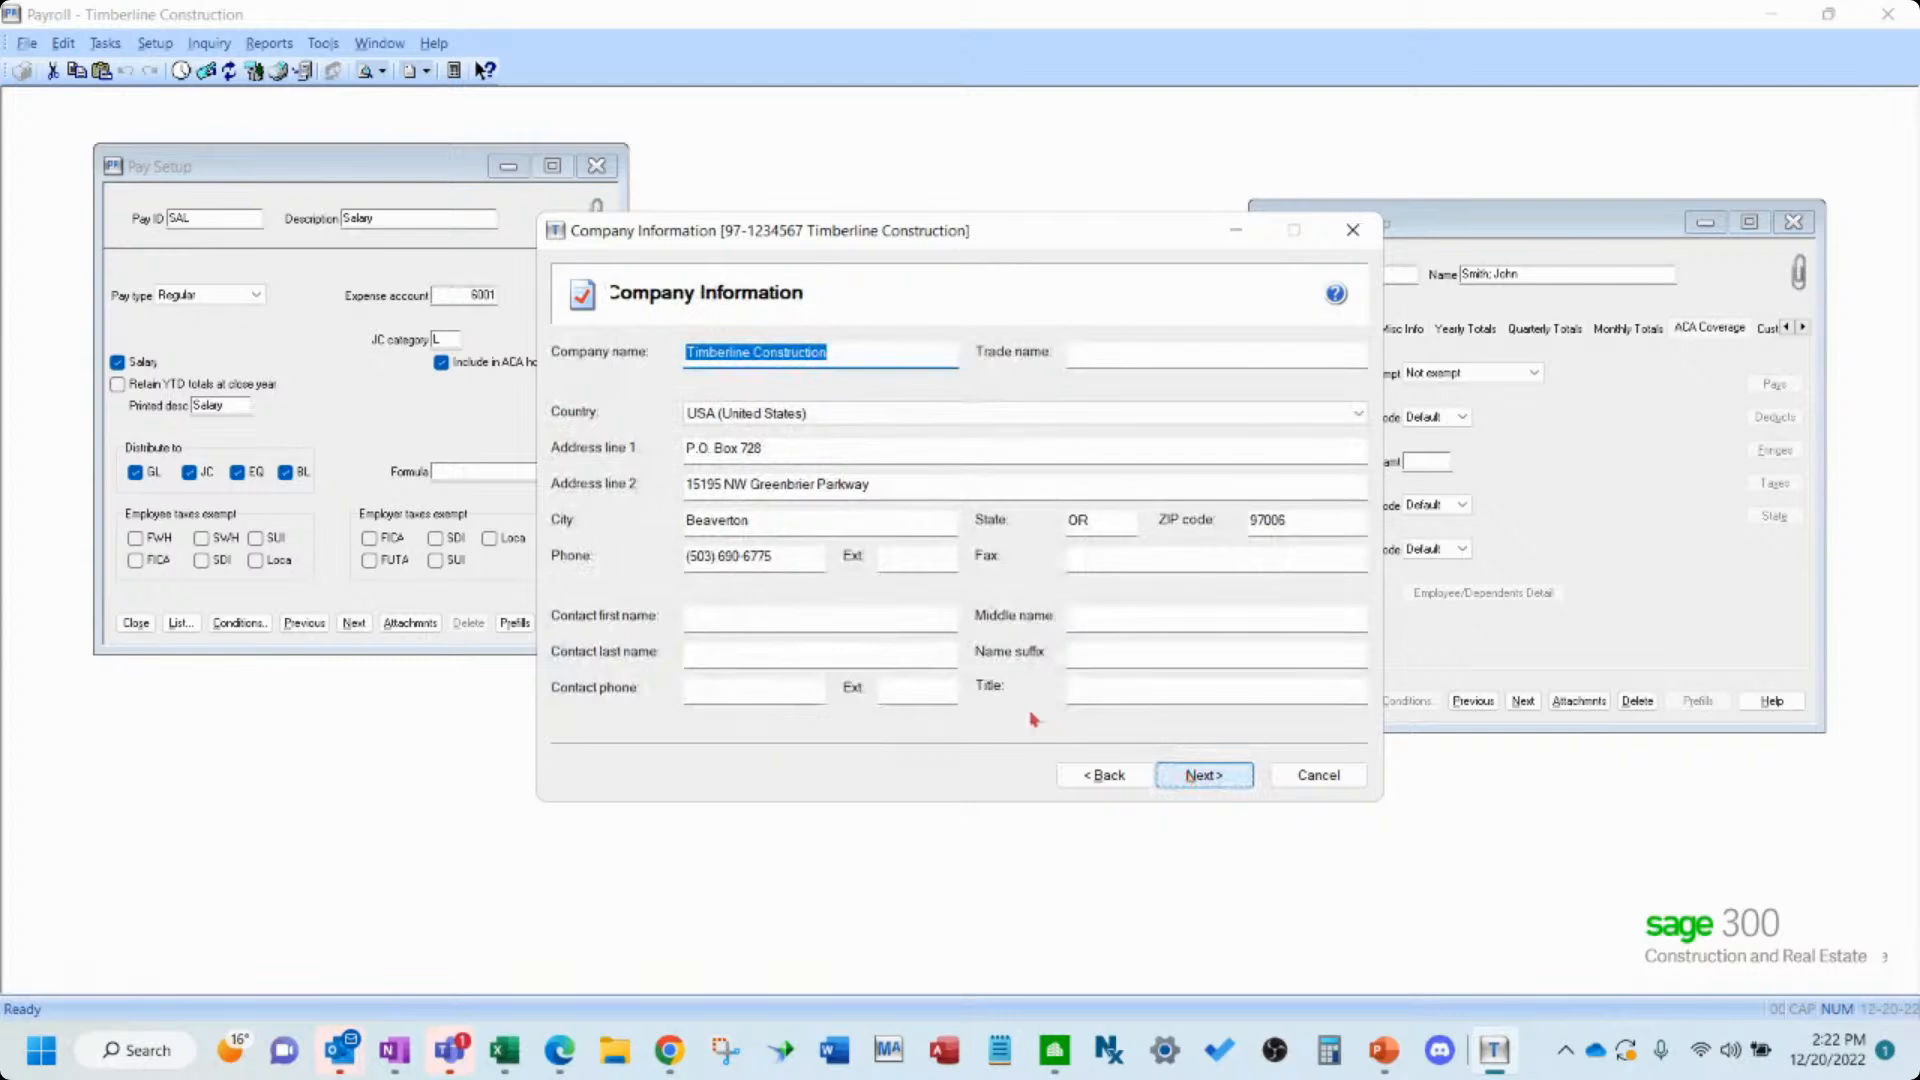
- Fill in the company contact's first name, last name and phone number, then continue
{"action": "left_click", "coordinate": [791, 619]}
{"action": "key", "text": "Tab"}
{"action": "key", "text": "Tab"}
{"action": "key", "text": "Tab"}
{"action": "type", "text": "555) 555-5555"}
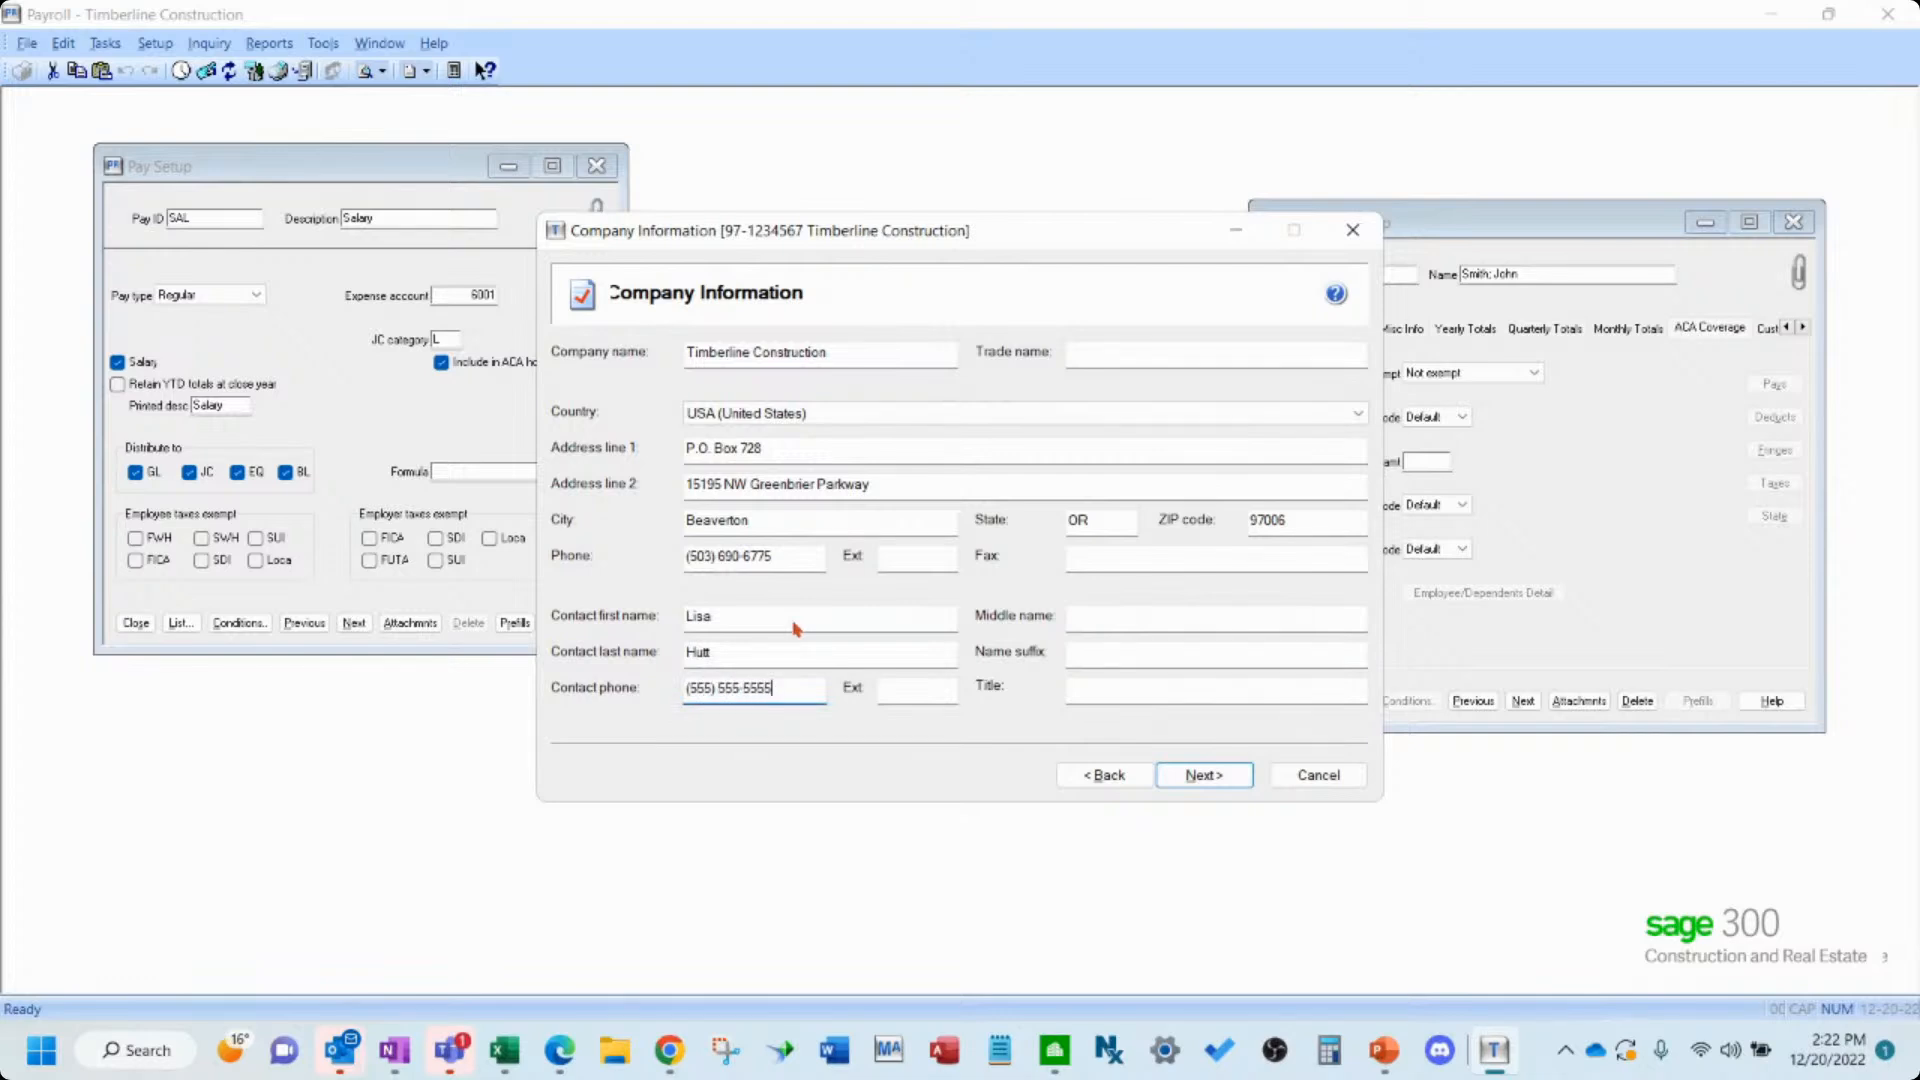
{"action": "left_click", "coordinate": [1192, 778]}
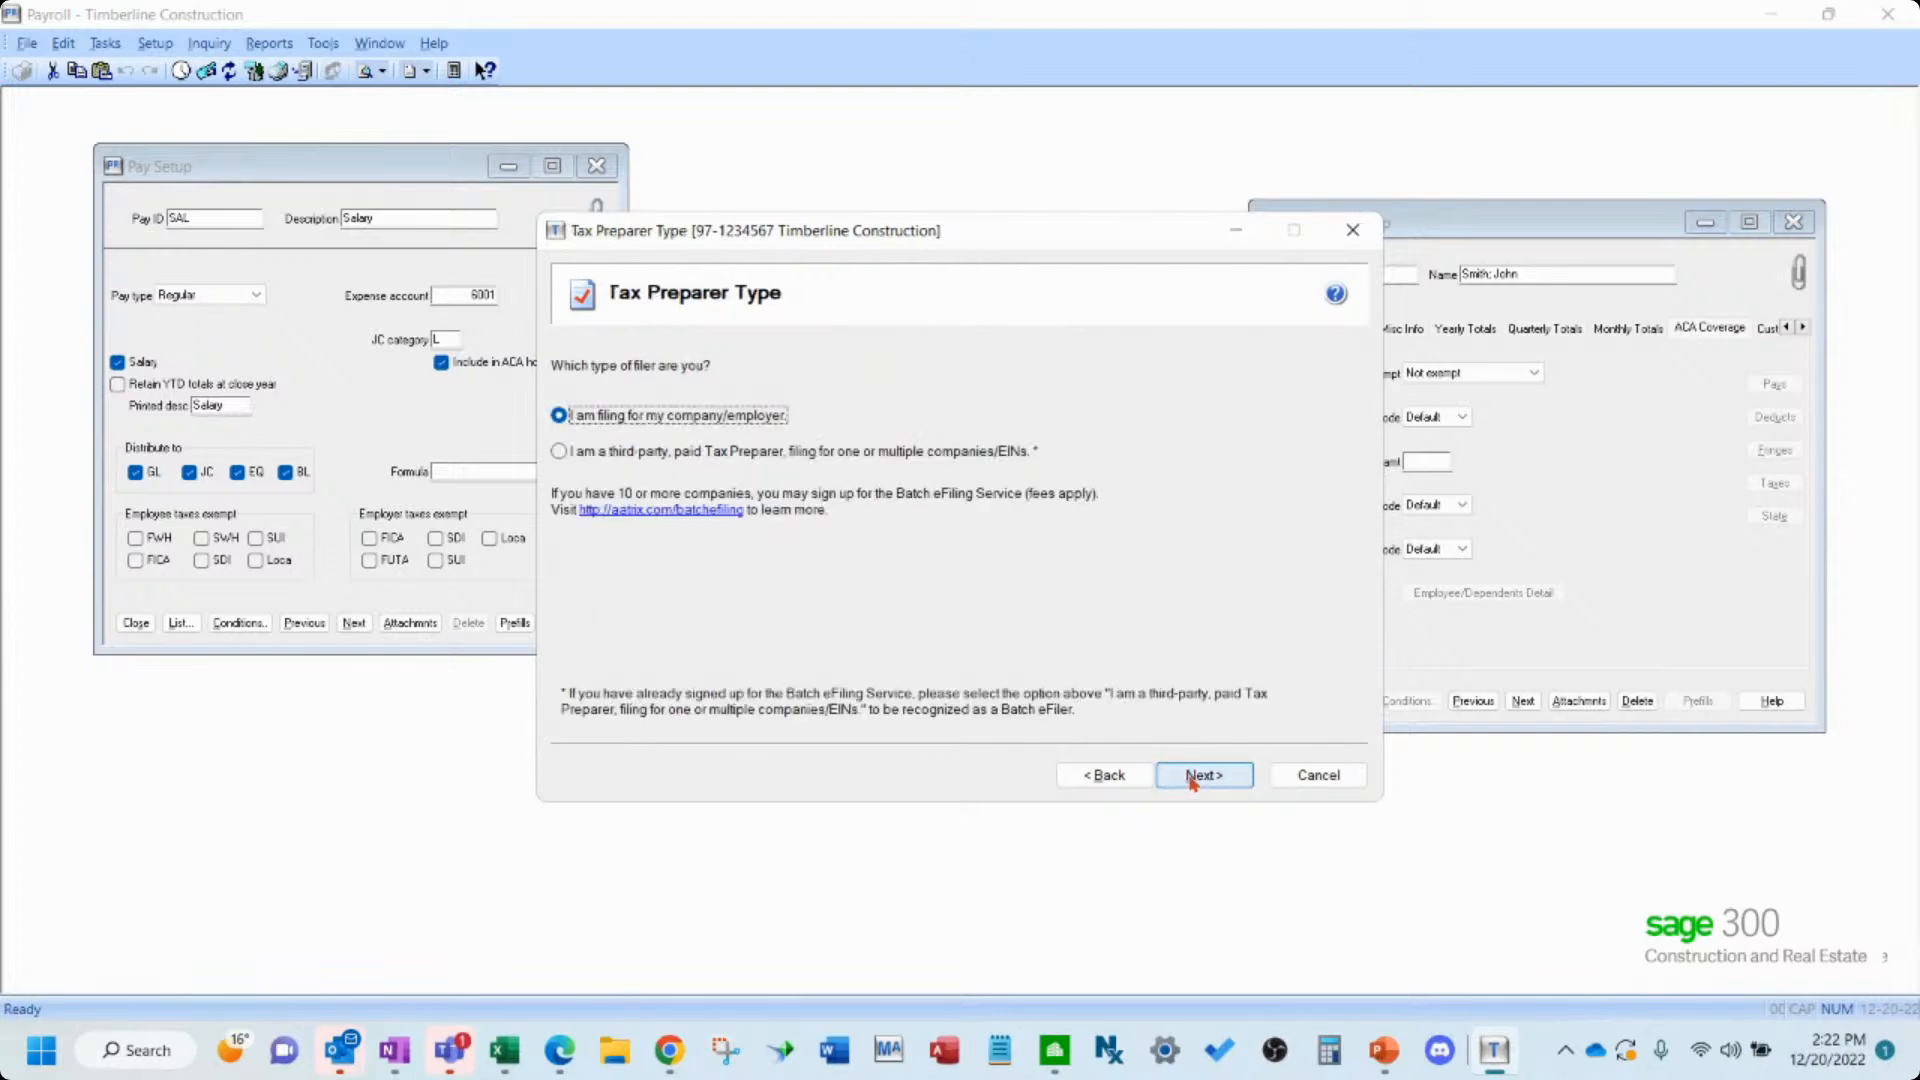
- Keep filing for own company, choose to truncate employee SSNs with asterisks on employee copies, and continue
{"action": "left_click", "coordinate": [1189, 772]}
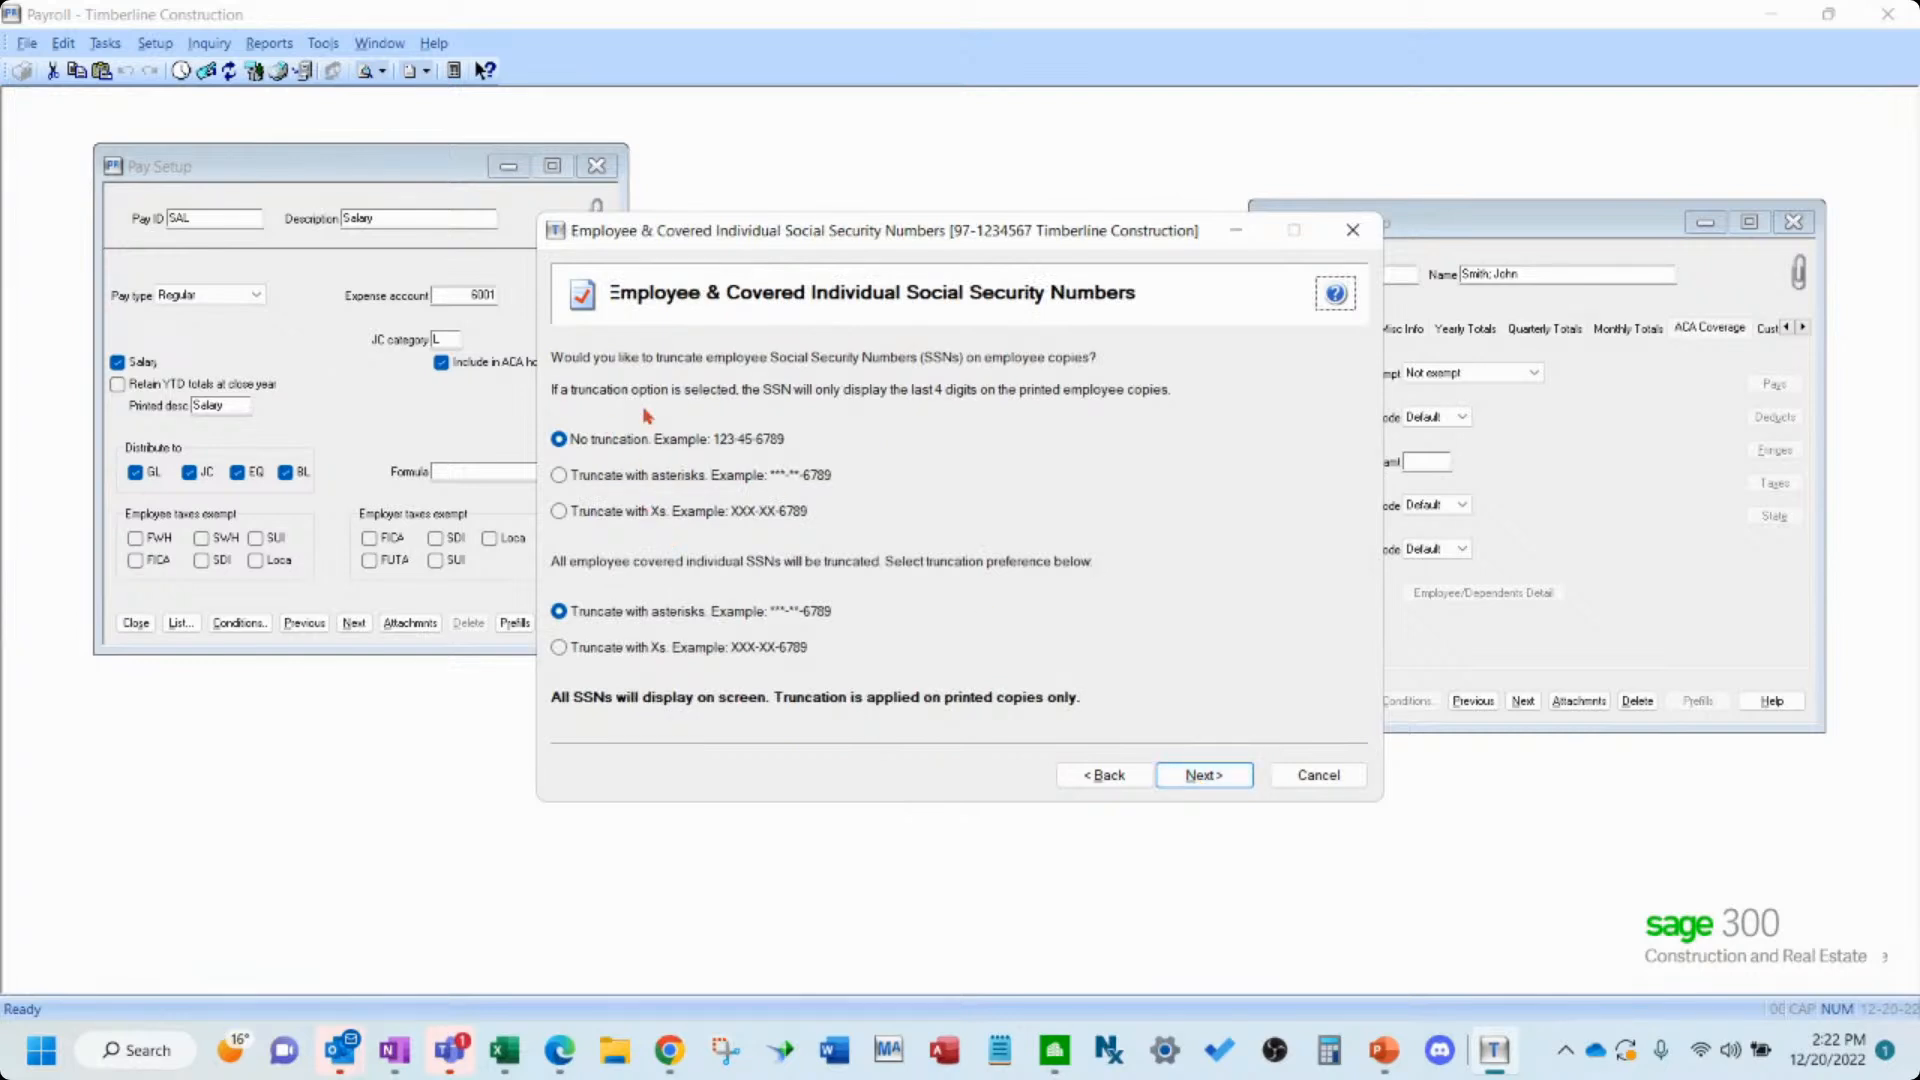
{"action": "left_click", "coordinate": [560, 476]}
{"action": "left_click", "coordinate": [1222, 776]}
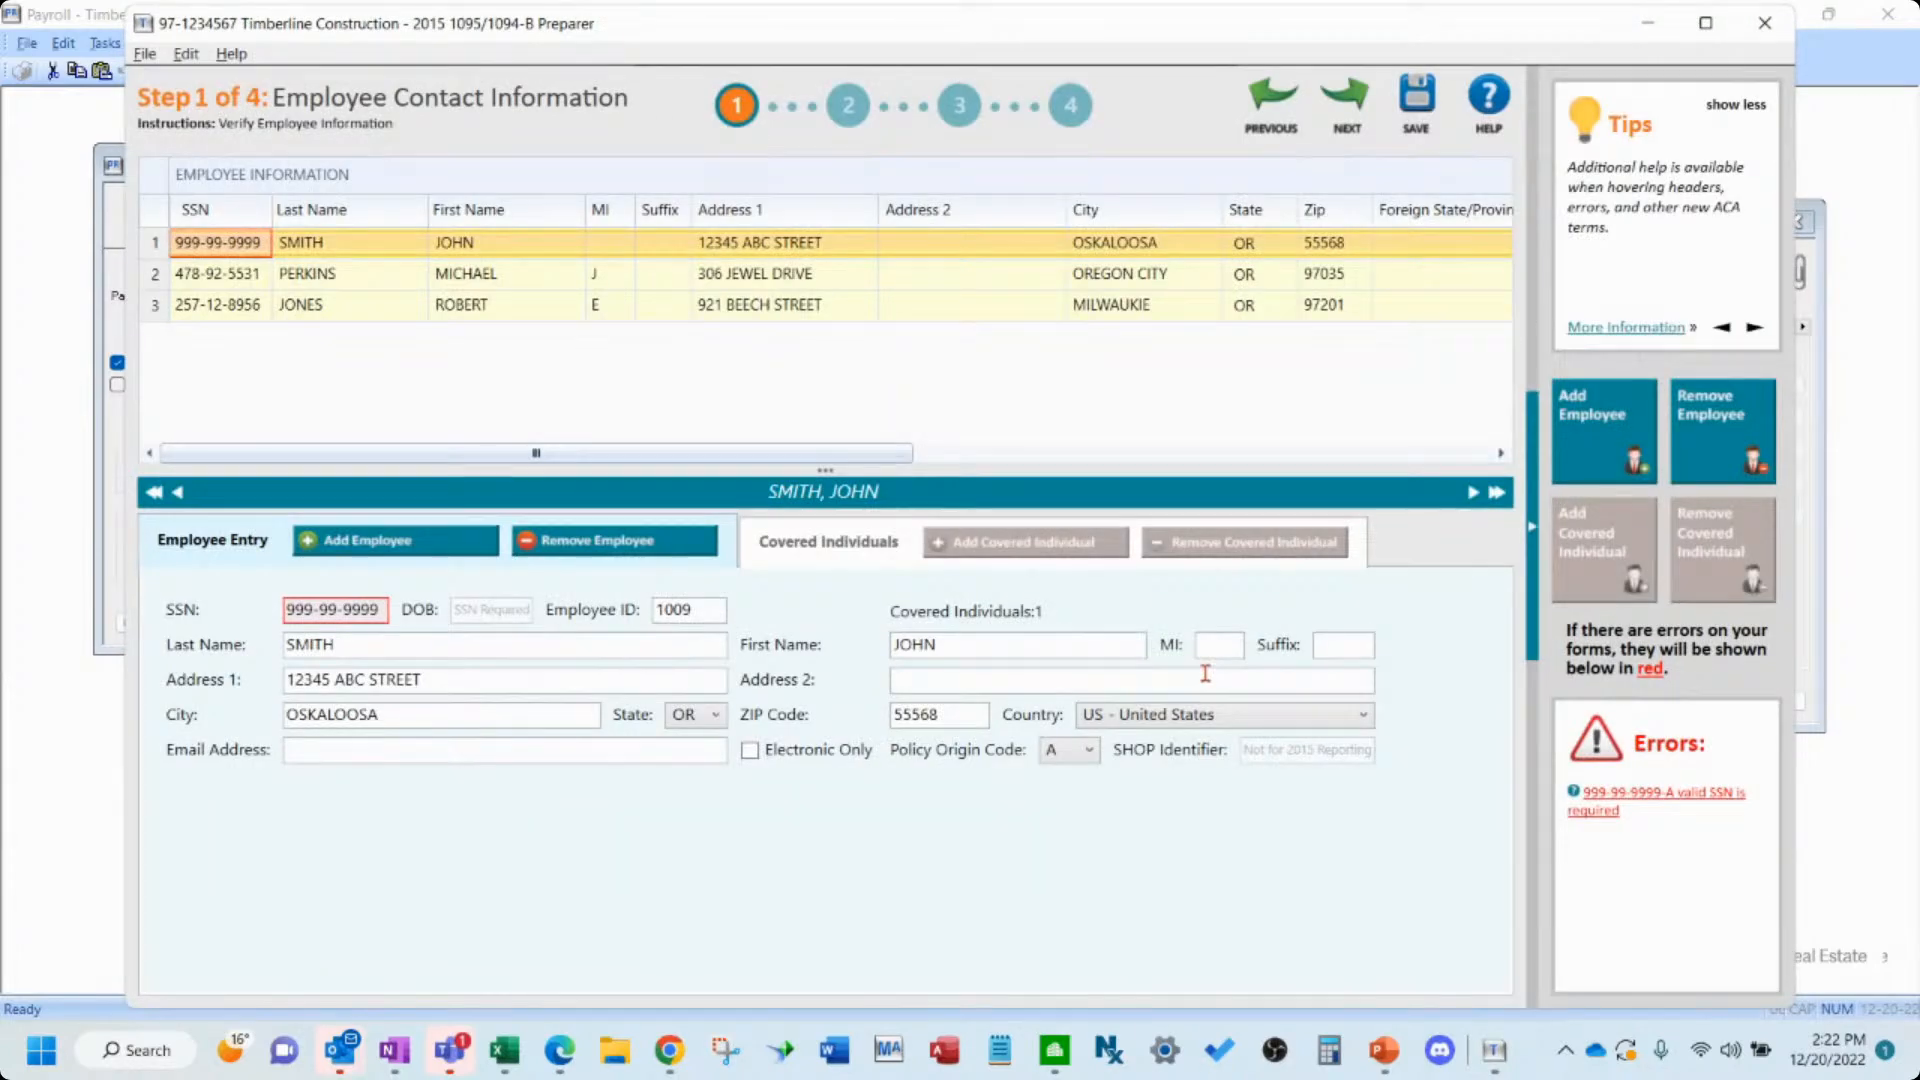
- Replace the first employee's invalid SSN with a valid social security number
{"action": "left_click", "coordinate": [1458, 455]}
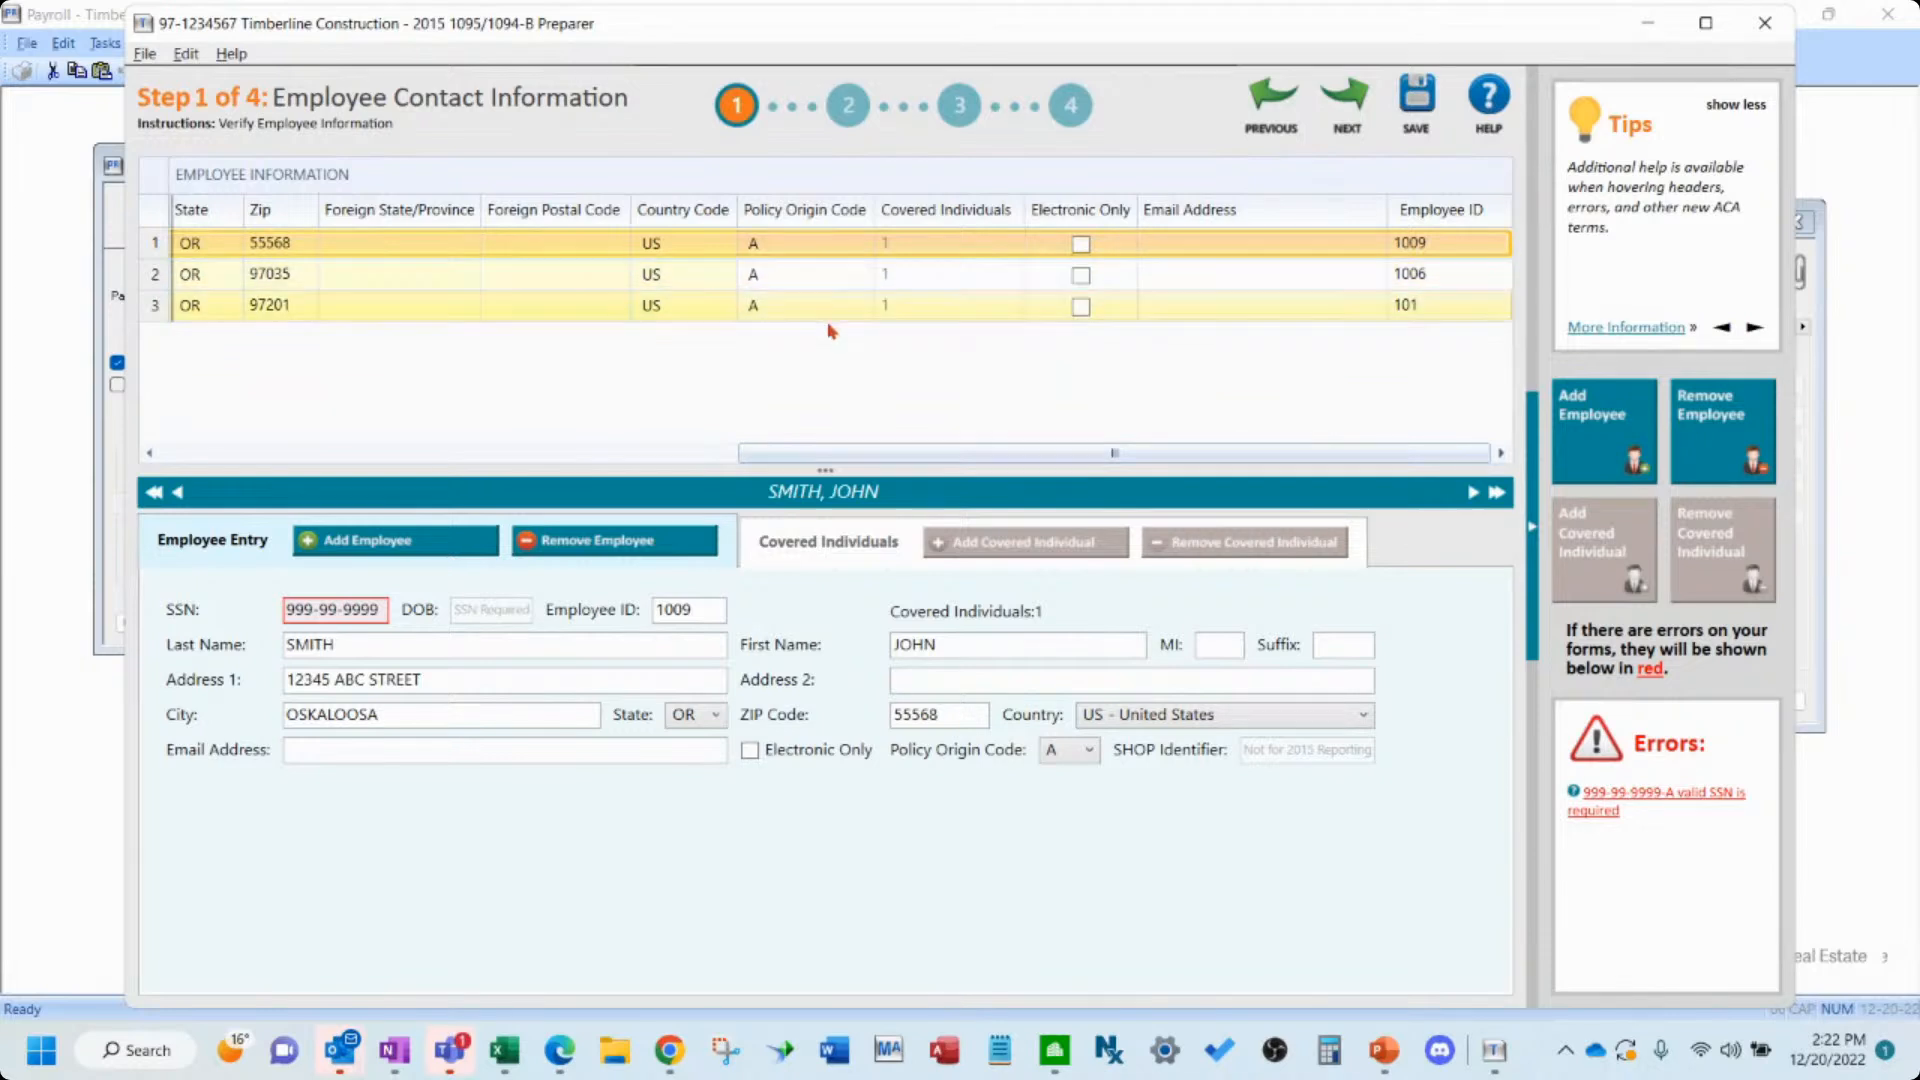
{"action": "left_click", "coordinate": [185, 457]}
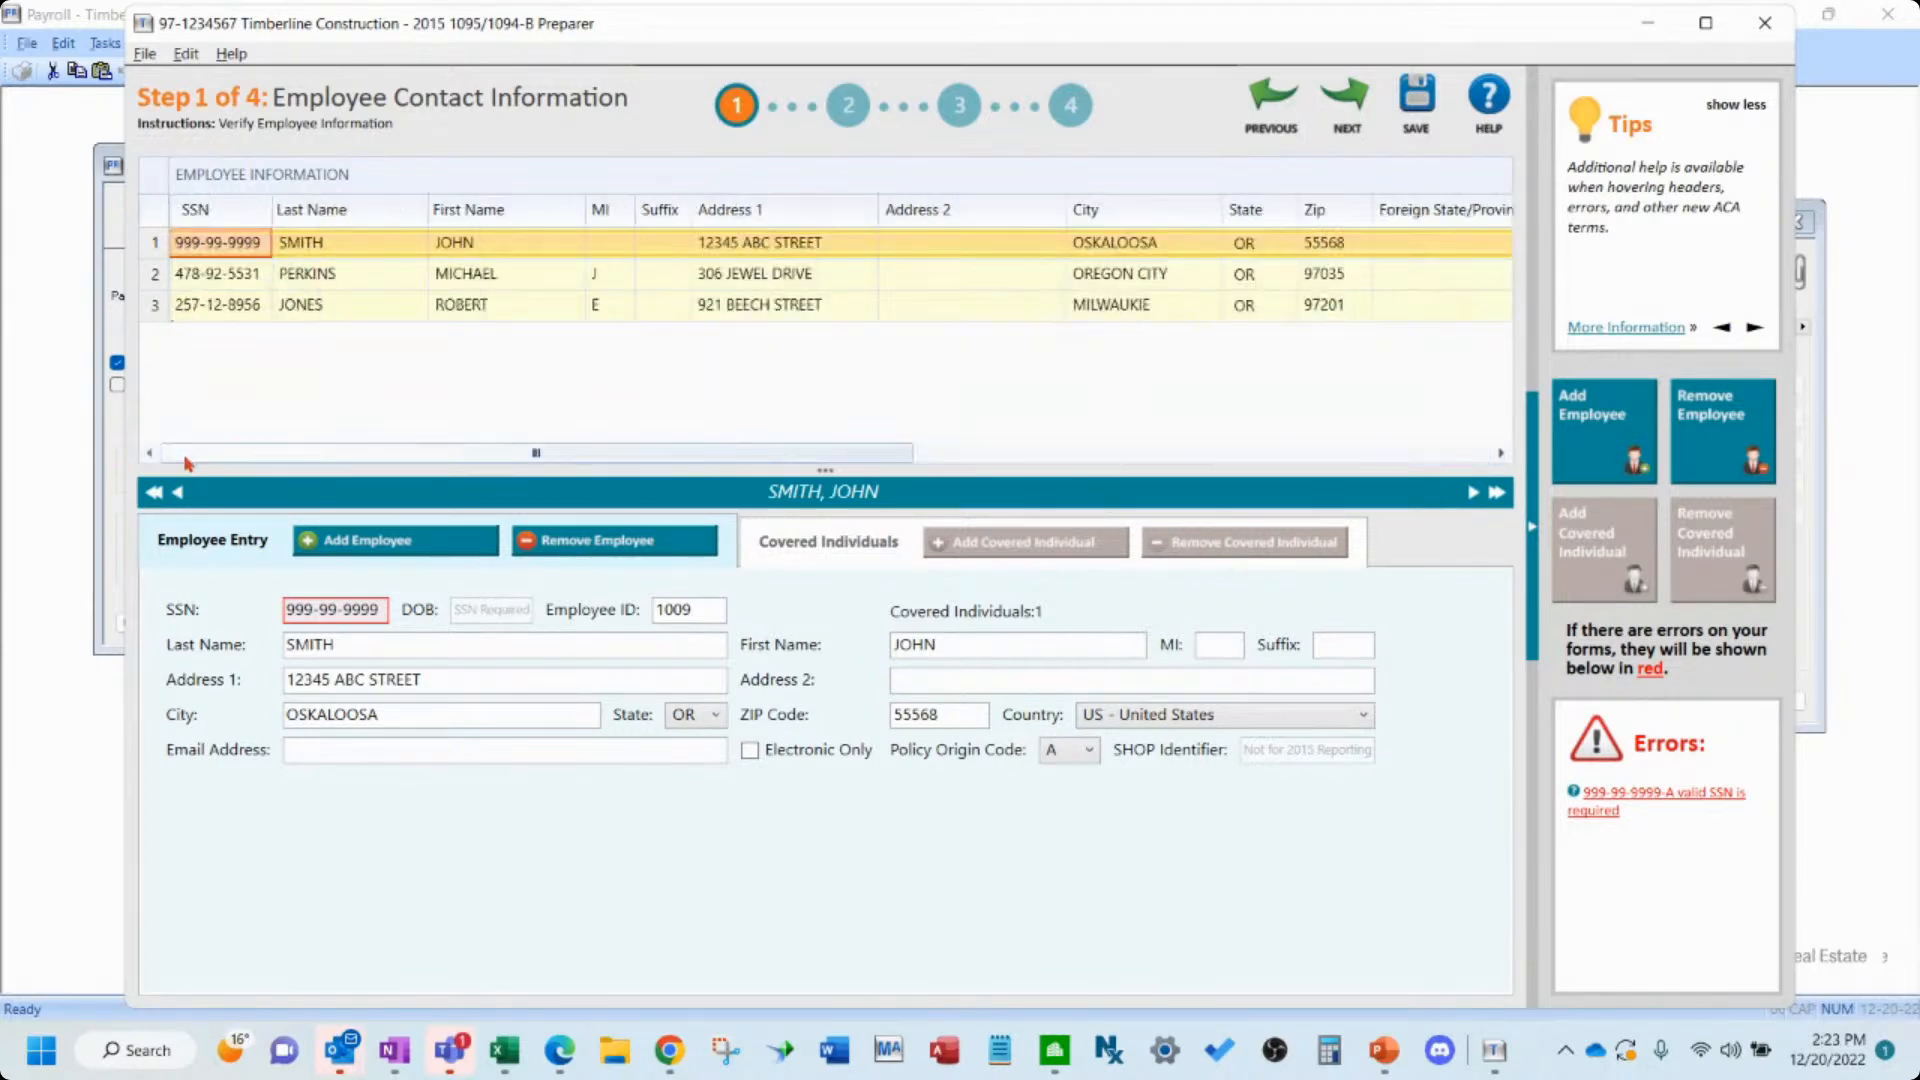
{"action": "left_click", "coordinate": [308, 607]}
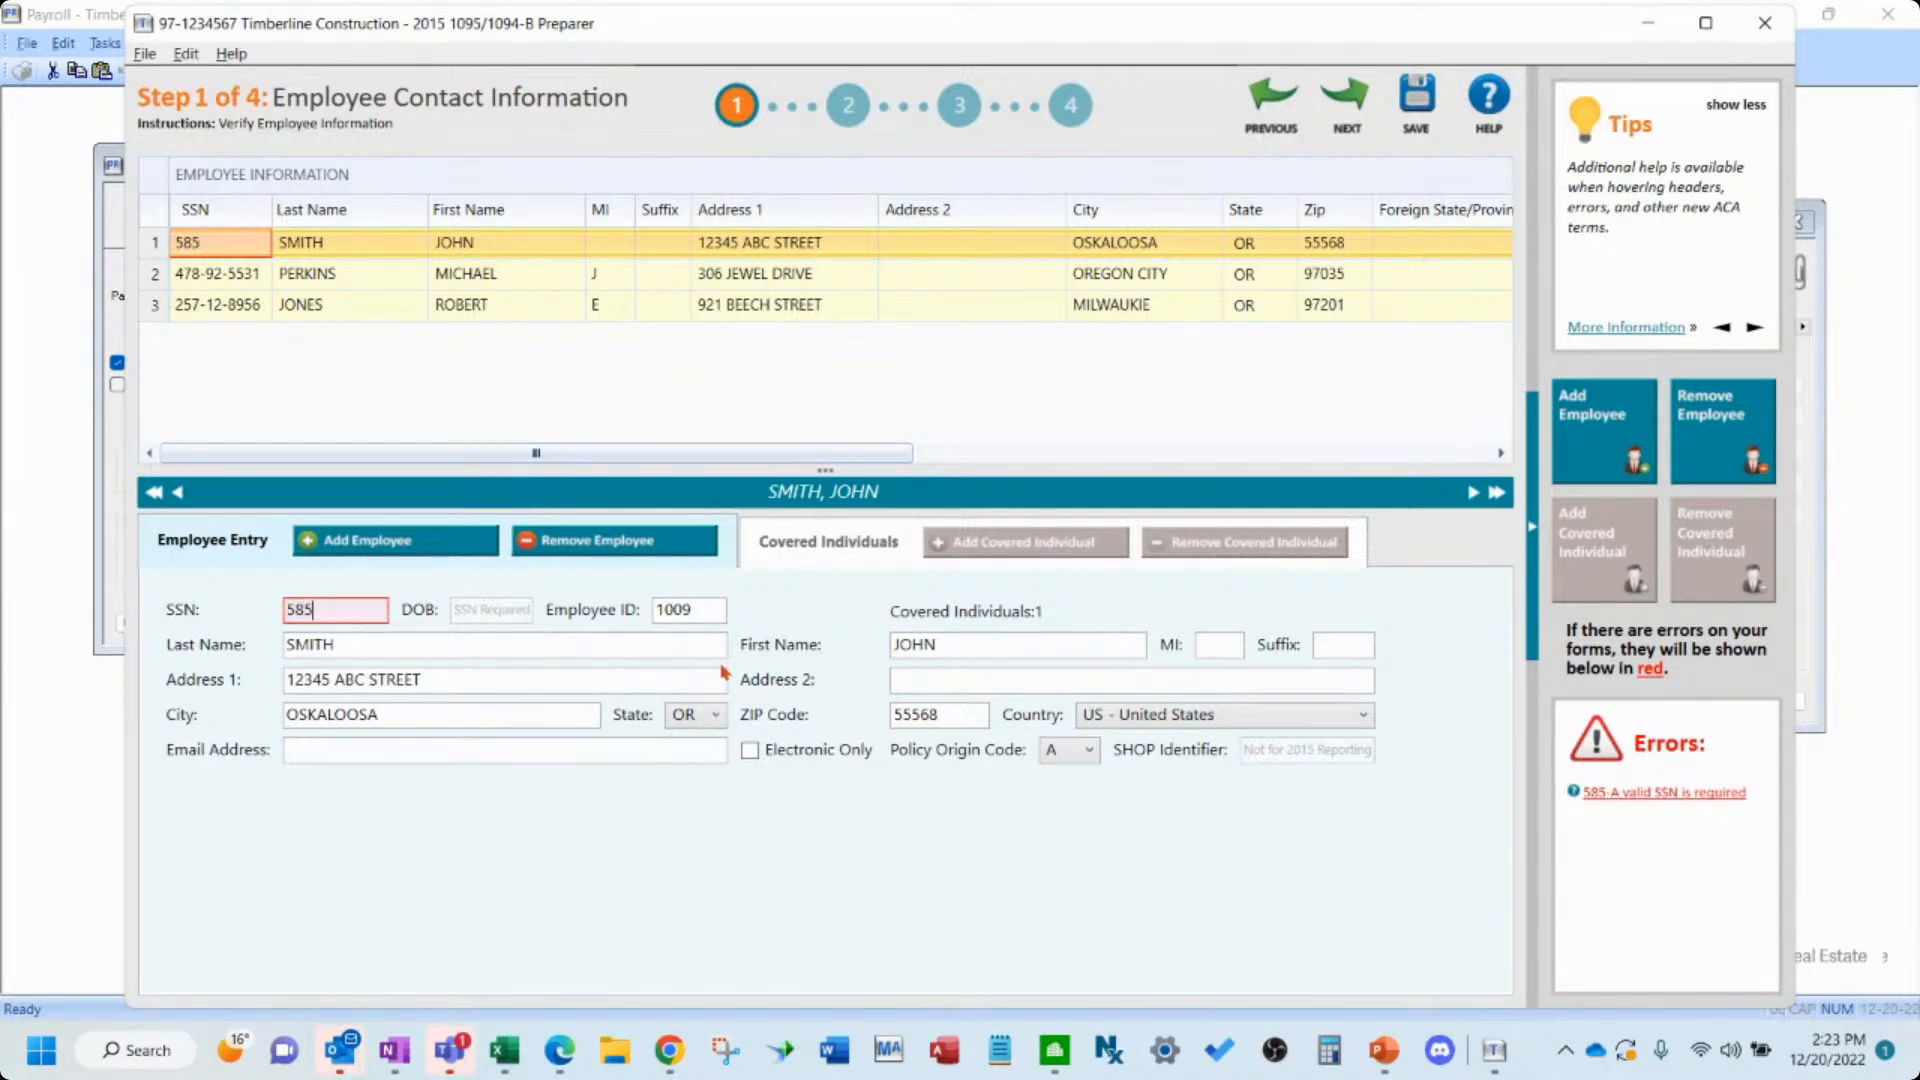
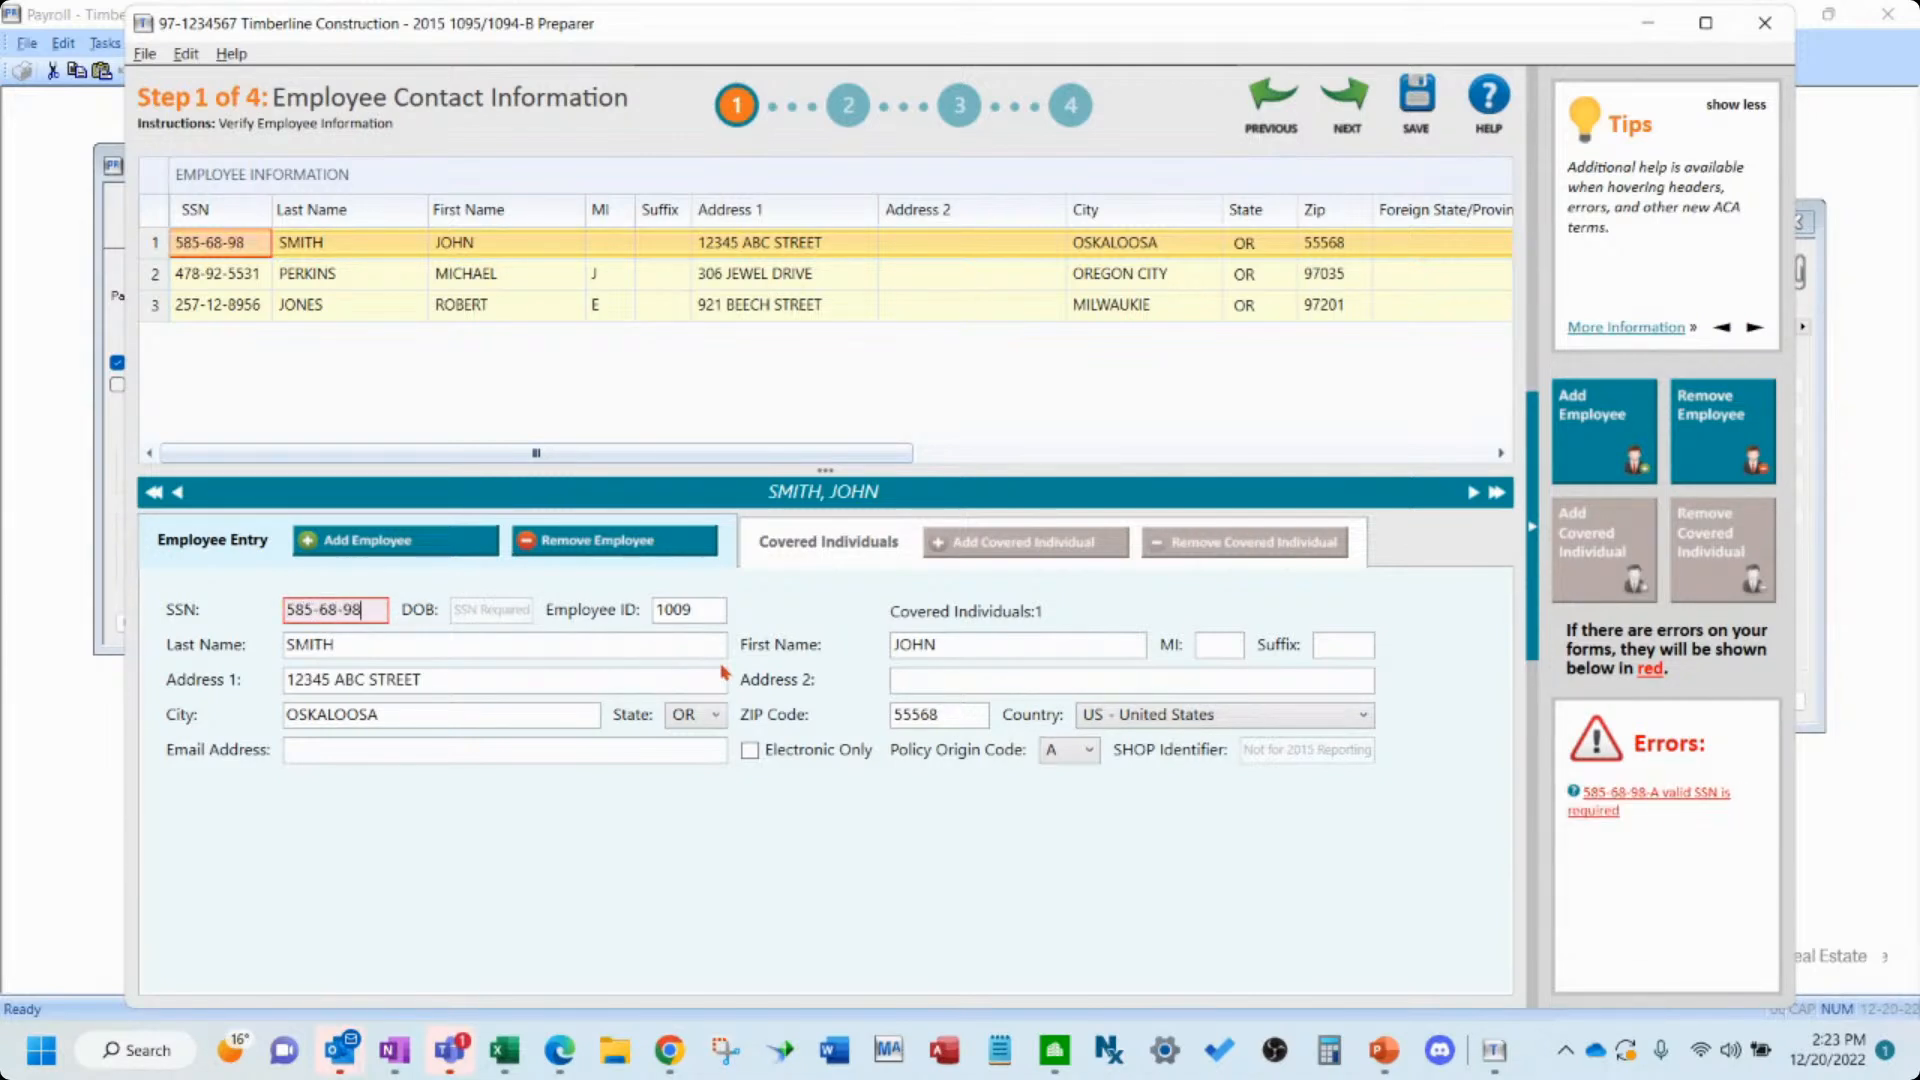
{"action": "left_click", "coordinate": [654, 643]}
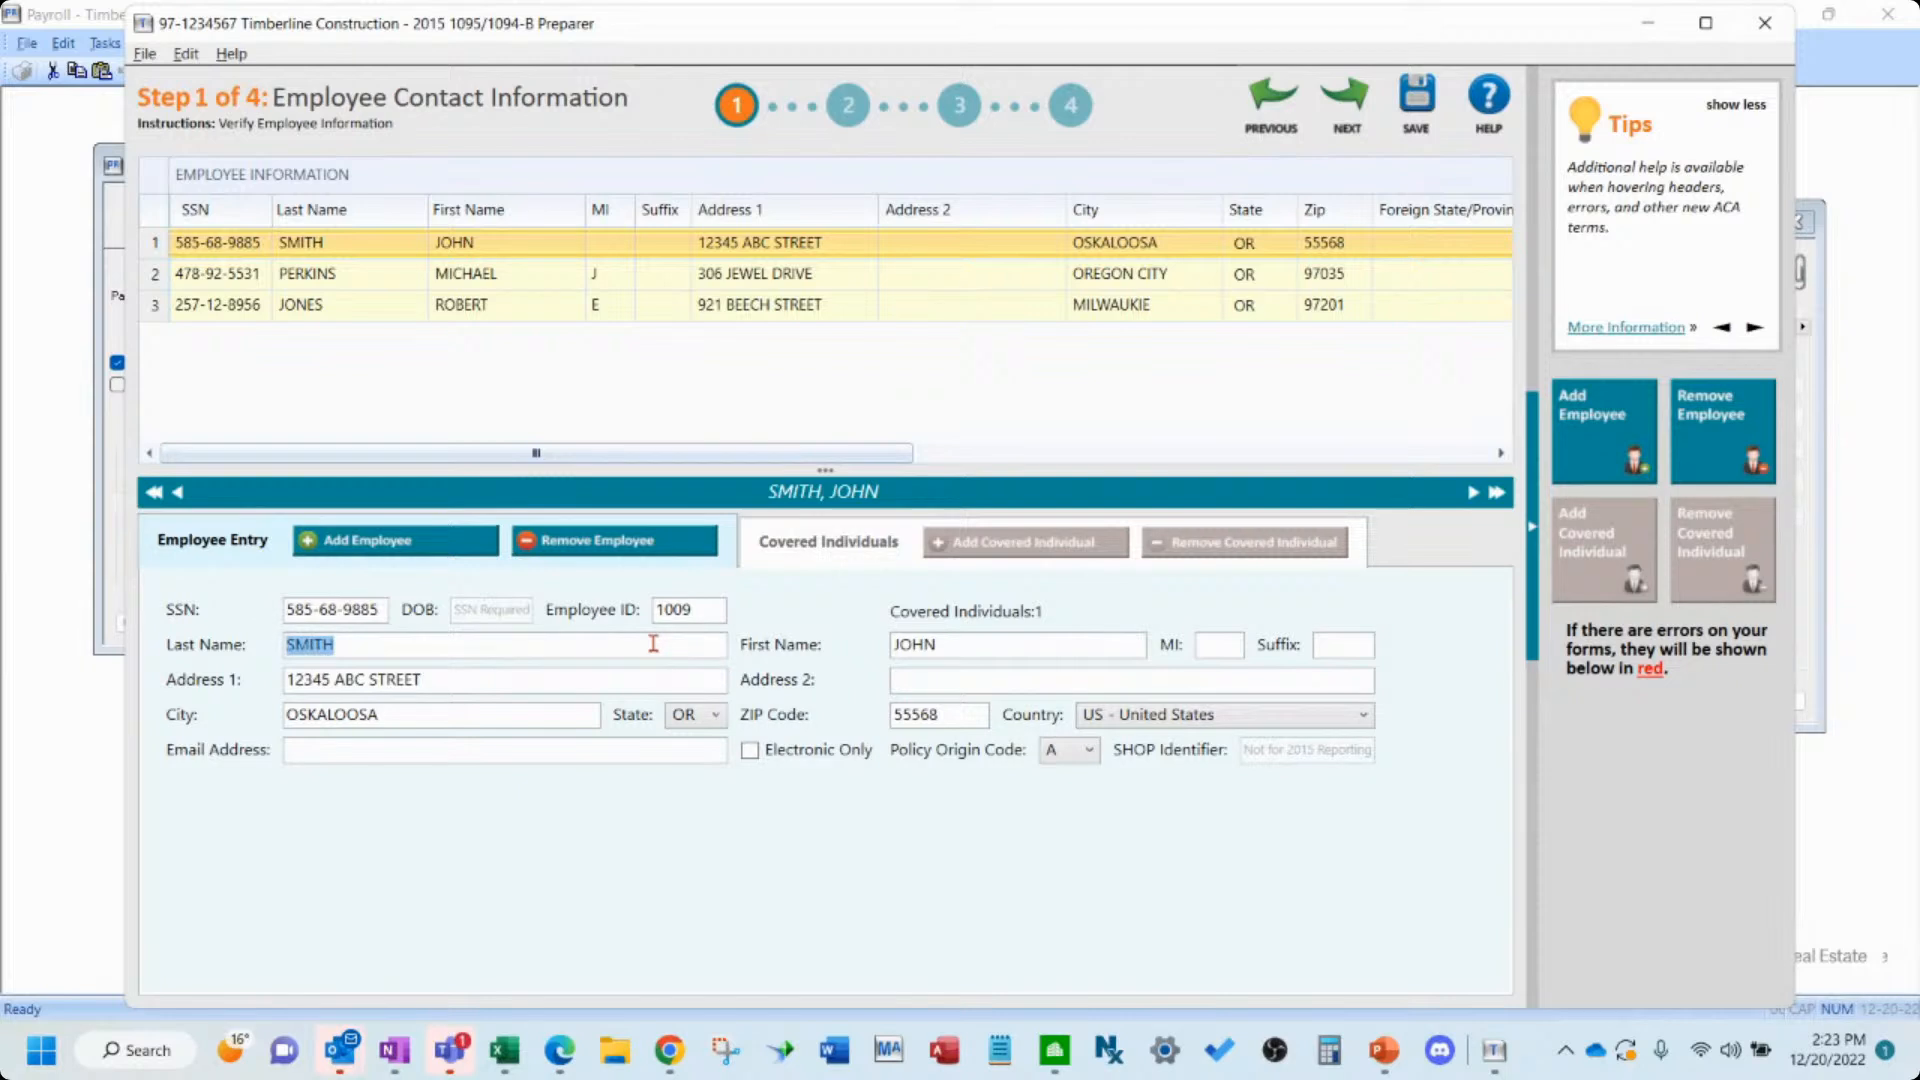
- Advance past the Policy Origin Code step to the Employee Covered Individuals step
{"action": "left_click", "coordinate": [1347, 100]}
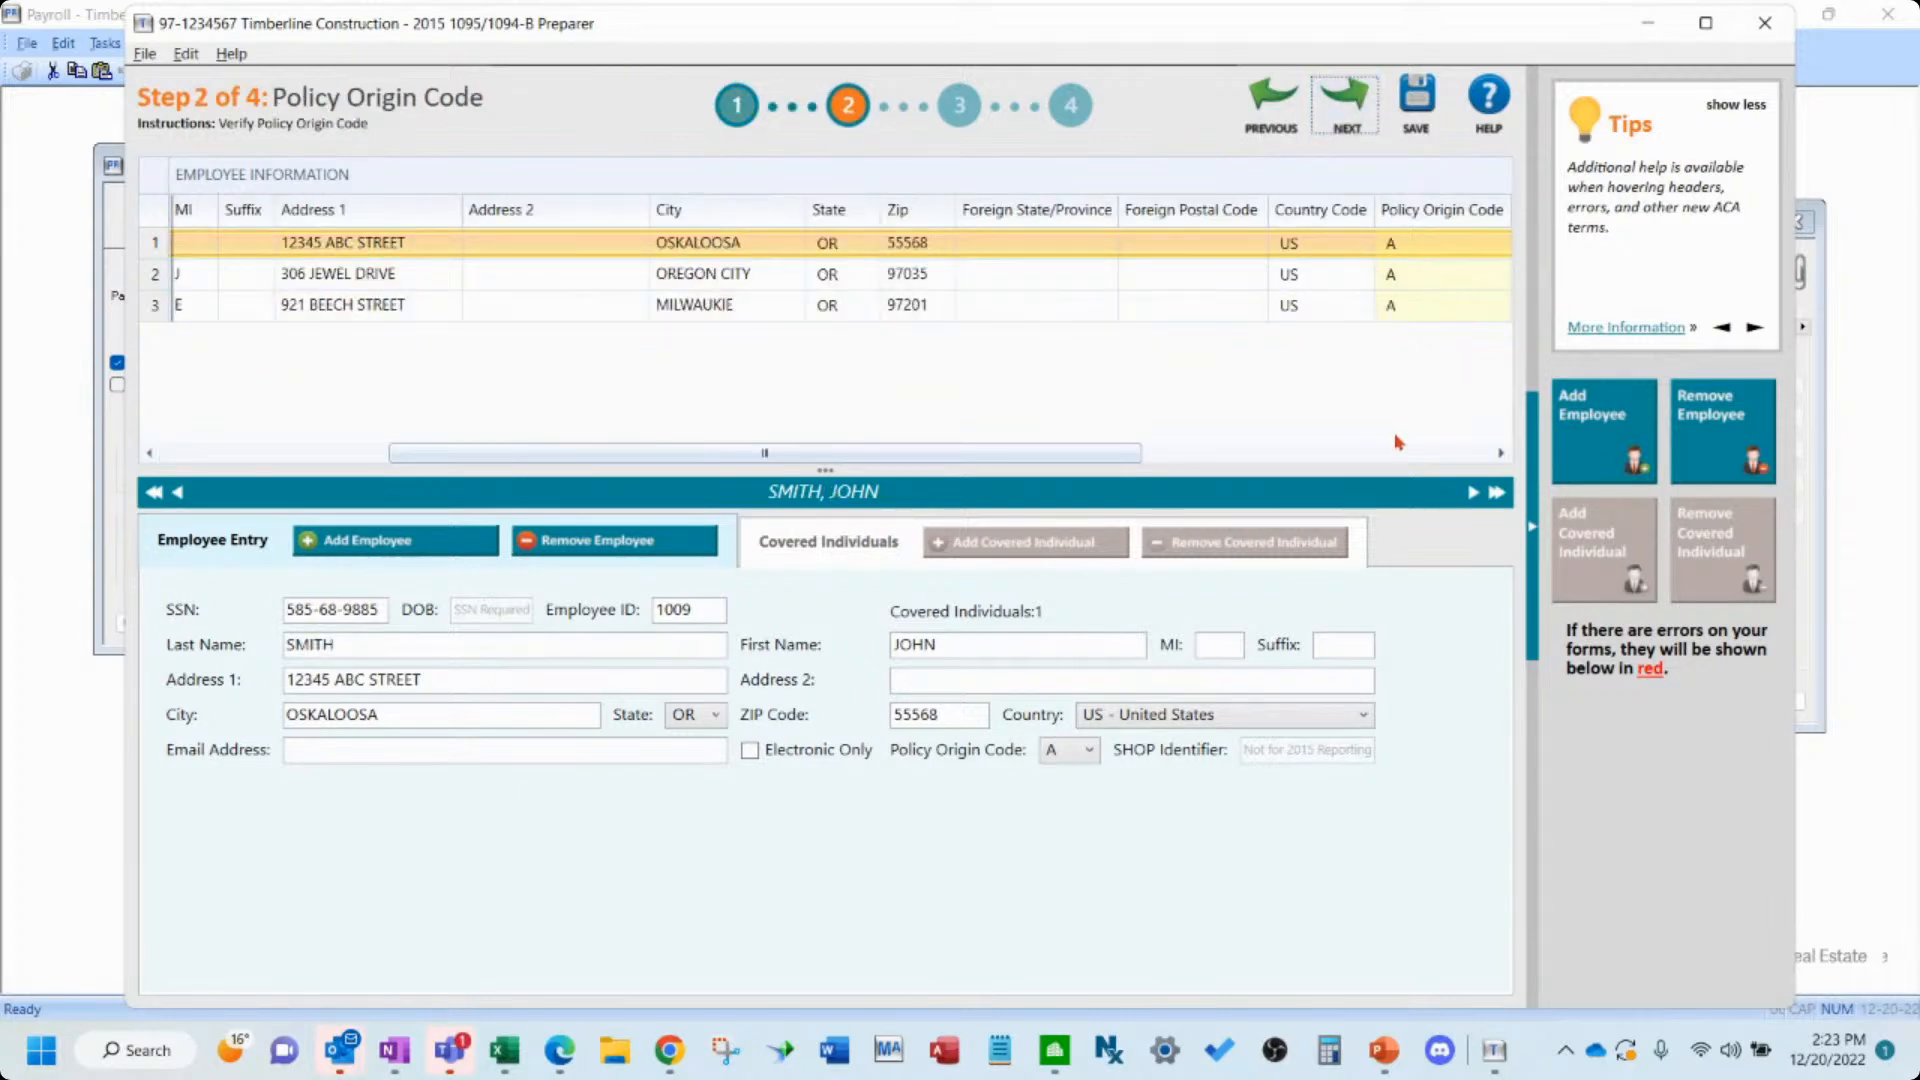
{"action": "left_click", "coordinate": [1405, 457]}
{"action": "left_click_drag", "start_coordinate": [1325, 456], "coordinate": [735, 459]}
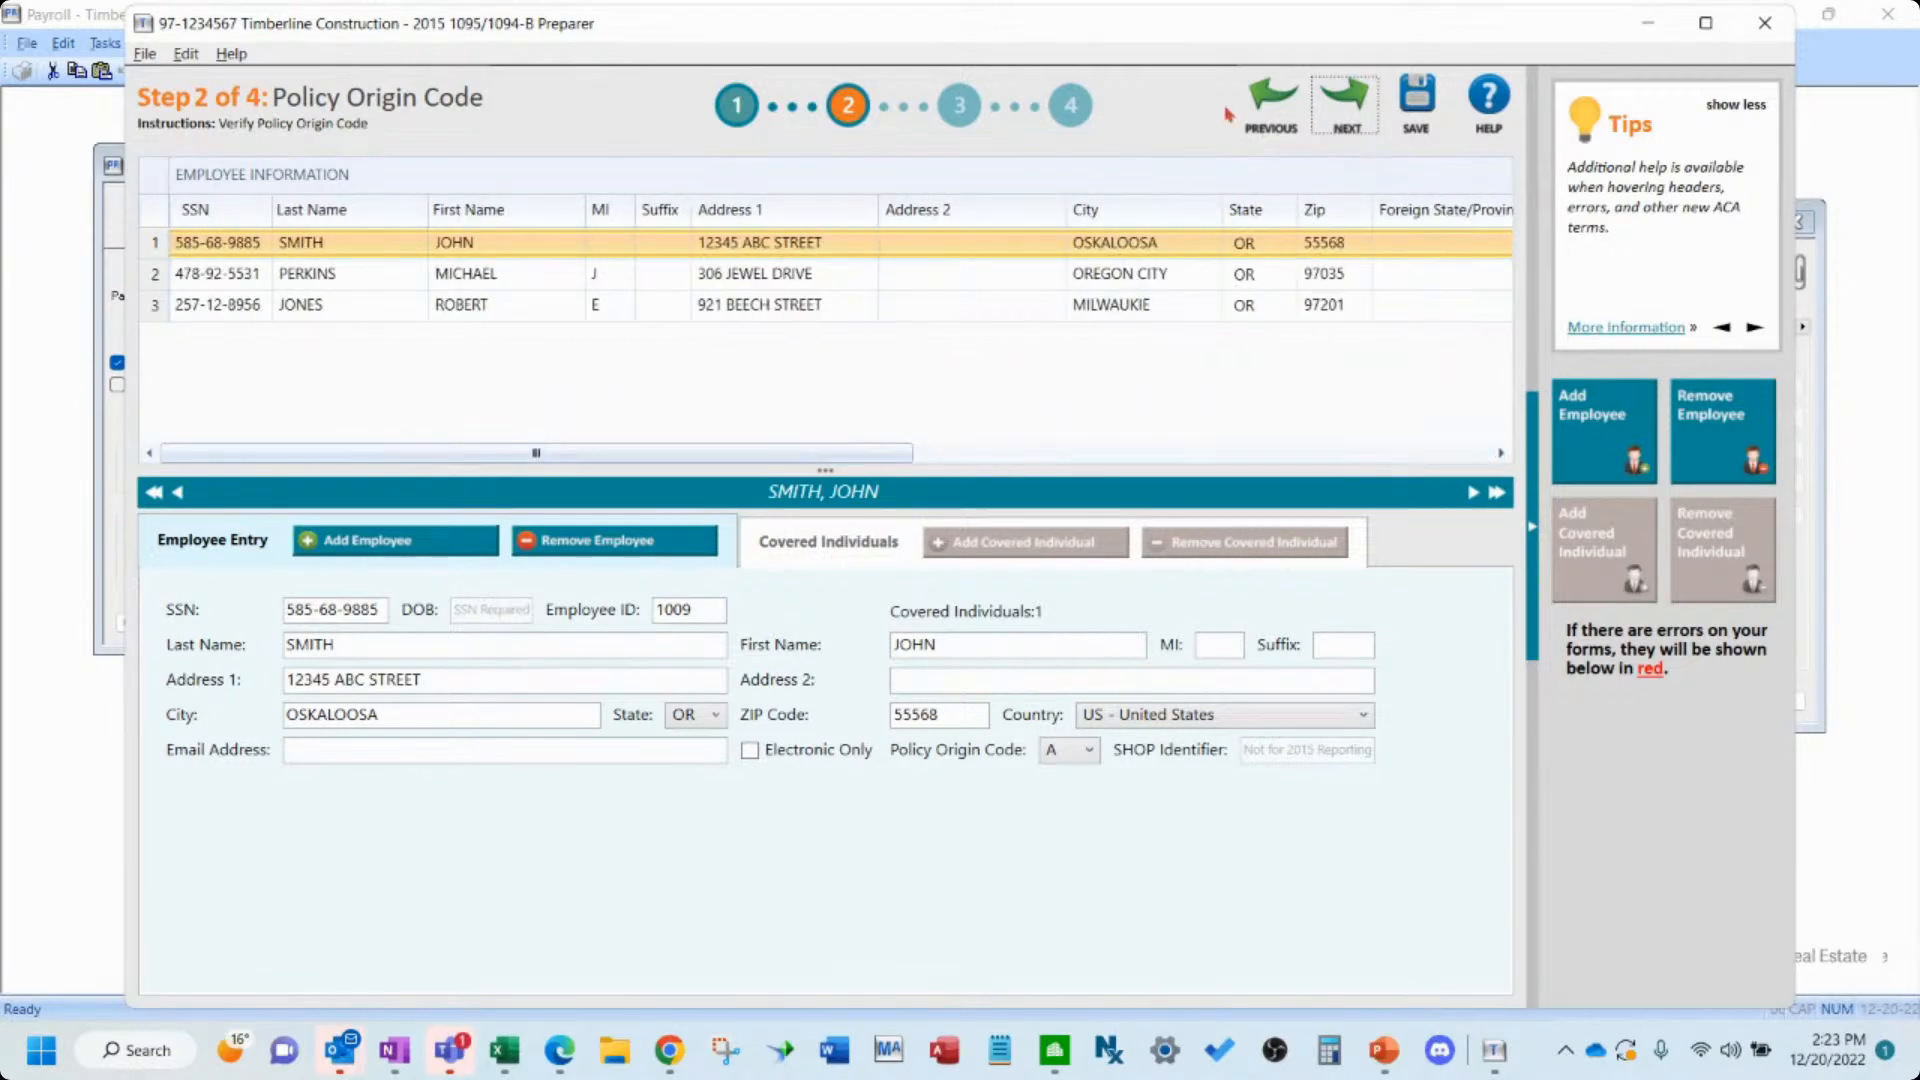
{"action": "left_click", "coordinate": [1341, 106]}
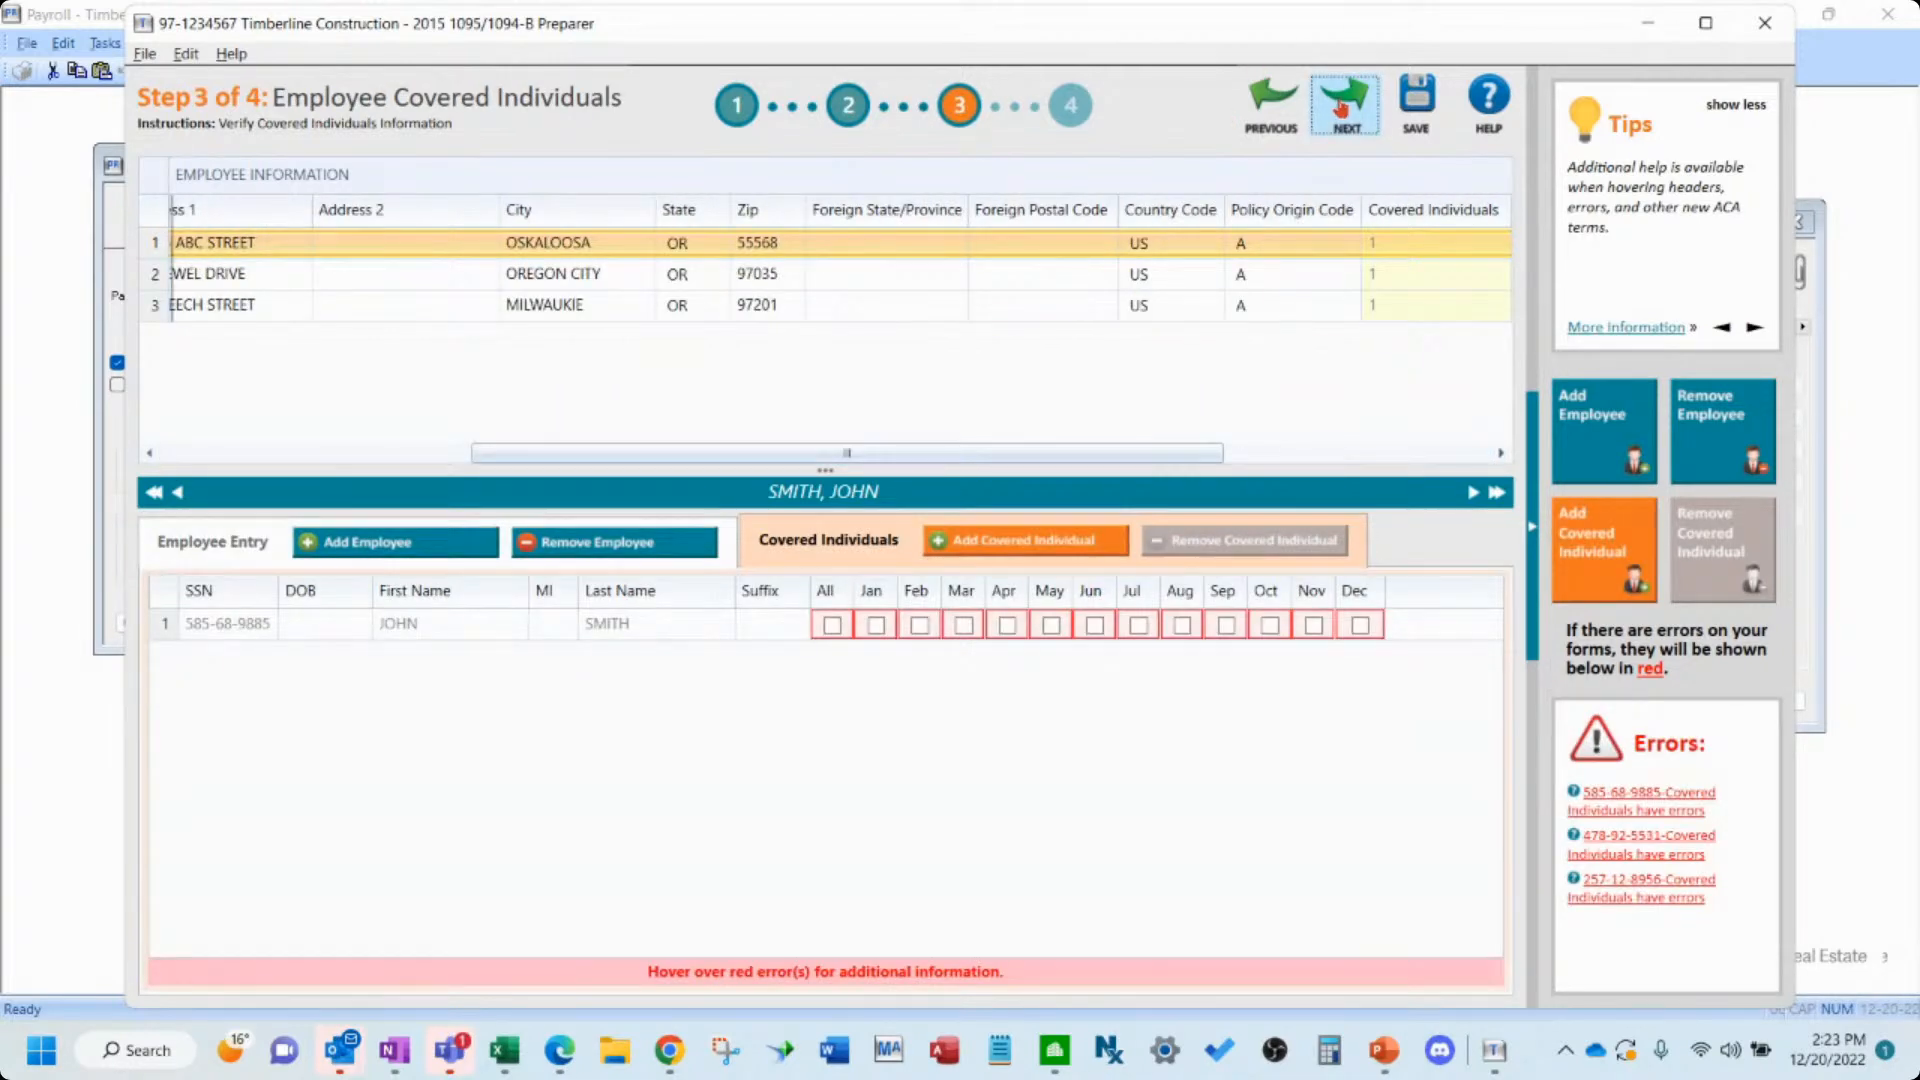
- Mark the first employee's covered individual as covered for all months and try to proceed
{"action": "mouse_move", "coordinate": [824, 635]}
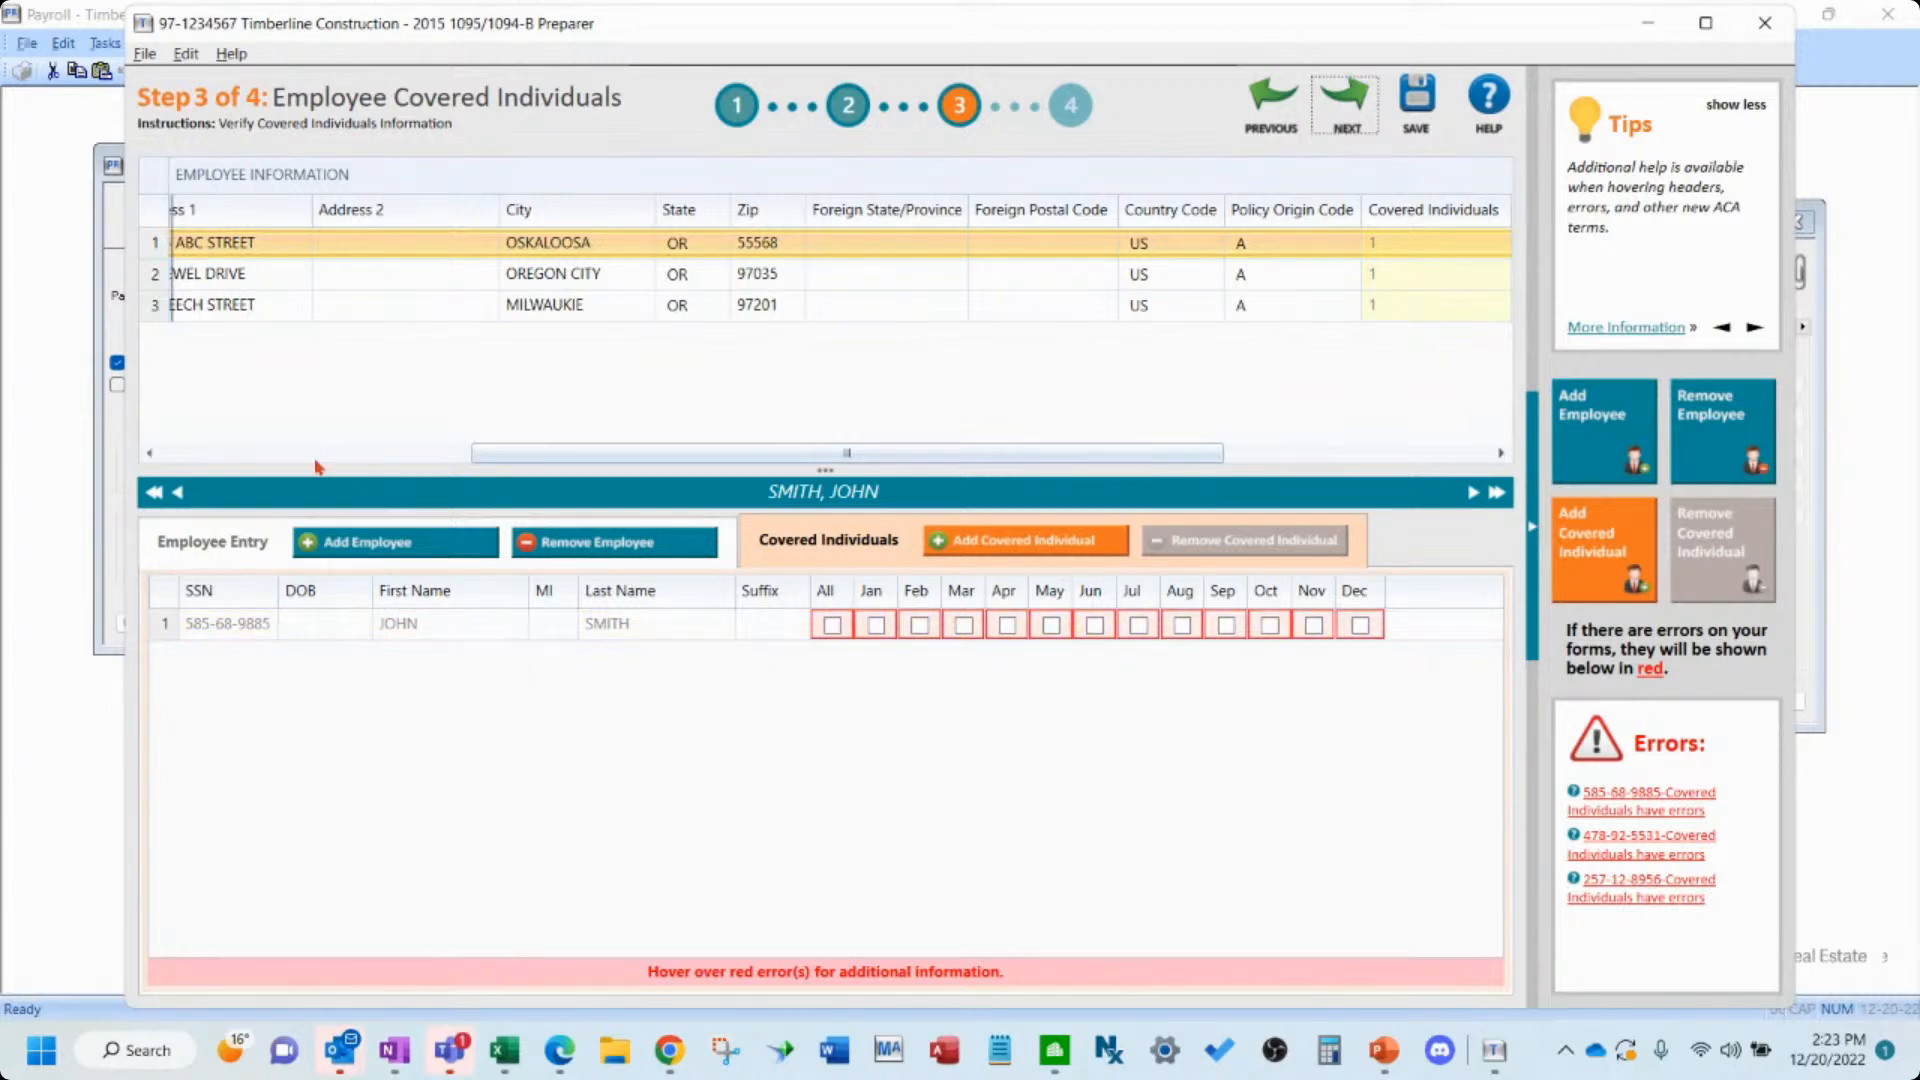
{"action": "left_click", "coordinate": [208, 452]}
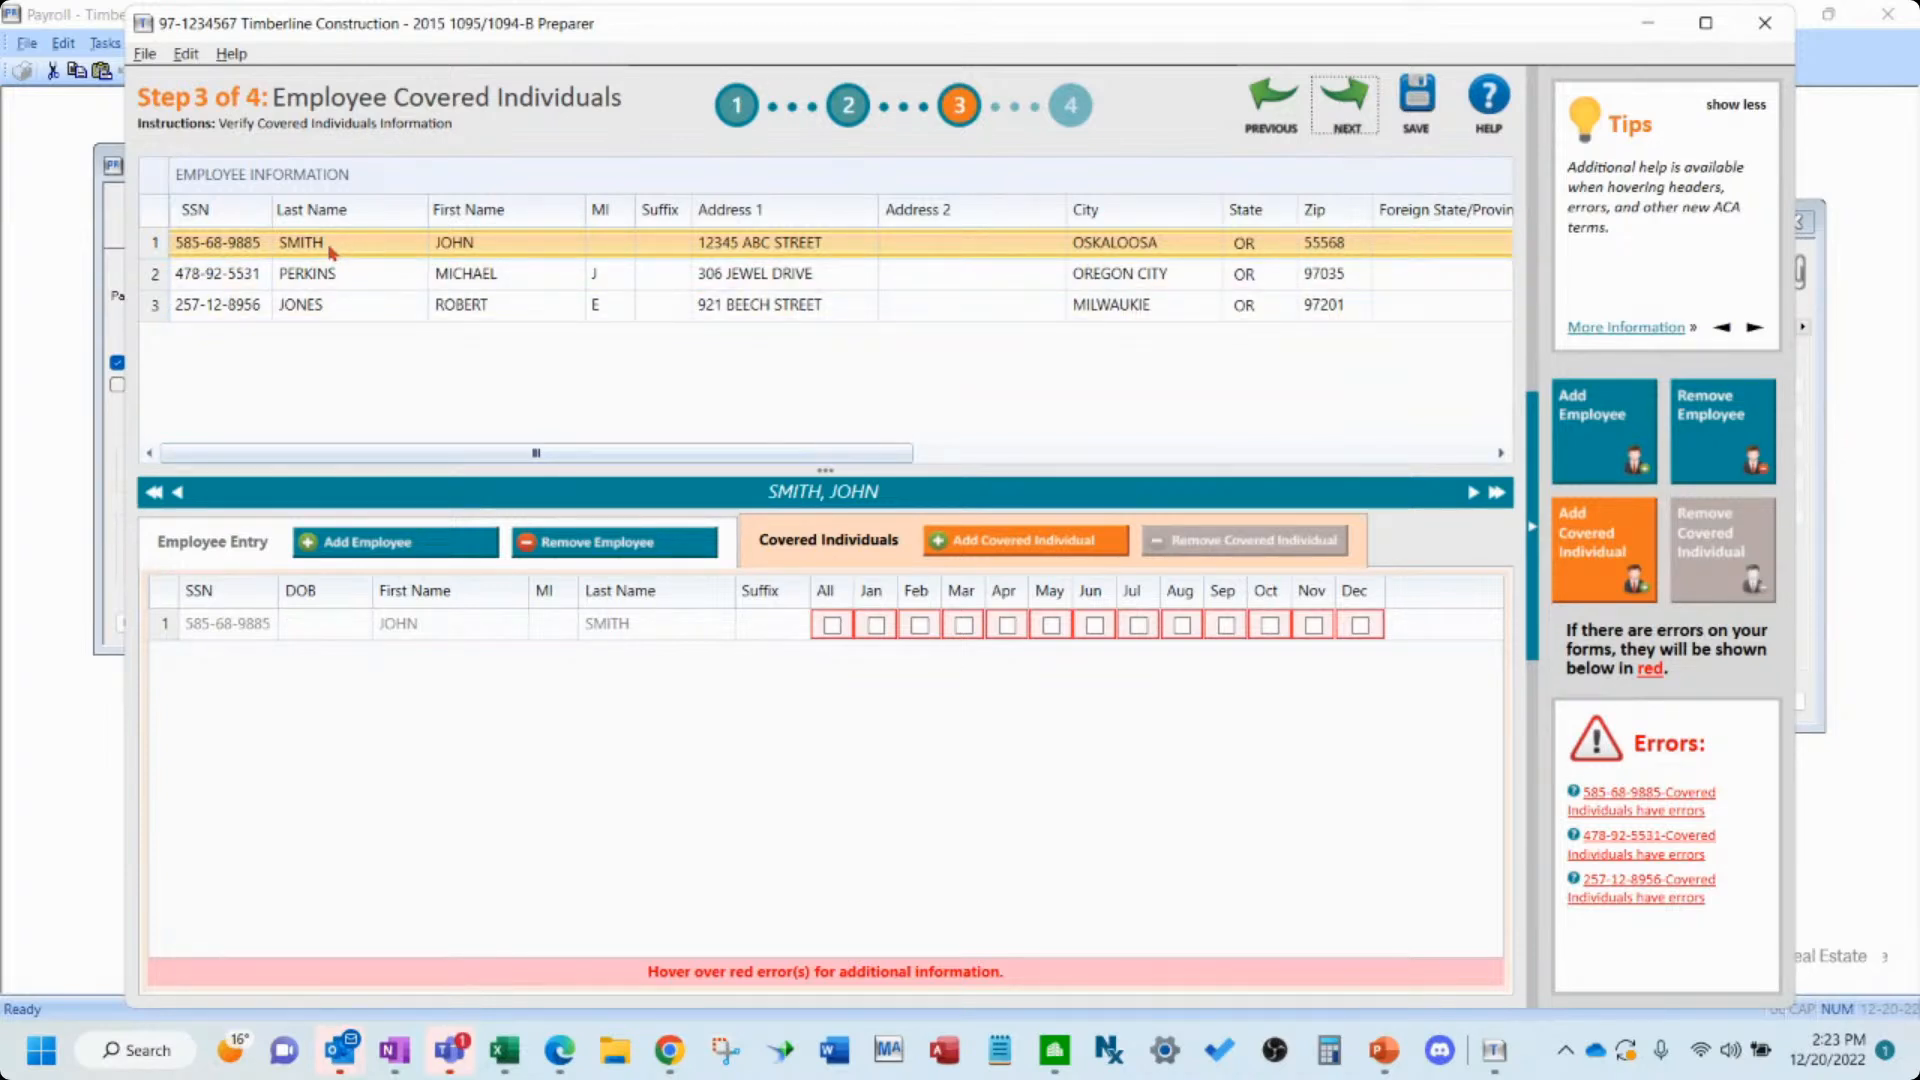
{"action": "left_click", "coordinate": [832, 625]}
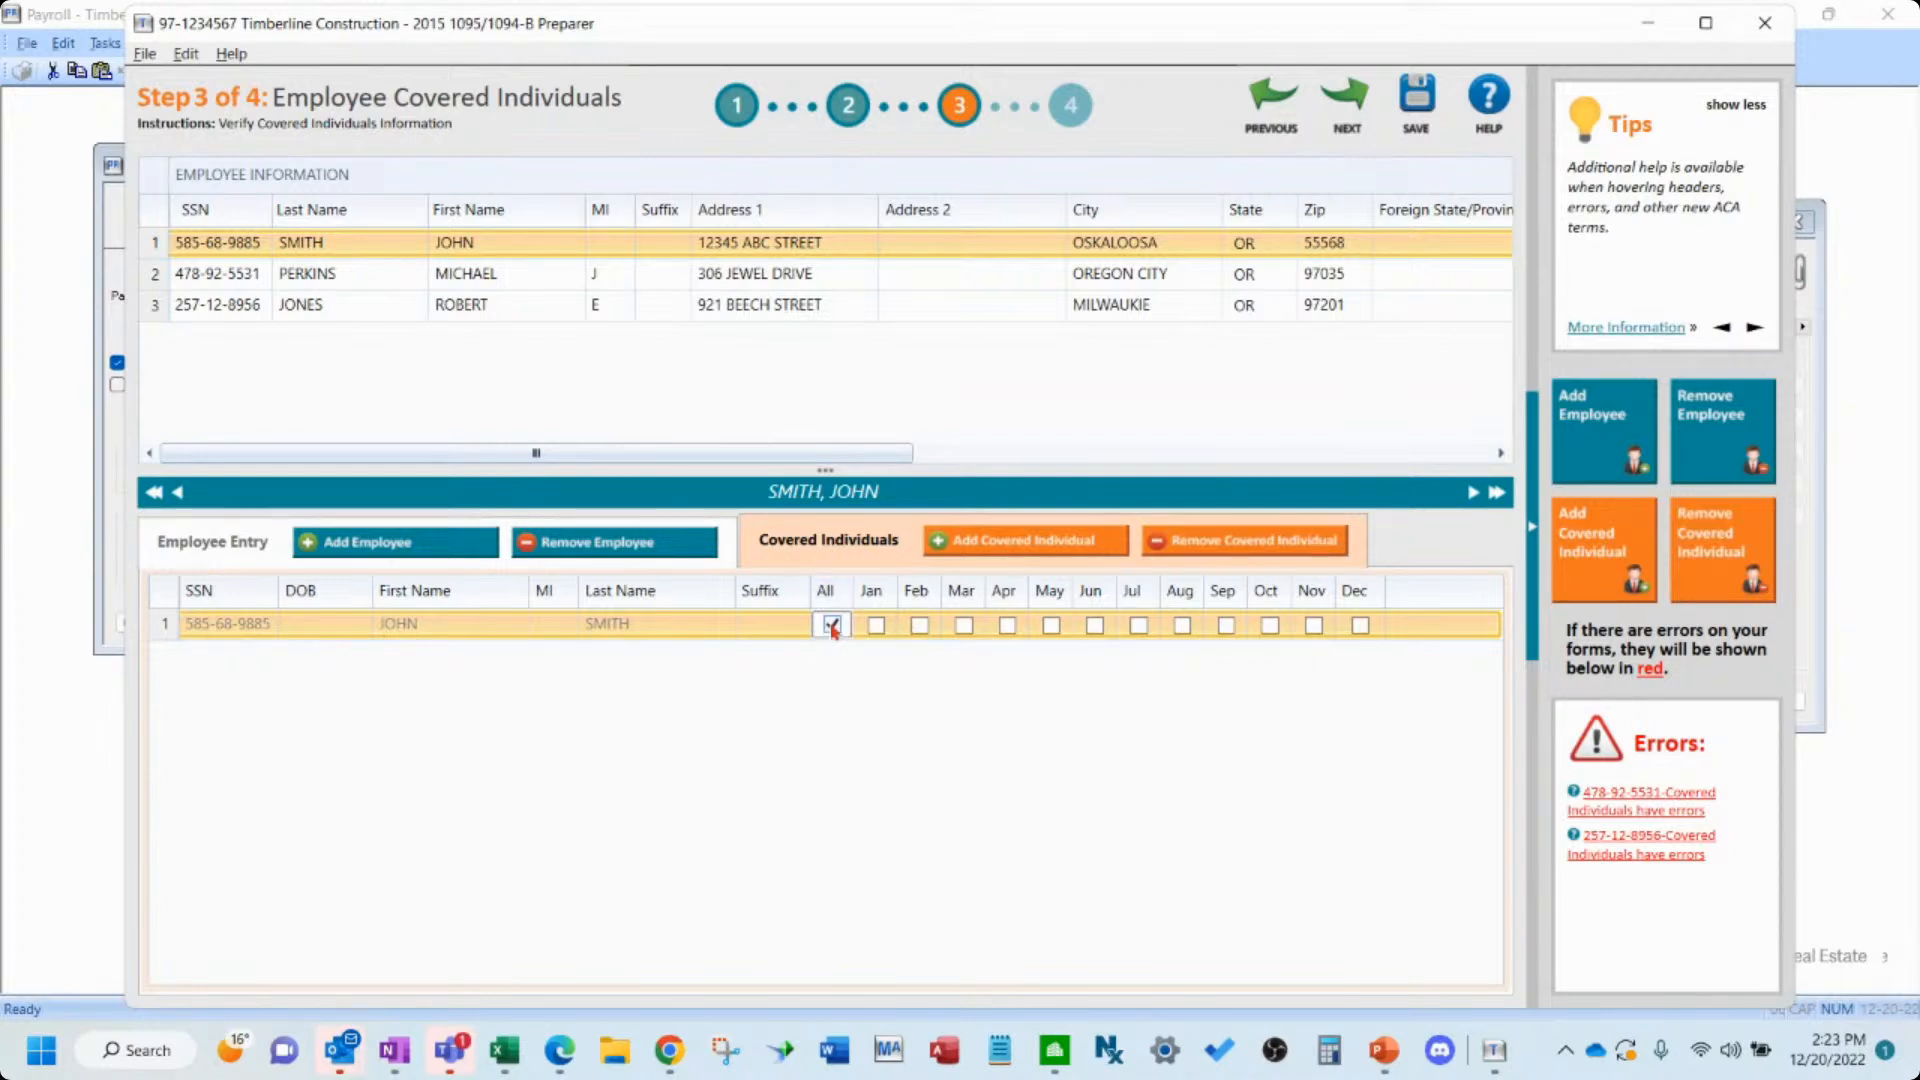
{"action": "left_click", "coordinate": [1347, 128]}
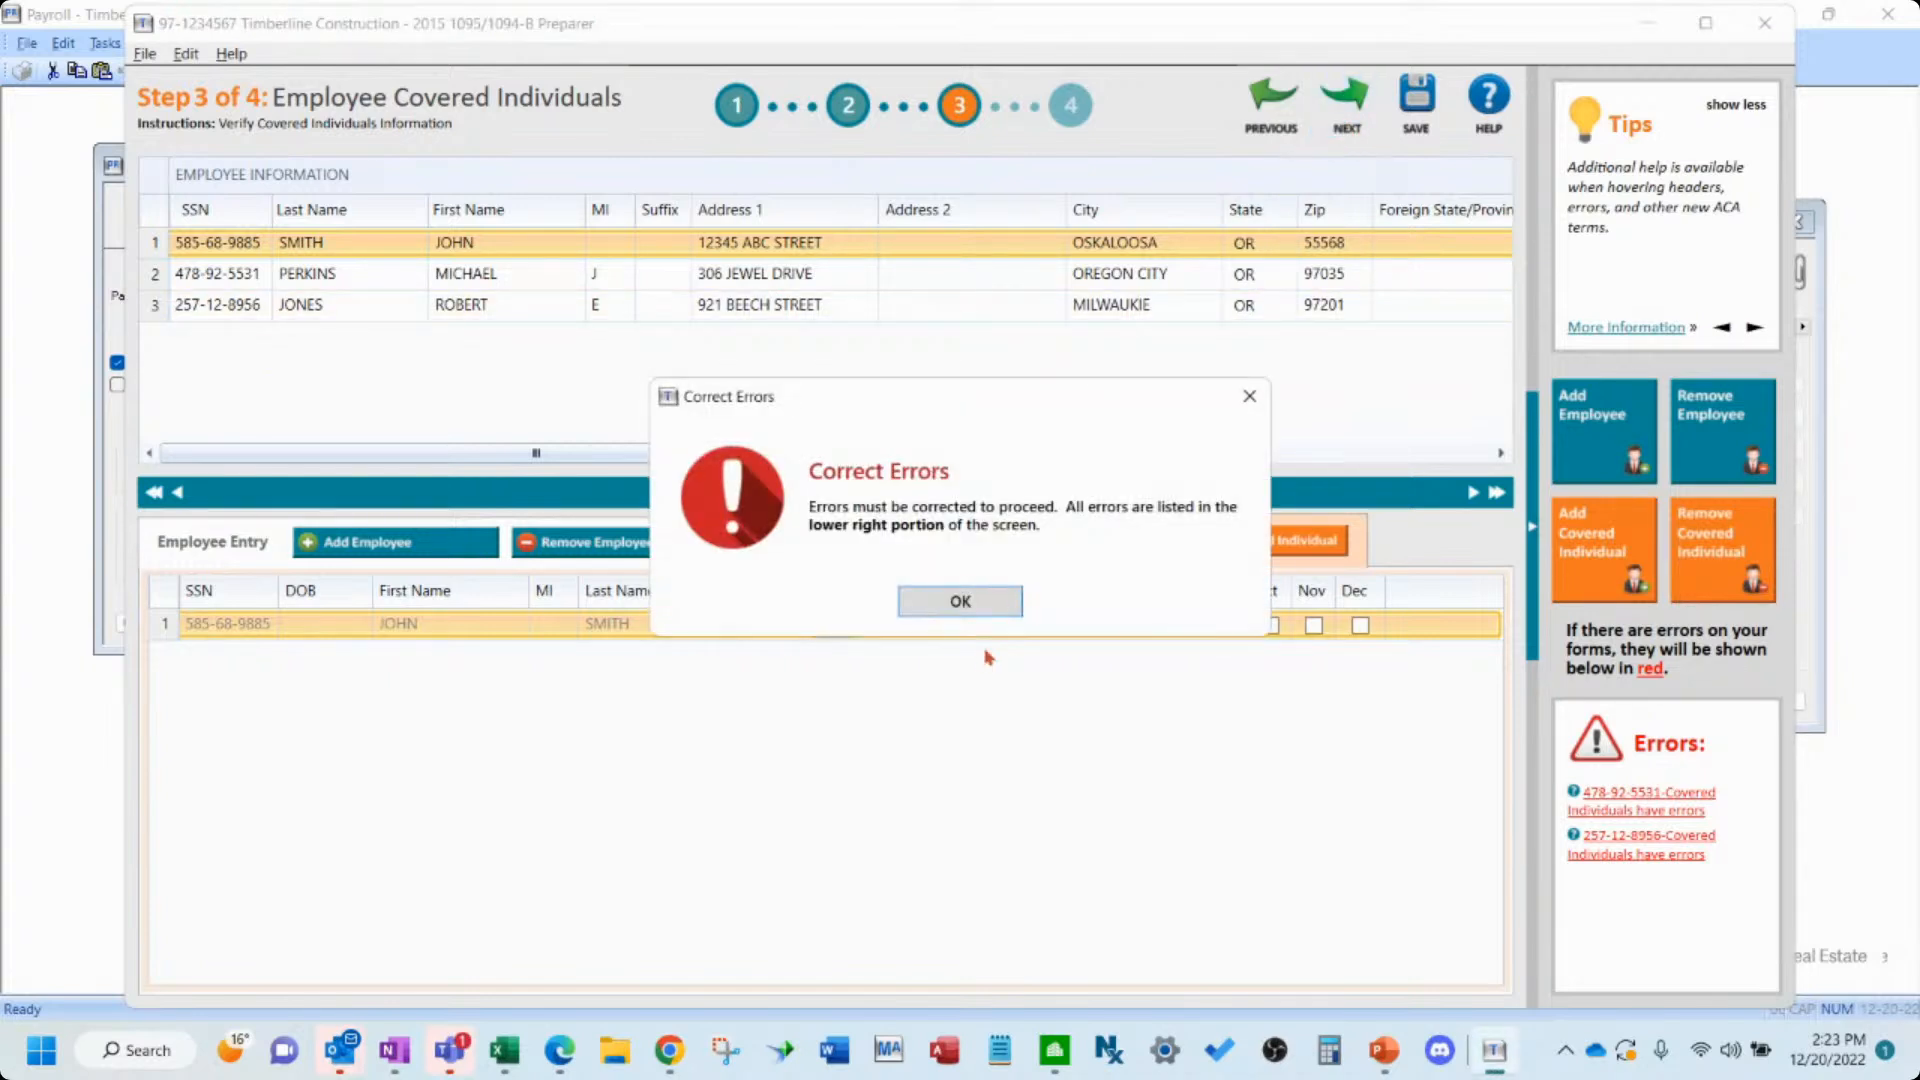
{"action": "left_click", "coordinate": [962, 601]}
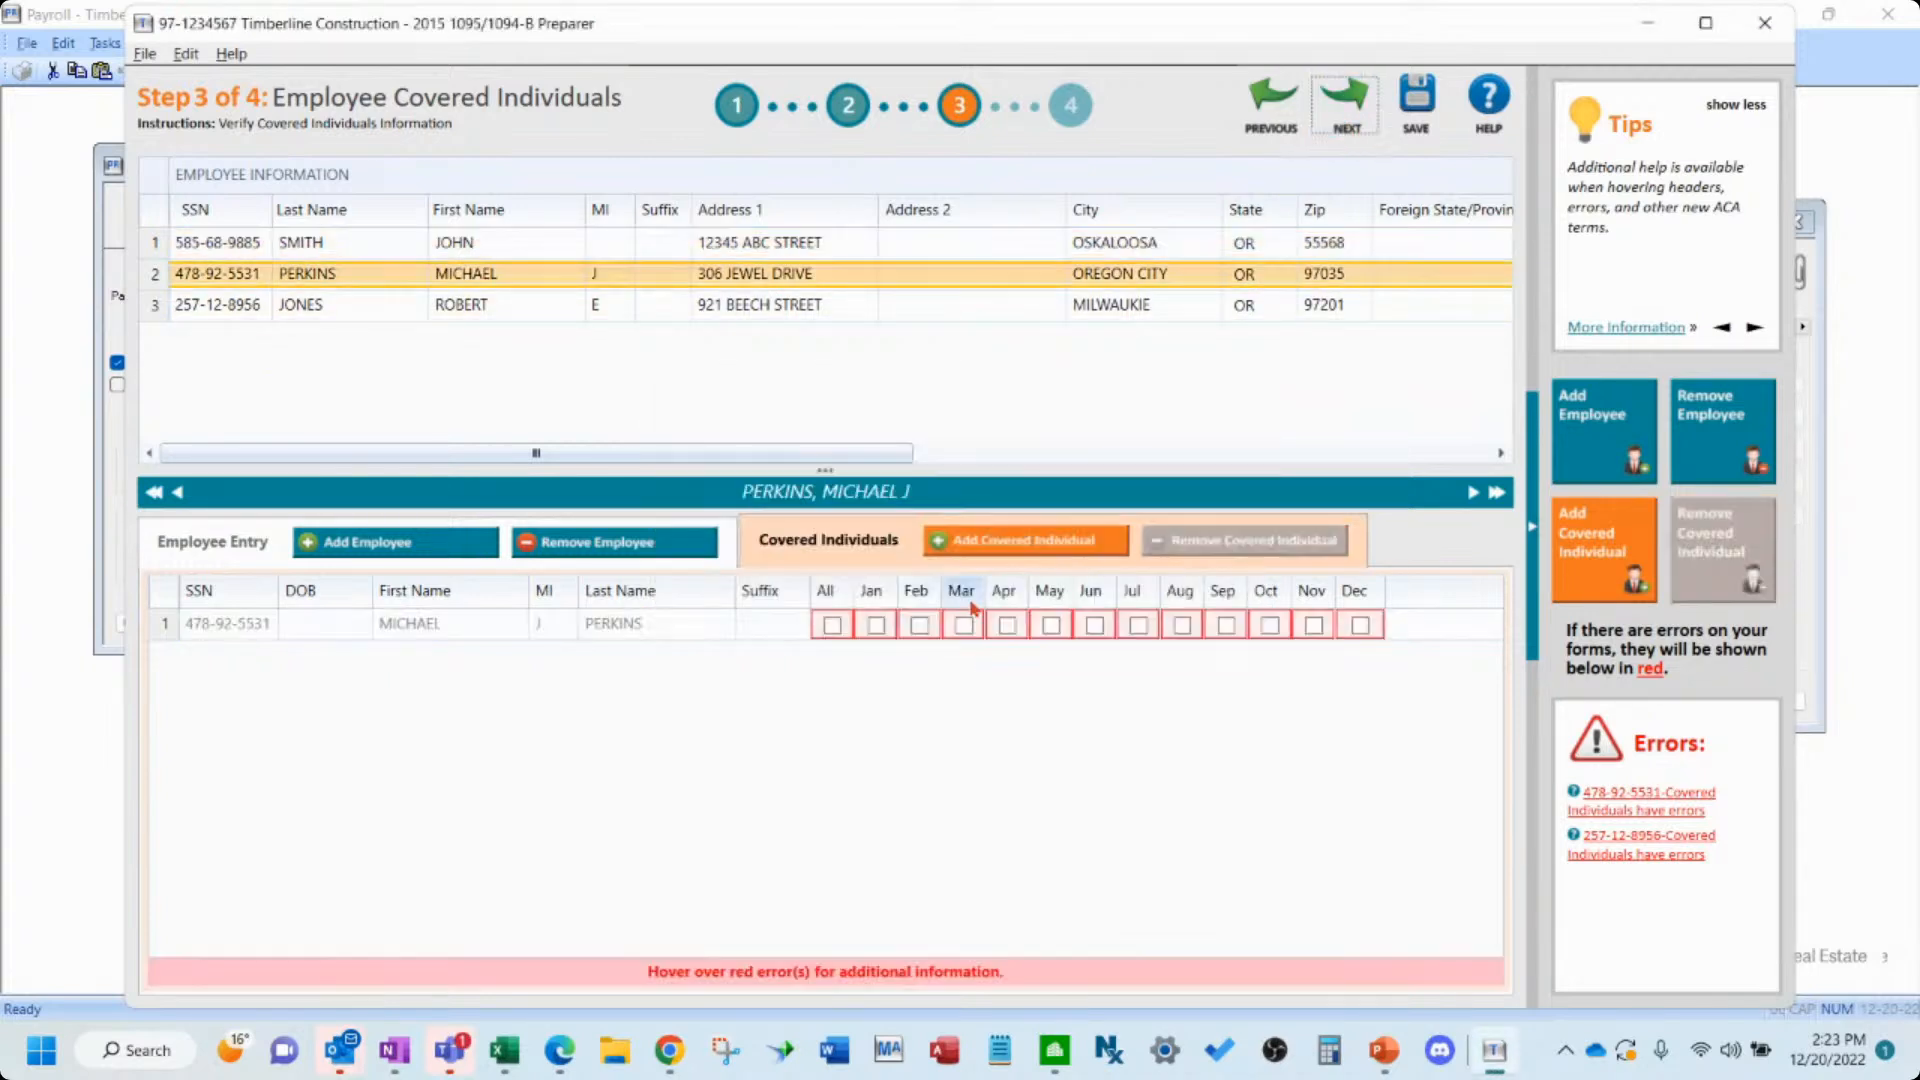
- Mark the second employee's covered individual as covered only in December and try to proceed
{"action": "left_click", "coordinate": [830, 625]}
{"action": "left_click", "coordinate": [876, 625]}
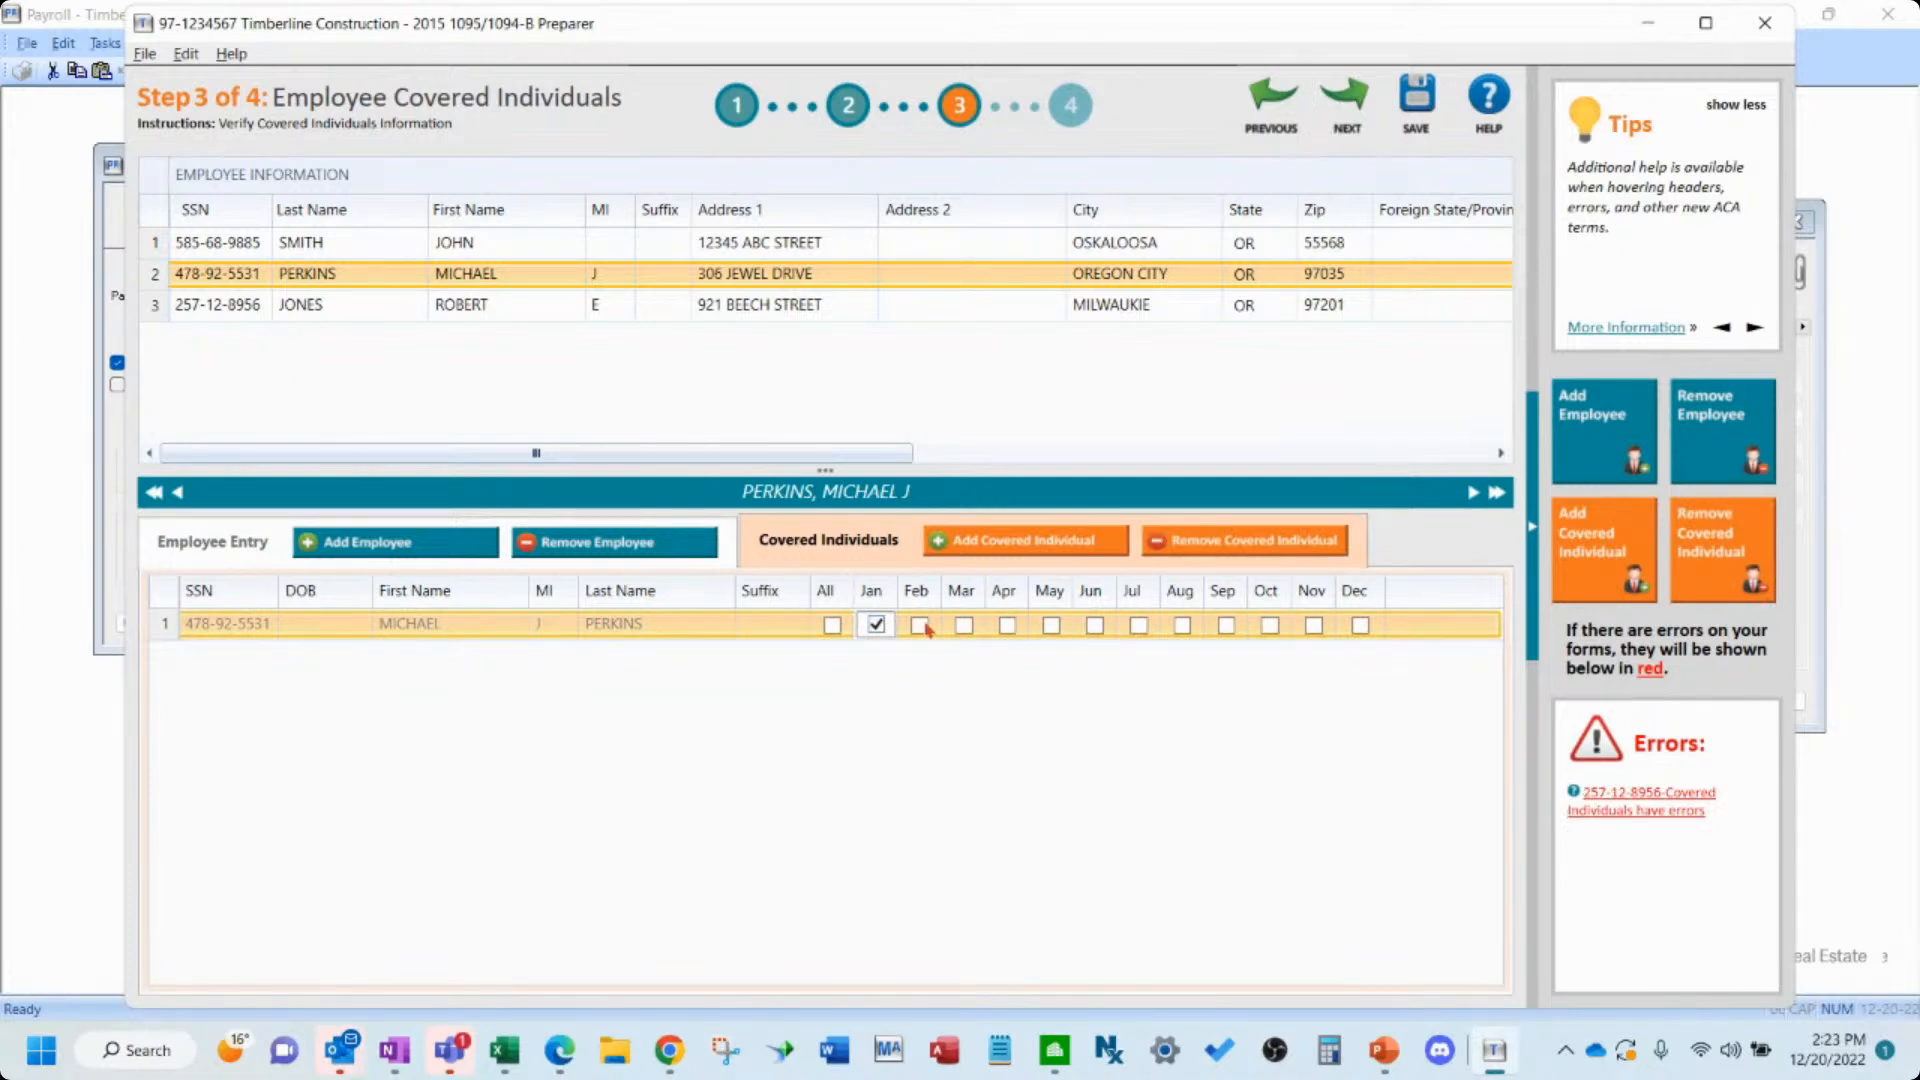
{"action": "left_click", "coordinate": [831, 626]}
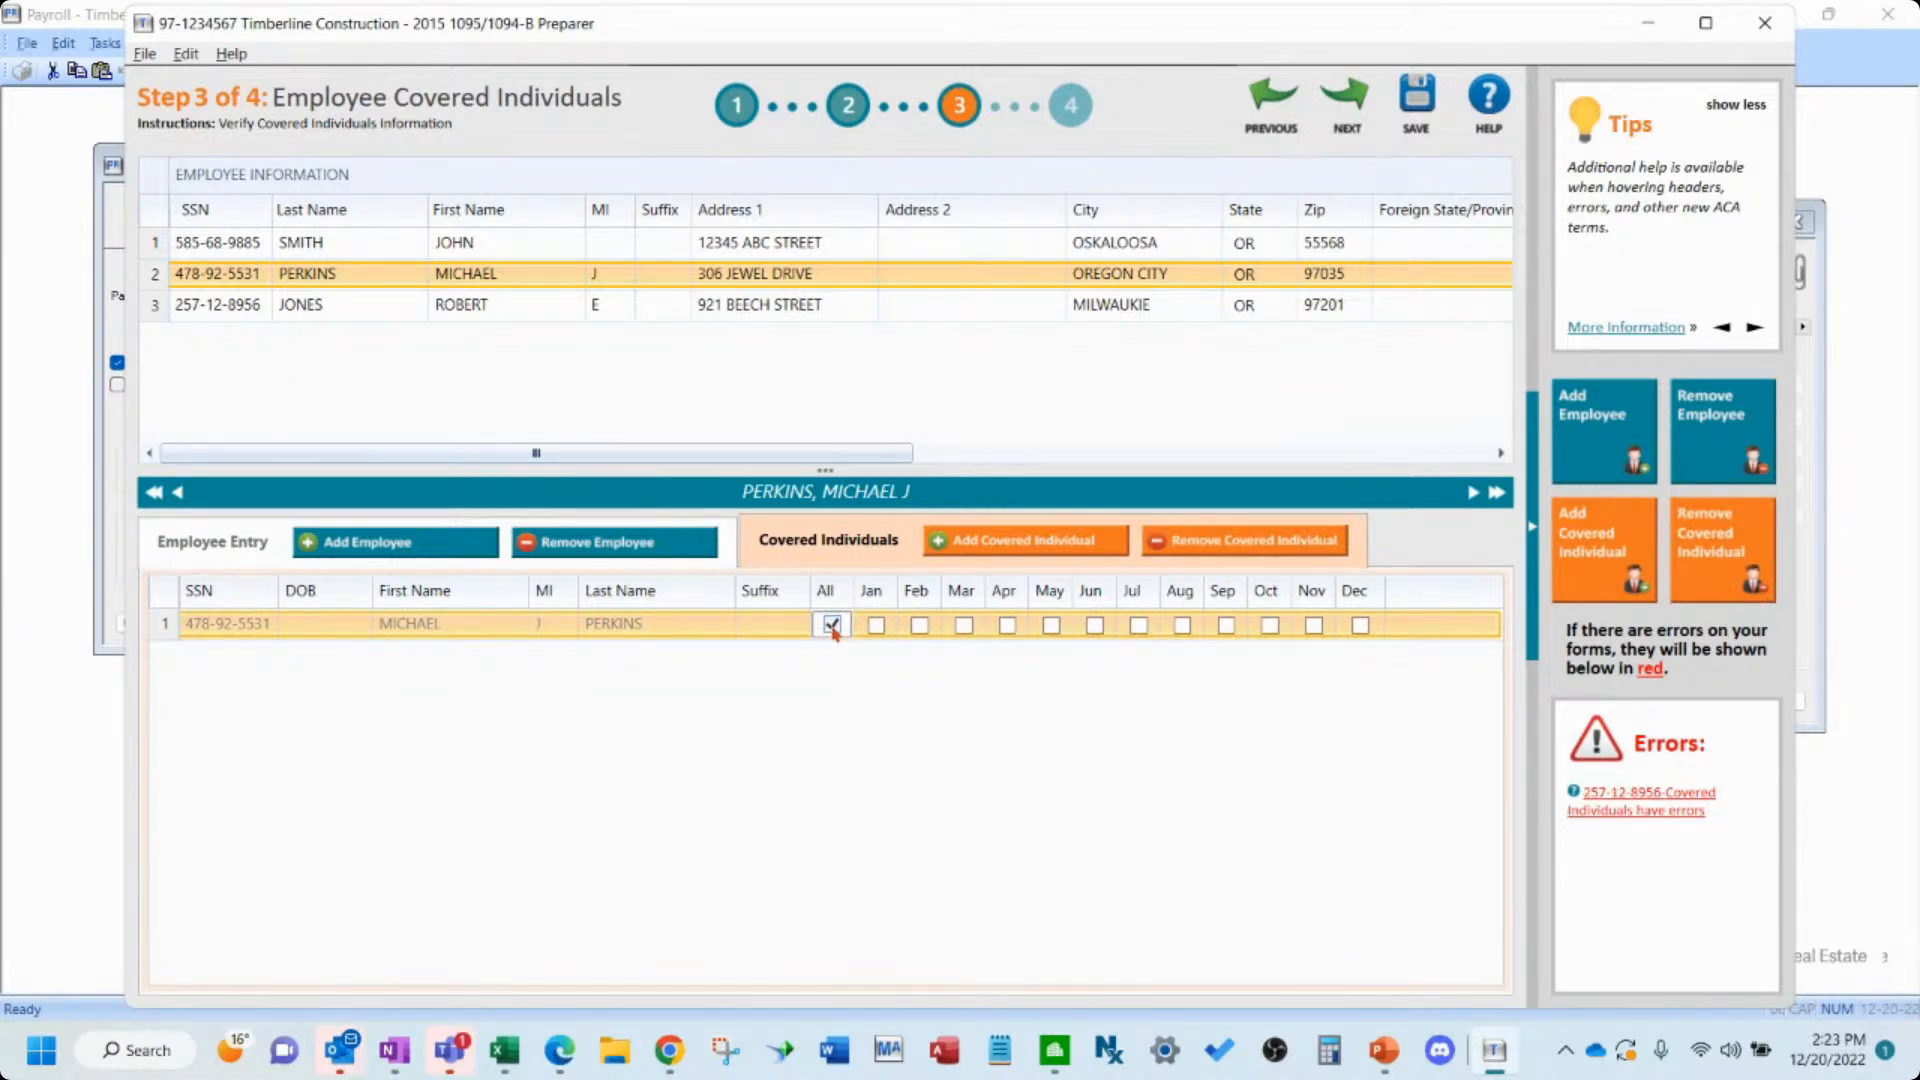
{"action": "left_click", "coordinate": [876, 625]}
{"action": "left_click", "coordinate": [831, 625]}
{"action": "left_click", "coordinate": [1360, 625]}
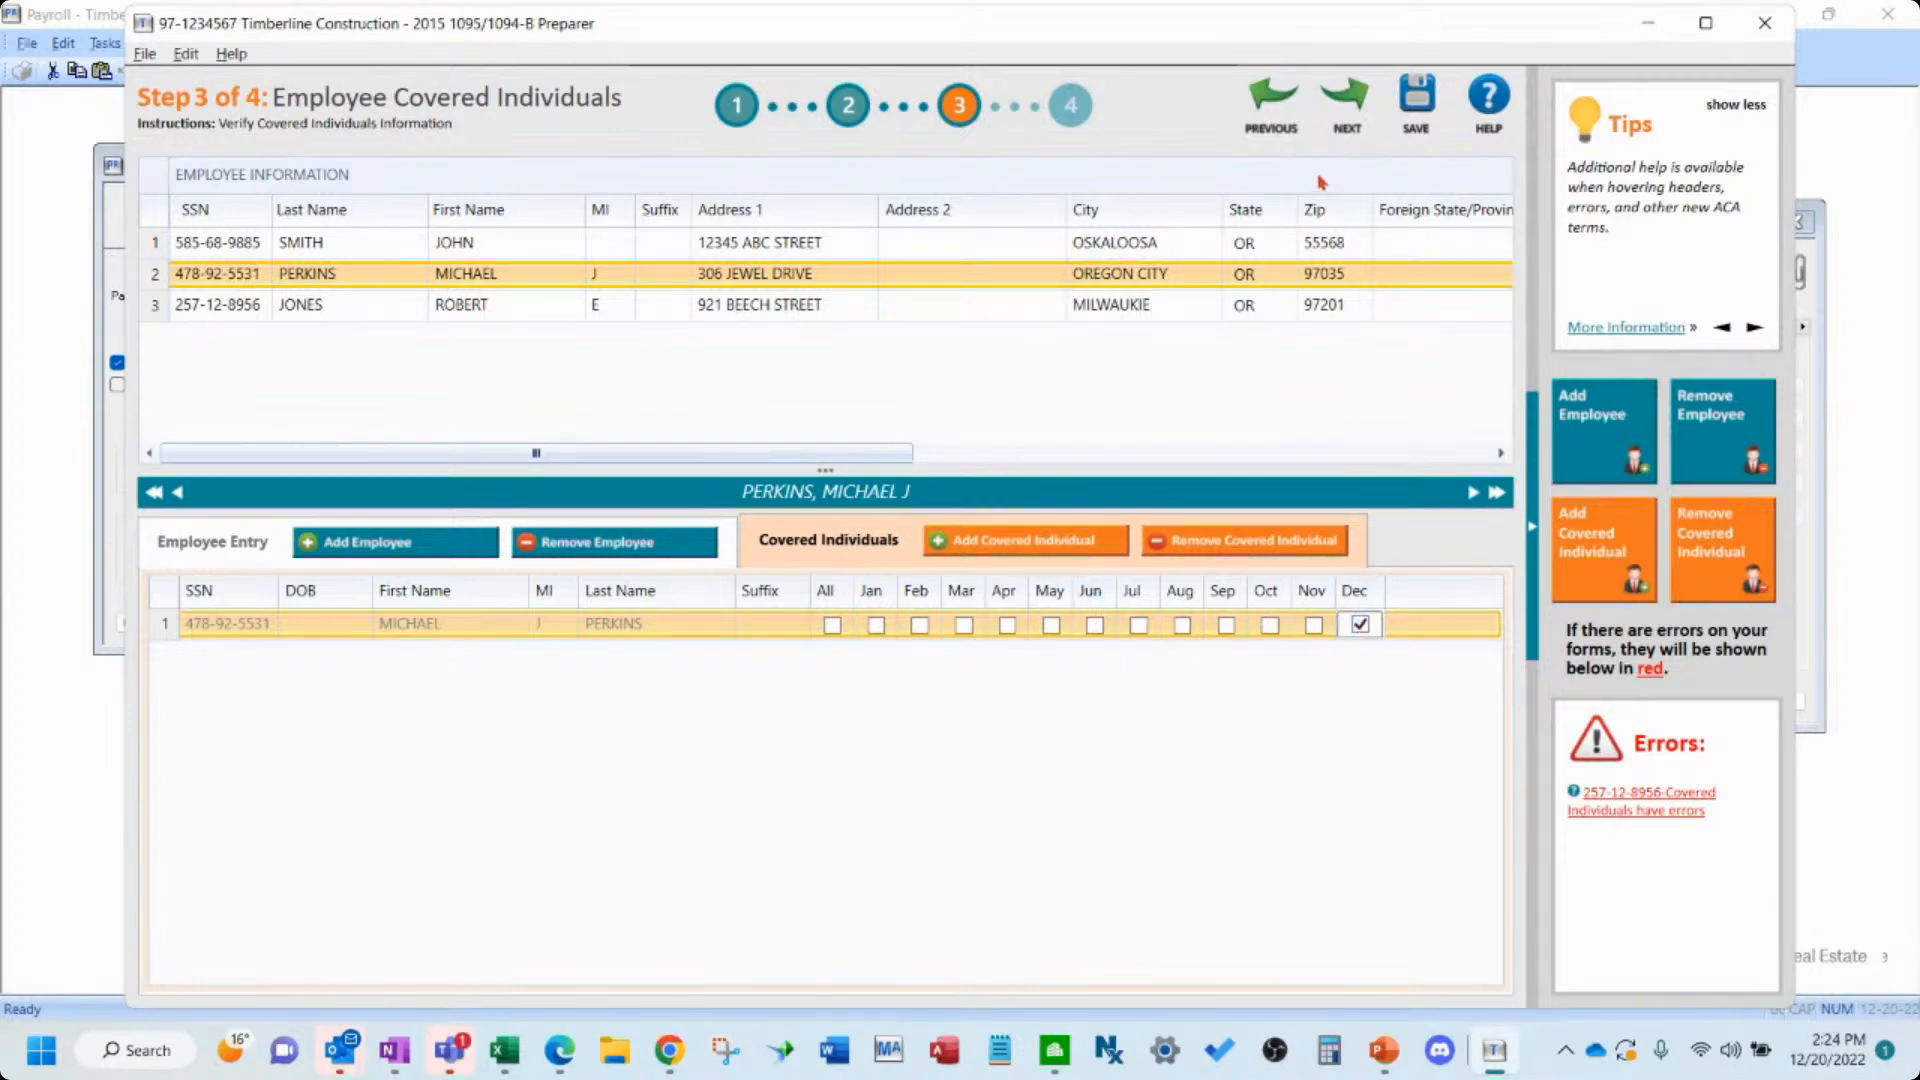
{"action": "left_click", "coordinate": [1347, 110]}
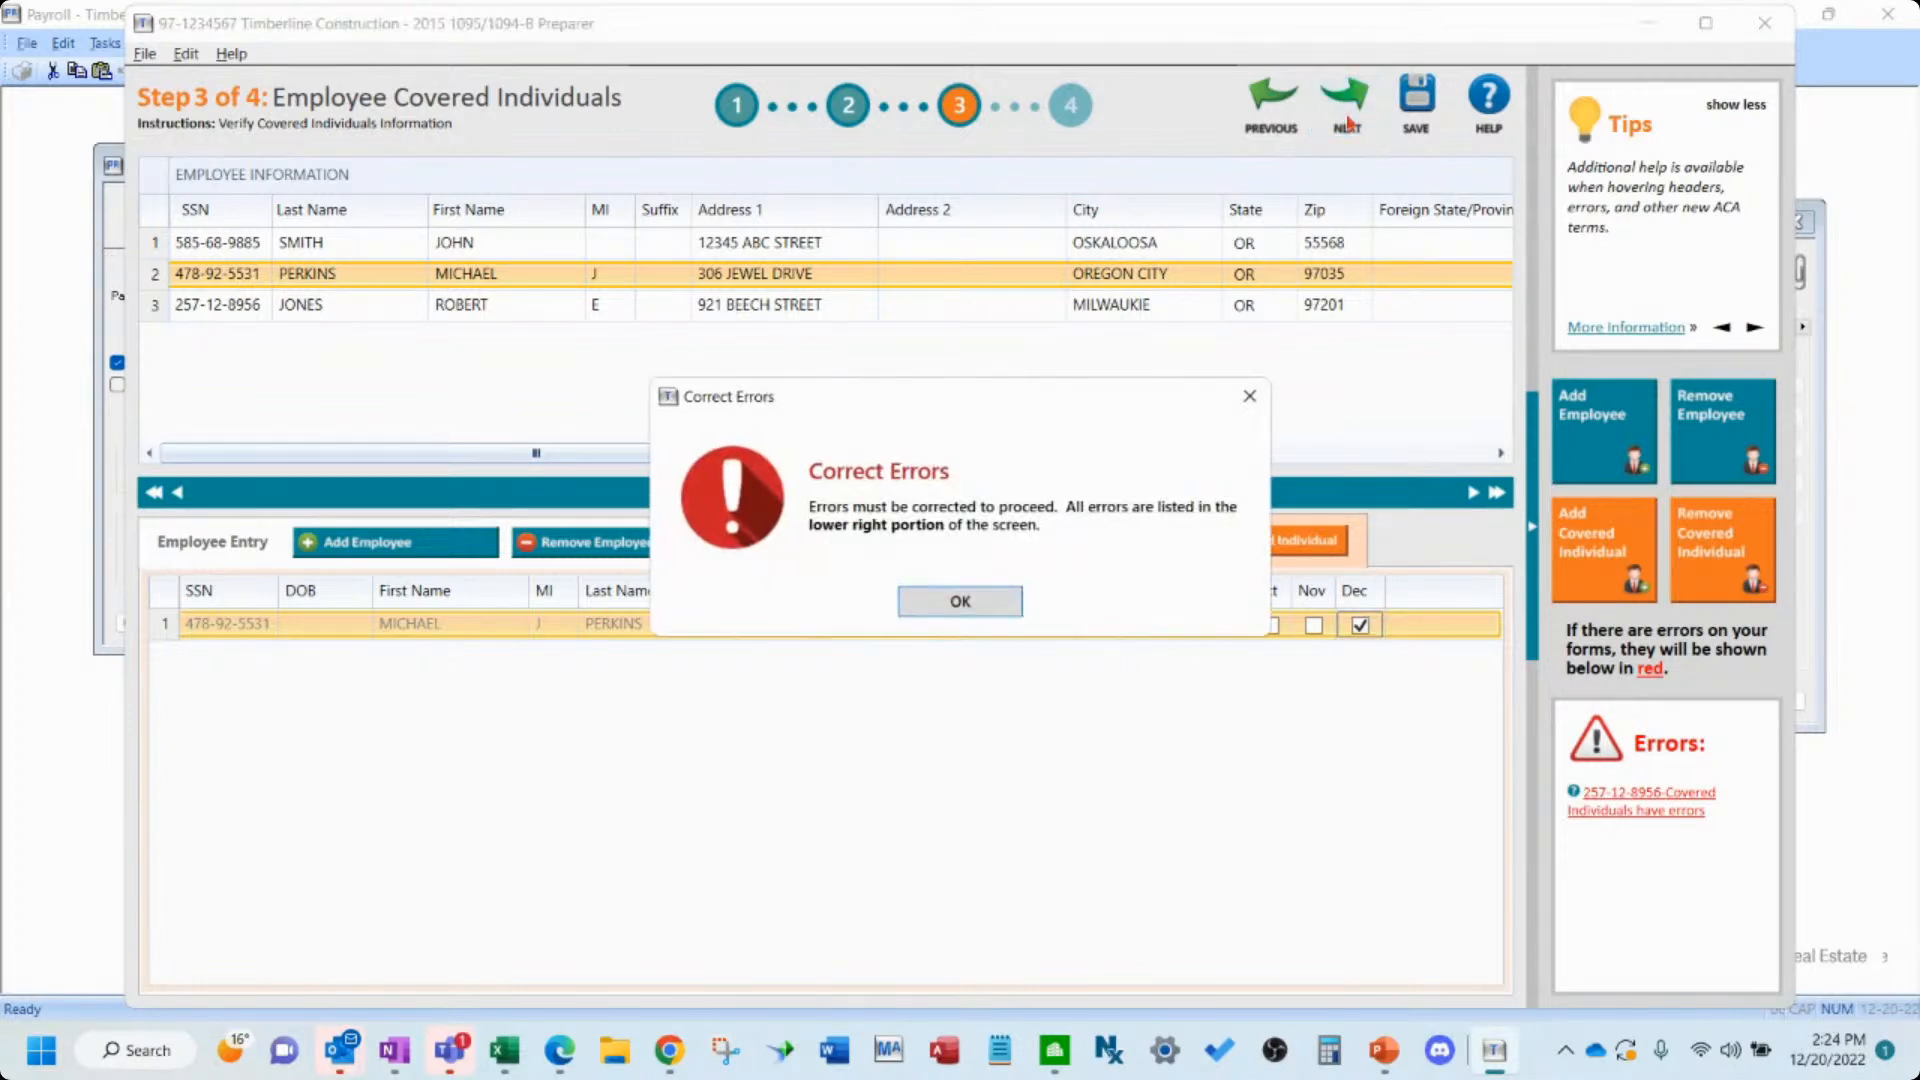
{"action": "left_click", "coordinate": [948, 601]}
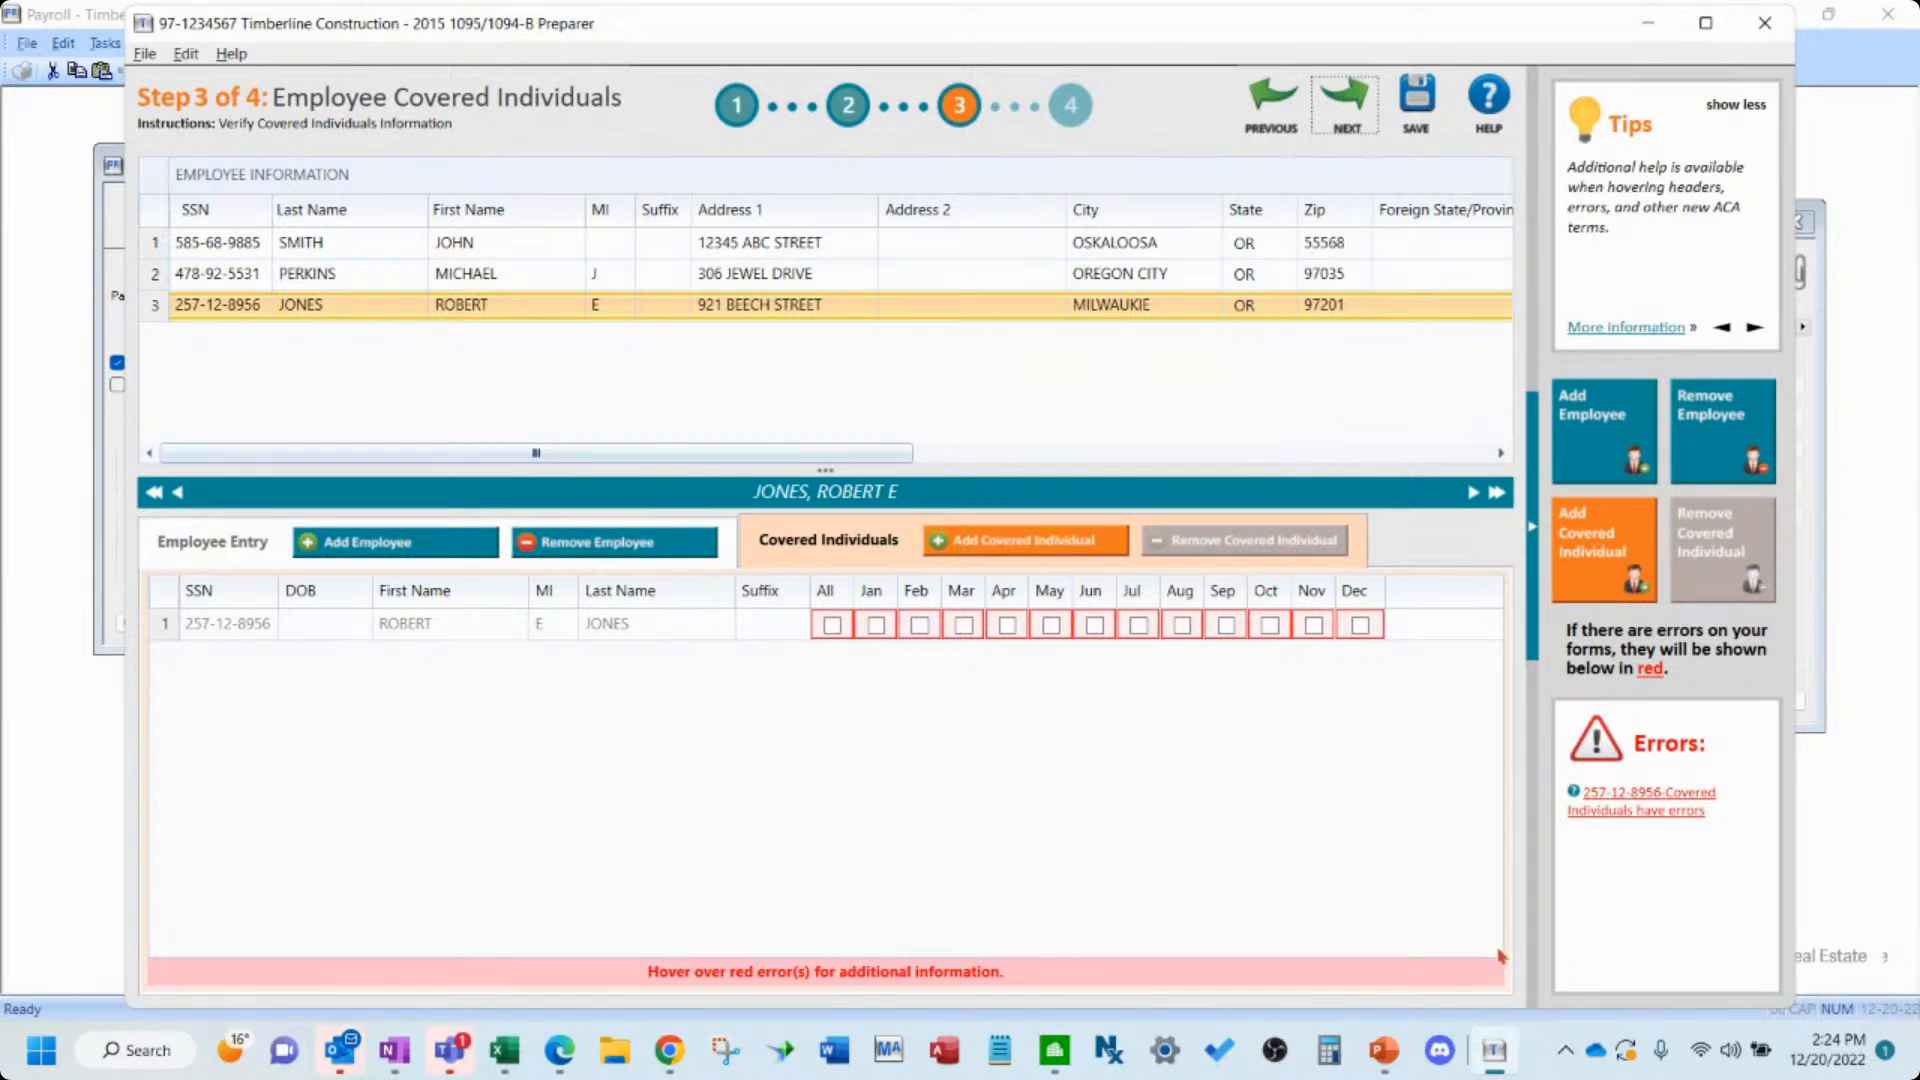
- Return to the first preparer step and close the 2015 1095/1094-B preparer
{"action": "left_click", "coordinate": [1268, 105]}
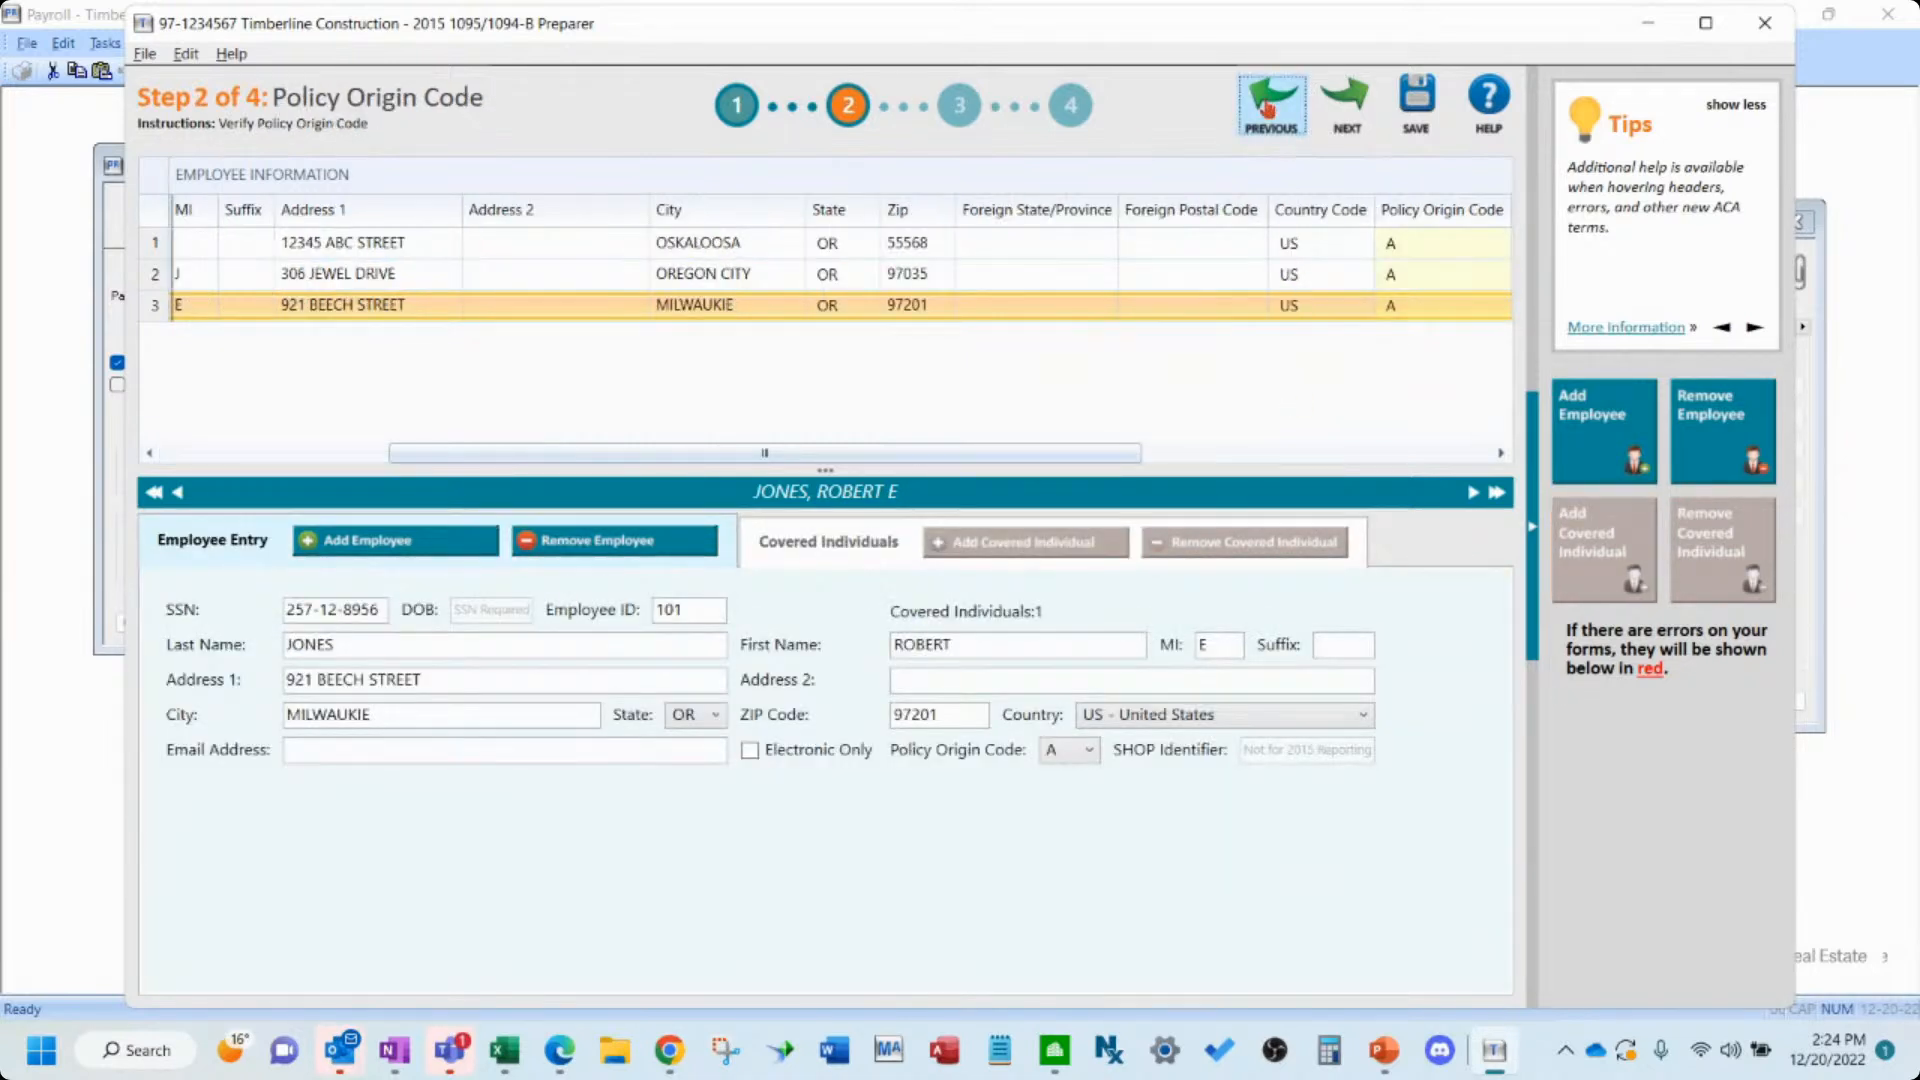
{"action": "left_click", "coordinate": [1267, 108]}
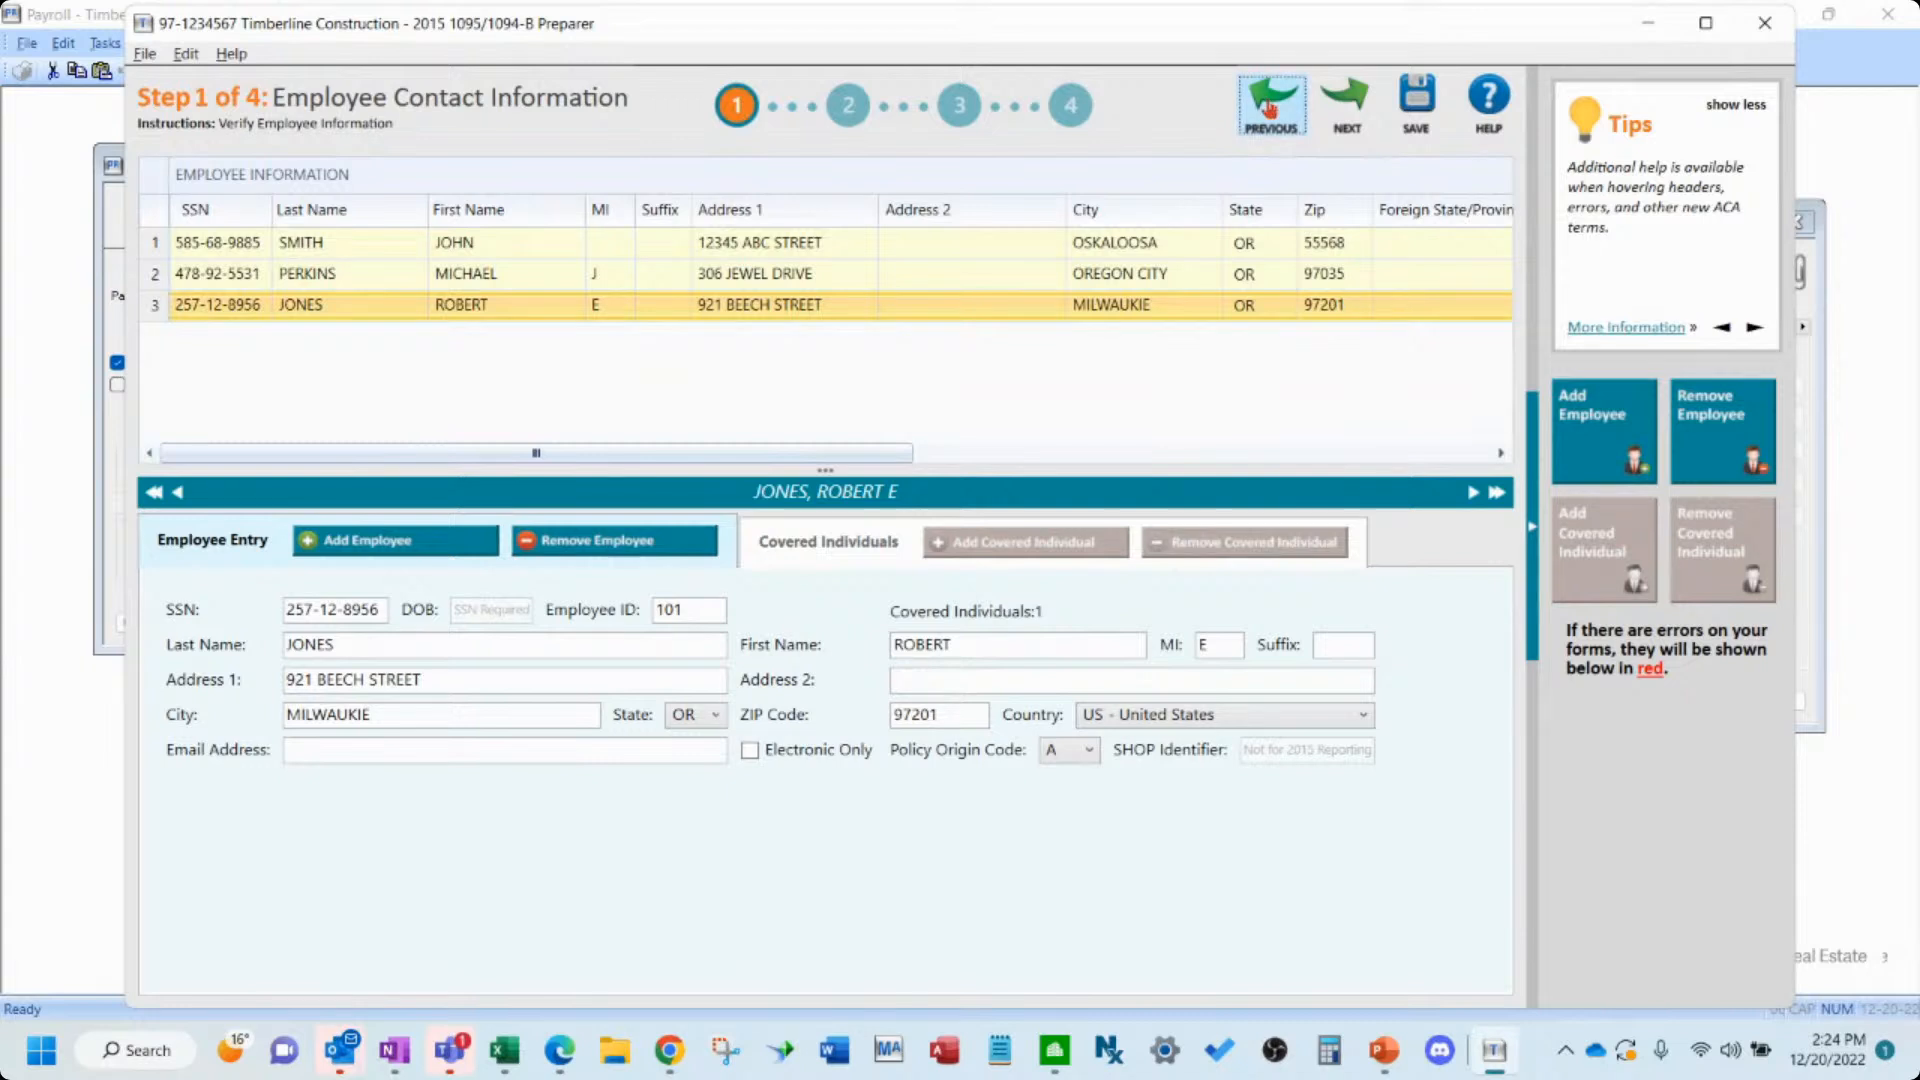
{"action": "left_click", "coordinate": [1765, 22]}
{"action": "left_click", "coordinate": [940, 614]}
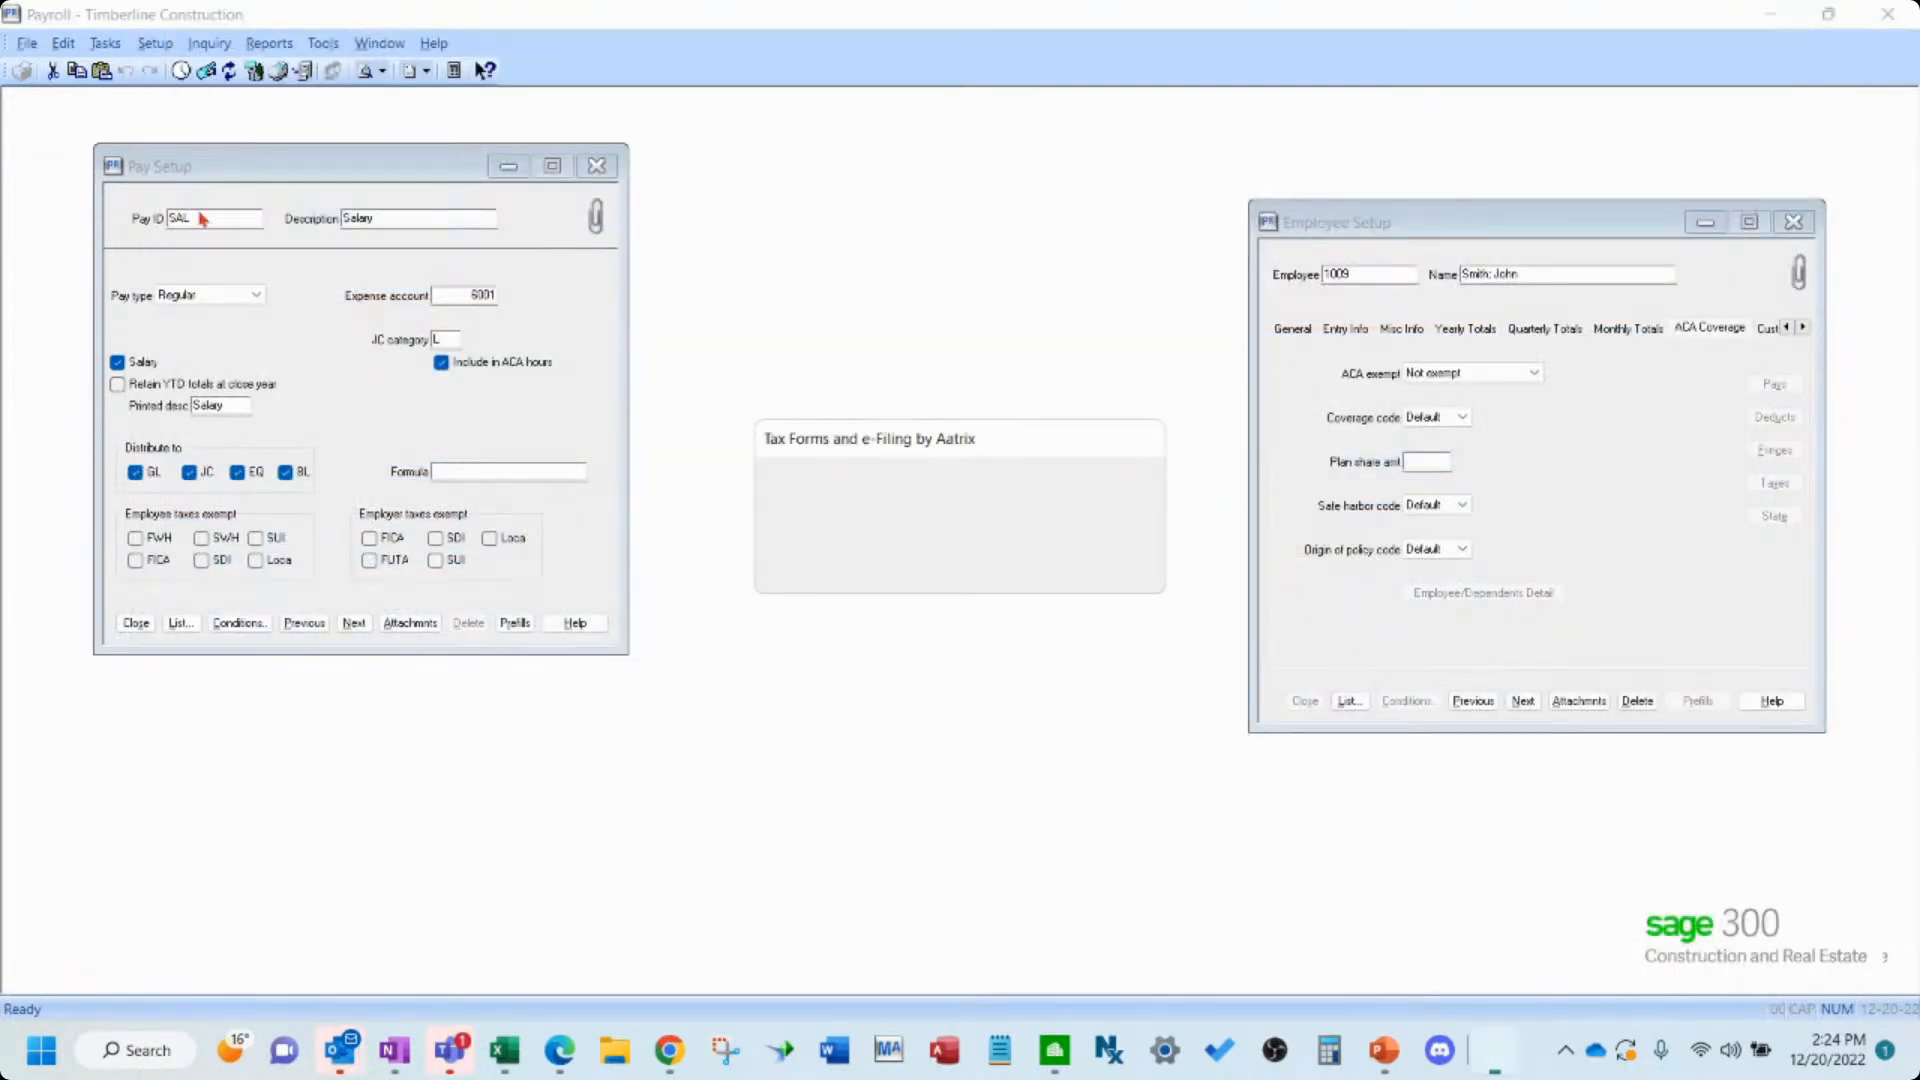
- Open Federal eFile and Reporting, start a new 2022 1095/1094-B report for year 2015, and continue
{"action": "left_click", "coordinate": [105, 44]}
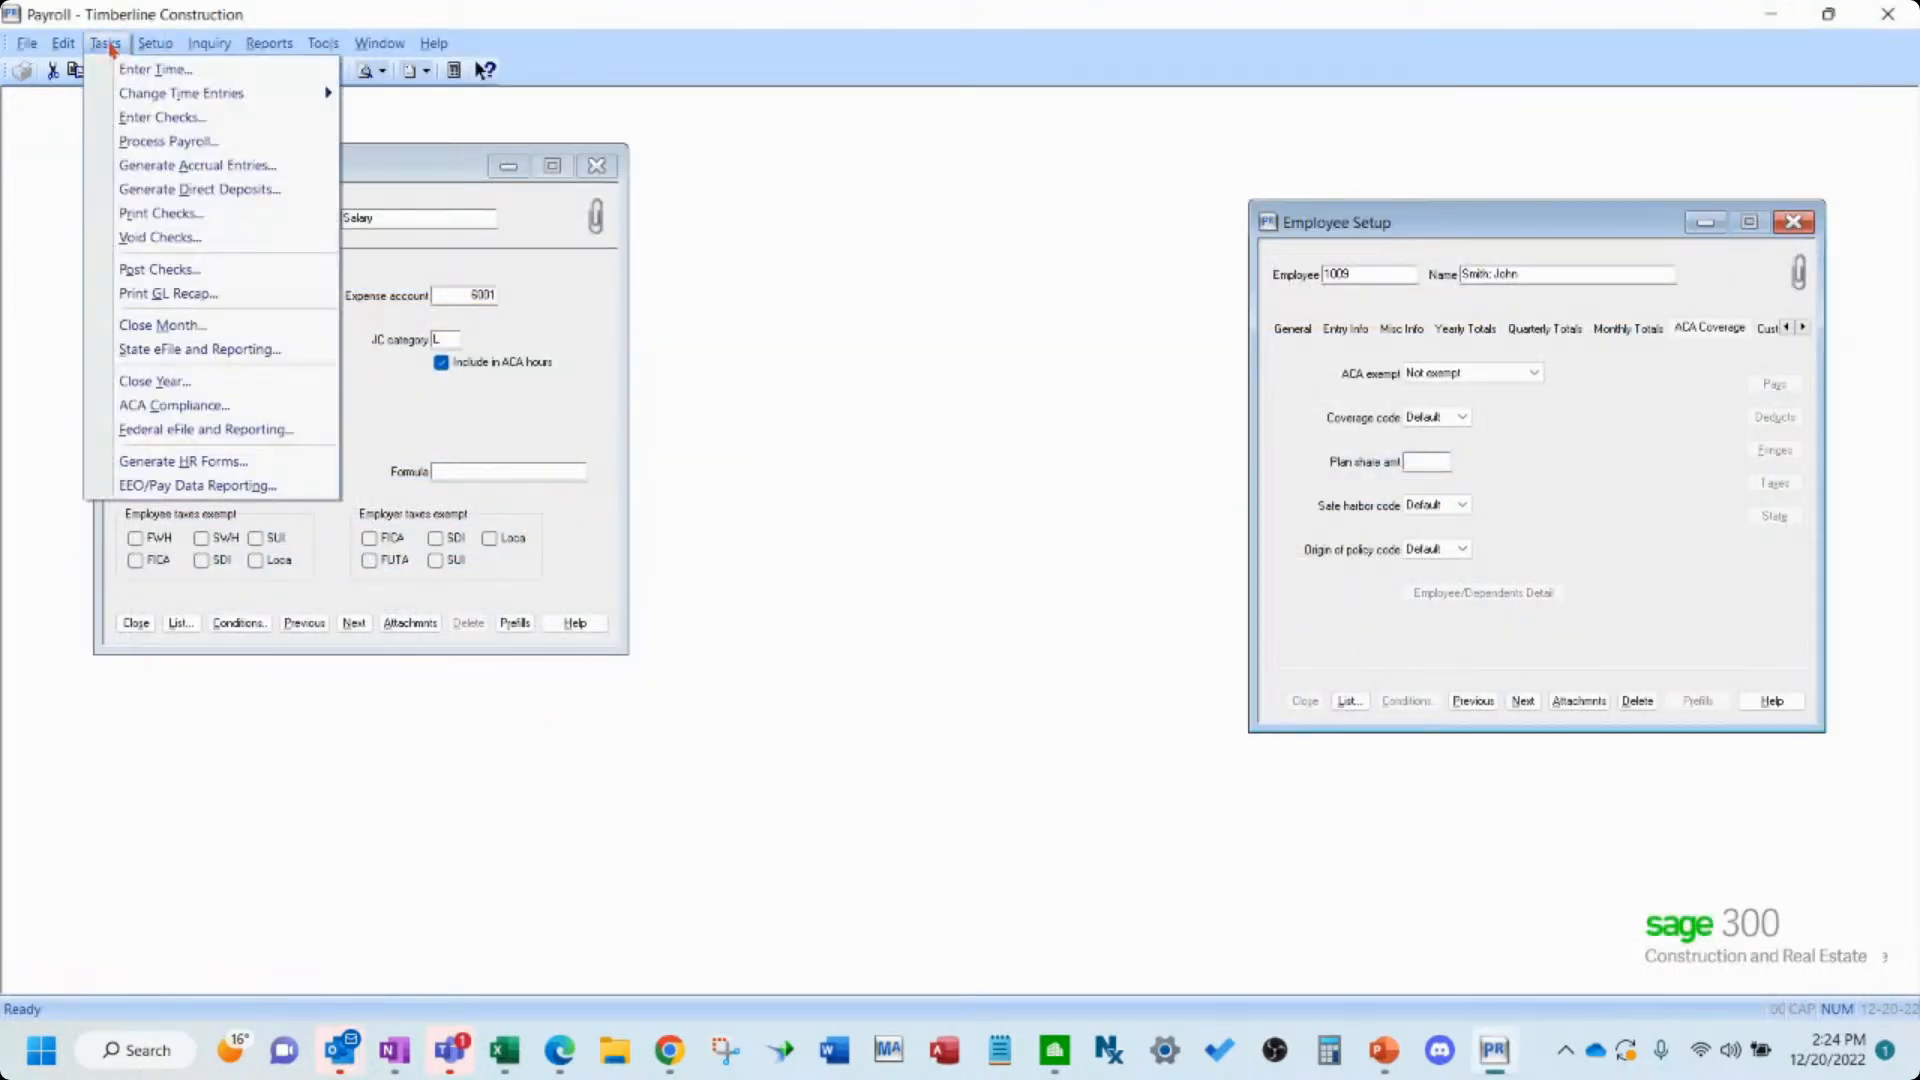
{"action": "left_click", "coordinate": [221, 430]}
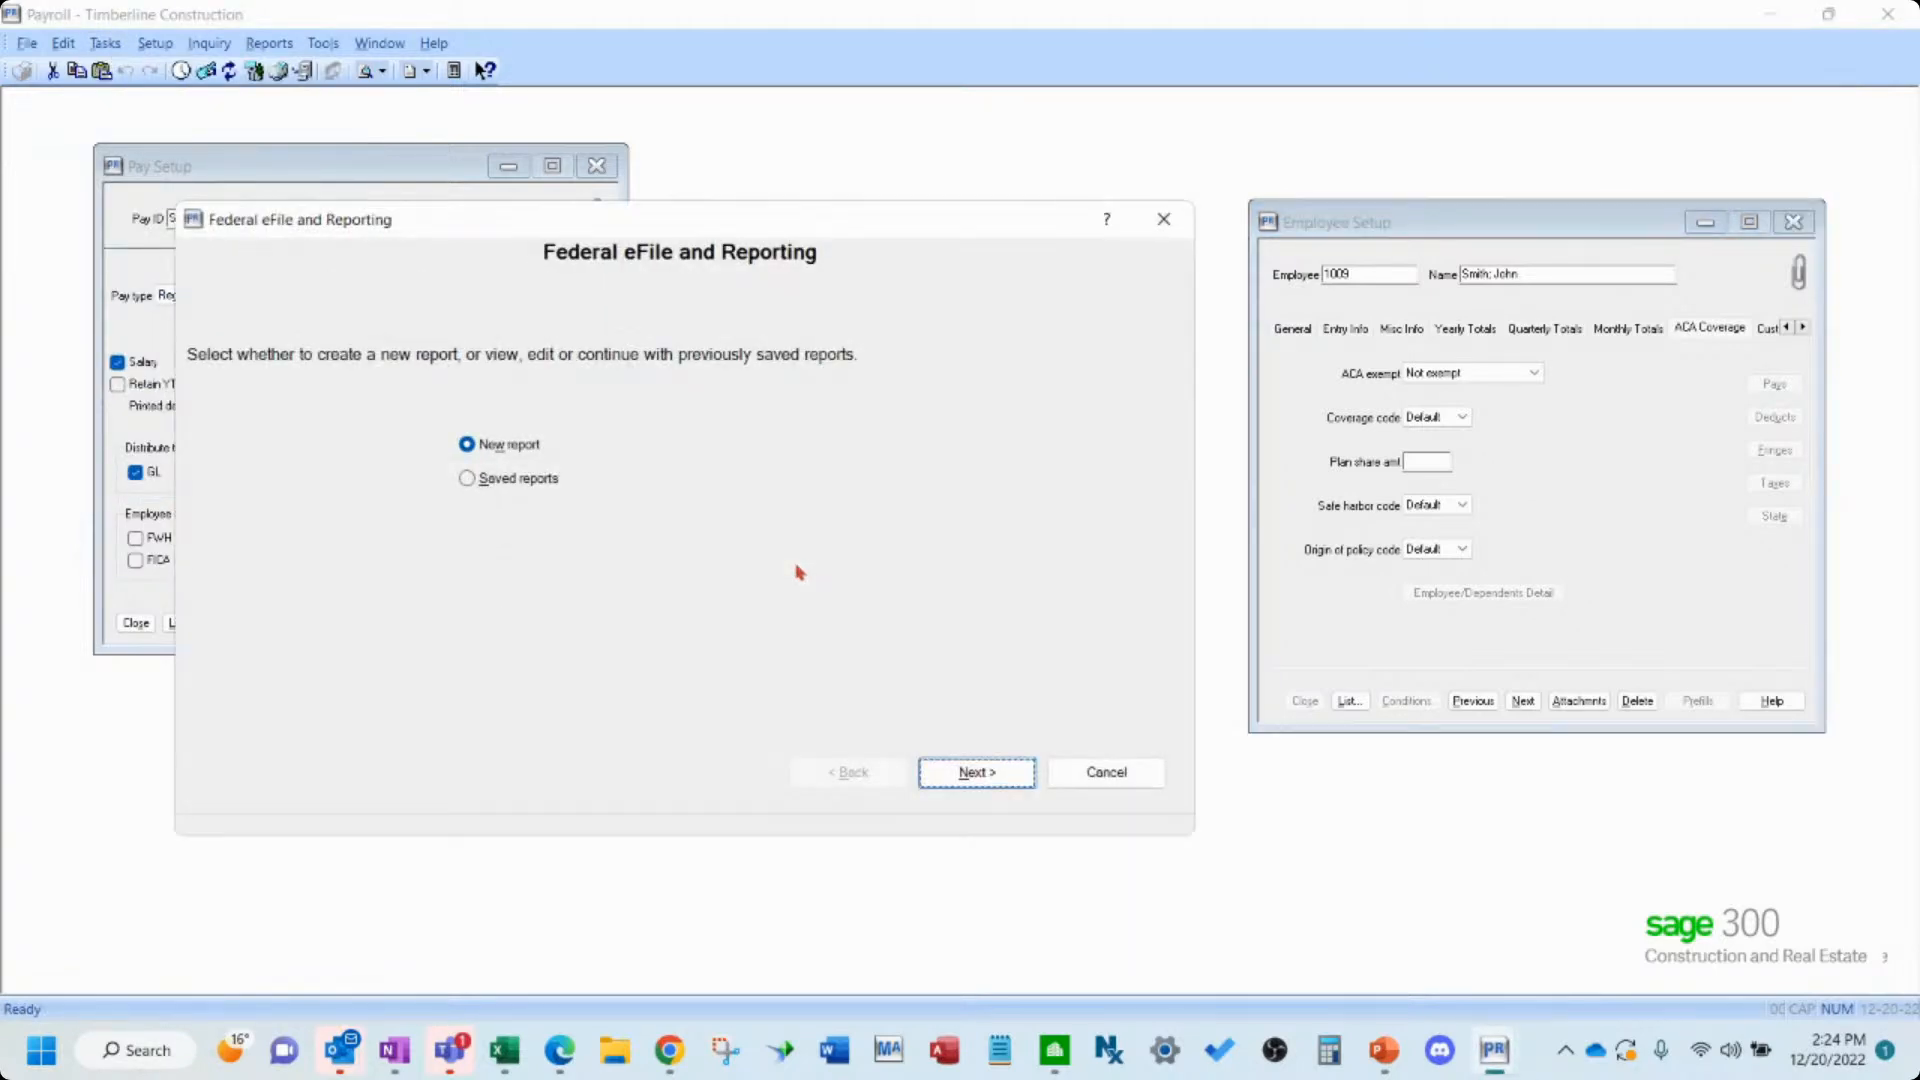
{"action": "left_click", "coordinate": [1013, 778]}
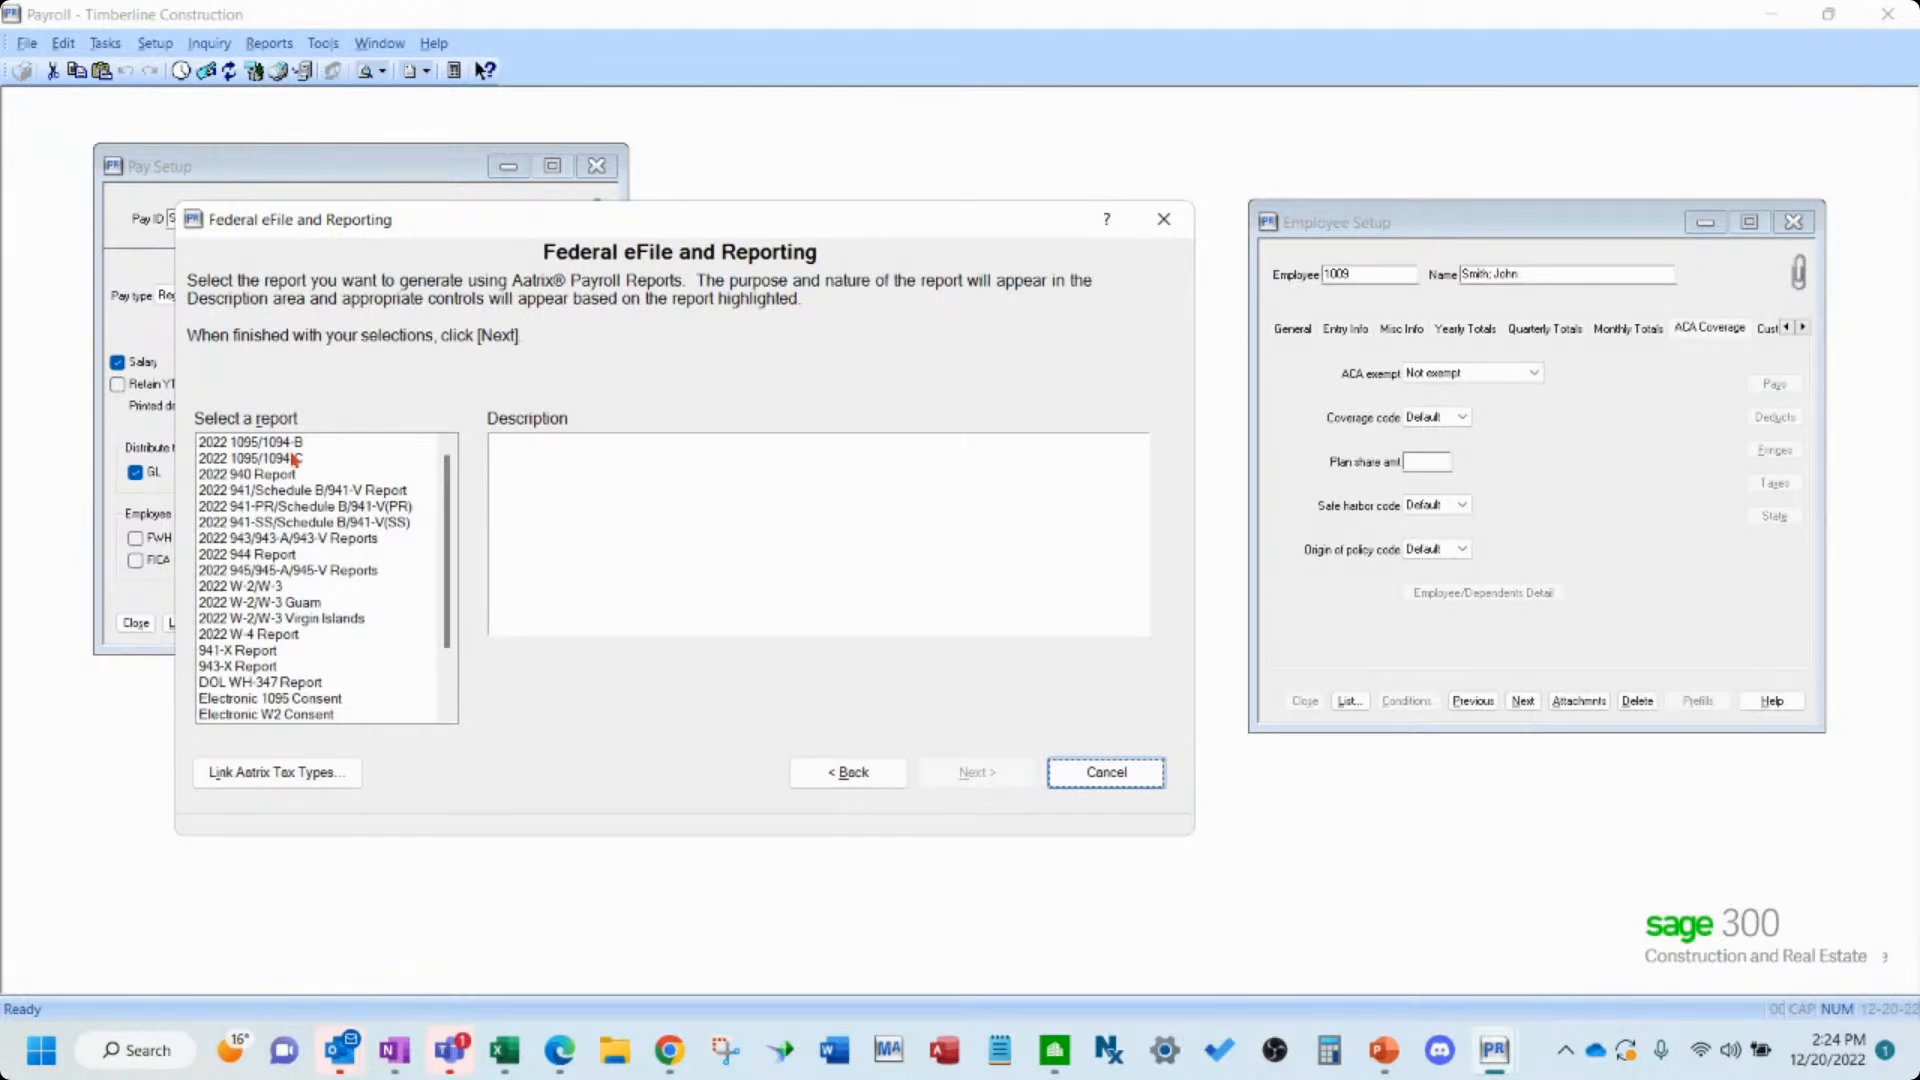
{"action": "left_click", "coordinate": [785, 706]}
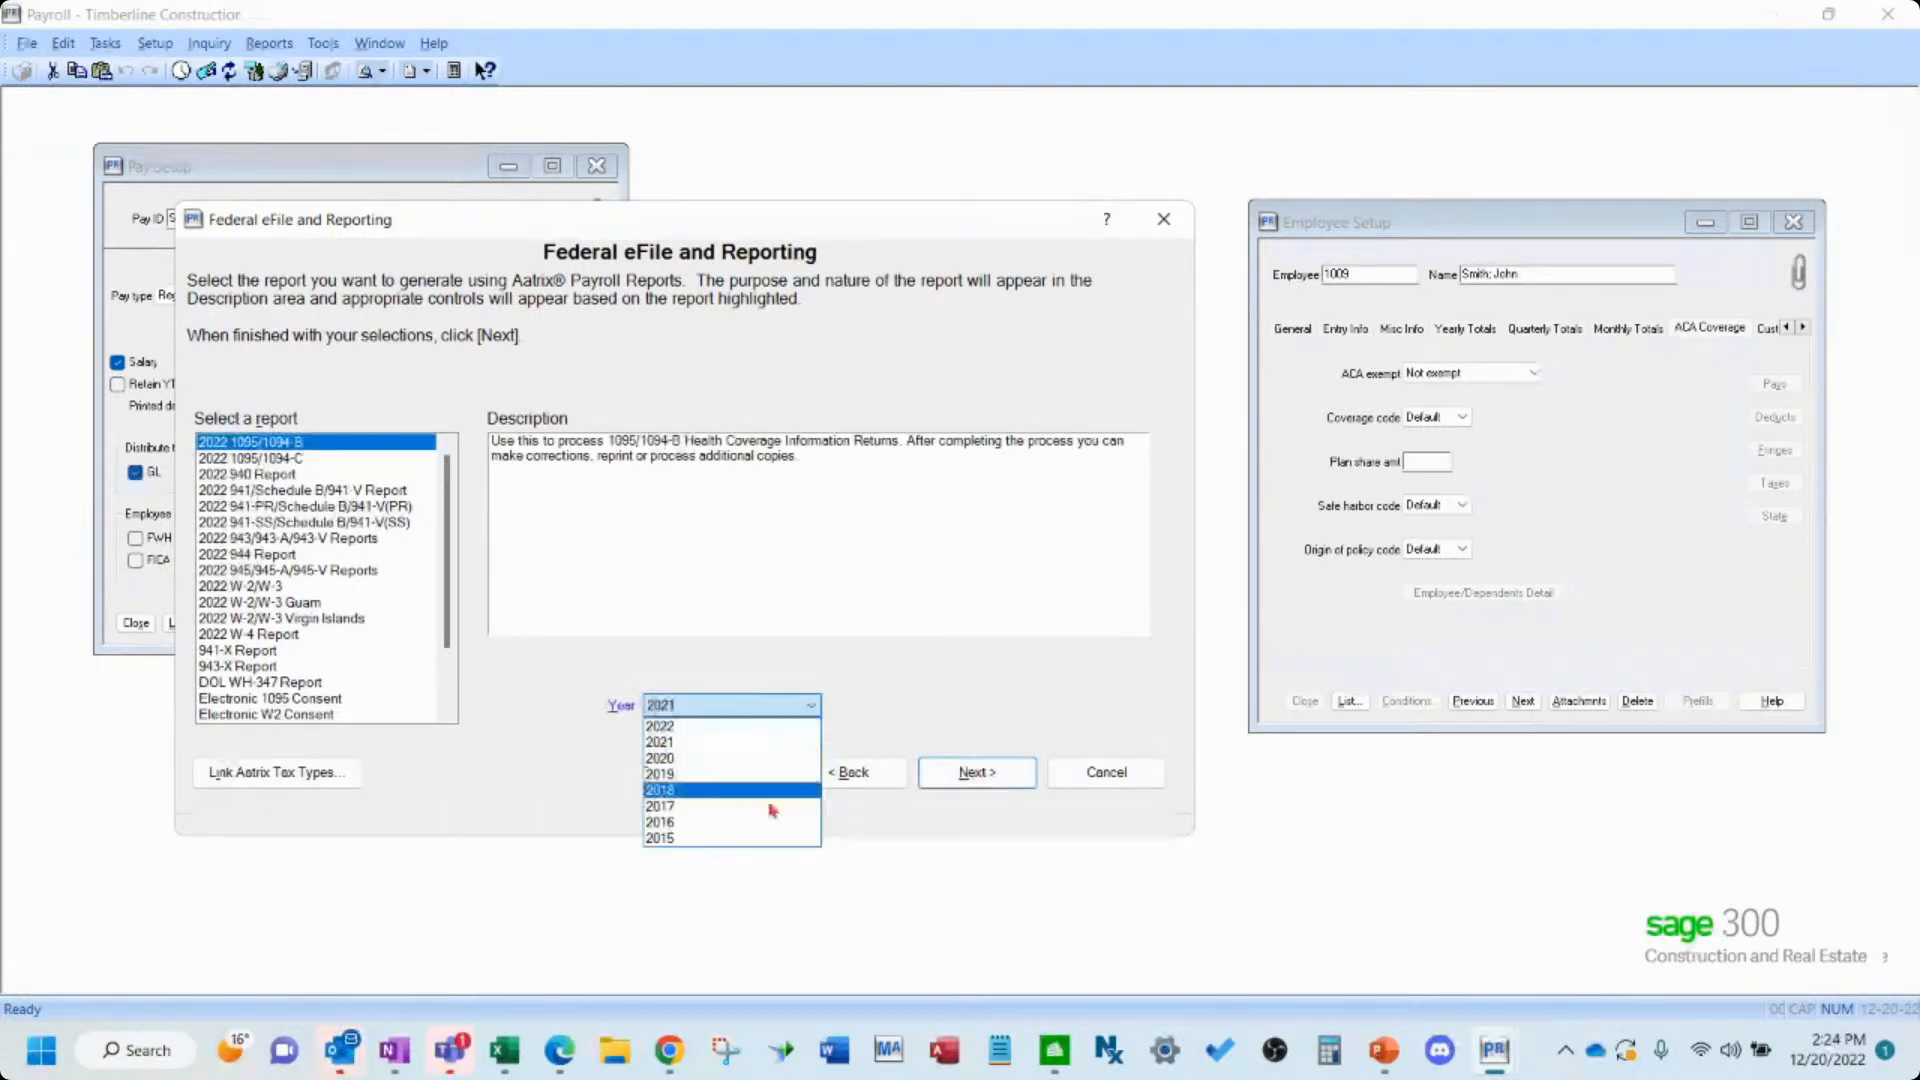
{"action": "left_click", "coordinate": [753, 829]}
{"action": "left_click", "coordinate": [977, 772]}
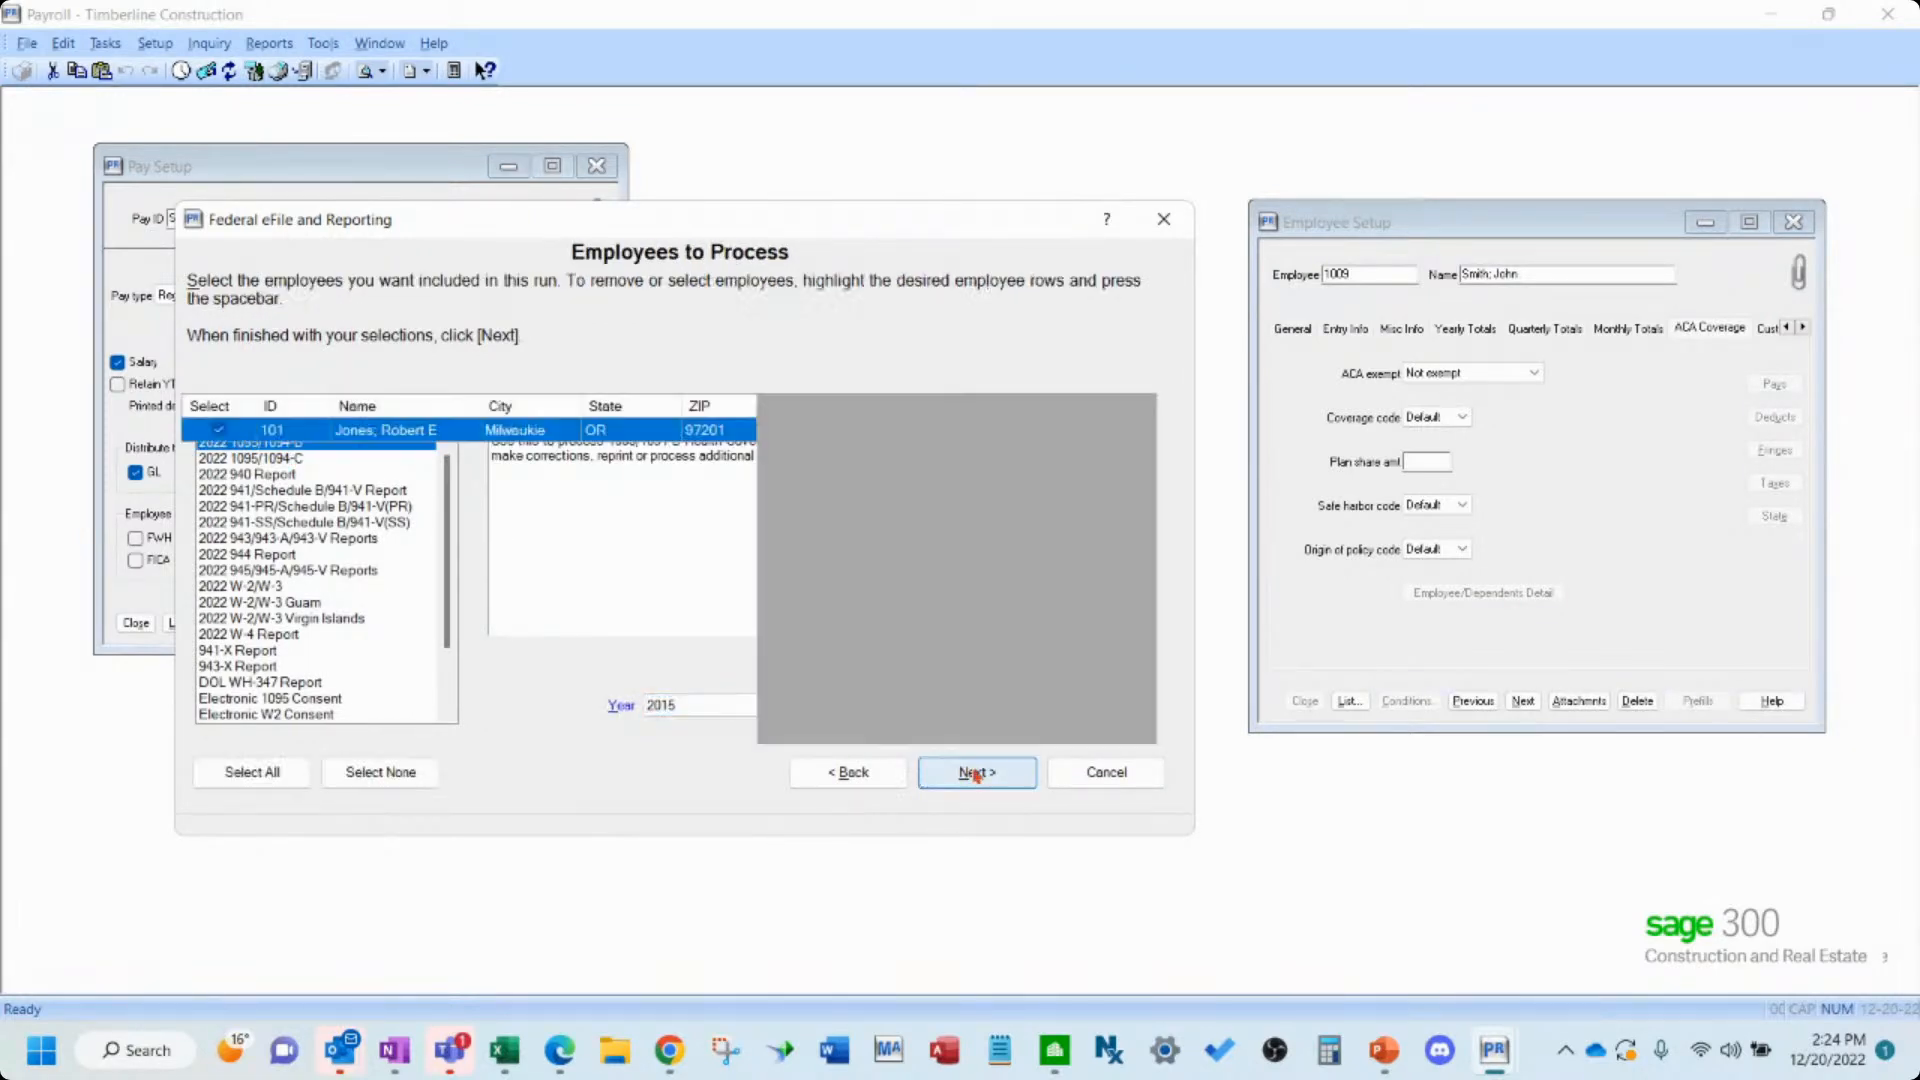
- Deselect all employees, select the employees to process, and continue
{"action": "left_click", "coordinate": [370, 770]}
{"action": "left_click", "coordinate": [219, 432]}
{"action": "scroll", "coordinate": [253, 670], "scroll_direction": "down", "scroll_amount": 13}
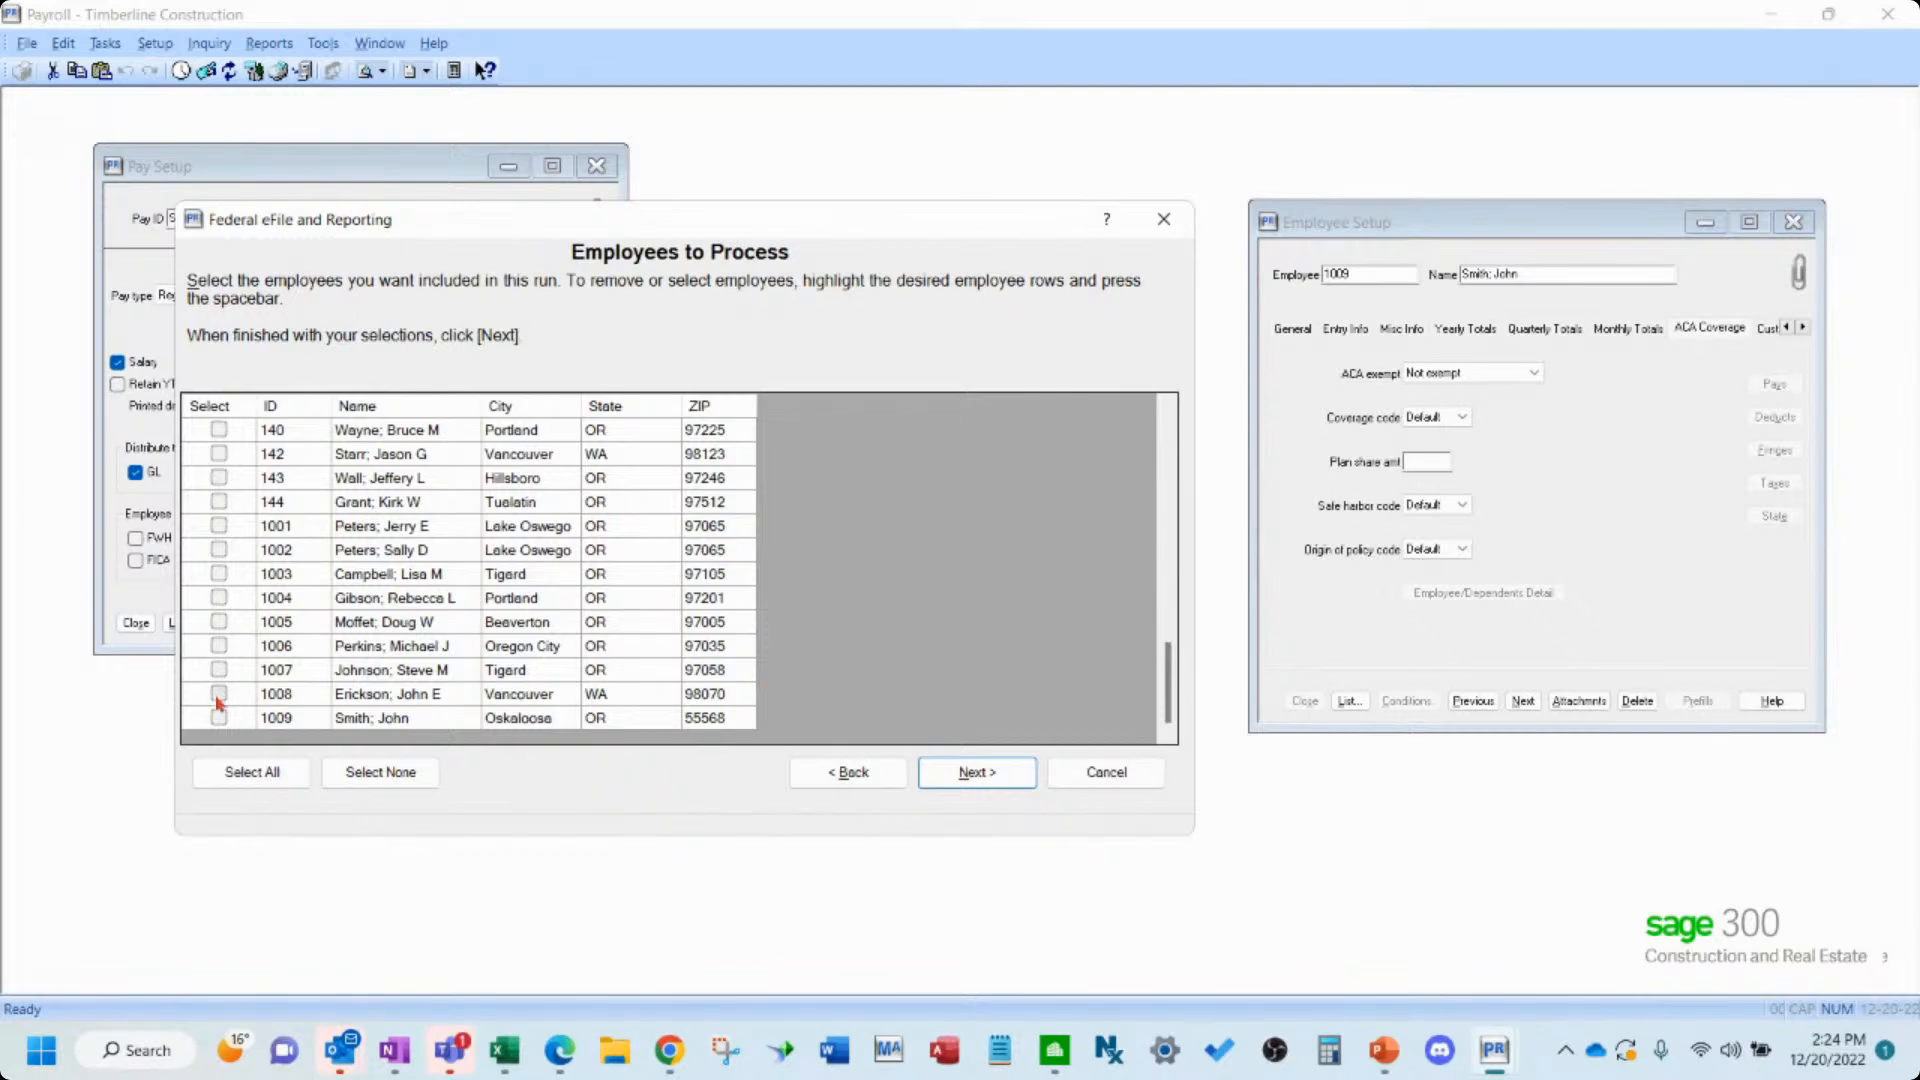
{"action": "left_click", "coordinate": [217, 698]}
{"action": "left_click", "coordinate": [977, 771]}
{"action": "left_click", "coordinate": [979, 772]}
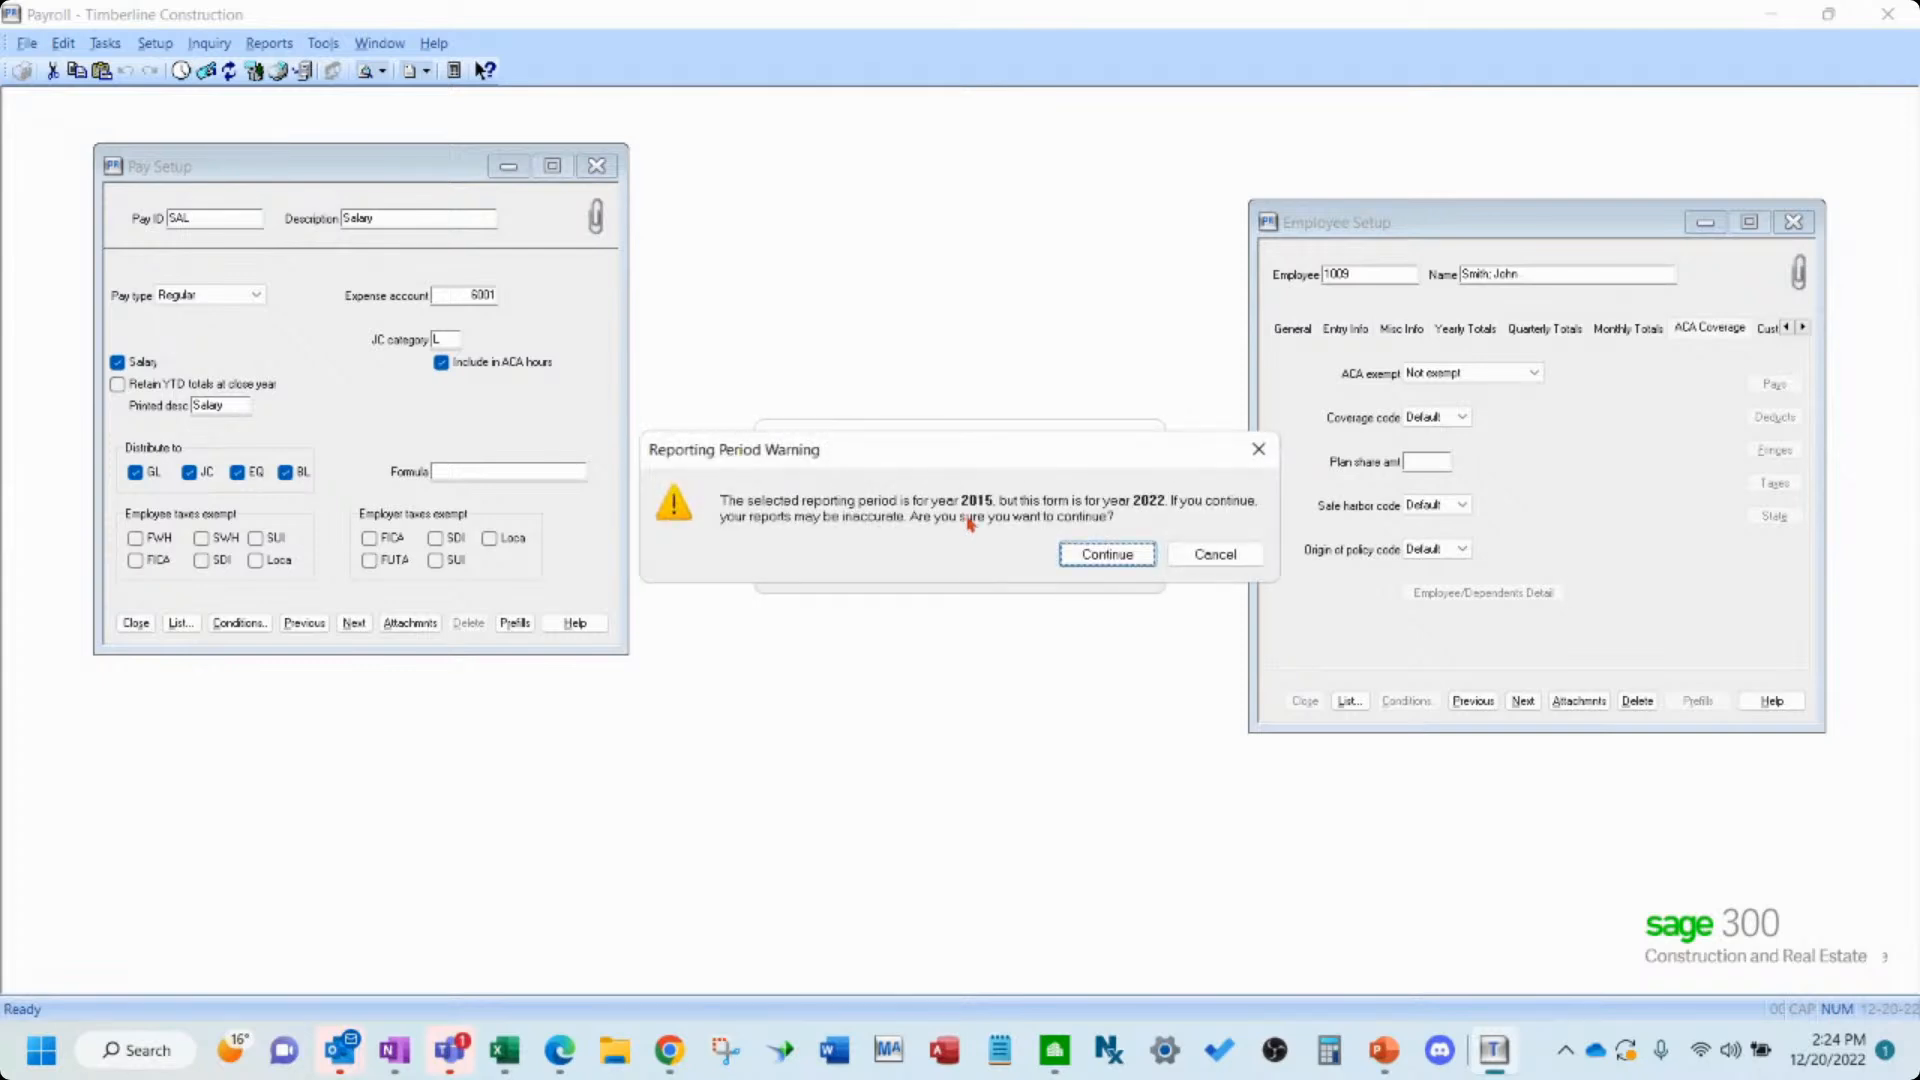
- Continue past the reporting period warning and skip the ACA wizard test drive to start processing
{"action": "left_click", "coordinate": [1104, 558]}
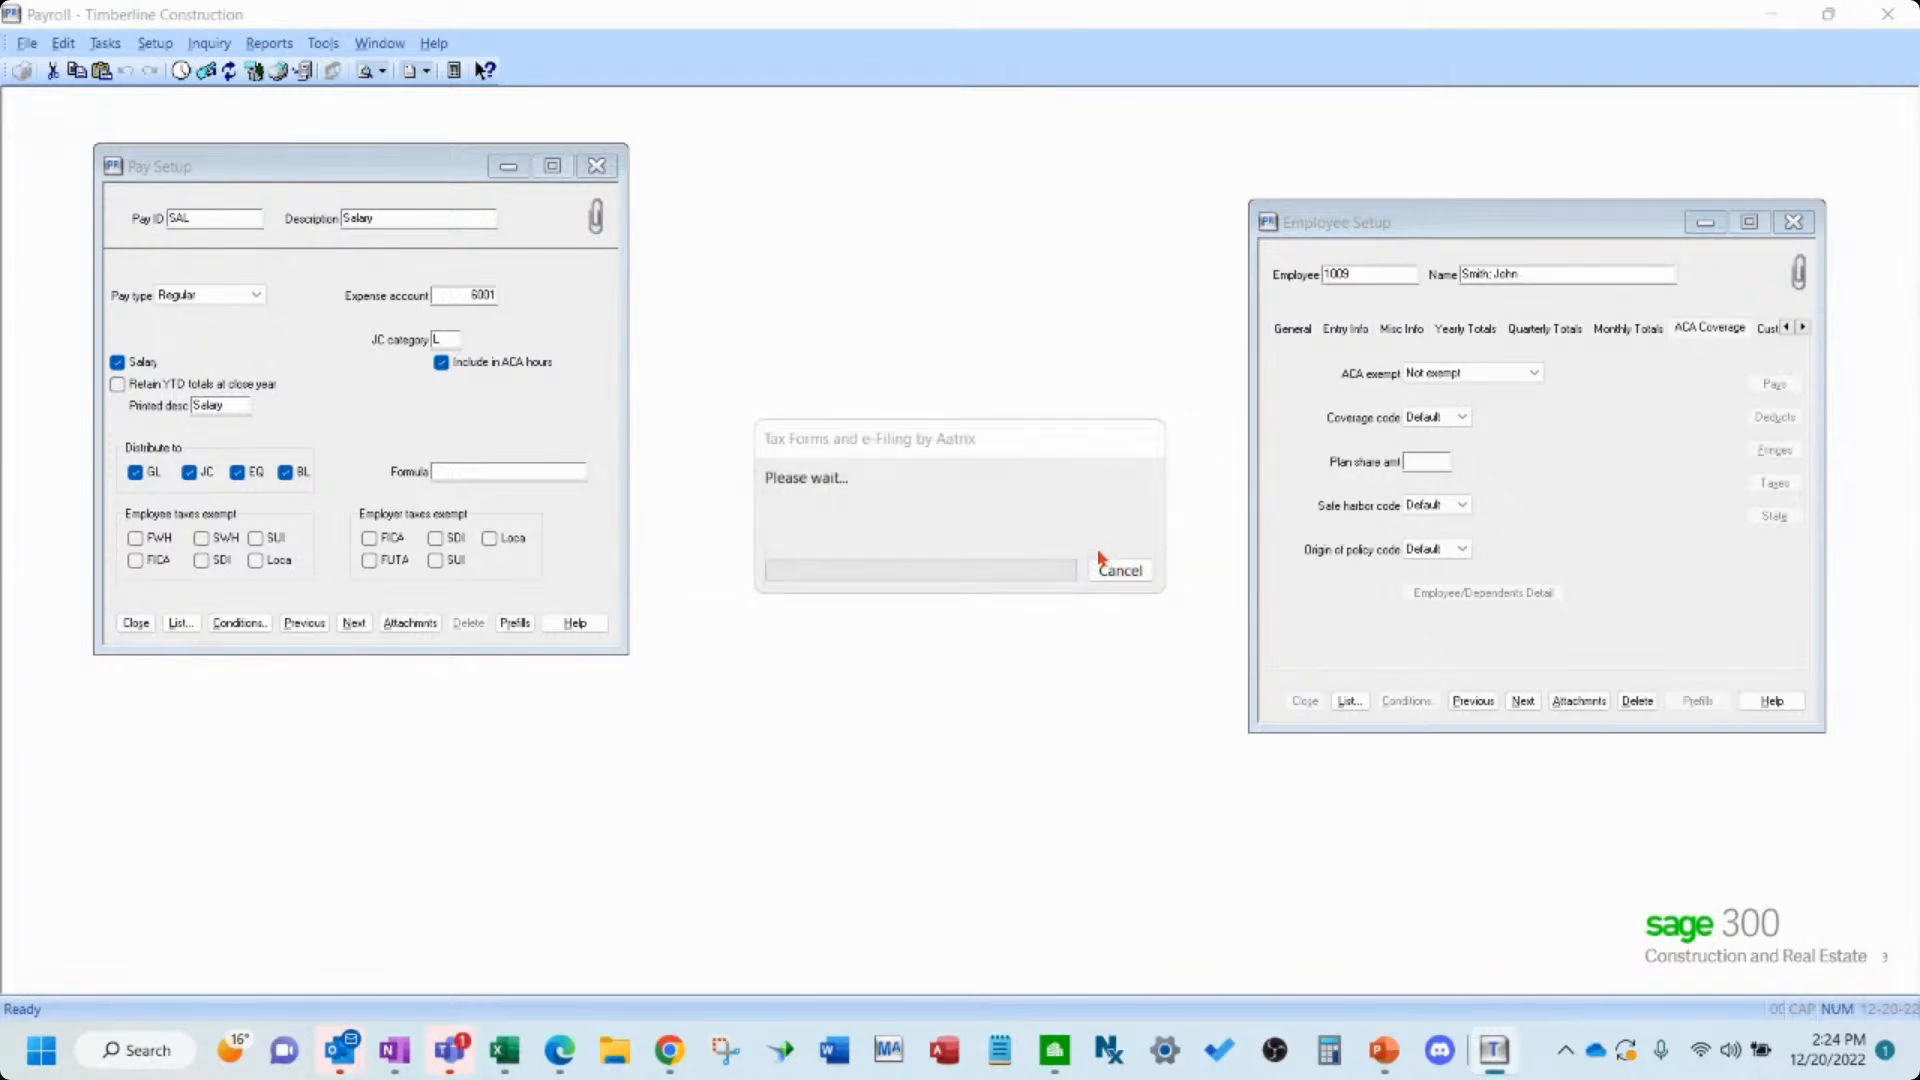
{"action": "left_click", "coordinate": [945, 580]}
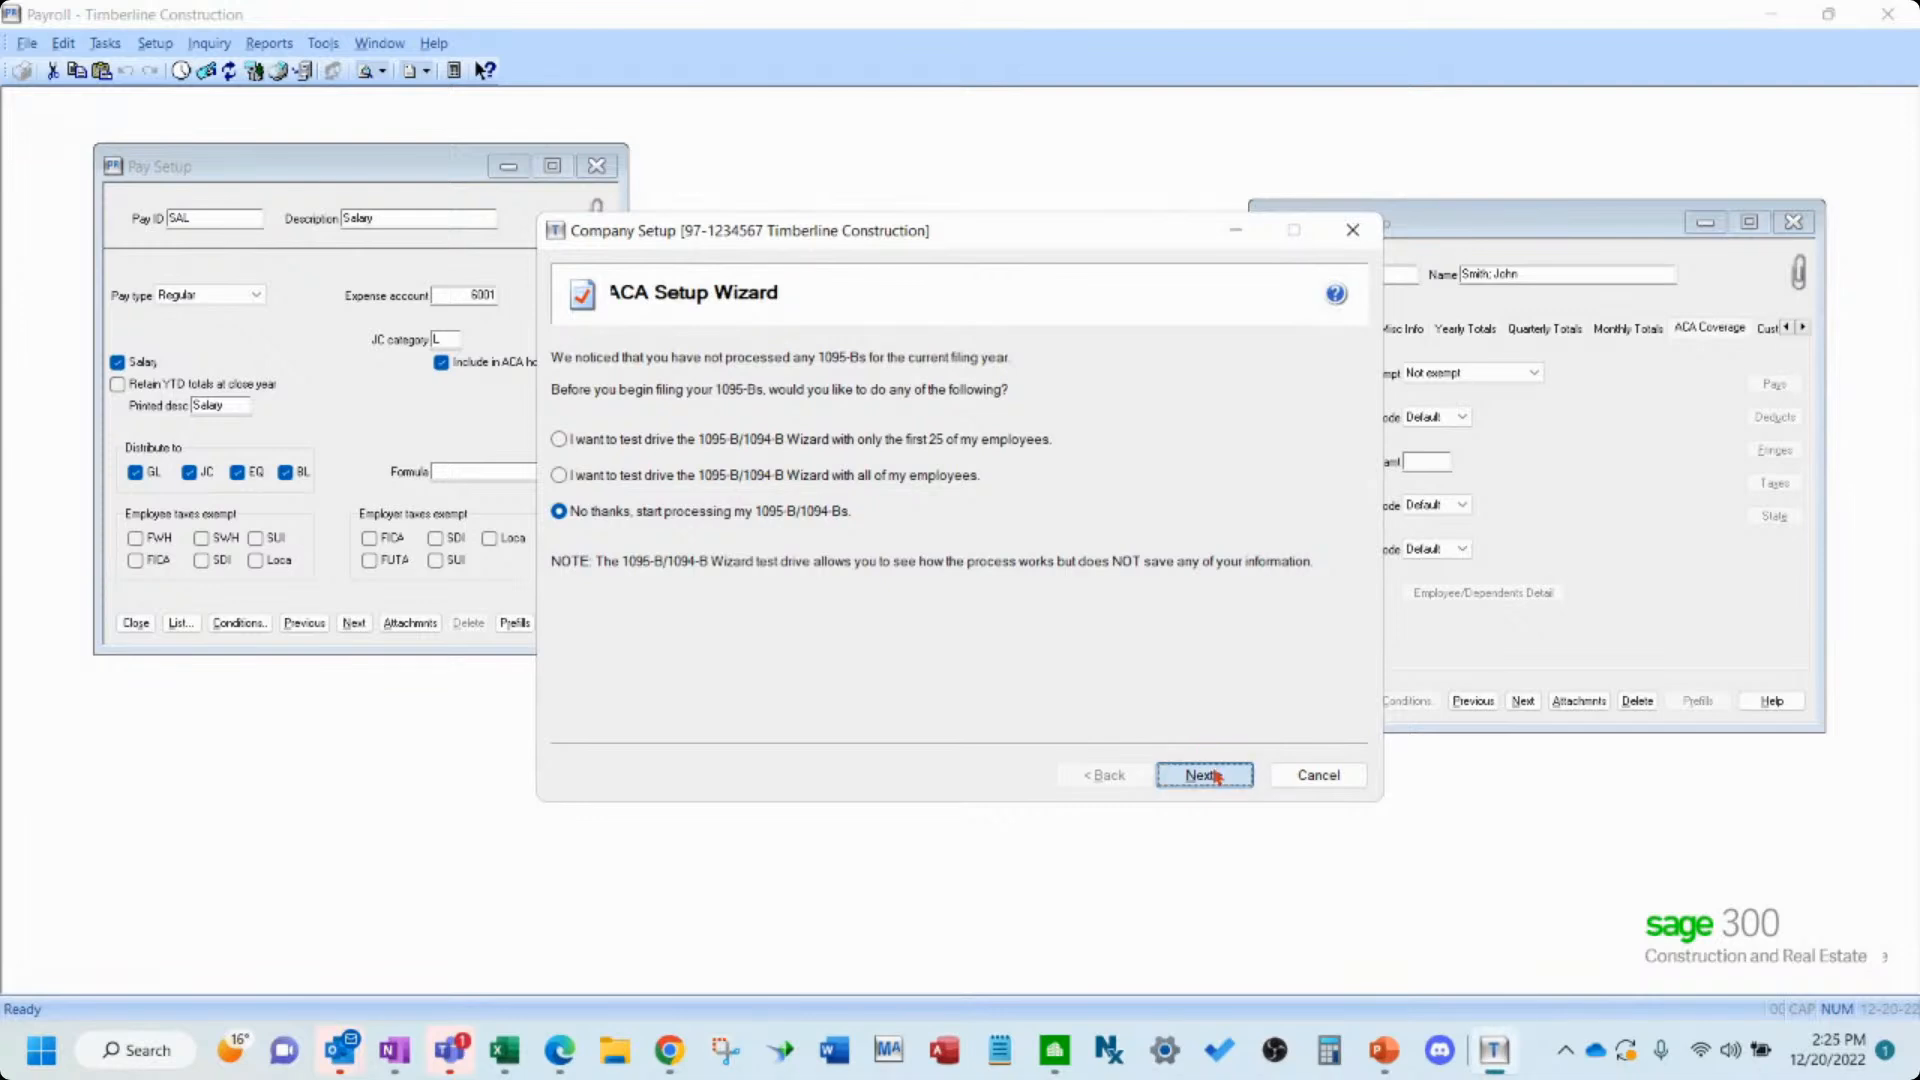
{"action": "left_click", "coordinate": [1203, 776]}
{"action": "left_click", "coordinate": [1203, 776]}
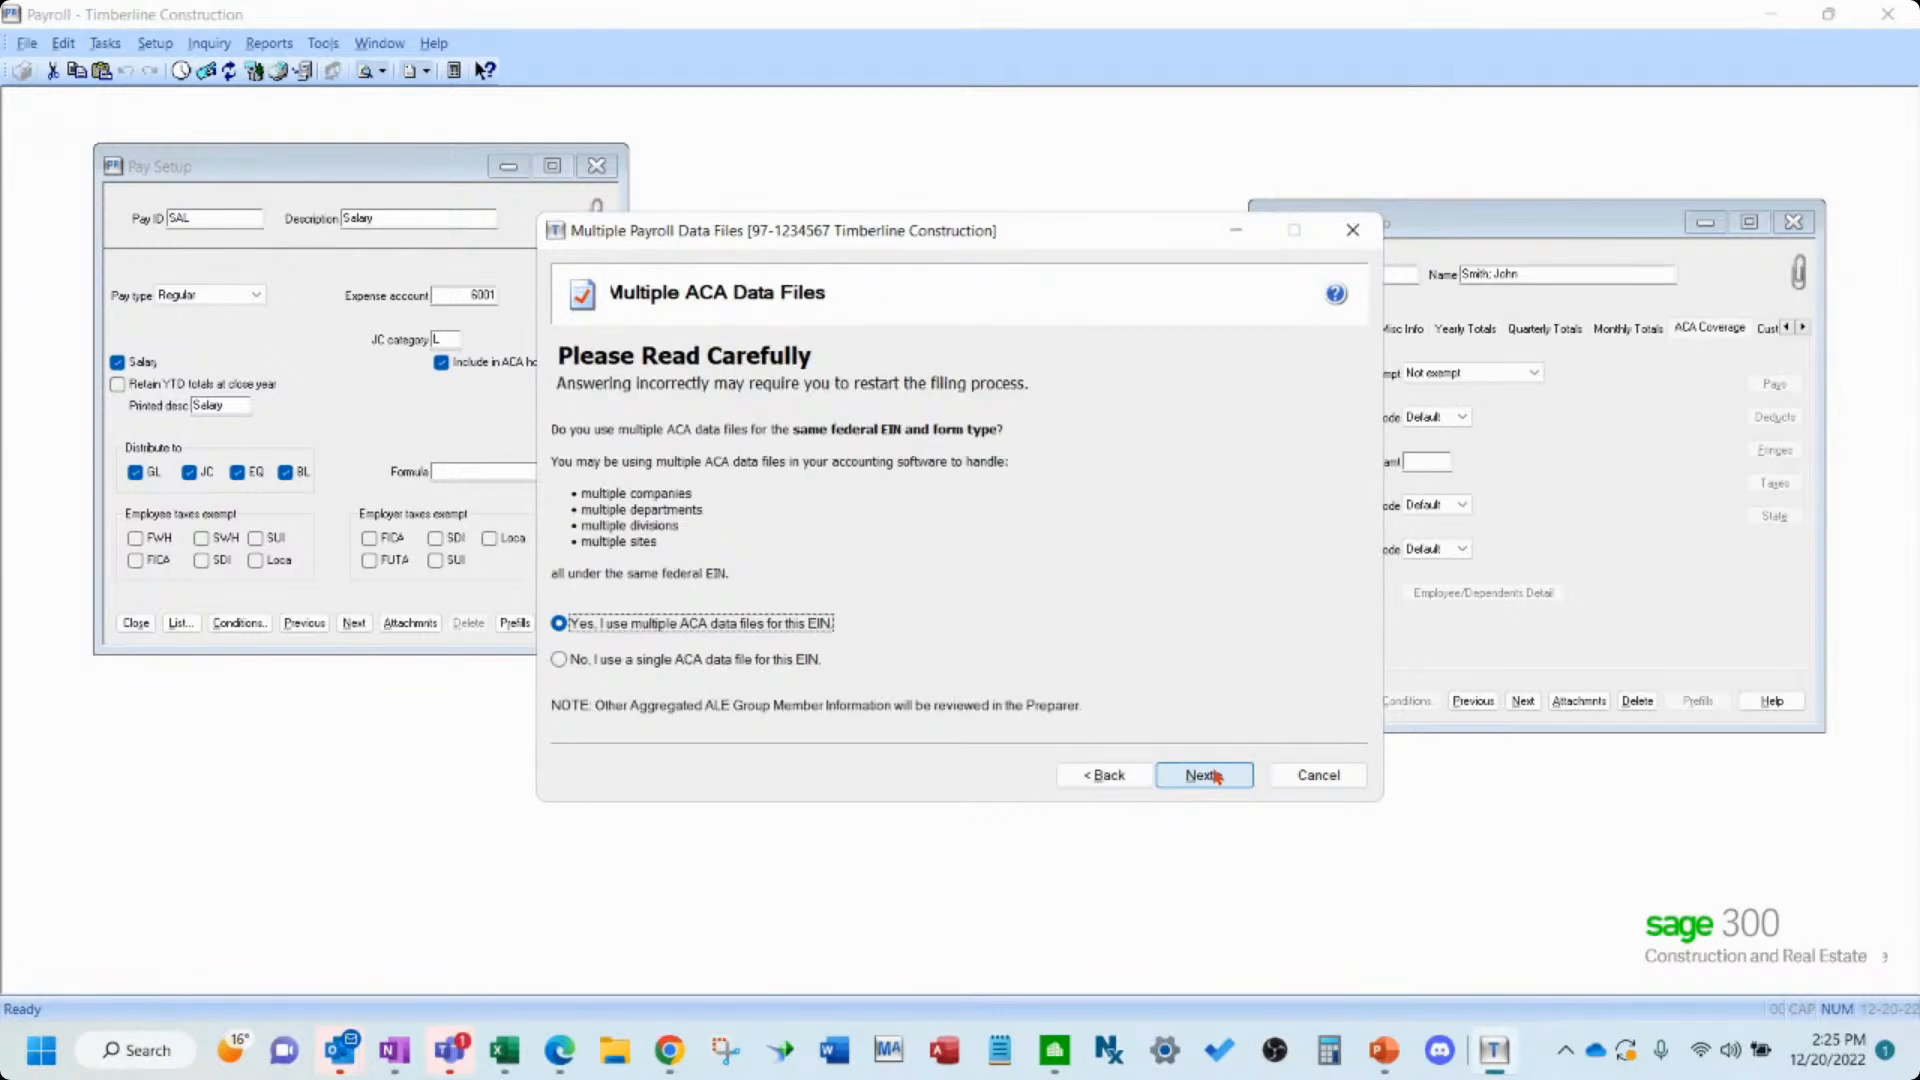
- Indicate that a single ACA data file is used for this EIN and continue
{"action": "left_click", "coordinate": [737, 660]}
{"action": "left_click", "coordinate": [1201, 775]}
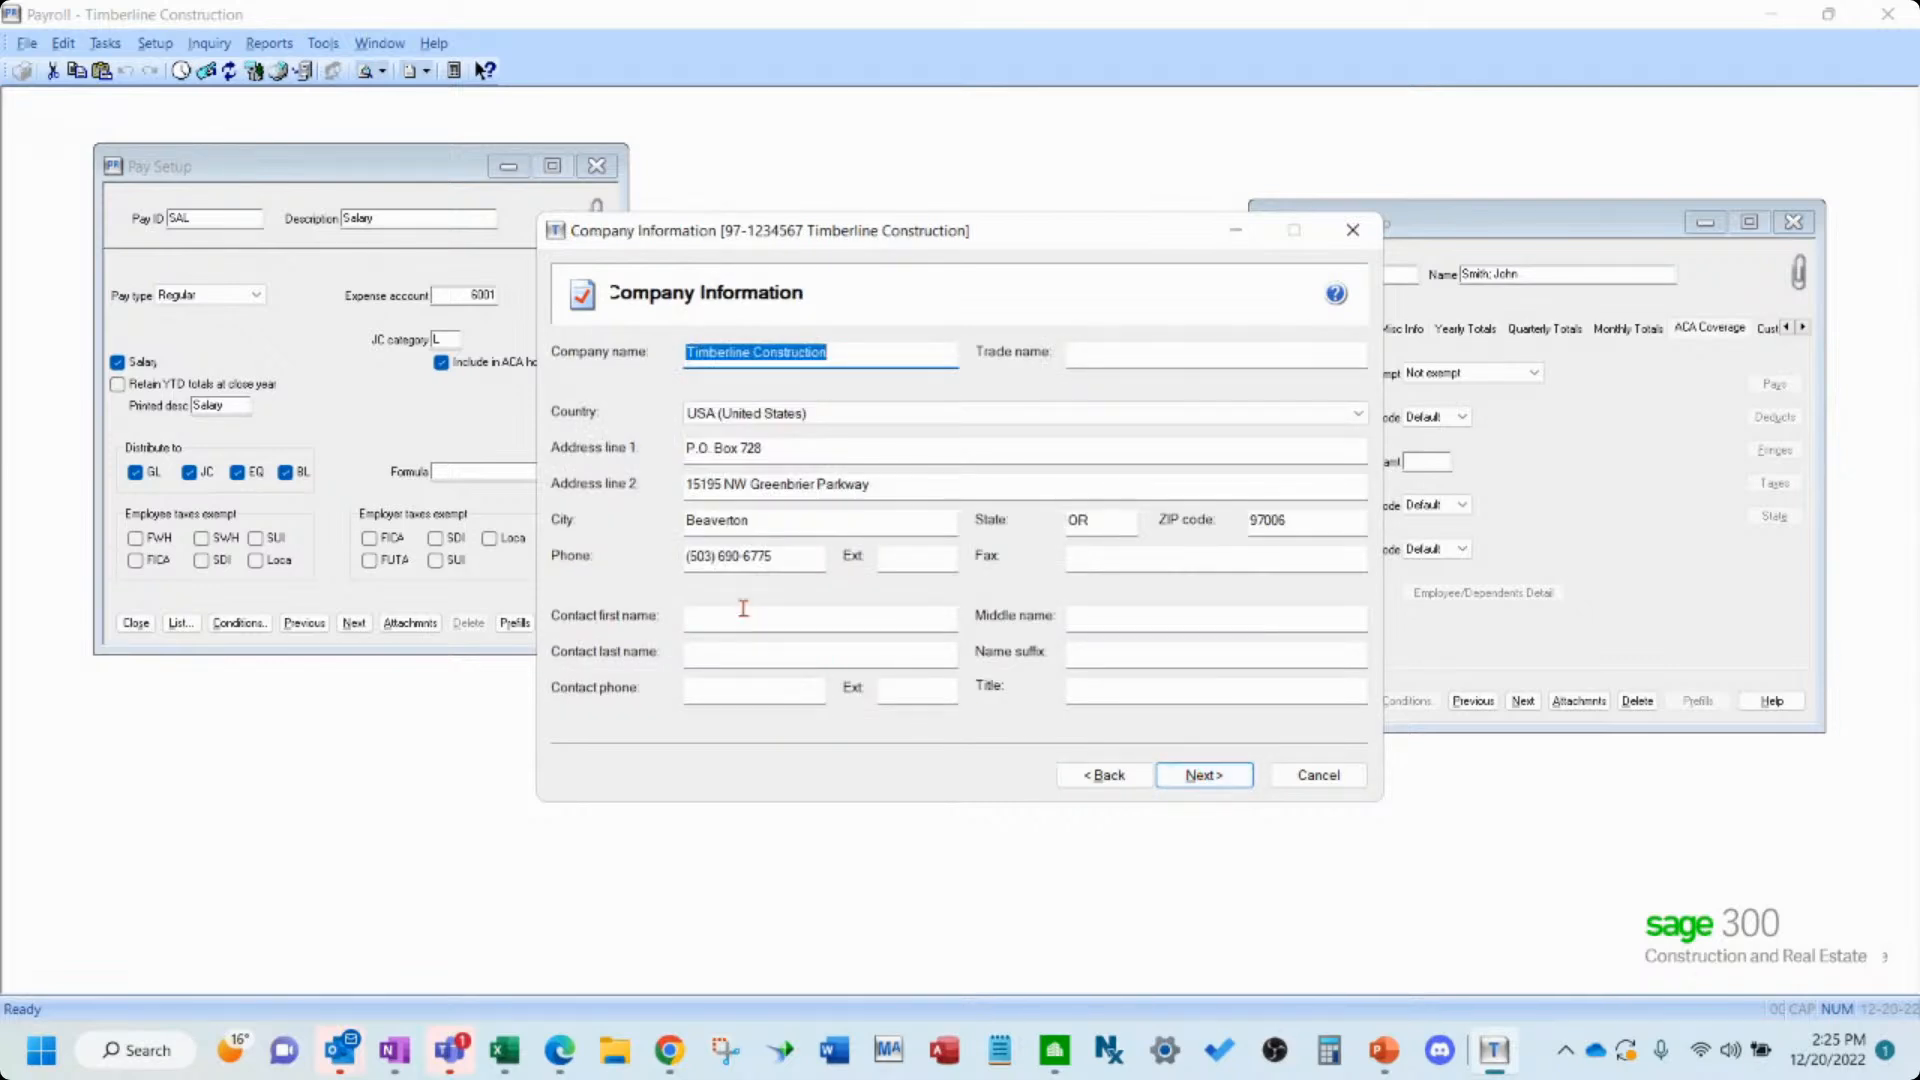
- Fill in the company contact's first name, last name, name suffix and contact phone number, then continue
{"action": "left_click", "coordinate": [750, 614]}
{"action": "key", "text": "Tab"}
{"action": "key", "text": "Tab"}
{"action": "type", "text": "Hutt"}
{"action": "key", "text": "Tab"}
{"action": "type", "text": "5"}
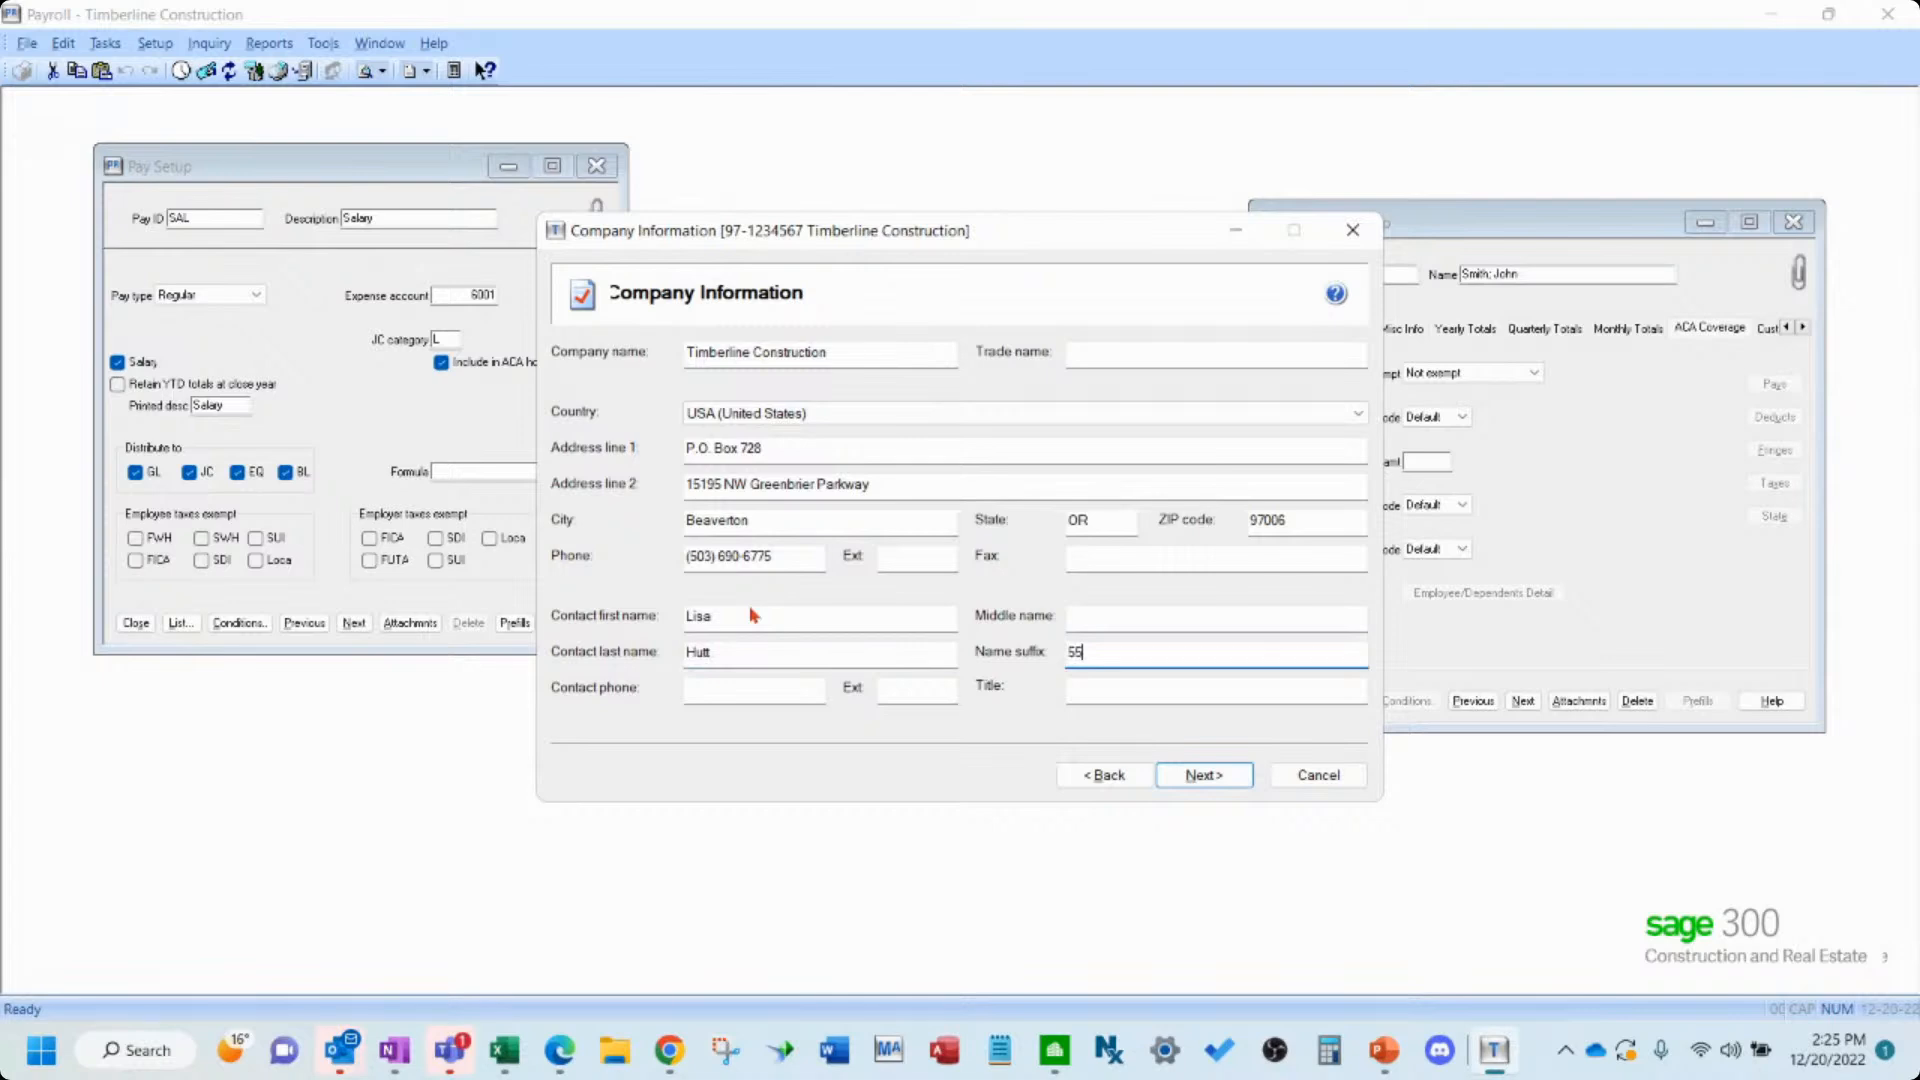
{"action": "key", "text": "Tab"}
{"action": "type", "text": "555) 555-55"}
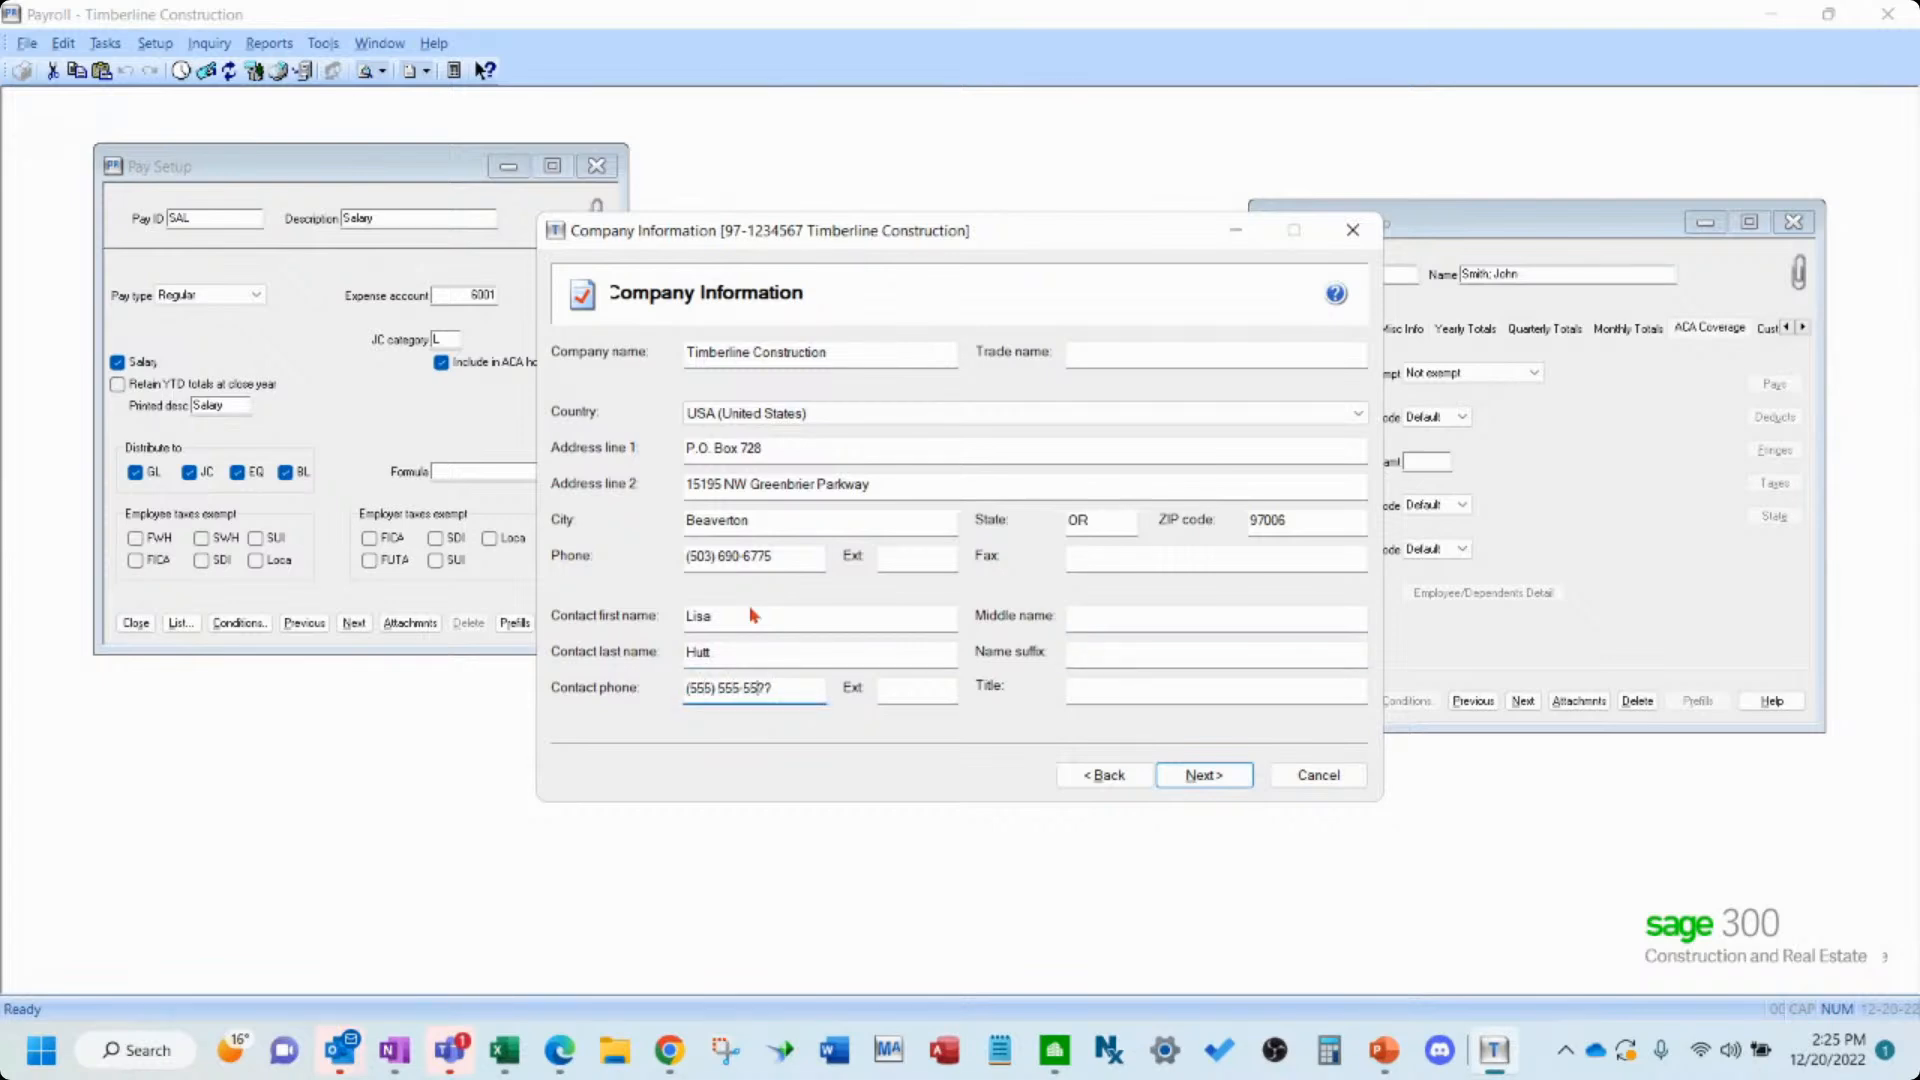
{"action": "left_click", "coordinate": [1190, 778]}
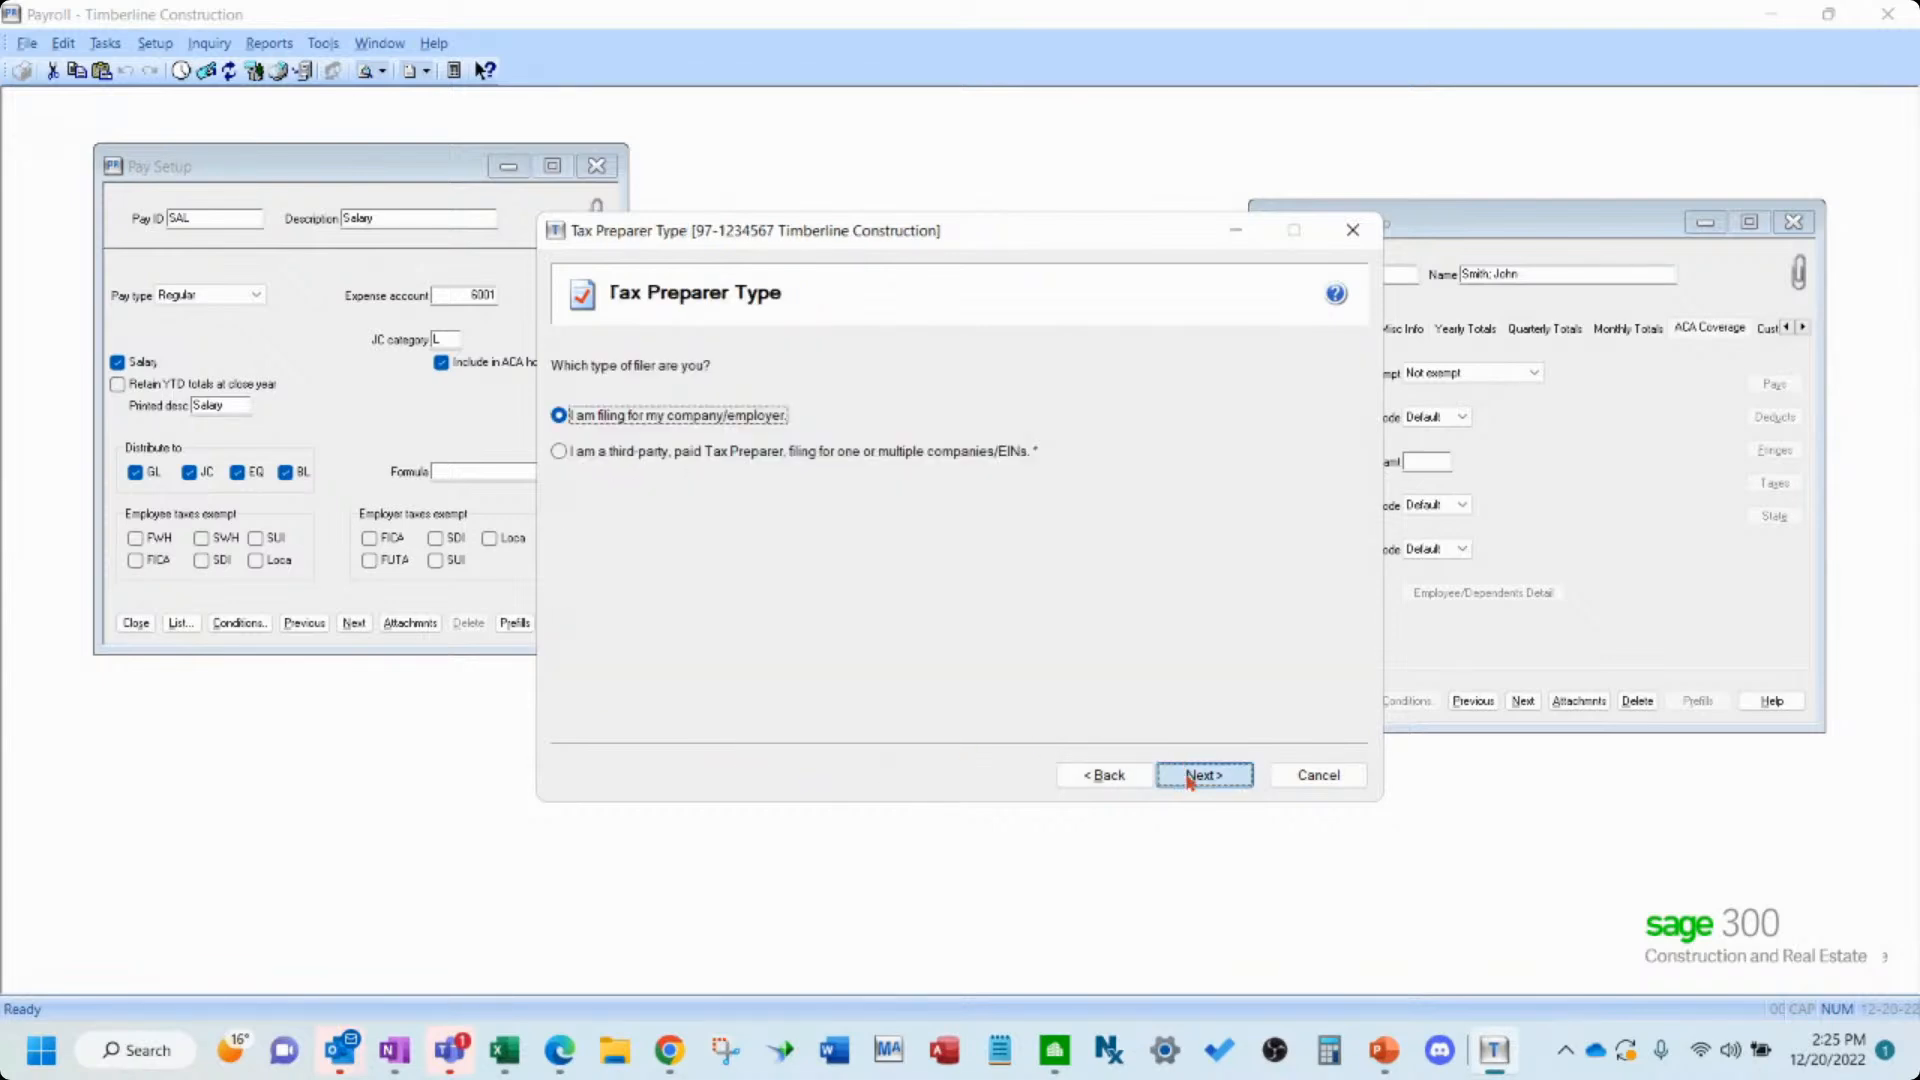
- Keep filing for your own company, choose to truncate employee SSNs with asterisks, and continue
{"action": "left_click", "coordinate": [1190, 778]}
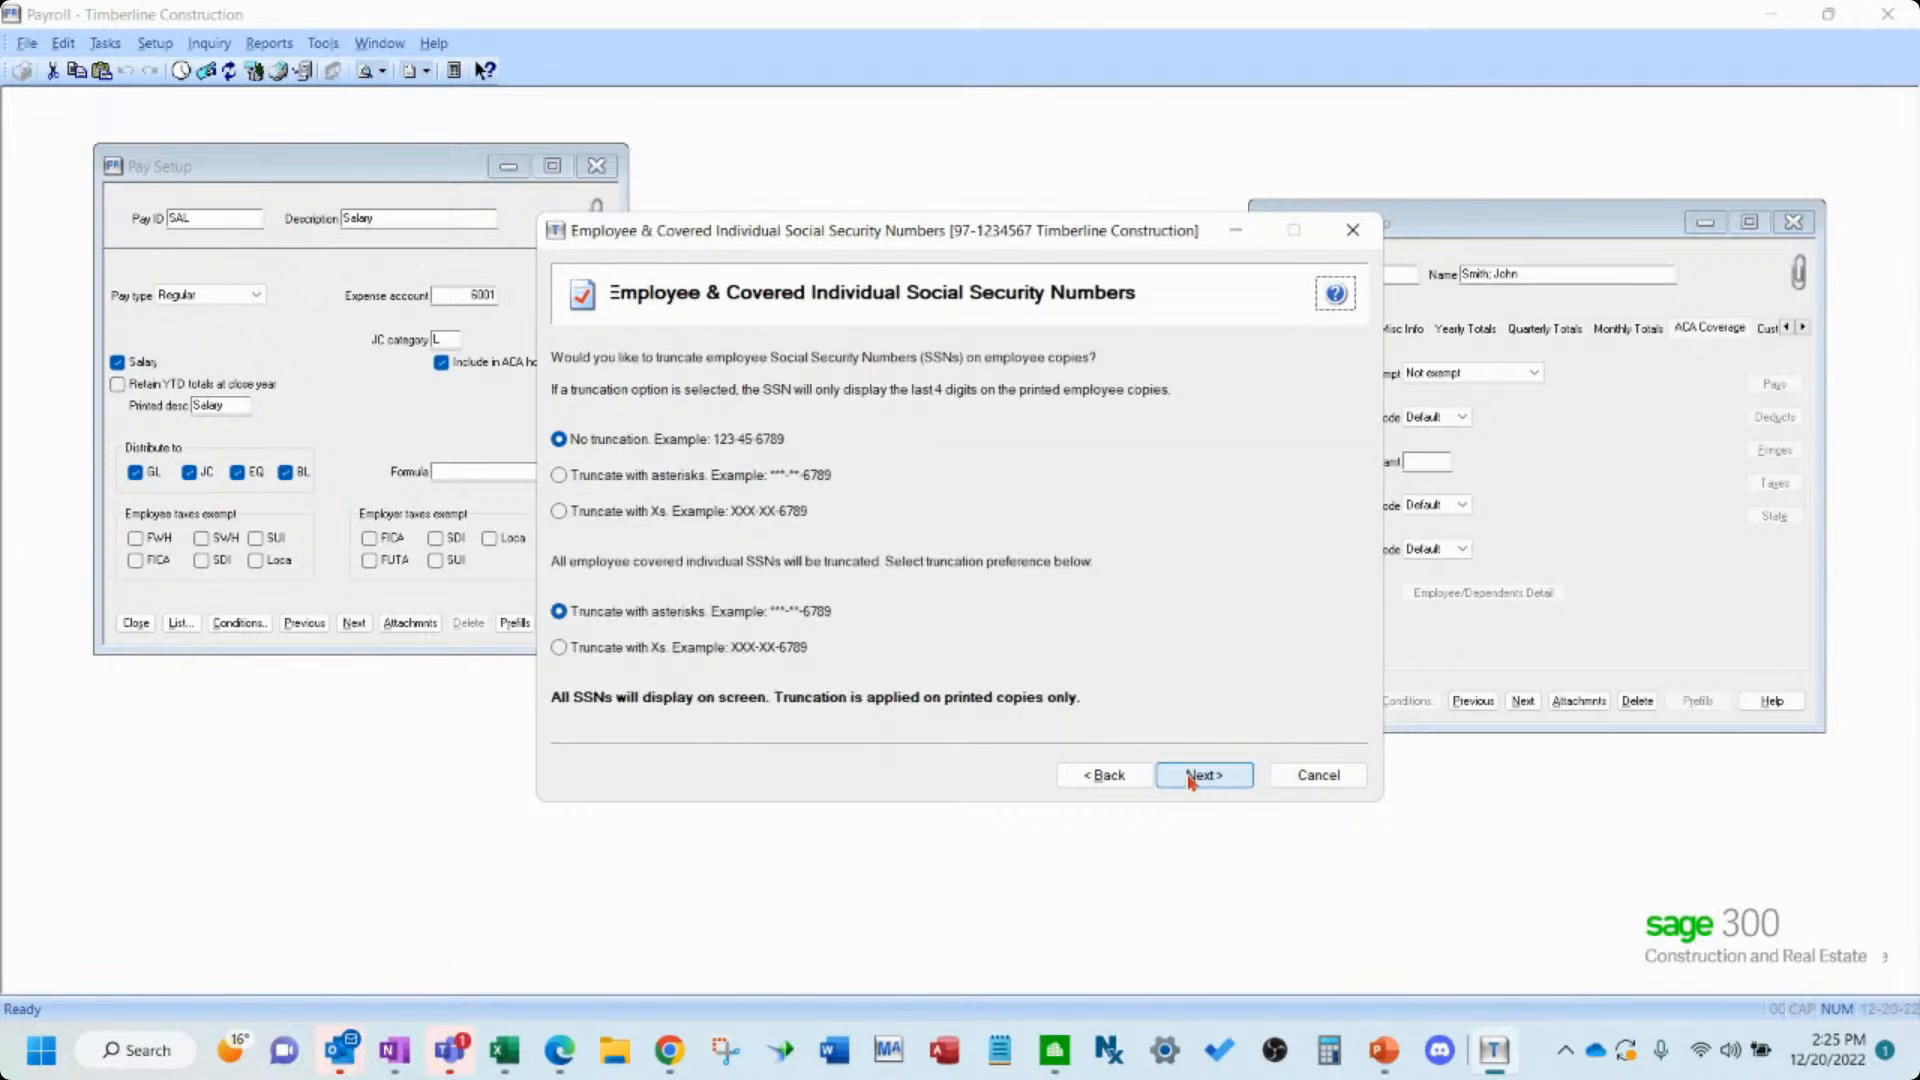
{"action": "left_click", "coordinate": [664, 475]}
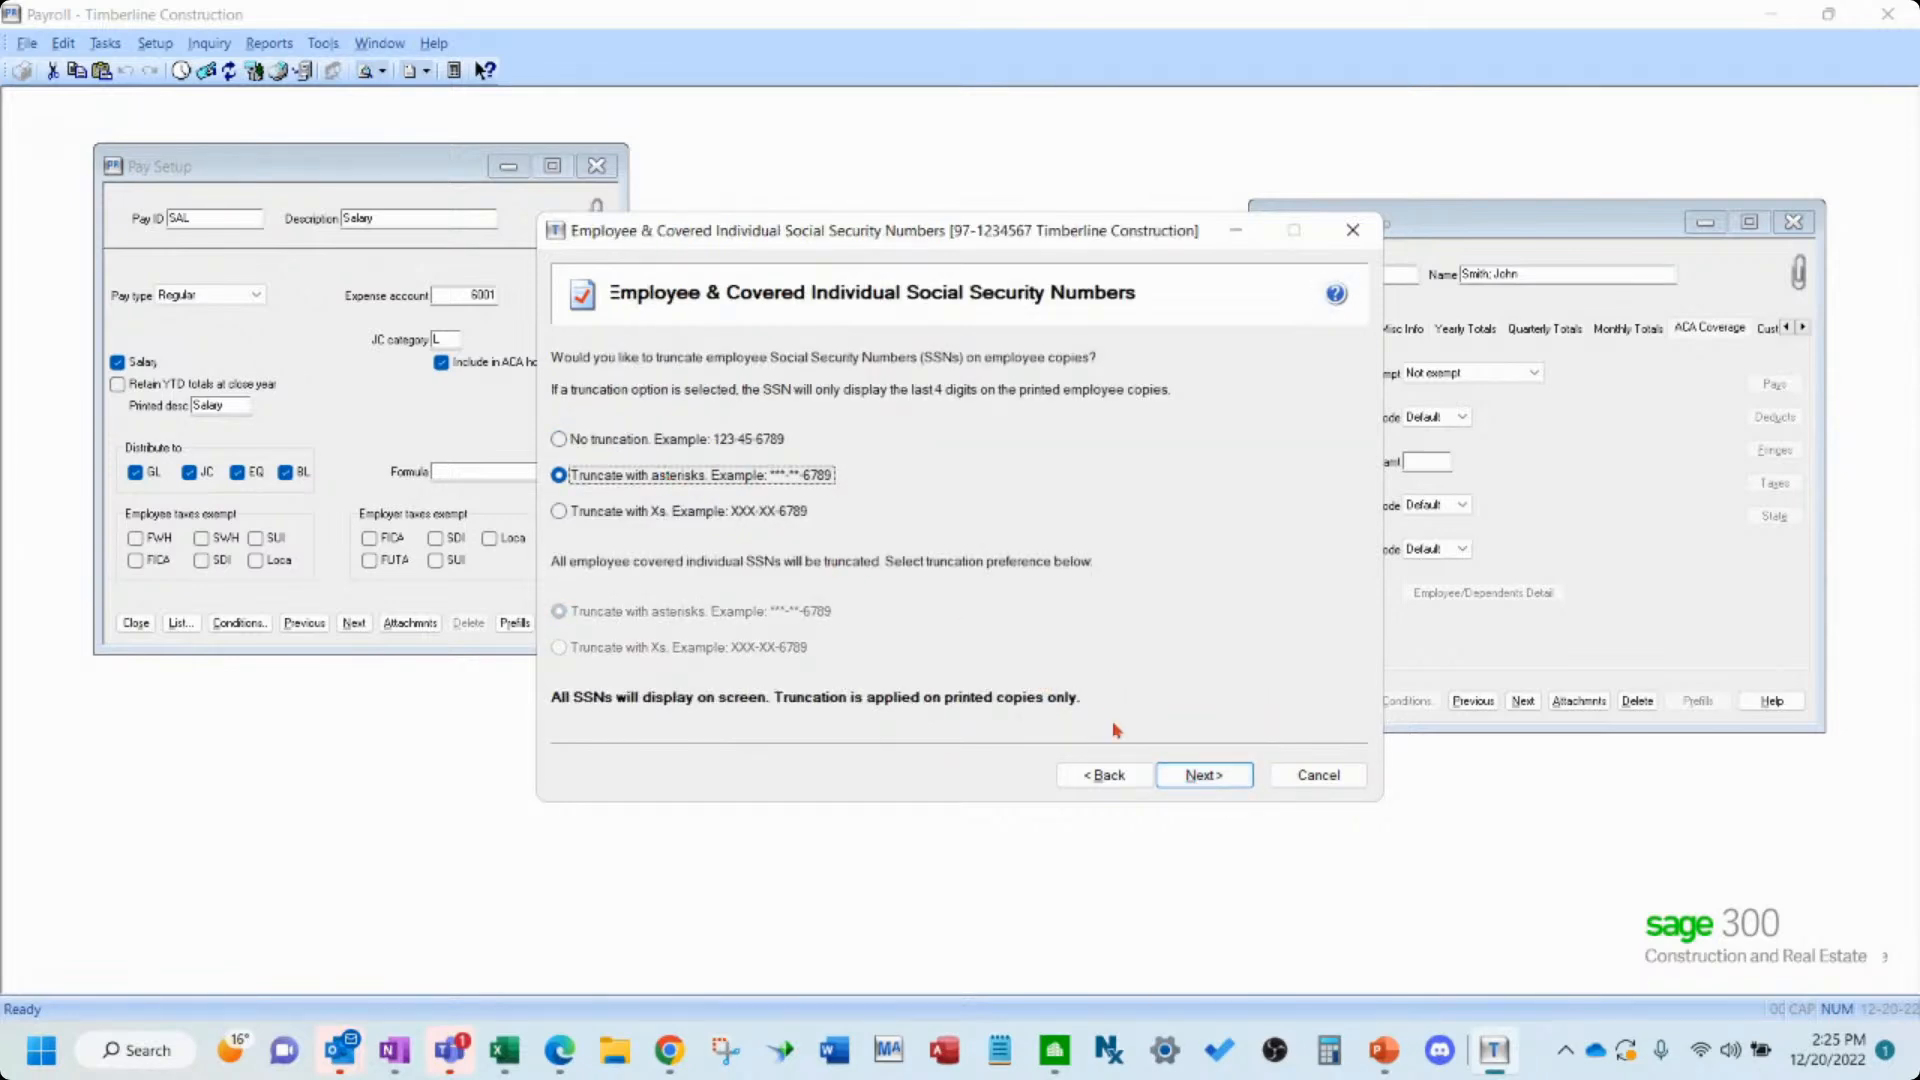
{"action": "left_click", "coordinate": [1205, 776]}
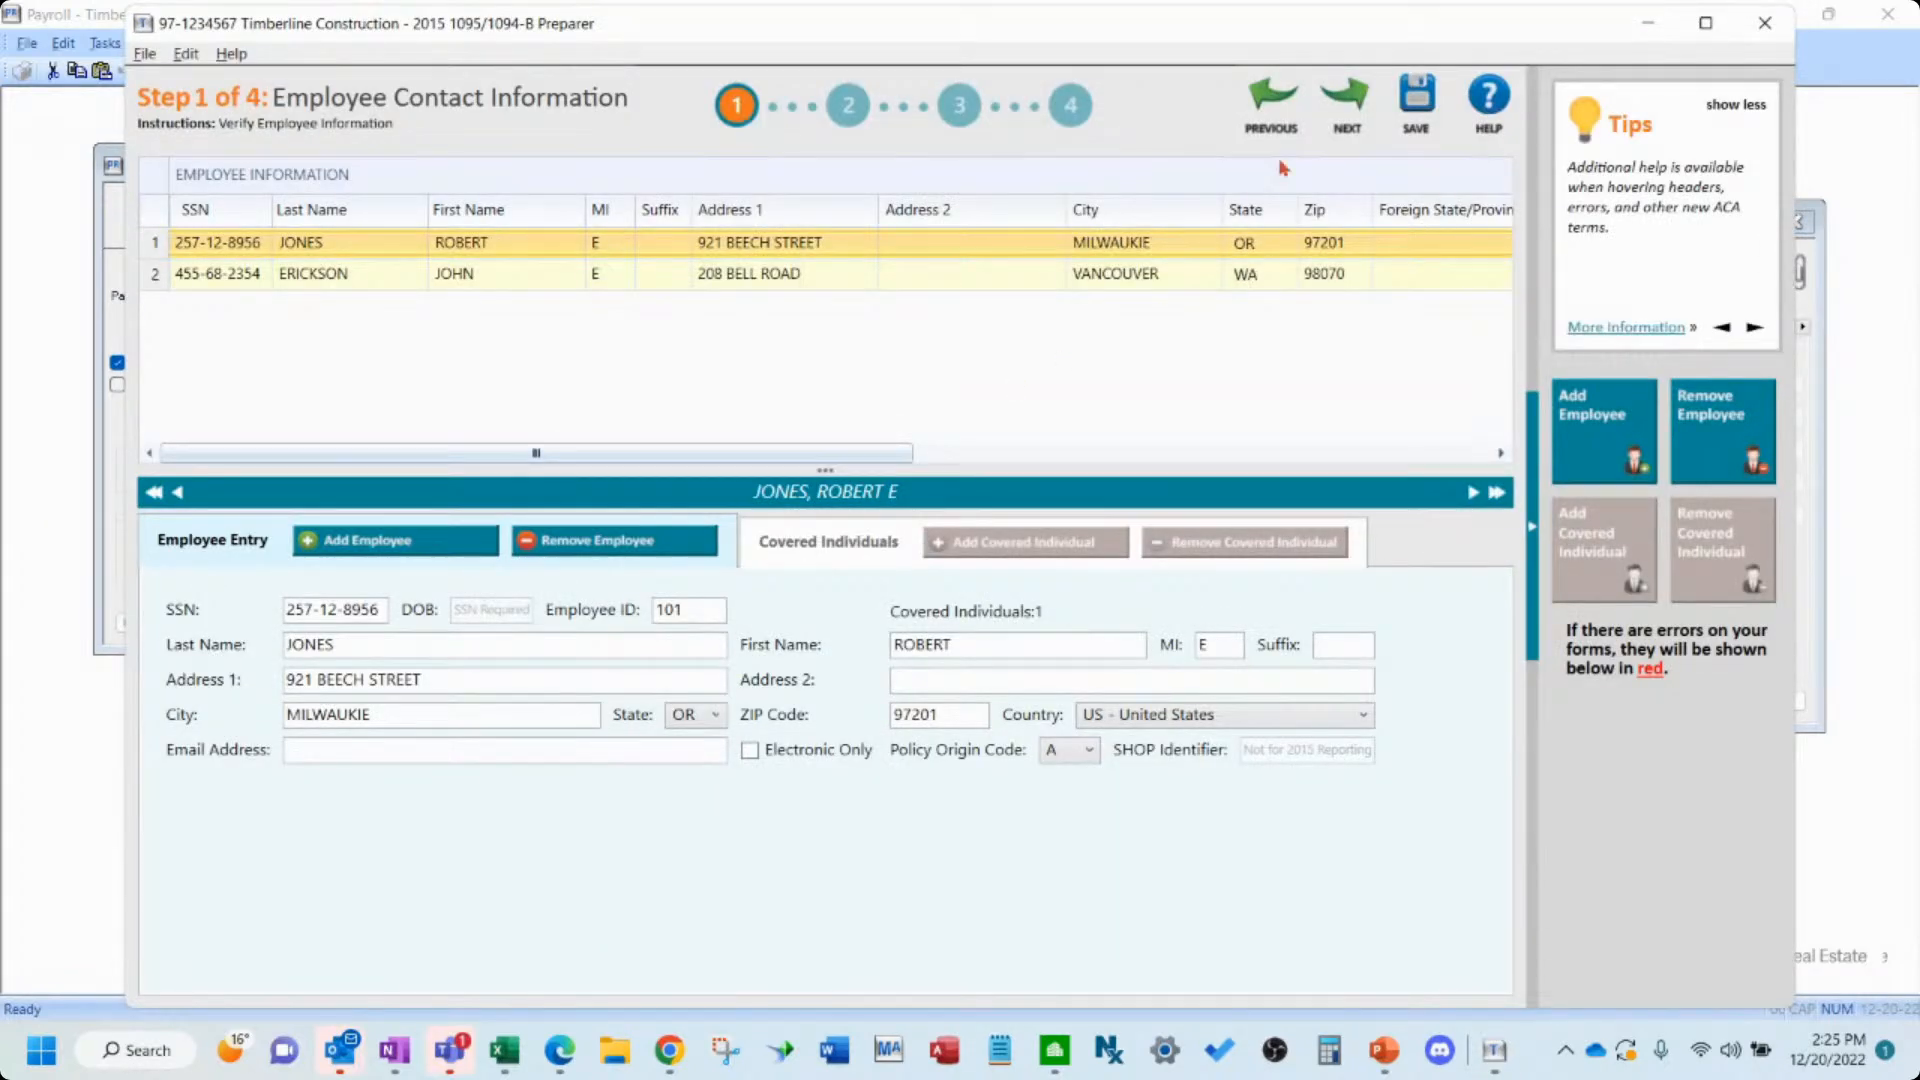
- Advance past the Employee Contact Information and Policy Origin Code steps of the preparer
{"action": "left_click", "coordinate": [1350, 108]}
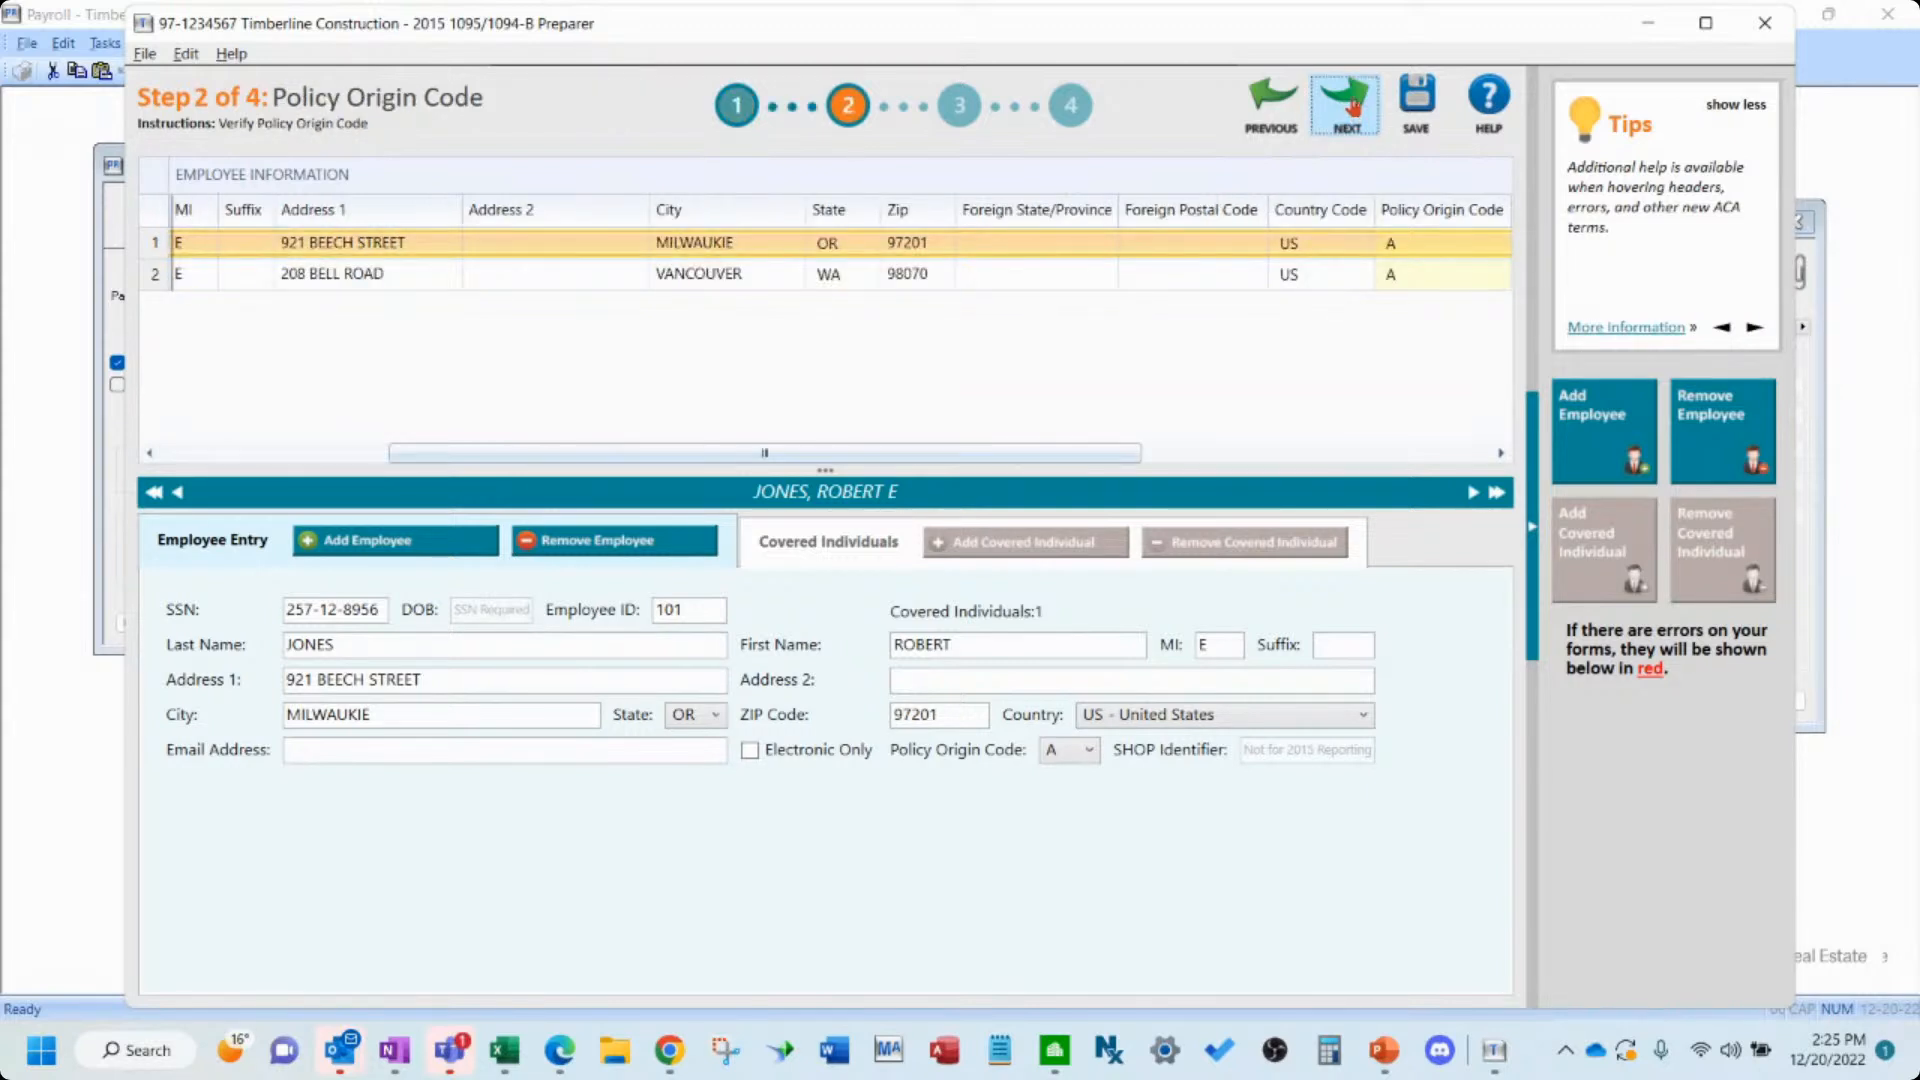
{"action": "left_click", "coordinate": [1351, 104]}
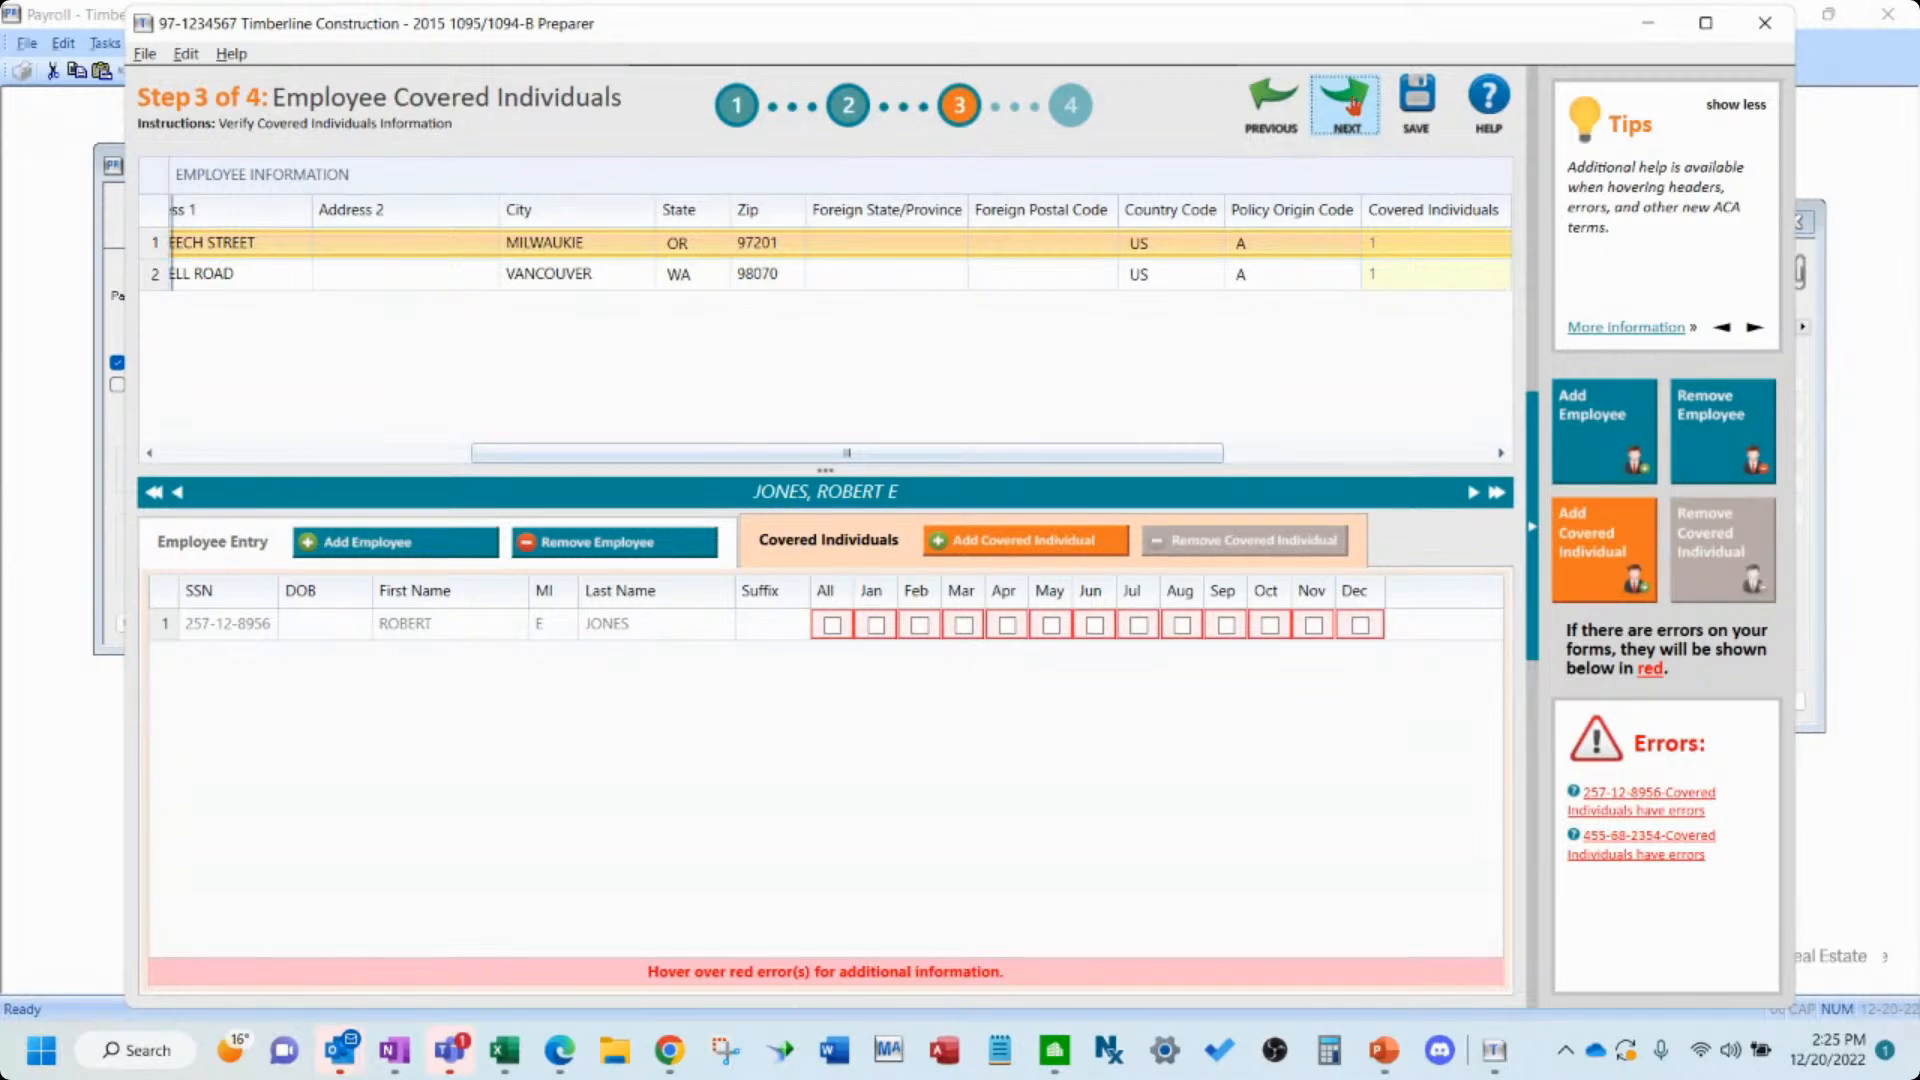
- Mark the first employee's covered individual as covered for all months and try to advance
{"action": "left_click", "coordinate": [832, 626]}
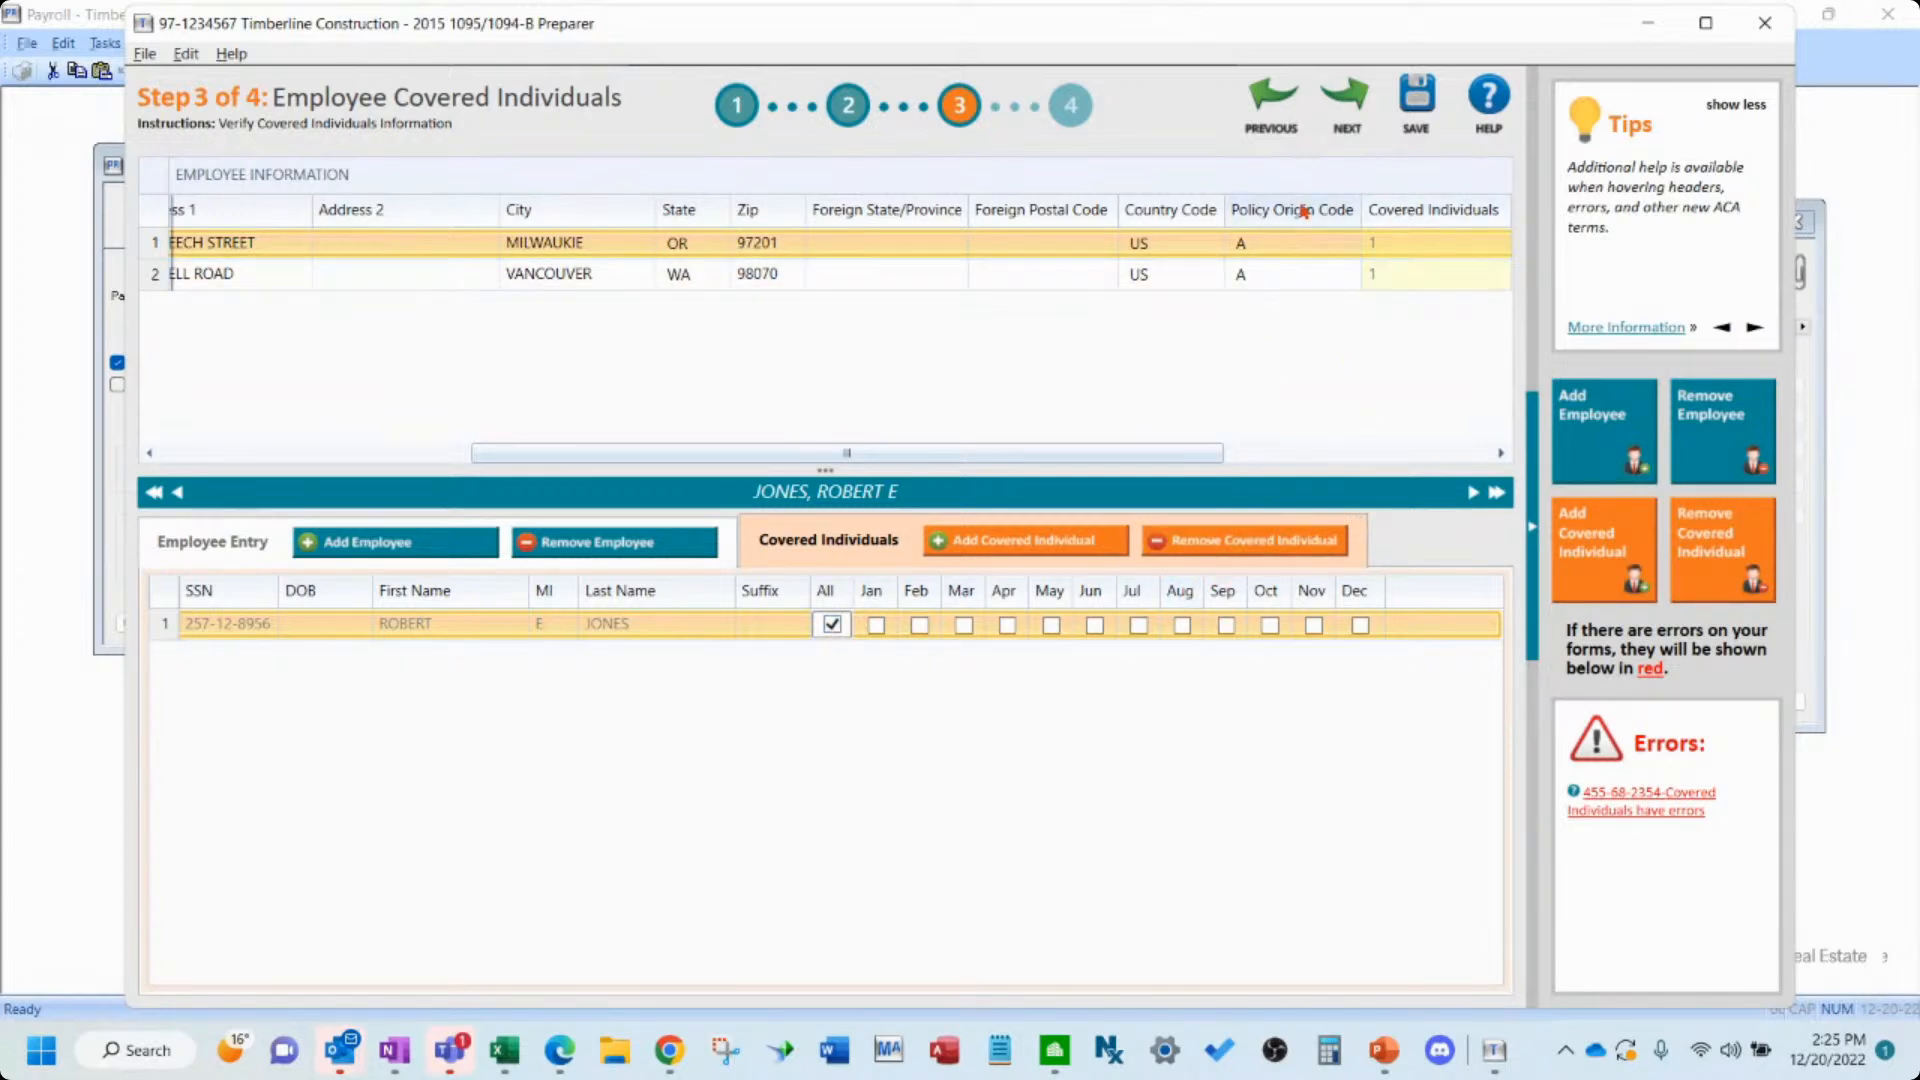
{"action": "left_click", "coordinate": [1345, 100]}
- Open the second employee's covered-individual error, add a covered individual row, then remove the employee's covered individuals
{"action": "left_click", "coordinate": [960, 601]}
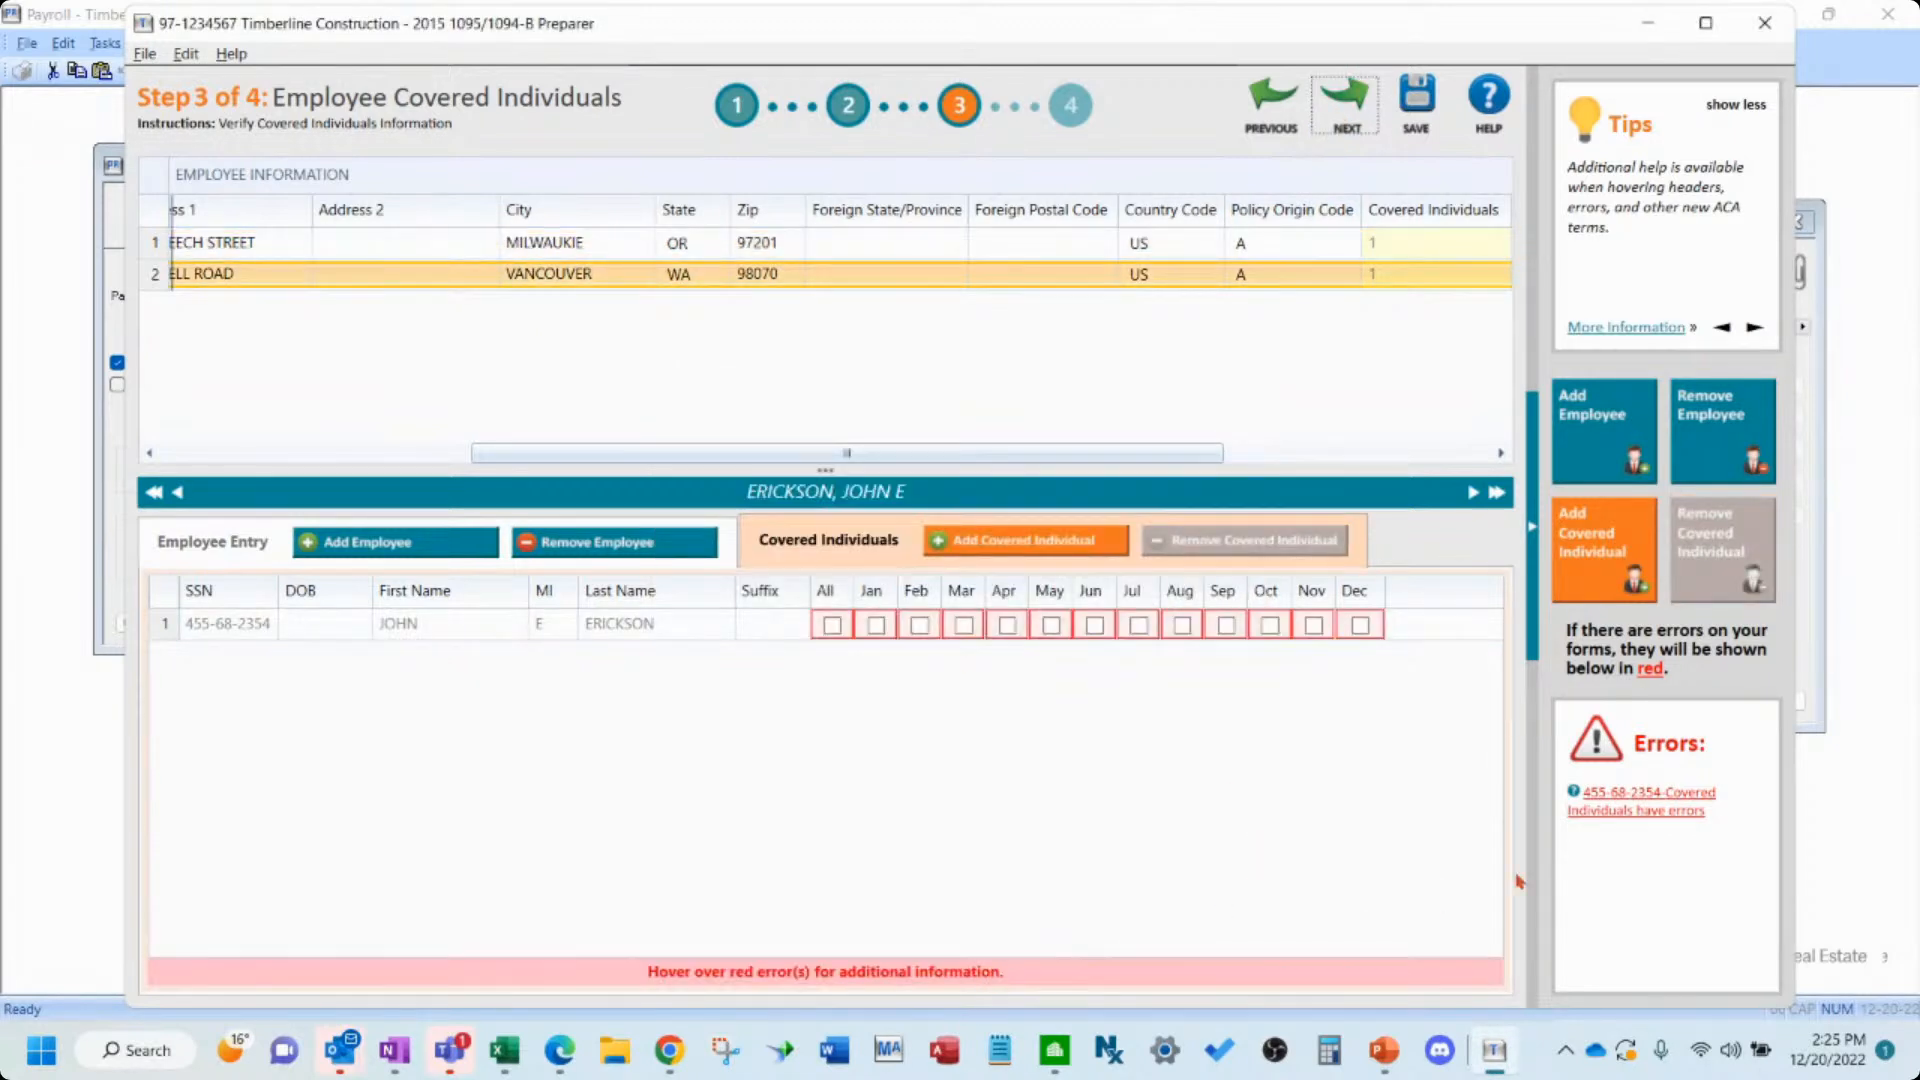
{"action": "left_click", "coordinate": [1672, 807]}
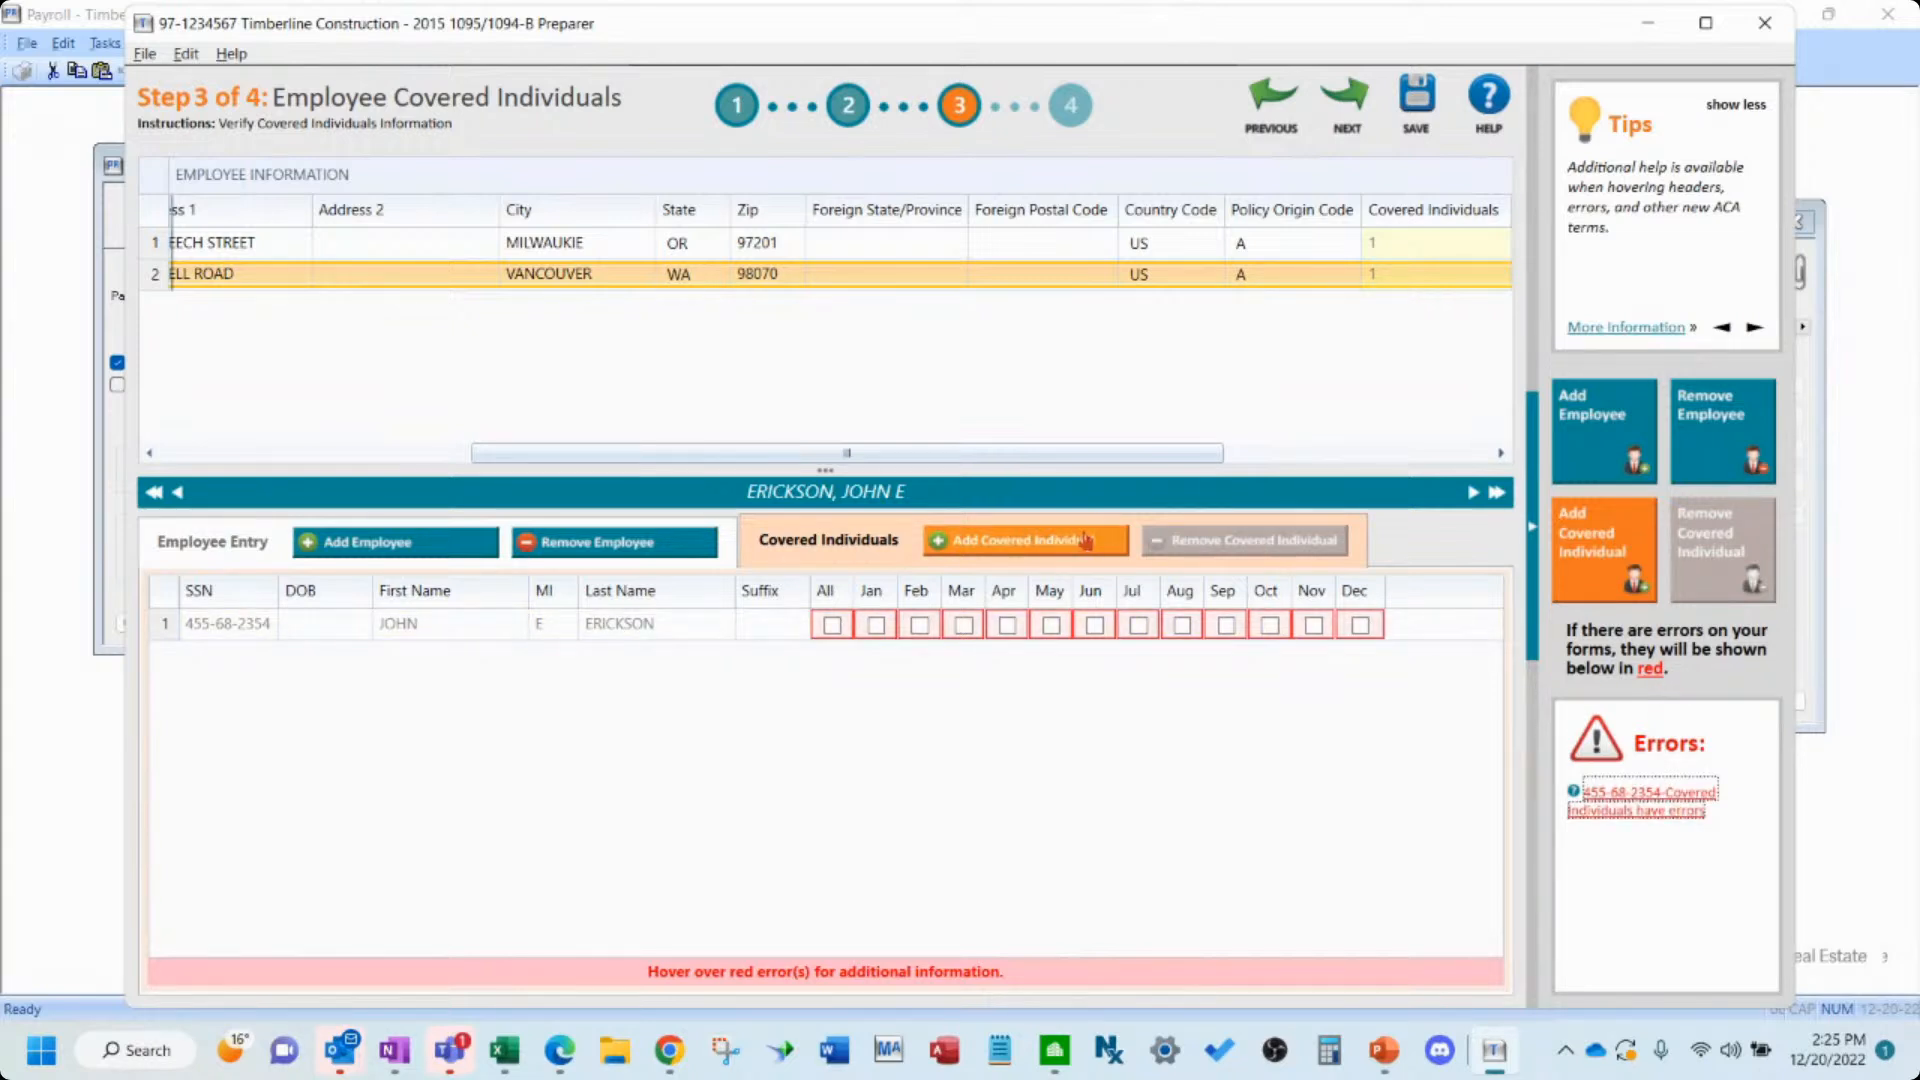
{"action": "left_click", "coordinate": [1052, 541]}
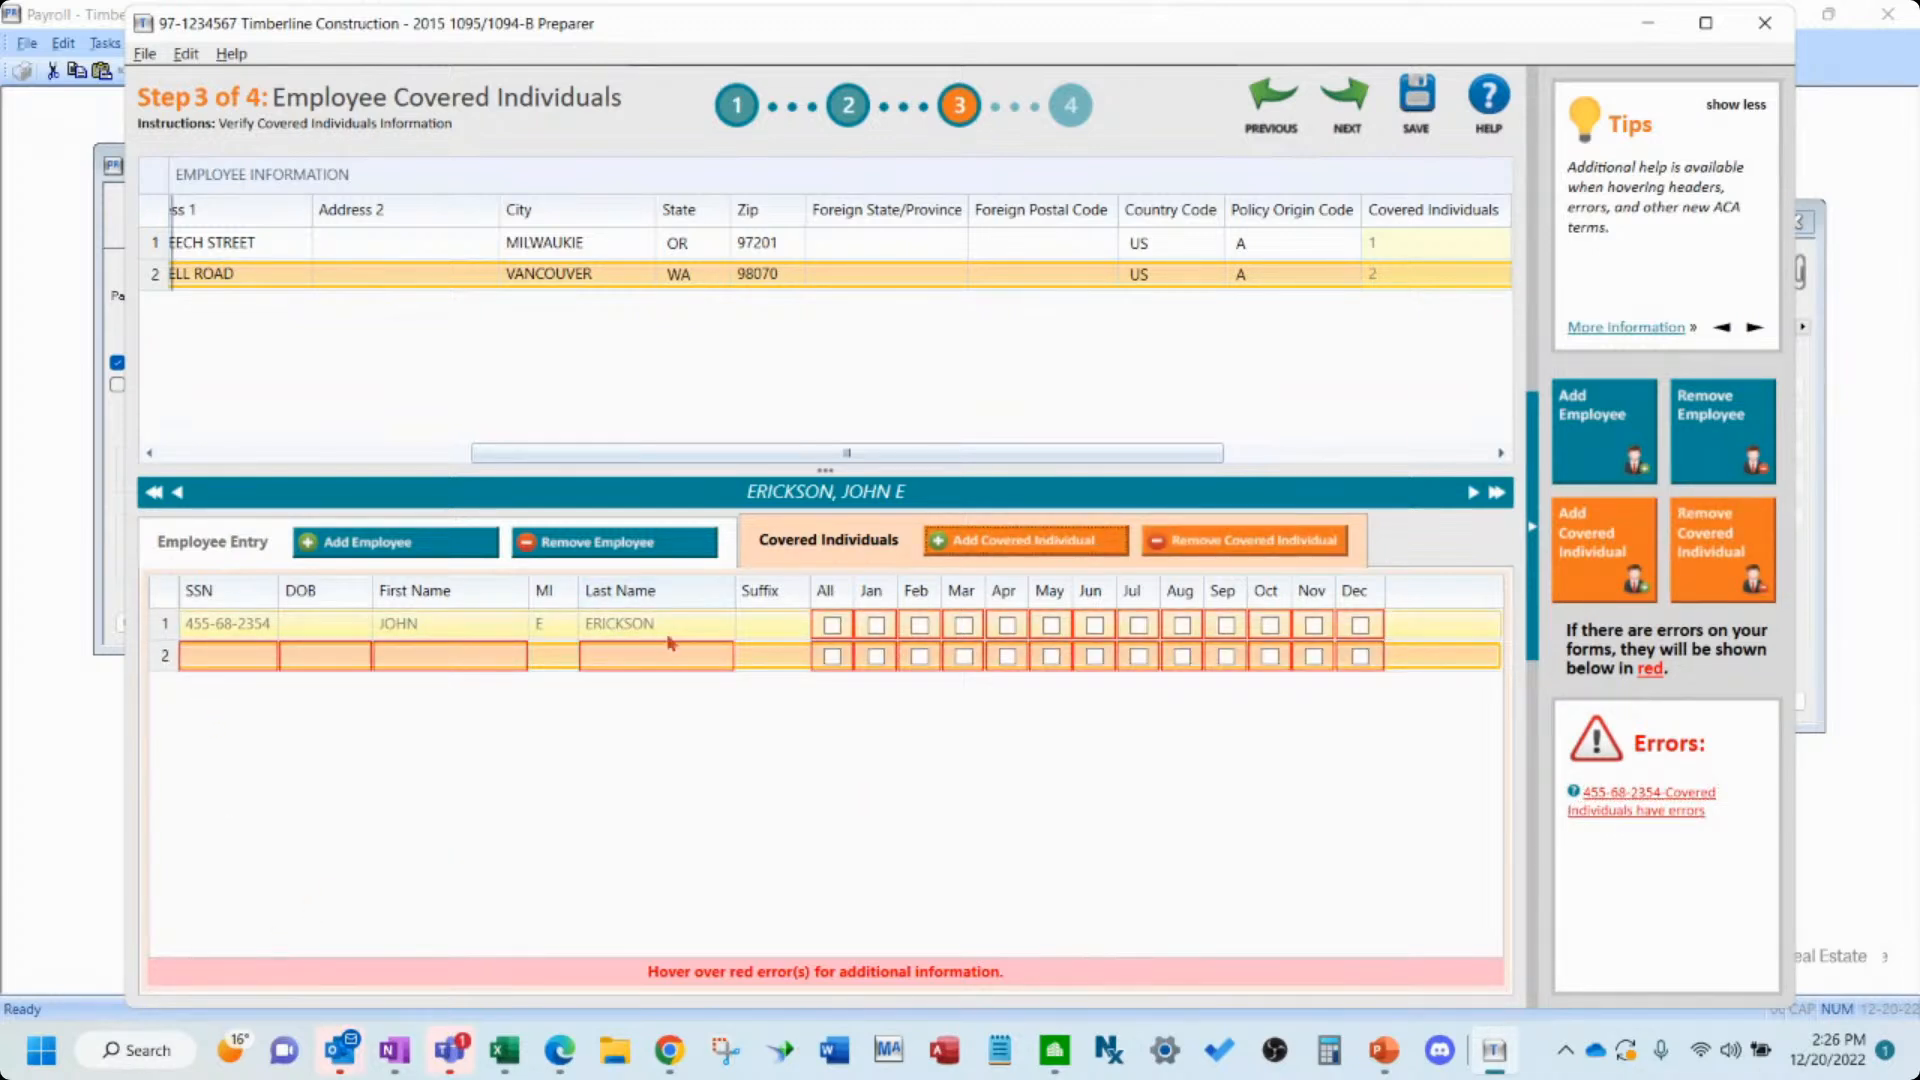
{"action": "left_click", "coordinate": [1029, 632]}
{"action": "left_click", "coordinate": [1237, 545]}
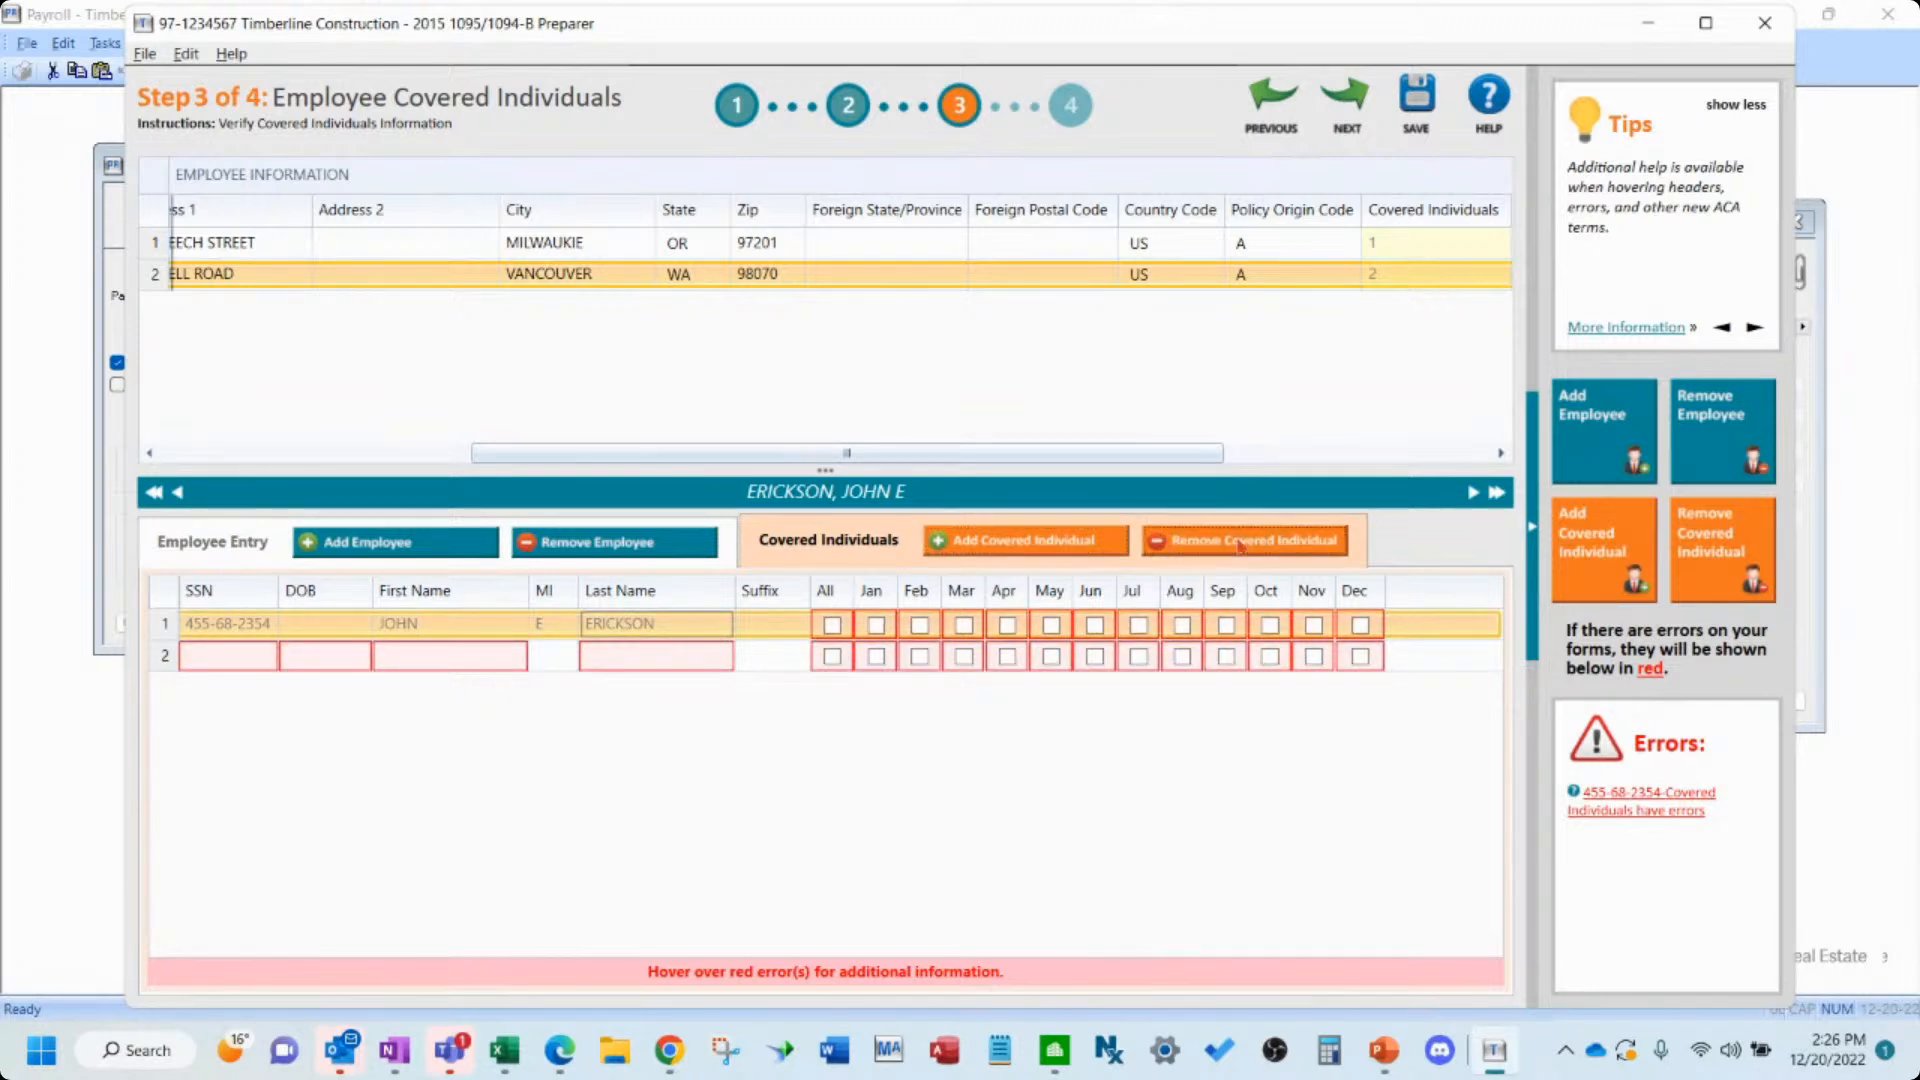
{"action": "left_click", "coordinate": [1243, 548]}
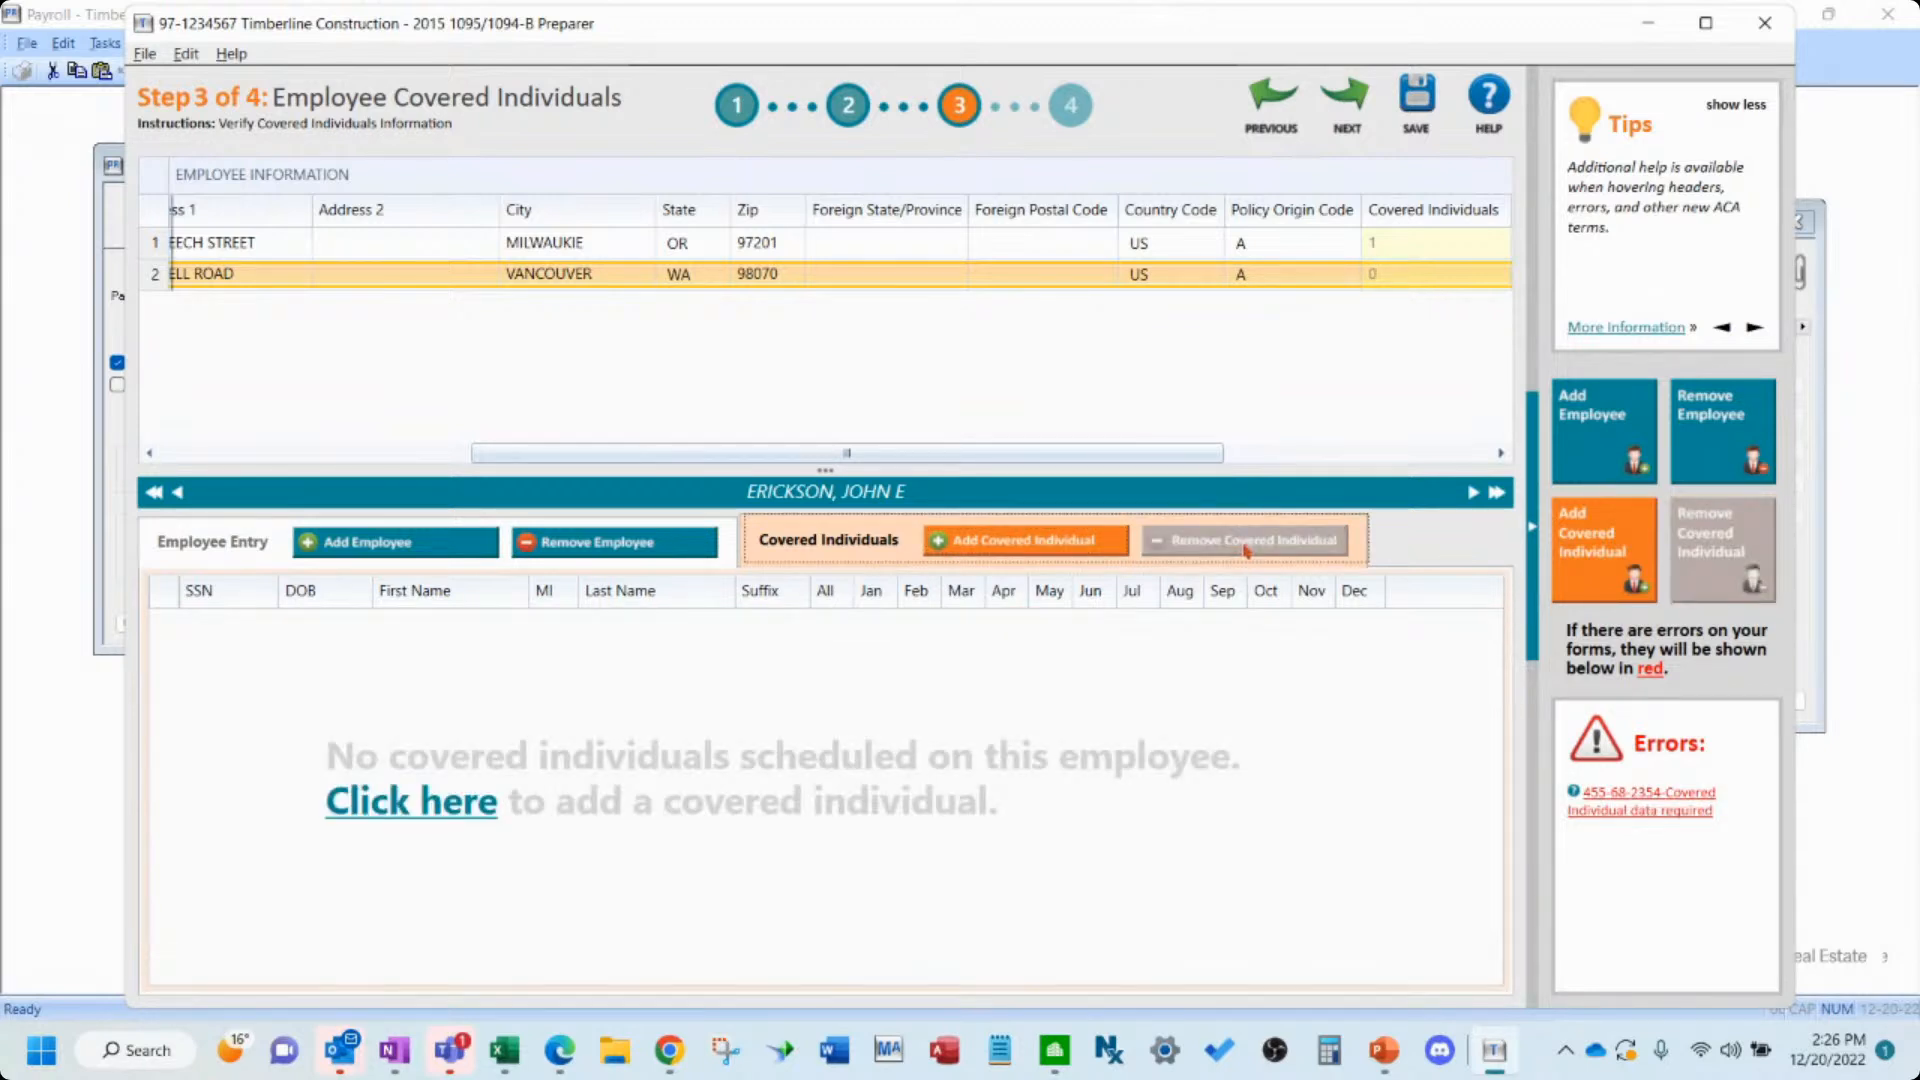
- Try to advance, review the remaining covered-individual error, and return to the first employee's record
{"action": "left_click", "coordinate": [1345, 100]}
{"action": "left_click", "coordinate": [1012, 606]}
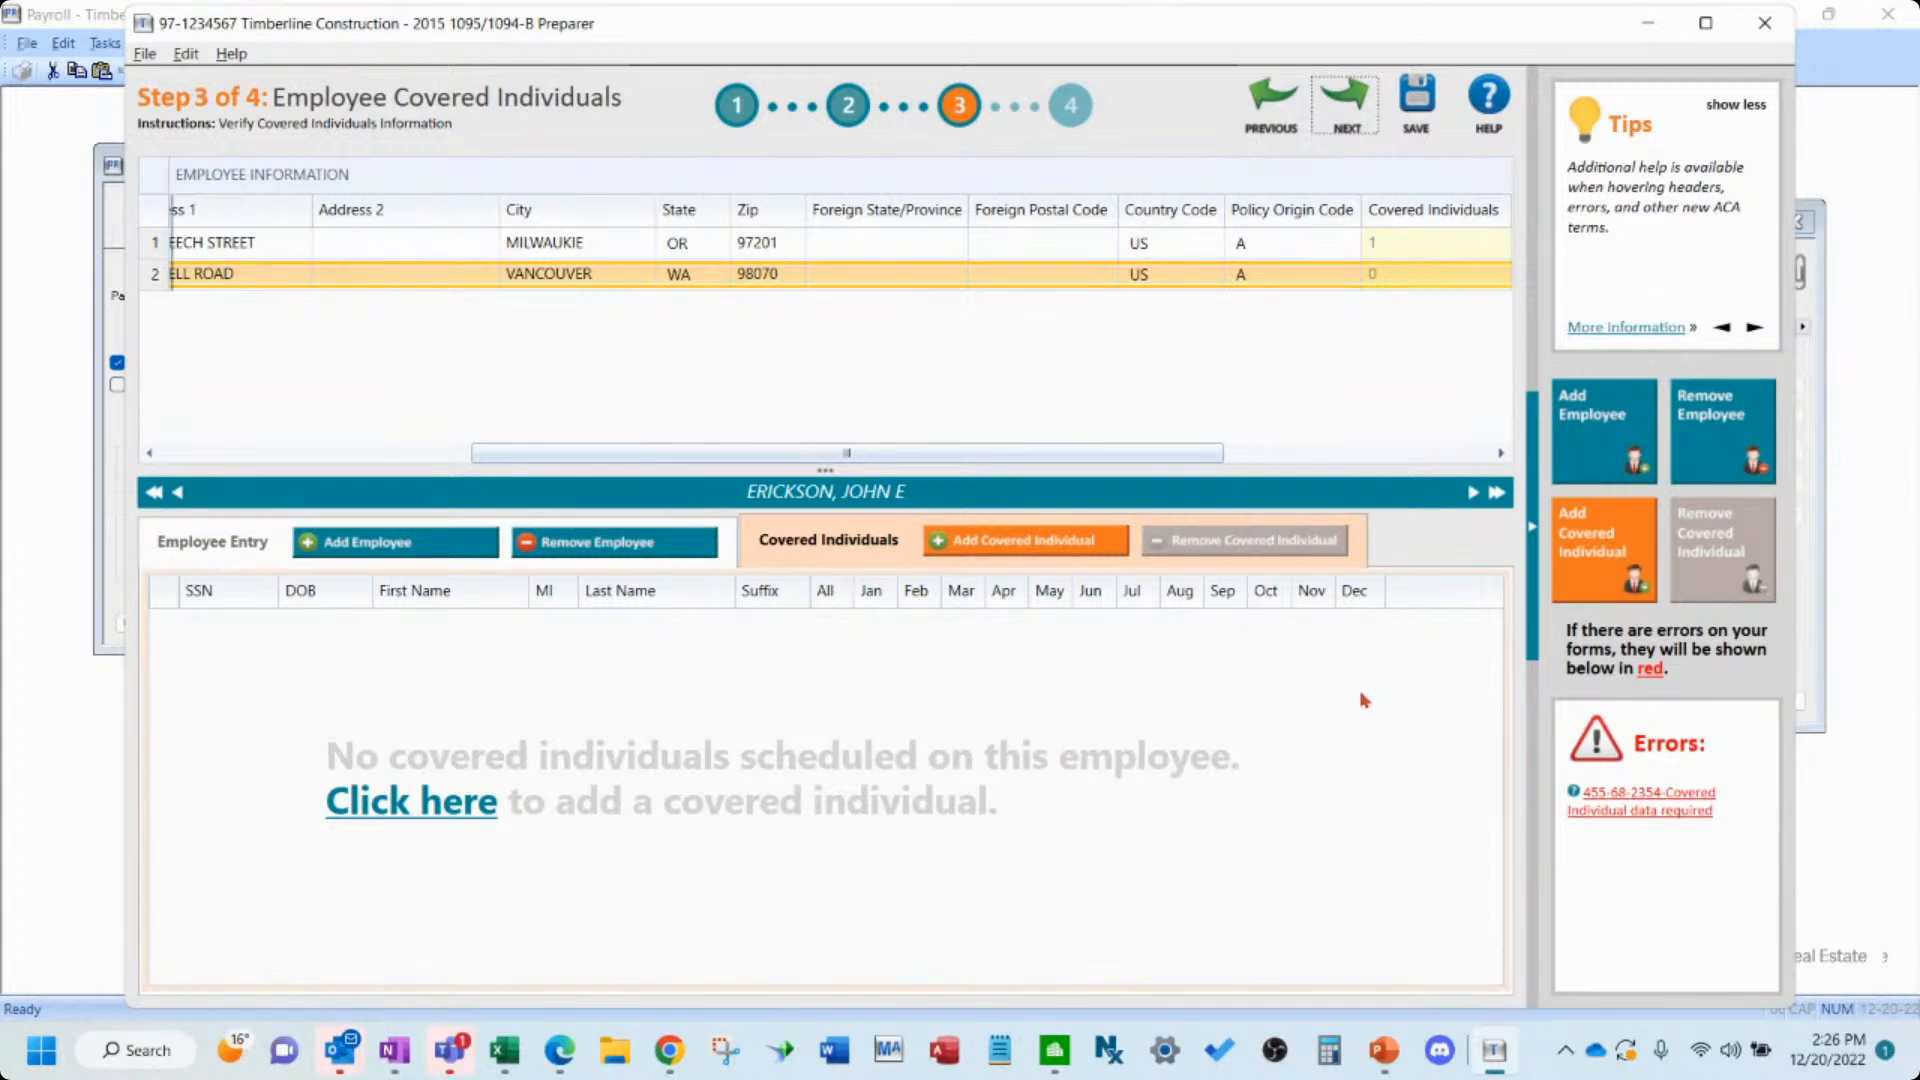
{"action": "left_click", "coordinate": [1660, 790]}
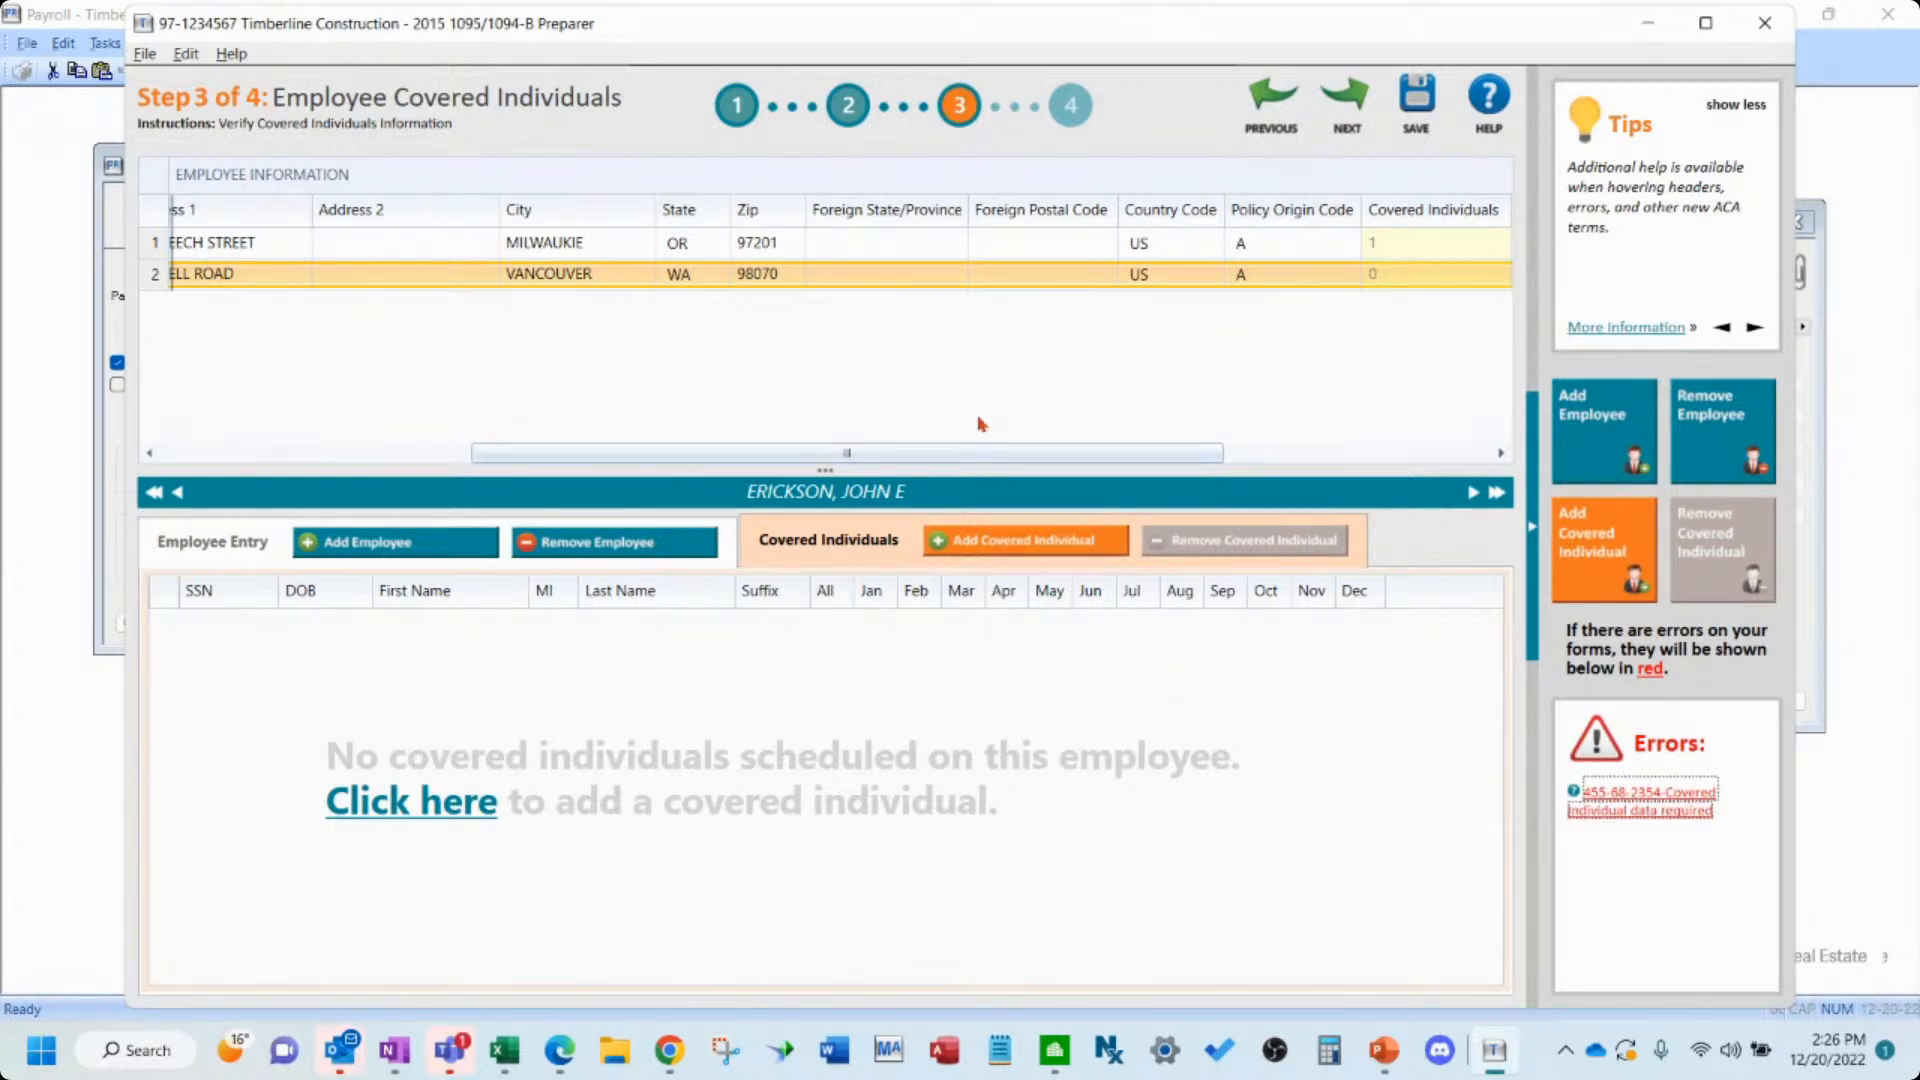
{"action": "left_click", "coordinate": [952, 240]}
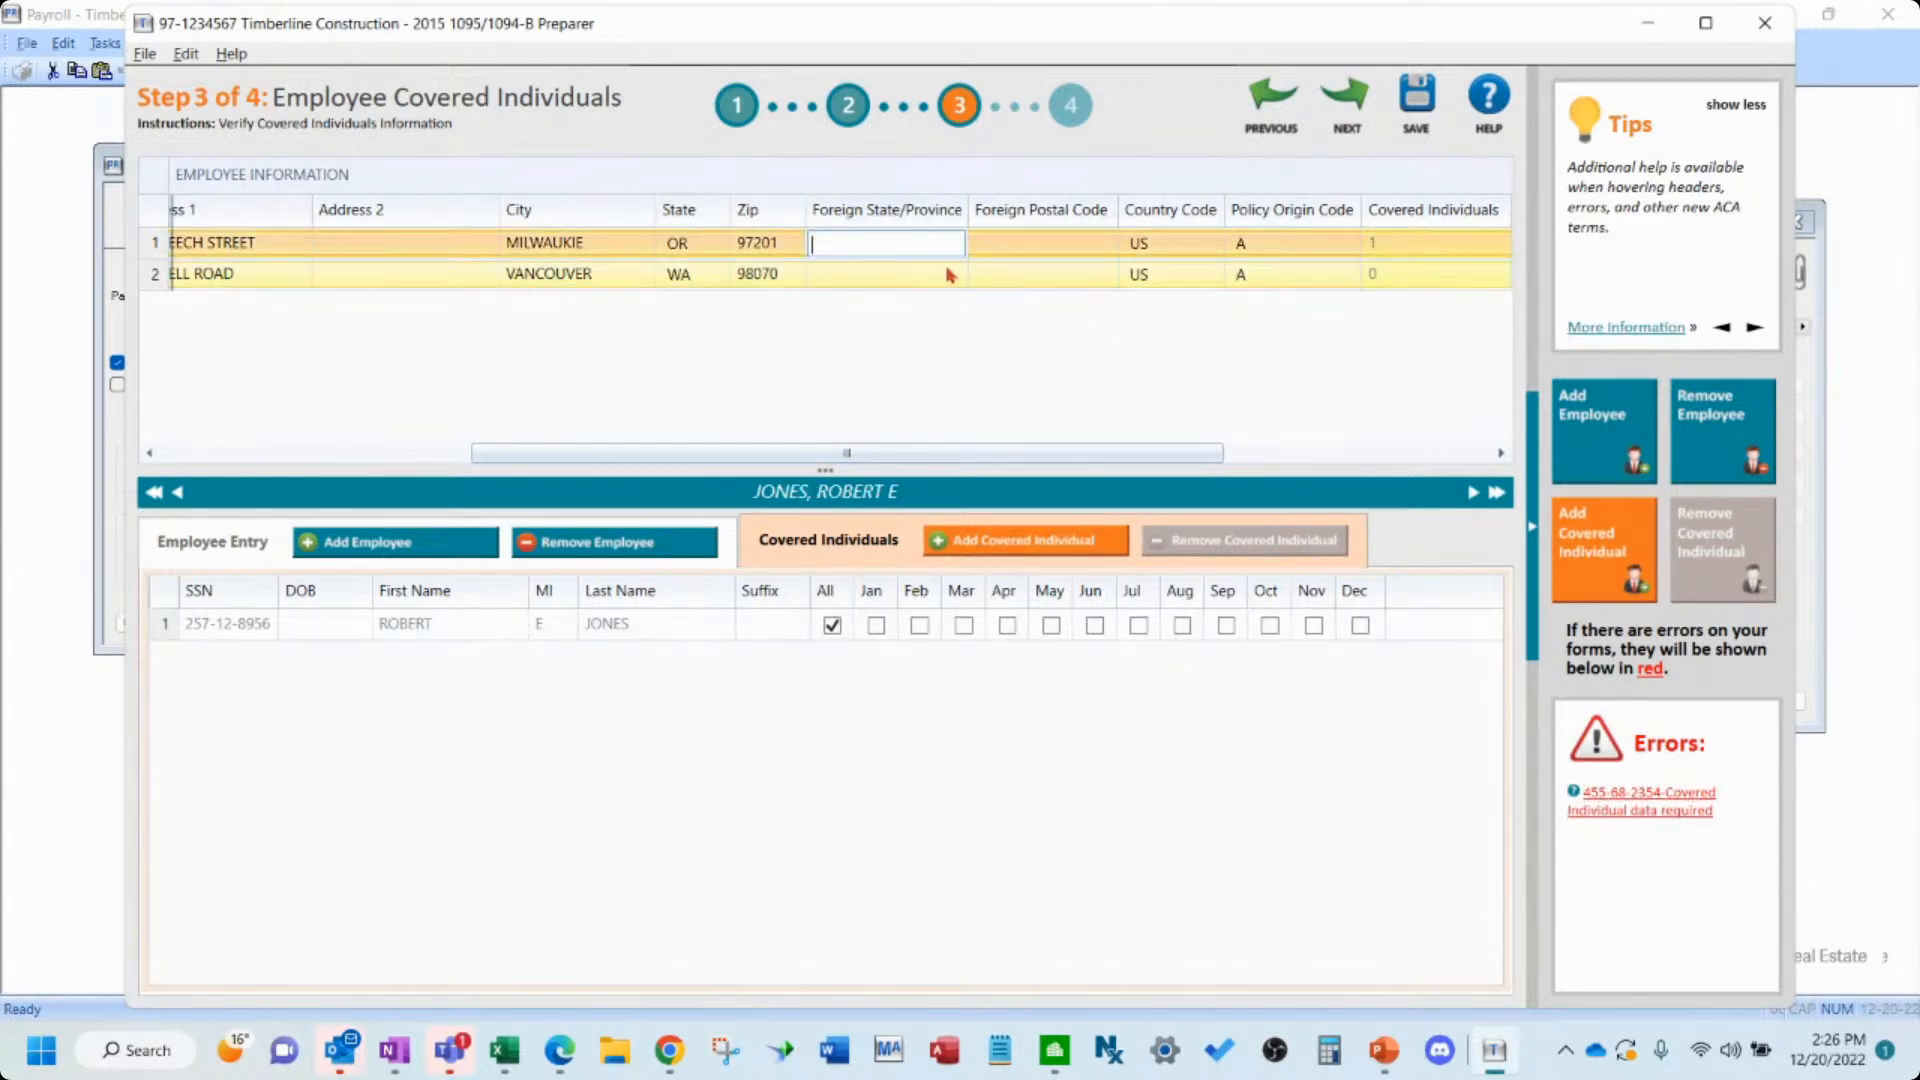
{"action": "left_click", "coordinate": [950, 280]}
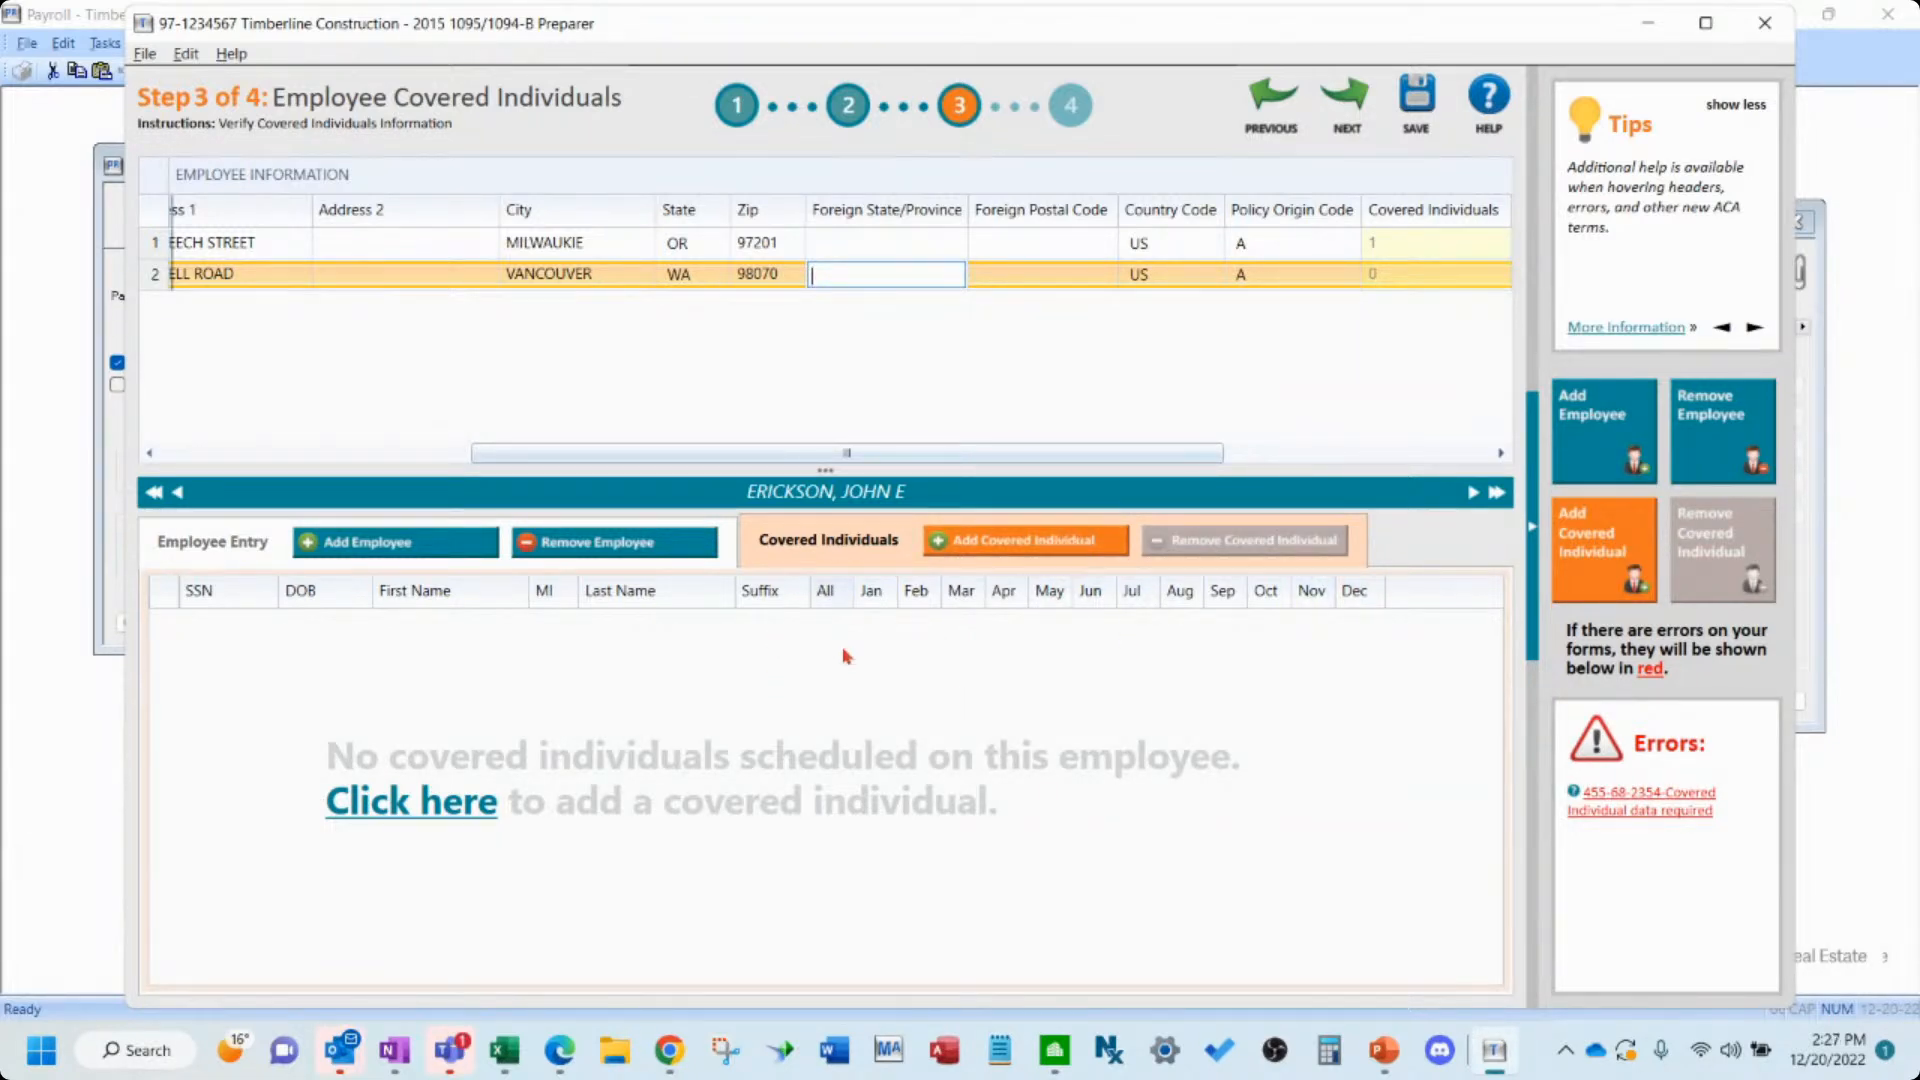
{"action": "key", "text": "Up"}
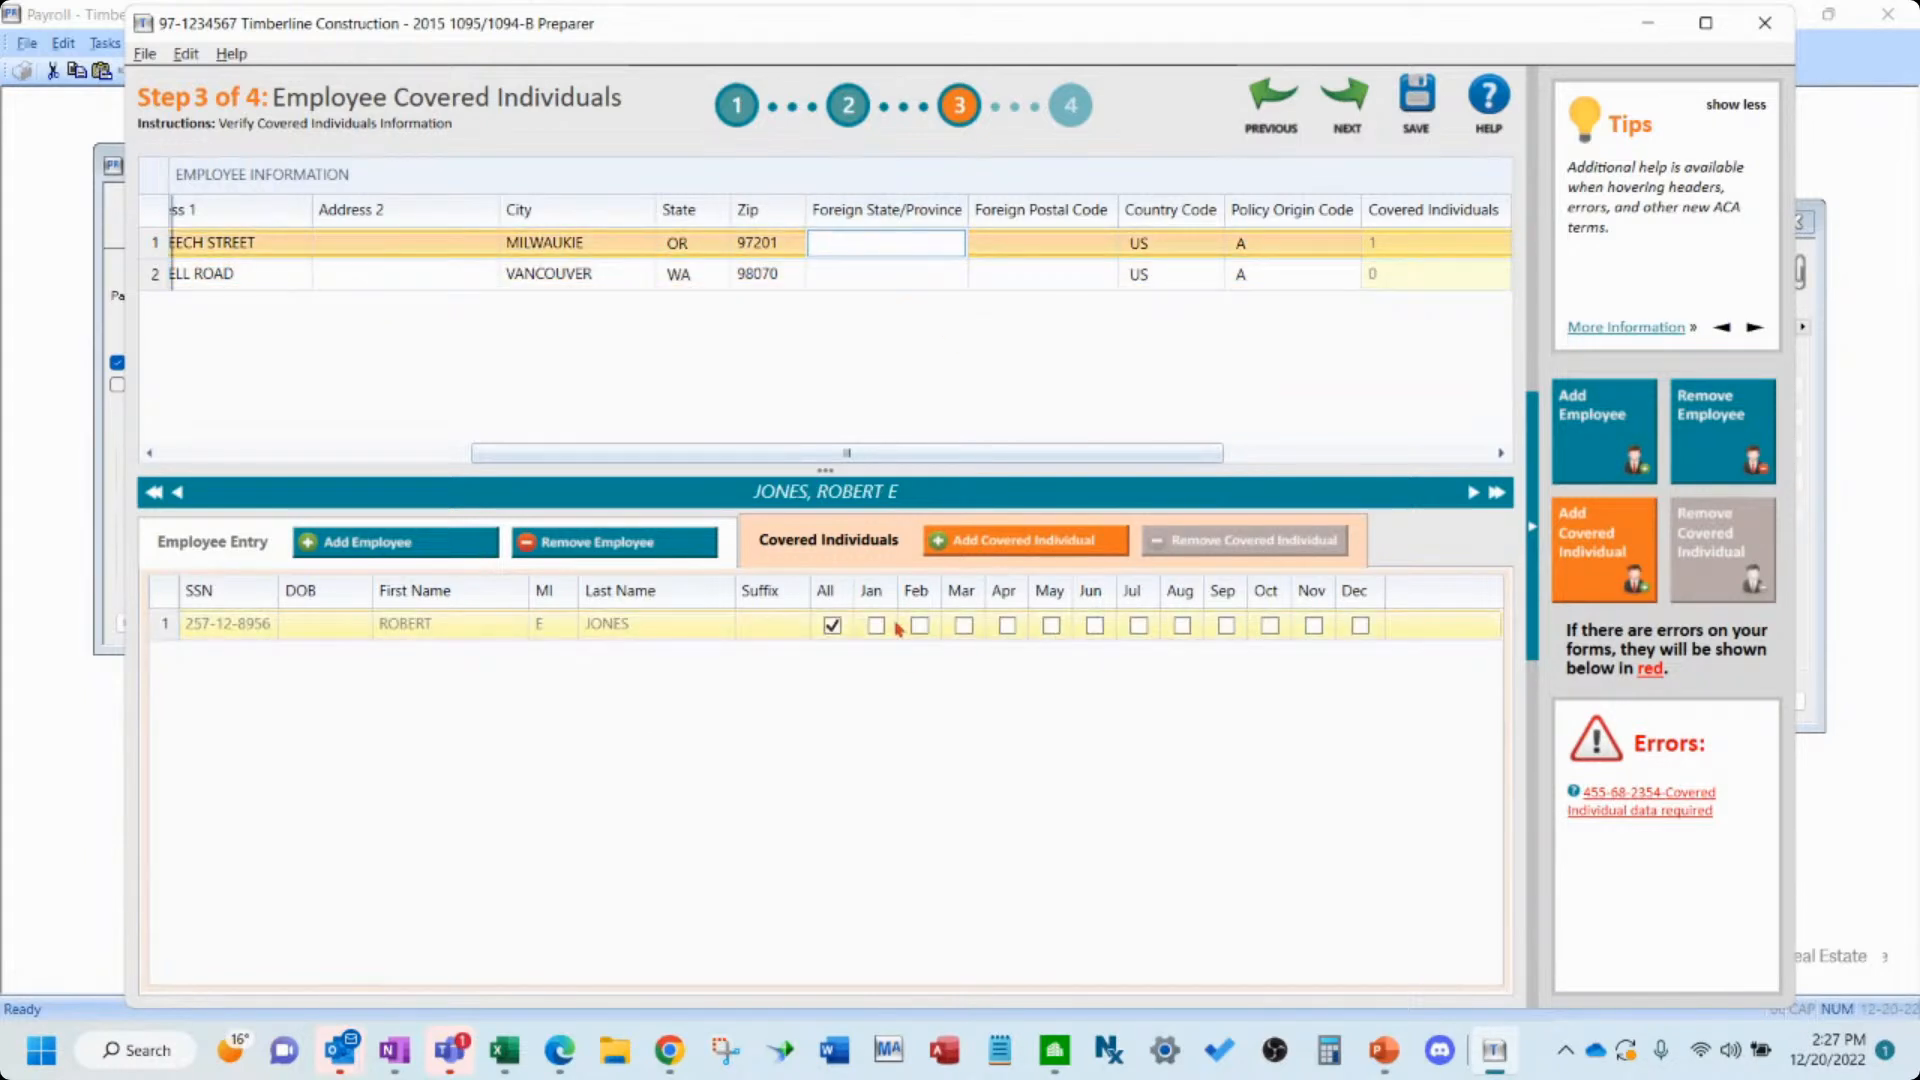
- Replace the first employee's all-months coverage with coverage in Feb, May and Jul only
{"action": "left_click", "coordinate": [833, 625]}
{"action": "left_click", "coordinate": [1138, 626]}
{"action": "left_click", "coordinate": [1051, 626]}
{"action": "left_click", "coordinate": [920, 628]}
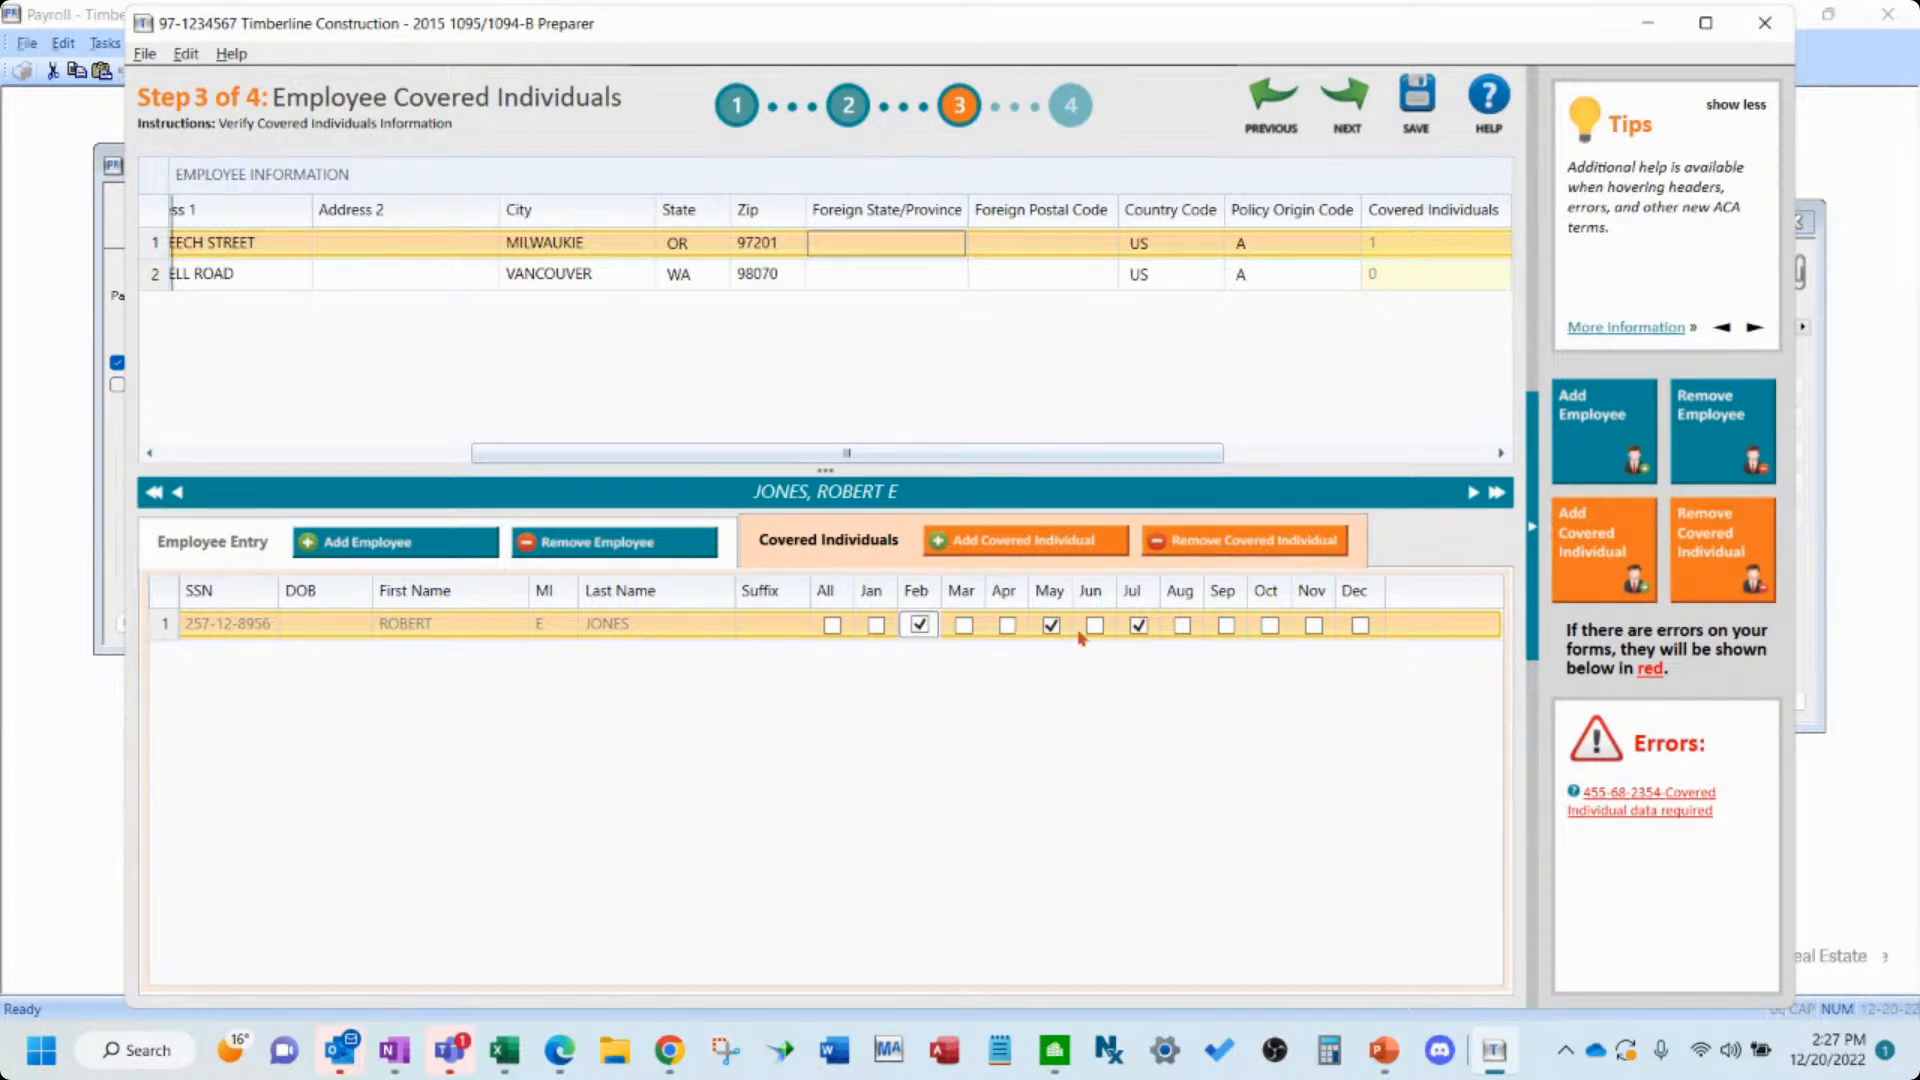
- Clear the Feb, May and Jul coverage boxes for the first employee's covered individual
{"action": "left_click", "coordinate": [920, 627]}
{"action": "left_click", "coordinate": [1051, 626]}
{"action": "left_click", "coordinate": [1139, 626]}
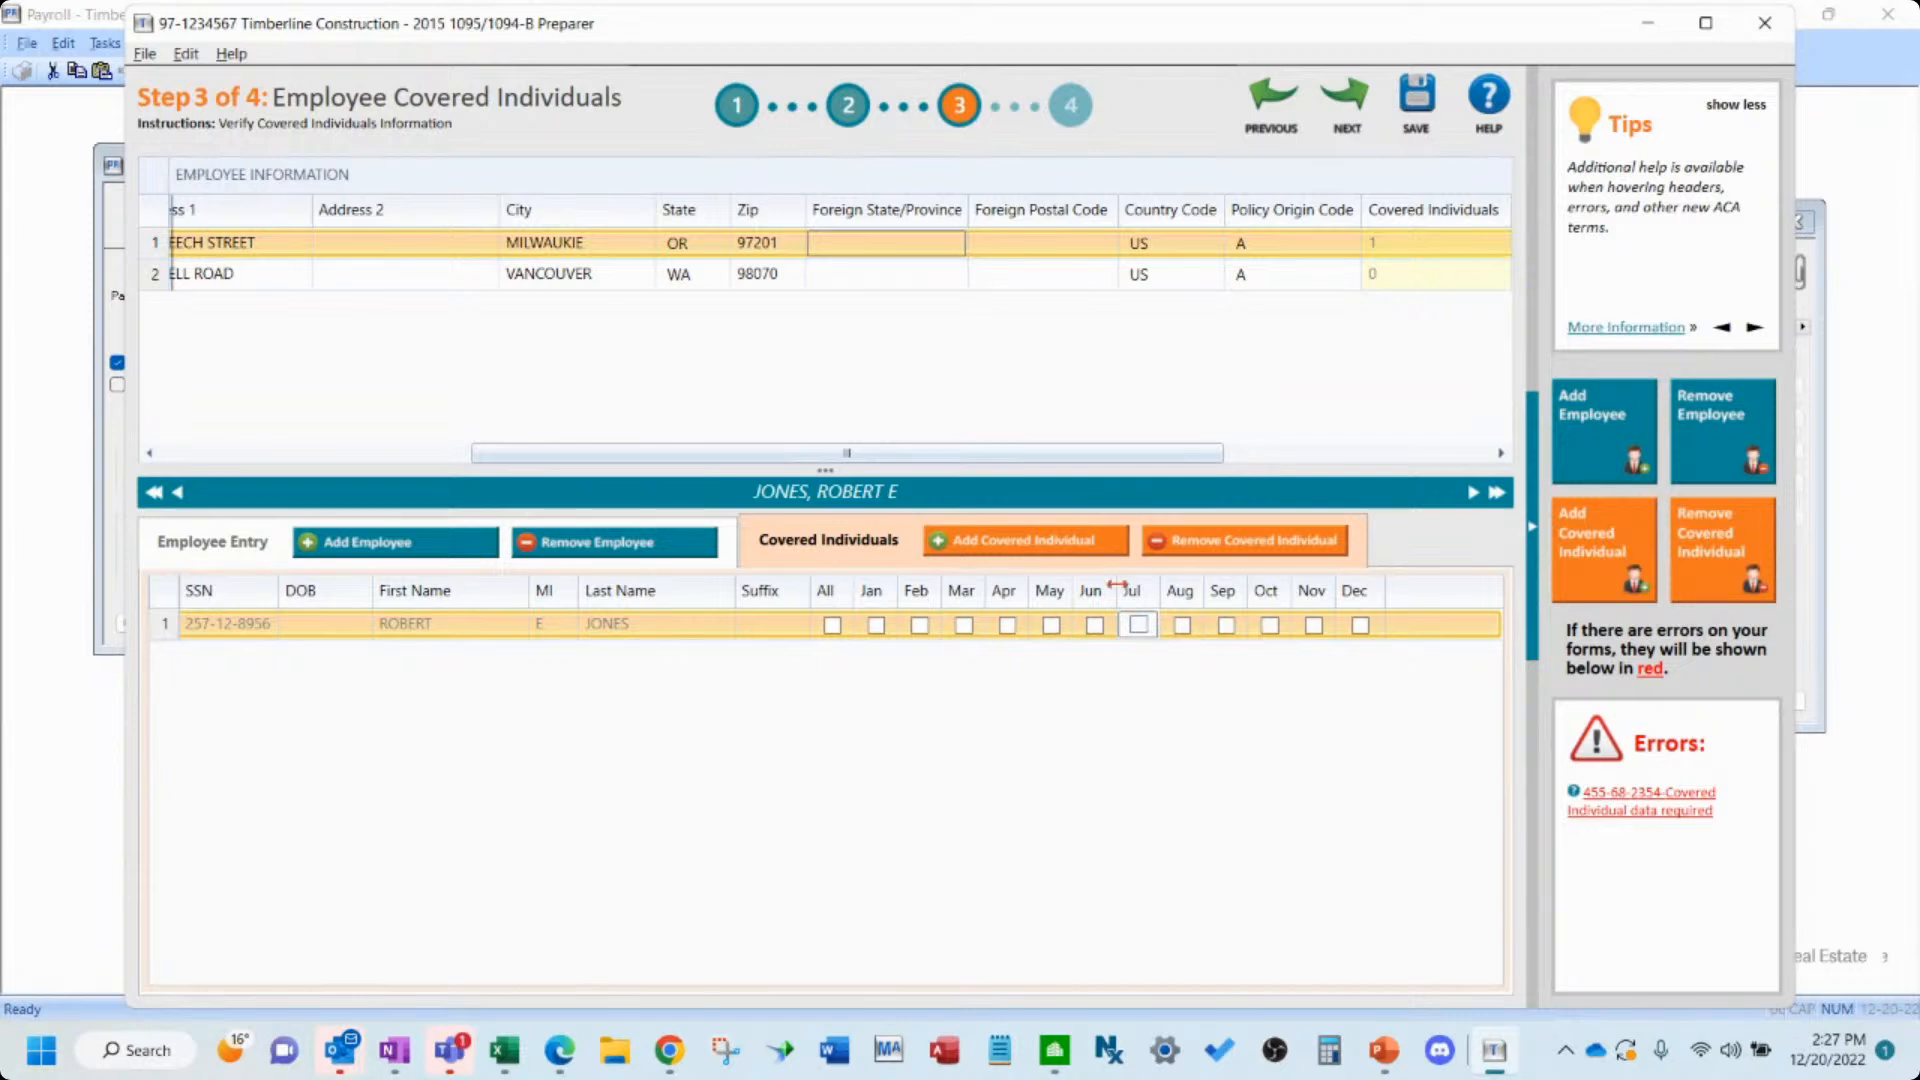